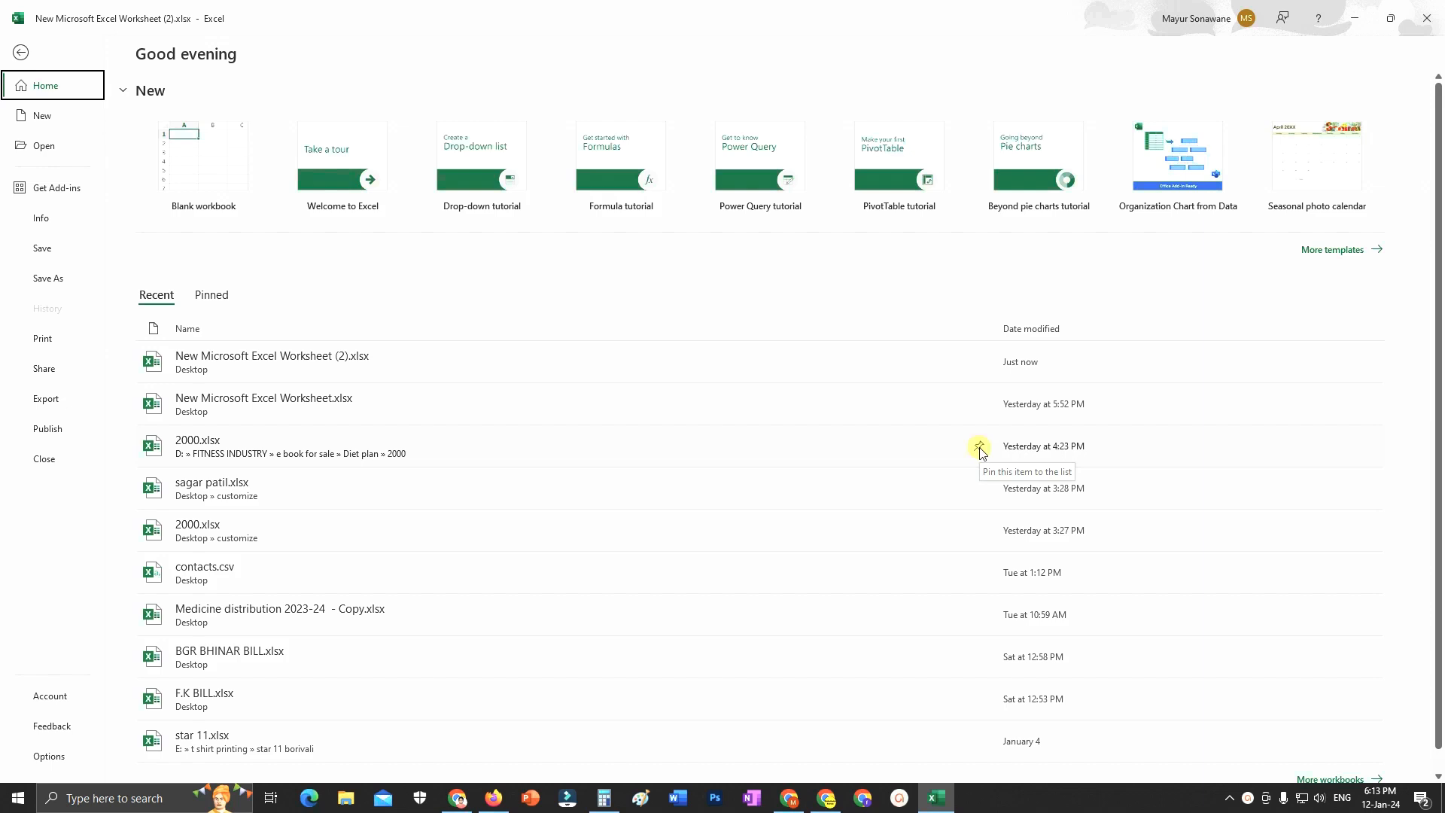
Step: Pin contacts.csv from the recent workbooks and show the list of pinned files
{"action": "left_click", "coordinate": [212, 296]}
{"action": "left_click", "coordinate": [156, 294]}
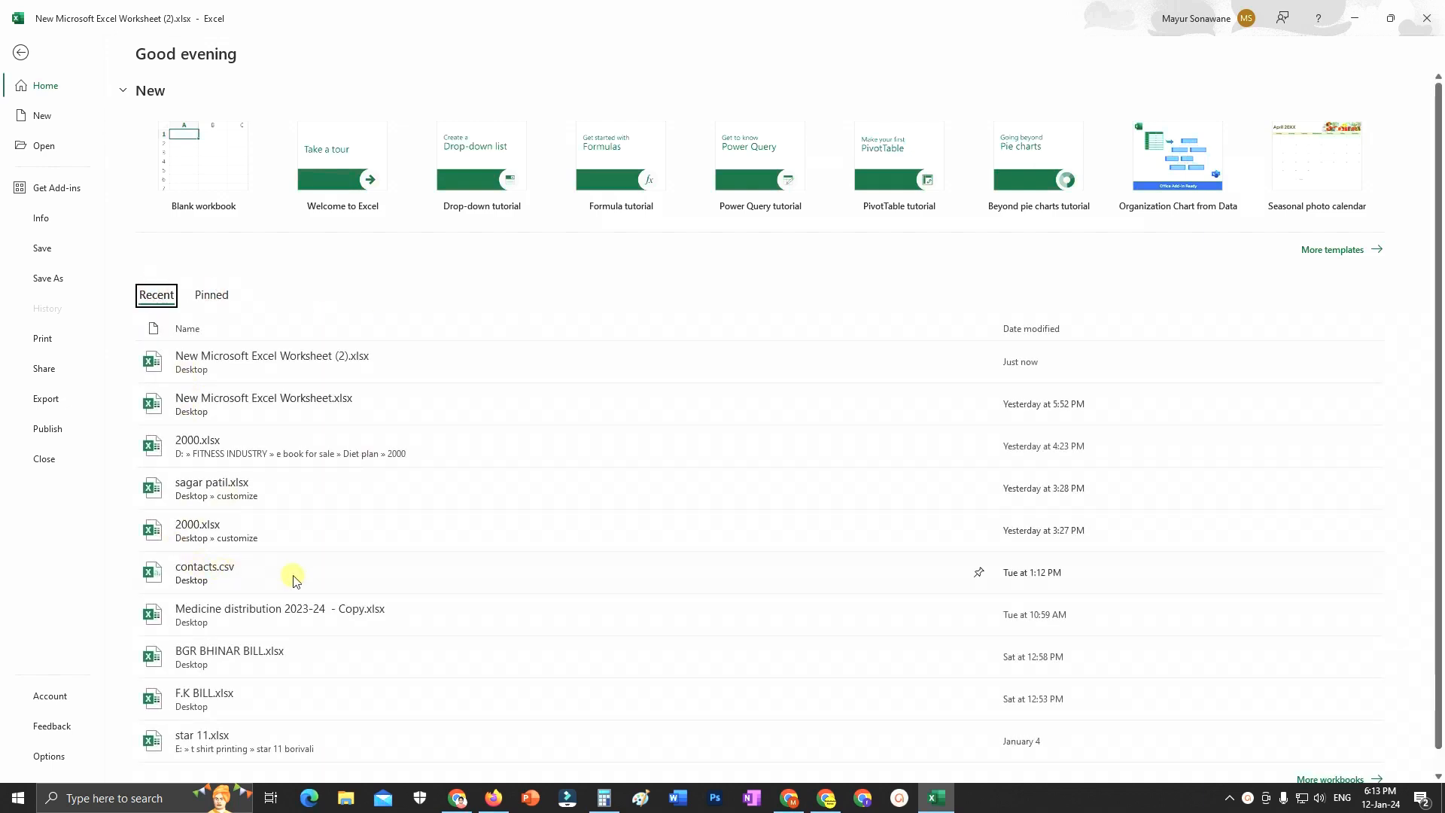
{"action": "left_click", "coordinate": [975, 571]}
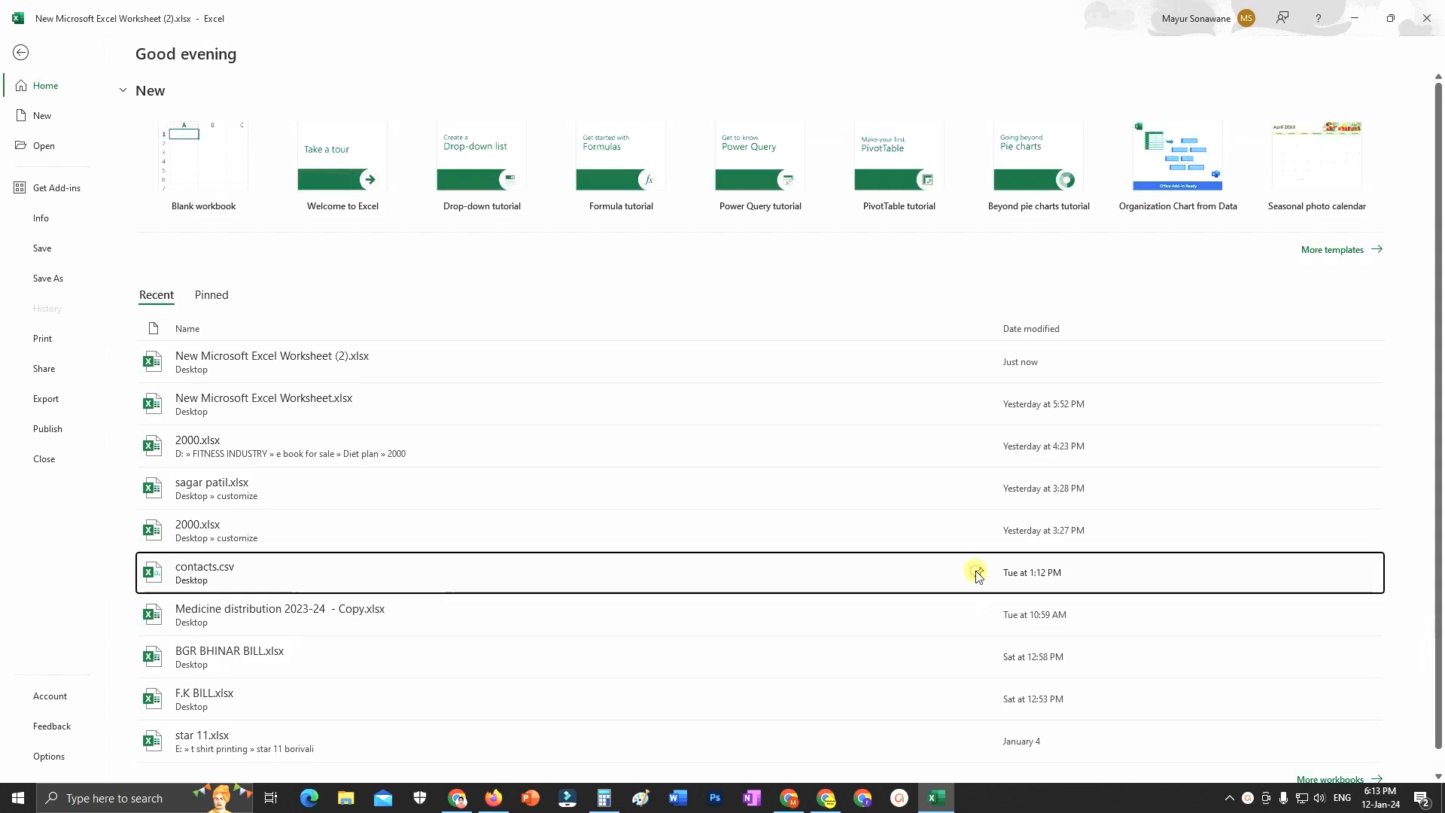
{"action": "left_click", "coordinate": [214, 292]}
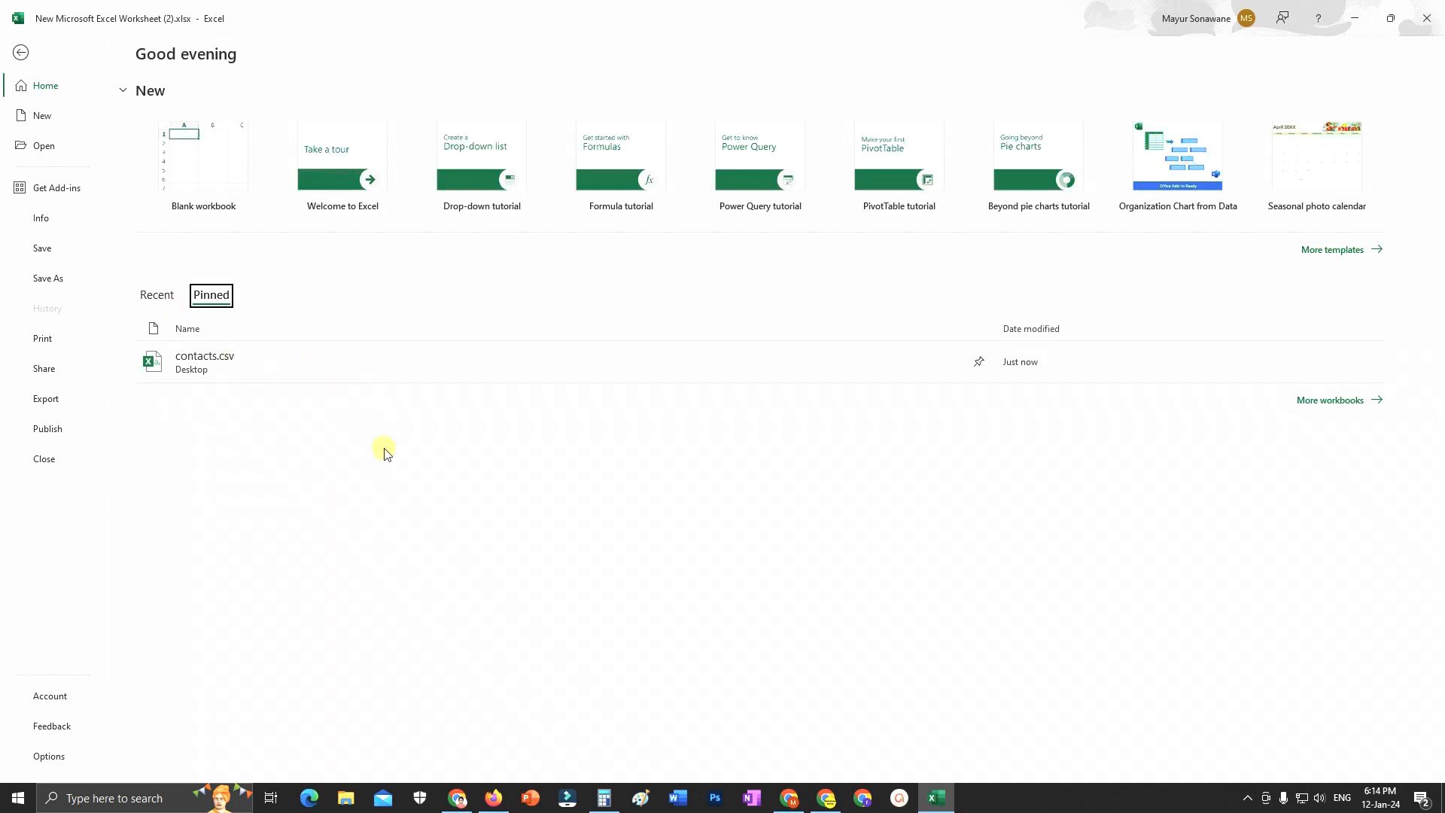
Step: Create three new blank workbooks one after another
{"action": "left_click", "coordinate": [204, 164]}
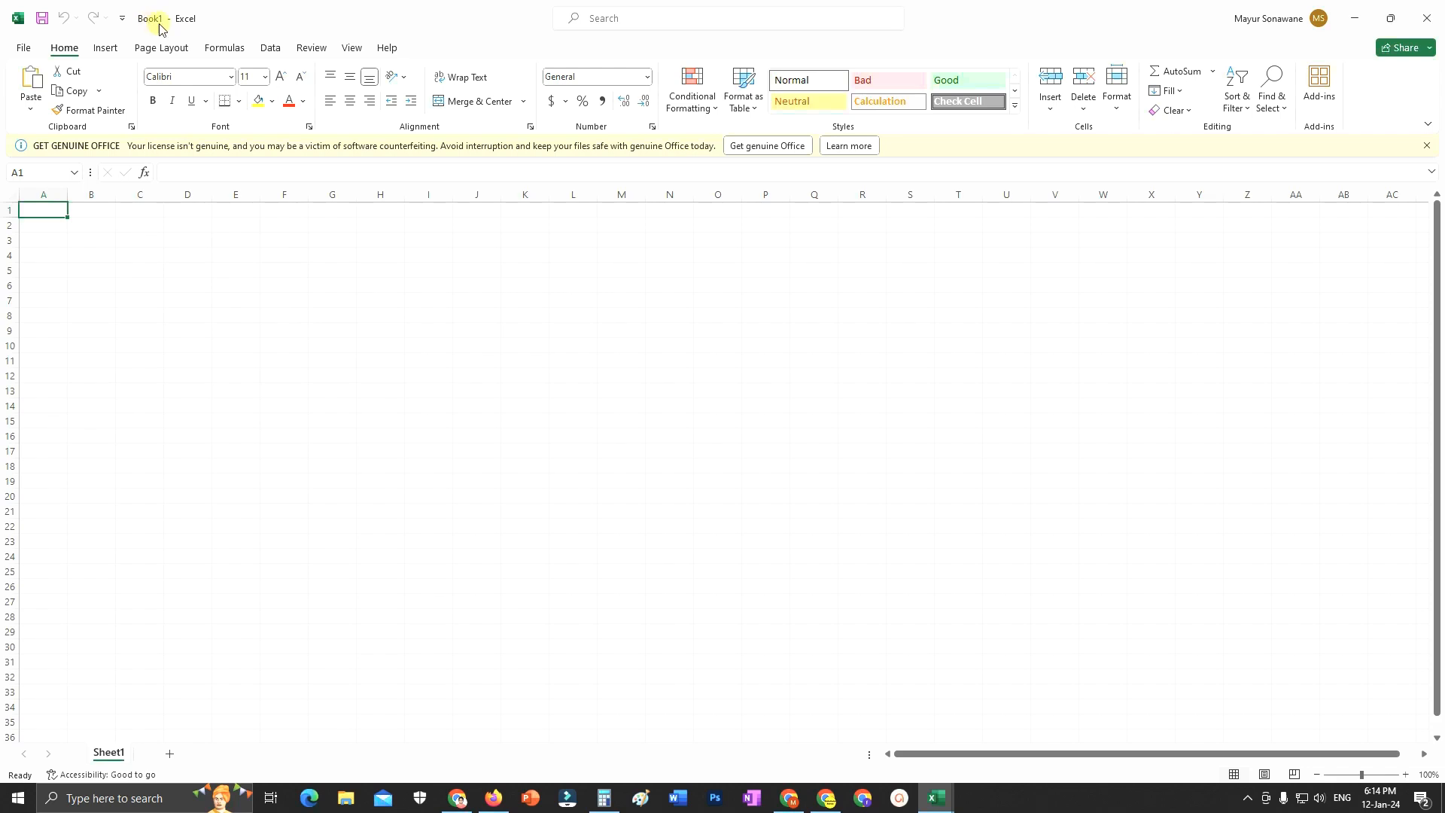
{"action": "left_click", "coordinate": [23, 50]}
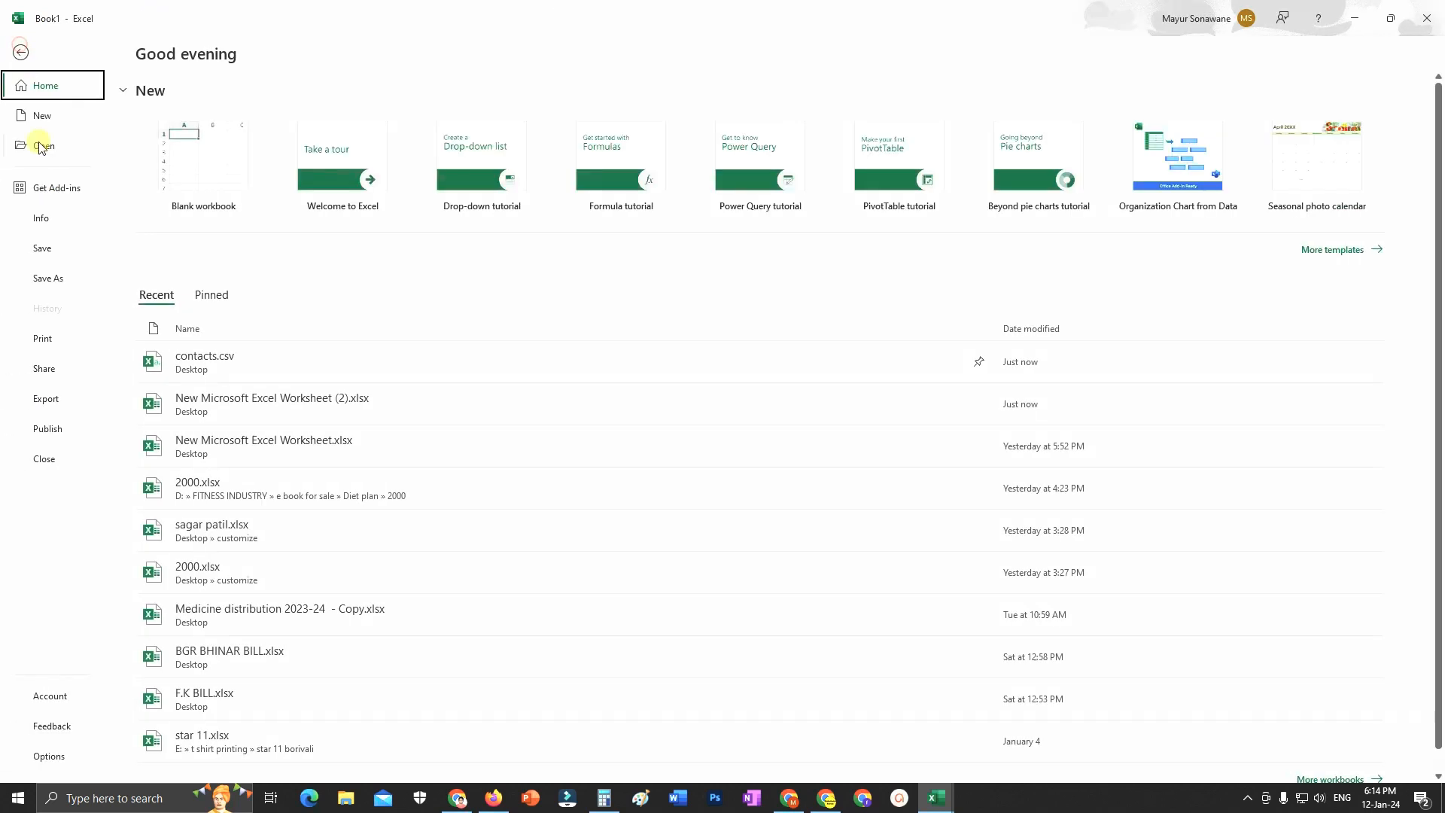
{"action": "left_click", "coordinate": [194, 169]}
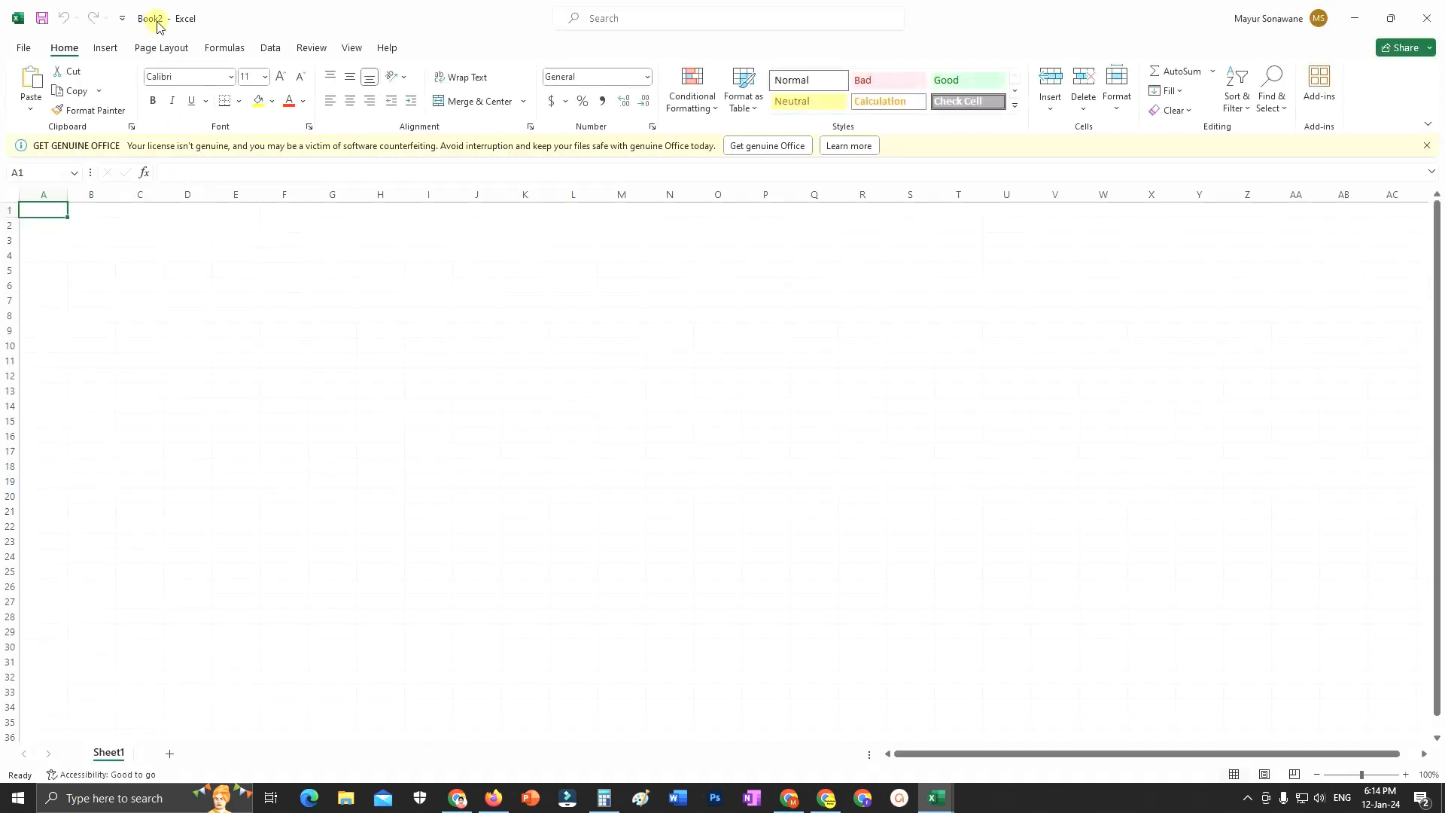
{"action": "left_click", "coordinate": [24, 48]}
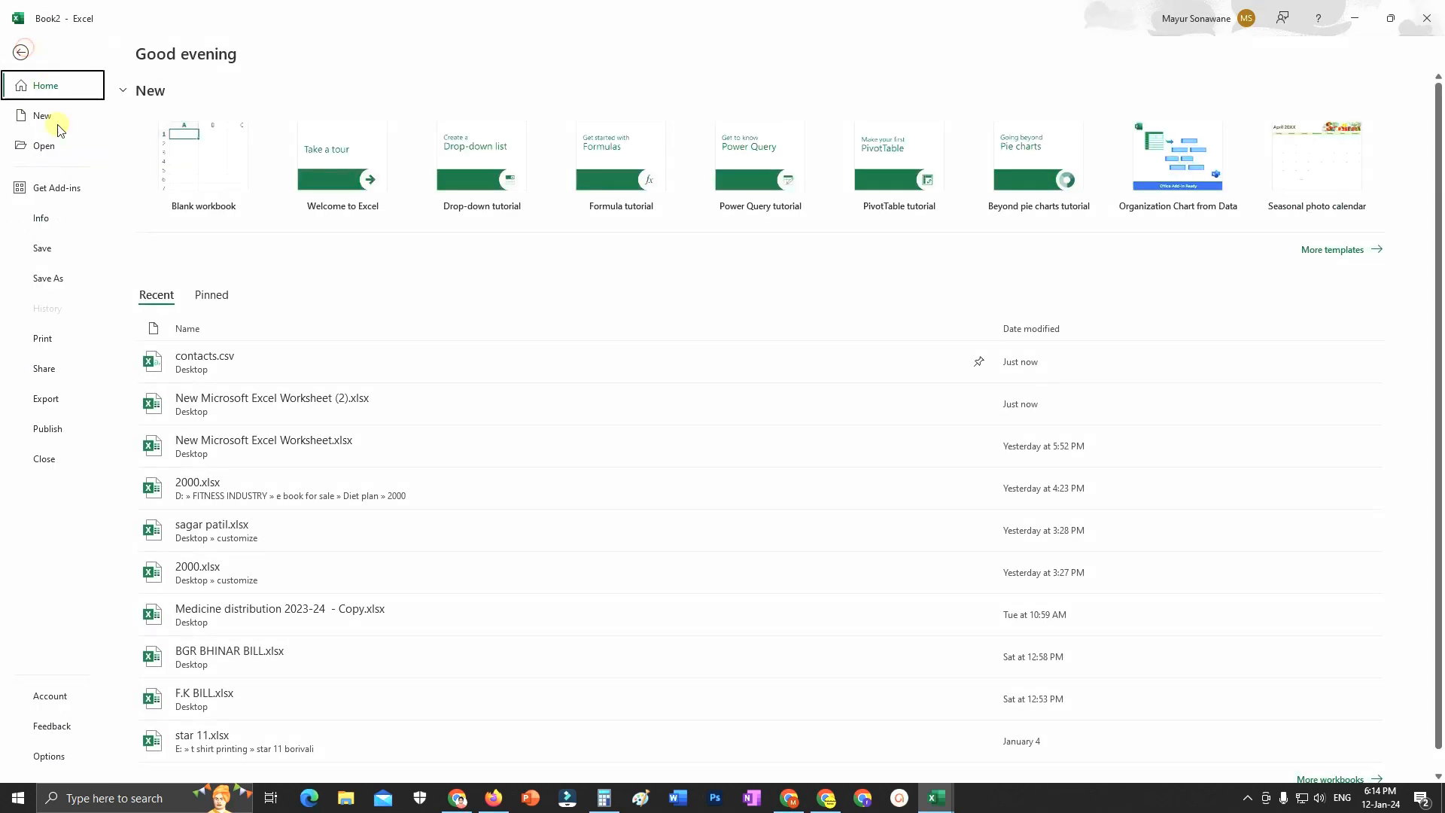
{"action": "left_click", "coordinate": [201, 167]}
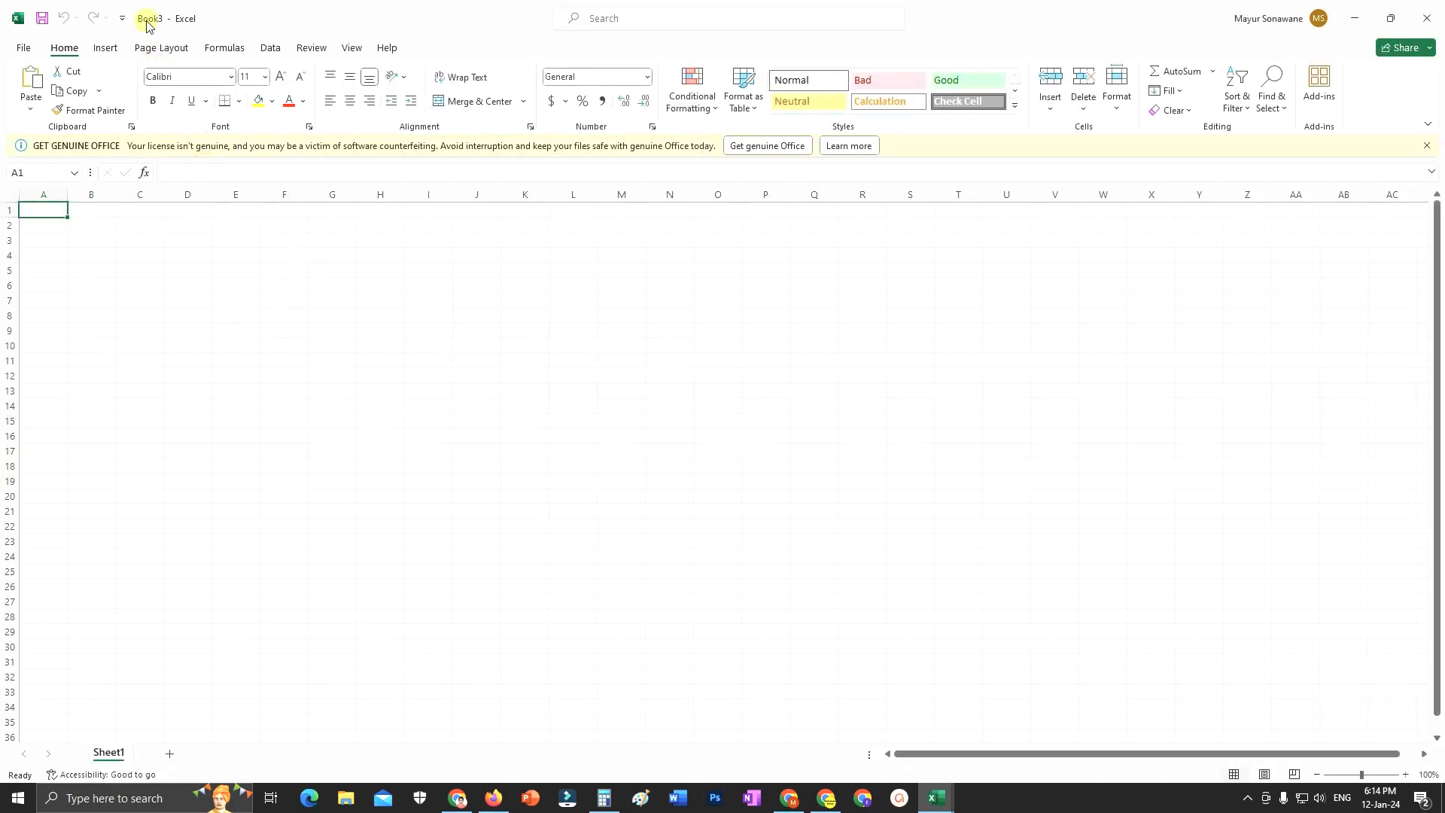
Step: Close the new blank workbooks and return to the start page of New Microsoft Excel Worksheet (2).xlsx
{"action": "left_click", "coordinate": [1427, 18]}
{"action": "left_click", "coordinate": [1428, 18]}
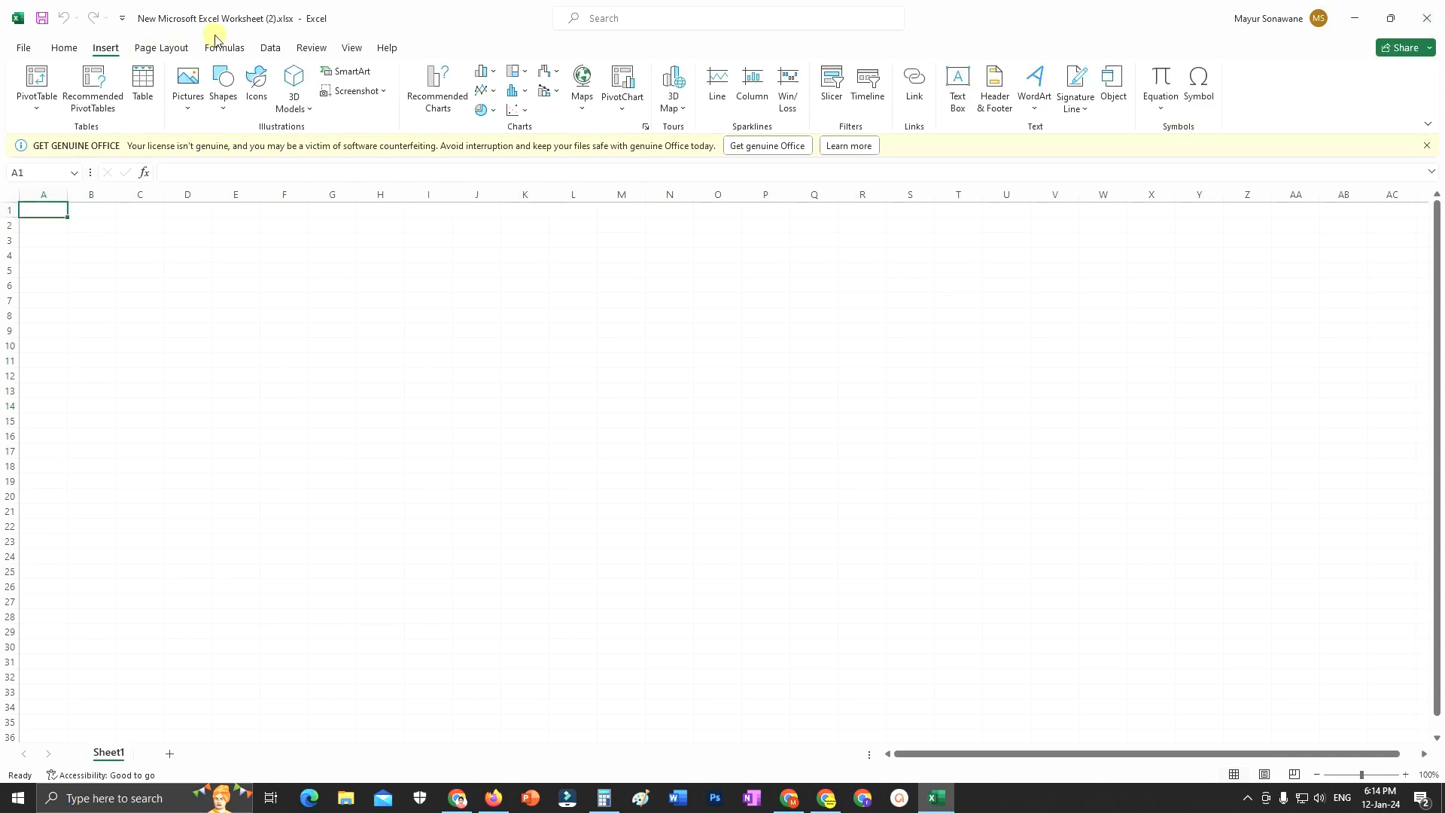
{"action": "left_click", "coordinate": [22, 47]}
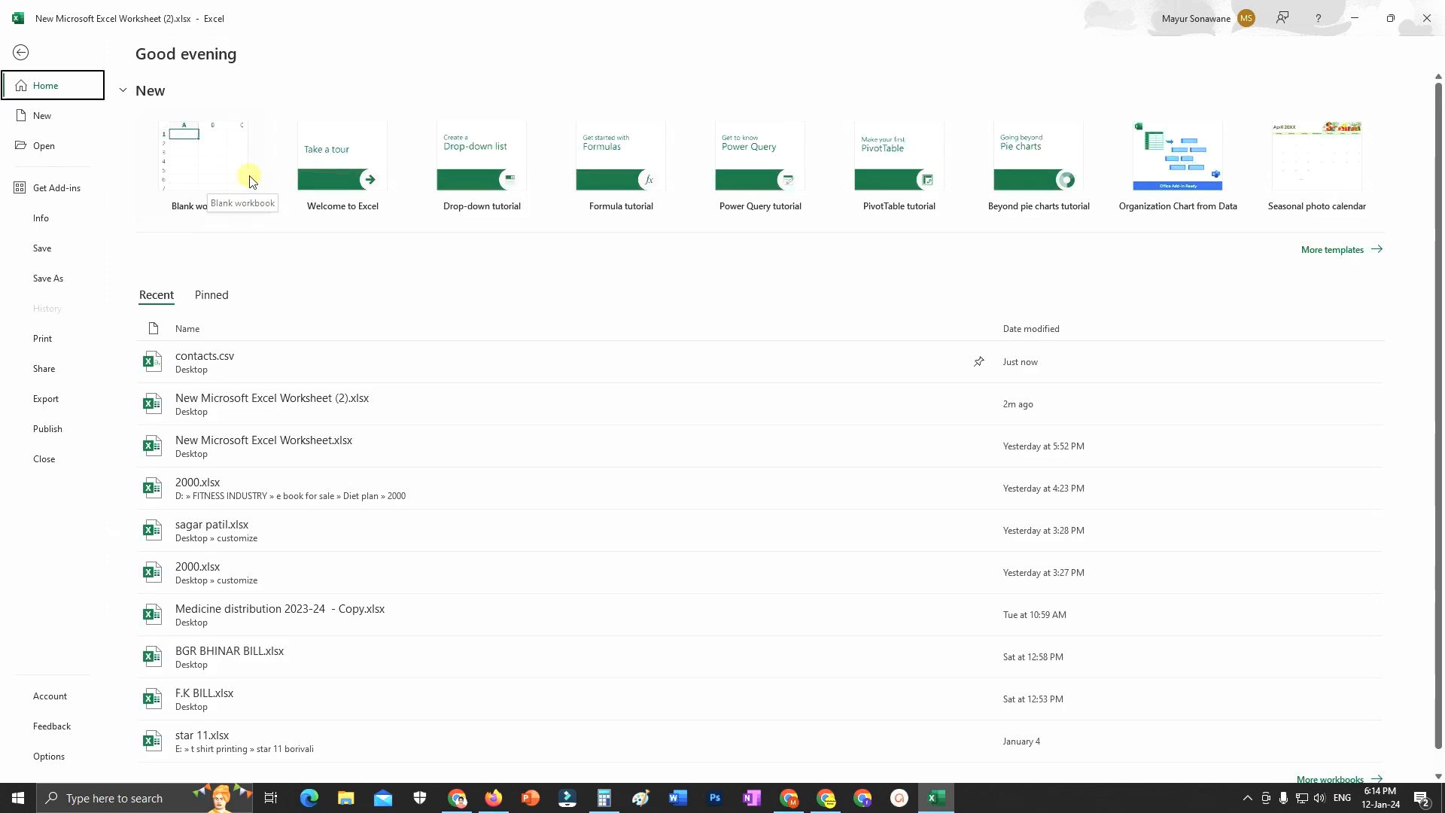
{"action": "left_click", "coordinate": [1247, 797]}
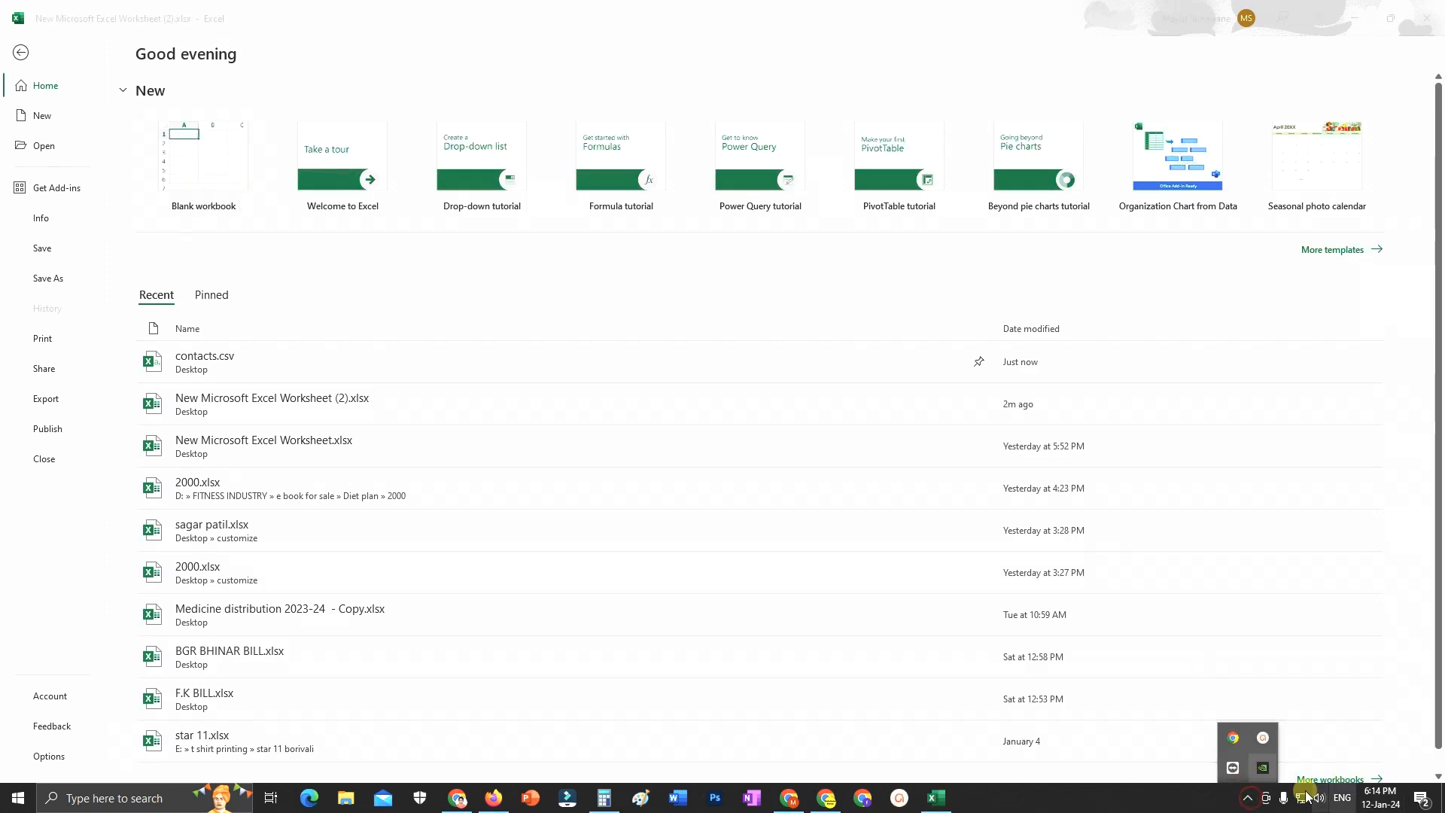
{"action": "left_click", "coordinate": [1263, 737]}
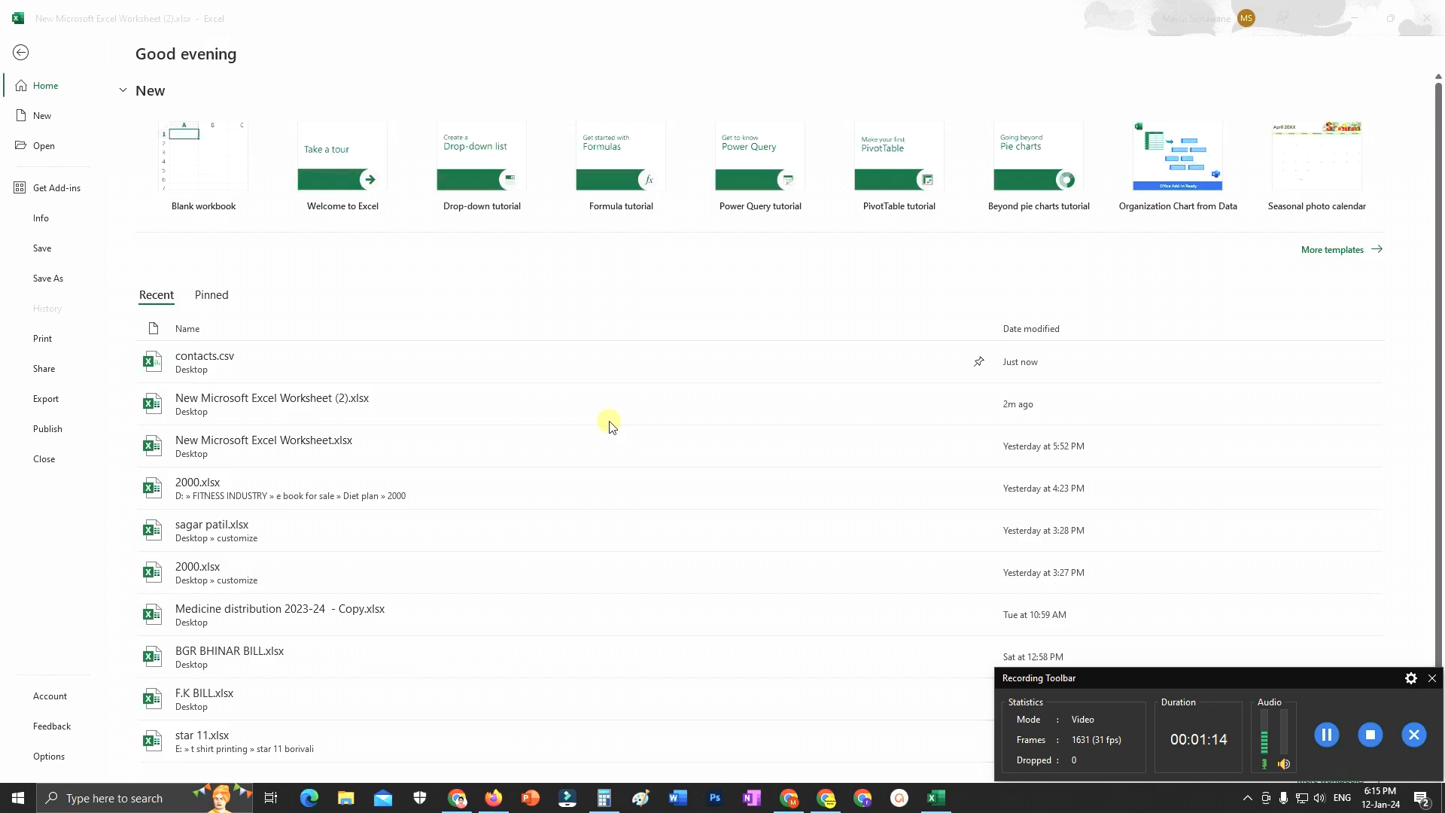
Step: Pin 2000.xlsx from the Diet plan folder in the recent workbooks and show the pinned files
{"action": "left_click", "coordinate": [205, 301]}
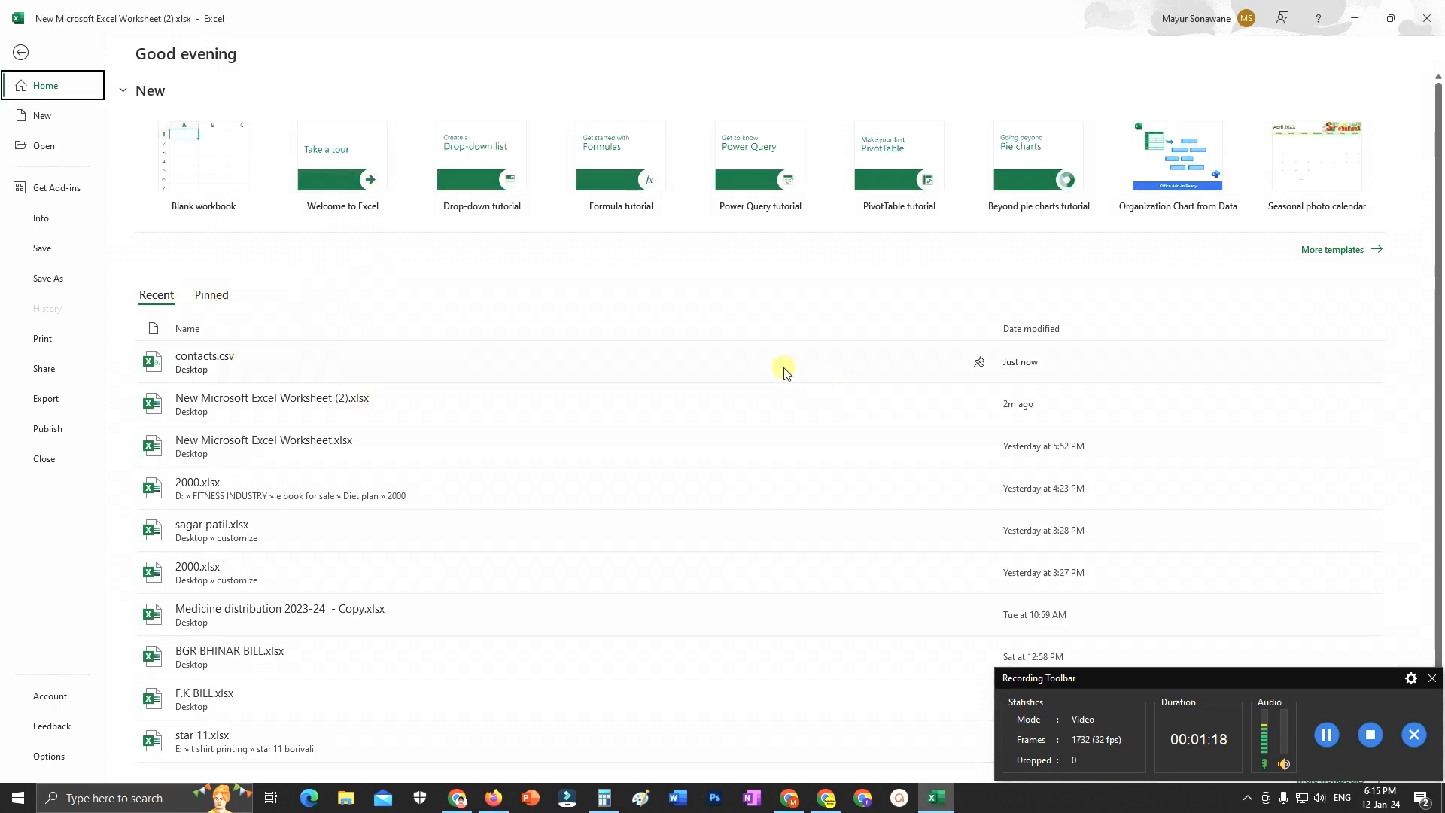
{"action": "left_click", "coordinate": [978, 362]}
{"action": "left_click", "coordinate": [215, 298]}
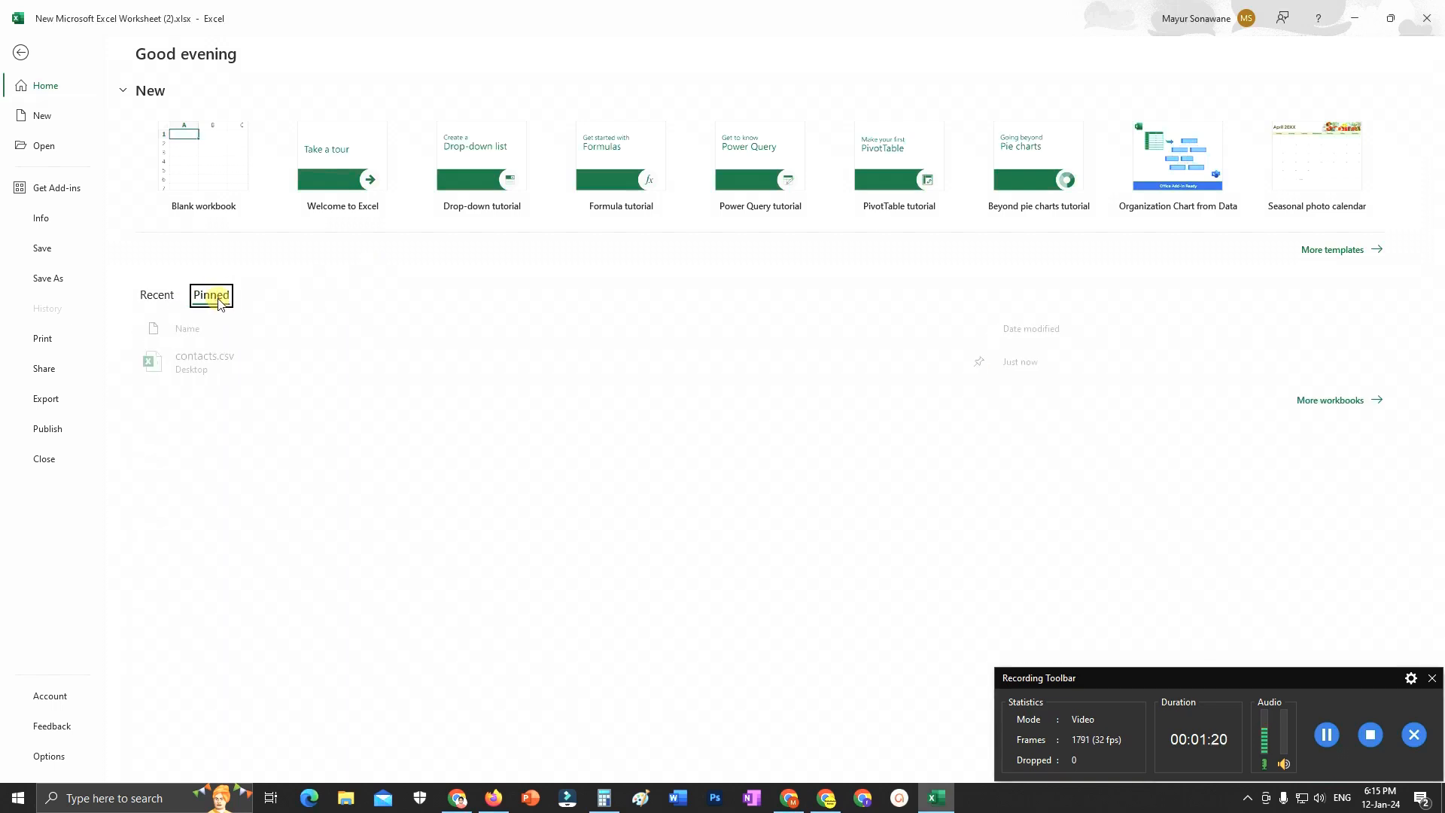
{"action": "left_click", "coordinate": [156, 294]}
{"action": "scroll", "coordinate": [422, 557], "scroll_direction": "down", "scroll_amount": 1}
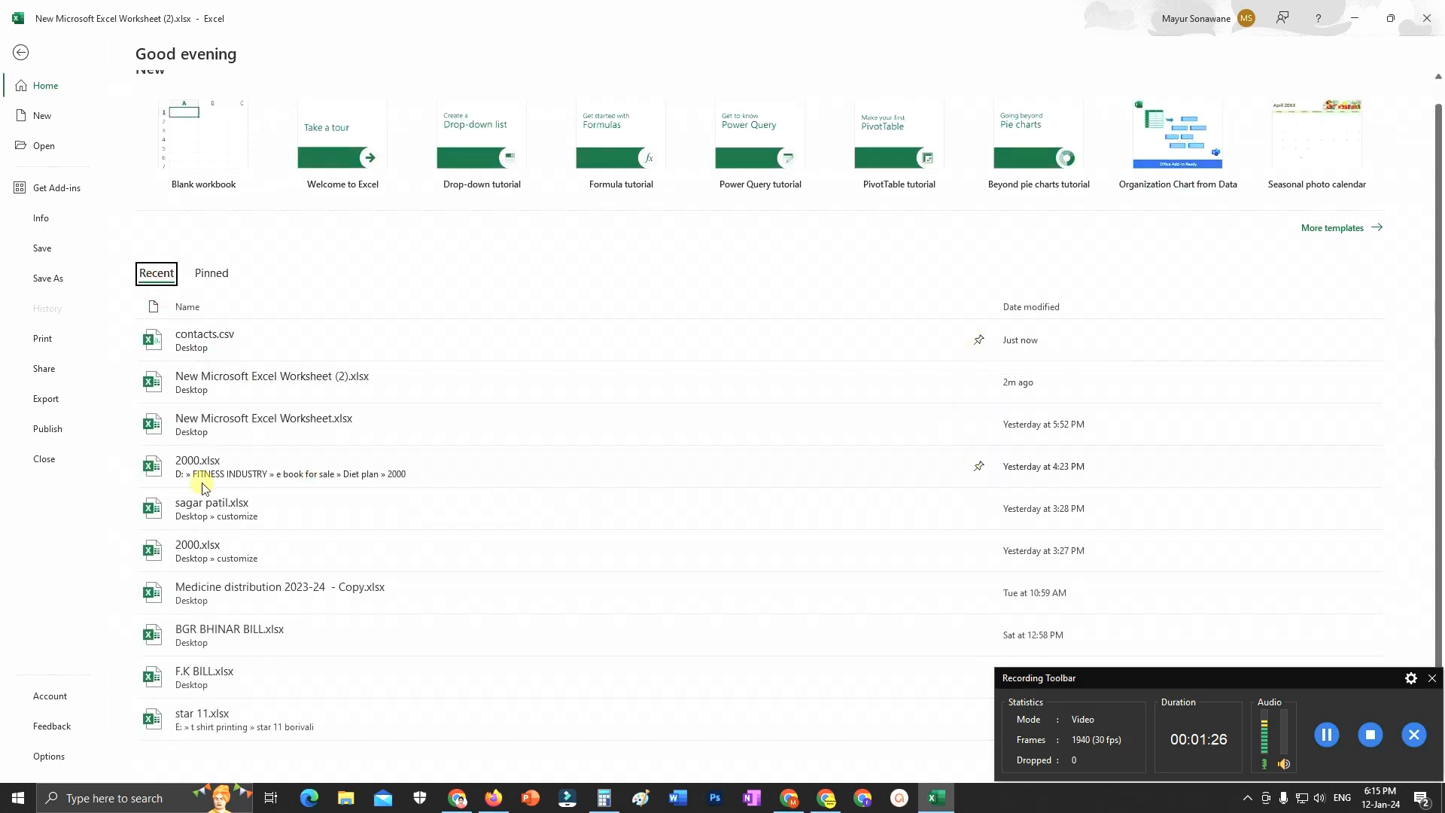
{"action": "left_click", "coordinate": [979, 467]}
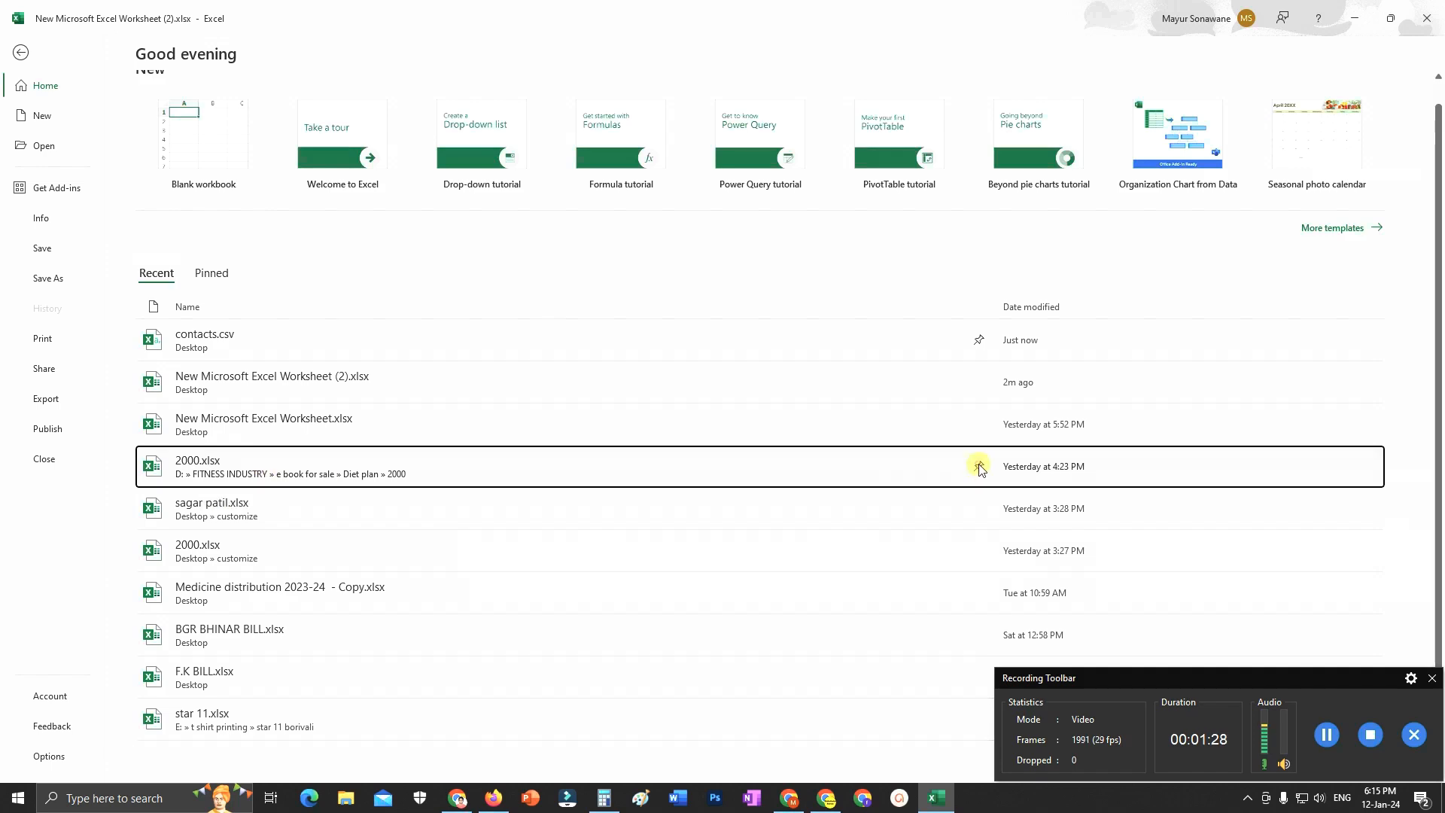
{"action": "left_click", "coordinate": [222, 272]}
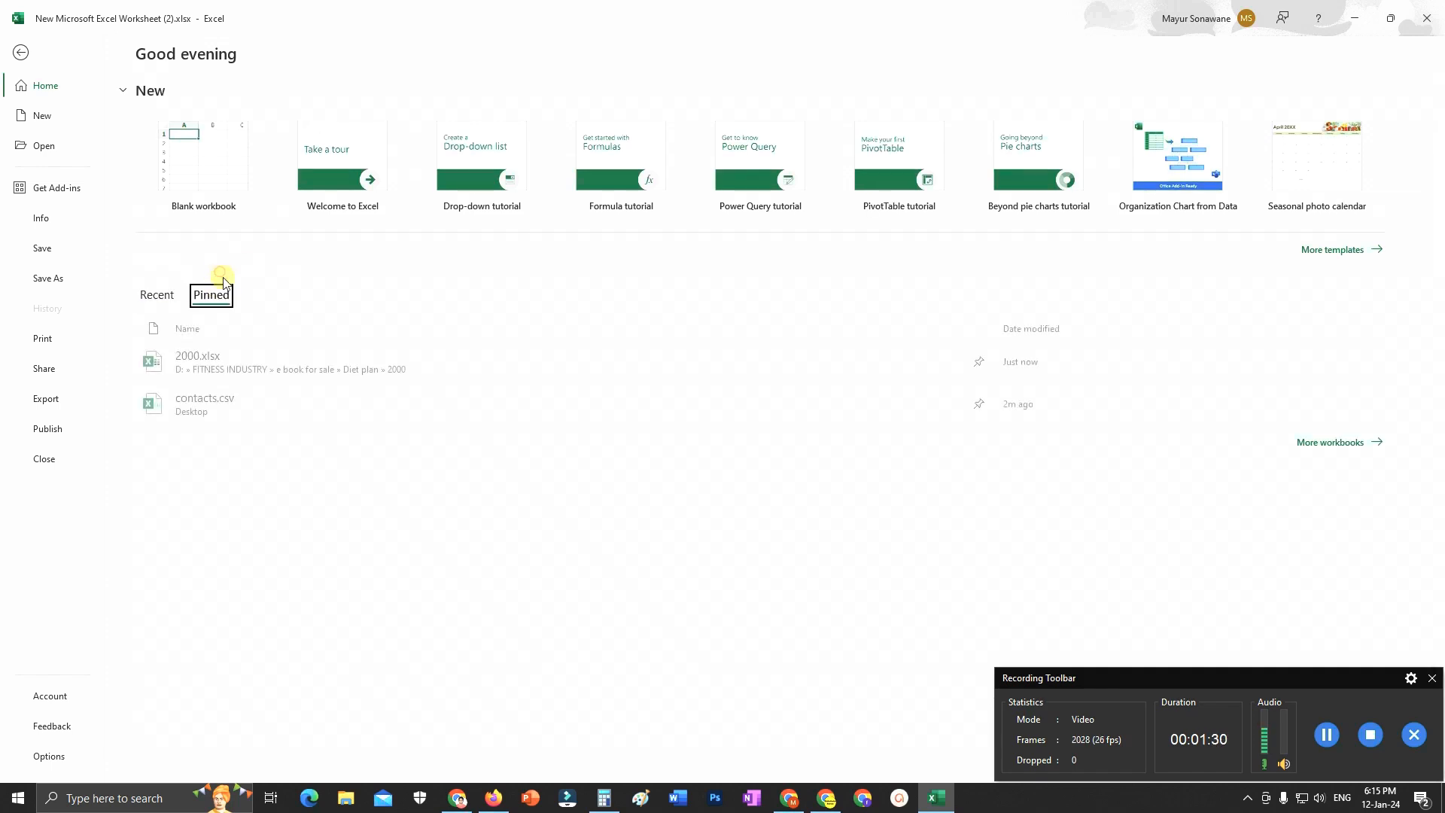
Step: Unpin contacts.csv and 2000.xlsx from the pinned files
{"action": "left_click", "coordinate": [979, 404]}
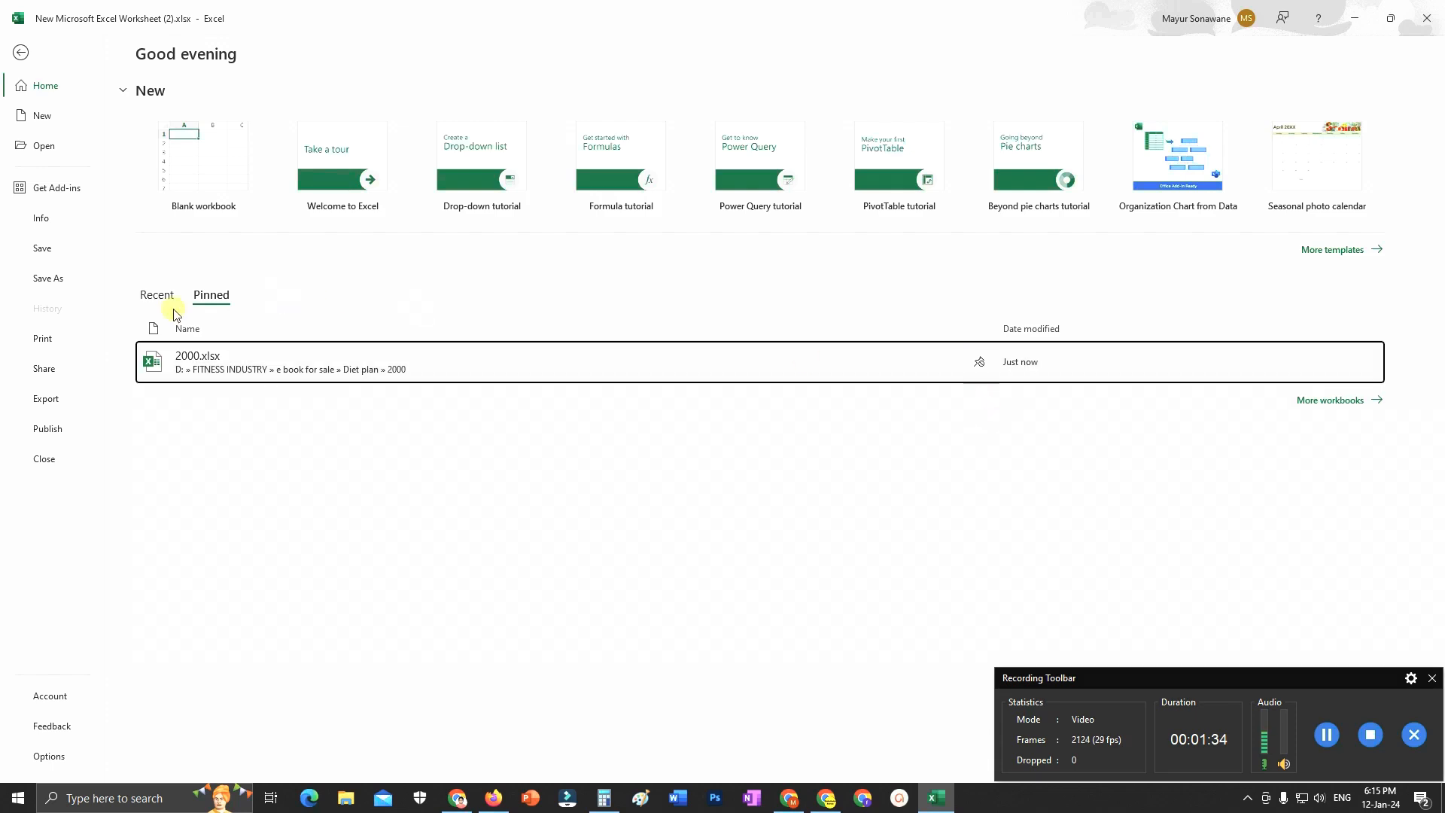
{"action": "left_click", "coordinate": [980, 363]}
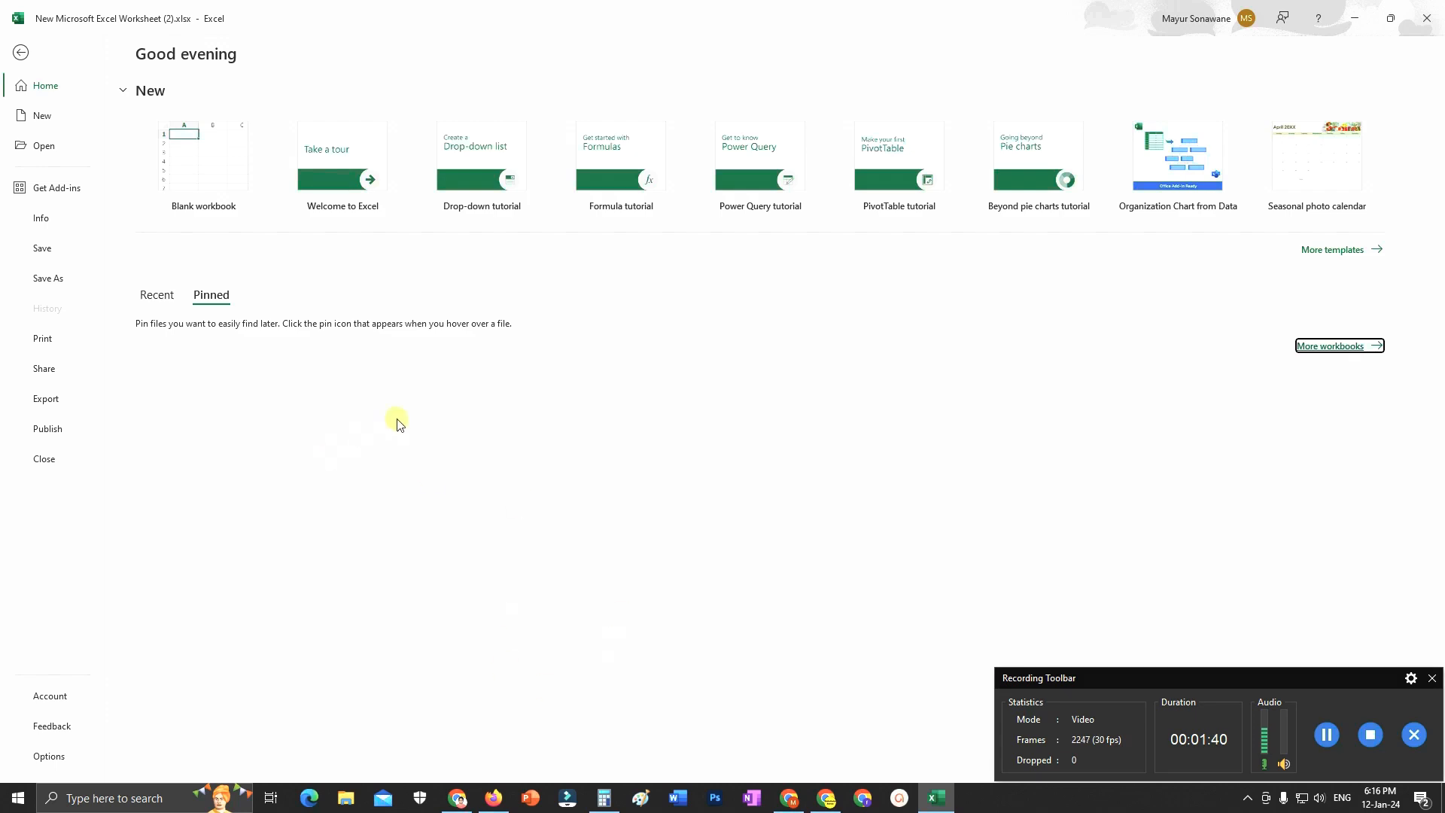
Step: Look through the Office templates available for creating a new workbook
{"action": "left_click", "coordinate": [38, 119]}
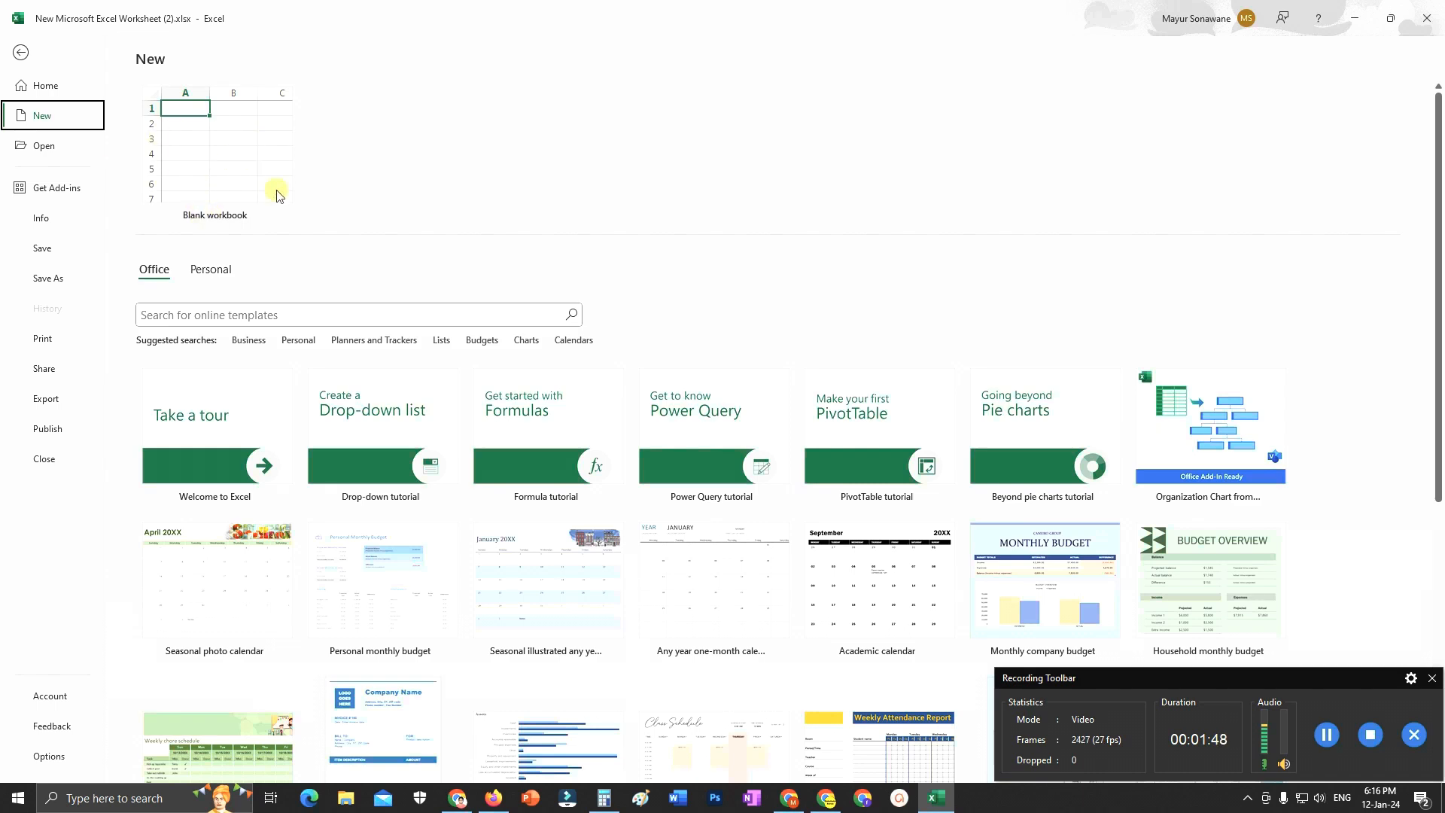
{"action": "scroll", "coordinate": [474, 243], "scroll_direction": "down", "scroll_amount": 1}
{"action": "scroll", "coordinate": [437, 506], "scroll_direction": "down", "scroll_amount": 1}
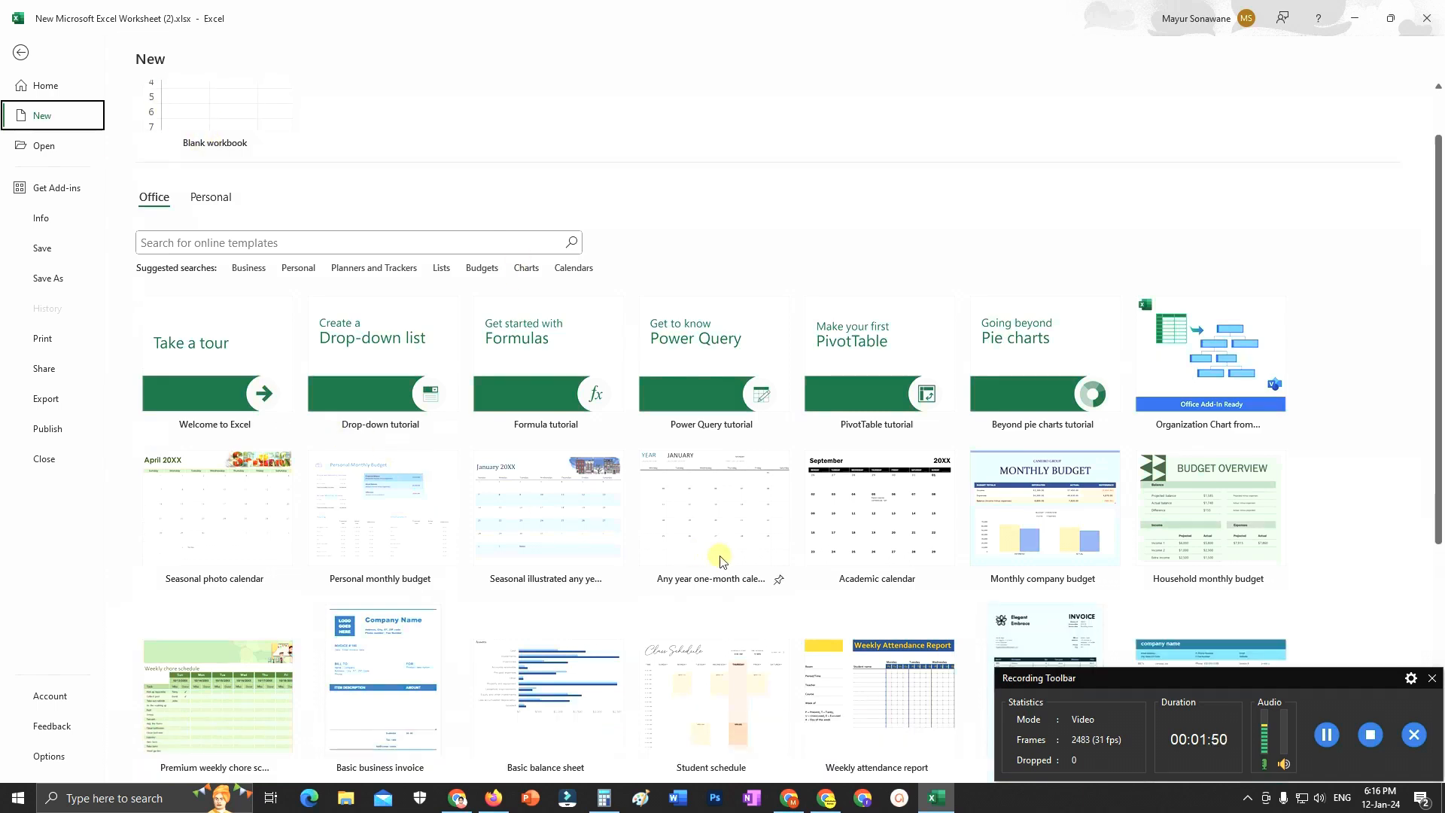
{"action": "scroll", "coordinate": [877, 510], "scroll_direction": "down", "scroll_amount": 4}
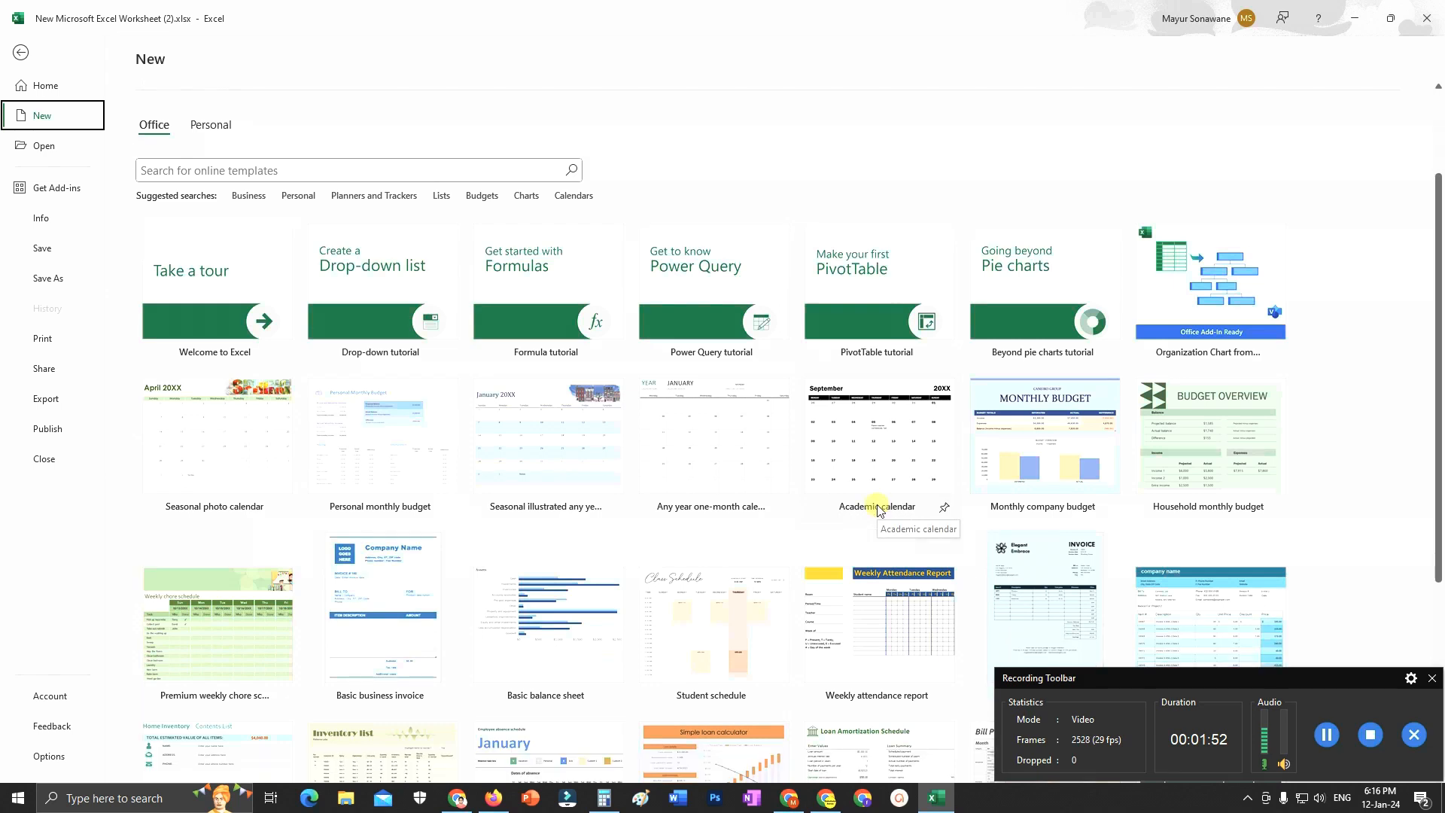
{"action": "scroll", "coordinate": [870, 516], "scroll_direction": "down", "scroll_amount": 6}
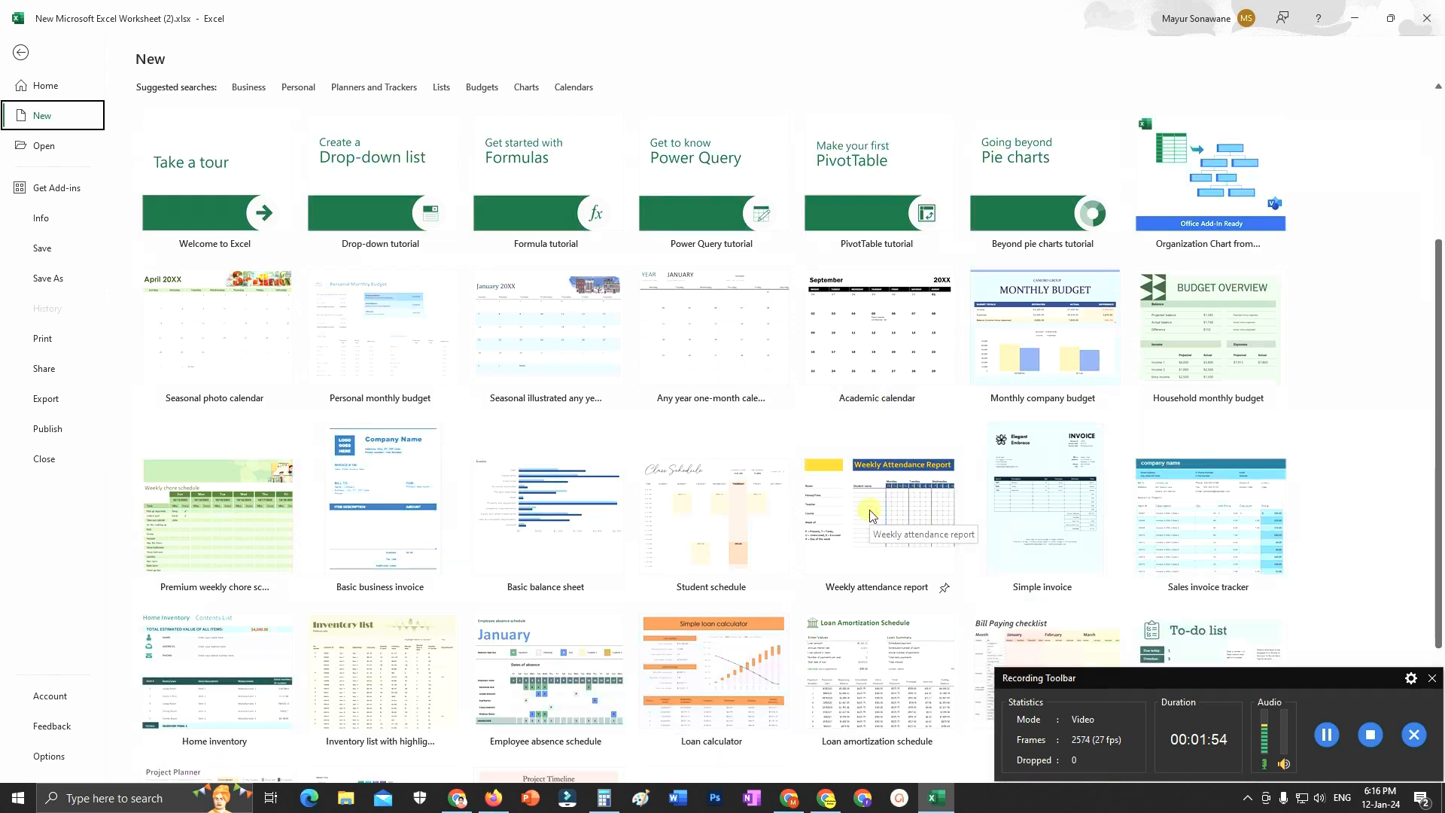
{"action": "scroll", "coordinate": [870, 515], "scroll_direction": "down", "scroll_amount": 1}
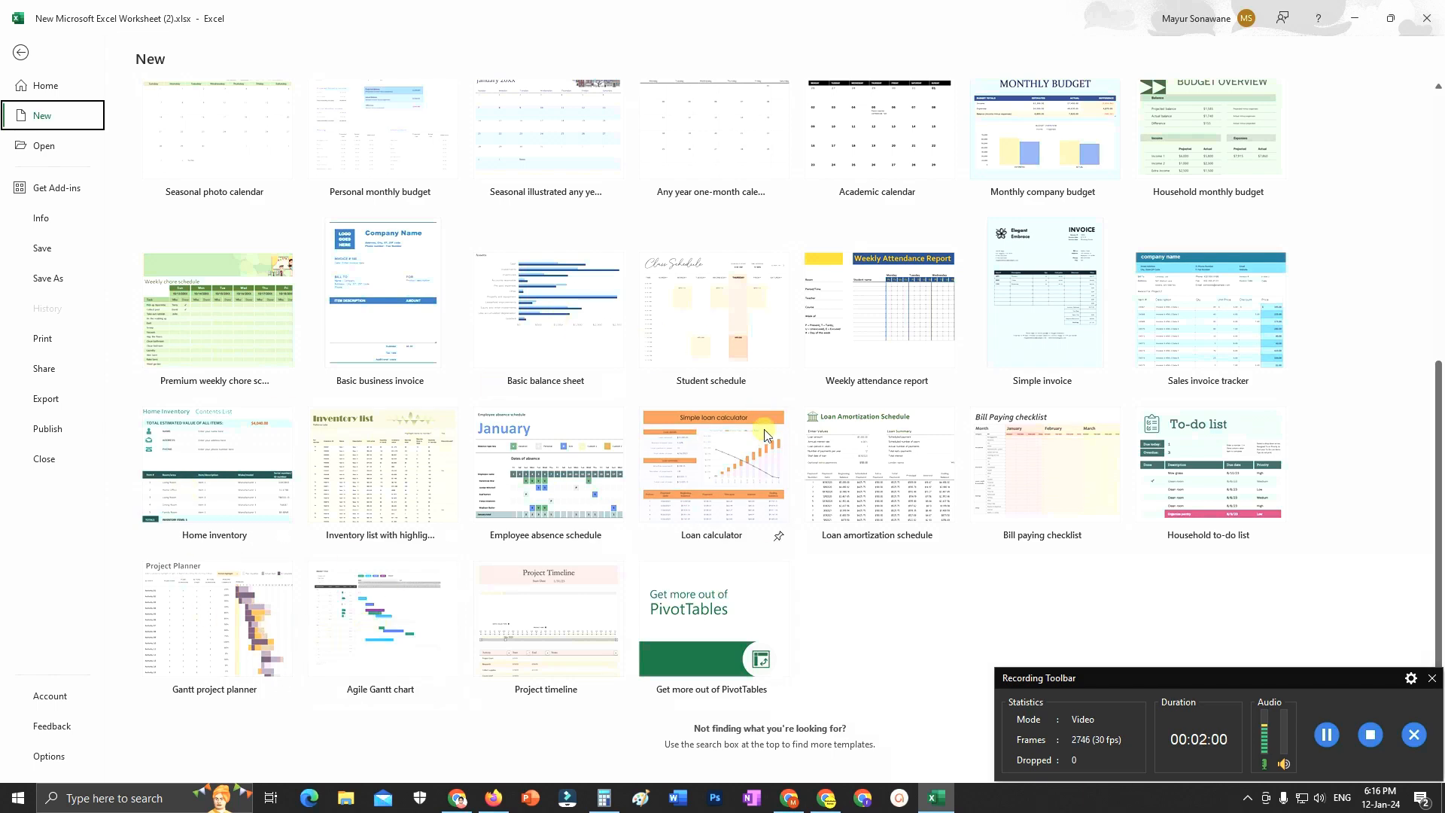
{"action": "scroll", "coordinate": [764, 433], "scroll_direction": "up", "scroll_amount": 1}
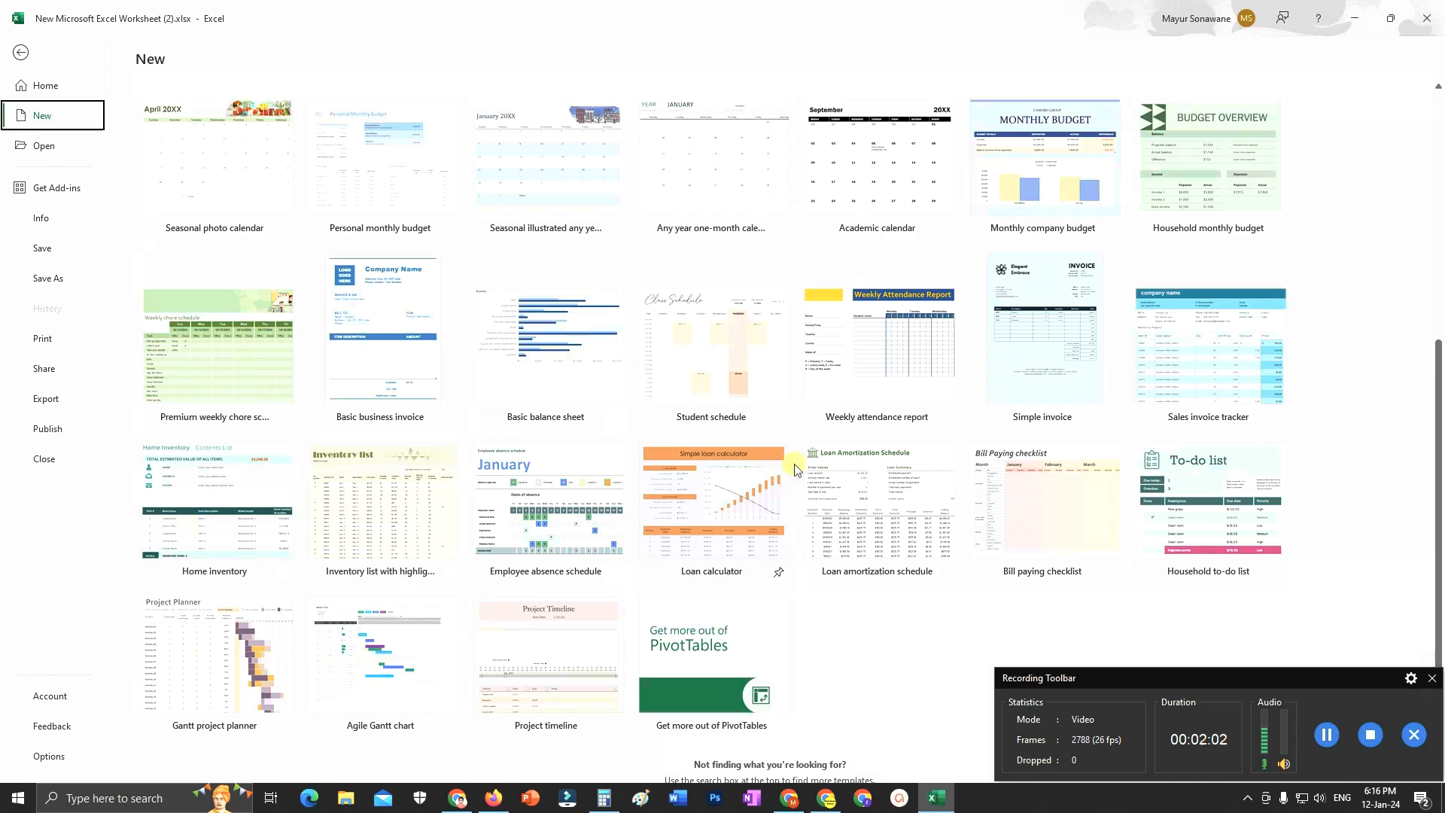
{"action": "scroll", "coordinate": [696, 512], "scroll_direction": "up", "scroll_amount": 6}
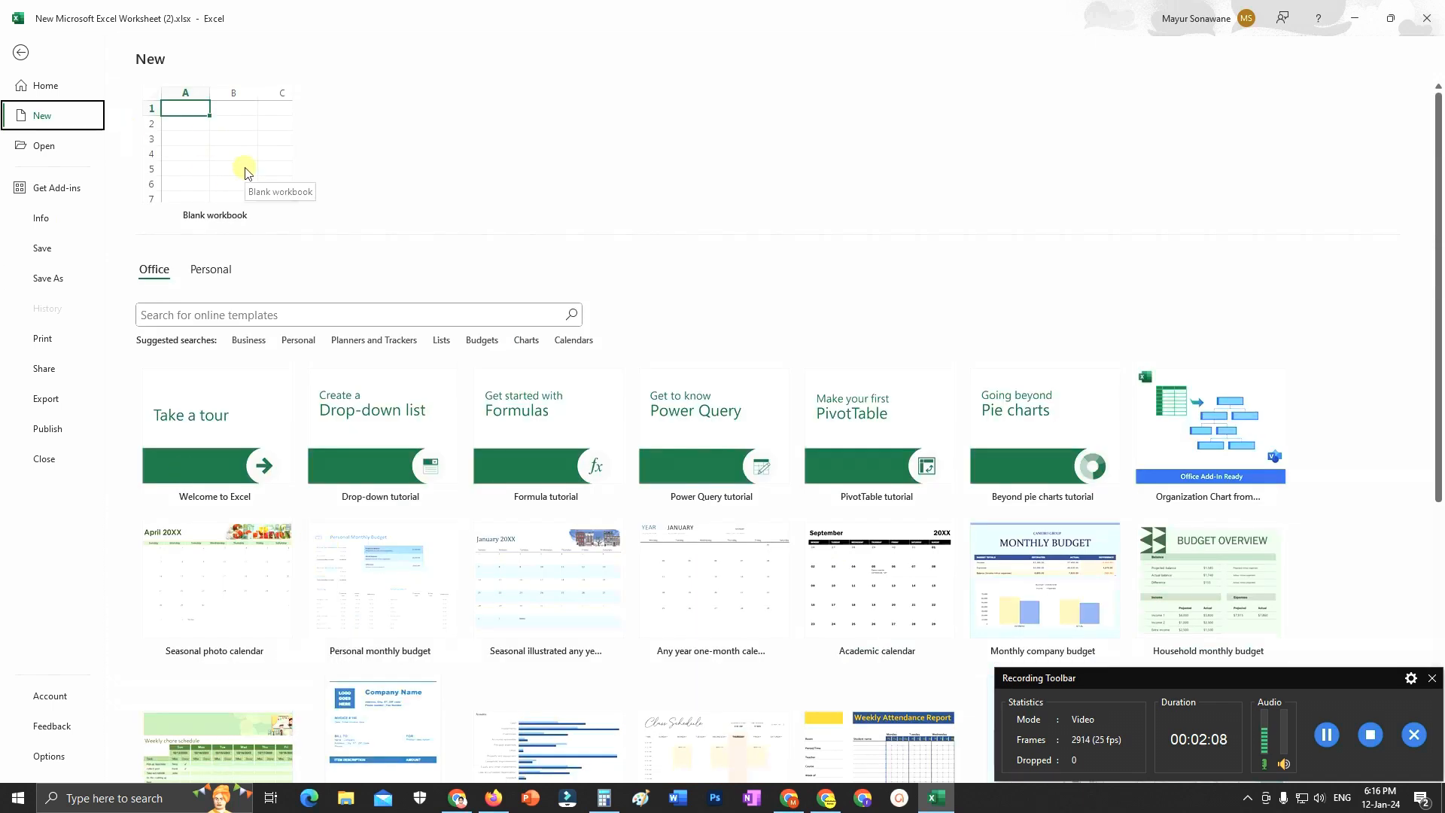
Step: Open 2000.xlsx from today's recent workbooks, look through its meal tables and close it
{"action": "left_click", "coordinate": [45, 146]}
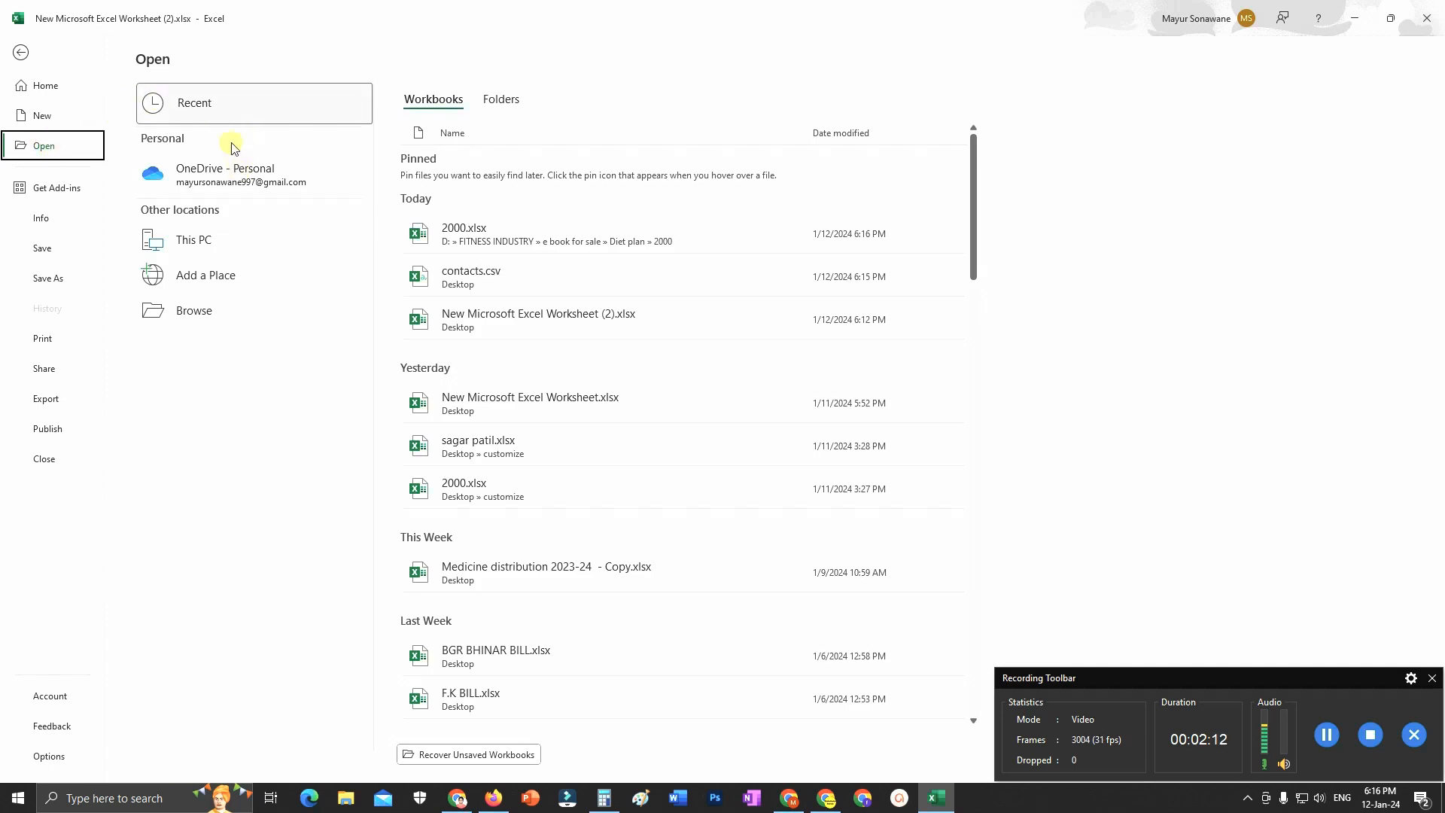
{"action": "left_click", "coordinate": [269, 112]}
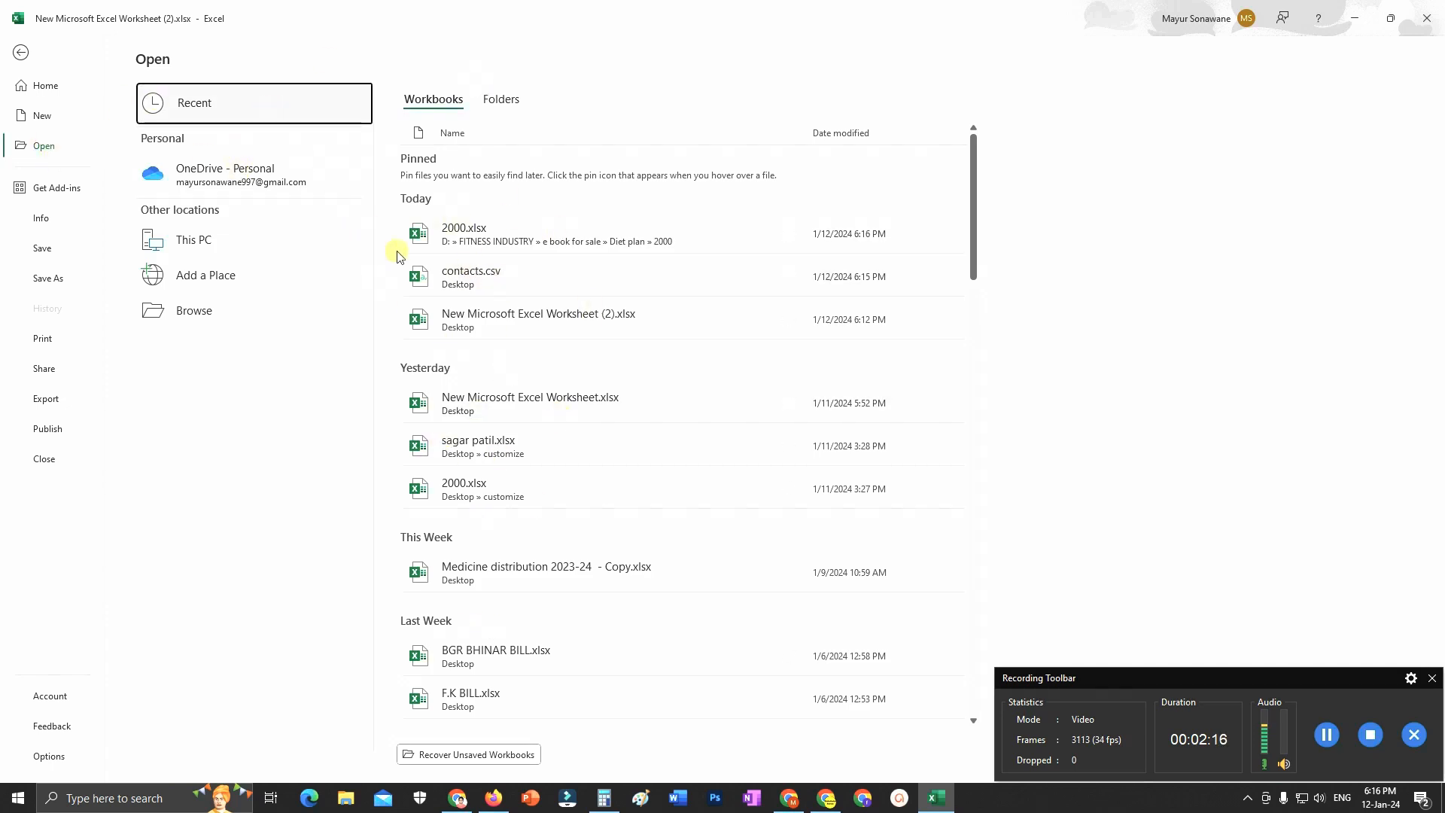
{"action": "left_click", "coordinate": [501, 230]}
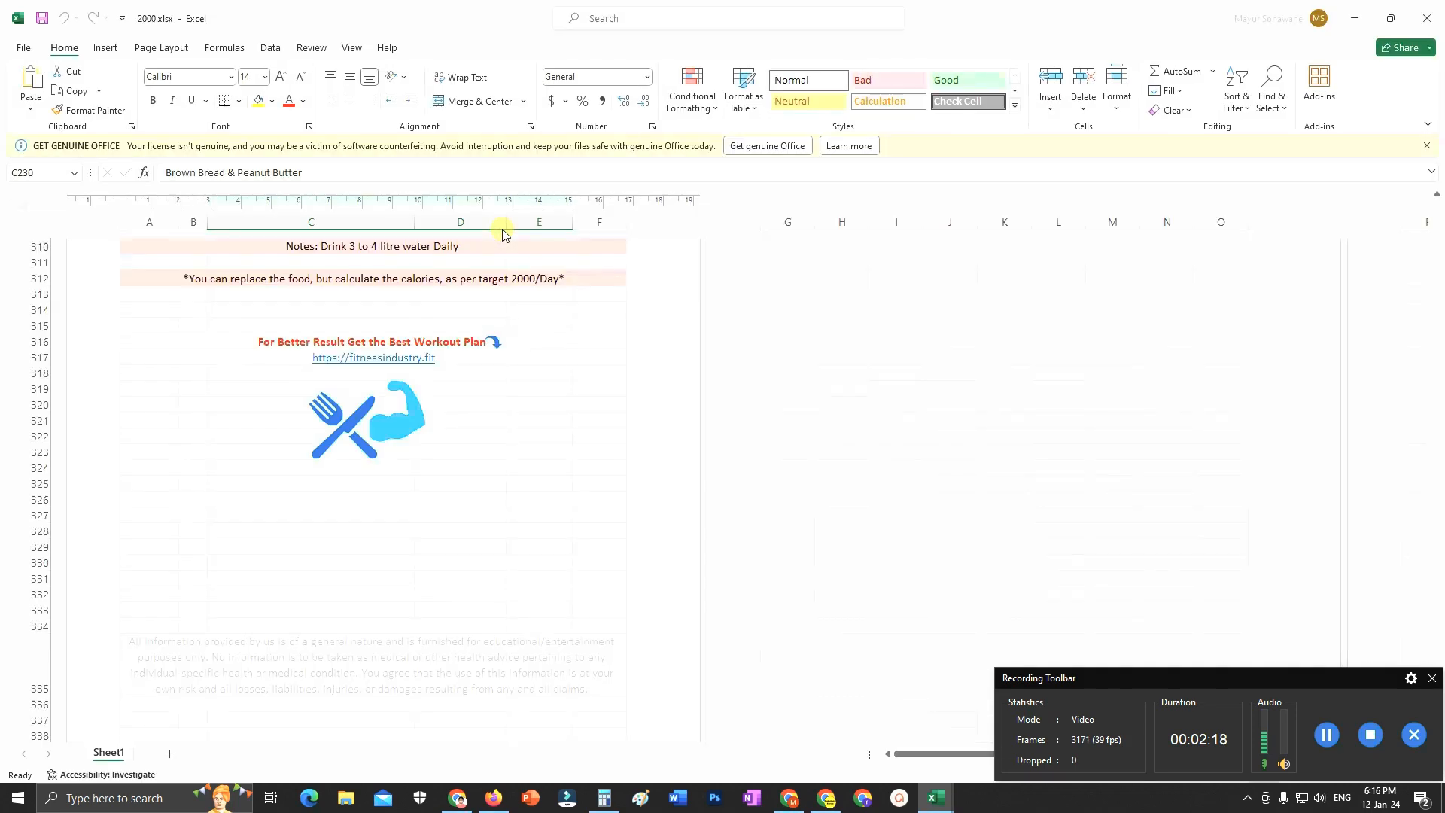
{"action": "scroll", "coordinate": [480, 448], "scroll_direction": "up", "scroll_amount": 20}
{"action": "scroll", "coordinate": [480, 448], "scroll_direction": "down", "scroll_amount": 6}
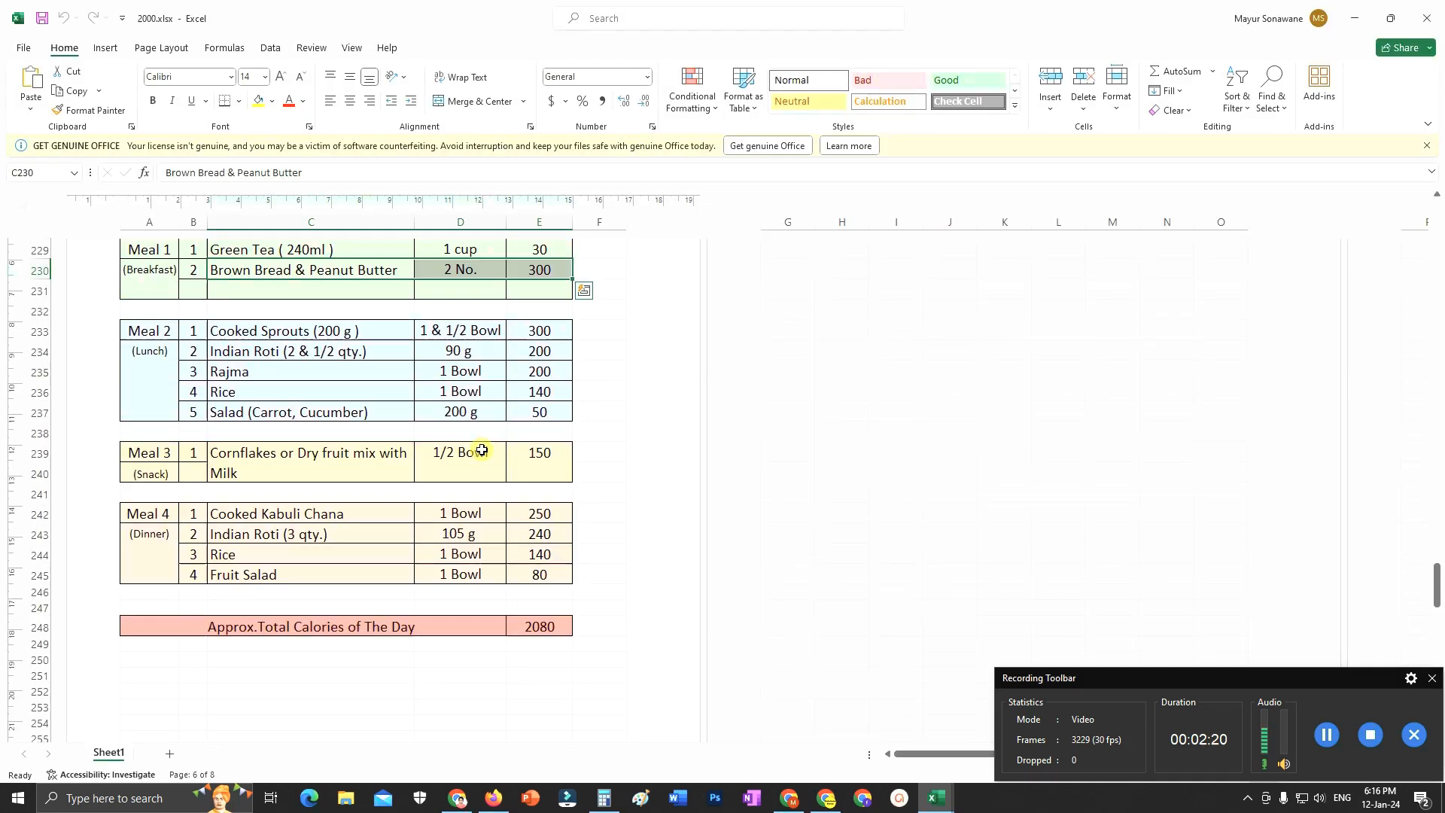
{"action": "scroll", "coordinate": [482, 450], "scroll_direction": "up", "scroll_amount": 20}
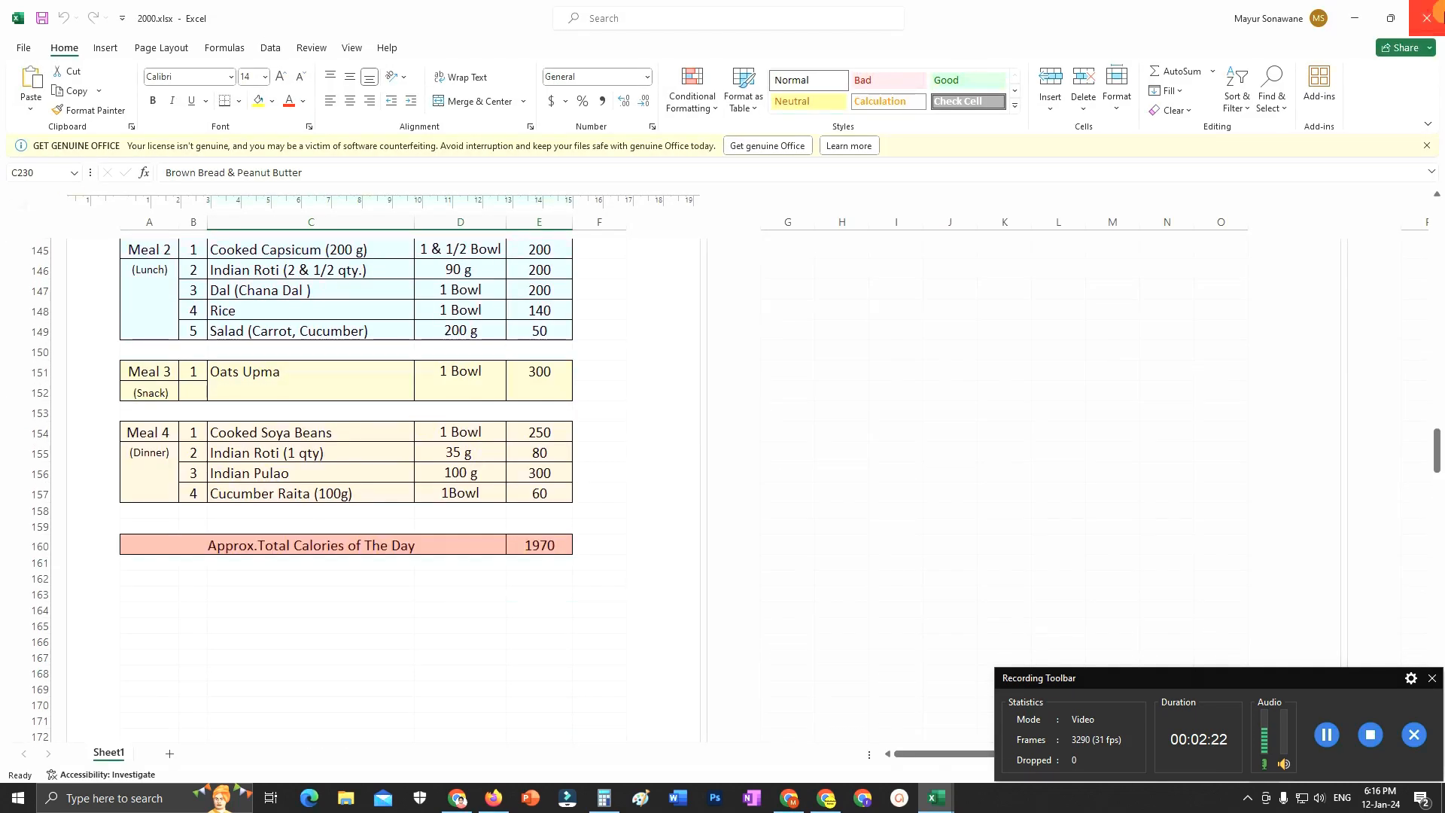
{"action": "left_click", "coordinate": [1434, 17]}
Step: Review the options for new and recent workbooks, and show the OneDrive - Personal folders for opening a file
{"action": "left_click", "coordinate": [22, 49]}
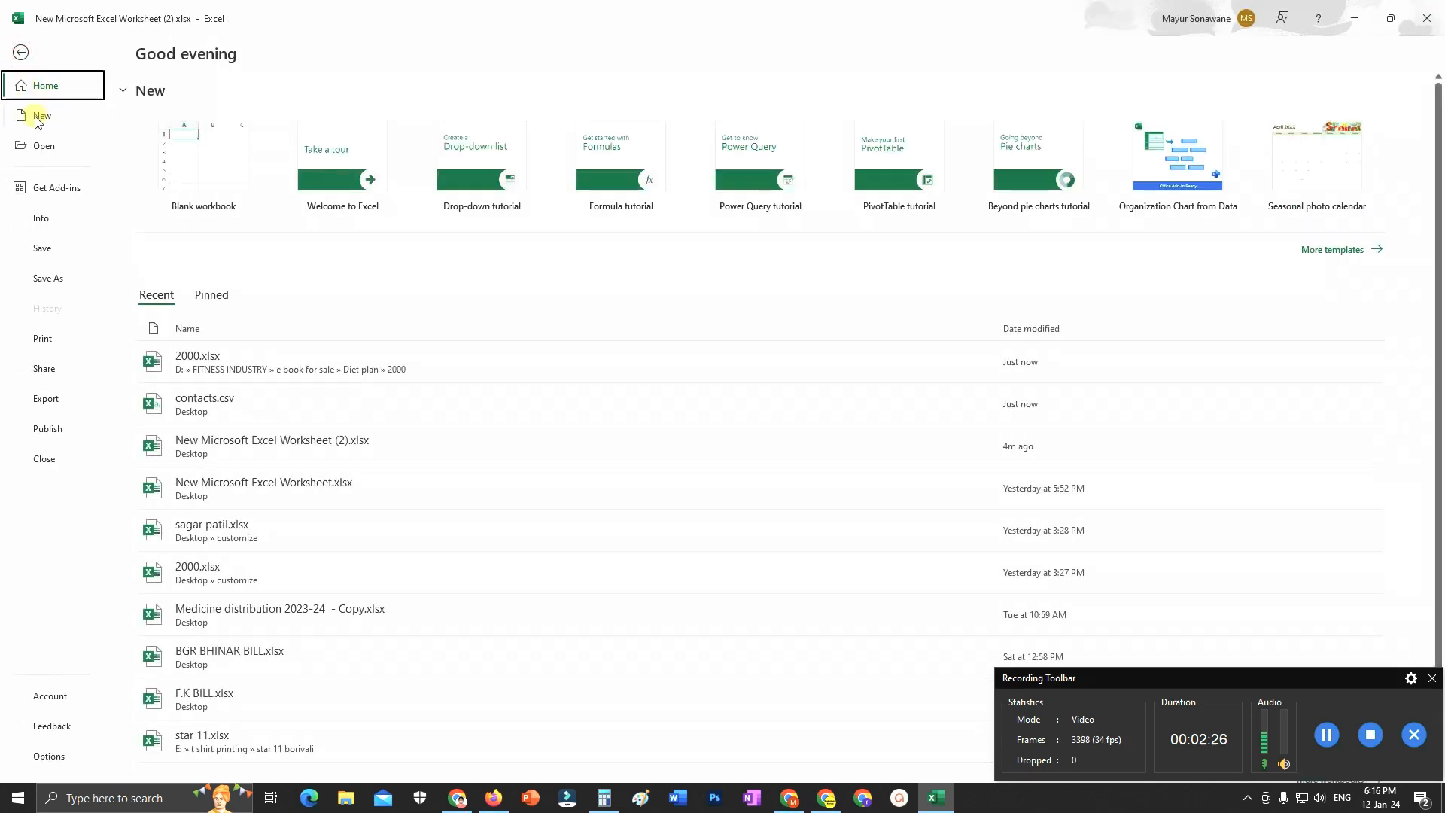
{"action": "left_click", "coordinate": [39, 117]}
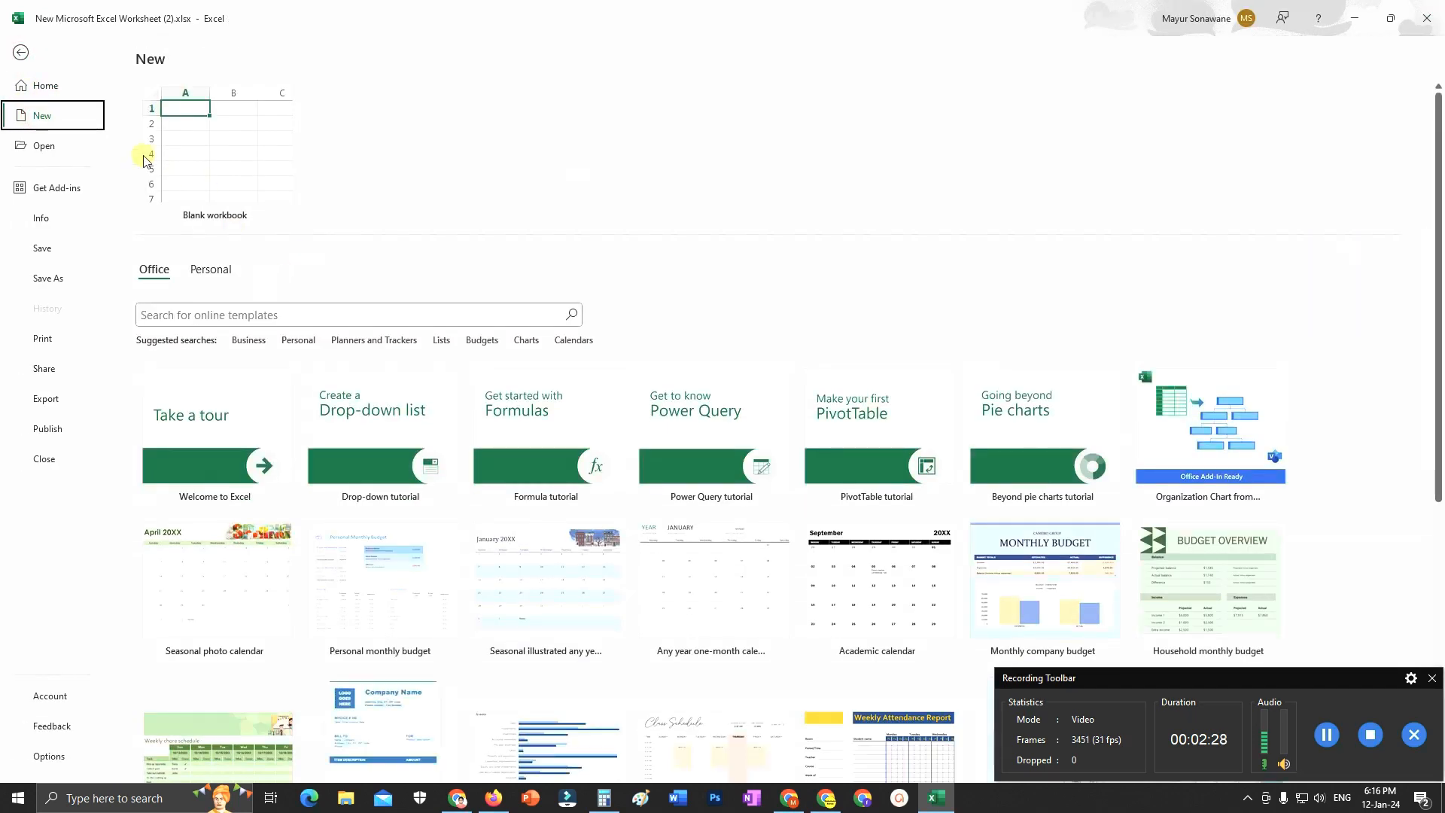
{"action": "left_click", "coordinate": [65, 147]}
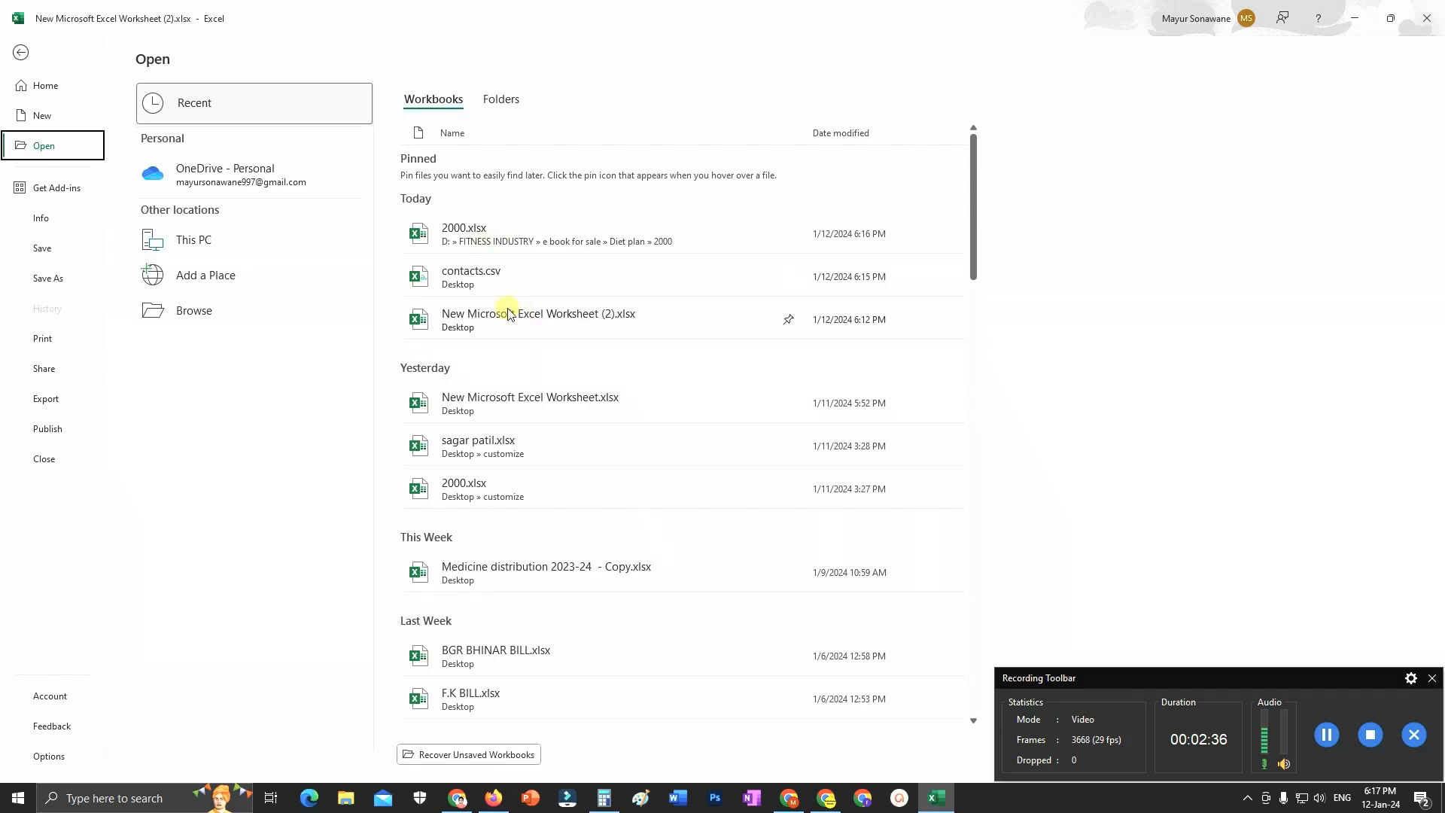
{"action": "left_click", "coordinate": [201, 177]}
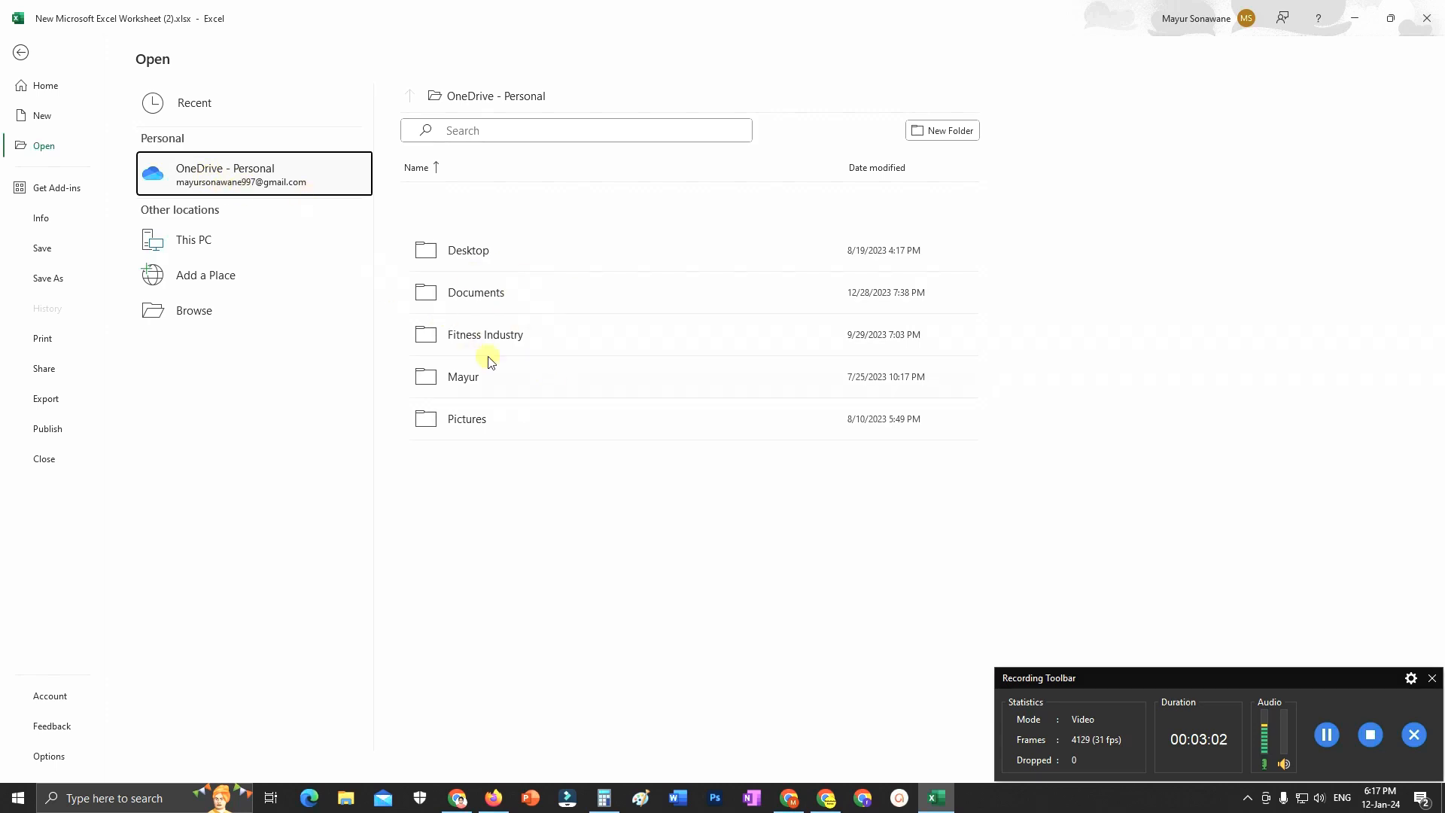
Step: Look through the OneDrive Desktop folder and its "may be used" subfolder, return to the OneDrive root, and show the signed-in account details
{"action": "left_click", "coordinate": [473, 251]}
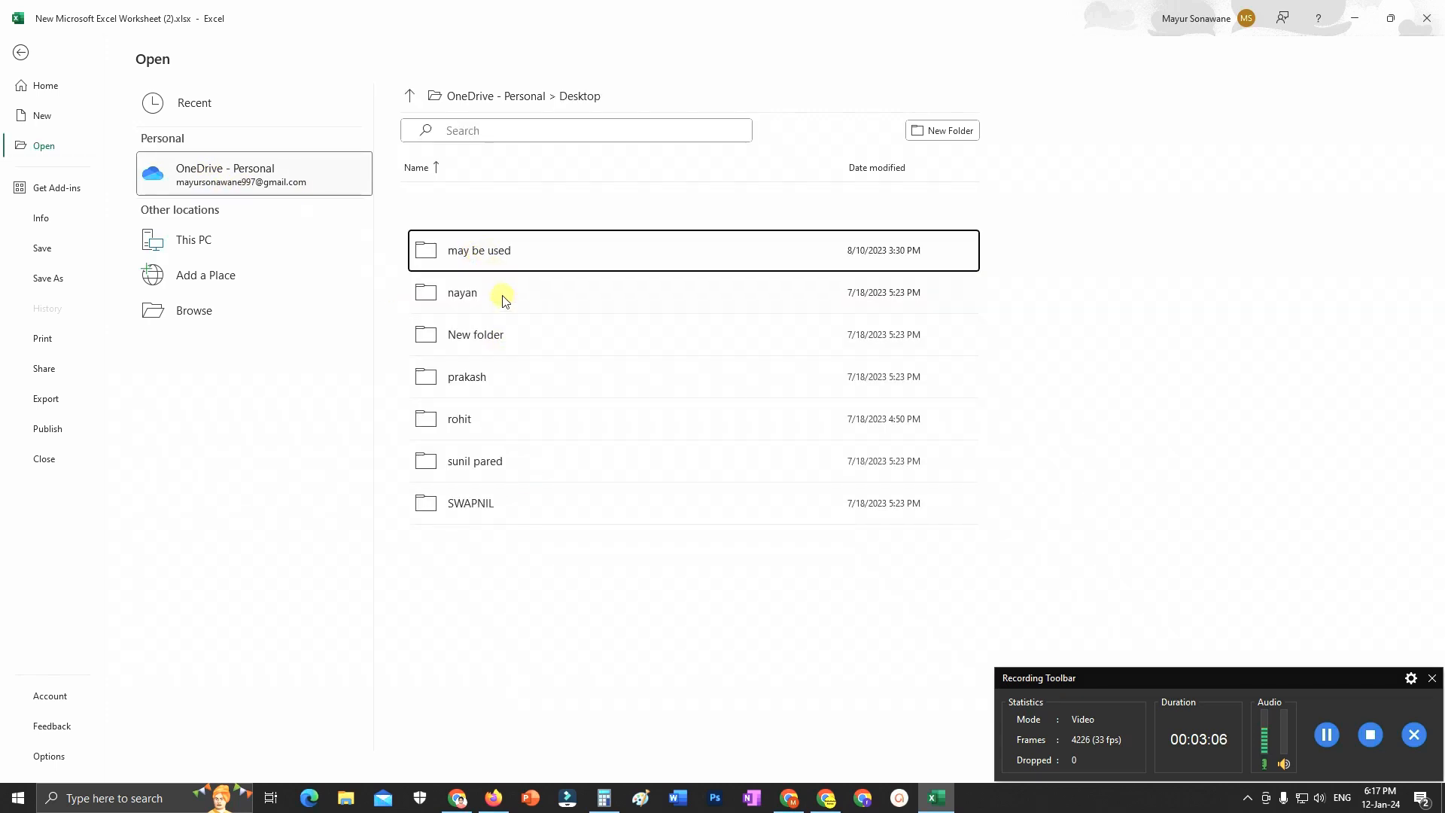
{"action": "left_click", "coordinate": [484, 249]}
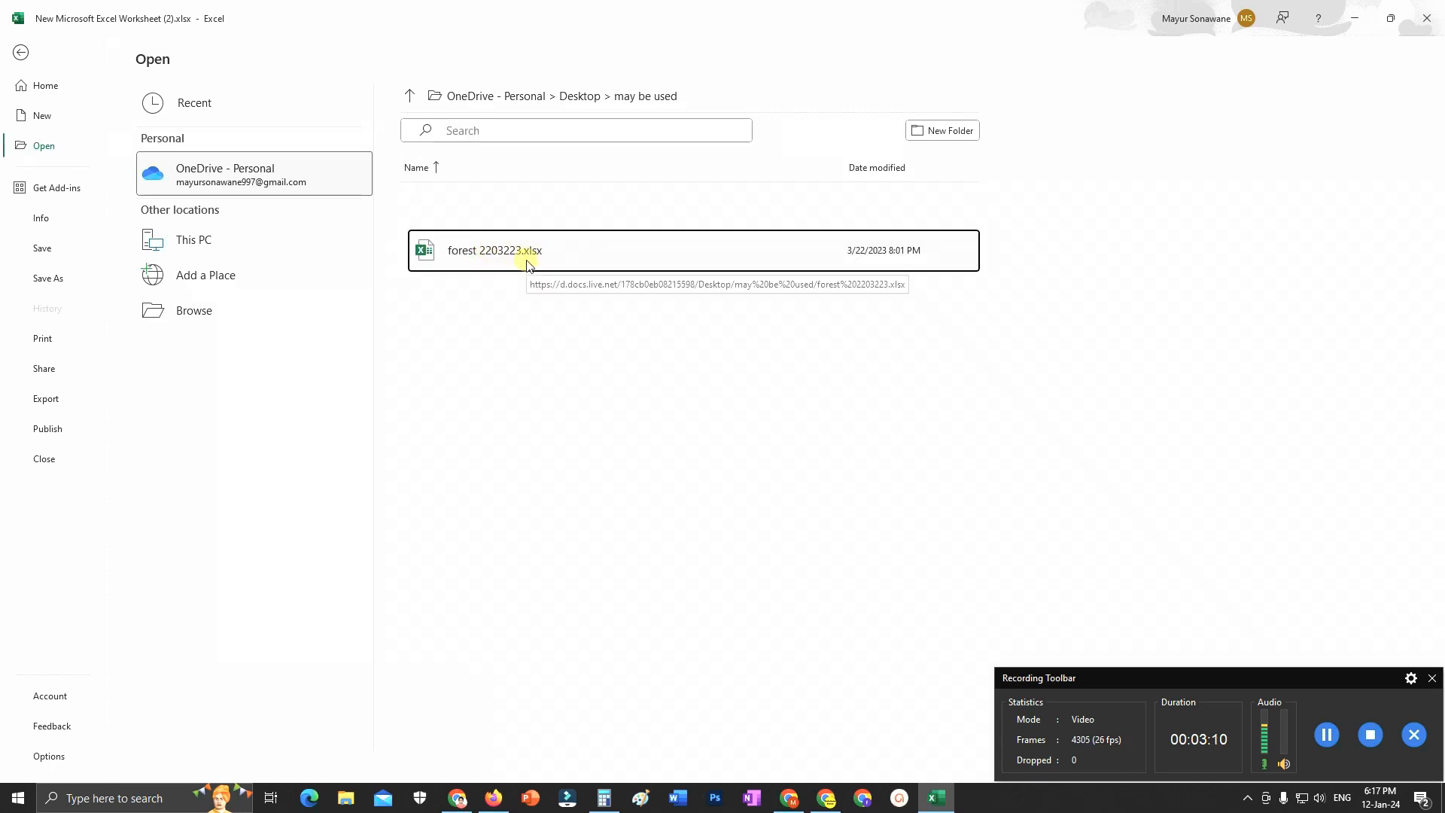
{"action": "left_click", "coordinate": [408, 97]}
{"action": "left_click", "coordinate": [407, 97]}
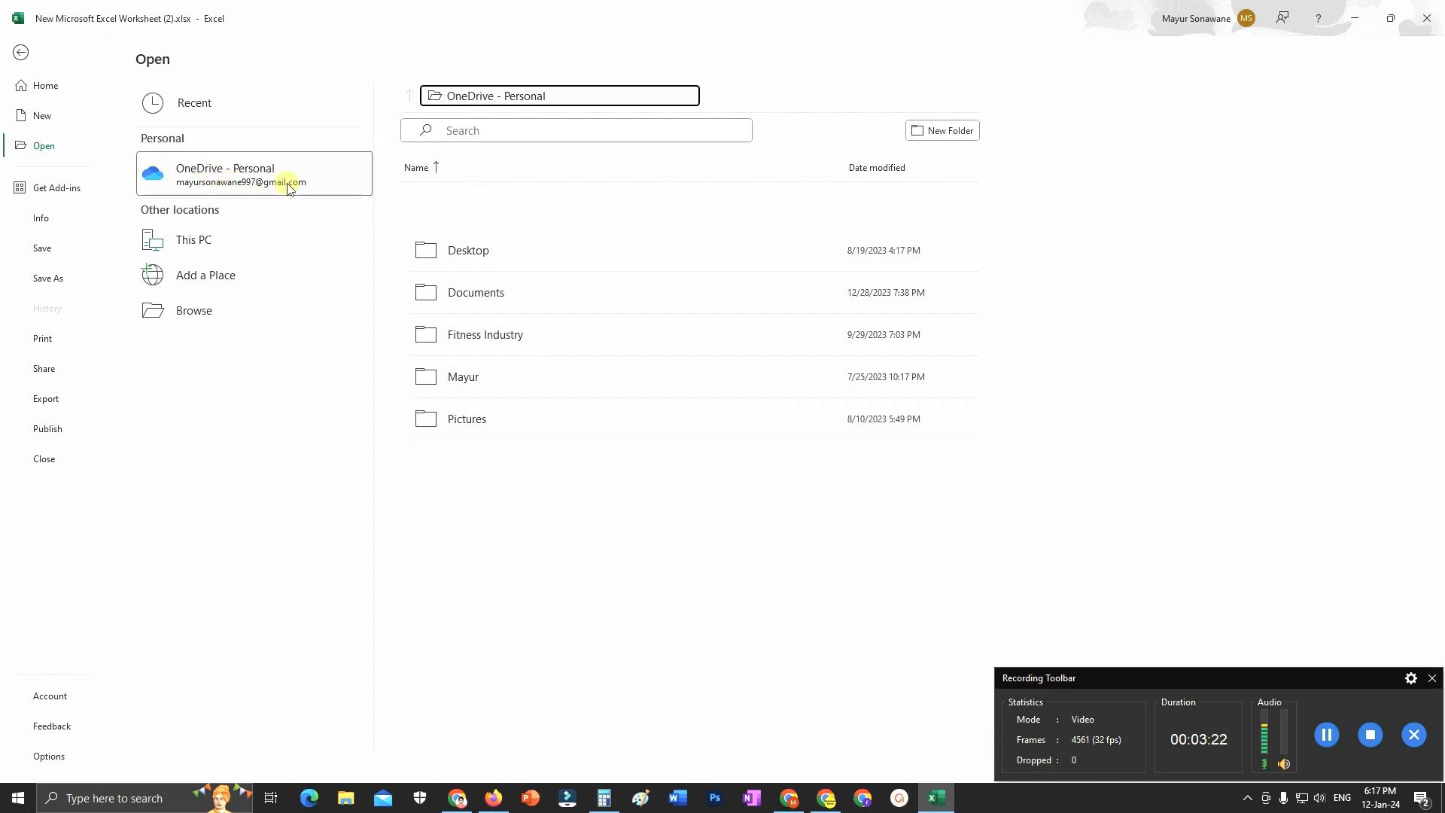
{"action": "left_click", "coordinate": [1244, 25]}
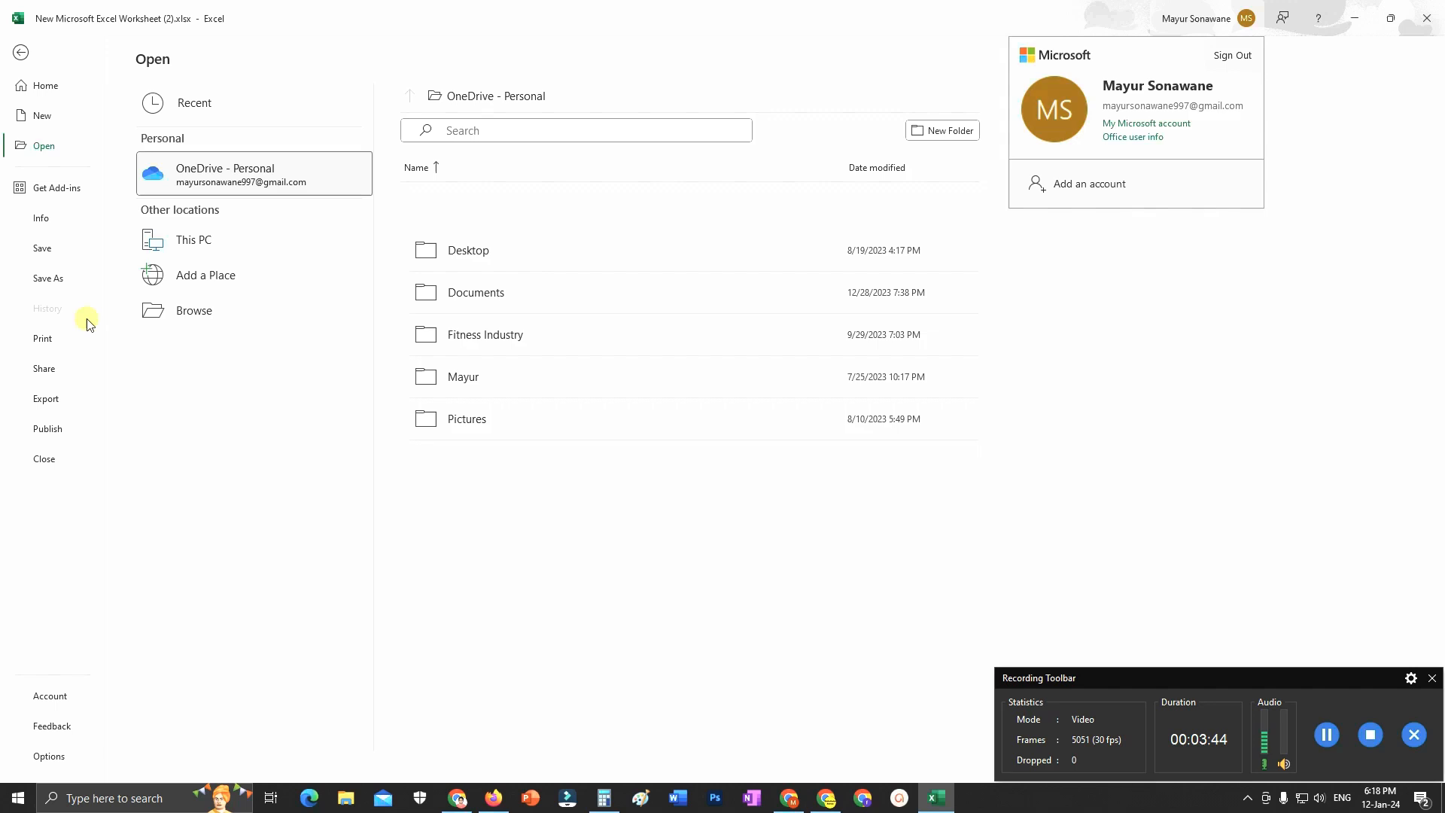
Step: Show the This PC files available for opening, view This PC in File Explorer for comparison, and return to Excel
{"action": "left_click", "coordinate": [197, 247]}
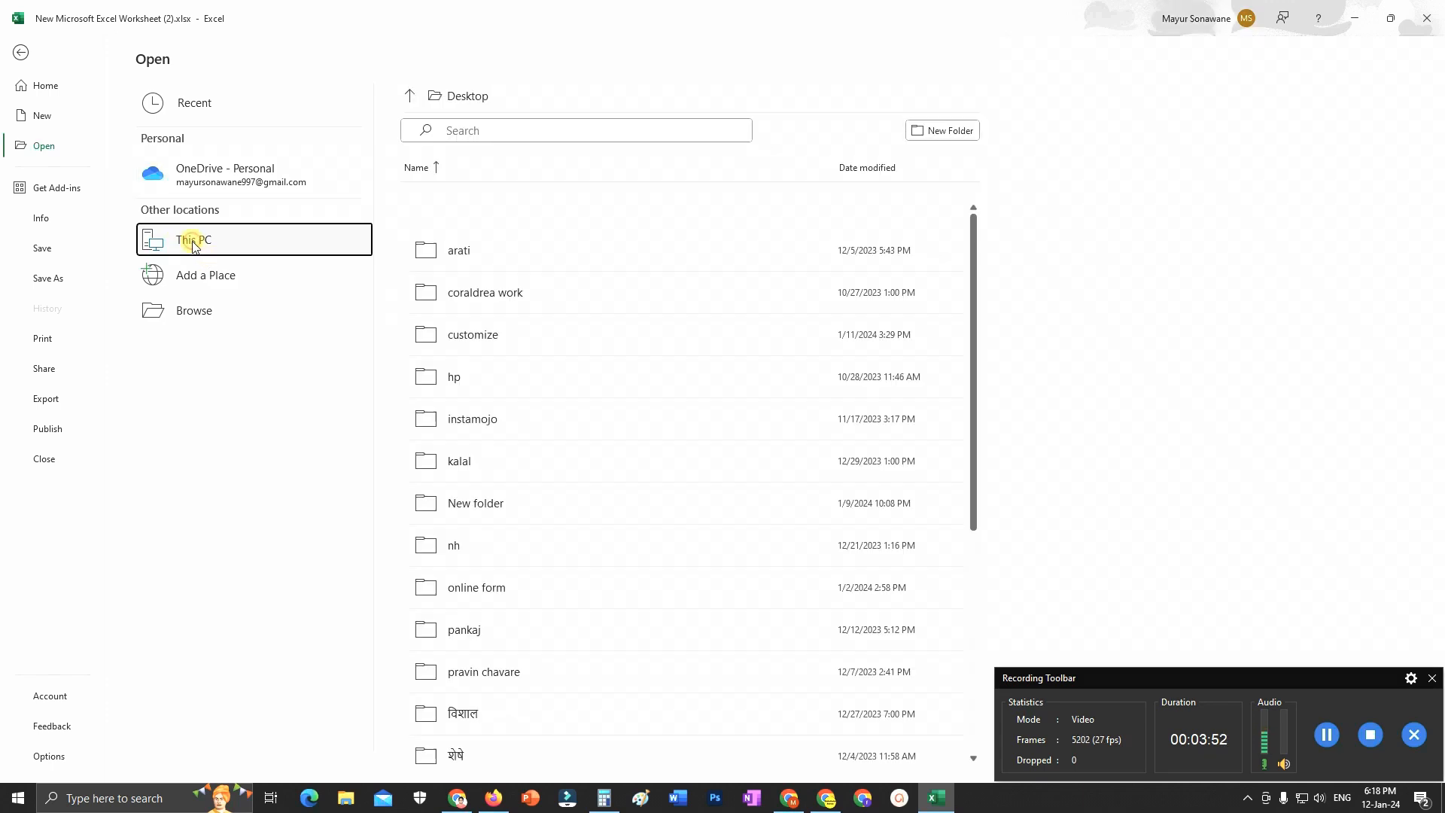
{"action": "scroll", "coordinate": [595, 426], "scroll_direction": "down", "scroll_amount": 4}
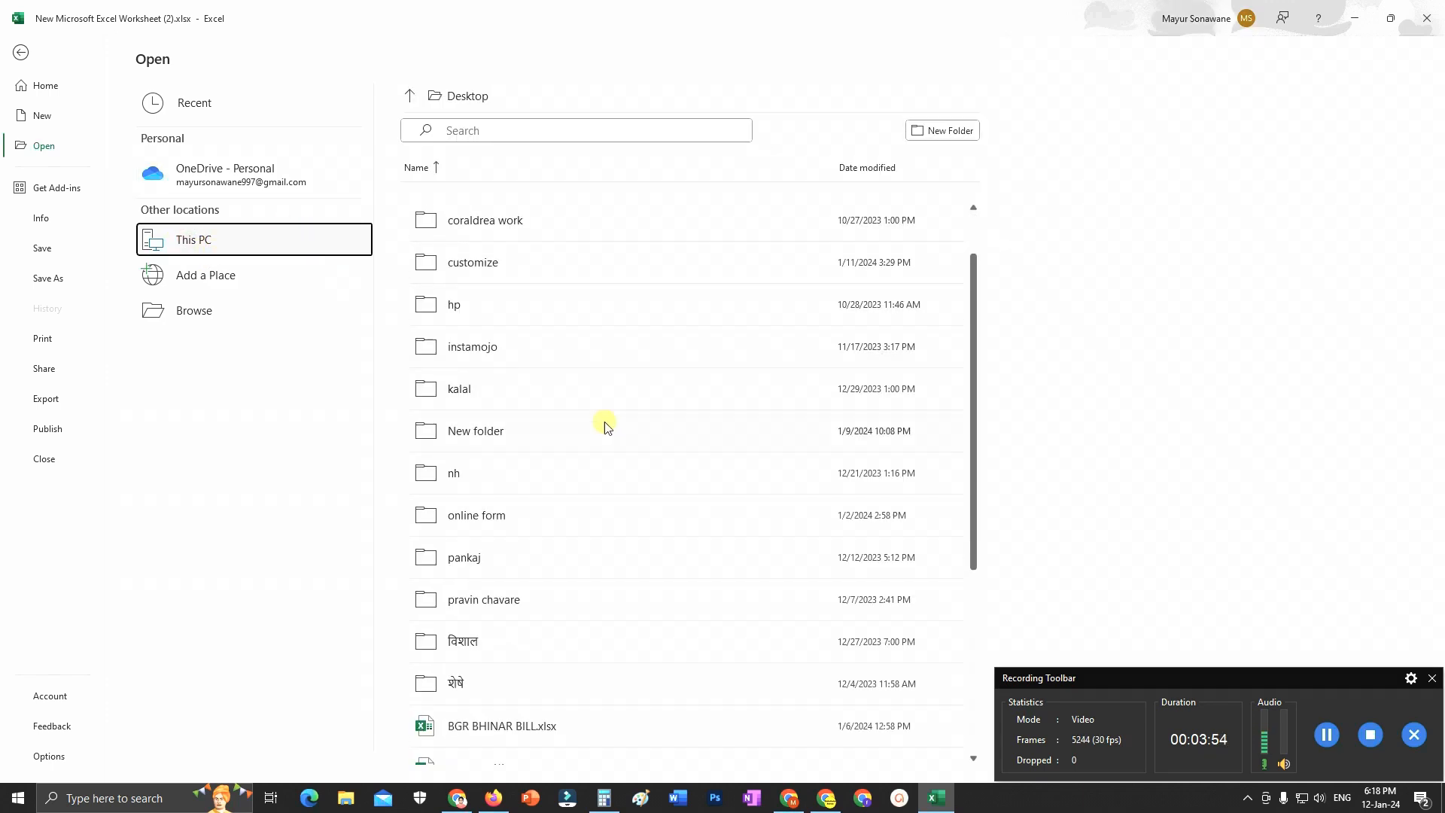
{"action": "left_click", "coordinate": [346, 797]}
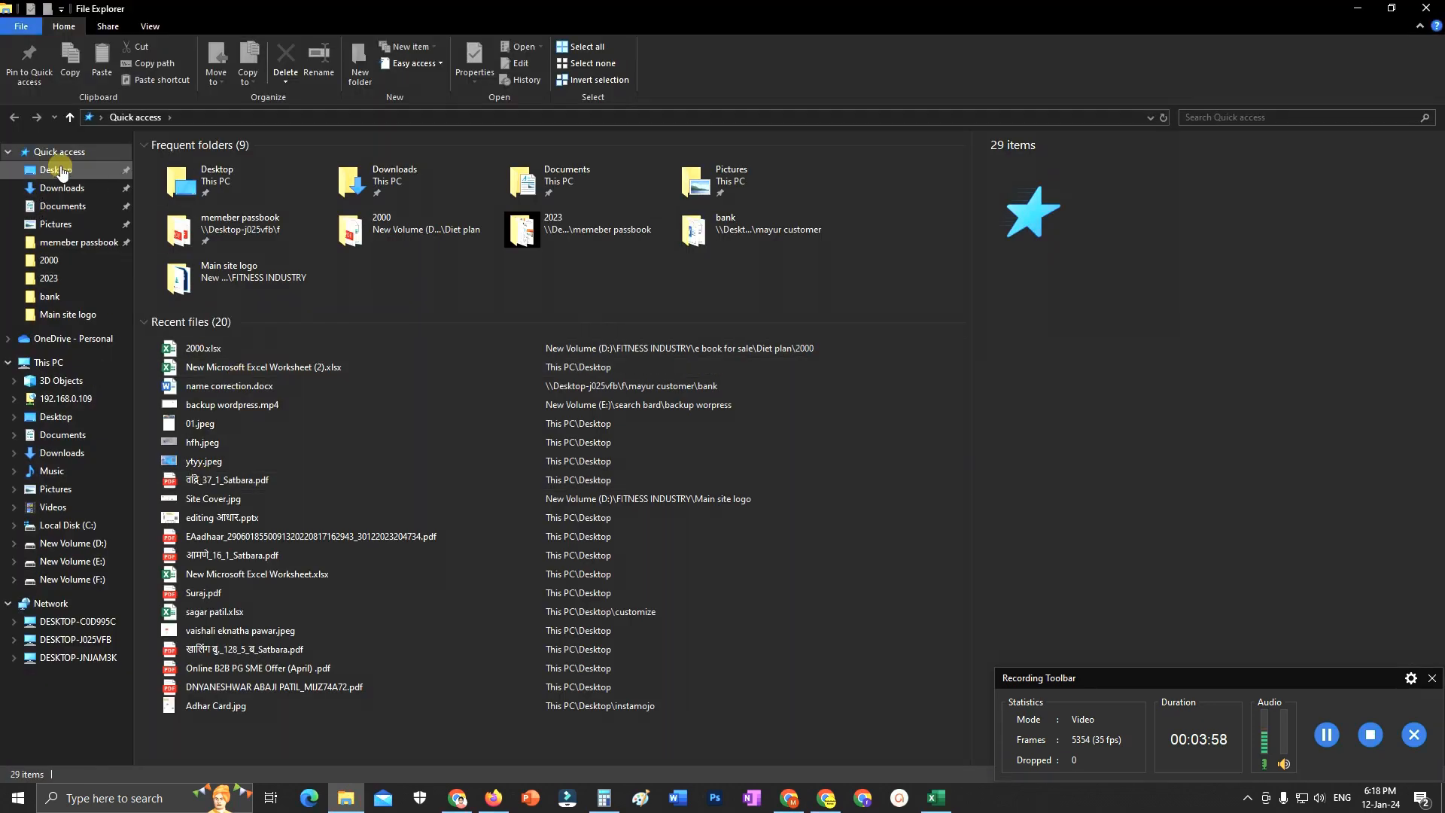
{"action": "left_click", "coordinate": [57, 365]}
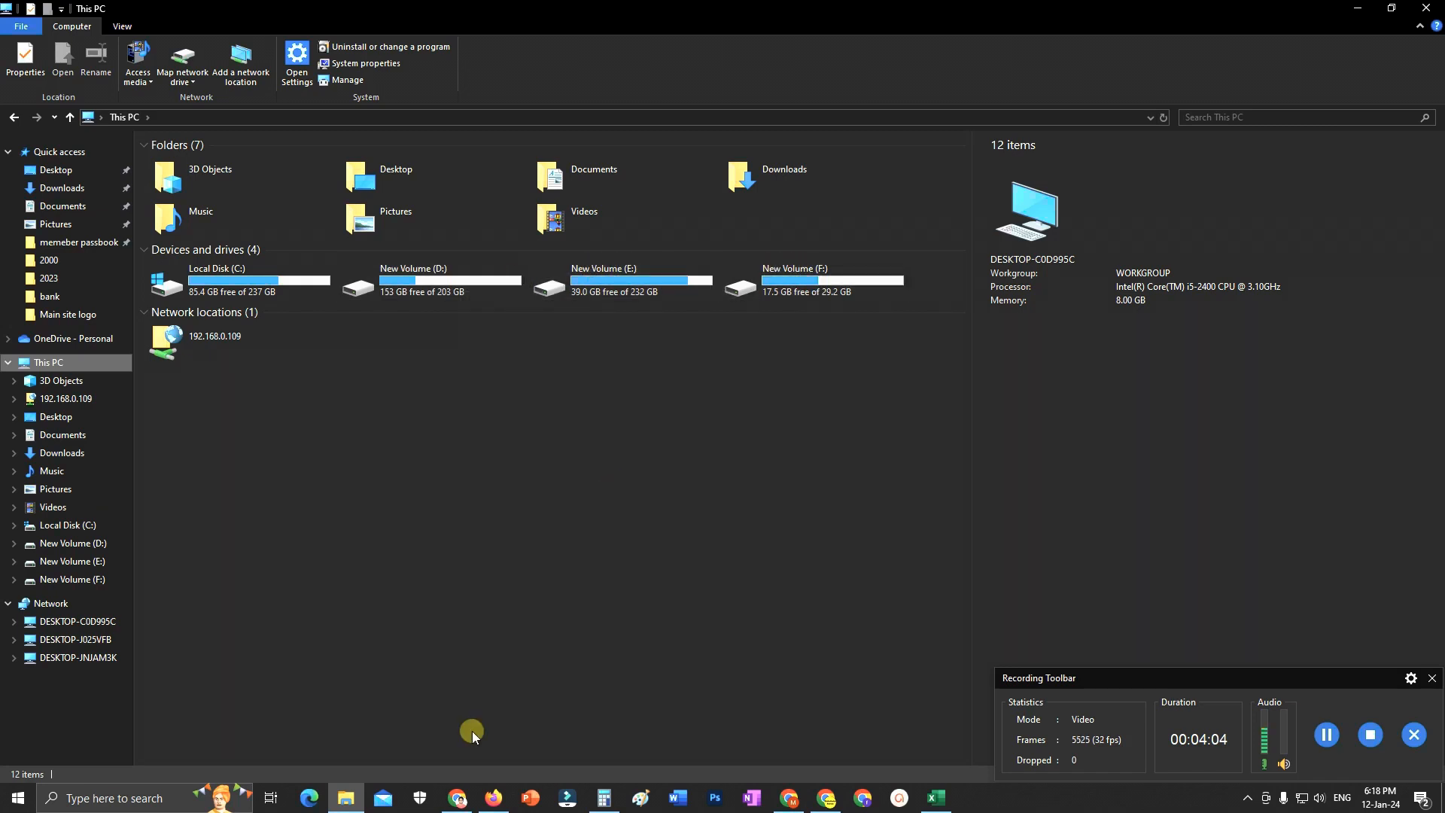
{"action": "left_click", "coordinate": [935, 798]}
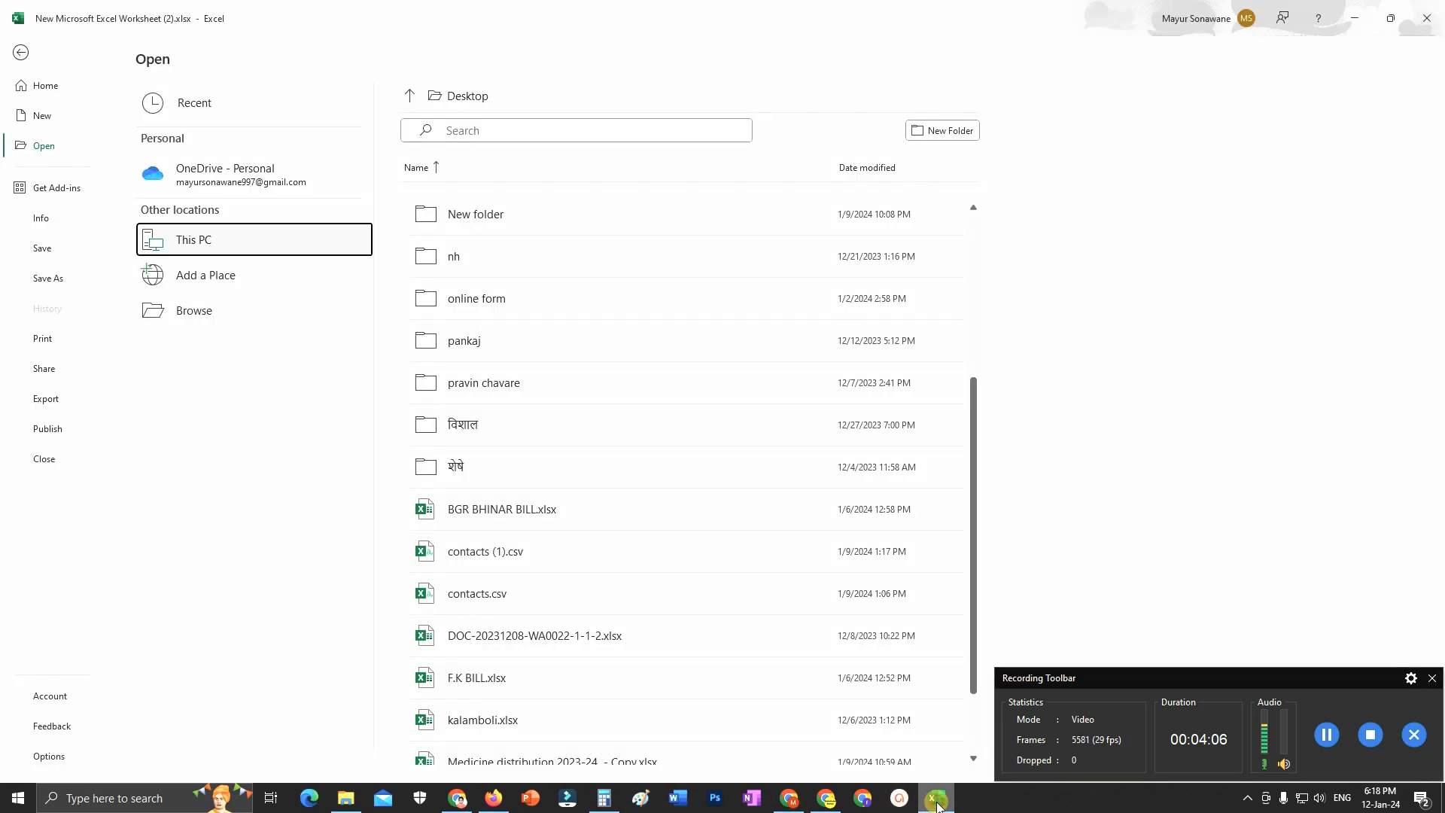
{"action": "left_click", "coordinate": [1254, 678]}
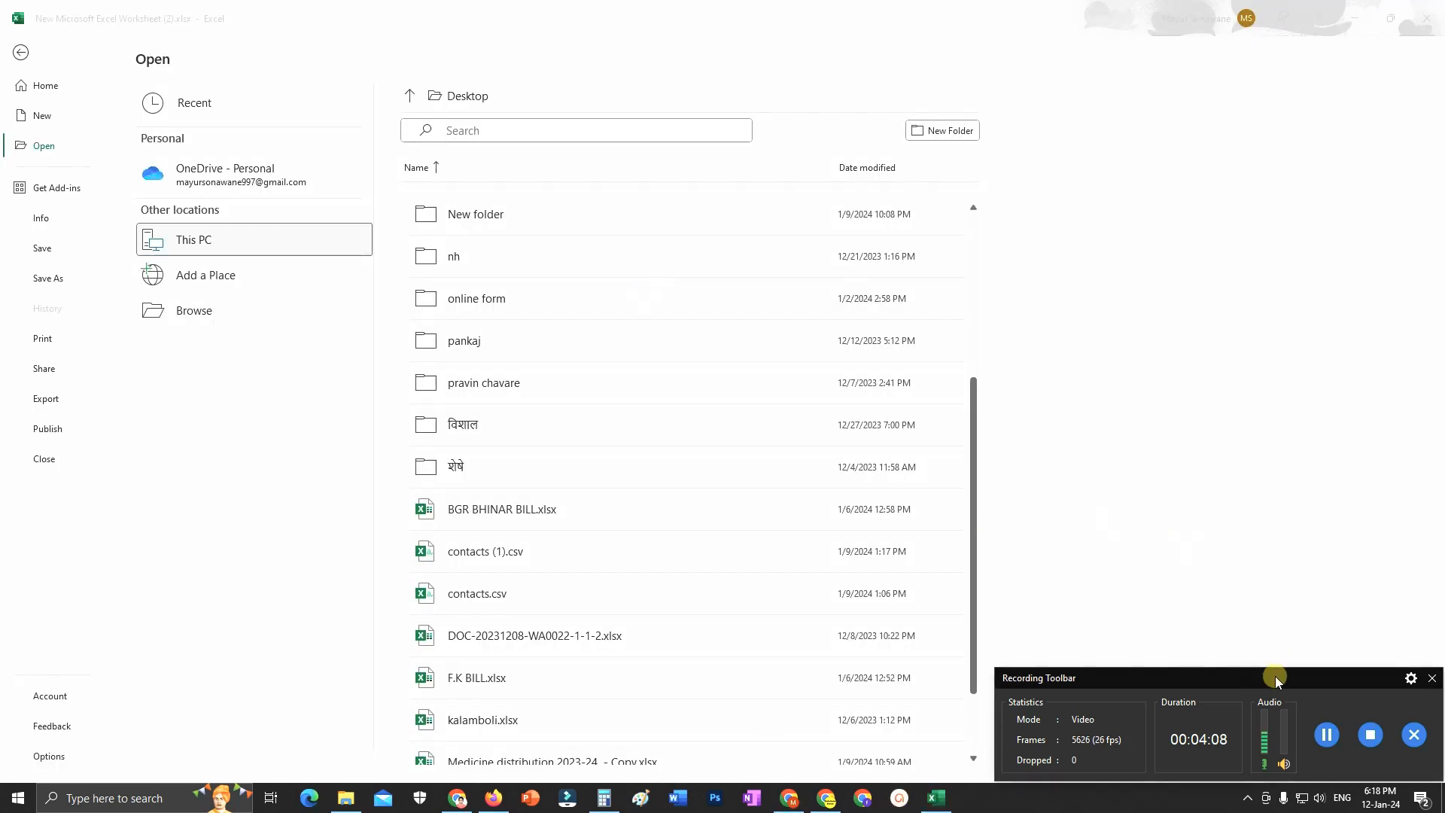
{"action": "left_click_drag", "start_coordinate": [1349, 681], "coordinate": [1333, 635]}
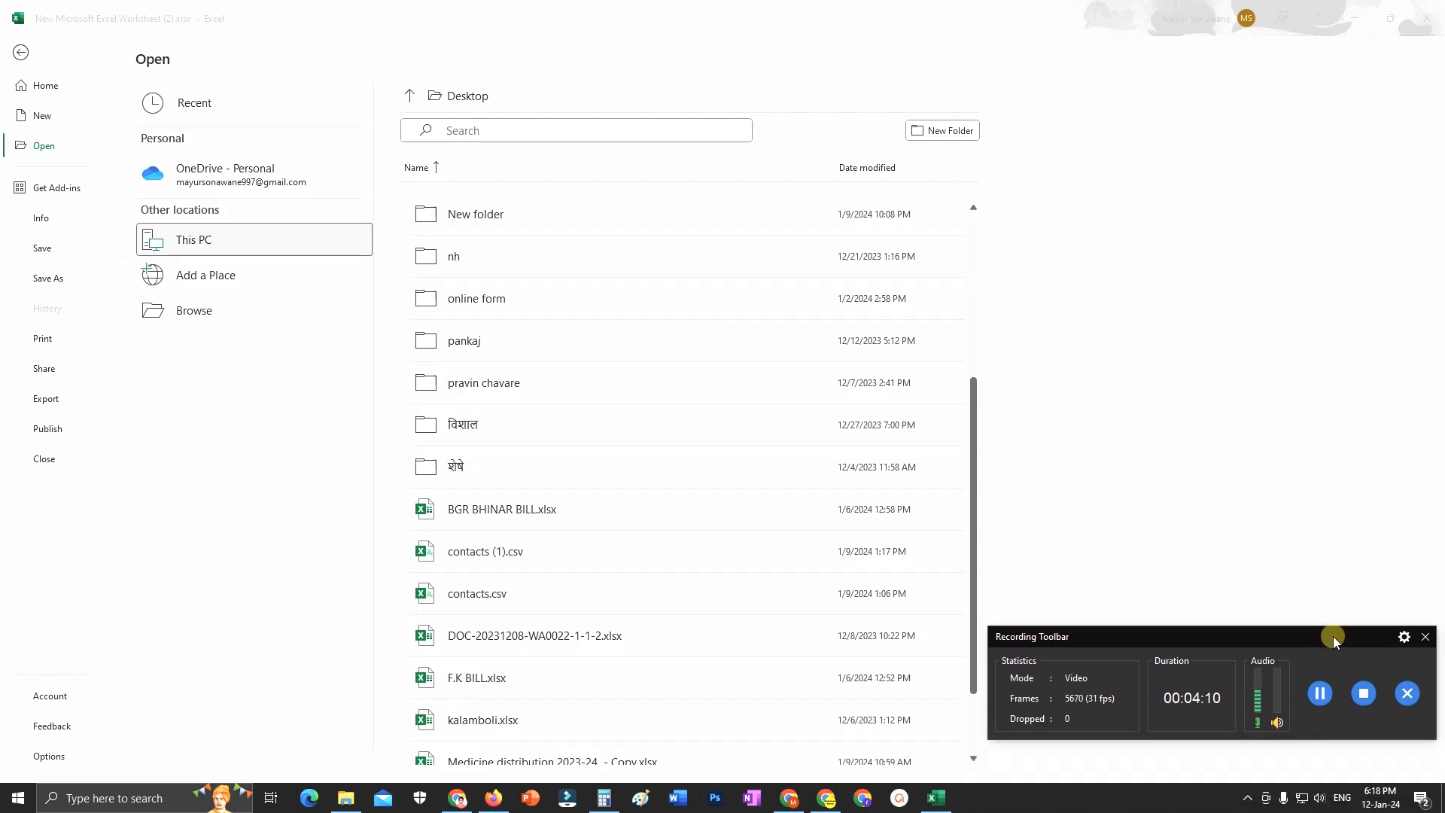
{"action": "left_click", "coordinate": [1257, 798]}
{"action": "left_click", "coordinate": [1262, 742]}
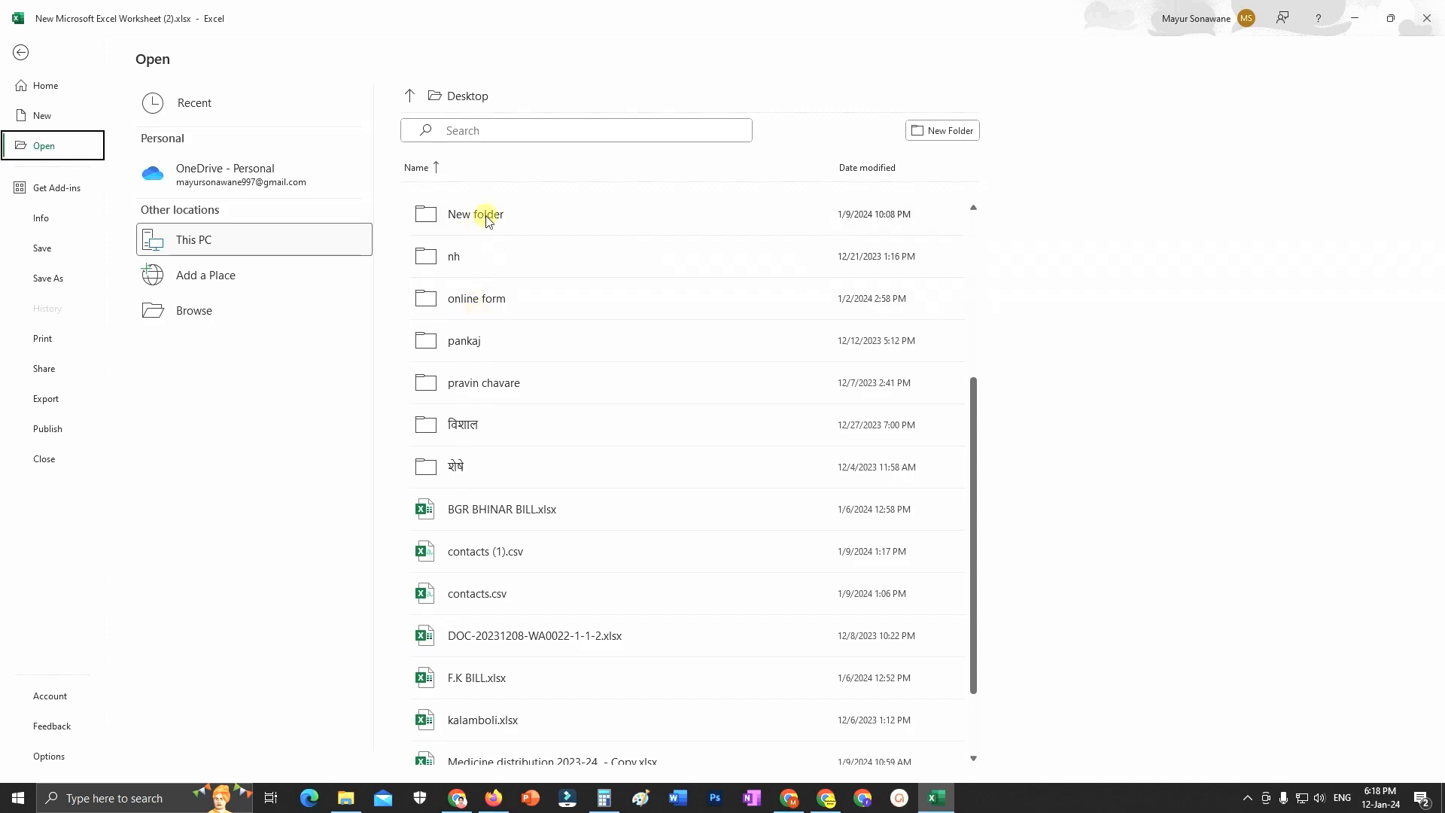
Step: Look through the Desktop folders and workbooks on this PC, then go up to the This PC level
{"action": "scroll", "coordinate": [519, 377], "scroll_direction": "up", "scroll_amount": 2}
{"action": "scroll", "coordinate": [512, 352], "scroll_direction": "up", "scroll_amount": 3}
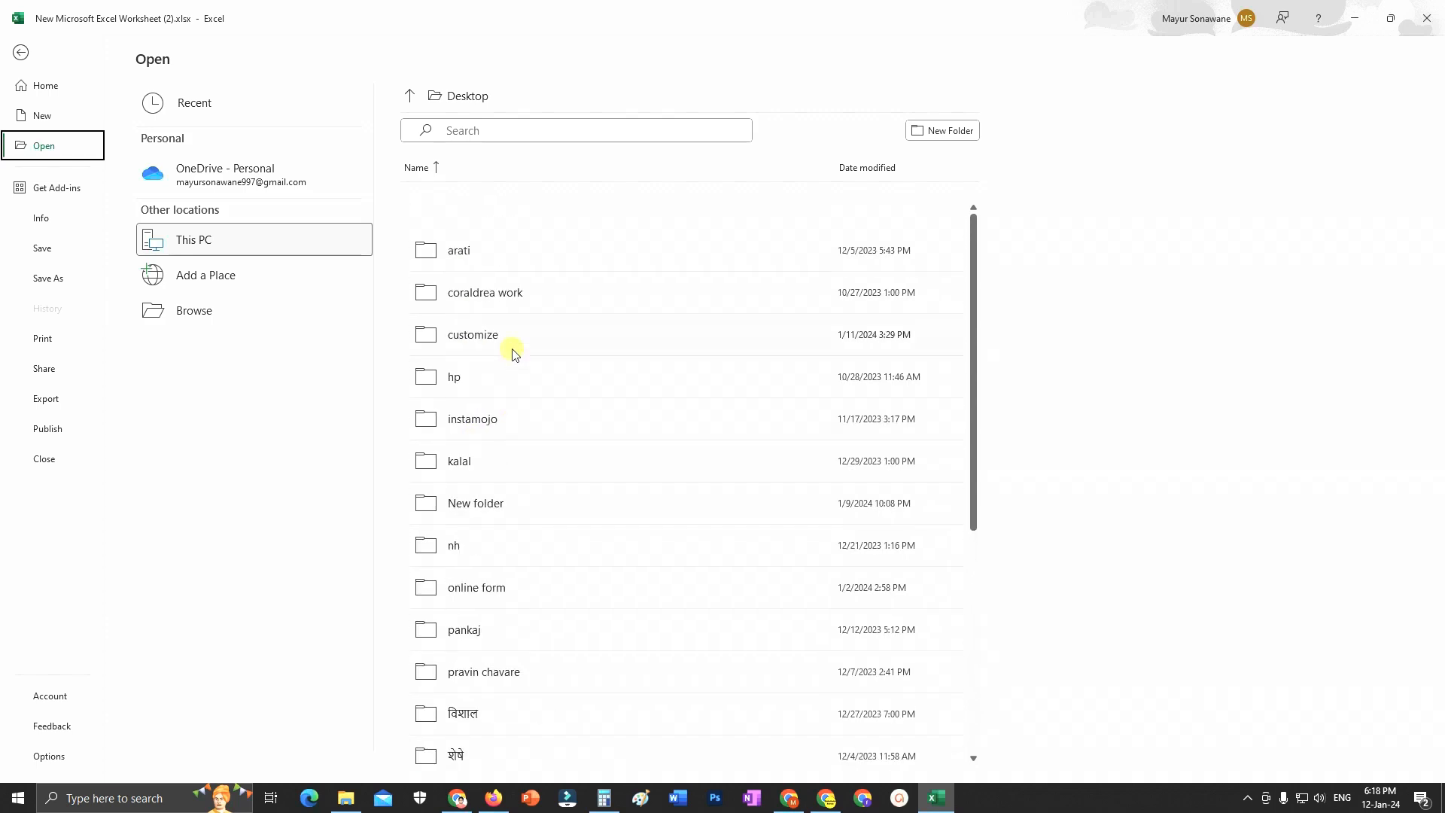
{"action": "scroll", "coordinate": [511, 352], "scroll_direction": "down", "scroll_amount": 7}
{"action": "scroll", "coordinate": [512, 354], "scroll_direction": "up", "scroll_amount": 7}
{"action": "left_click", "coordinate": [409, 95]}
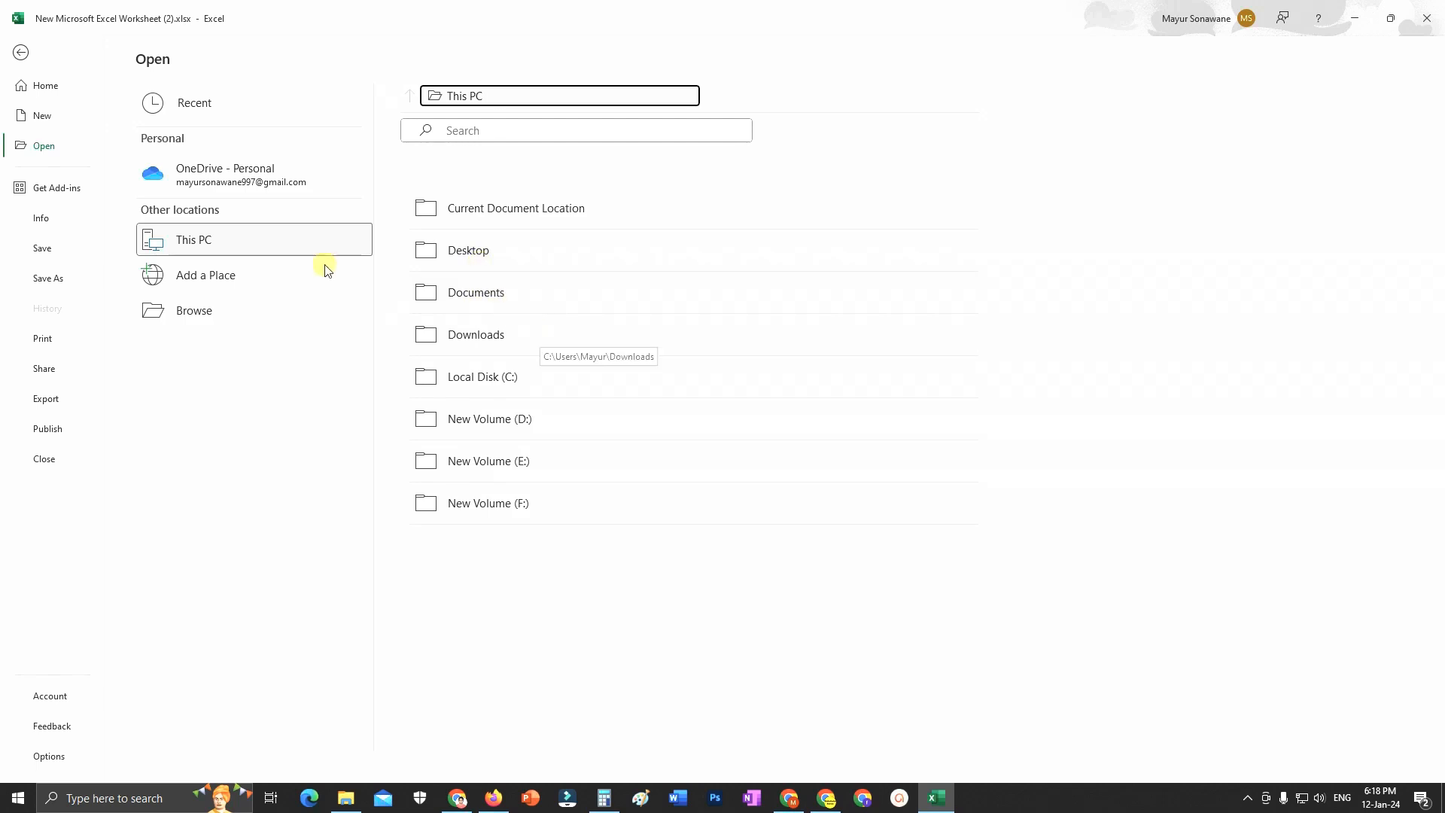
Step: Look through the folders on New Volume (D:) and New Volume (E:), returning to the This PC level
{"action": "left_click", "coordinate": [522, 424]}
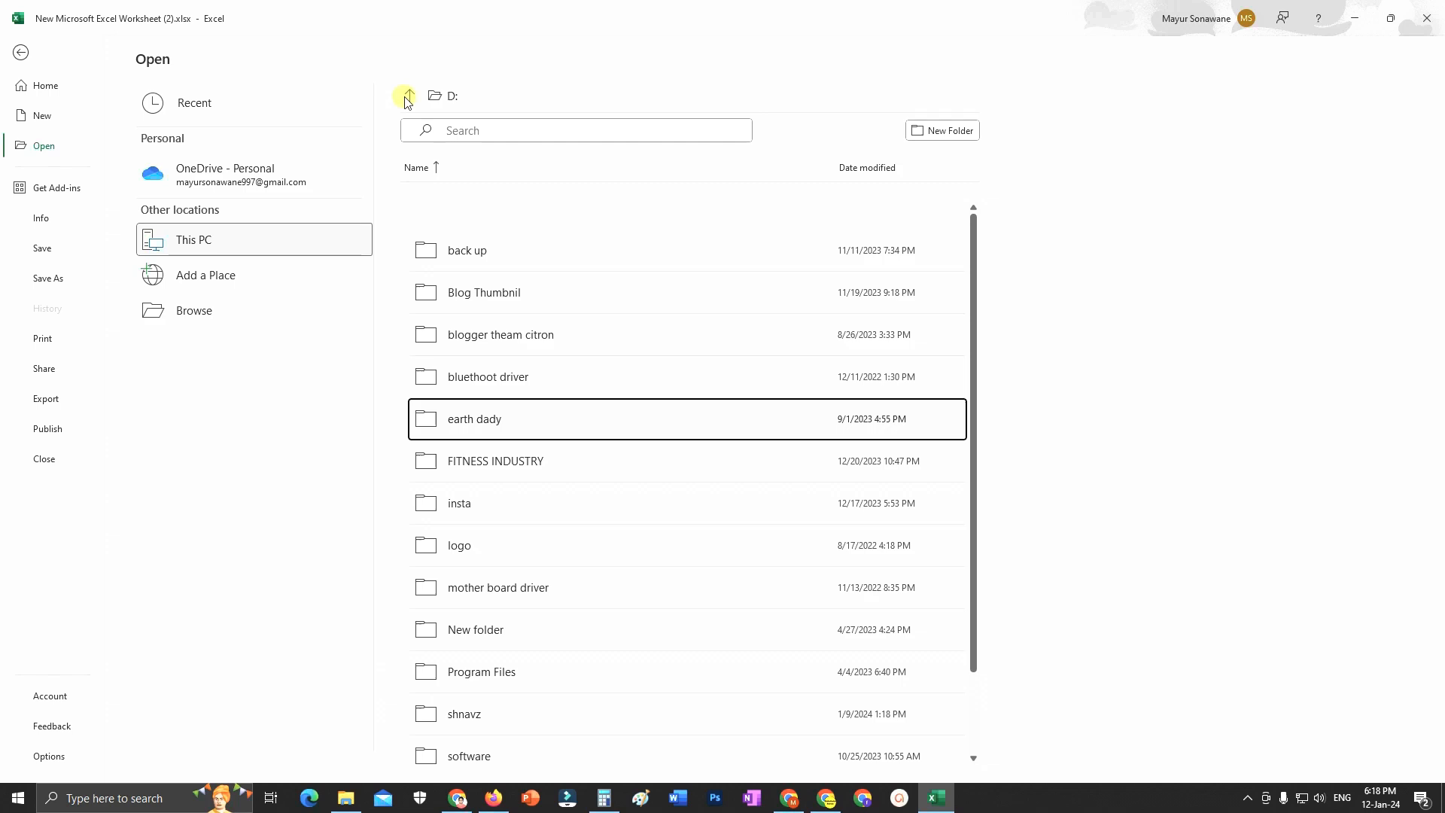
{"action": "left_click", "coordinate": [406, 95]}
{"action": "left_click", "coordinate": [499, 463]}
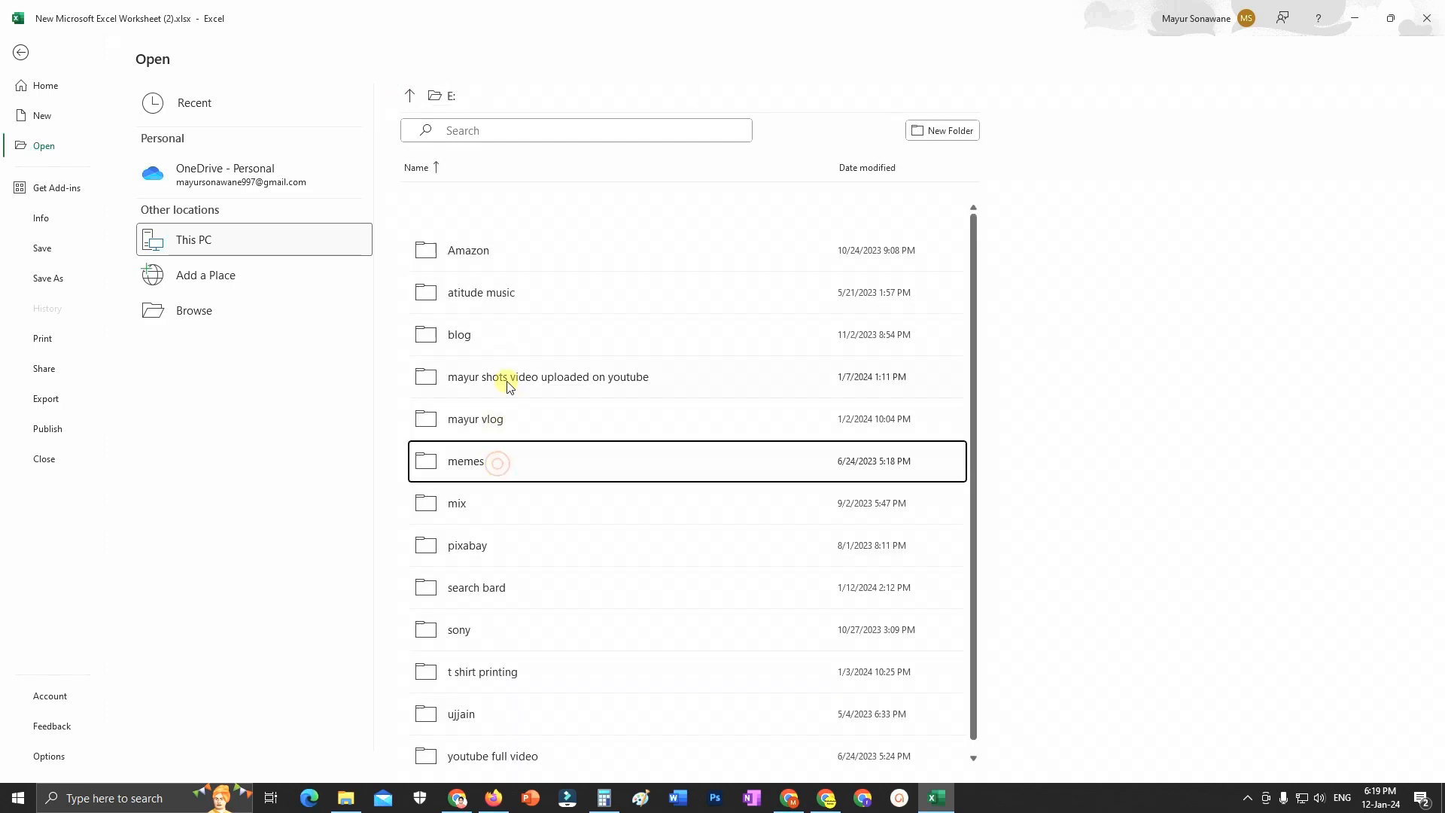
{"action": "scroll", "coordinate": [519, 429], "scroll_direction": "down", "scroll_amount": 1}
{"action": "scroll", "coordinate": [516, 438], "scroll_direction": "up", "scroll_amount": 1}
{"action": "left_click", "coordinate": [409, 95]}
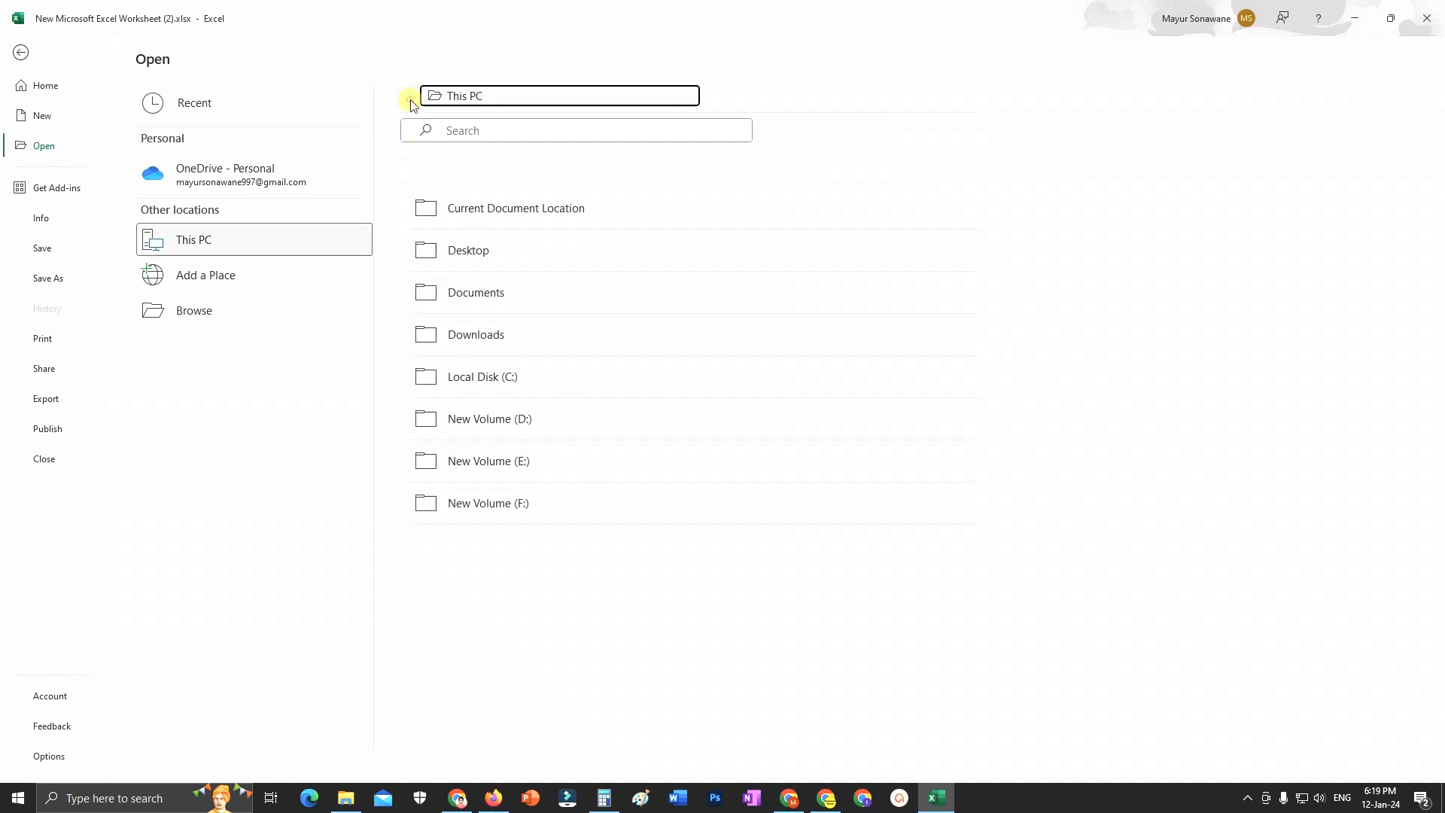
Step: Show the Add a Place cloud locations, open the OneDrive sign-in window and close it
{"action": "left_click", "coordinate": [191, 285]}
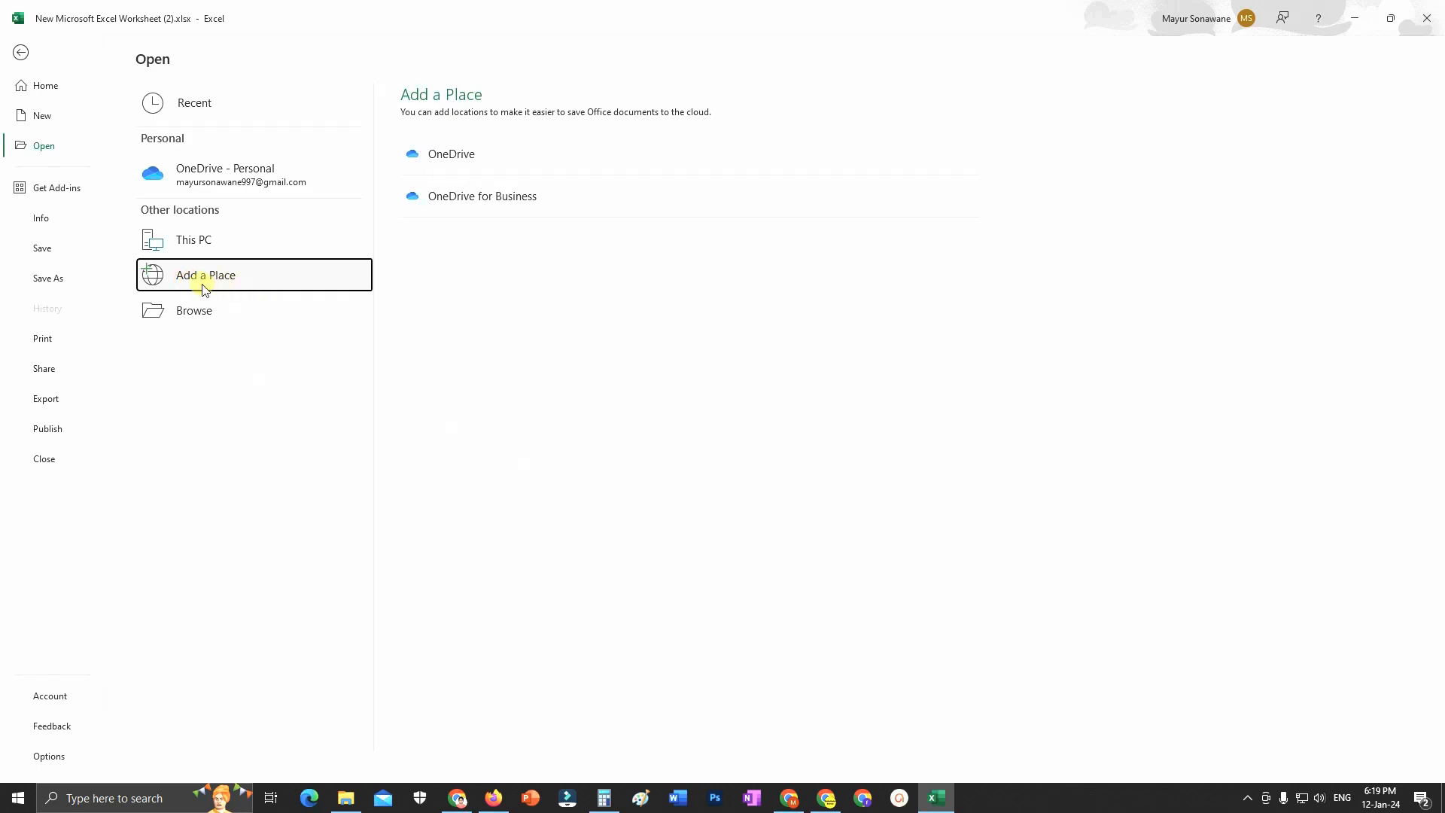
{"action": "key", "text": "shift+Tab"}
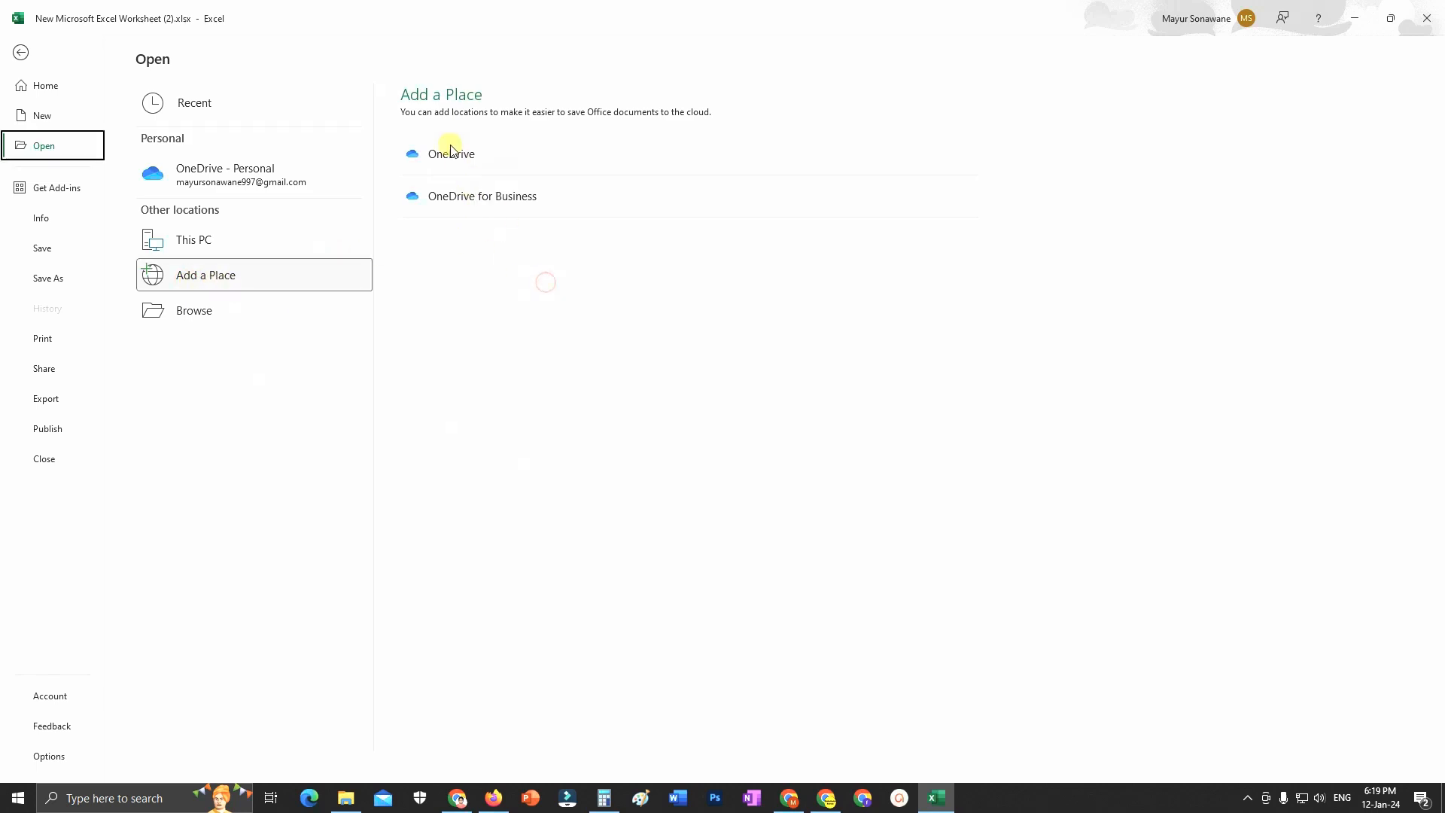
{"action": "left_click", "coordinate": [498, 156]}
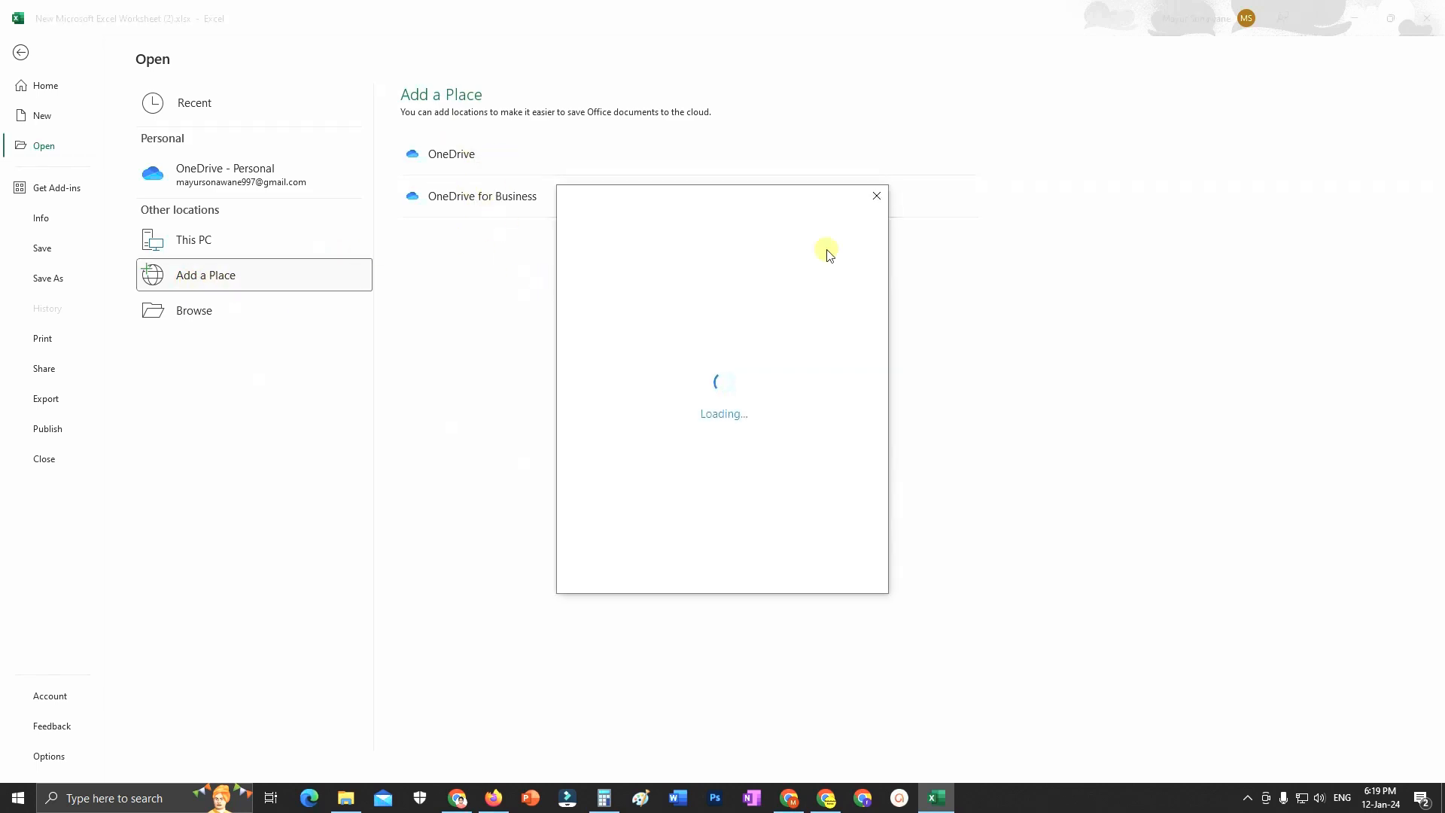
{"action": "left_click", "coordinate": [875, 197]}
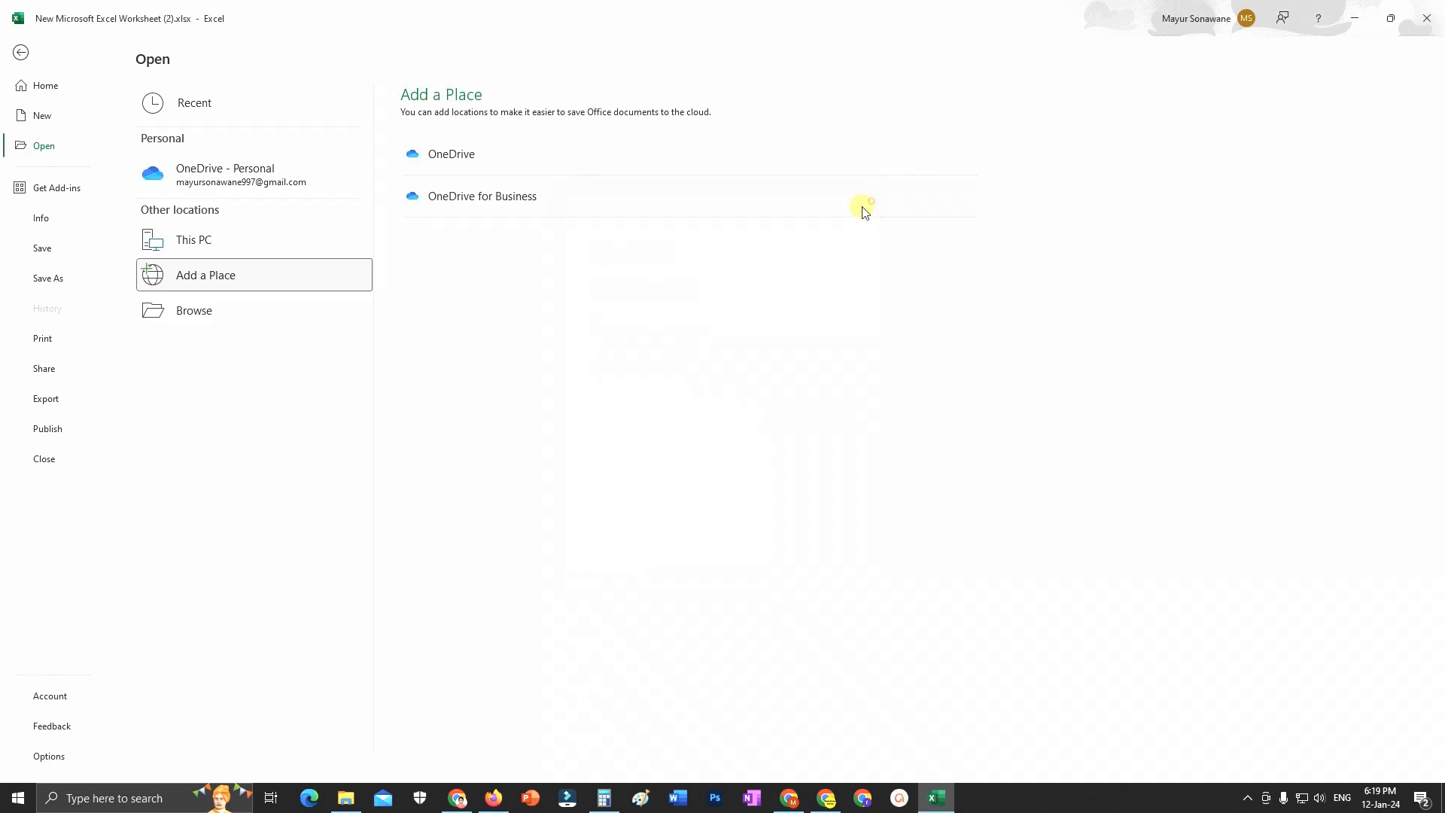
Step: Browse for a workbook in the Open dialog, look through the Desktop files and folder tree, and cancel without opening anything
{"action": "left_click", "coordinate": [226, 311]}
{"action": "scroll", "coordinate": [260, 248], "scroll_direction": "down", "scroll_amount": 2}
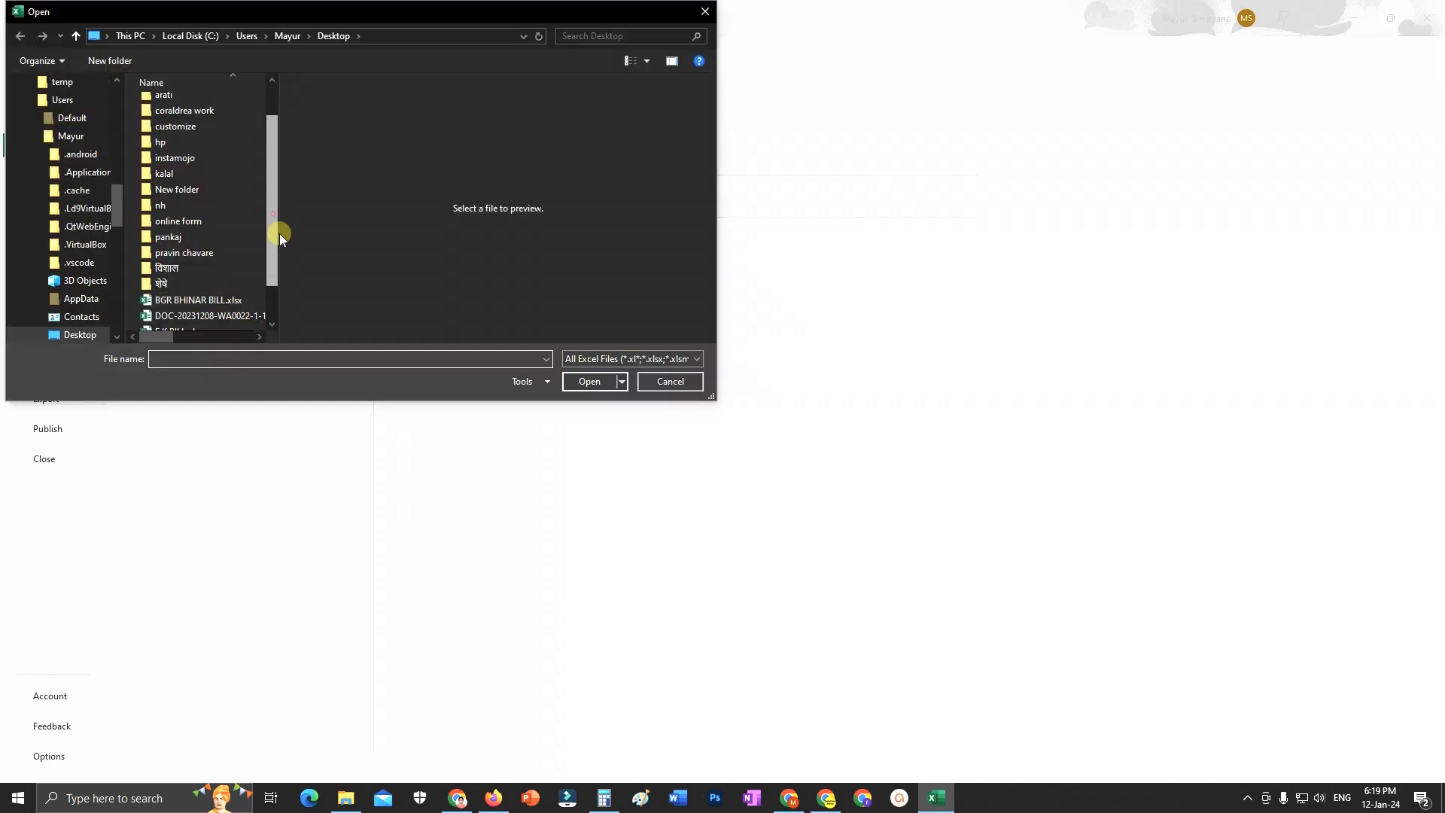
{"action": "scroll", "coordinate": [37, 211], "scroll_direction": "up", "scroll_amount": 7}
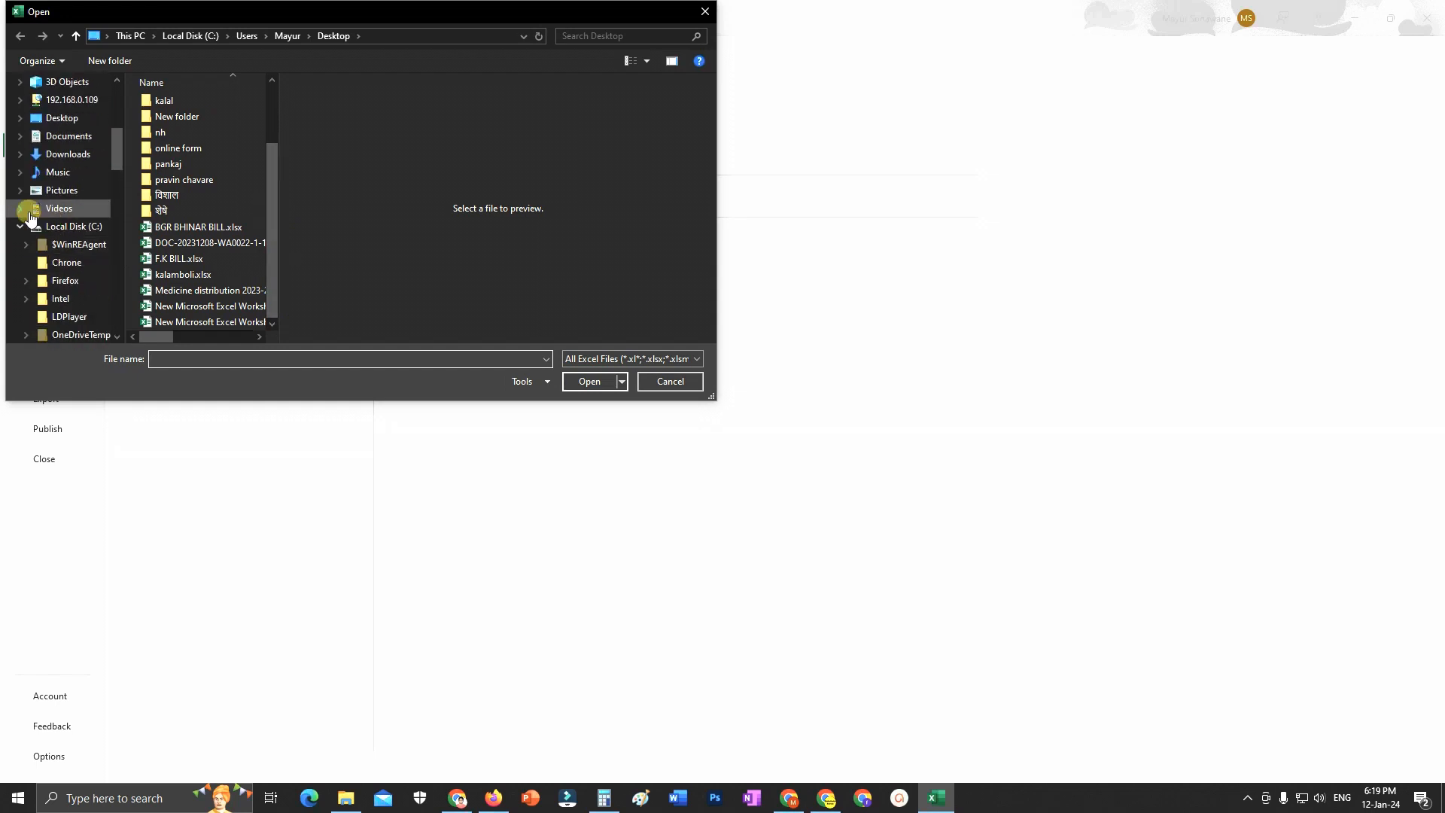
{"action": "left_click", "coordinate": [19, 228]}
{"action": "scroll", "coordinate": [34, 268], "scroll_direction": "up", "scroll_amount": 6}
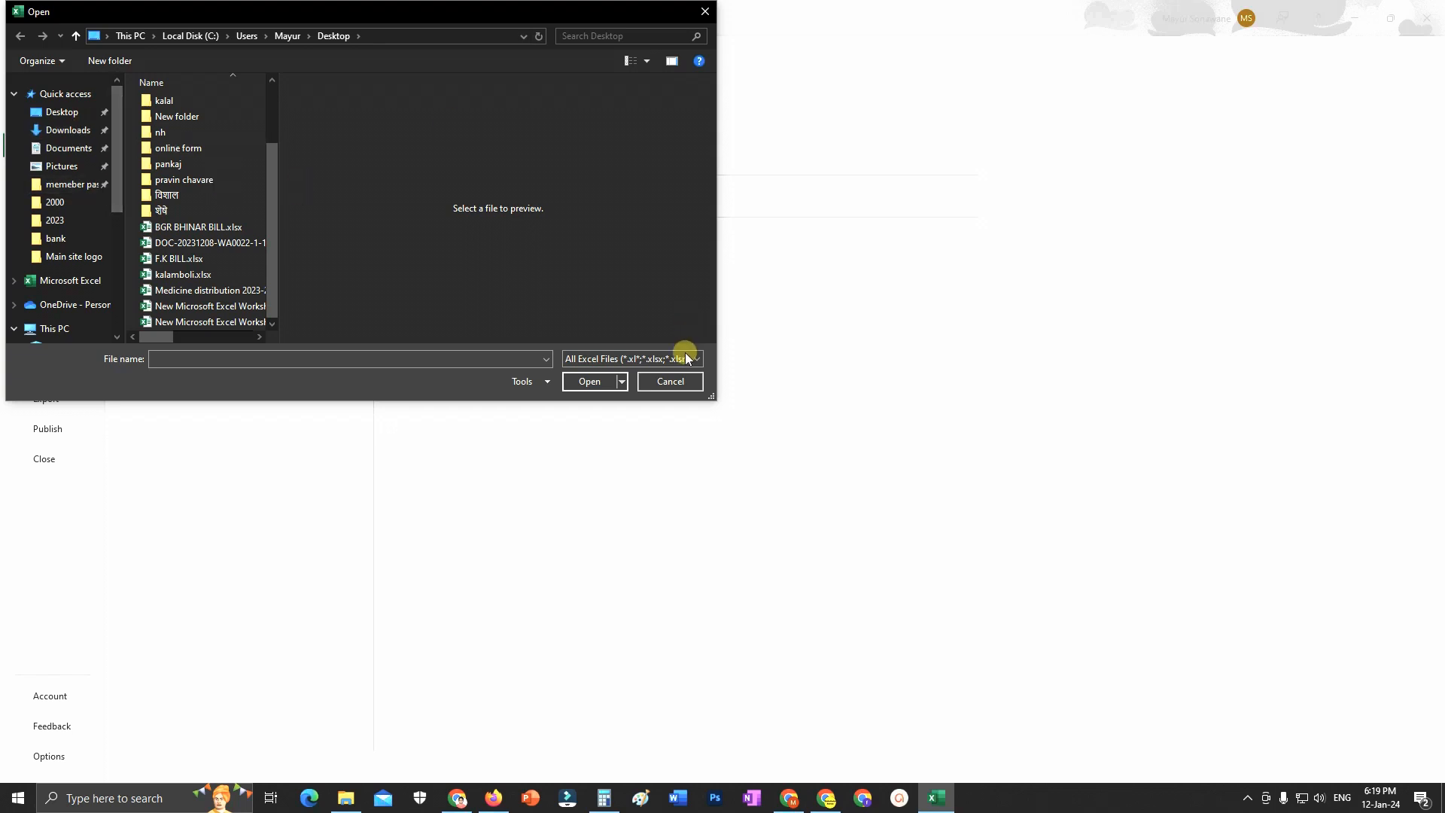
{"action": "left_click", "coordinate": [670, 381]}
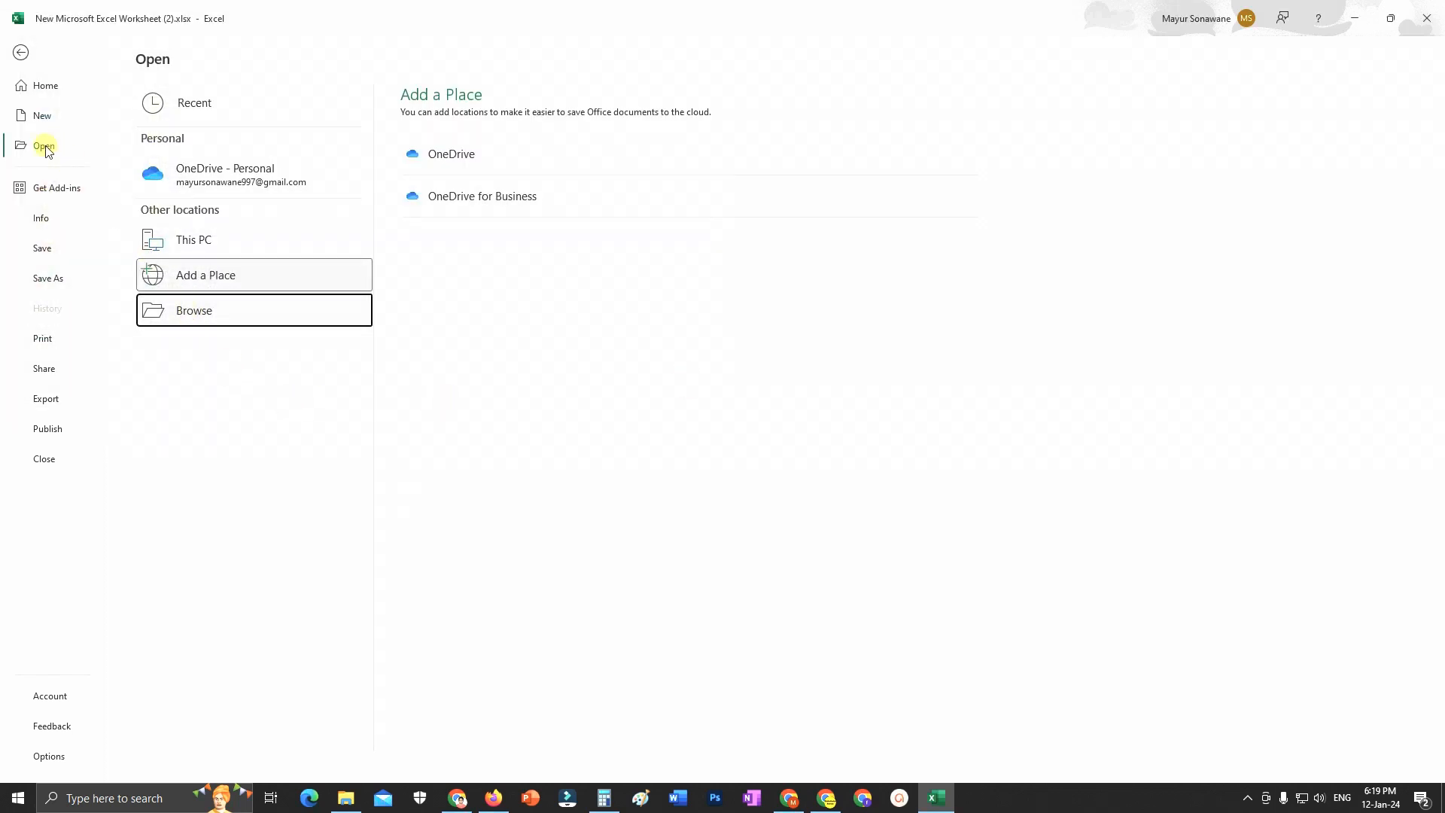
Step: Look through the Office Add-ins store list sorted by popularity and close the store
{"action": "left_click", "coordinate": [69, 187]}
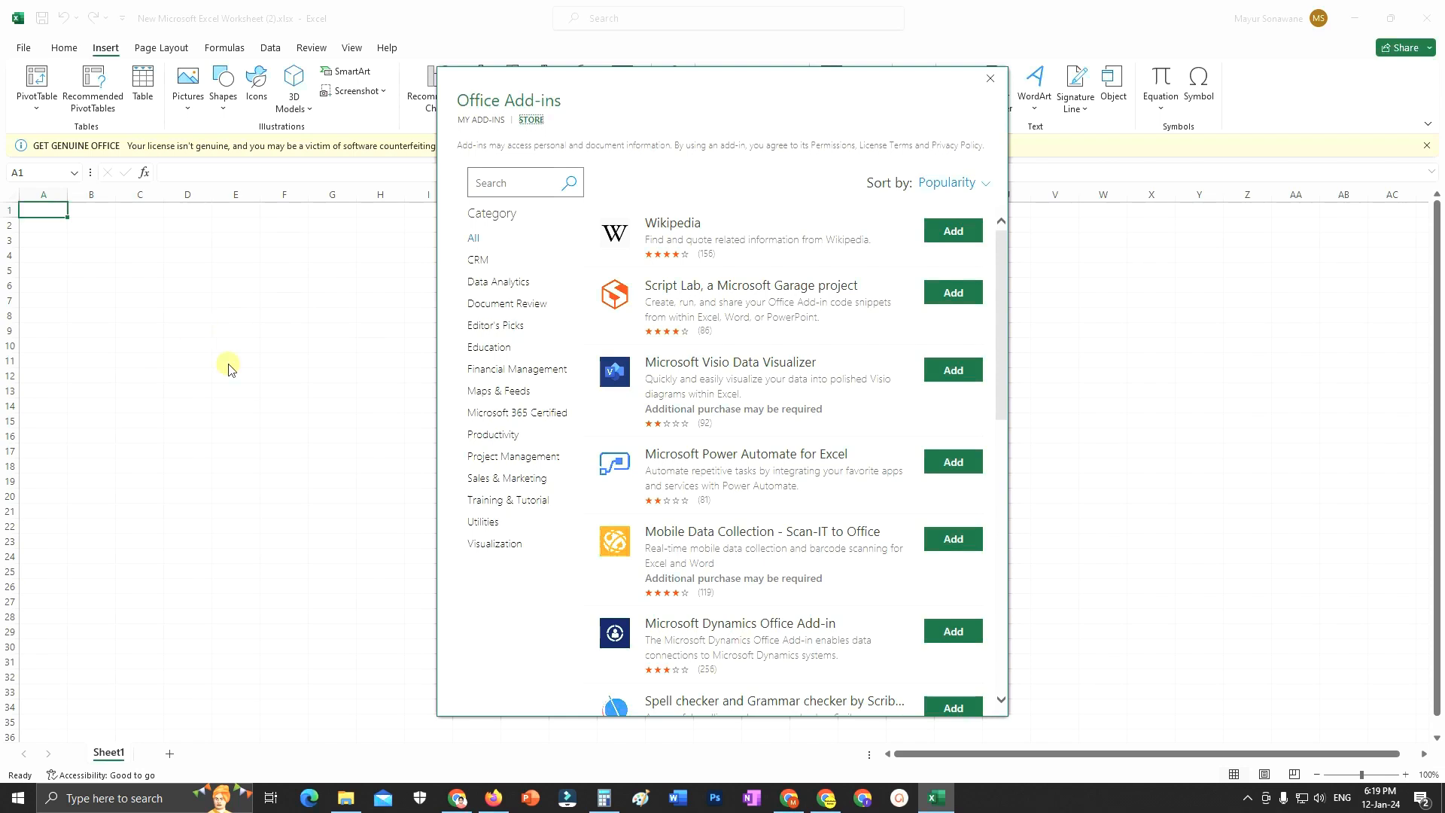
{"action": "scroll", "coordinate": [828, 542], "scroll_direction": "down", "scroll_amount": 10}
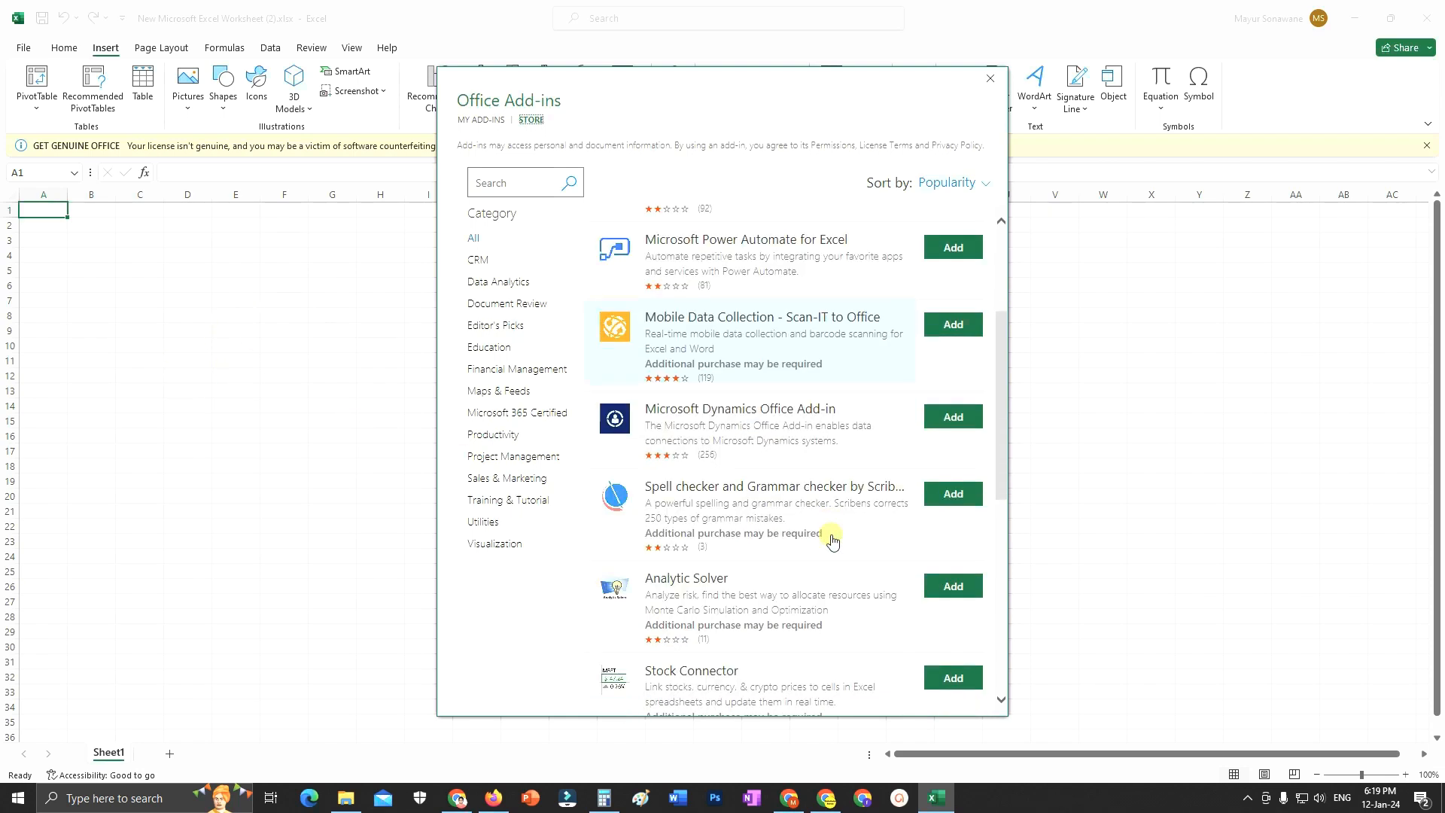
{"action": "scroll", "coordinate": [832, 540], "scroll_direction": "down", "scroll_amount": 15}
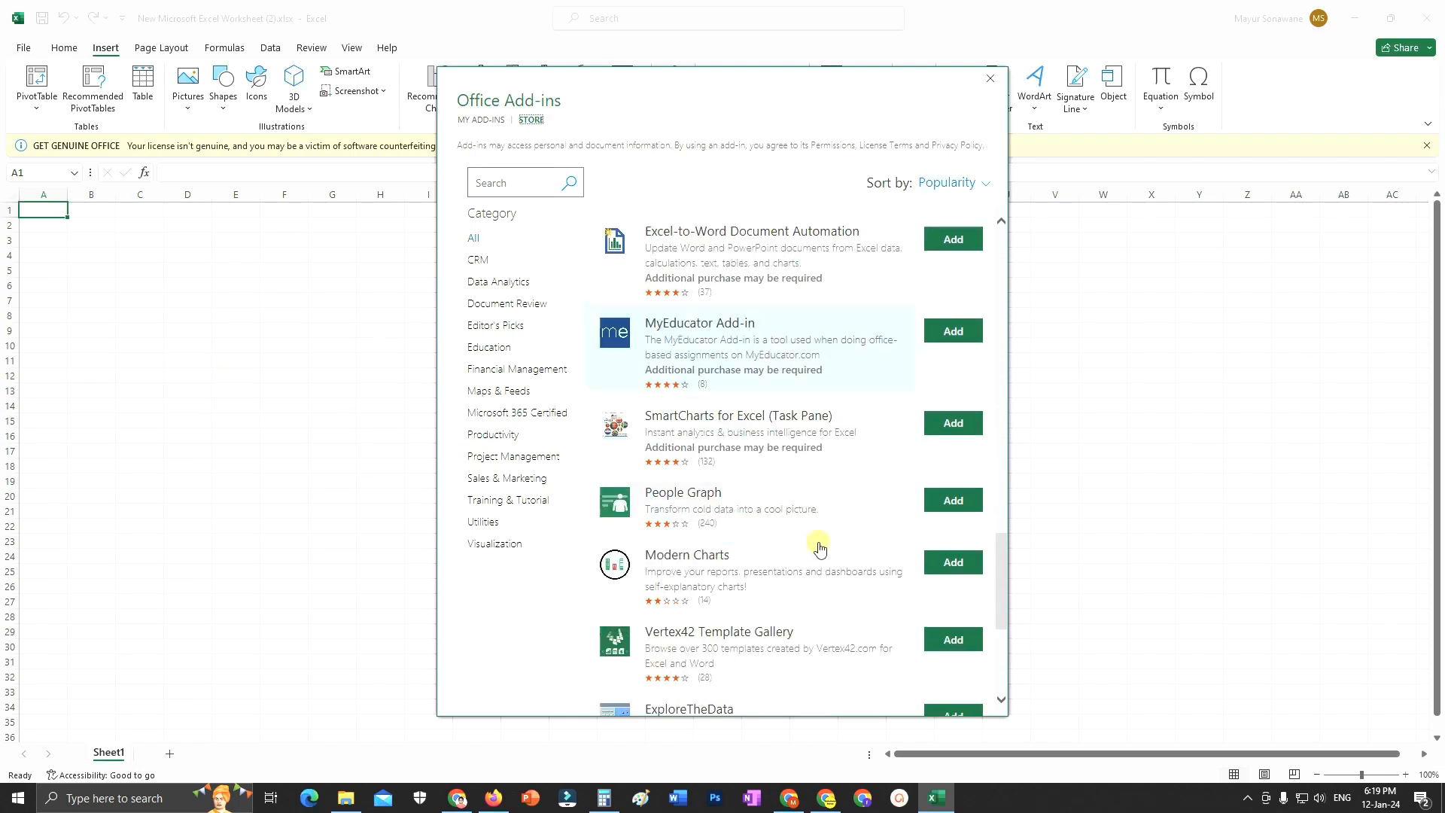
{"action": "scroll", "coordinate": [819, 551], "scroll_direction": "down", "scroll_amount": 12}
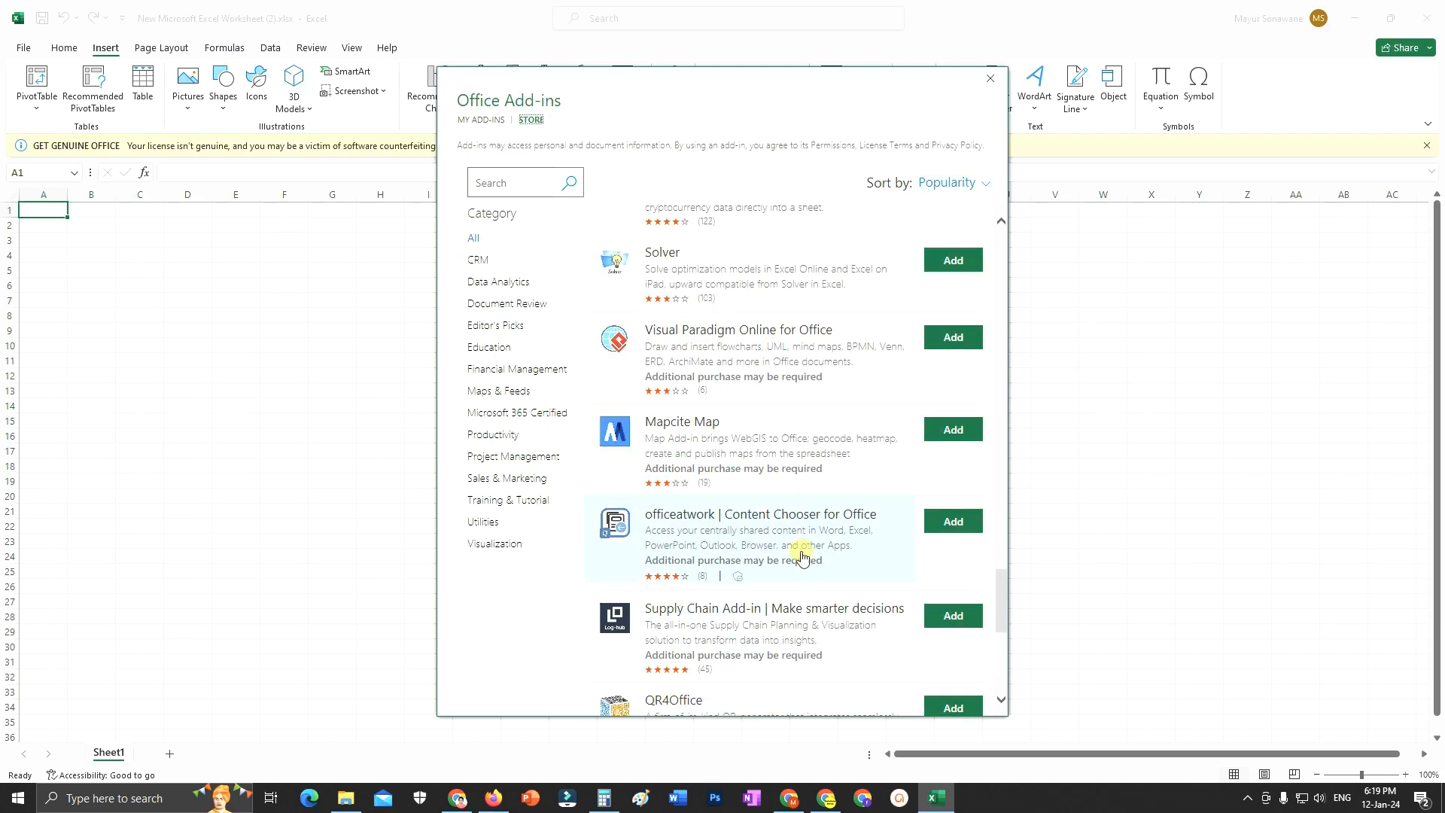
{"action": "scroll", "coordinate": [800, 558], "scroll_direction": "up", "scroll_amount": 20}
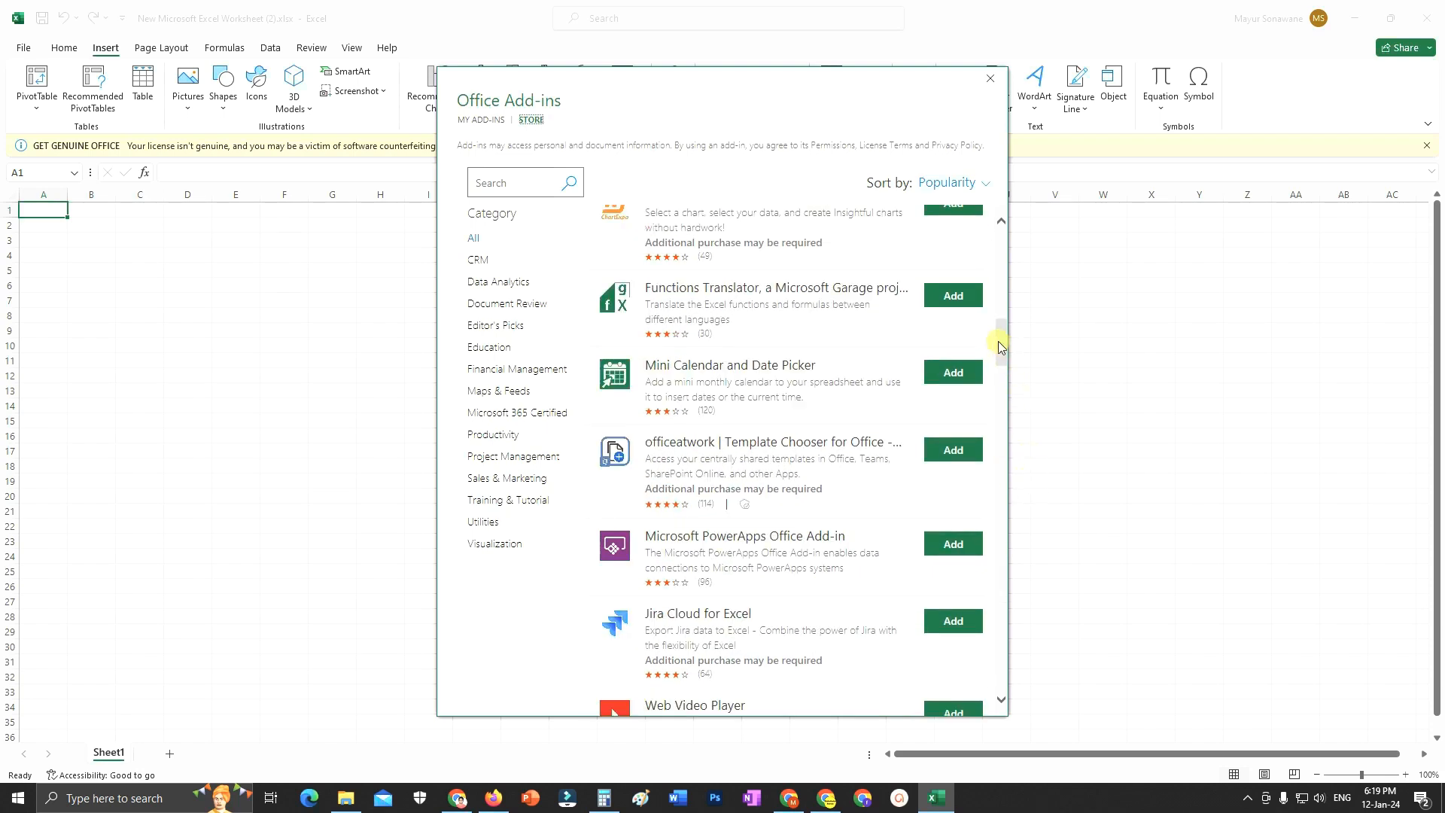
{"action": "left_click_drag", "start_coordinate": [1000, 346], "coordinate": [999, 107]}
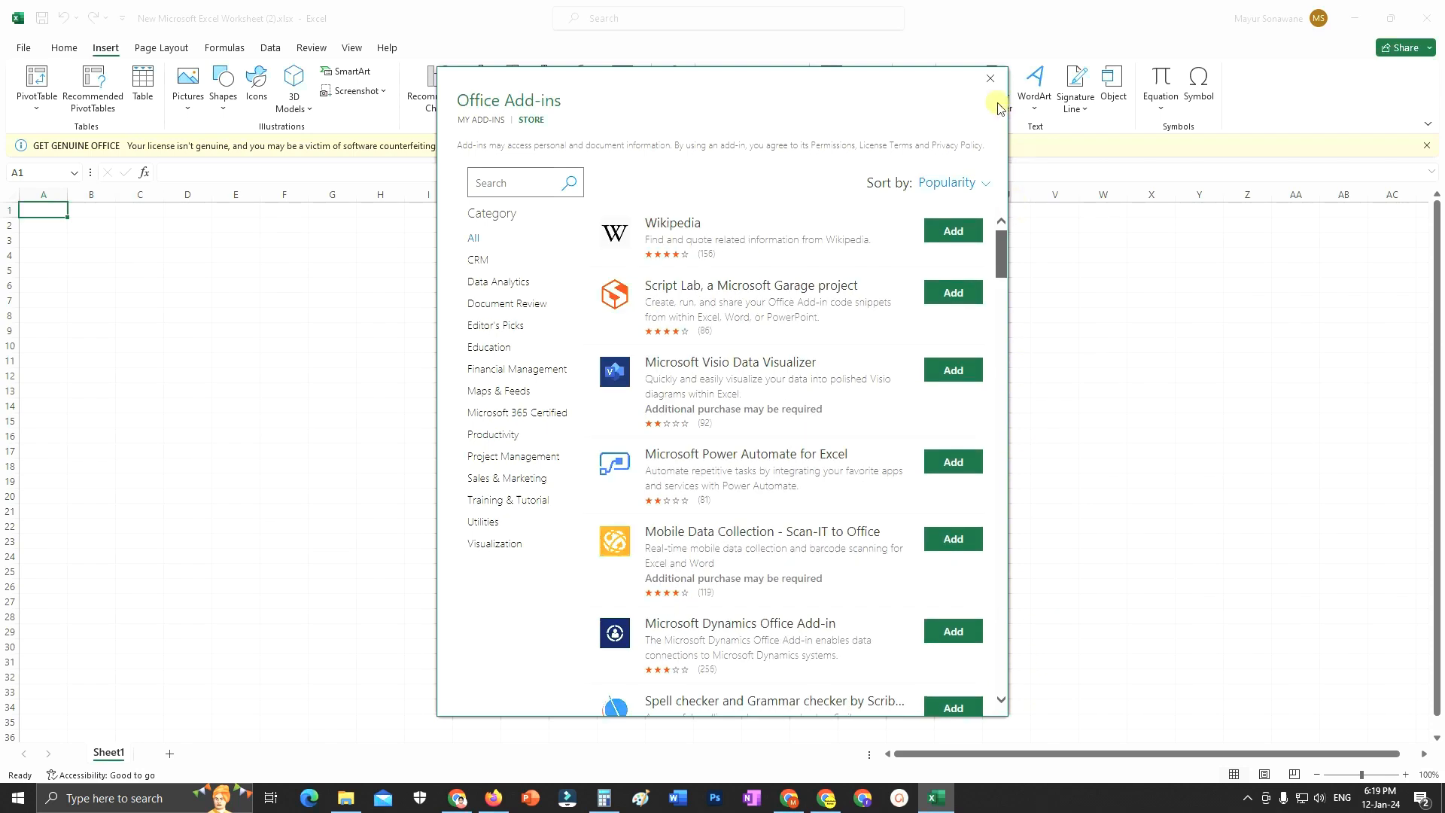
{"action": "left_click", "coordinate": [990, 82]}
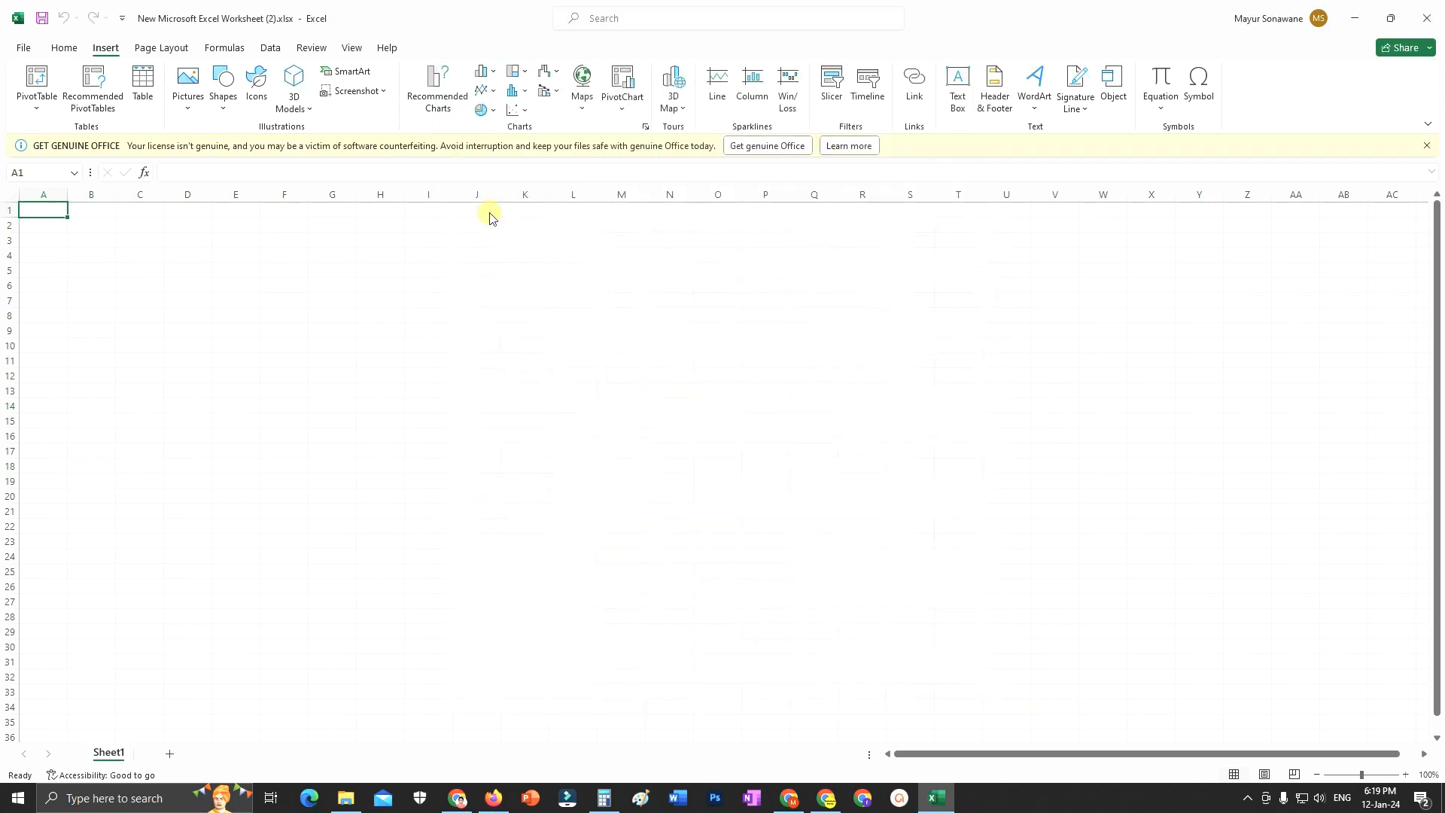
Step: Show the workbook's Info page, view the author's contact card and close the card
{"action": "left_click", "coordinate": [21, 48]}
{"action": "left_click", "coordinate": [40, 218]}
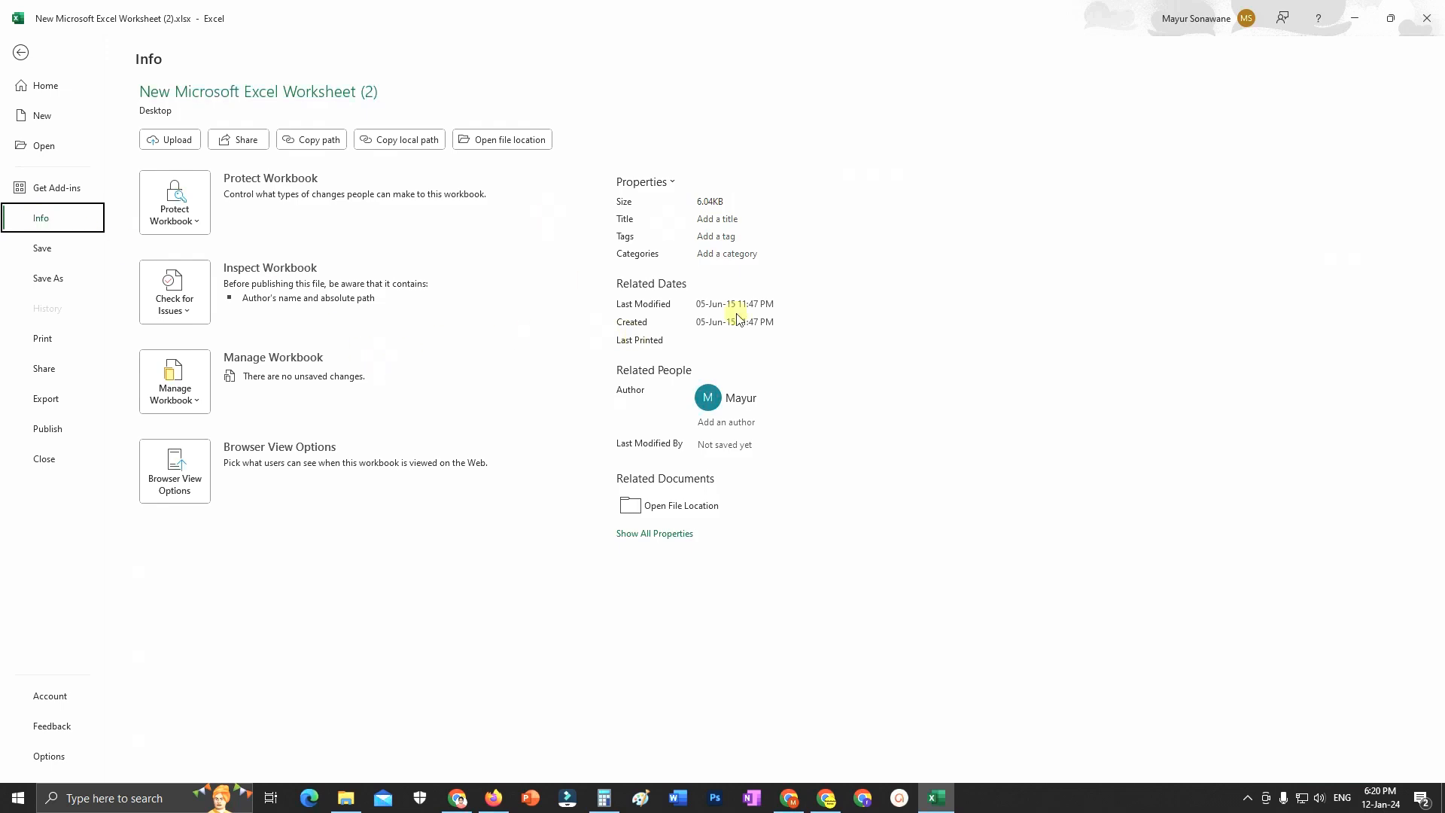
{"action": "left_click", "coordinate": [758, 408]}
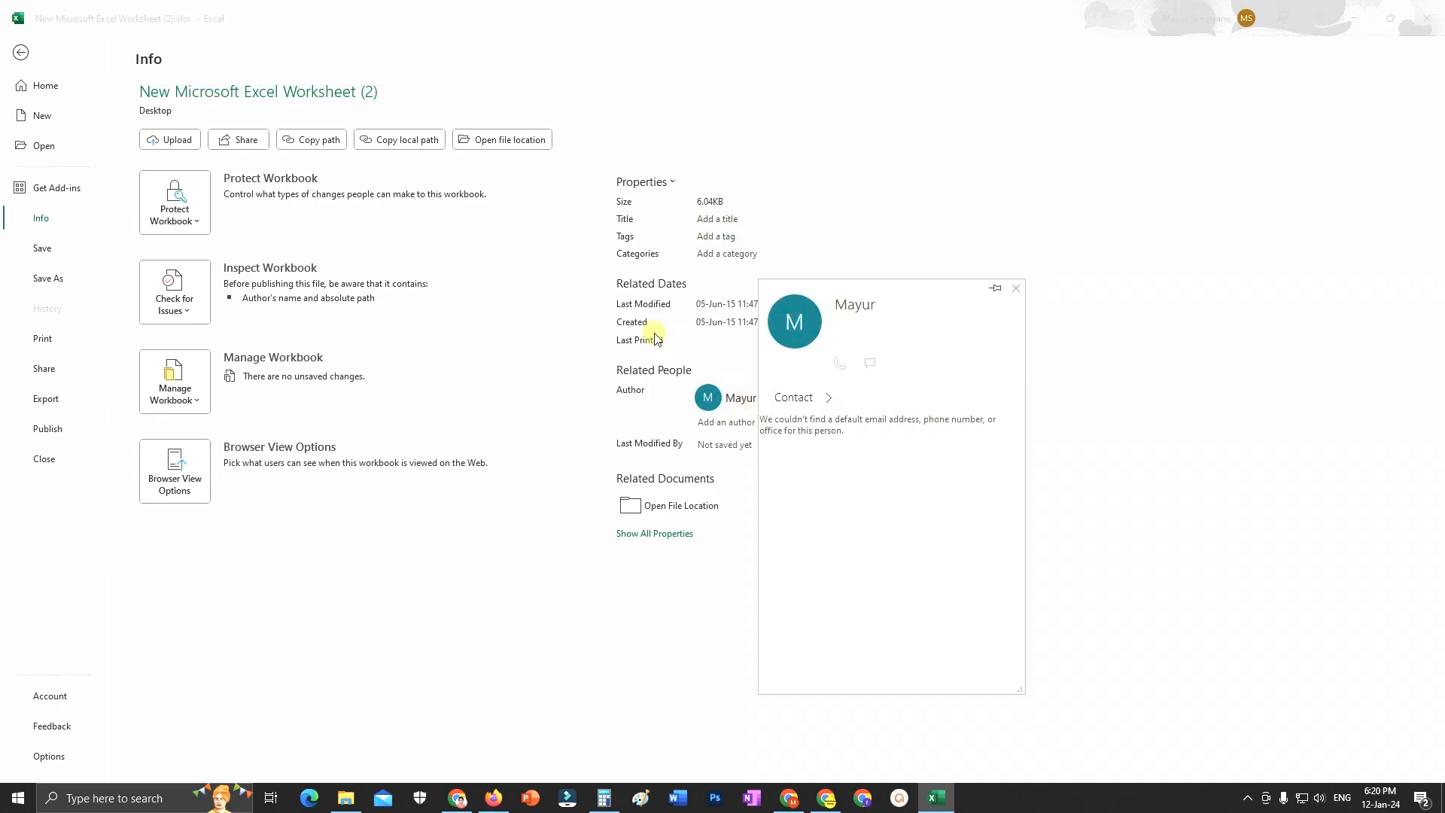
{"action": "key", "text": "Escape"}
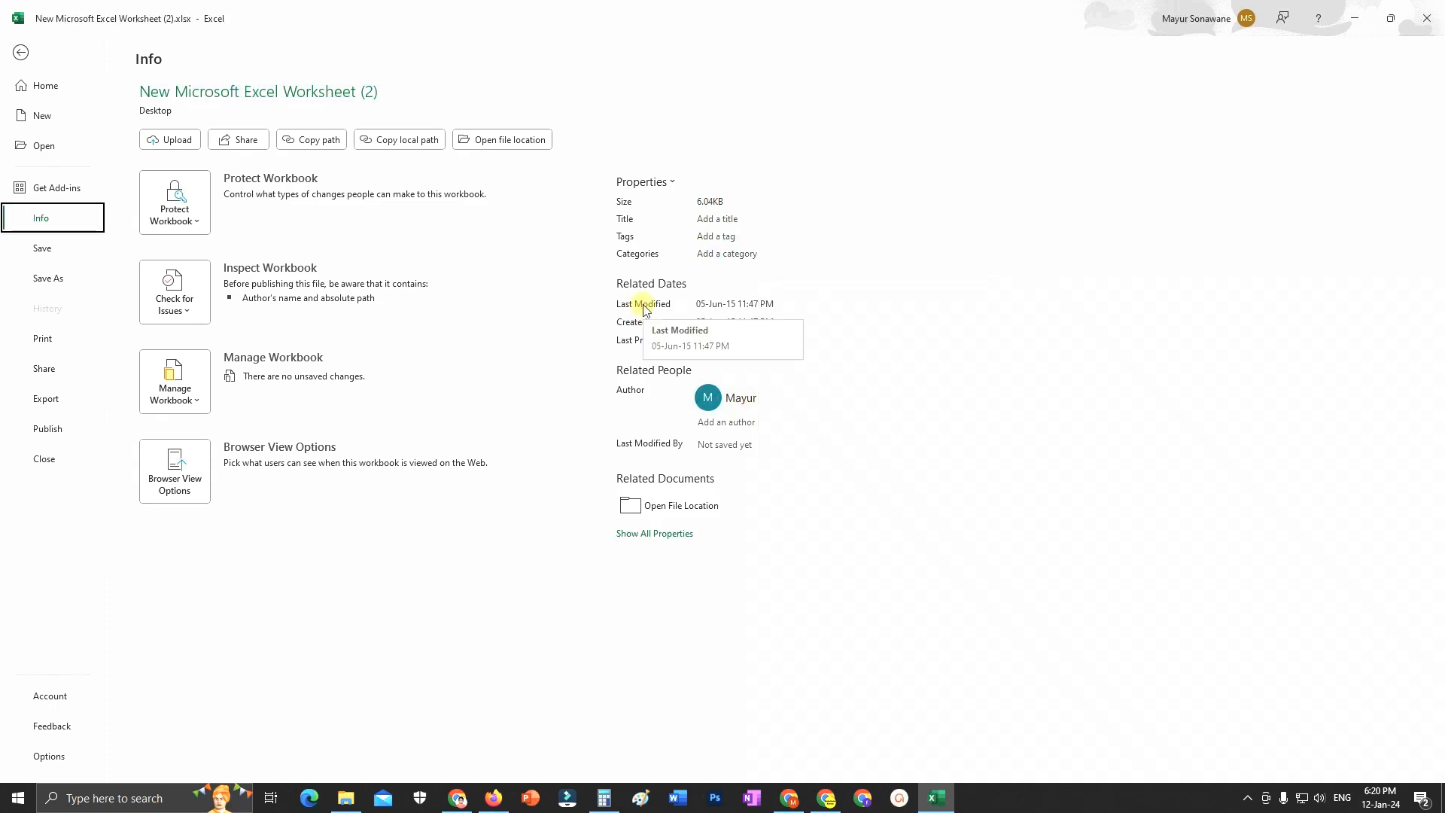
Step: Show the Protect Workbook options and the Manage Workbook options on the Info page, closing each list without choosing anything
{"action": "left_click", "coordinate": [189, 214]}
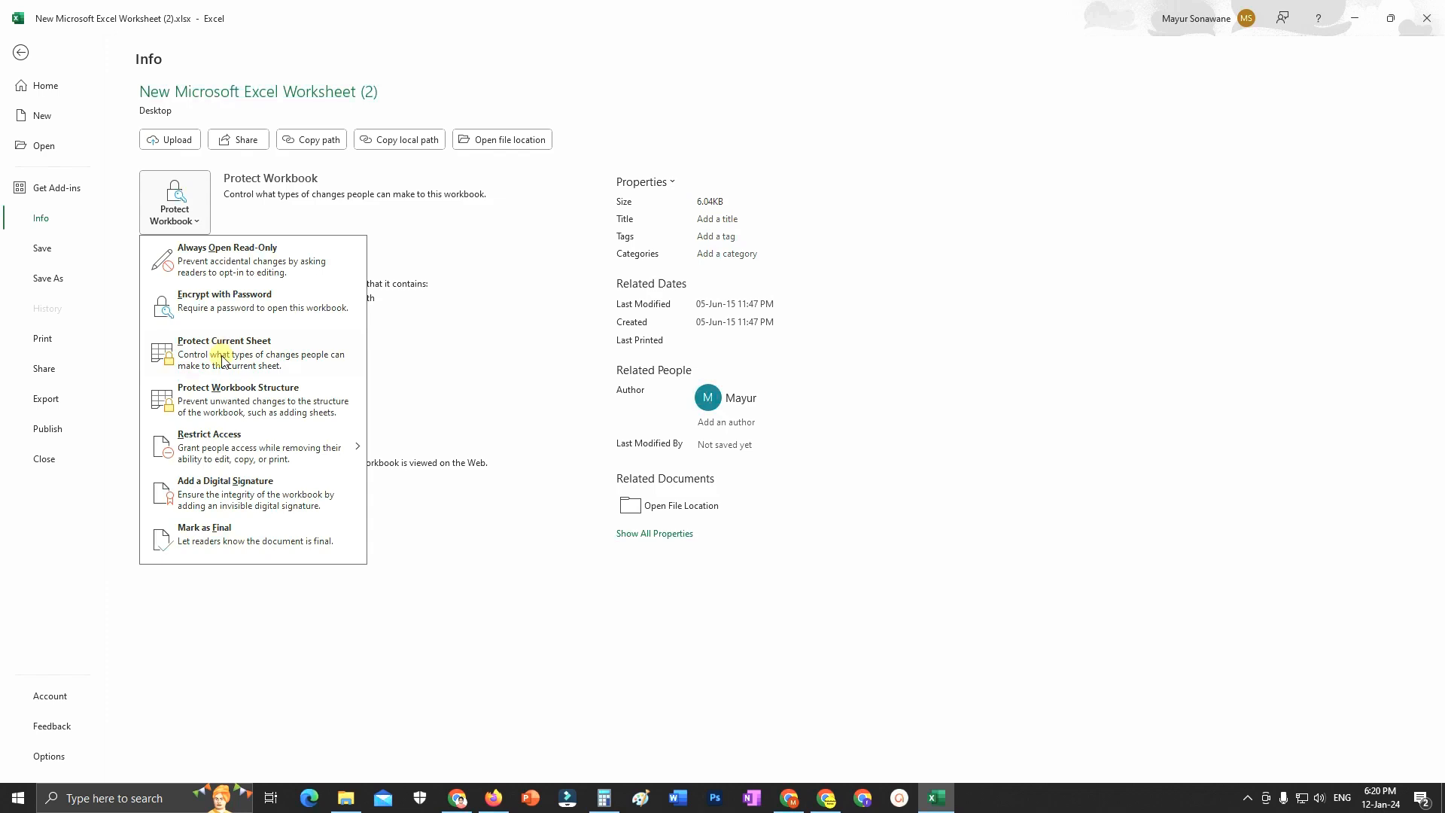
{"action": "left_click", "coordinate": [199, 218]}
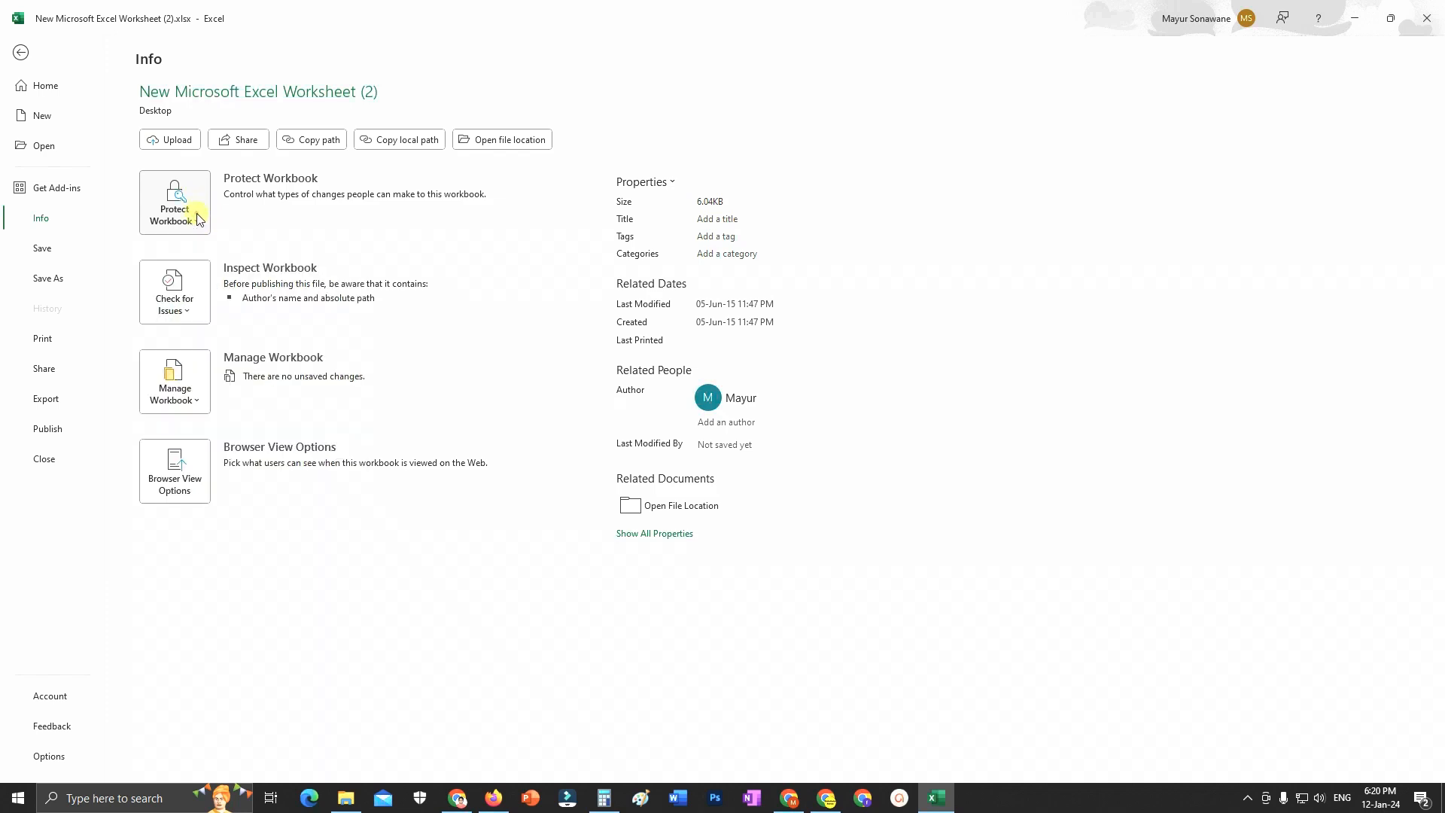
{"action": "left_click", "coordinate": [198, 218]}
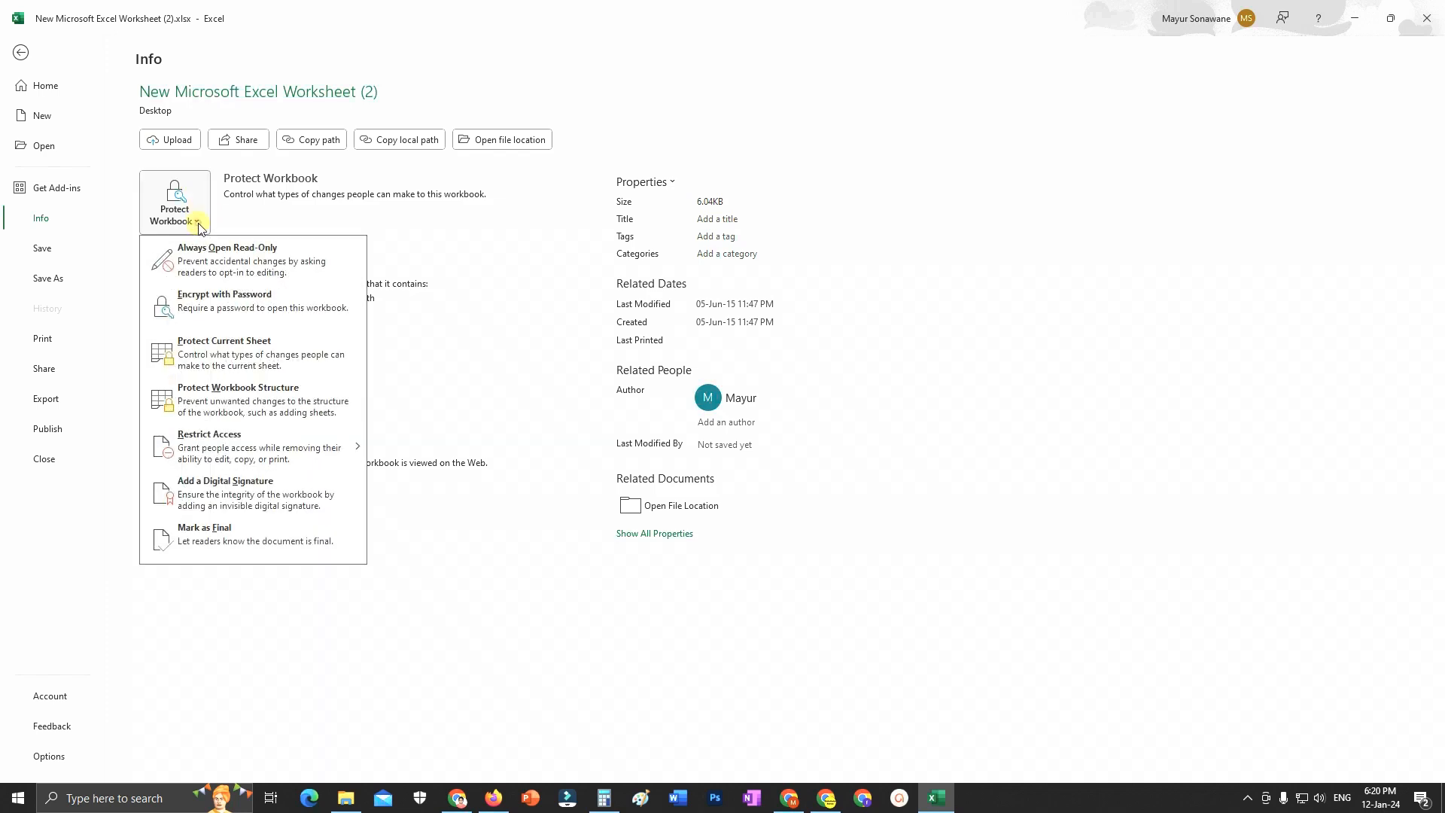
{"action": "left_click", "coordinate": [198, 218]}
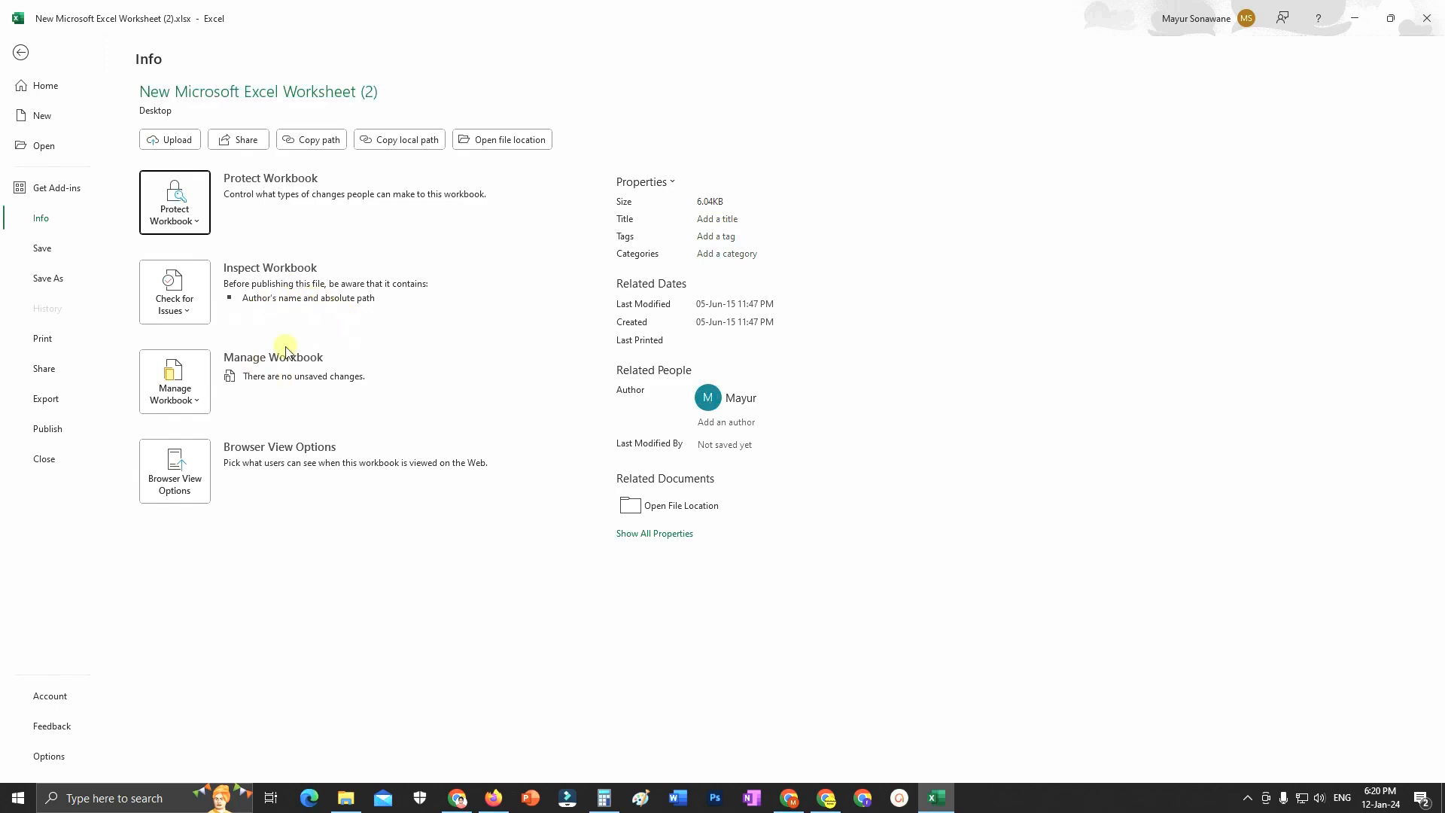
{"action": "left_click", "coordinate": [199, 391]}
{"action": "left_click", "coordinate": [200, 391]}
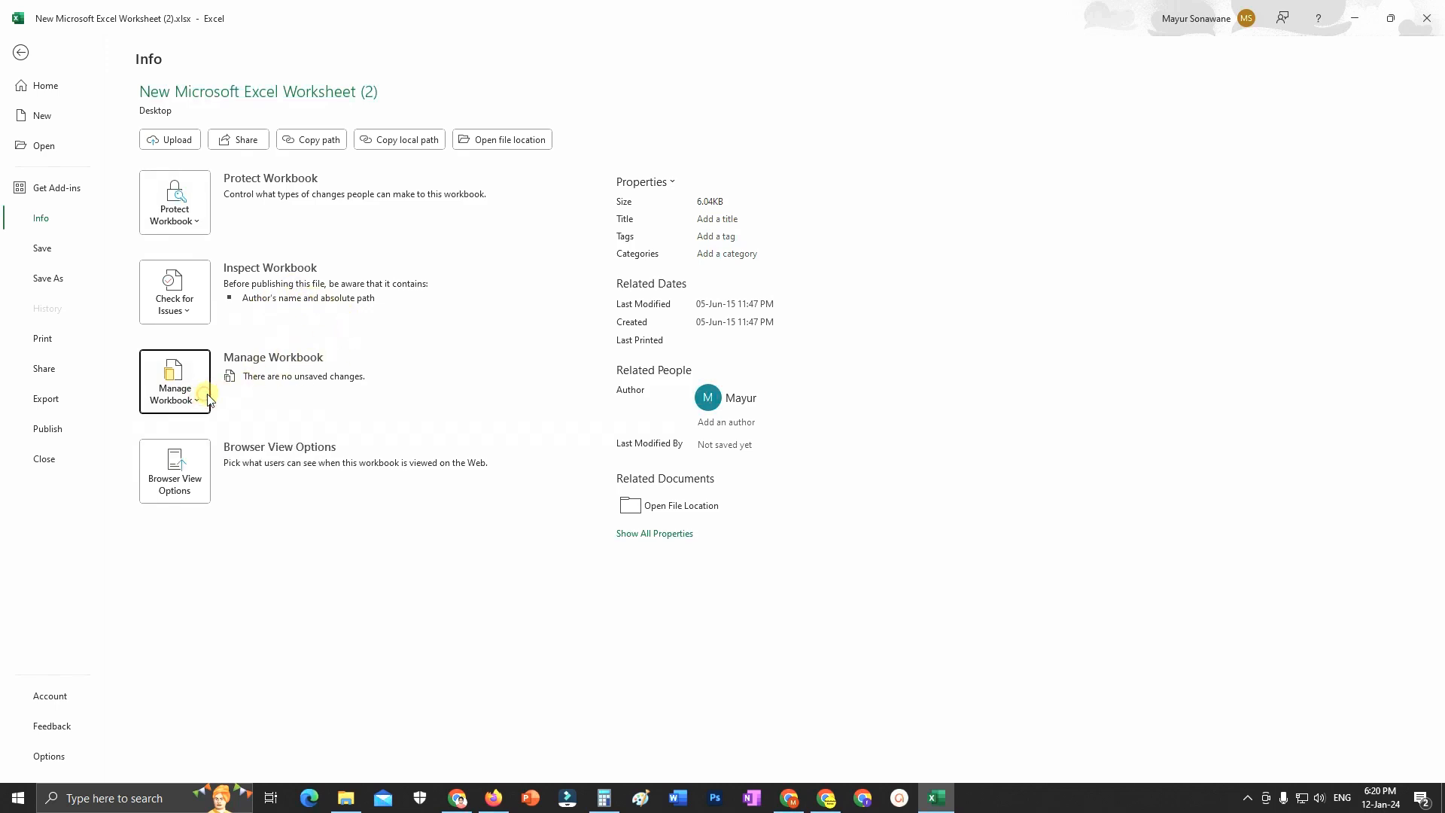
Step: Show the workbook's Properties options and its Tags and Categories fields without entering anything
{"action": "left_click", "coordinate": [673, 183]}
{"action": "left_click", "coordinate": [672, 183]}
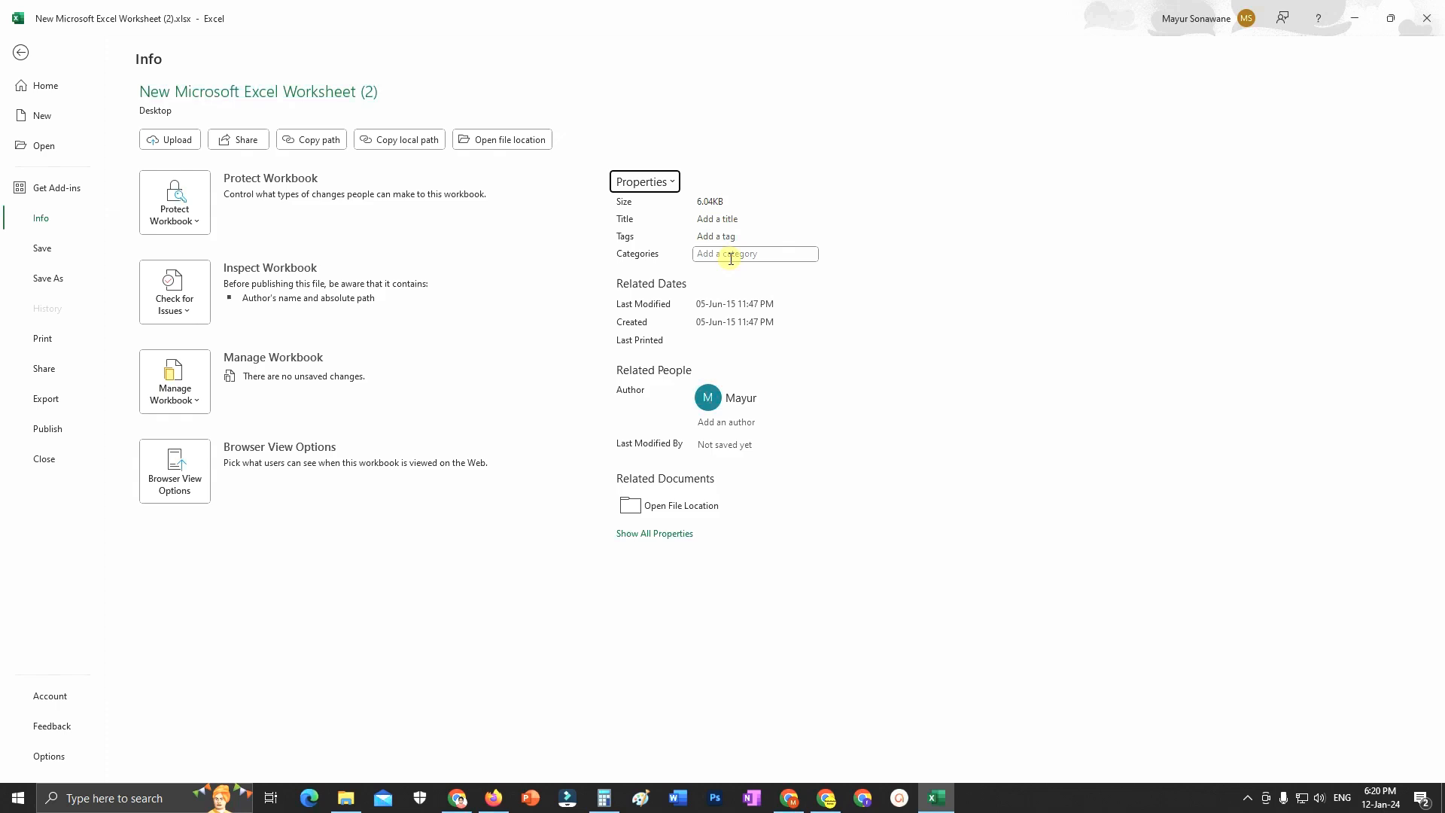
{"action": "left_click", "coordinate": [722, 237]}
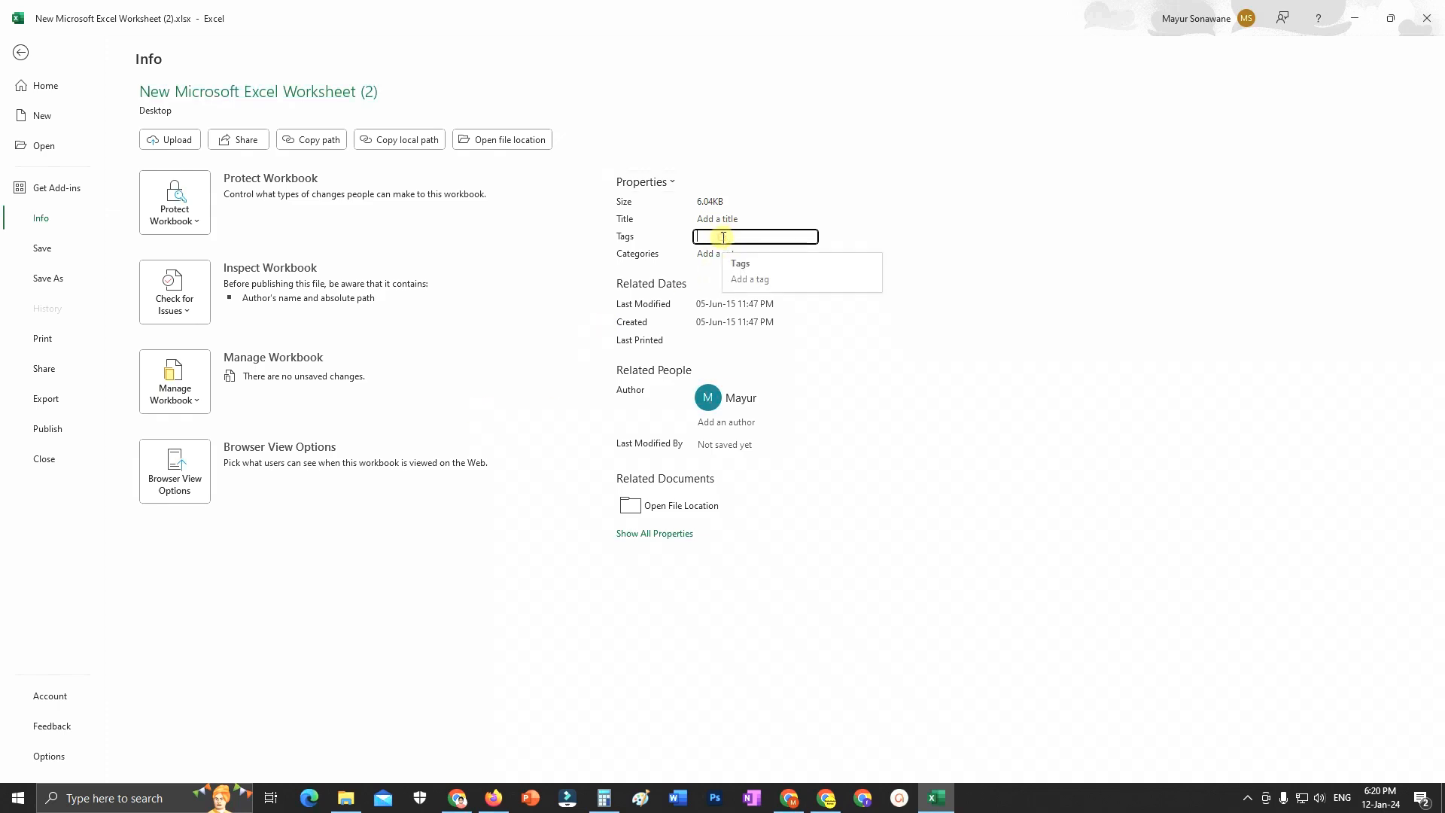
{"action": "left_click", "coordinate": [702, 256]}
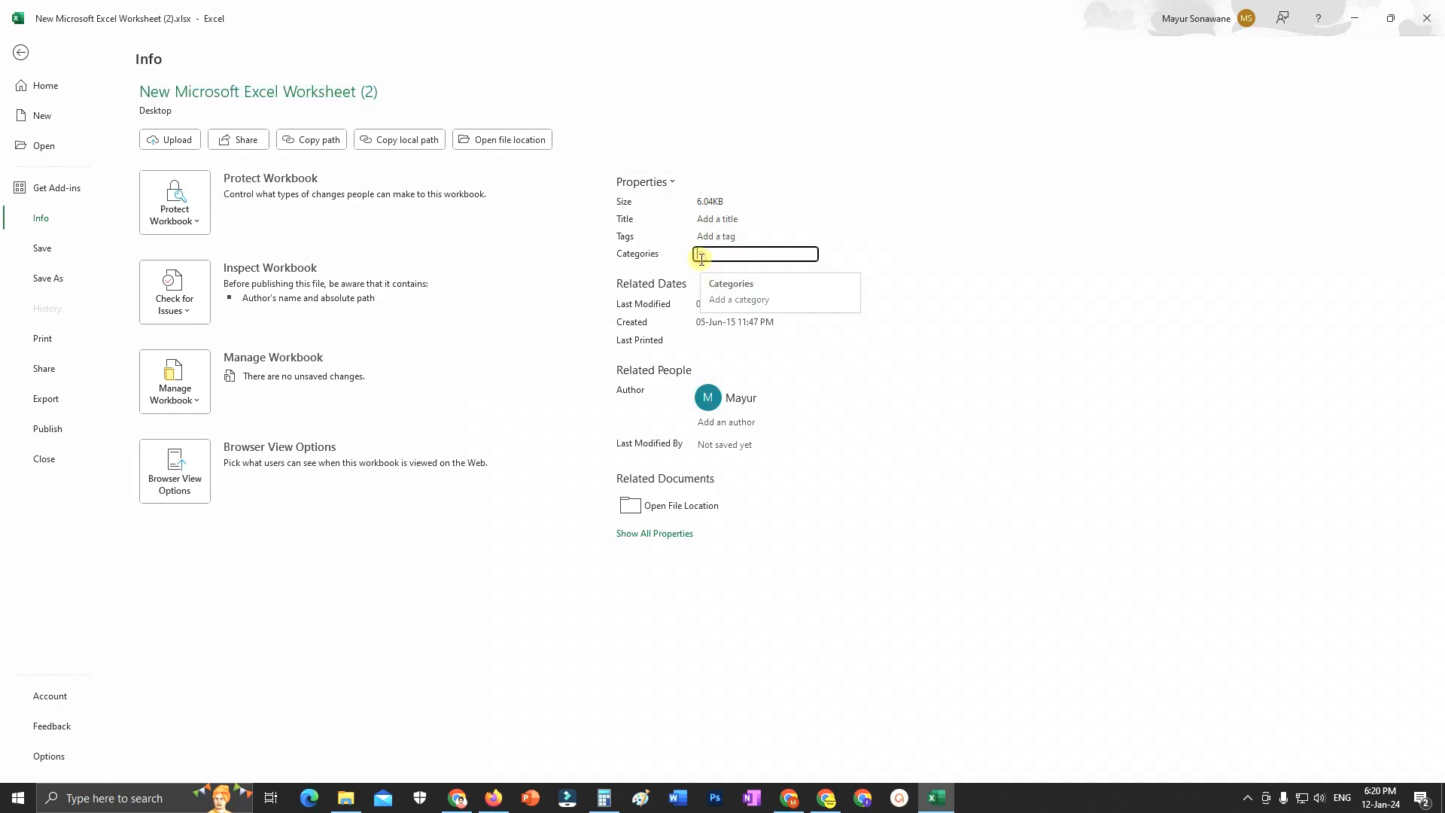
{"action": "left_click", "coordinate": [916, 380]}
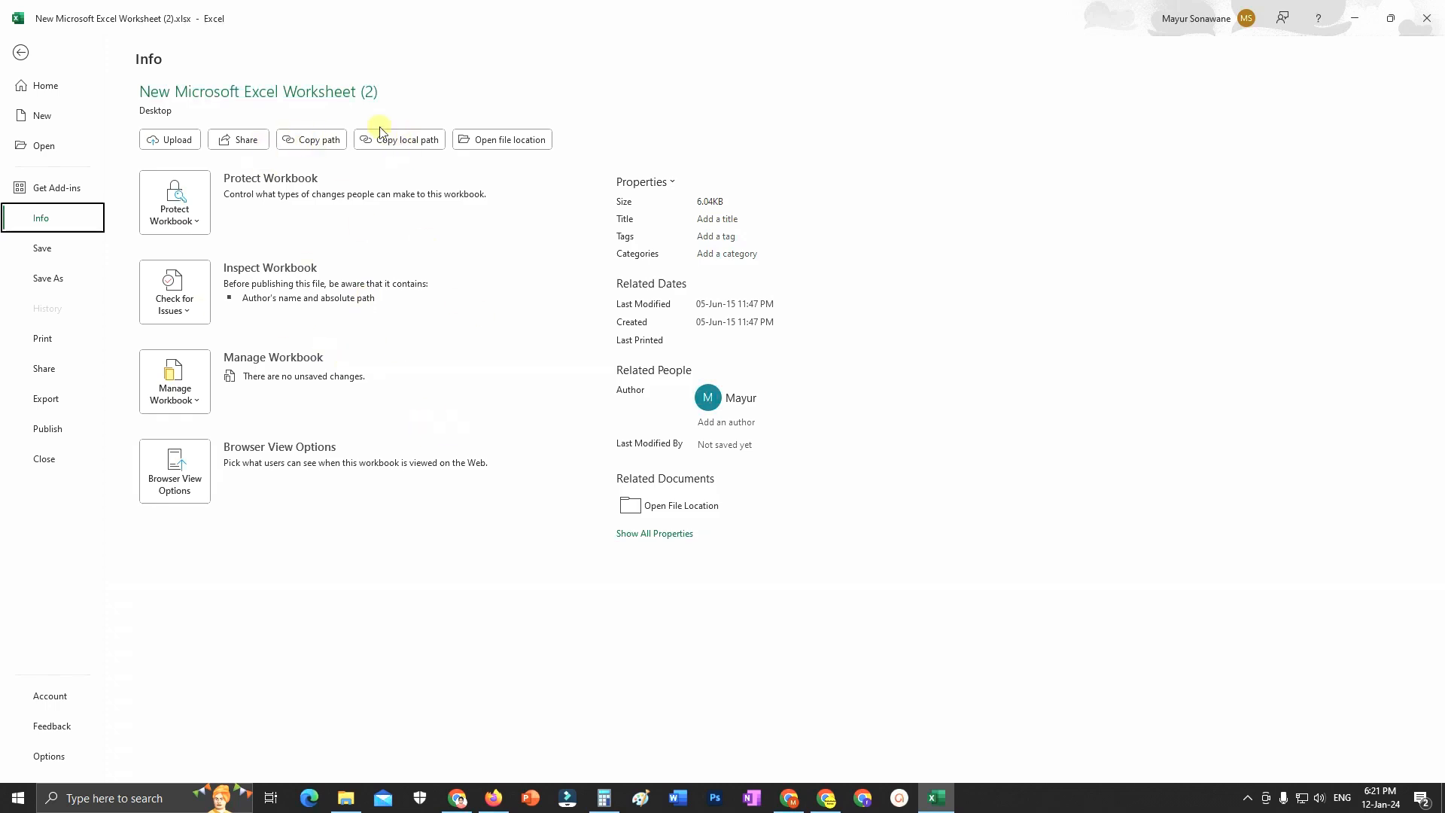
Step: Open the workbook's file location, look through the Desktop folder, and minimize the File Explorer window
{"action": "left_click", "coordinate": [495, 142]}
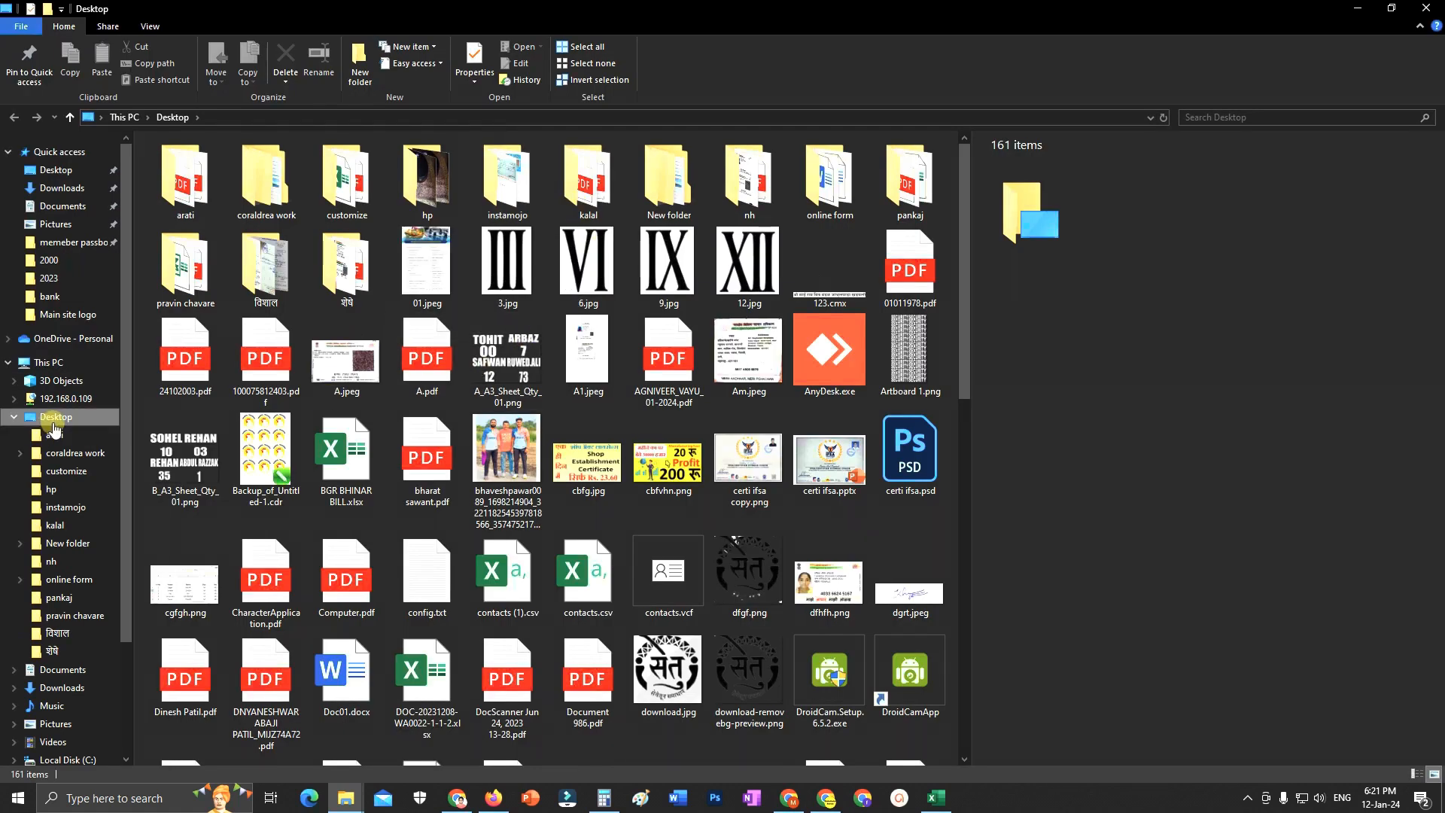
{"action": "left_click_drag", "start_coordinate": [960, 309], "coordinate": [968, 193]}
{"action": "left_click", "coordinate": [1362, 11]}
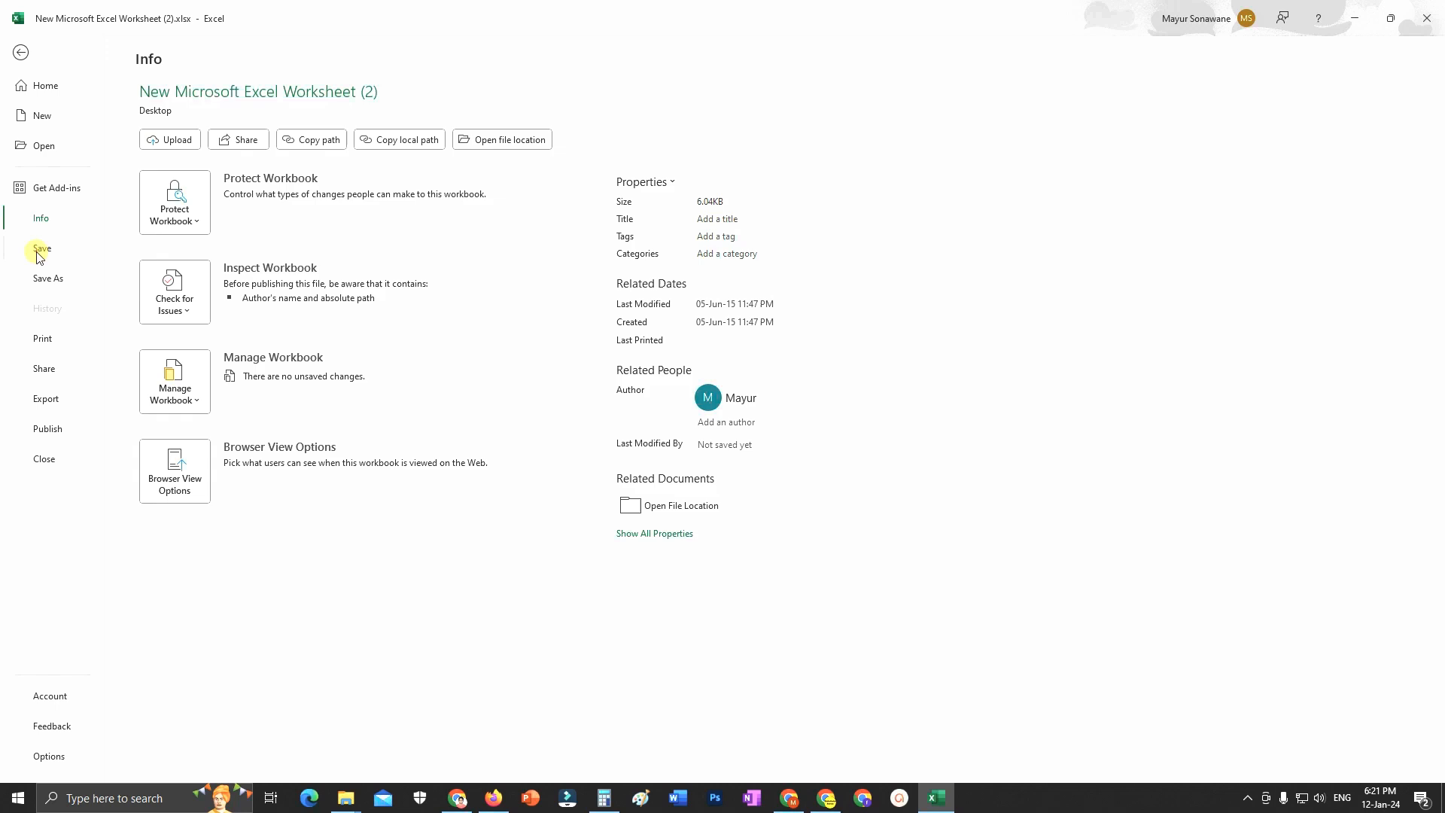
Step: Return to the worksheet and enter 1 in cell D5
{"action": "key", "text": "Escape"}
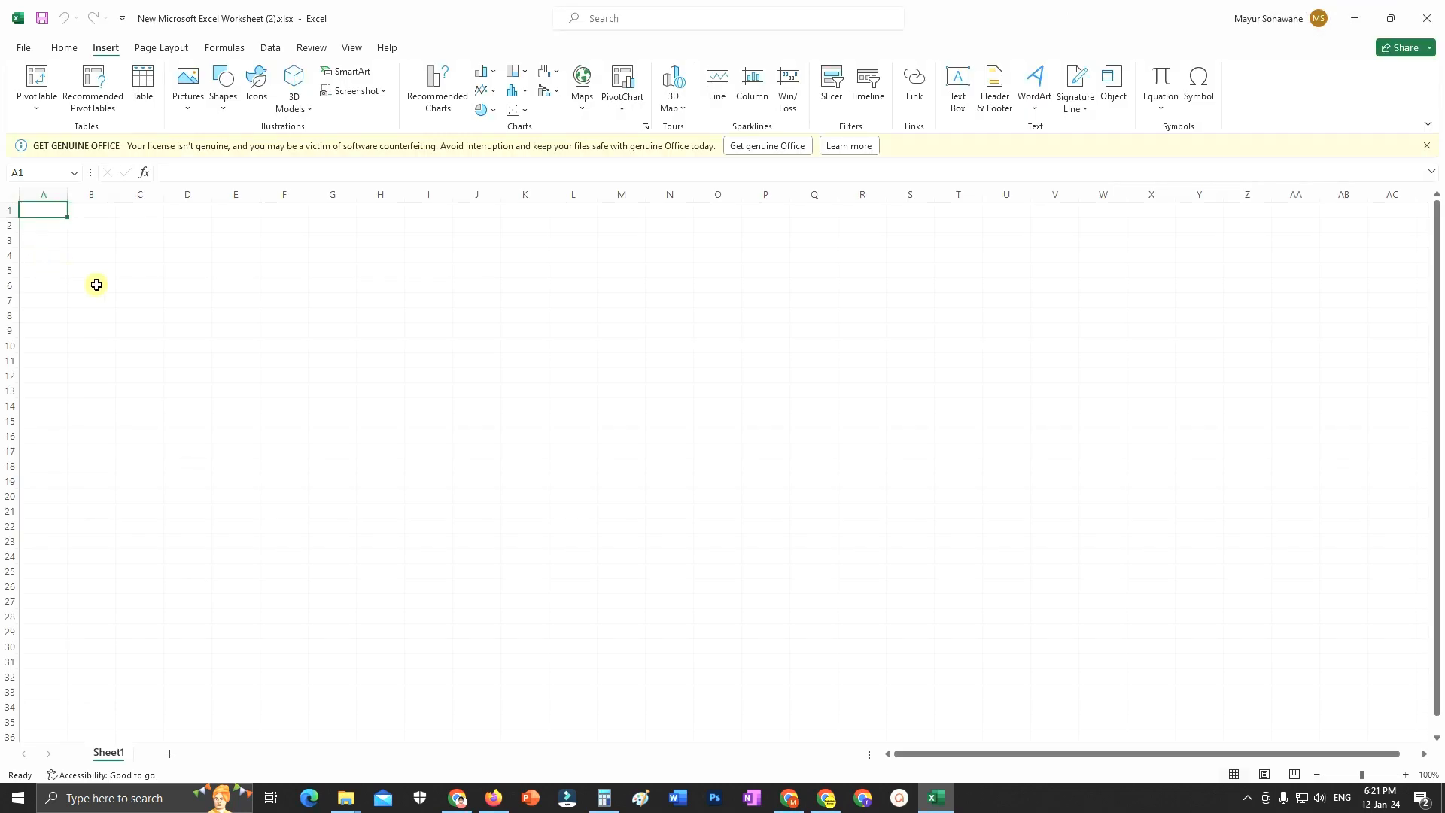
{"action": "left_click", "coordinate": [203, 268]}
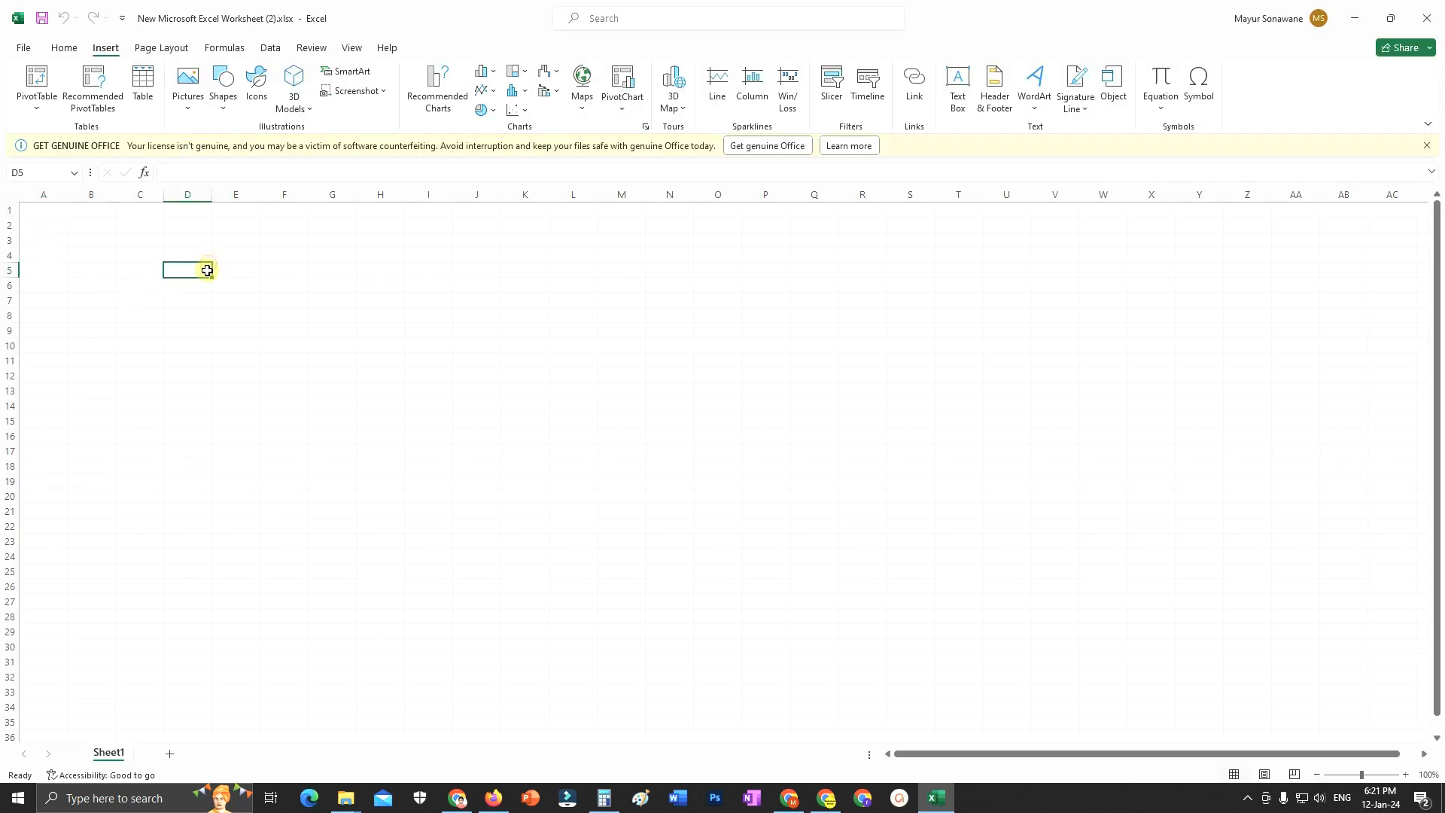
{"action": "type", "text": "1"}
{"action": "left_click", "coordinate": [245, 328]}
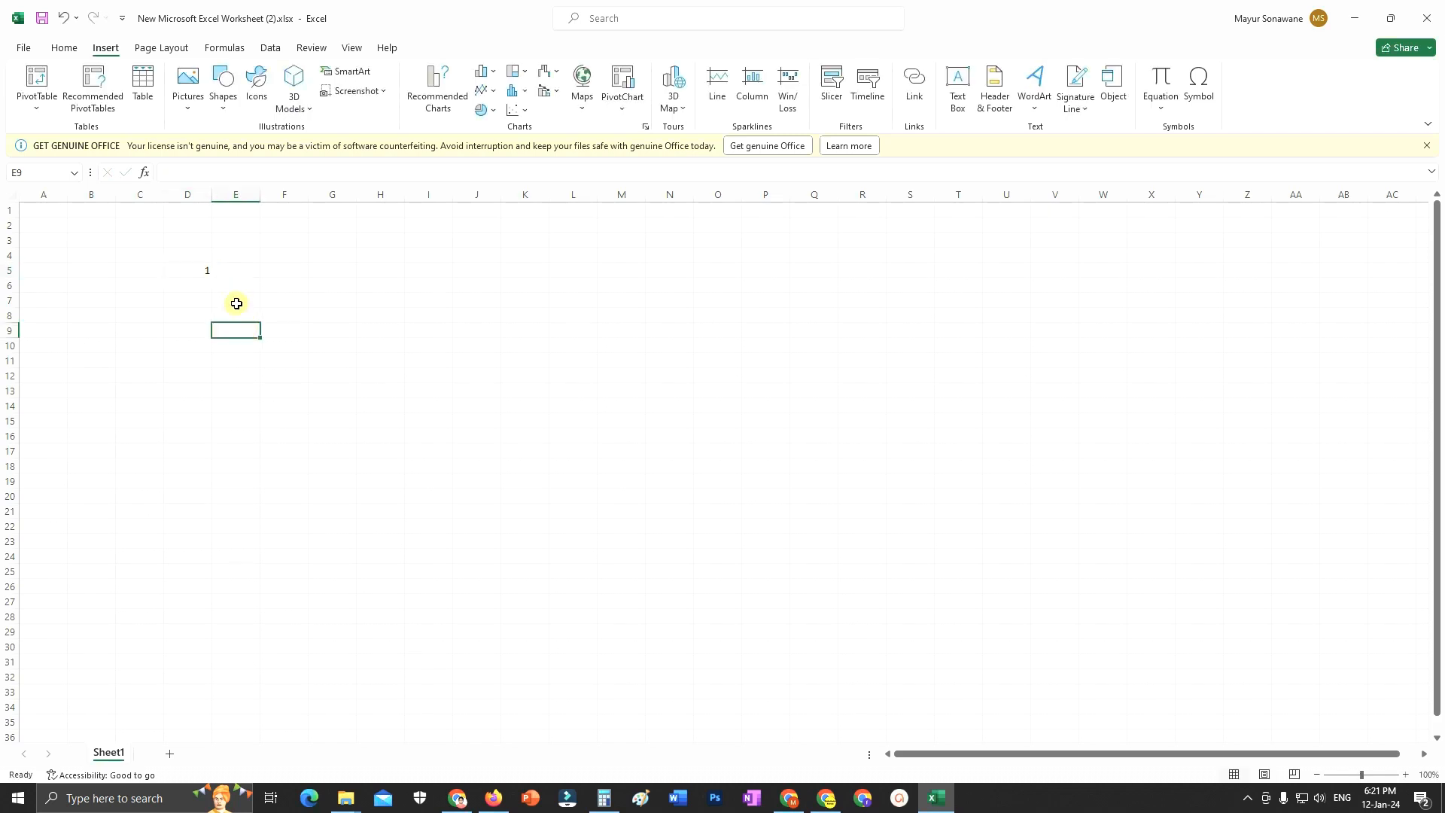
{"action": "left_click", "coordinate": [150, 271]}
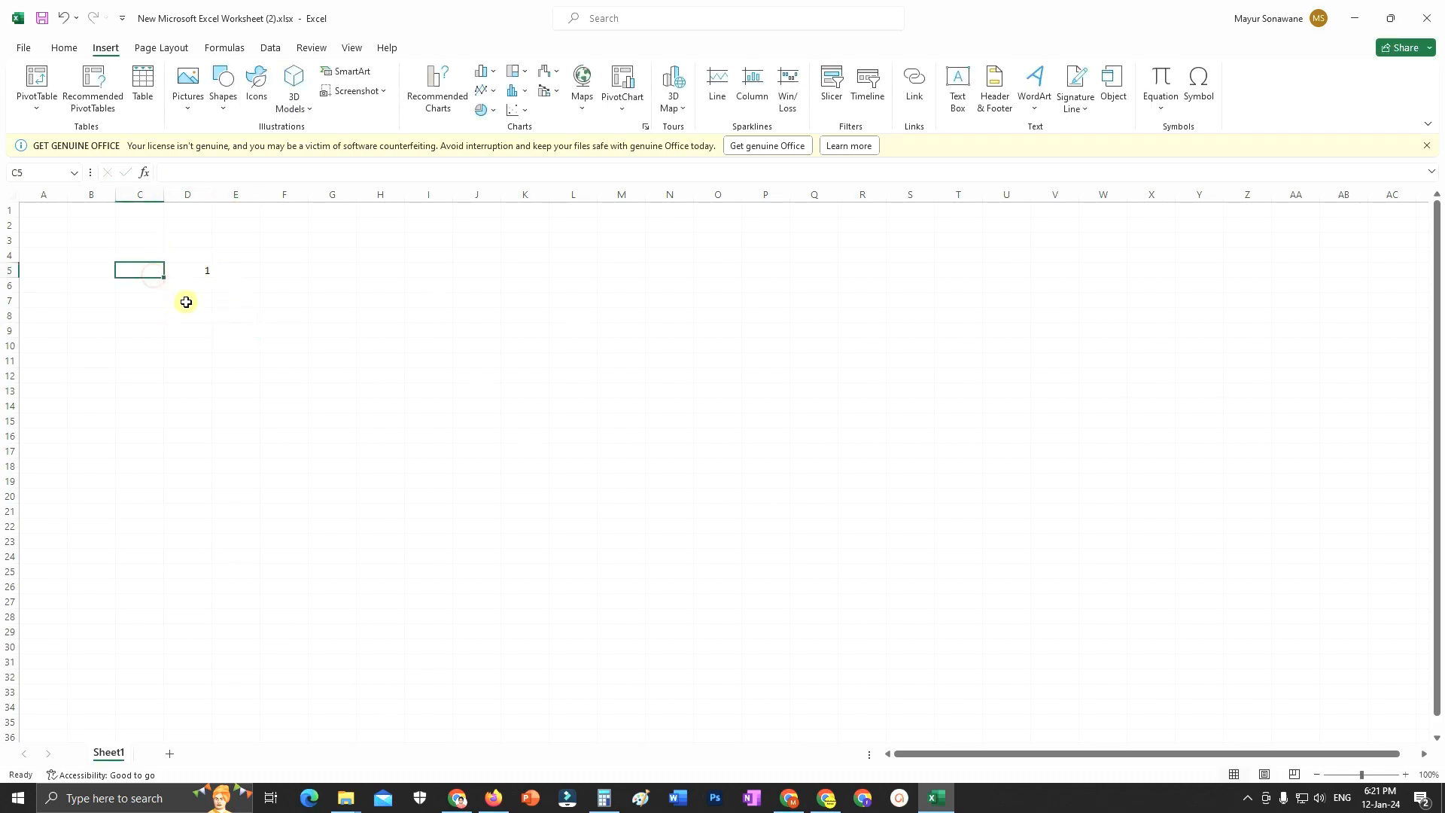
{"action": "left_click", "coordinate": [18, 48]}
{"action": "key", "text": "Escape"}
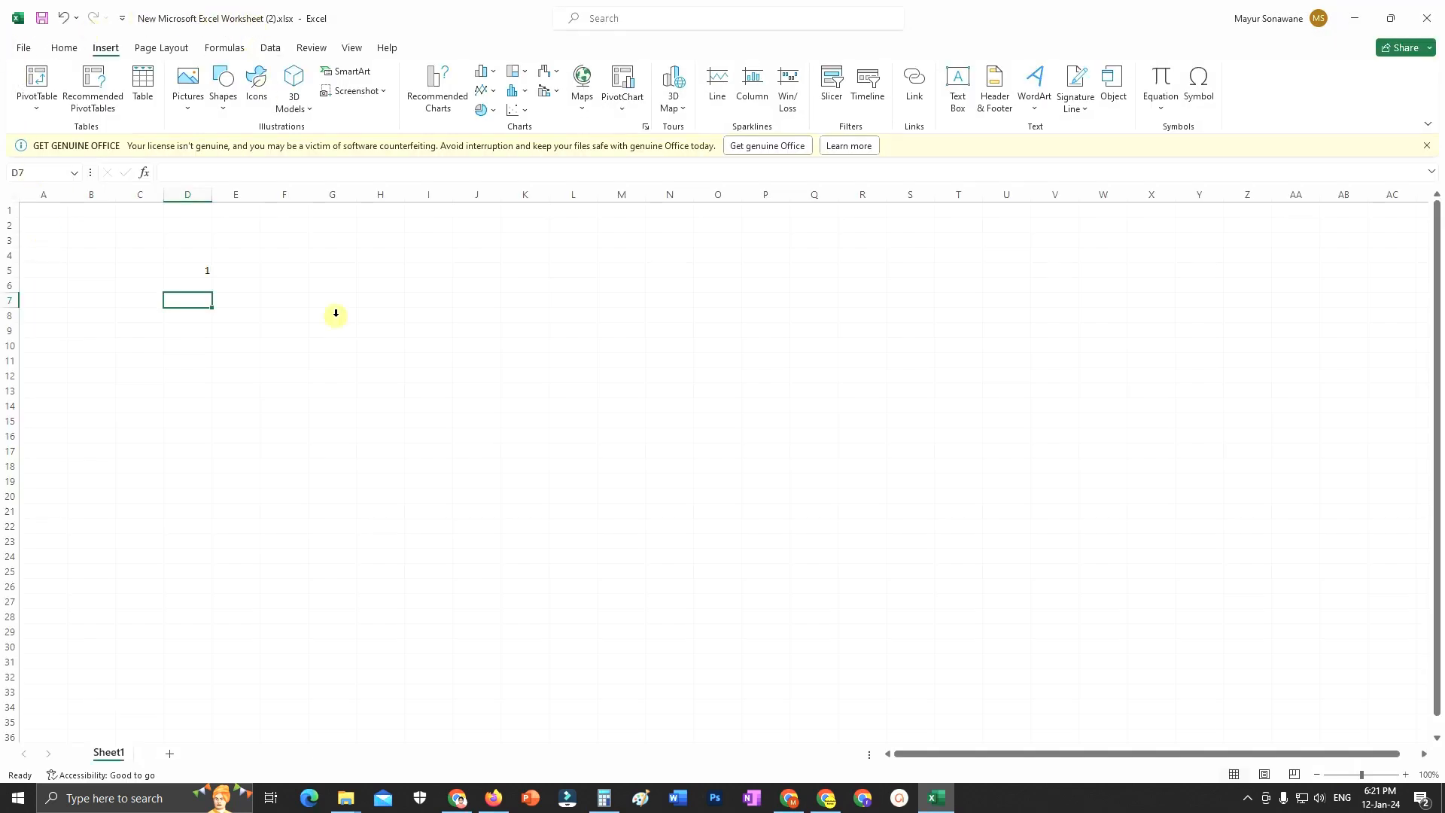
{"action": "left_click", "coordinate": [366, 349]}
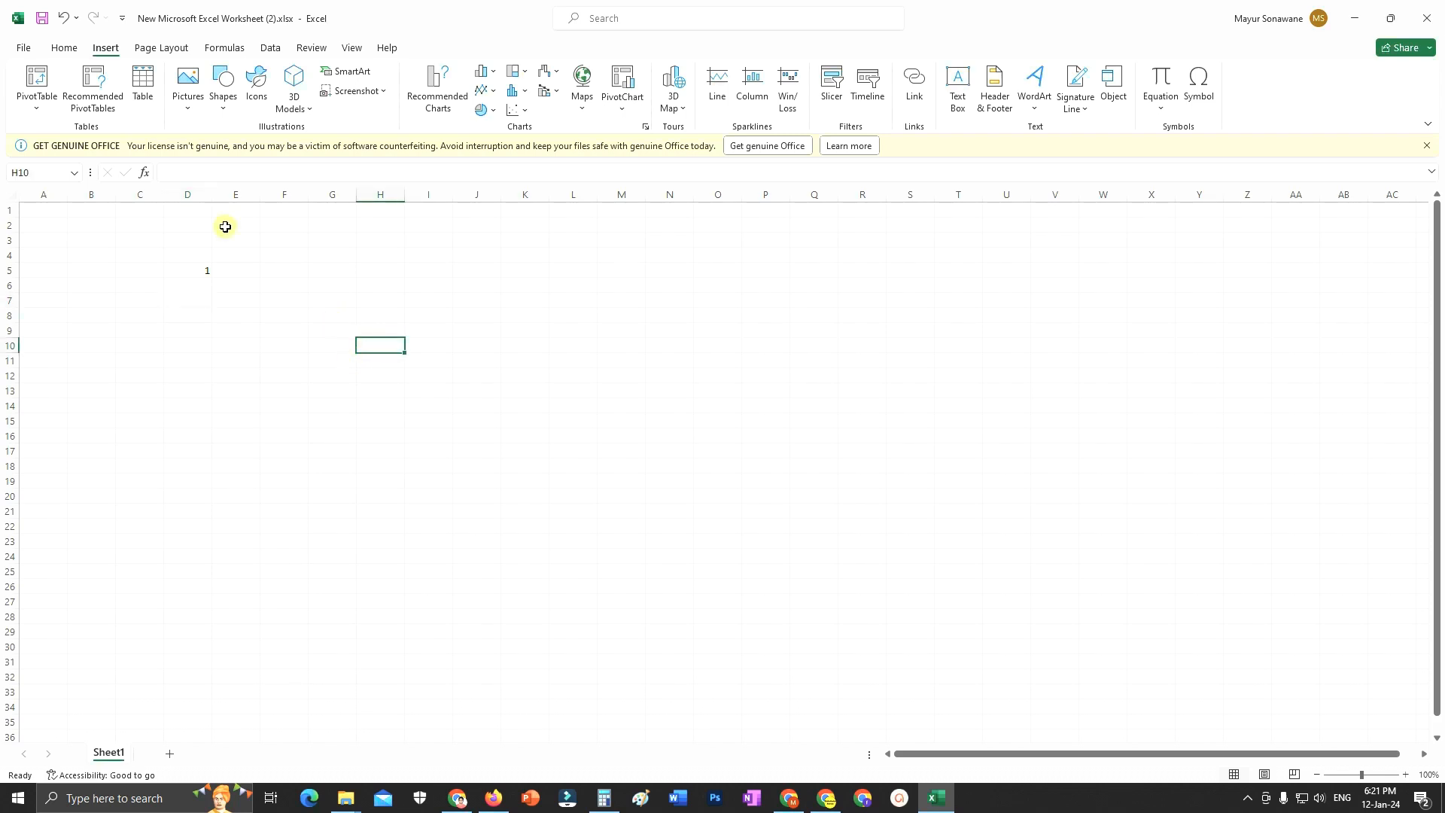
{"action": "left_click", "coordinate": [18, 50]}
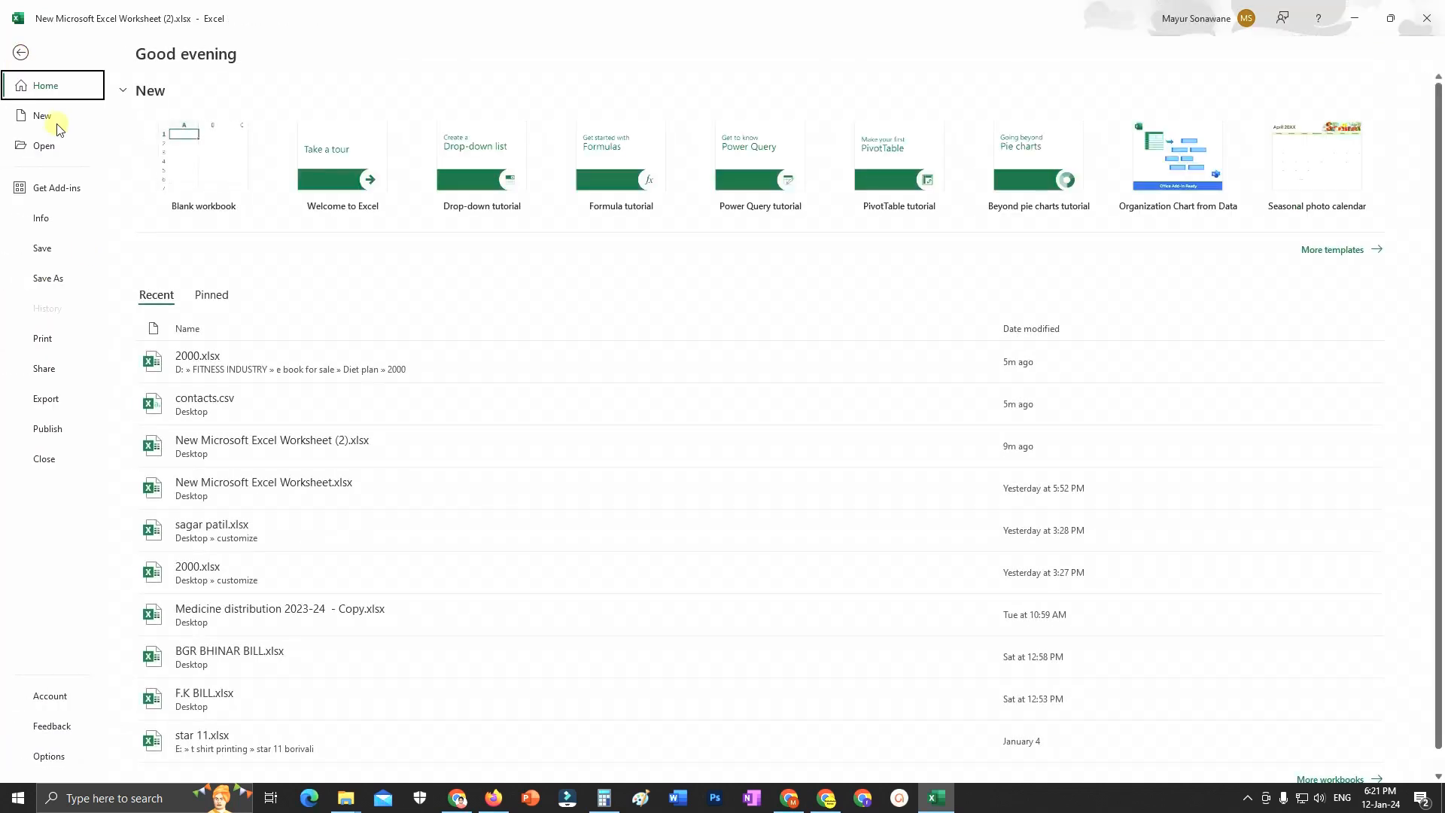
{"action": "left_click", "coordinate": [48, 278]}
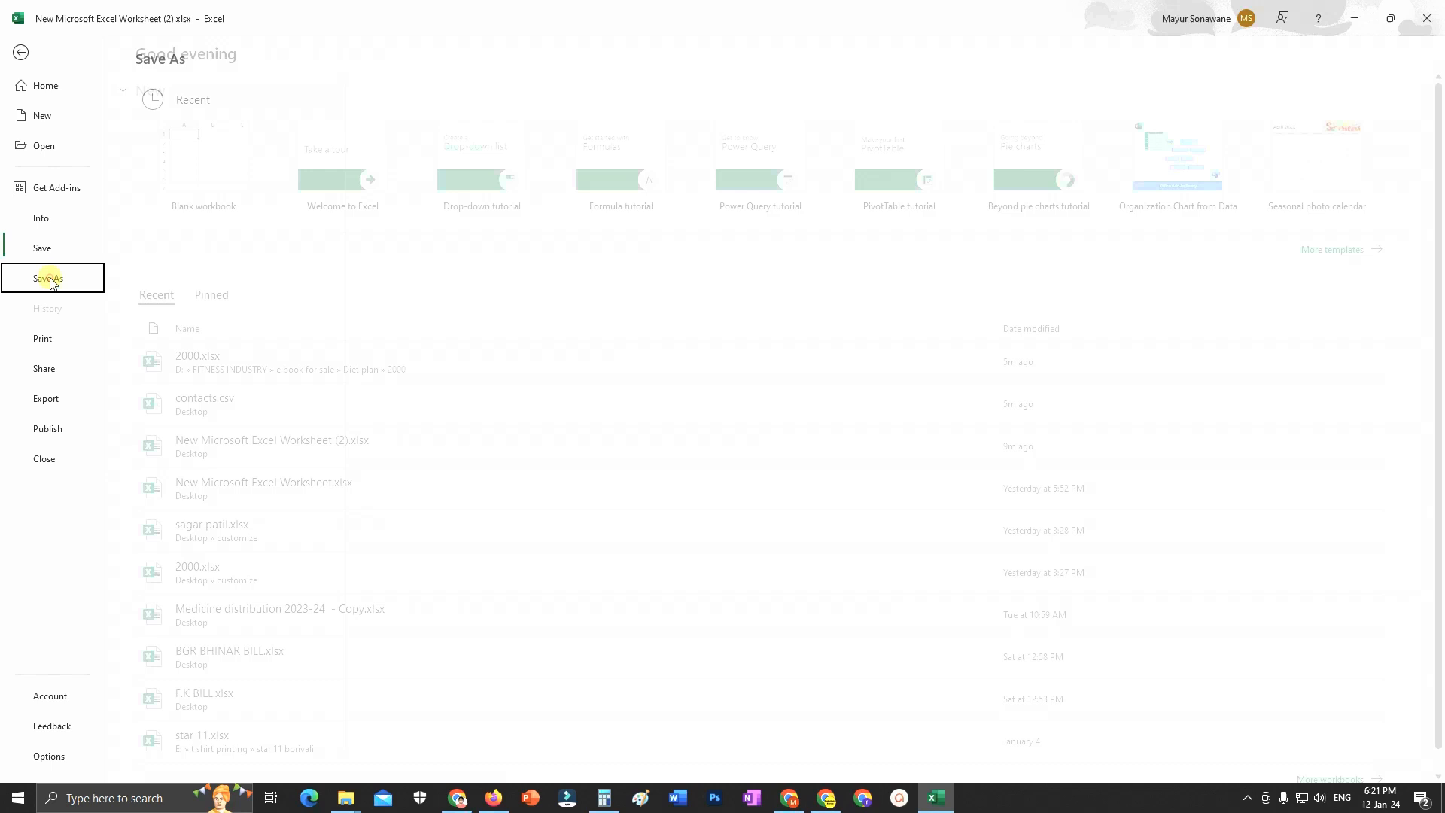
{"action": "left_click", "coordinate": [20, 52]}
{"action": "left_click", "coordinate": [269, 303]}
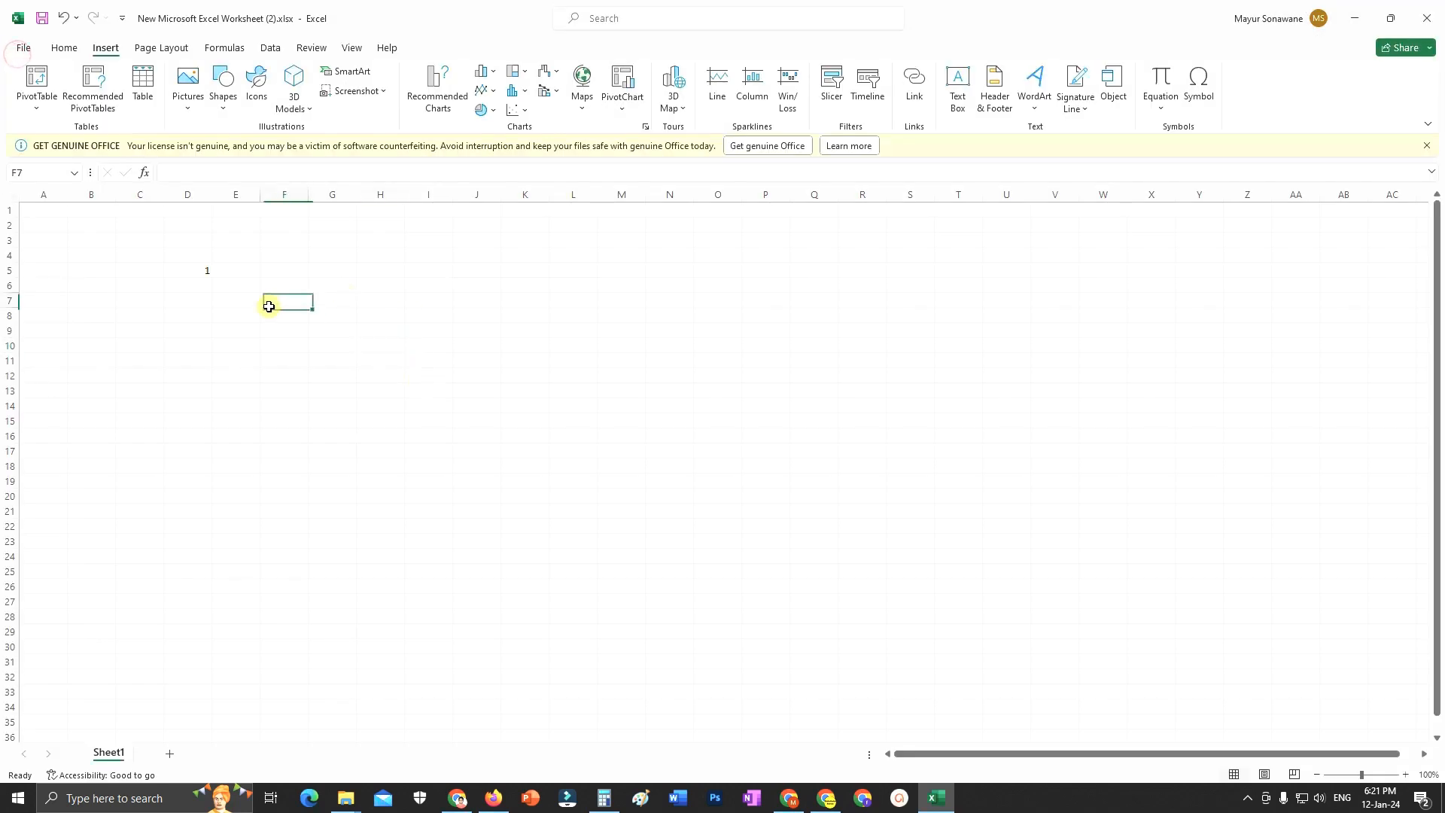
Step: Fill cells D5 to D19 with the number series 1 to 15
{"action": "left_click", "coordinate": [184, 271]}
{"action": "left_click_drag", "start_coordinate": [212, 277], "coordinate": [224, 484]}
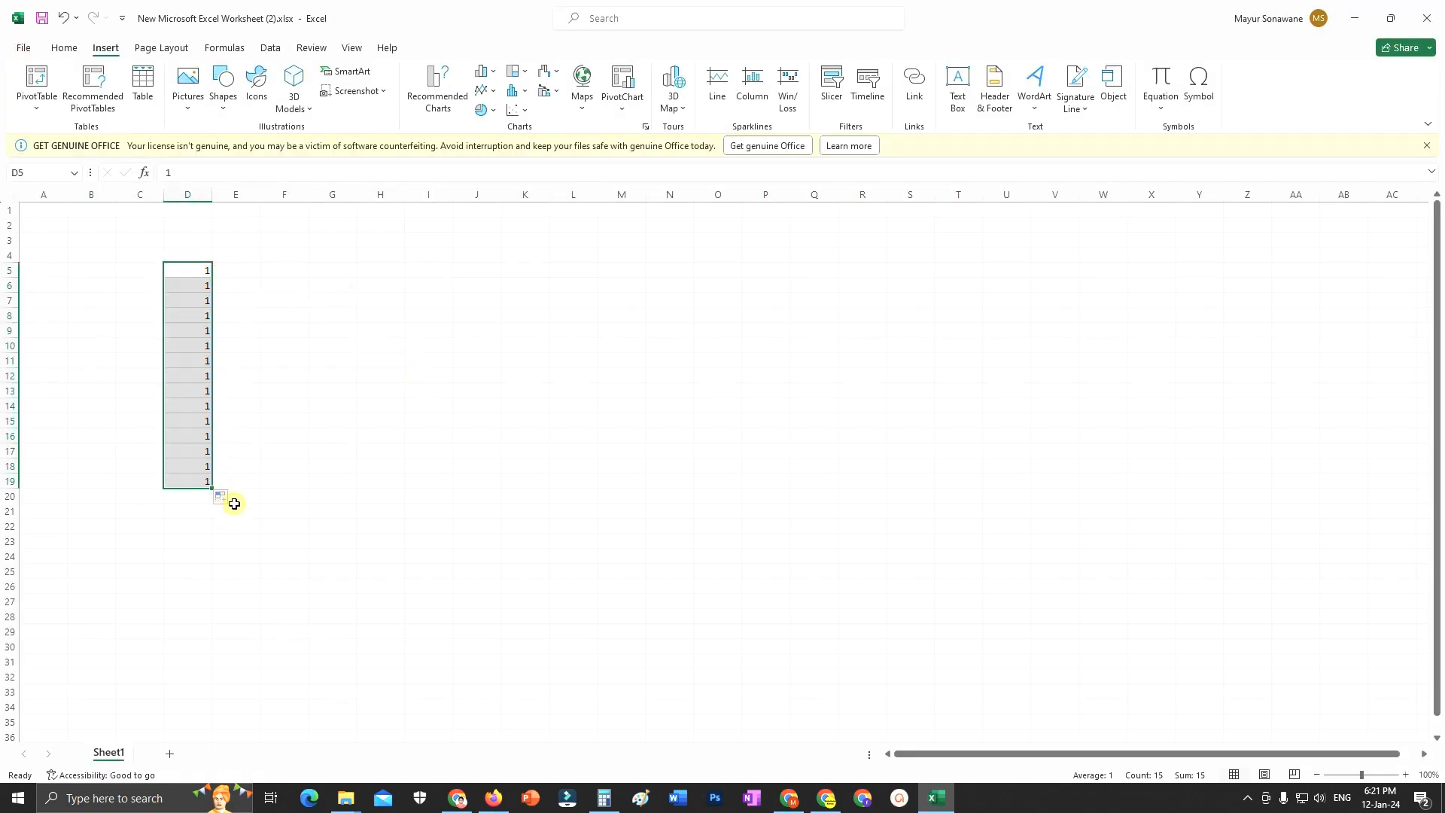
{"action": "left_click", "coordinate": [220, 497]}
{"action": "left_click", "coordinate": [173, 513]}
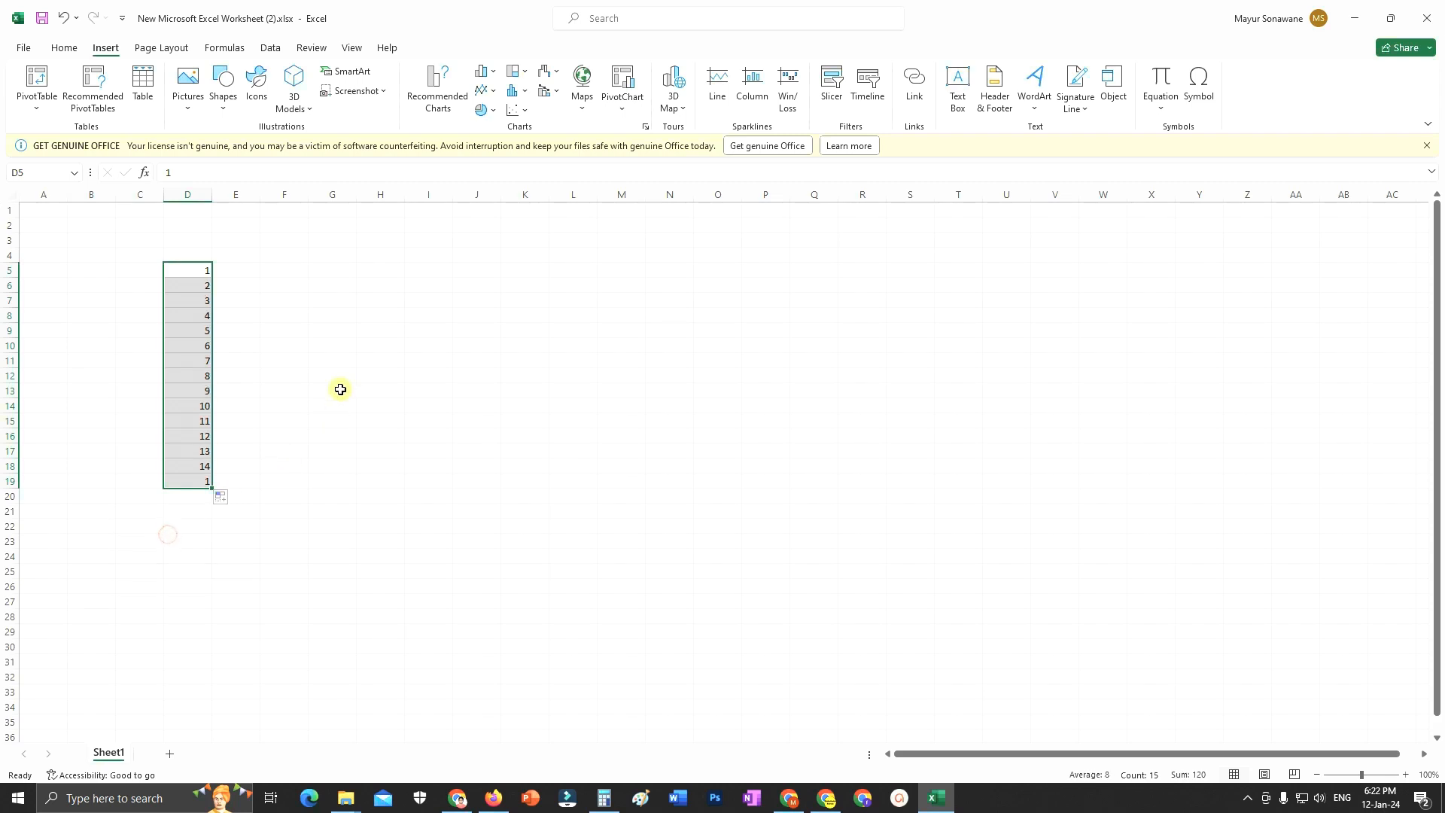
{"action": "left_click", "coordinate": [332, 344]}
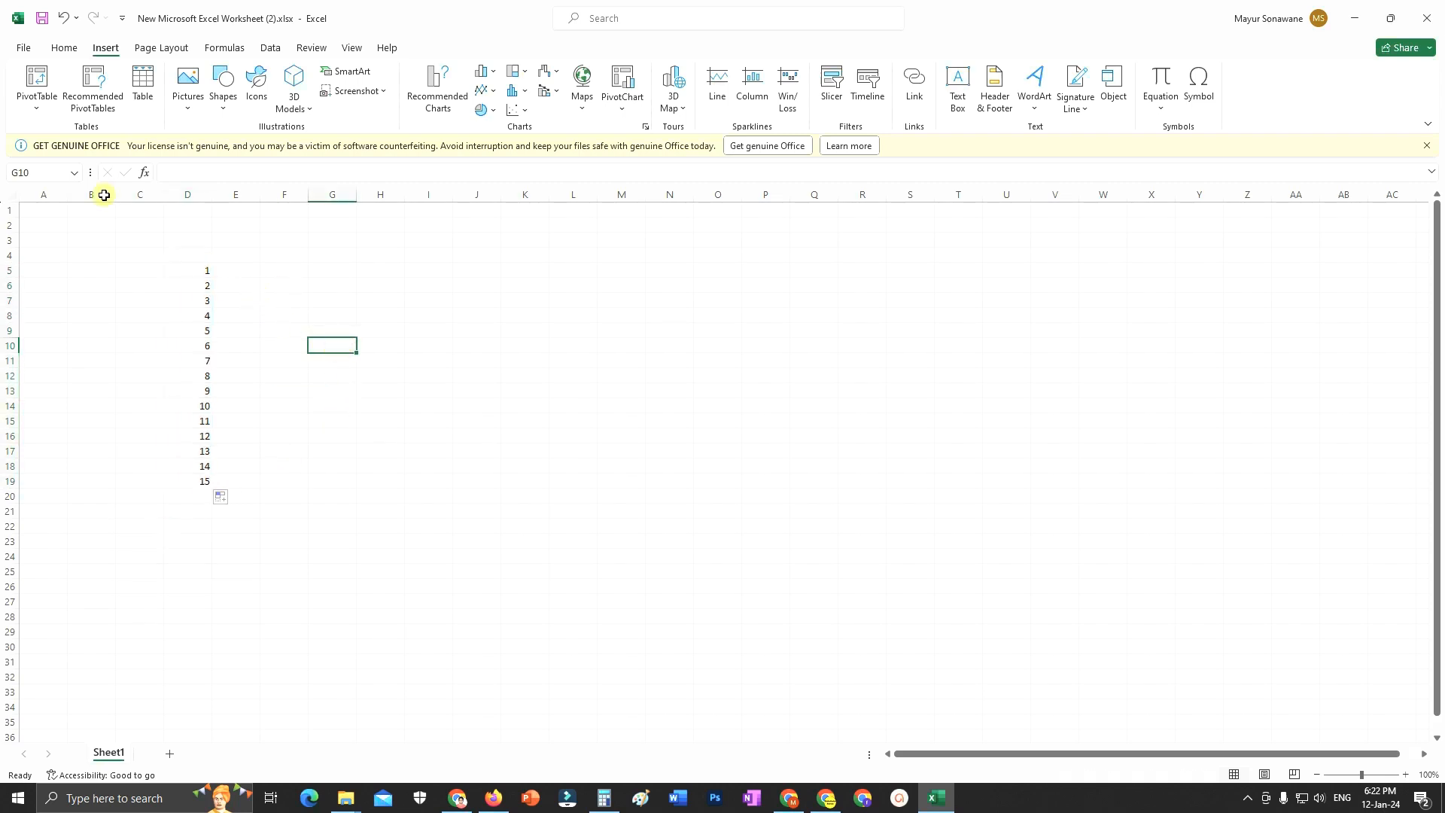
Step: Show the Save As locations, browse to the Save As dialog and cancel it without saving
{"action": "left_click", "coordinate": [24, 47]}
{"action": "left_click", "coordinate": [52, 278]}
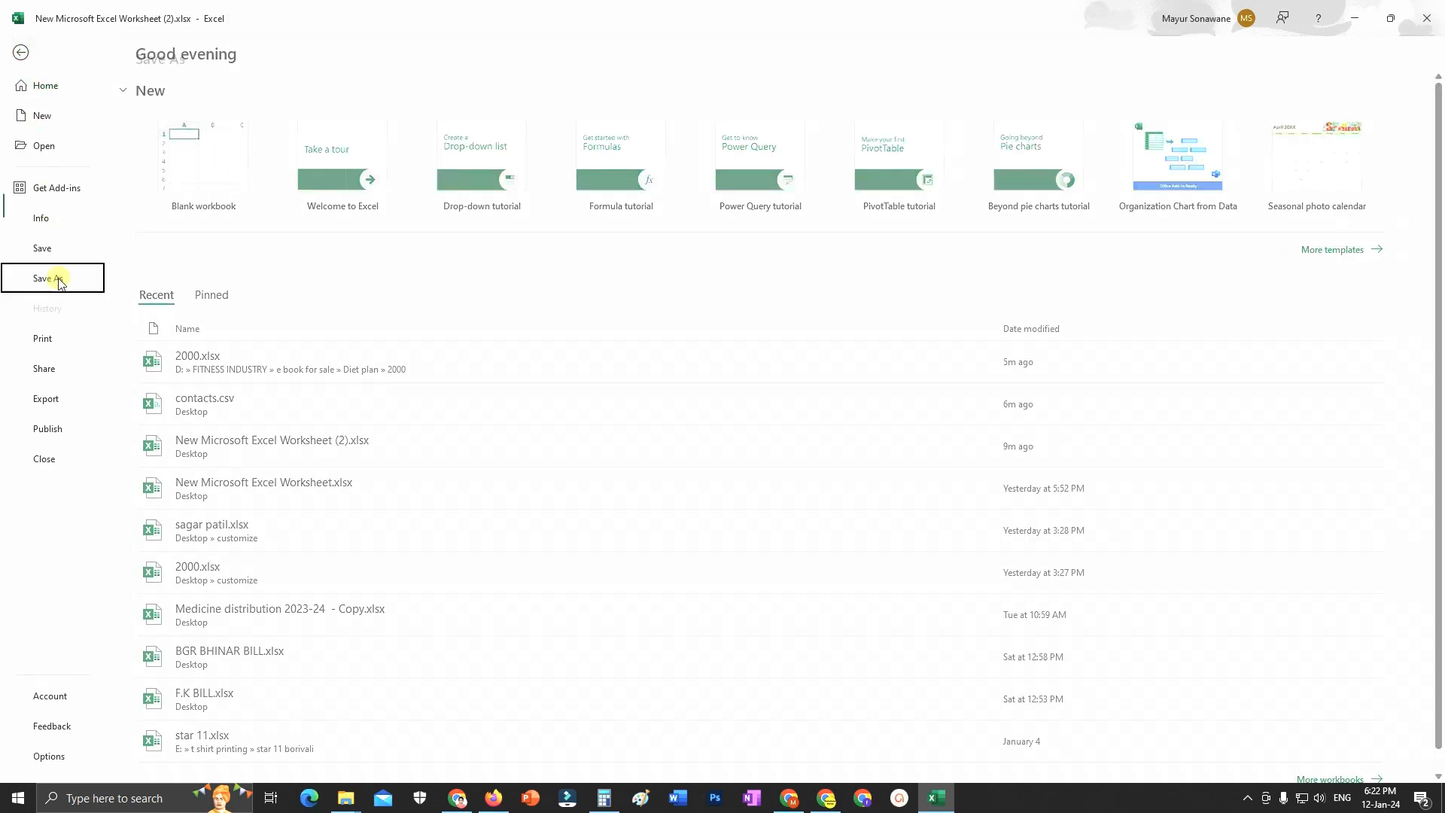
{"action": "left_click", "coordinate": [242, 300]}
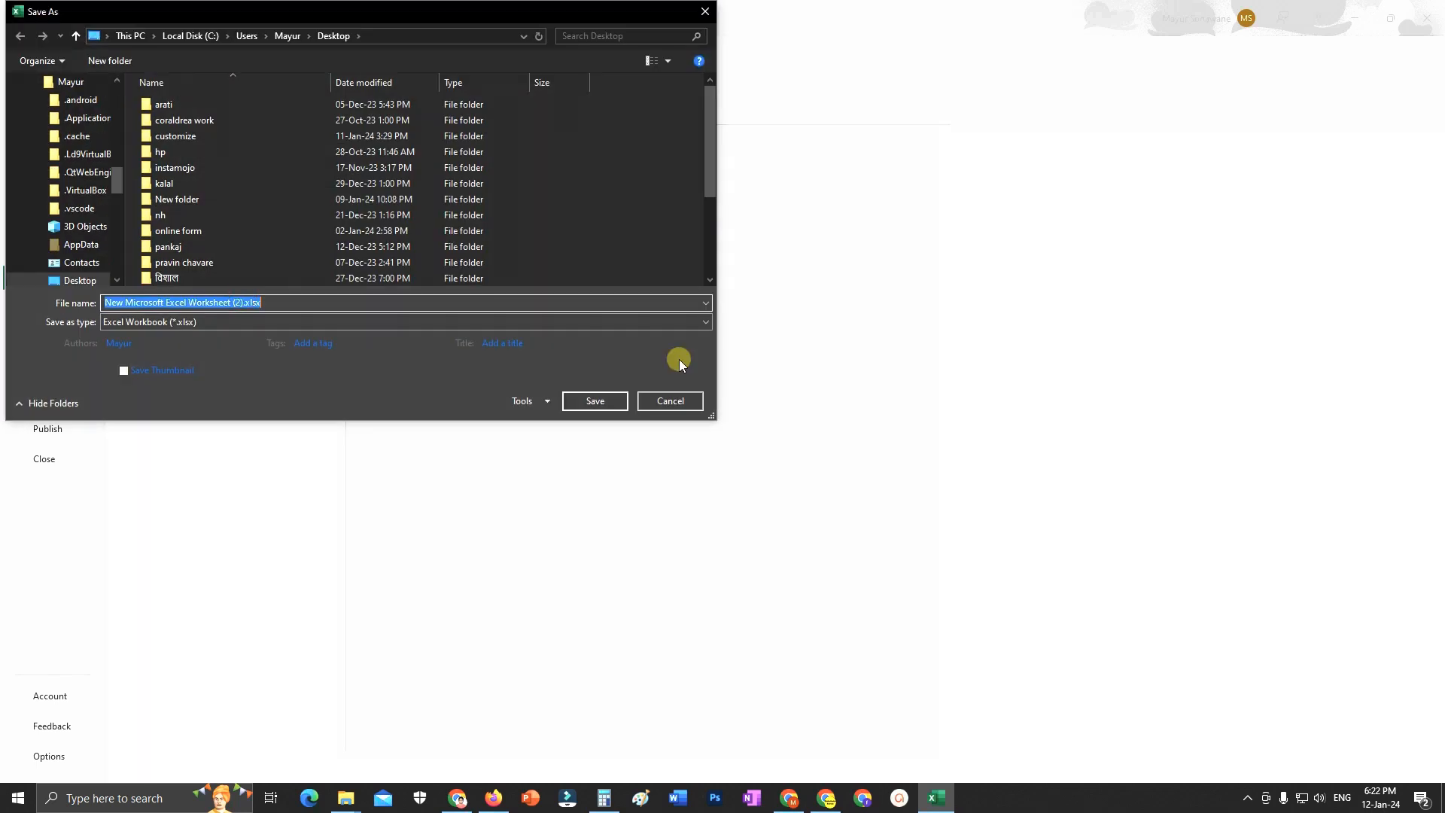
{"action": "left_click", "coordinate": [664, 397]}
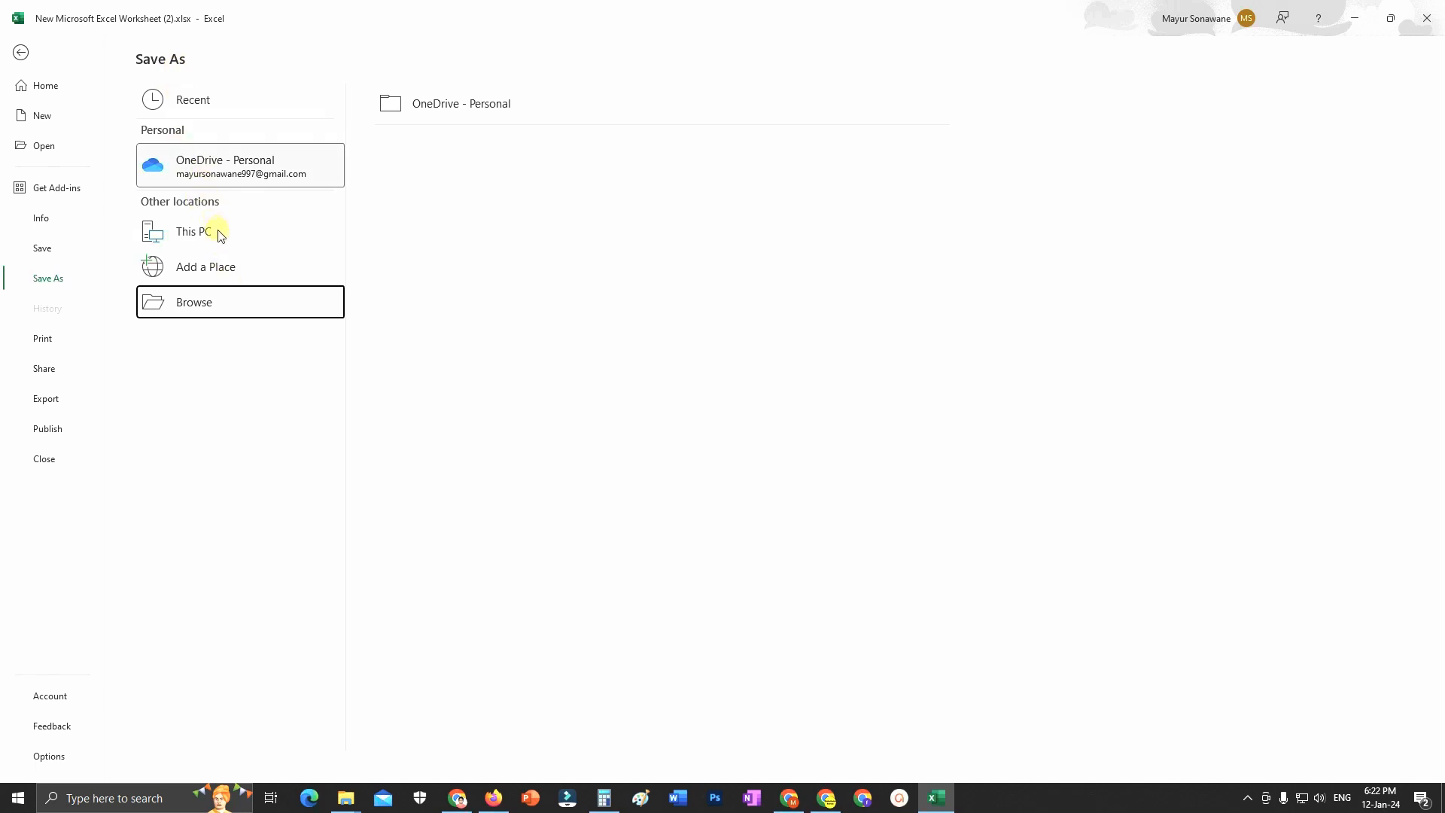
Step: Examine the Desktop folder and the available file types in the Save As dialog, cancel it, and show the Account page
{"action": "left_click", "coordinate": [217, 309]}
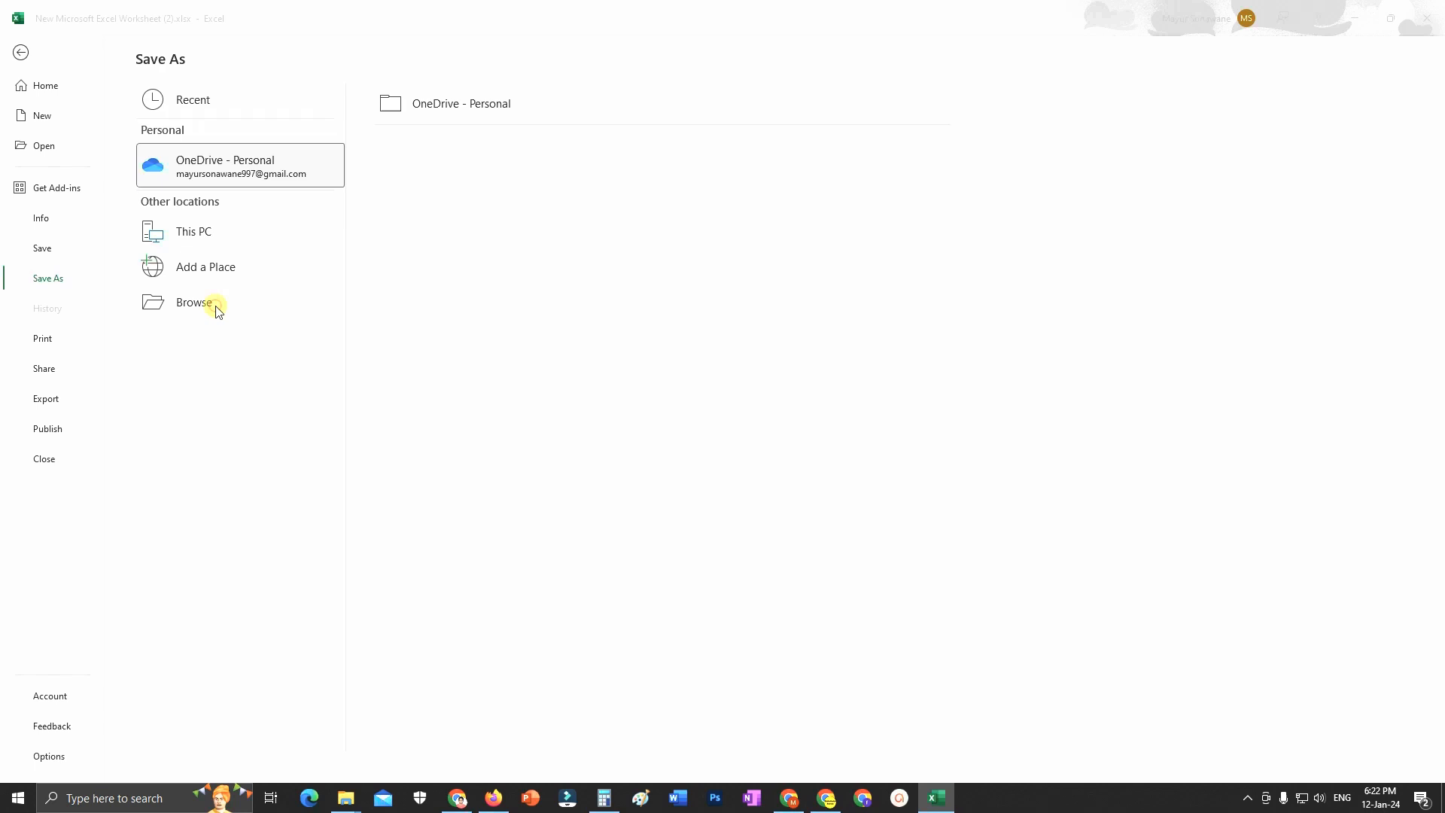
{"action": "left_click_drag", "start_coordinate": [118, 180], "coordinate": [118, 101]}
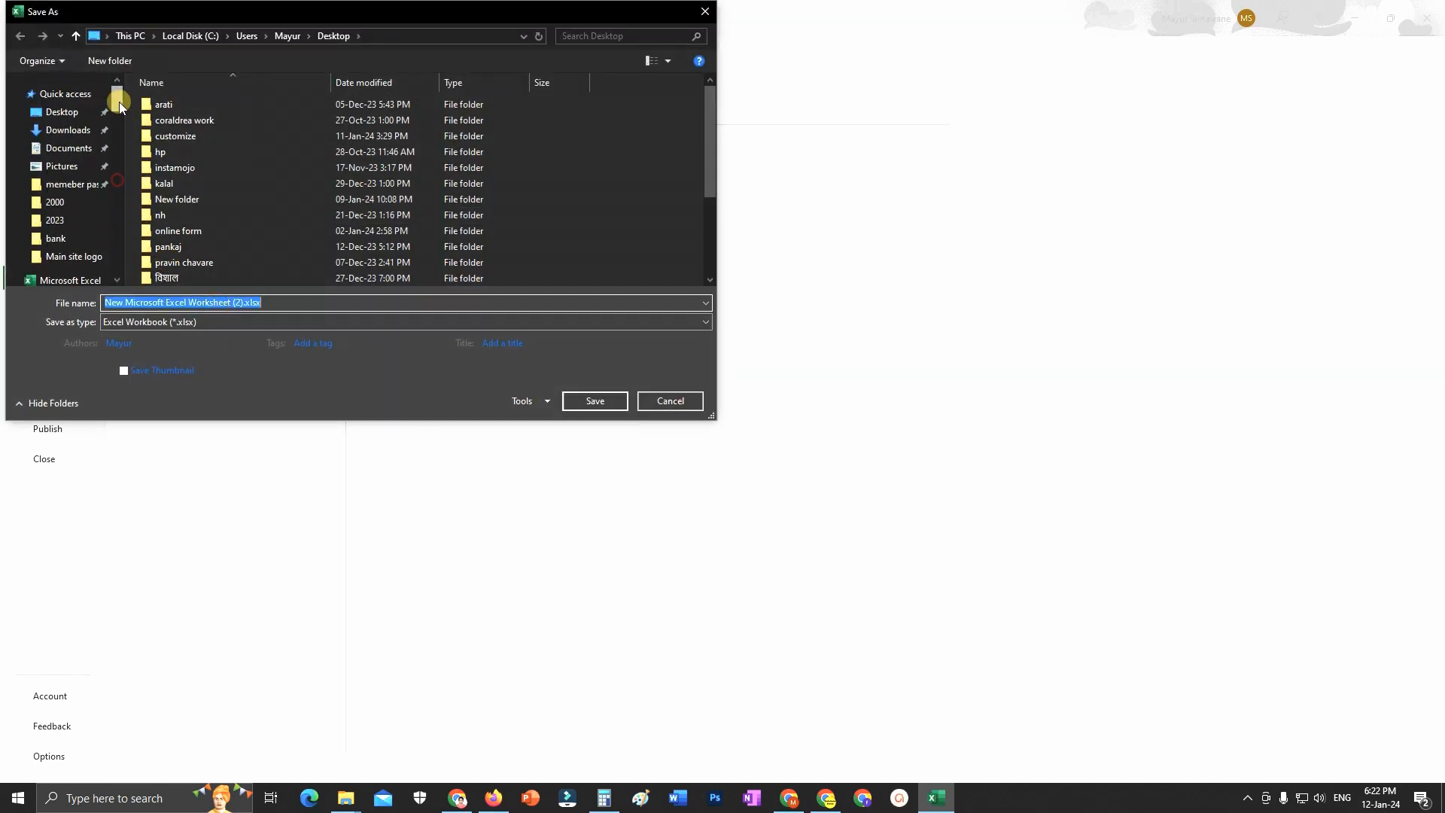
{"action": "left_click", "coordinate": [65, 110]}
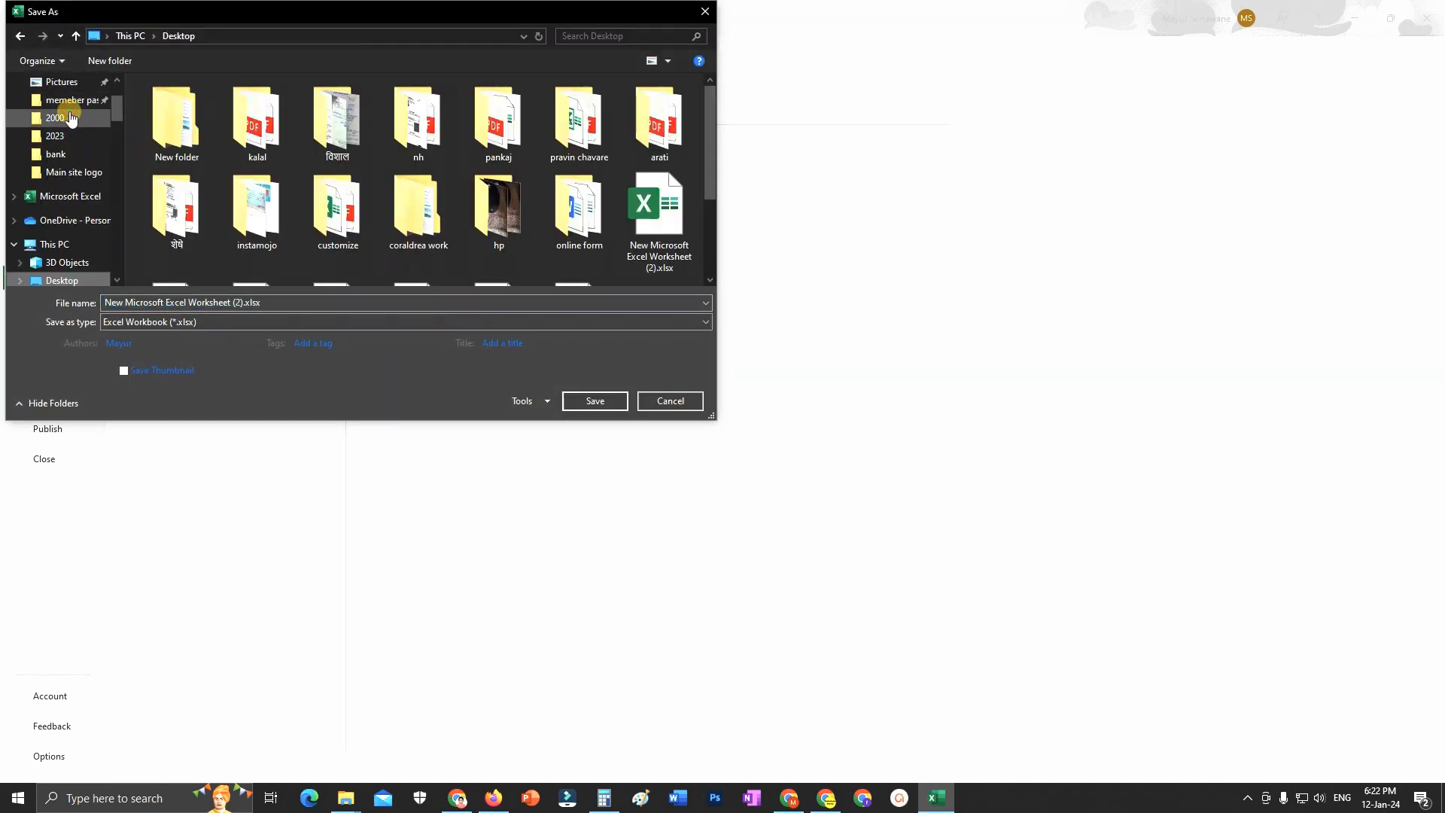
{"action": "left_click", "coordinate": [228, 321]}
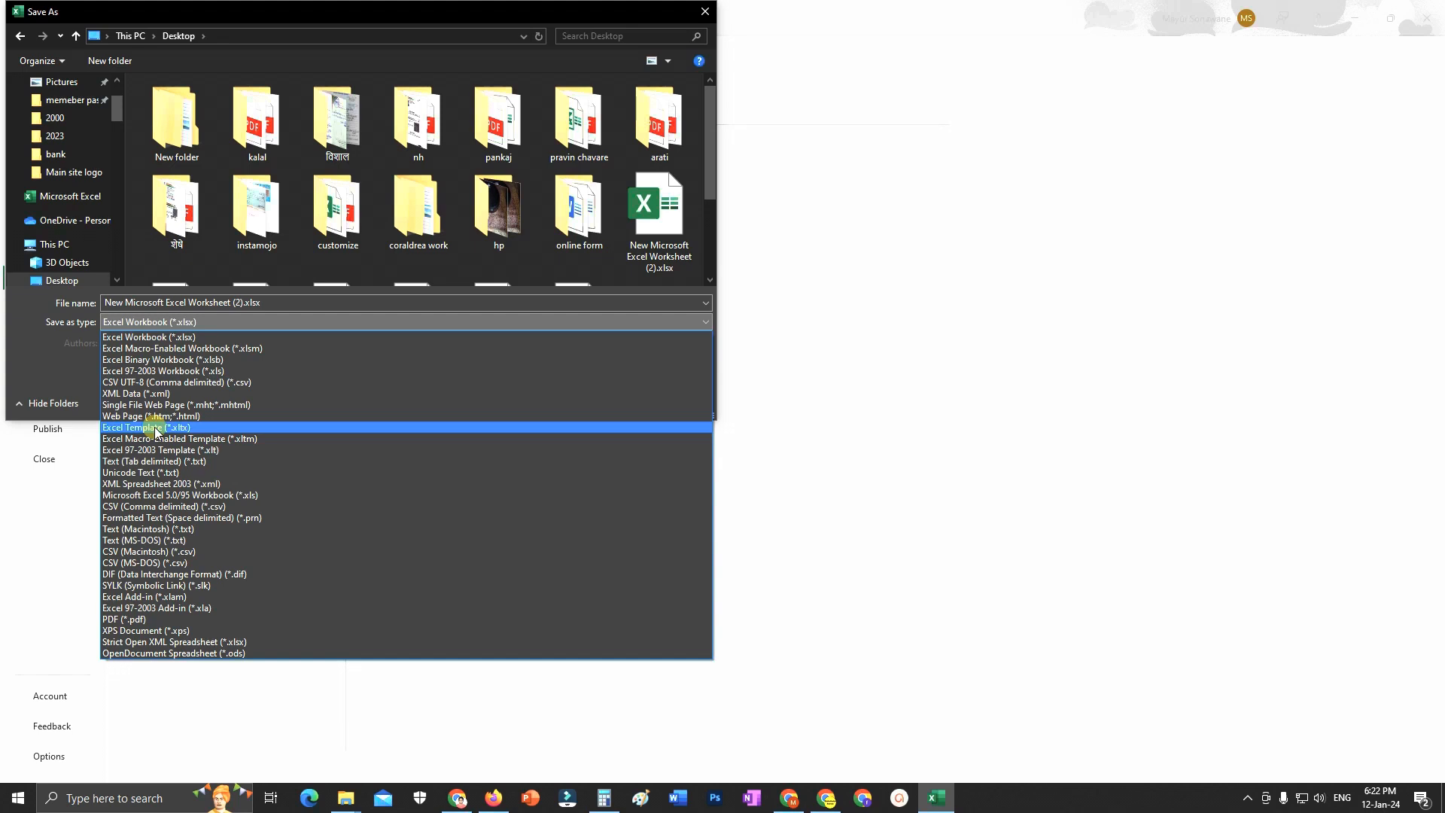
{"action": "left_click", "coordinate": [705, 11]}
{"action": "left_click", "coordinate": [687, 407]}
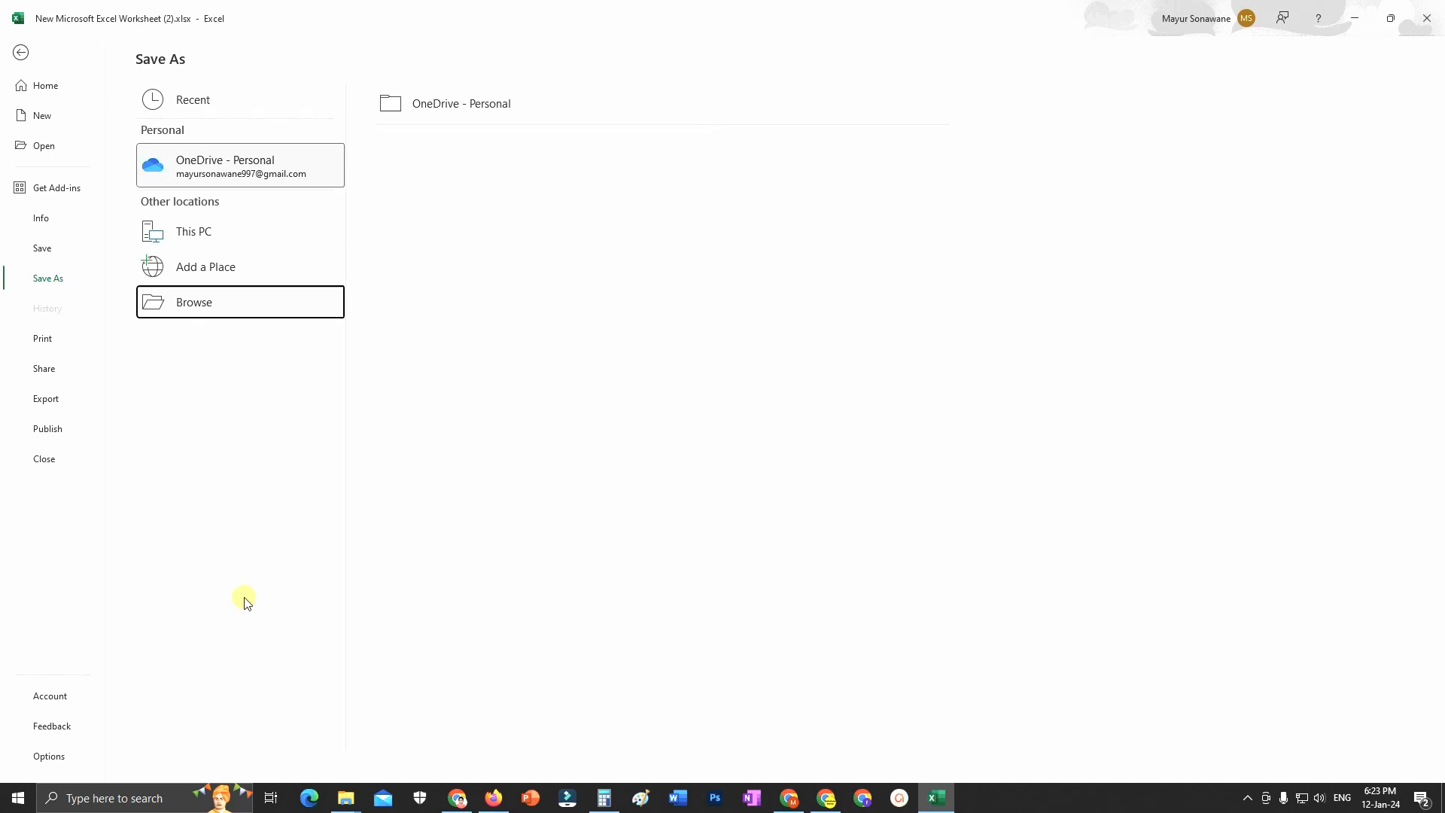
{"action": "left_click", "coordinate": [44, 696]}
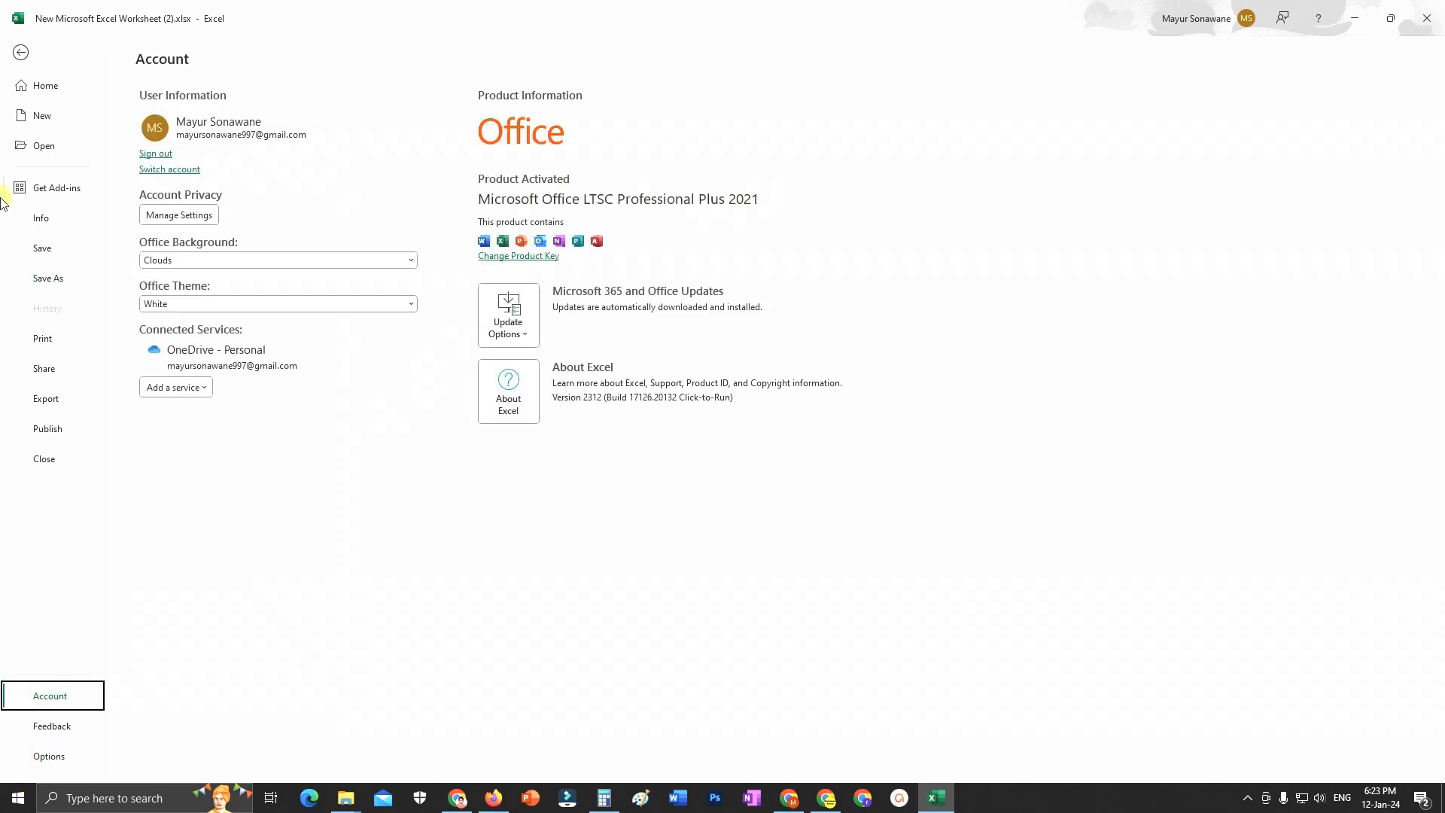
Step: Browse to the Save As dialog again and set the file type to Excel 97-2003 Template (*.xlt)
{"action": "left_click", "coordinate": [46, 278]}
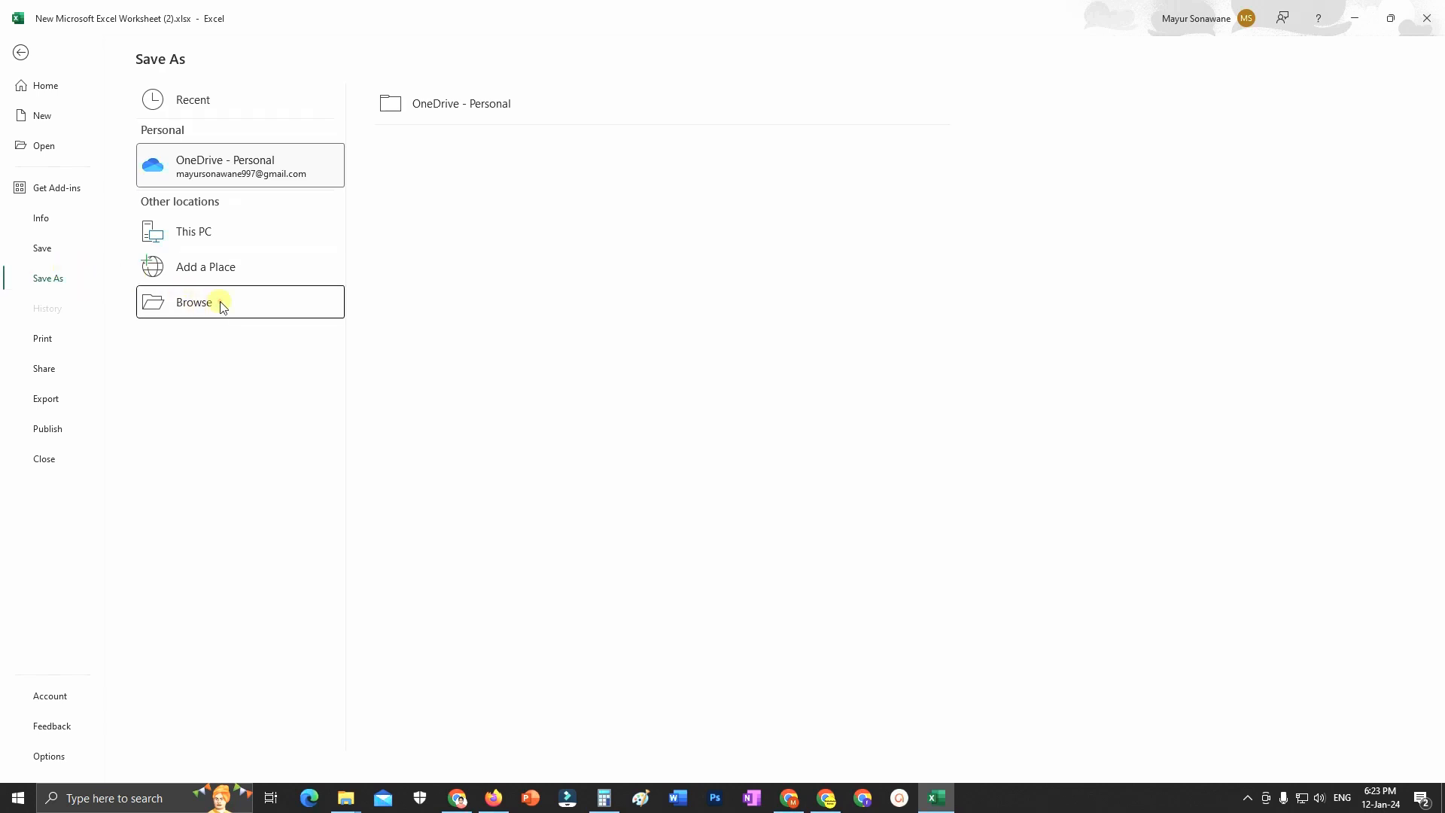
{"action": "left_click", "coordinate": [219, 302]}
{"action": "left_click", "coordinate": [161, 321]}
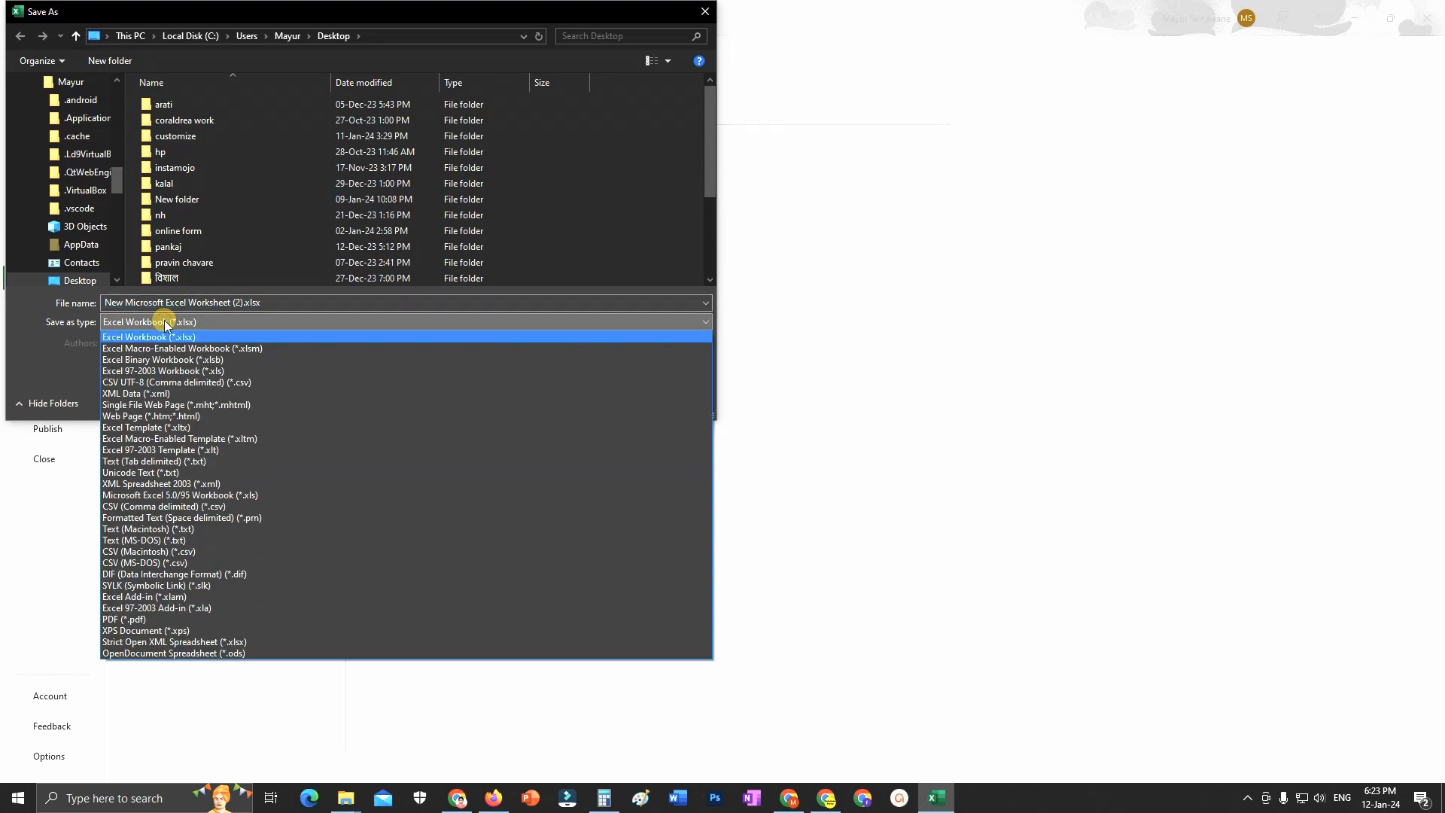
{"action": "left_click", "coordinate": [171, 450]}
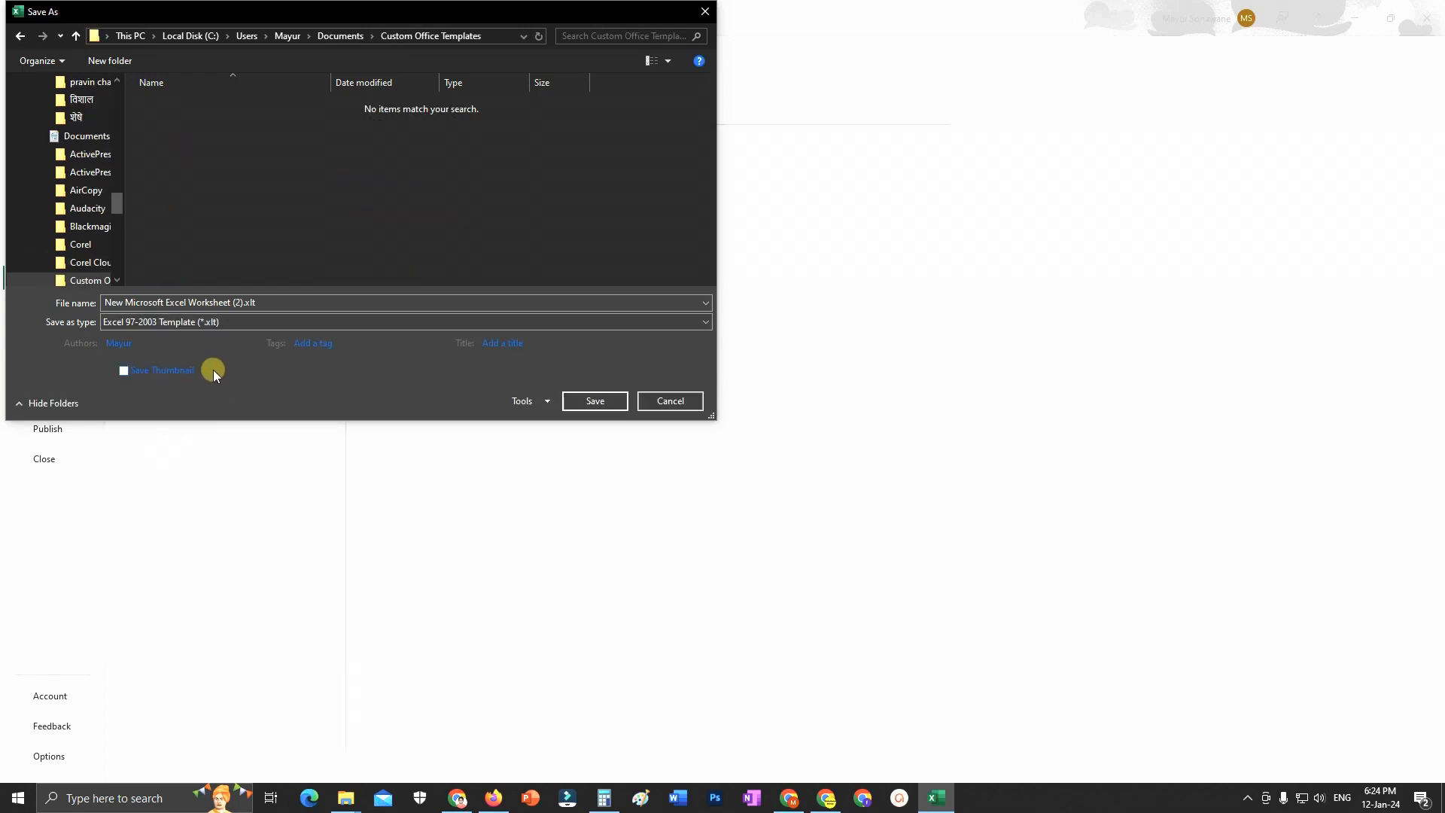
Step: Save the workbook as a PDF named 123 in the Desktop folder
{"action": "left_click", "coordinate": [214, 322]}
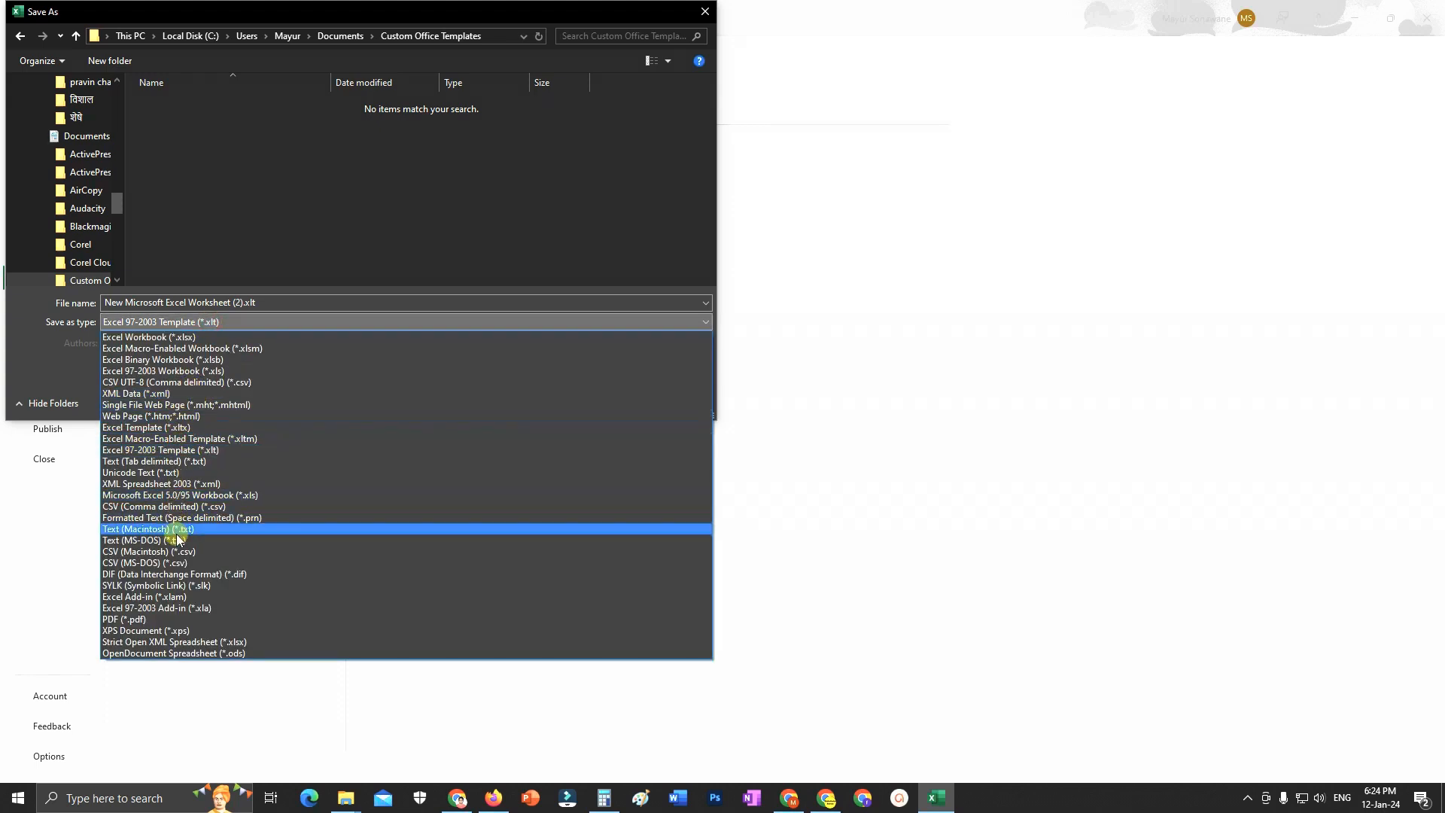
{"action": "left_click", "coordinate": [162, 620]}
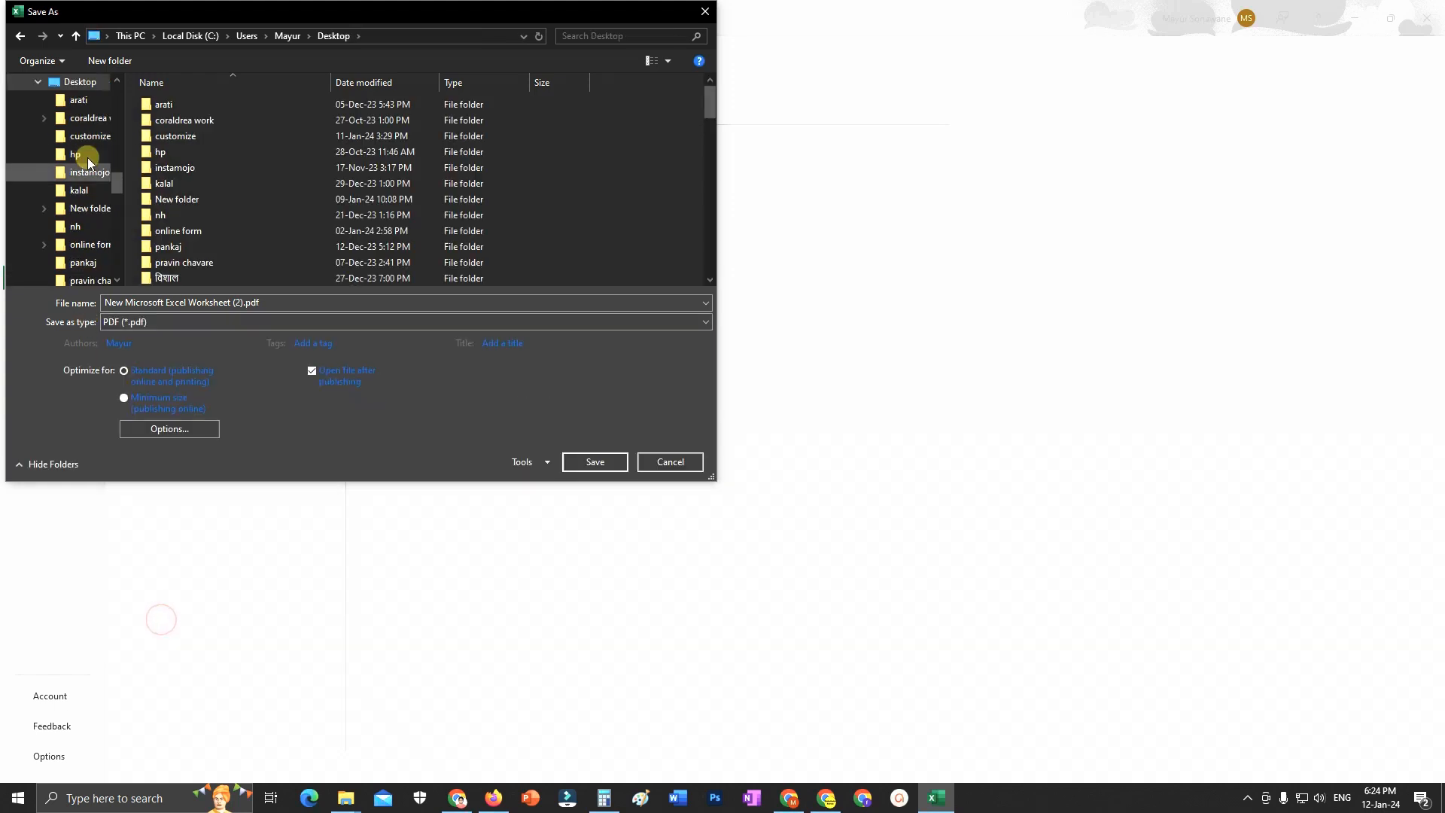
{"action": "left_click_drag", "start_coordinate": [116, 179], "coordinate": [121, 82]}
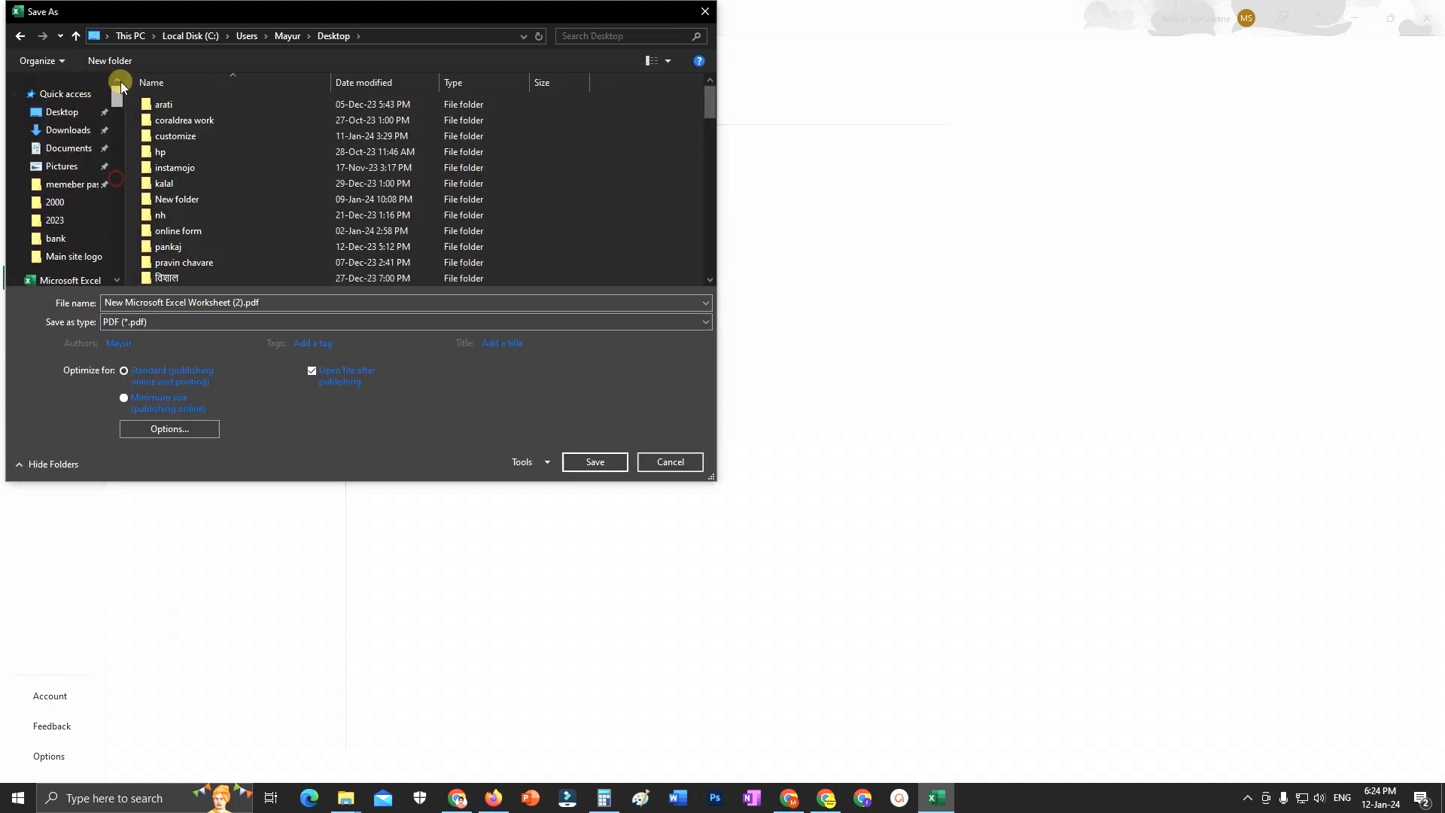
{"action": "left_click", "coordinate": [62, 112]}
{"action": "left_click", "coordinate": [145, 302]}
{"action": "type", "text": "123"}
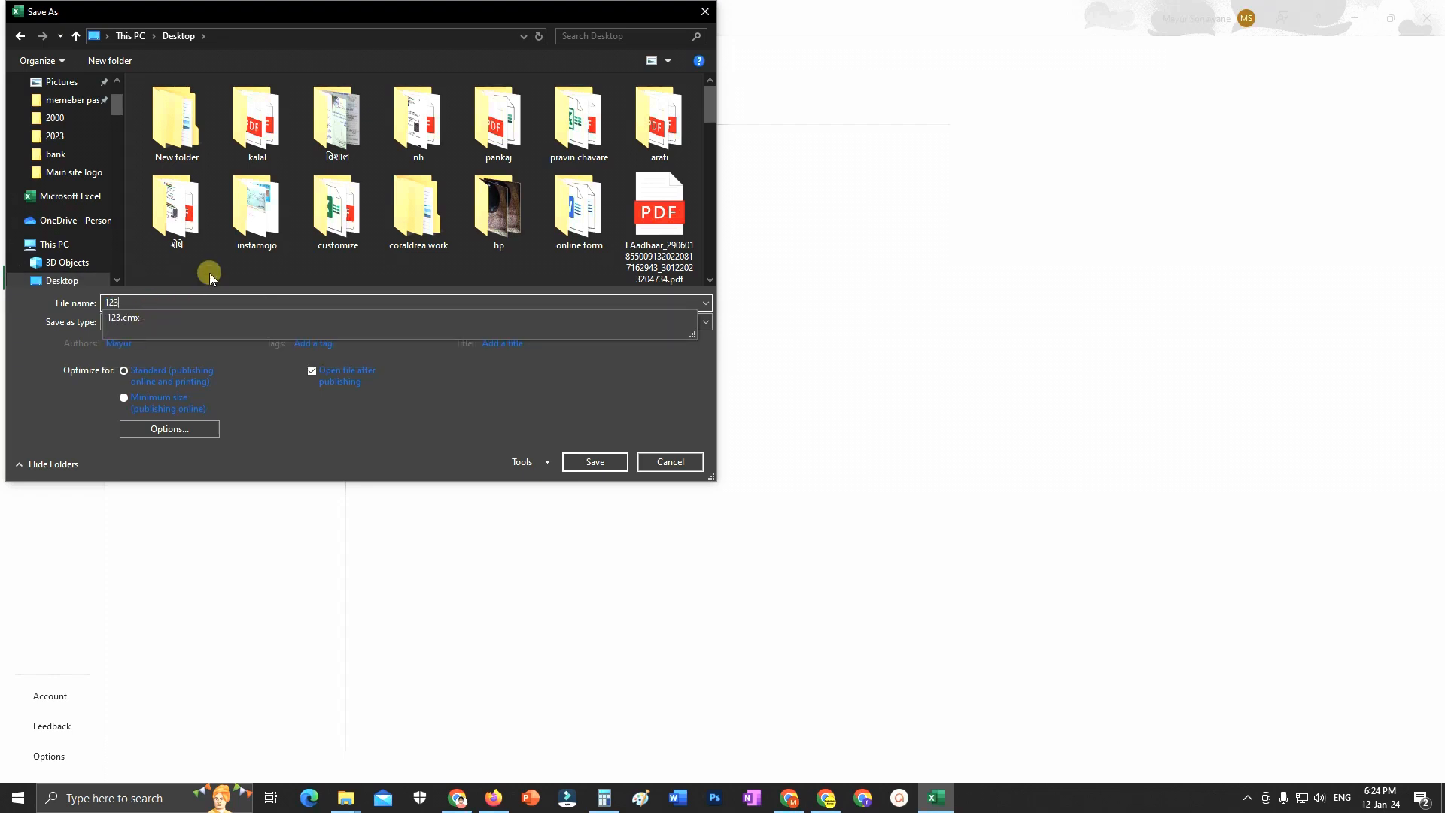
{"action": "left_click", "coordinate": [606, 462]}
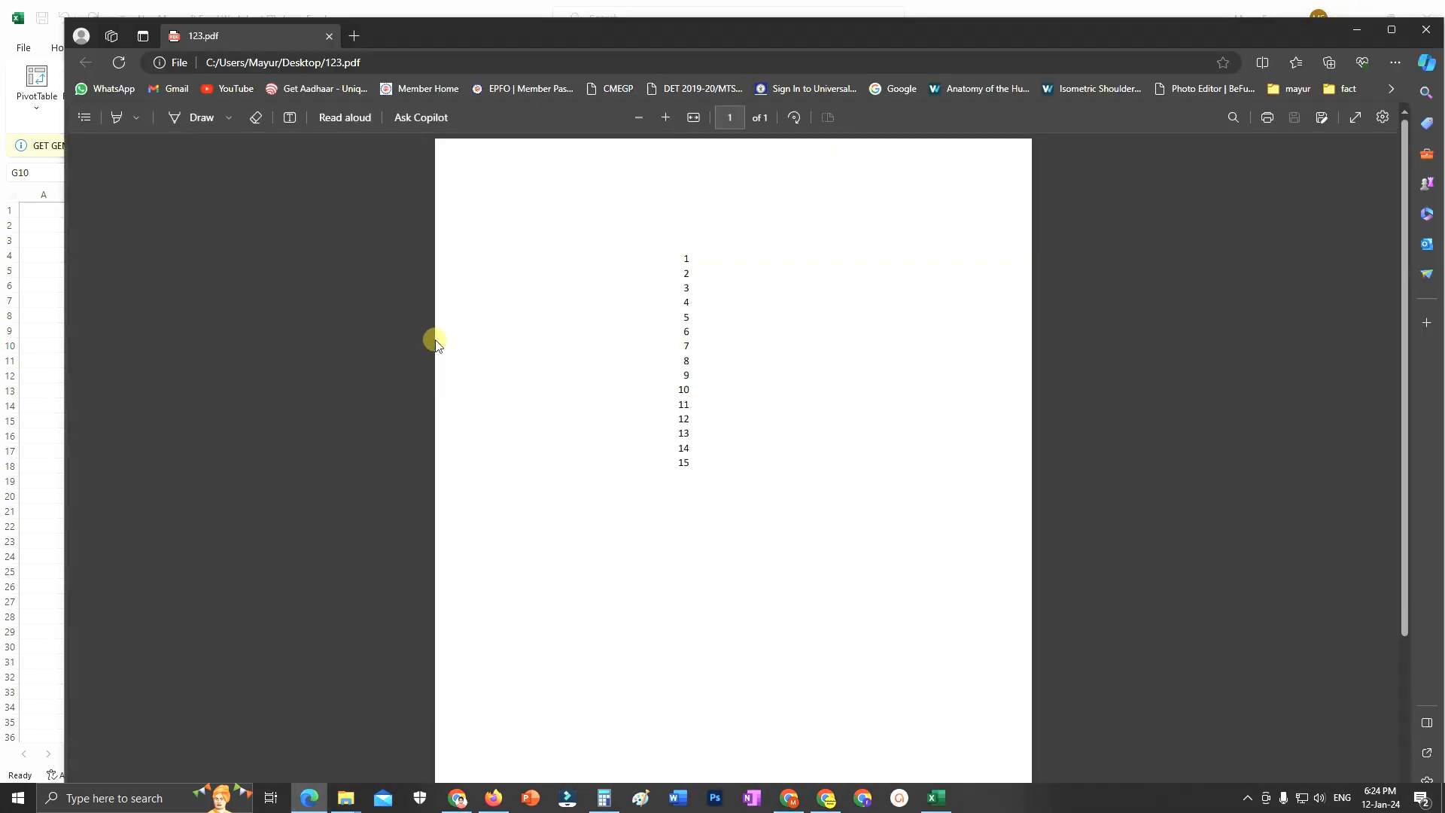
Step: Look through the published 123.pdf in the browser and close it
{"action": "scroll", "coordinate": [575, 345], "scroll_direction": "down", "scroll_amount": 2}
{"action": "scroll", "coordinate": [575, 345], "scroll_direction": "up", "scroll_amount": 2}
{"action": "left_click", "coordinate": [1426, 28]}
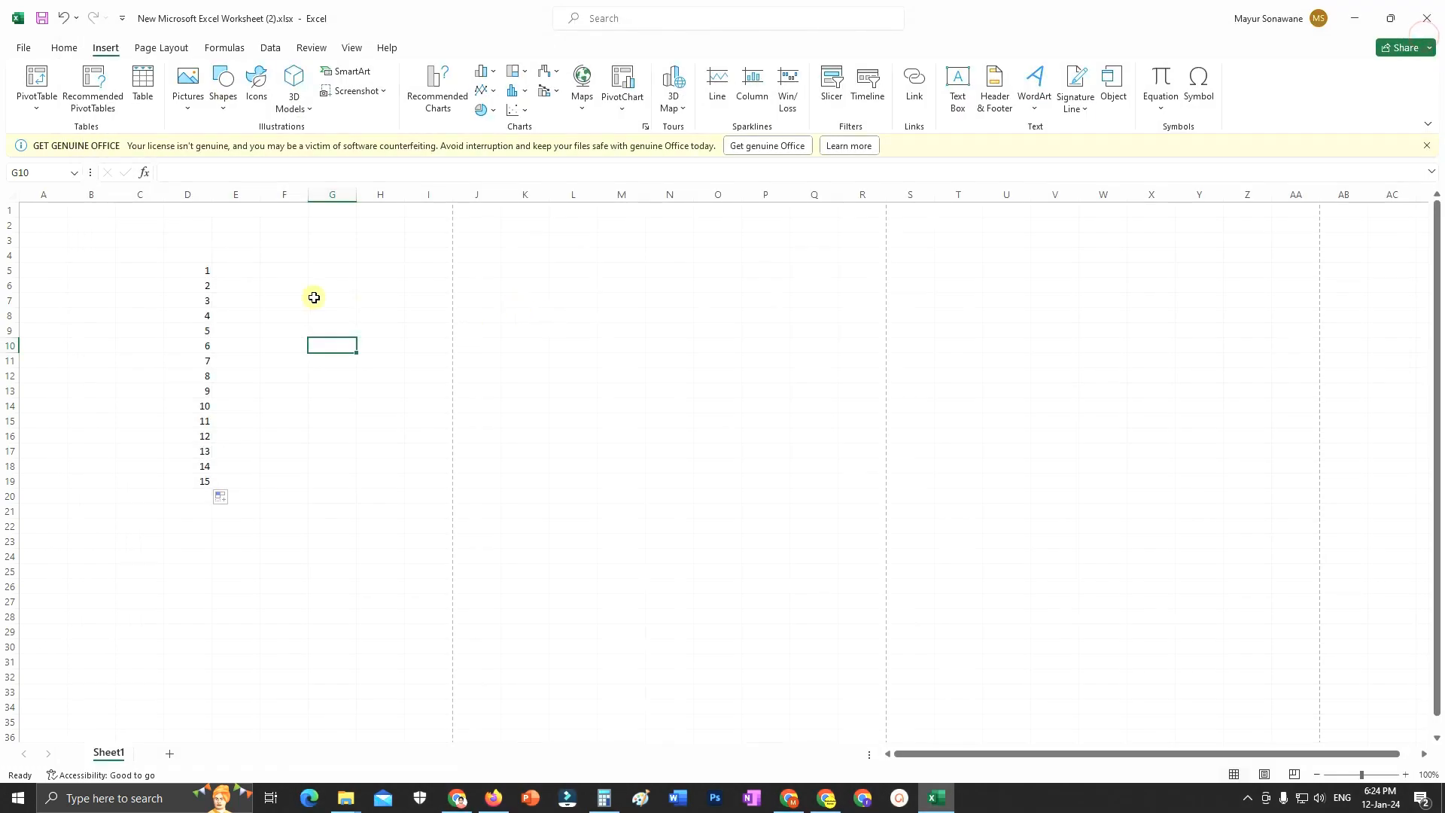
Step: Open the print settings, choose the Kyocera ECOSYS M2040dn KX printer and set it to Print One Sided
{"action": "left_click", "coordinate": [250, 270]}
{"action": "left_click", "coordinate": [15, 49]}
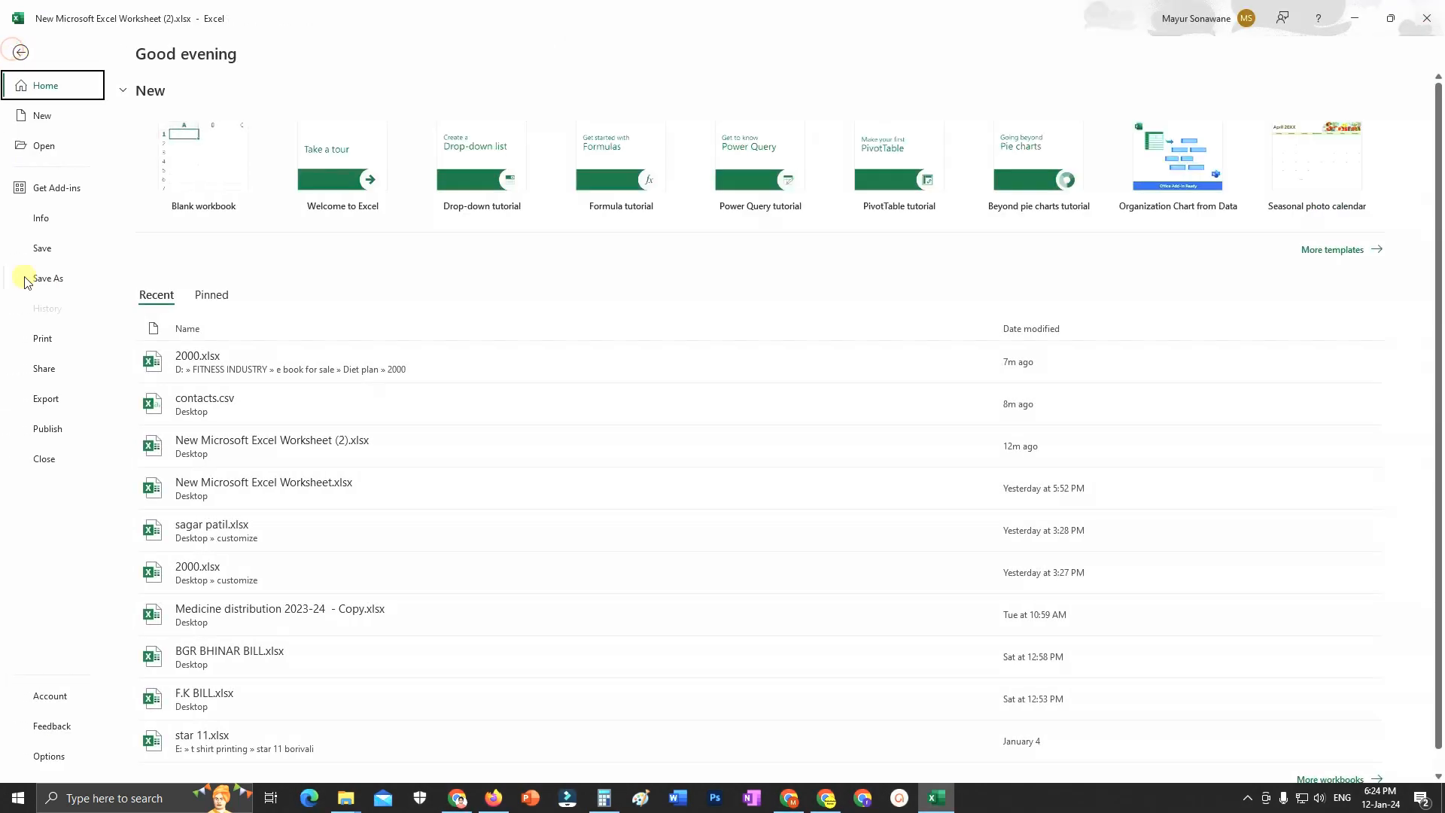
{"action": "left_click", "coordinate": [40, 339]}
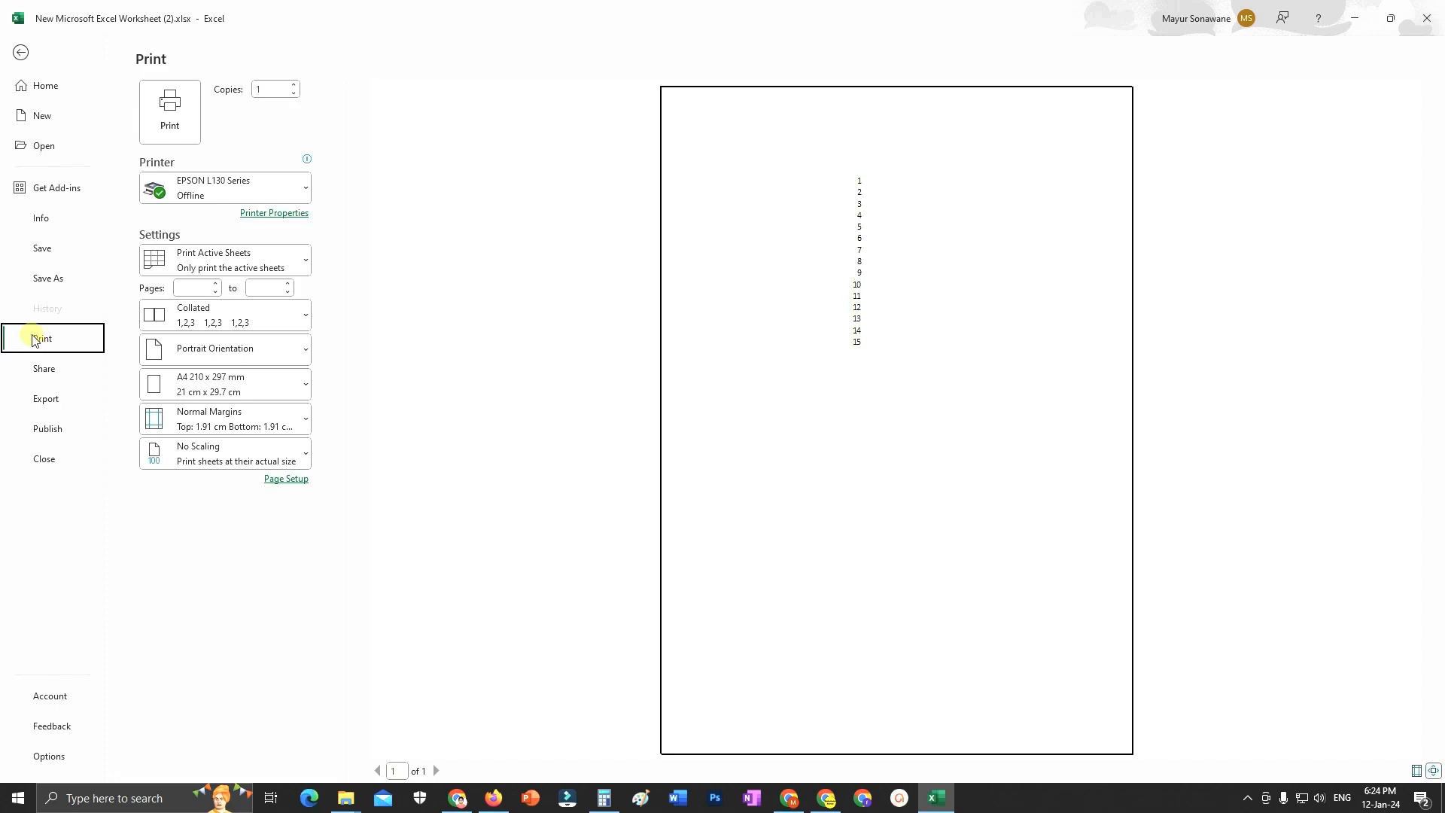
{"action": "left_click", "coordinate": [216, 193]}
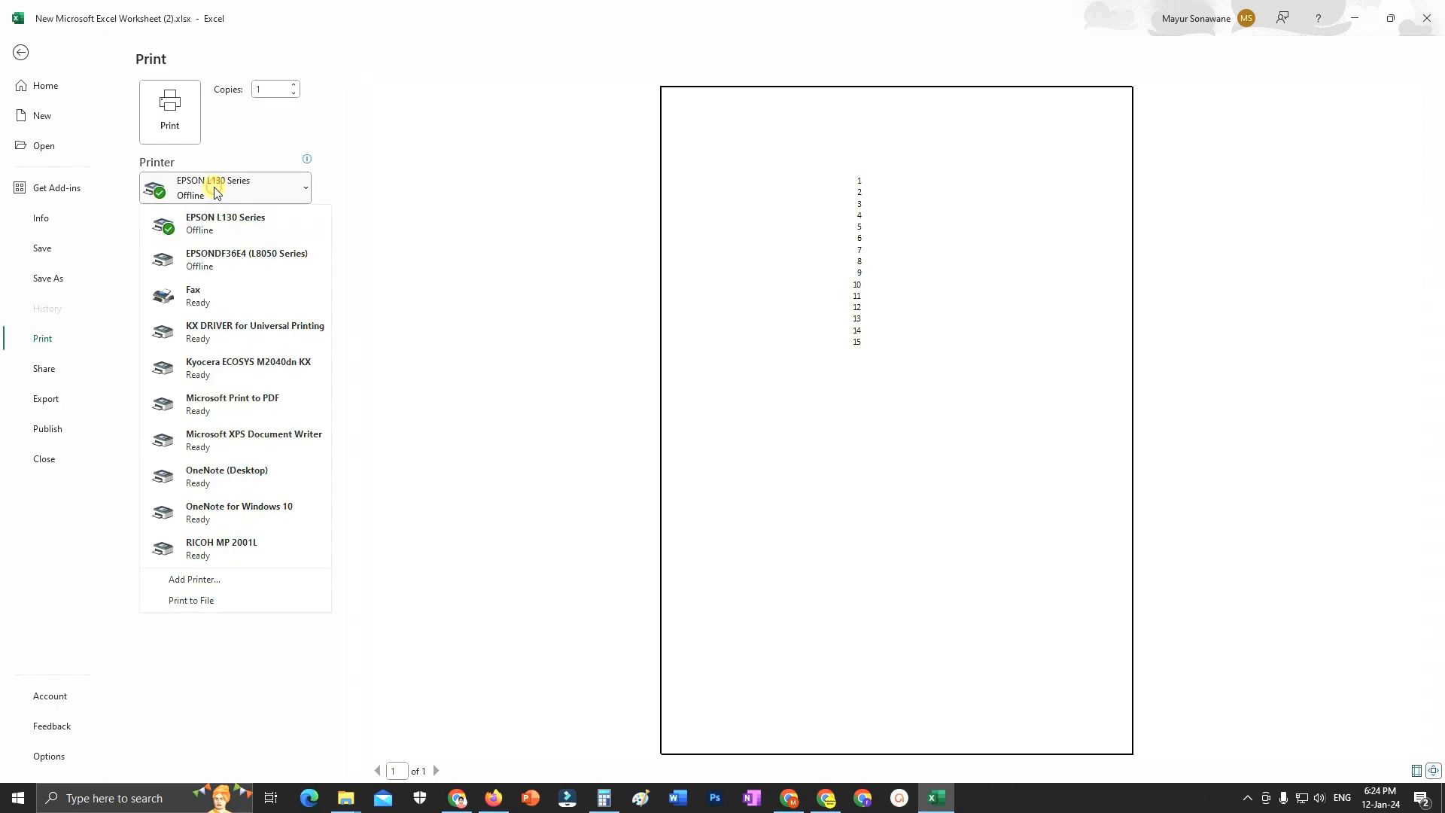
{"action": "left_click", "coordinate": [245, 370]}
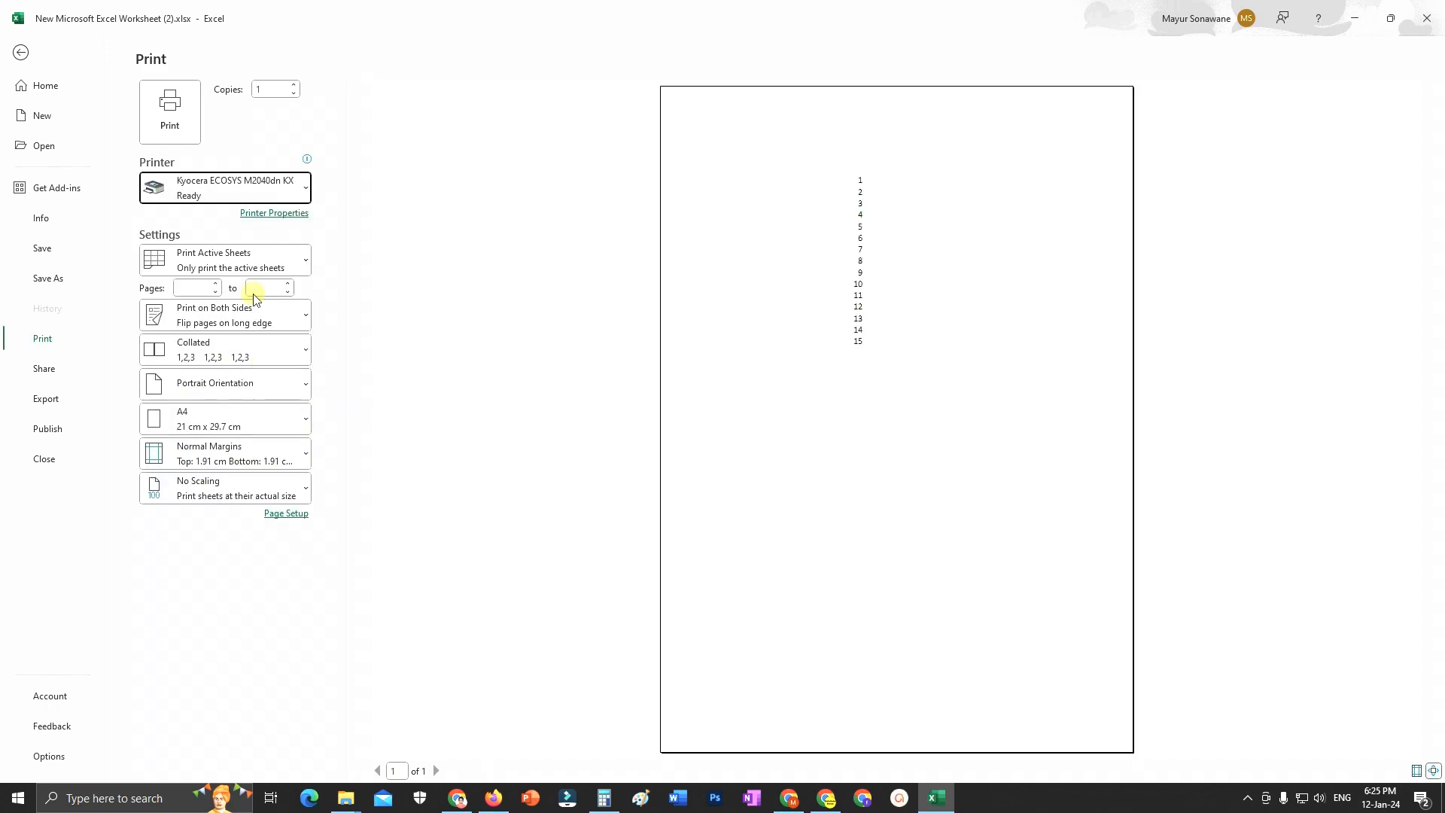
{"action": "left_click", "coordinate": [223, 318]}
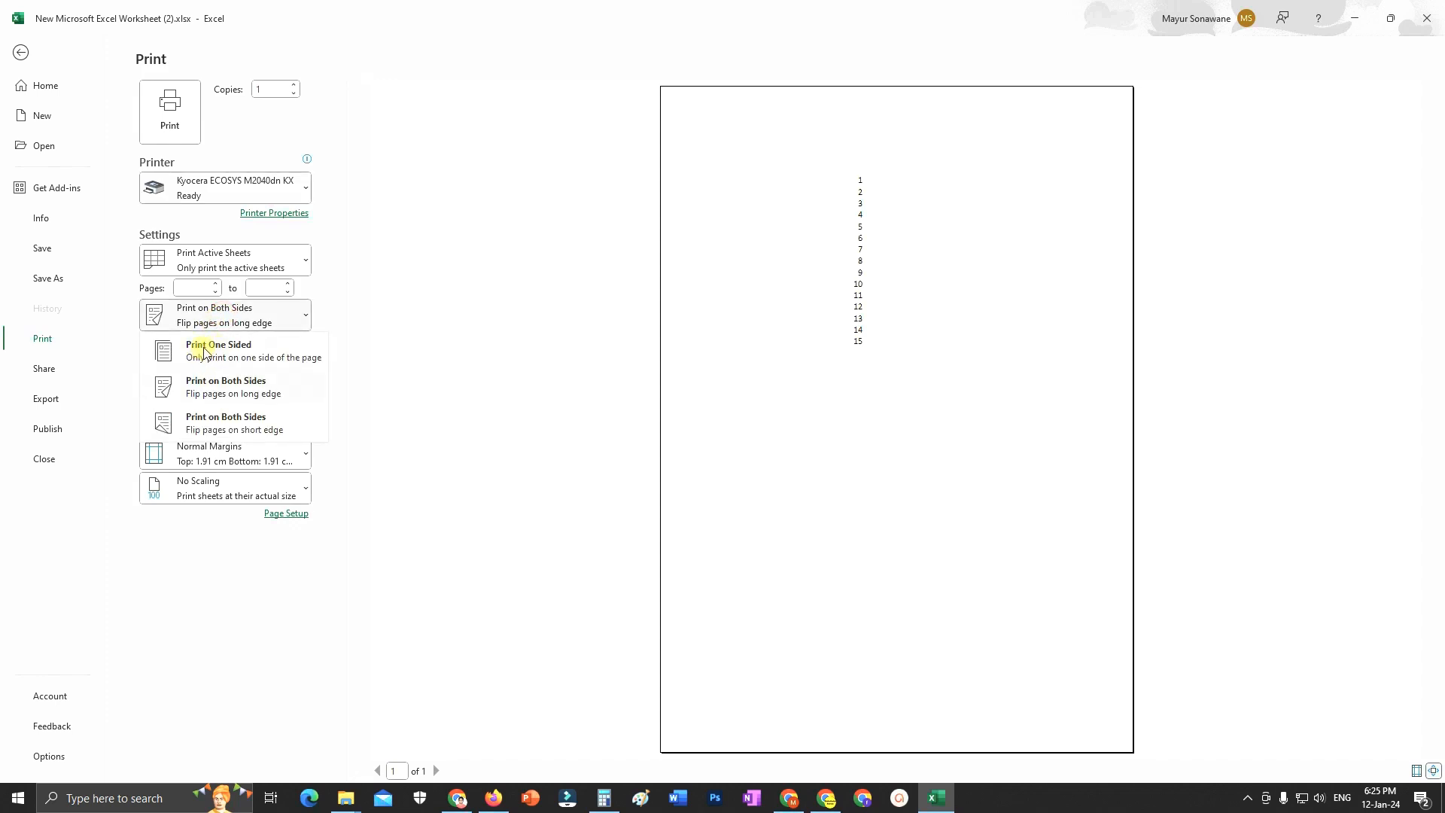
{"action": "left_click", "coordinate": [209, 348]}
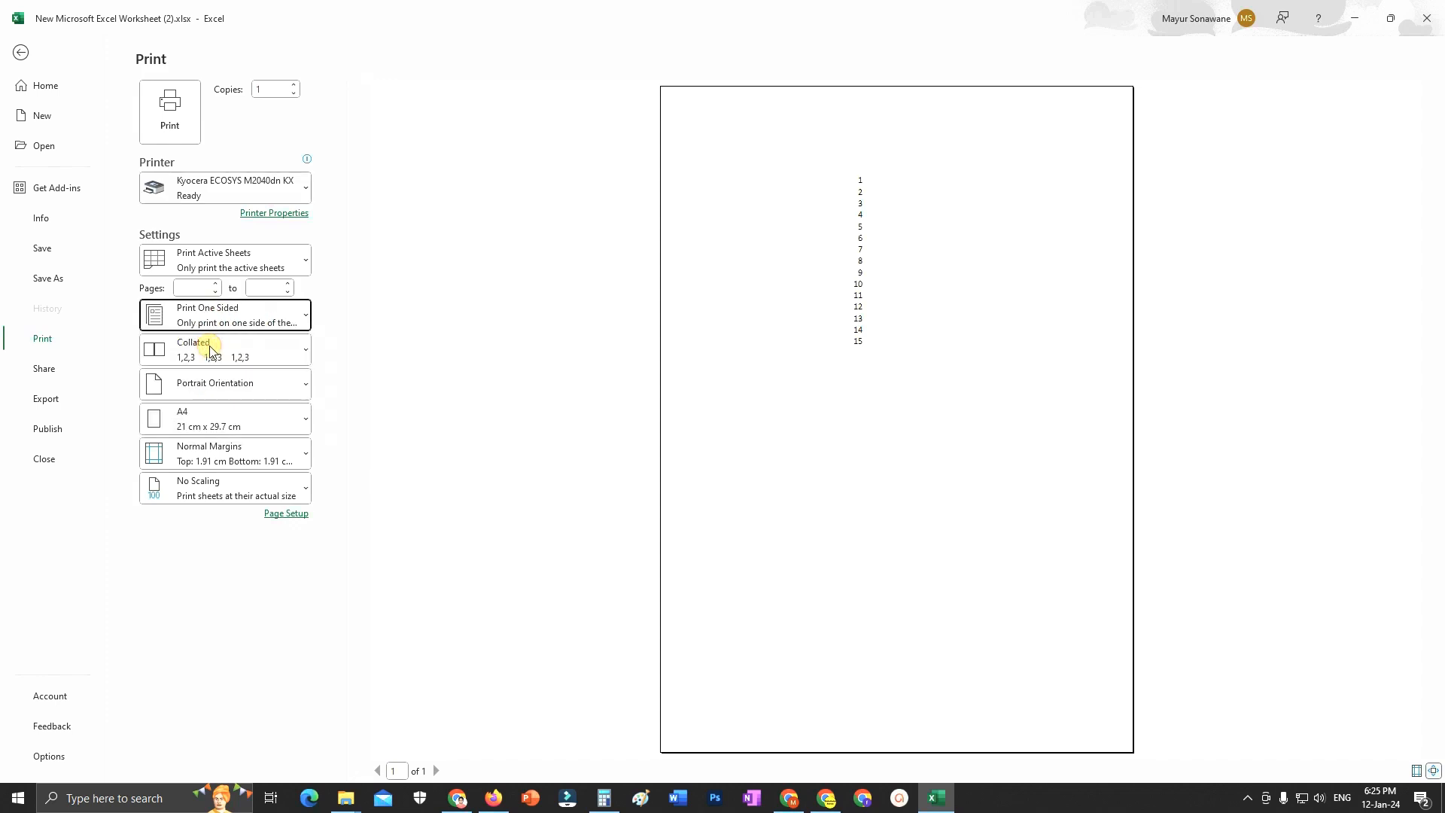
Step: Set the print scaling to Fit Sheet on One Page and check the margin options without changing them
{"action": "left_click", "coordinate": [225, 495]}
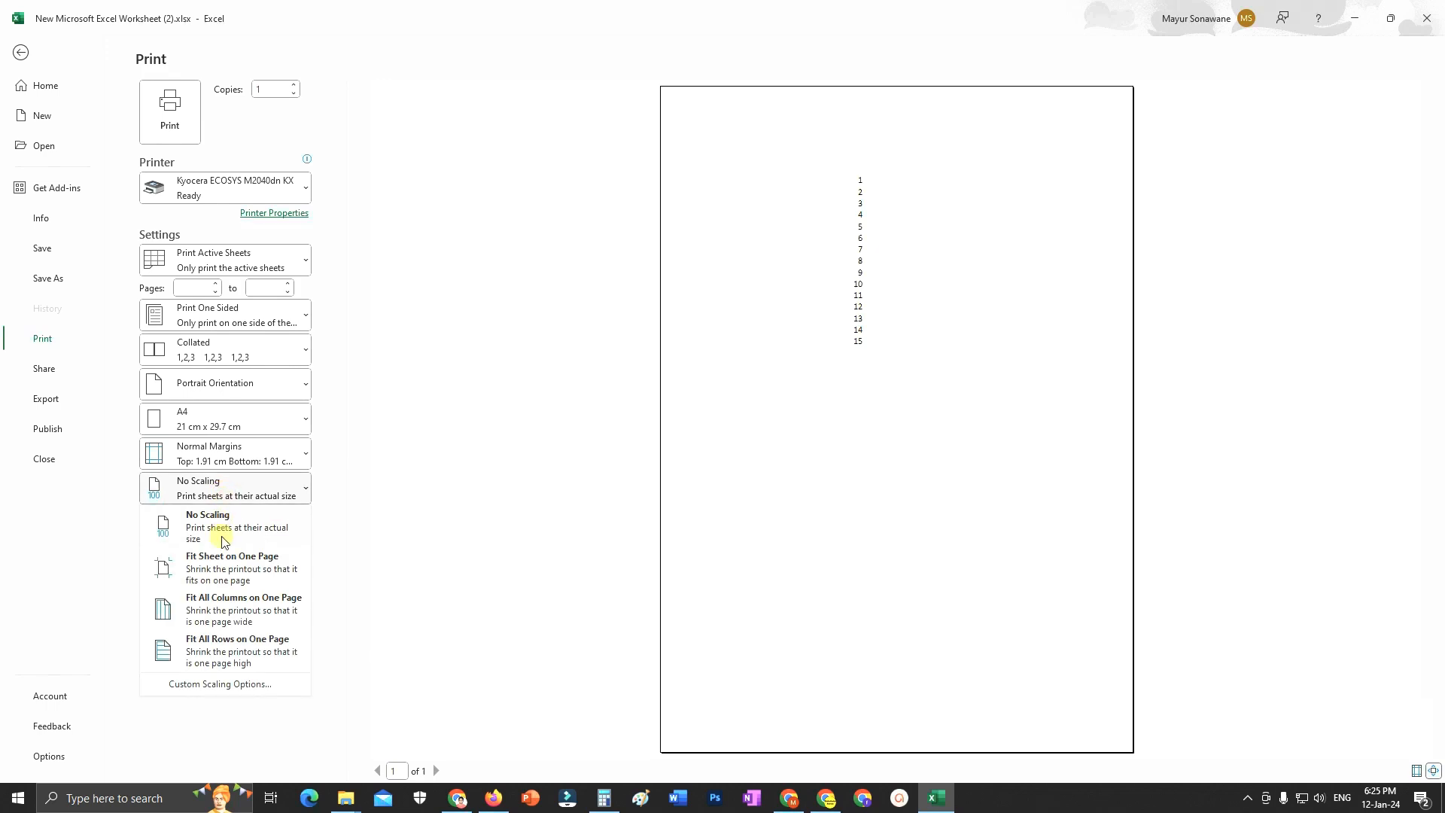
{"action": "left_click", "coordinate": [222, 564]}
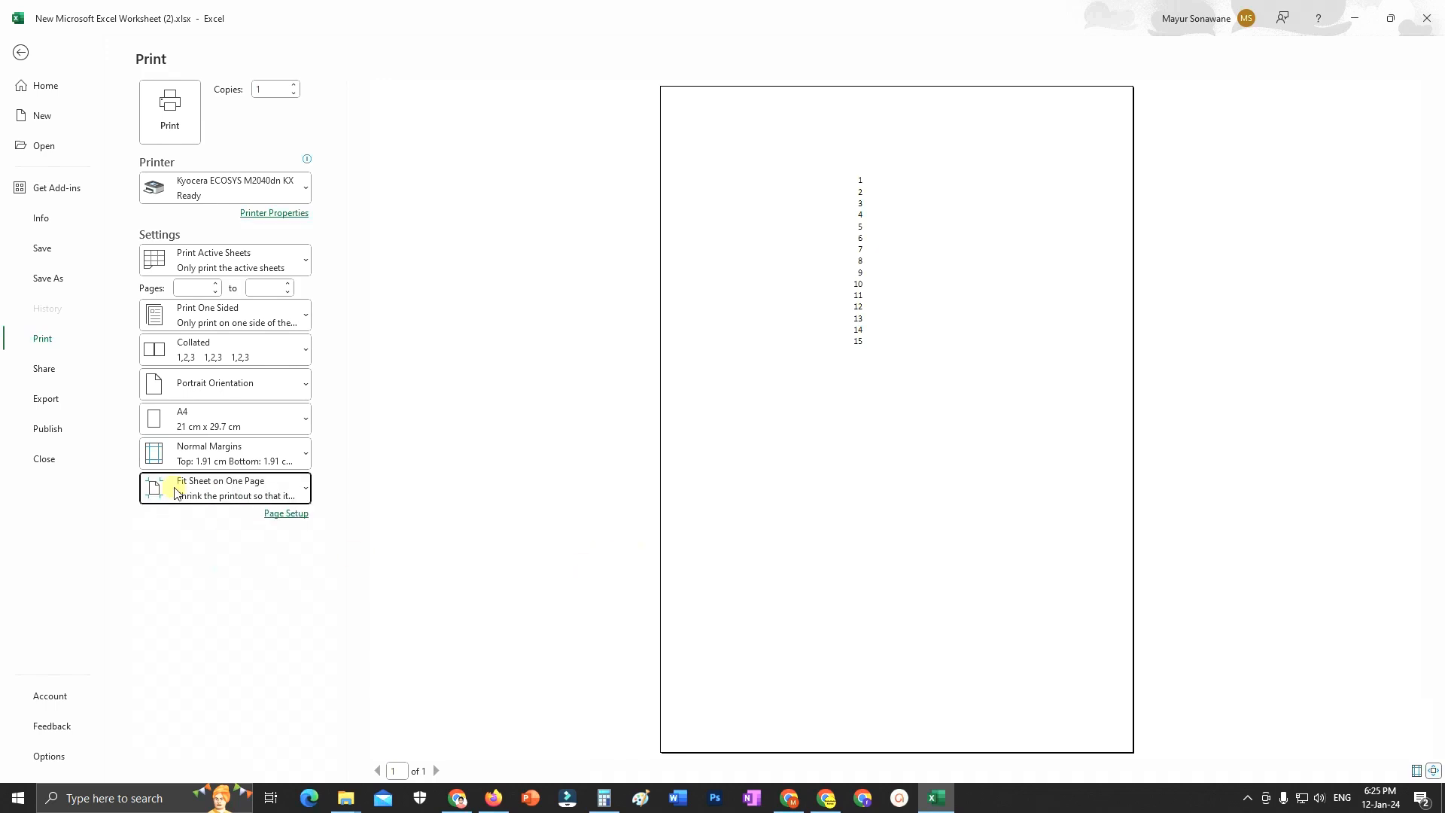
{"action": "left_click", "coordinate": [212, 456]}
{"action": "left_click", "coordinate": [211, 455]}
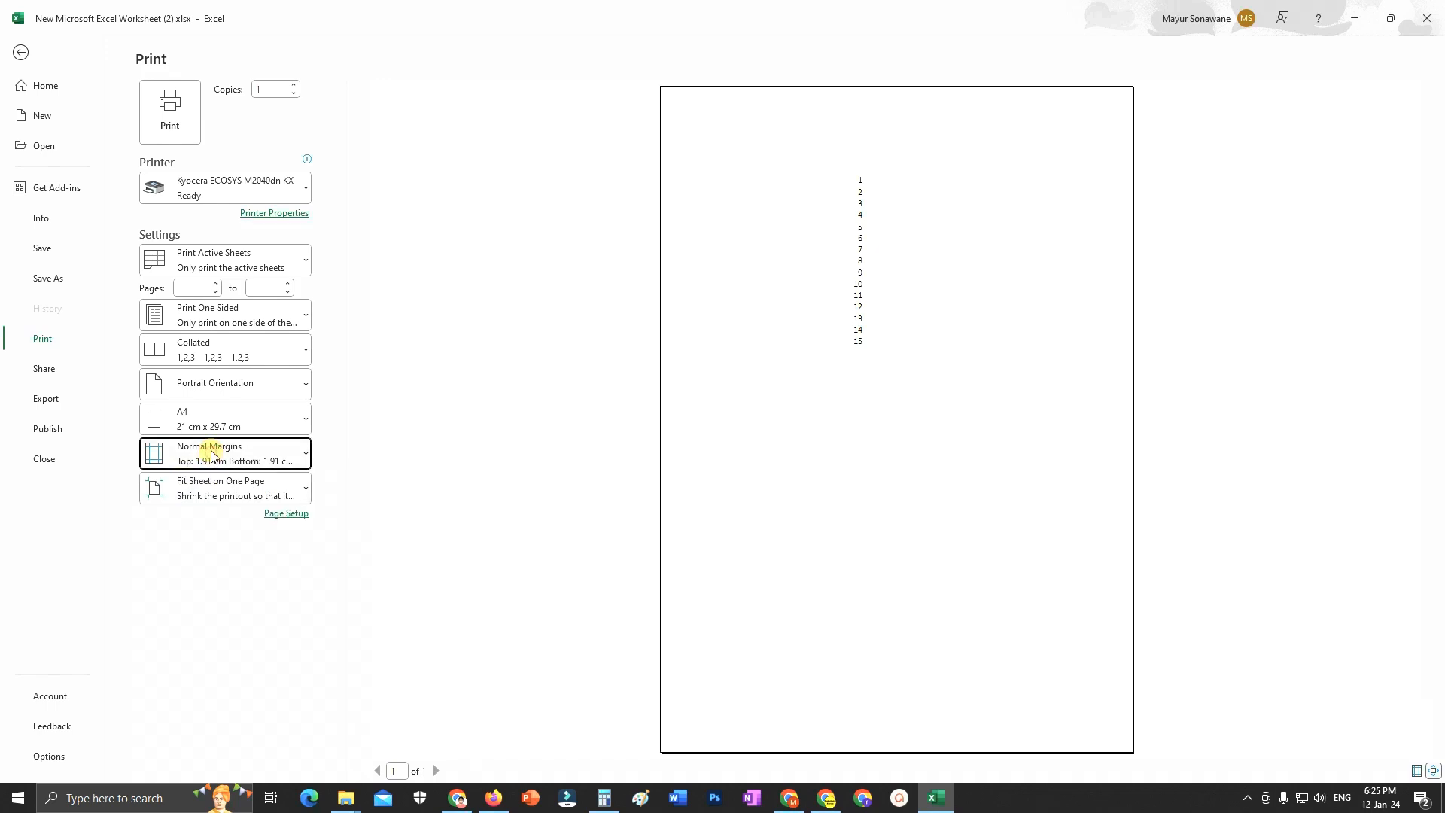
Step: Try the Legal paper size for the printout and switch back to A4
{"action": "left_click", "coordinate": [203, 421]}
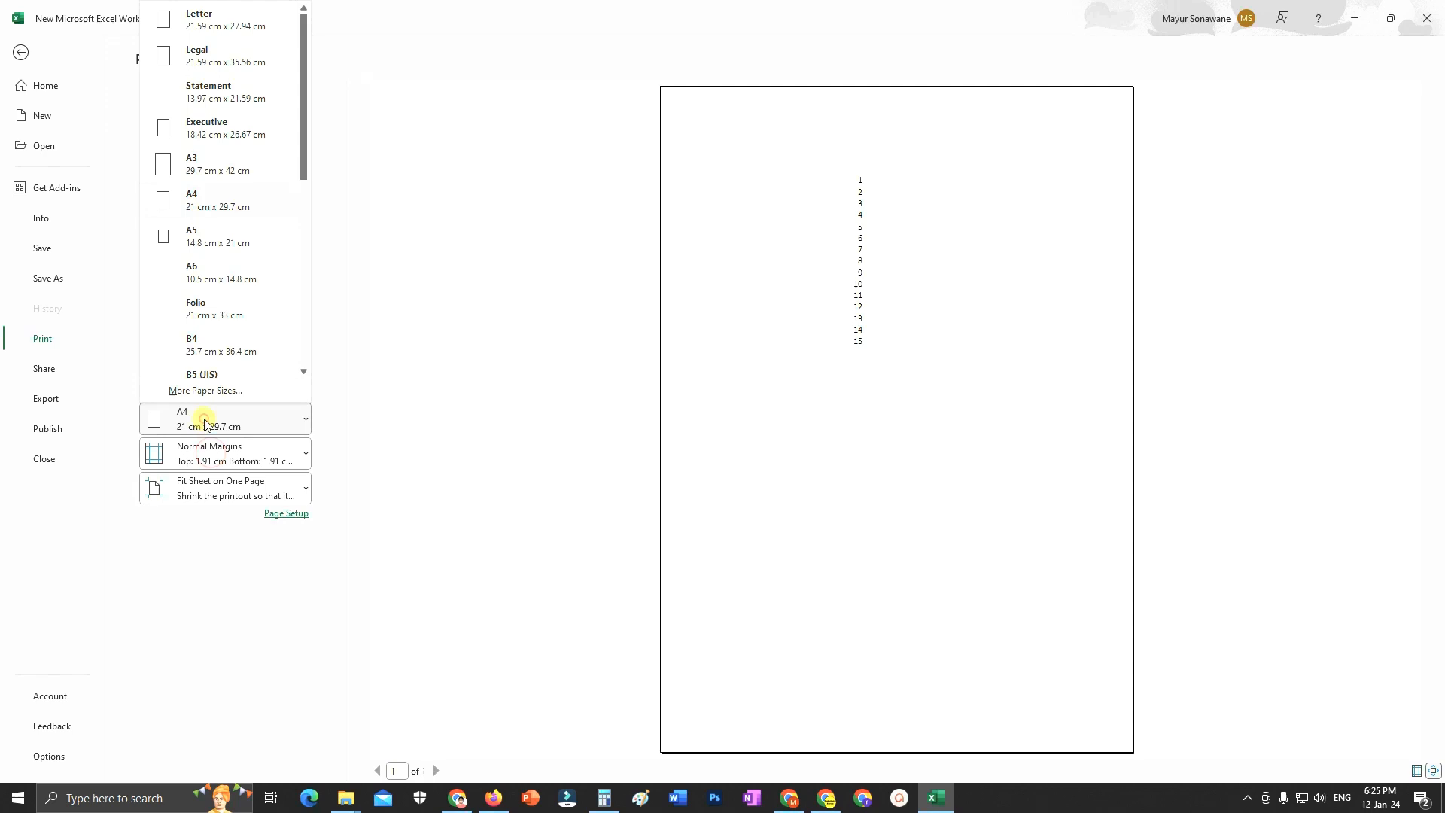
{"action": "left_click", "coordinate": [205, 424]}
{"action": "left_click", "coordinate": [205, 424]}
{"action": "left_click", "coordinate": [185, 66]}
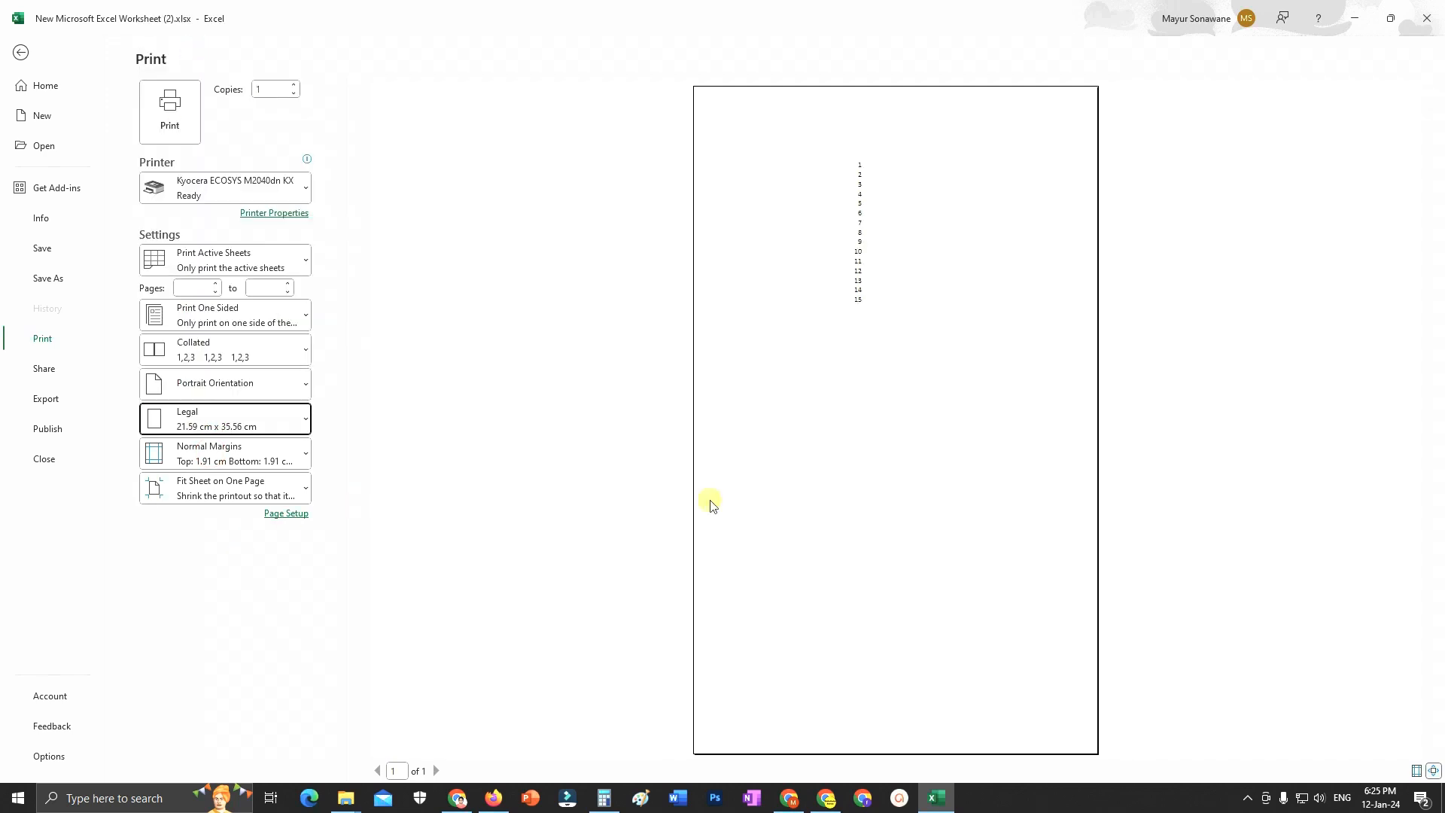
{"action": "left_click", "coordinate": [197, 420]}
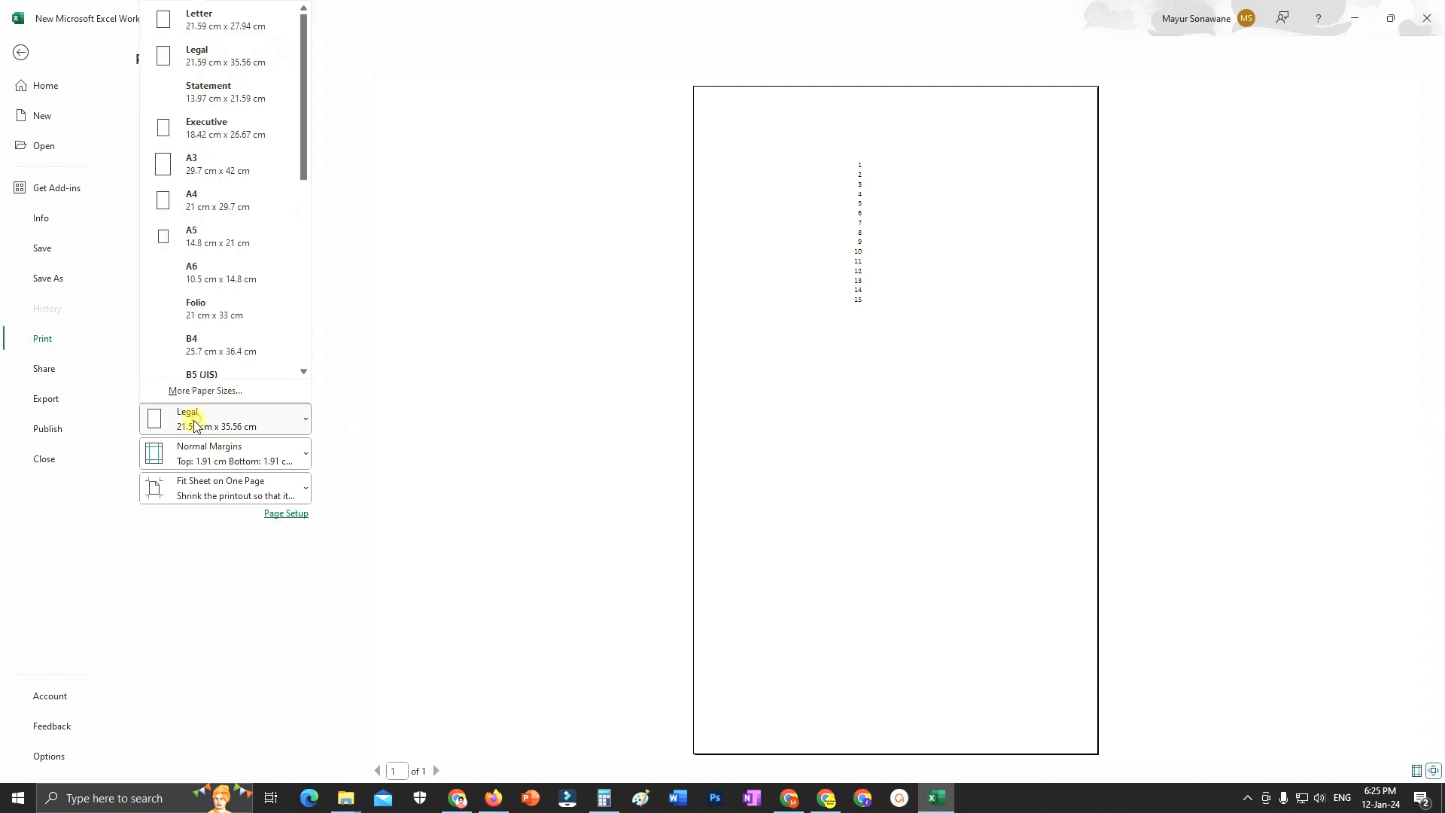
{"action": "left_click", "coordinate": [195, 195]}
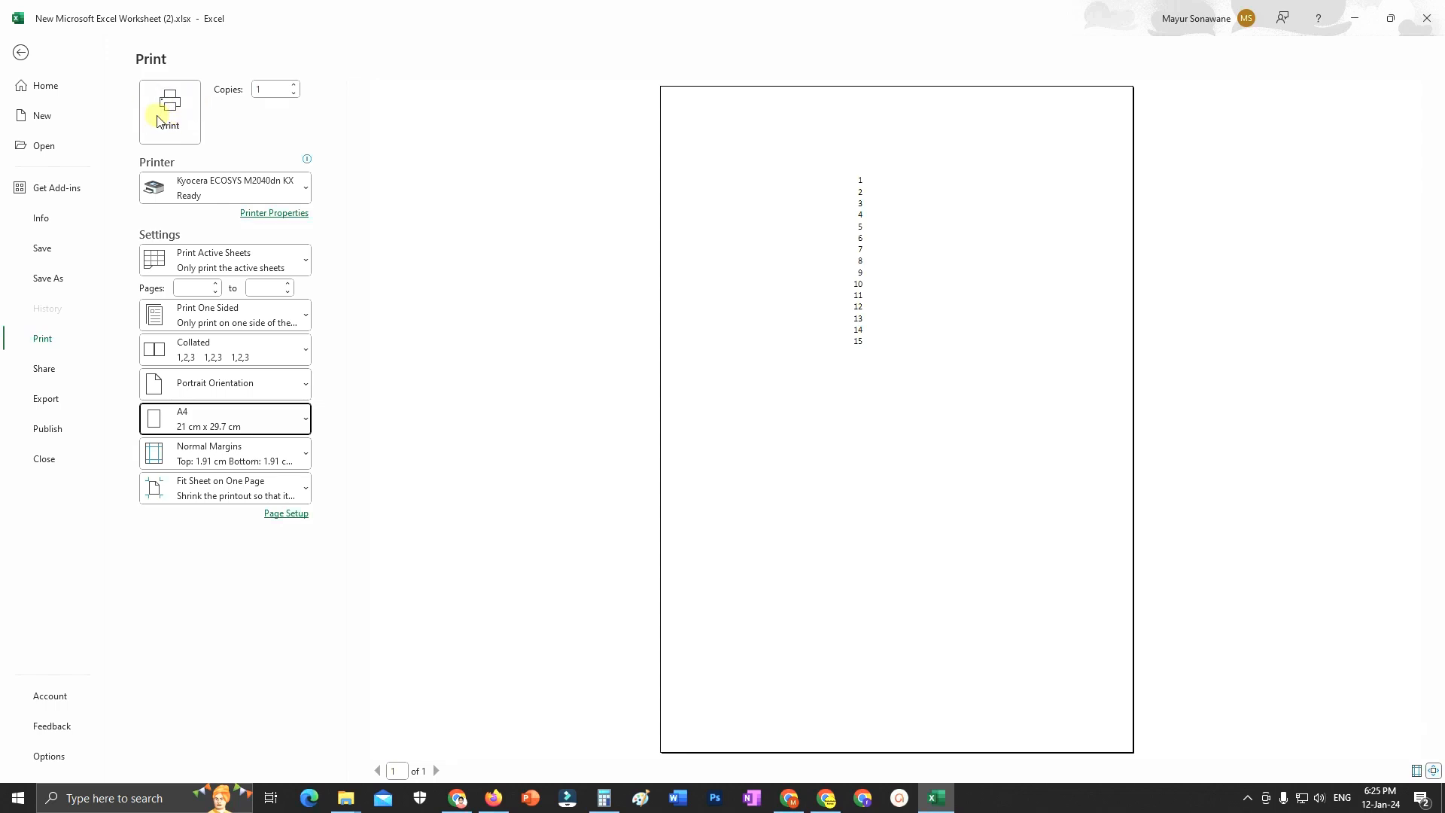
Step: Show the Share and Export pages and the Save As locations
{"action": "left_click", "coordinate": [46, 369]}
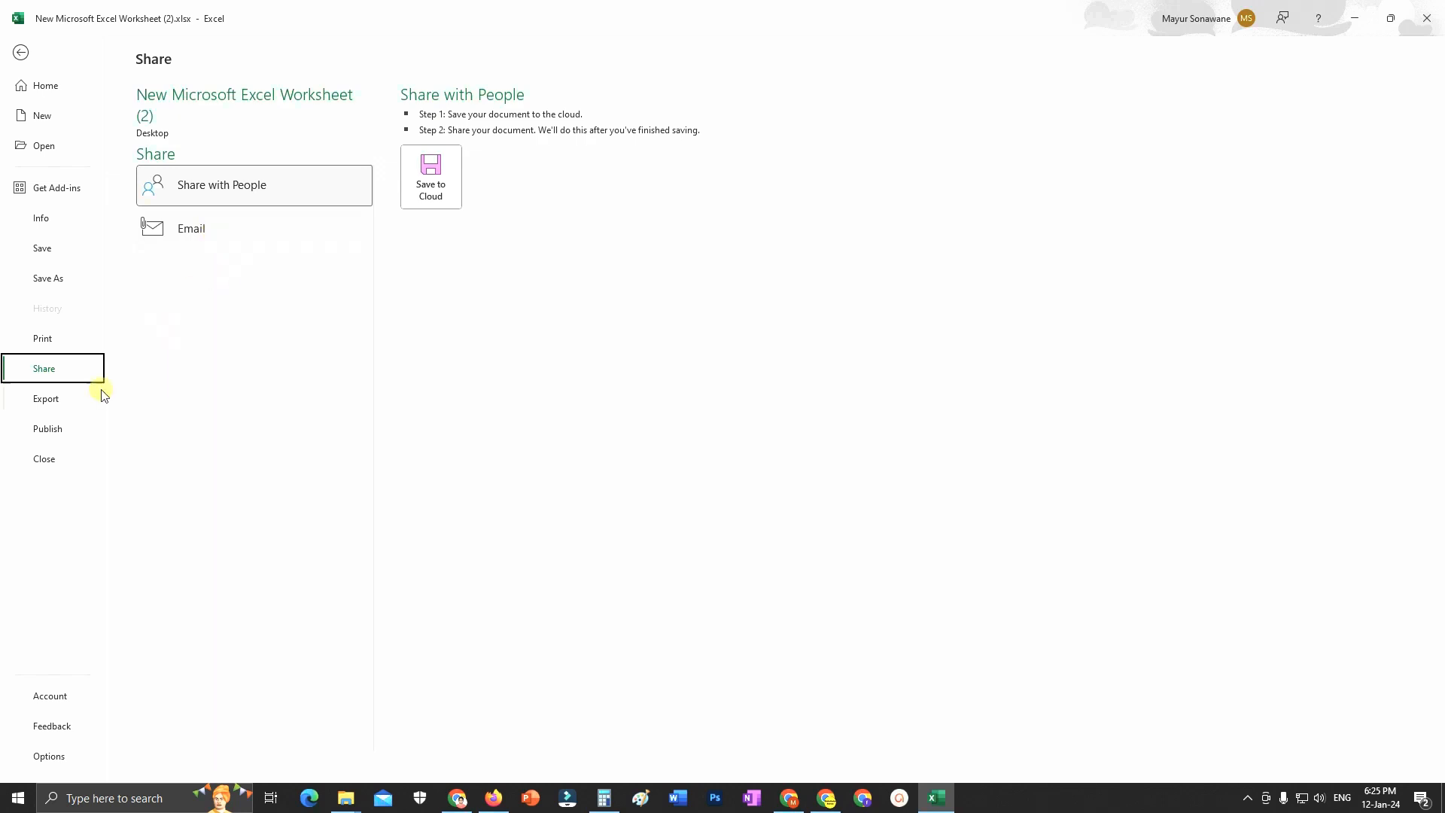
{"action": "left_click", "coordinate": [50, 403]}
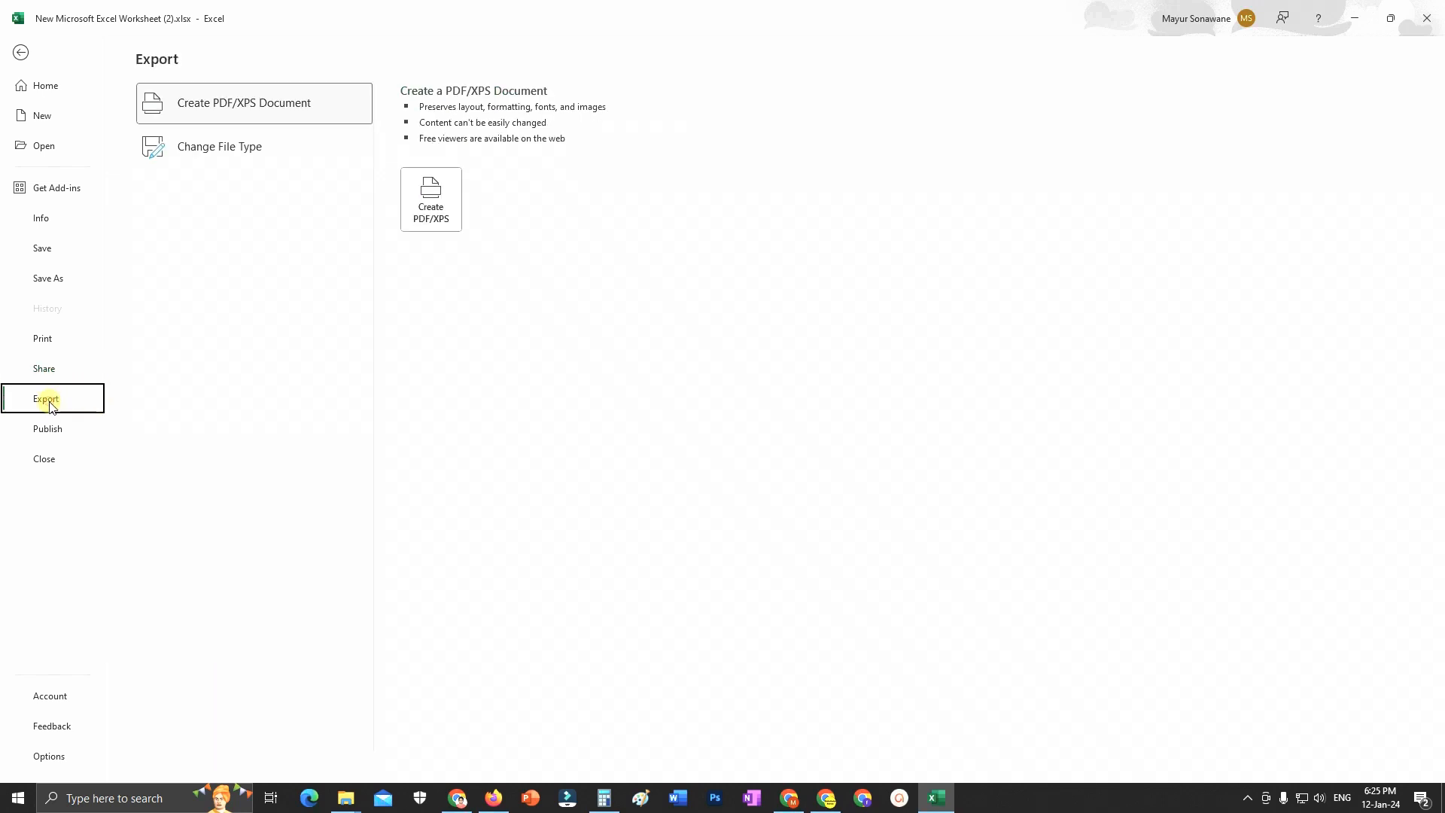
{"action": "left_click", "coordinate": [57, 280]}
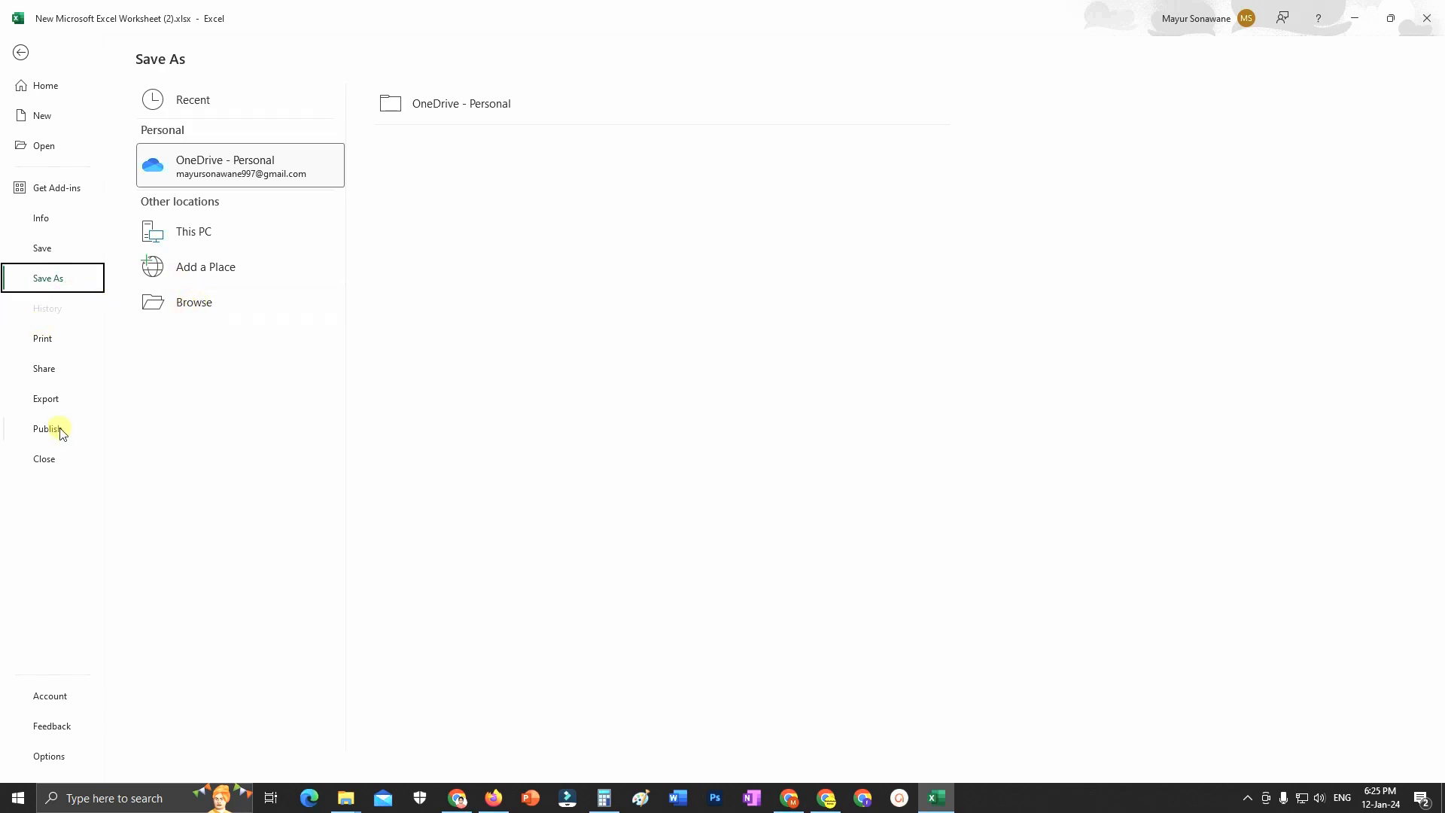
Step: Start exporting the workbook as a PDF/XPS document and cancel the publishing dialog
{"action": "left_click", "coordinate": [47, 399]}
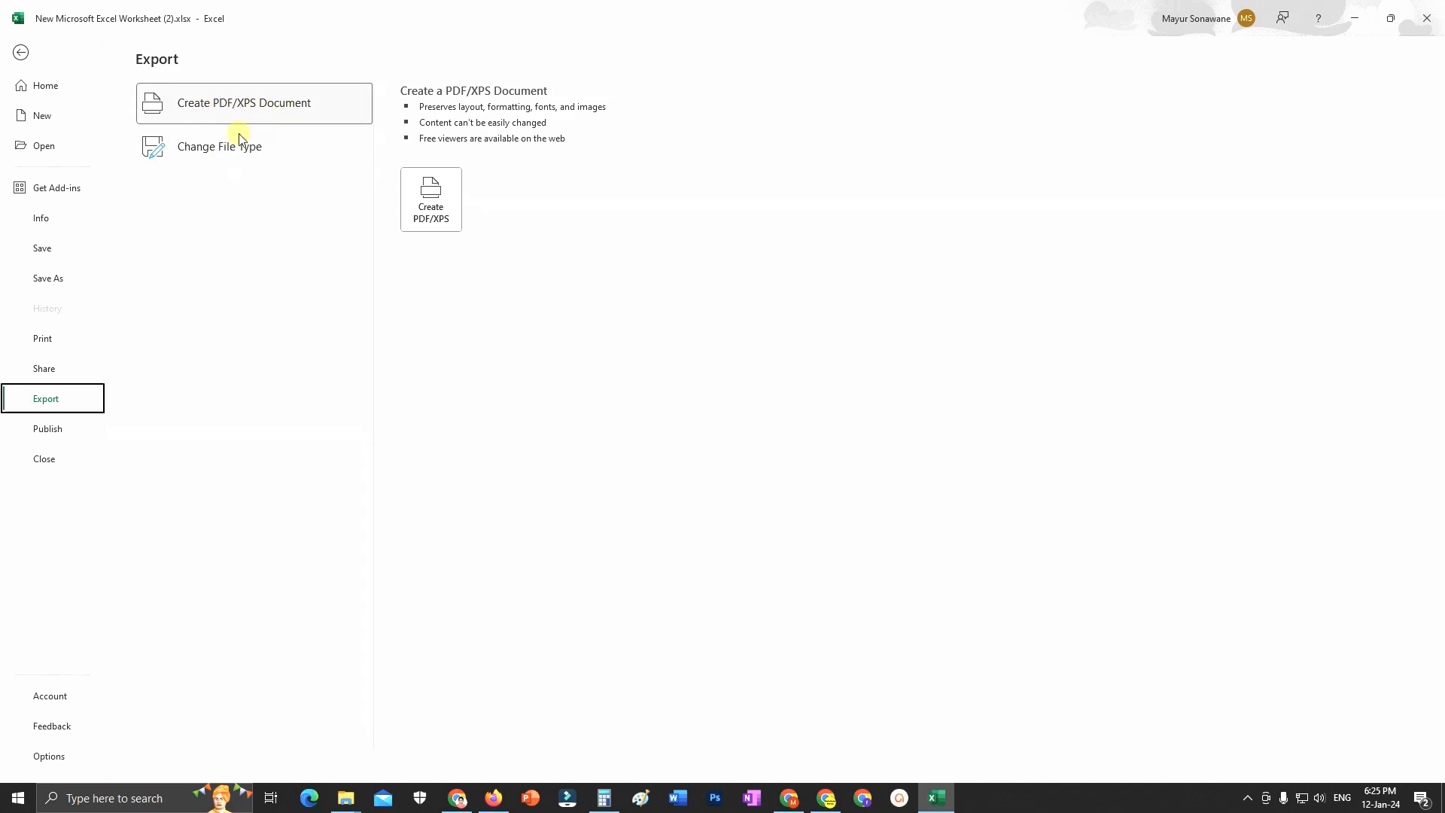
{"action": "left_click", "coordinate": [210, 107]}
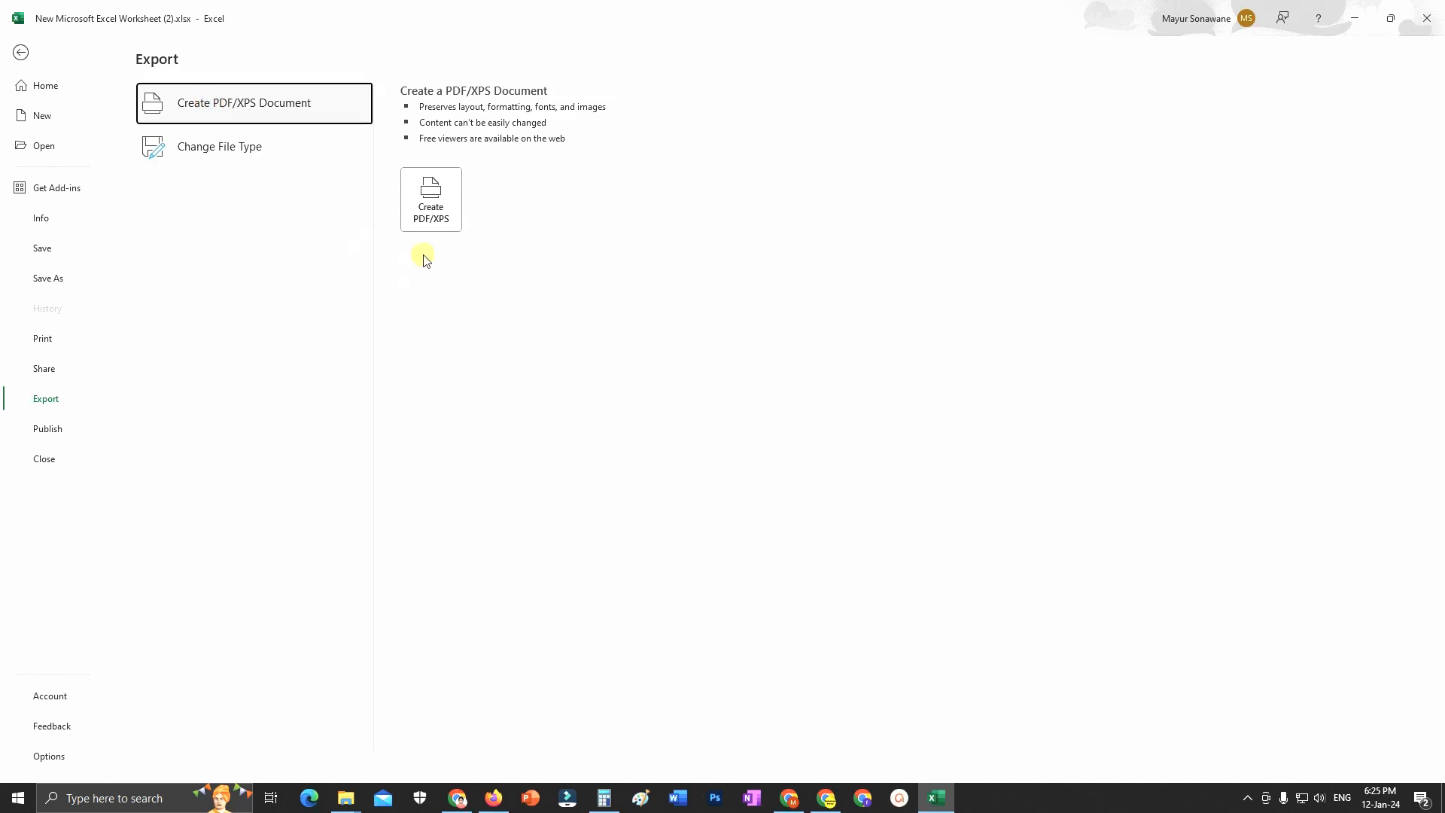
{"action": "left_click", "coordinate": [422, 212]}
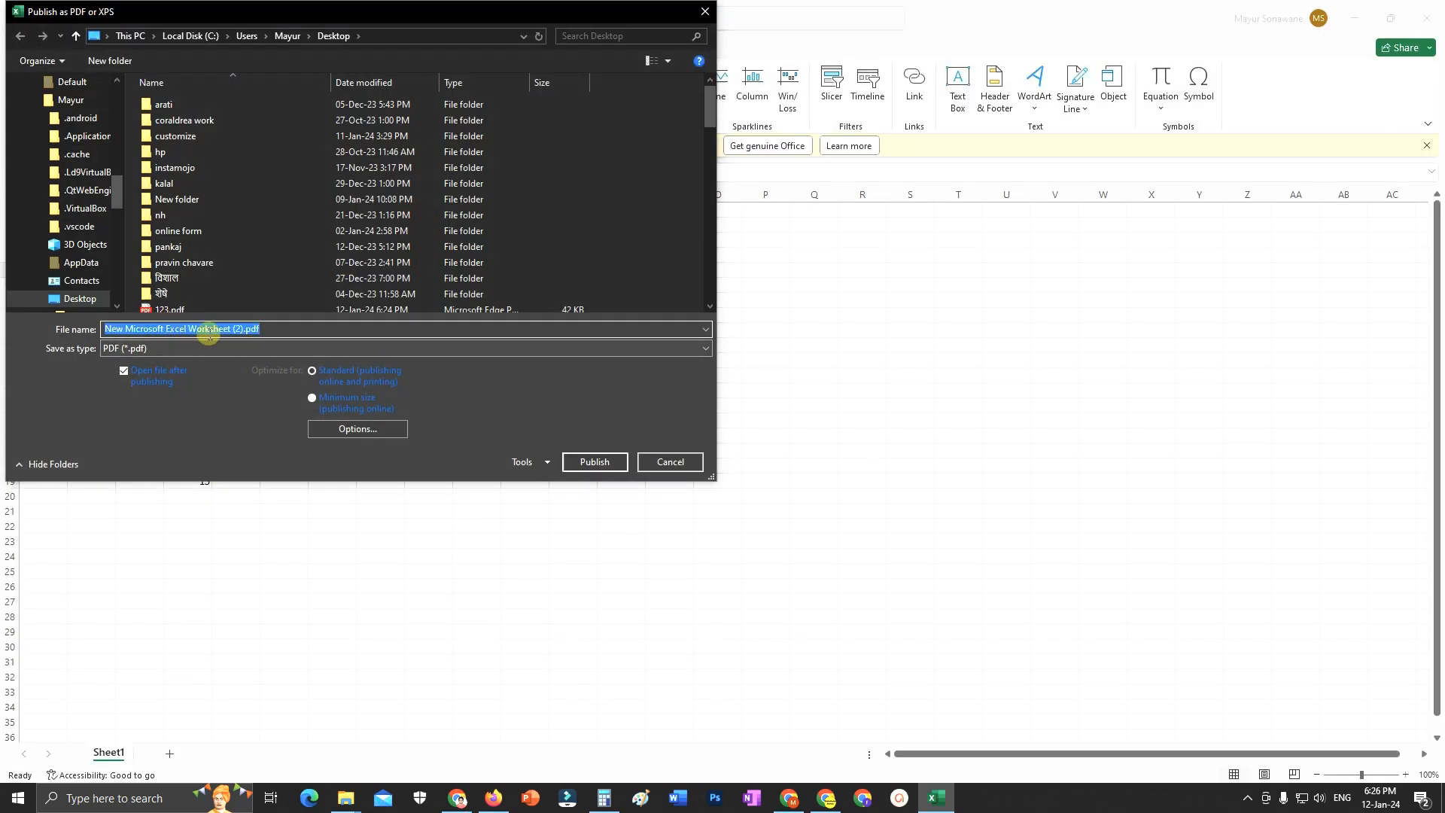
{"action": "left_click", "coordinate": [672, 462]}
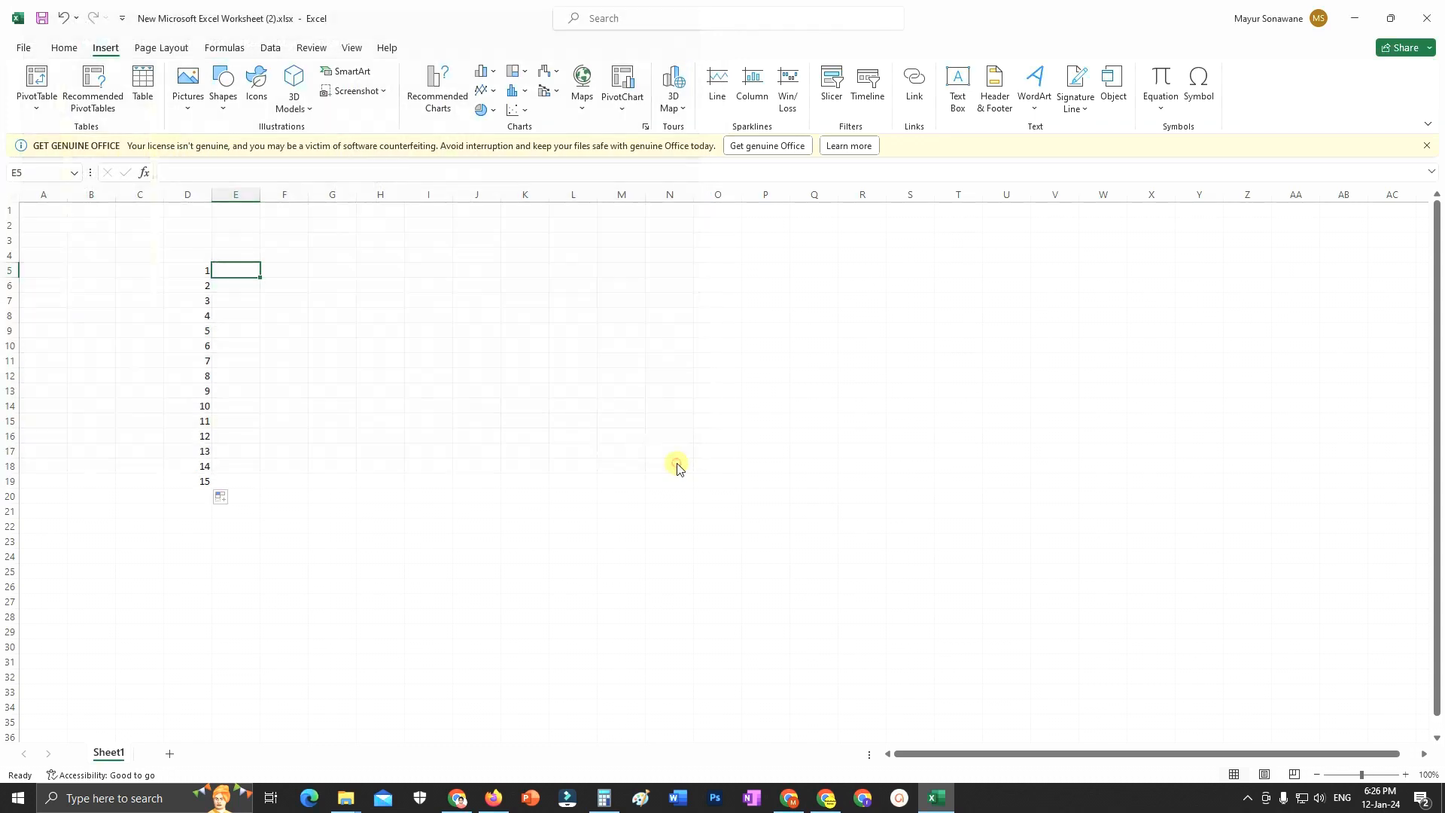
Step: Examine the Change File Type options for exporting the workbook and select Template (*.xltx)
{"action": "left_click", "coordinate": [19, 45]}
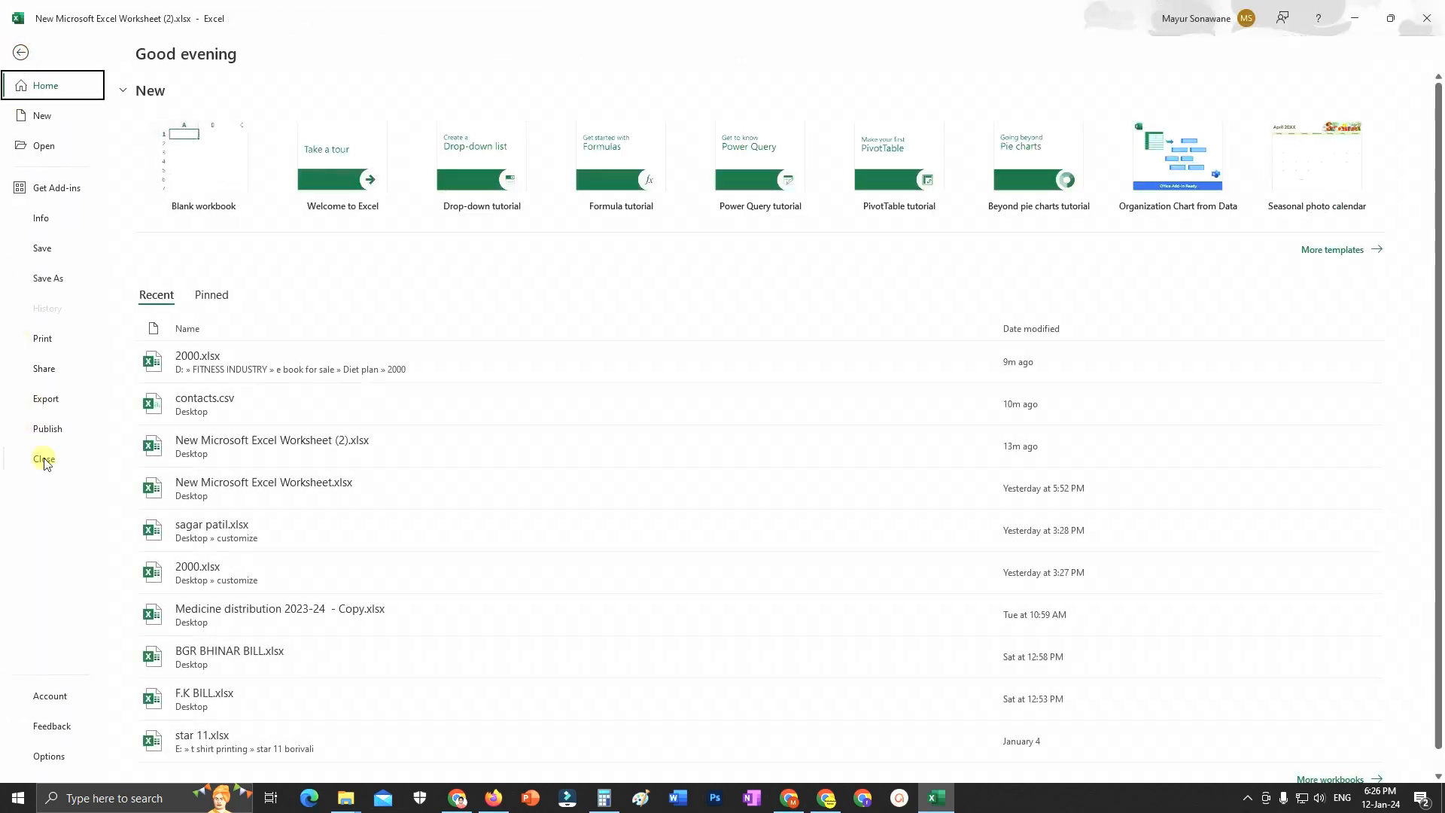
{"action": "left_click", "coordinate": [45, 399]}
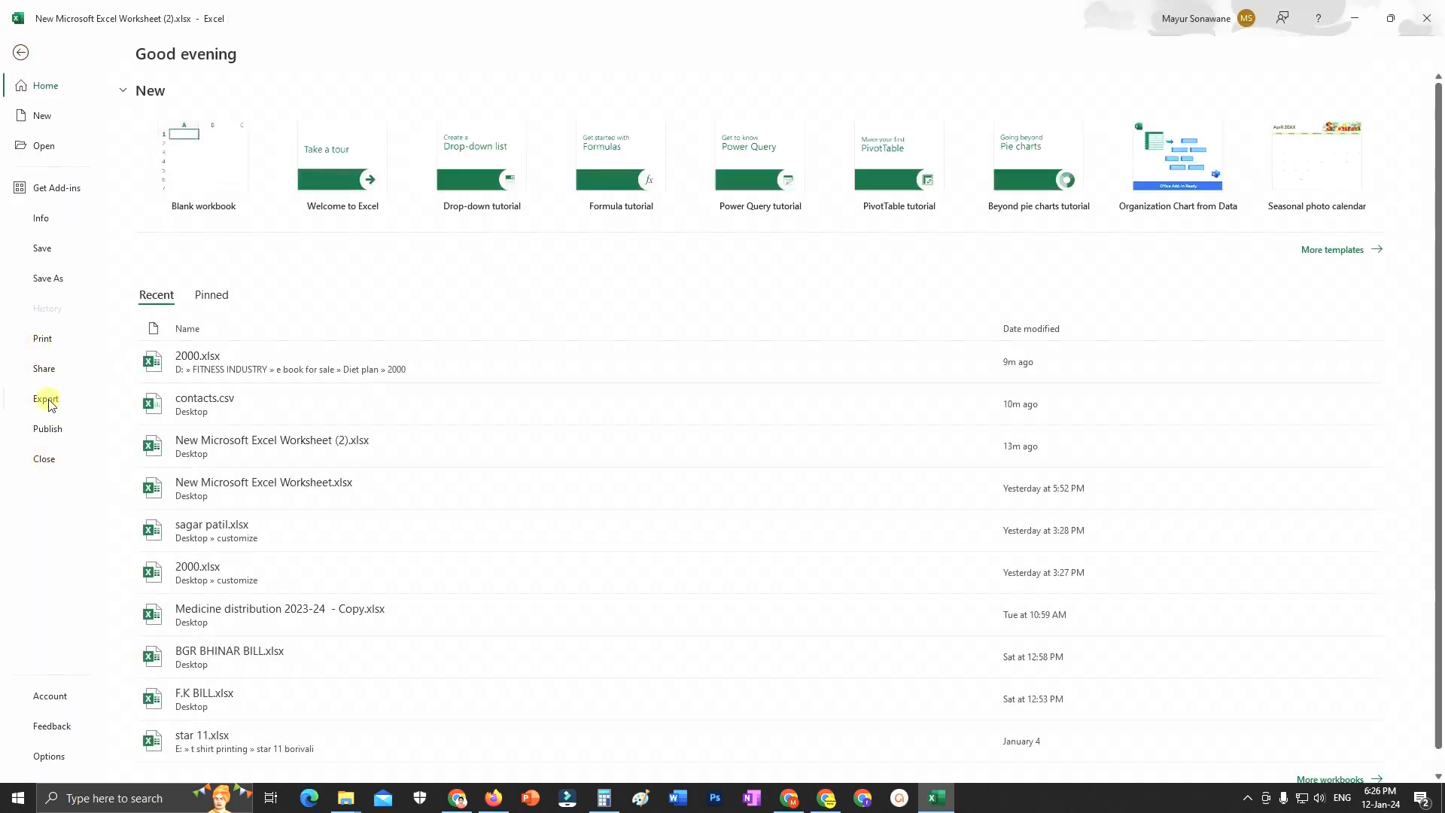
{"action": "left_click", "coordinate": [215, 153]}
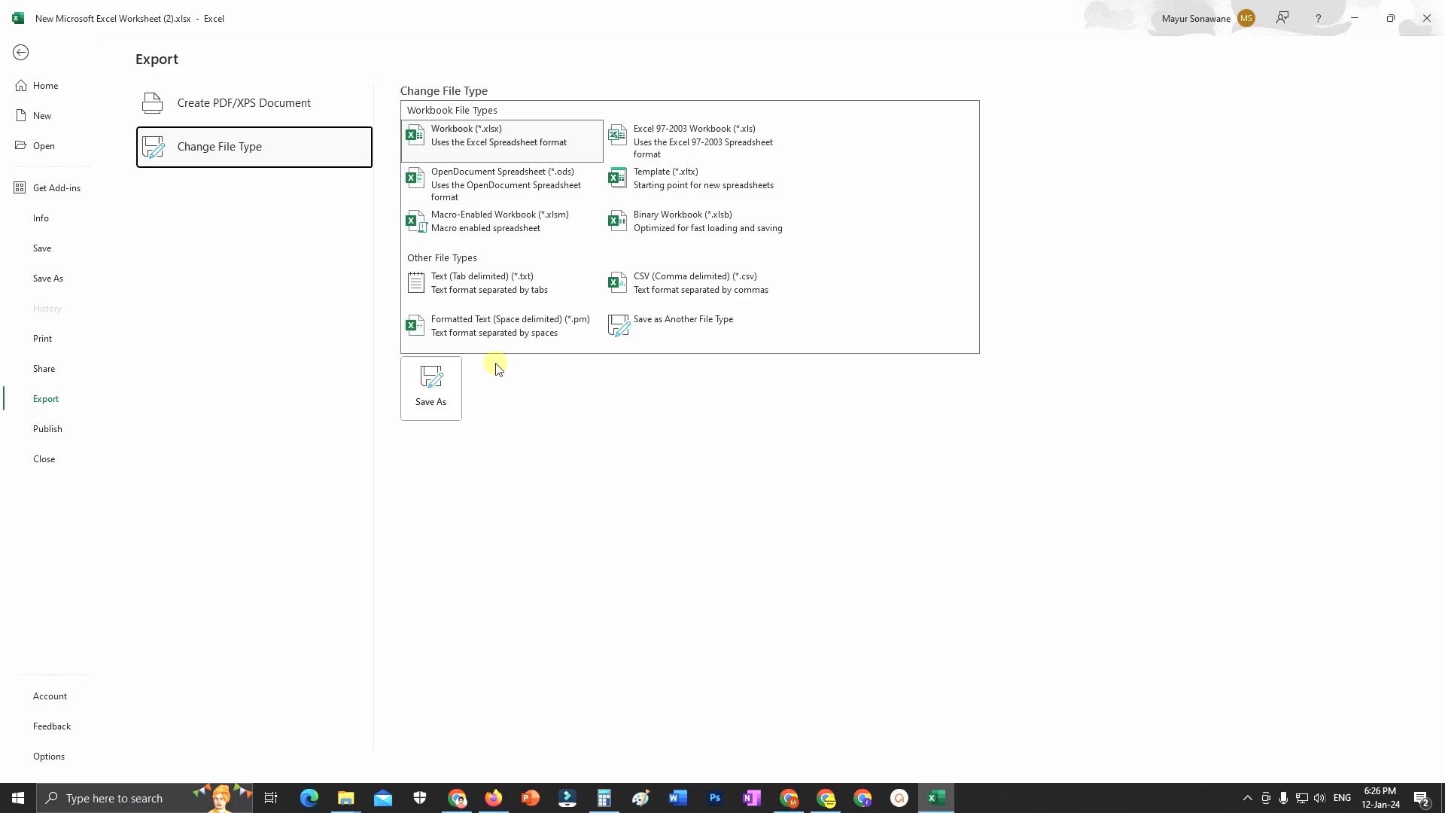
{"action": "left_click", "coordinate": [695, 183]}
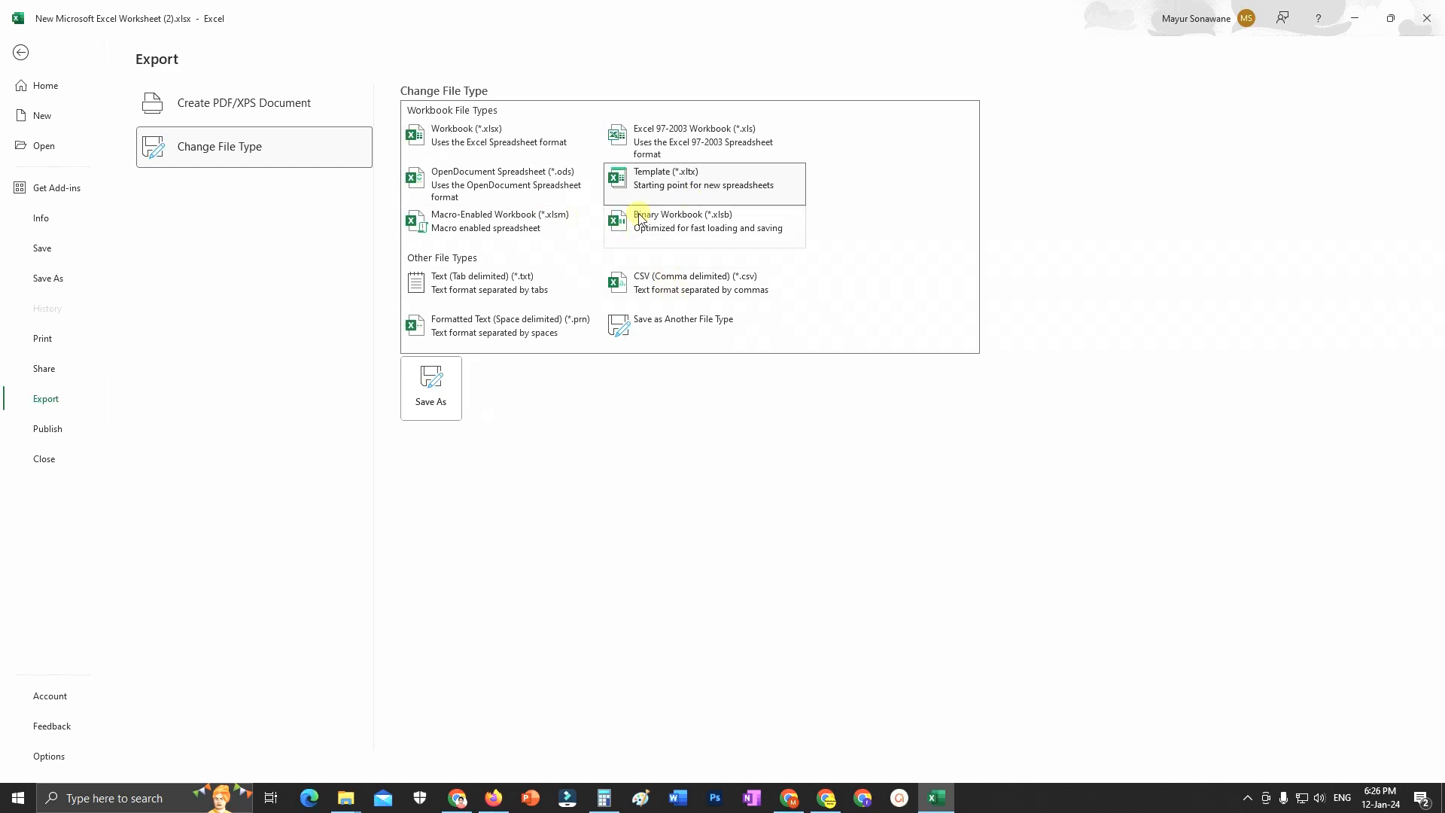
Step: Browse to the Save As dialog, review the available file types and cancel without saving
{"action": "left_click", "coordinate": [43, 284]}
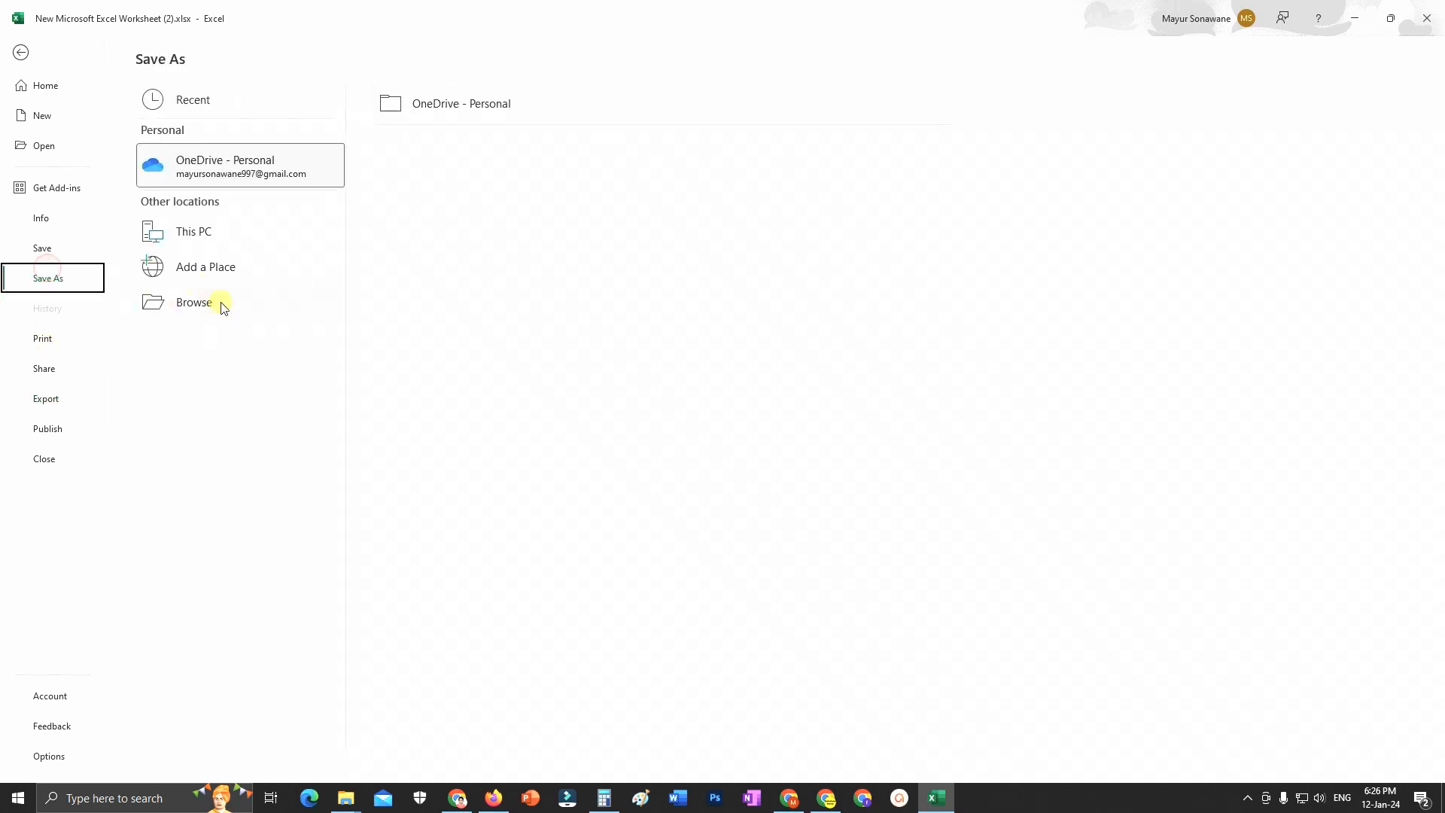
{"action": "left_click", "coordinate": [215, 301]}
{"action": "left_click", "coordinate": [256, 322]}
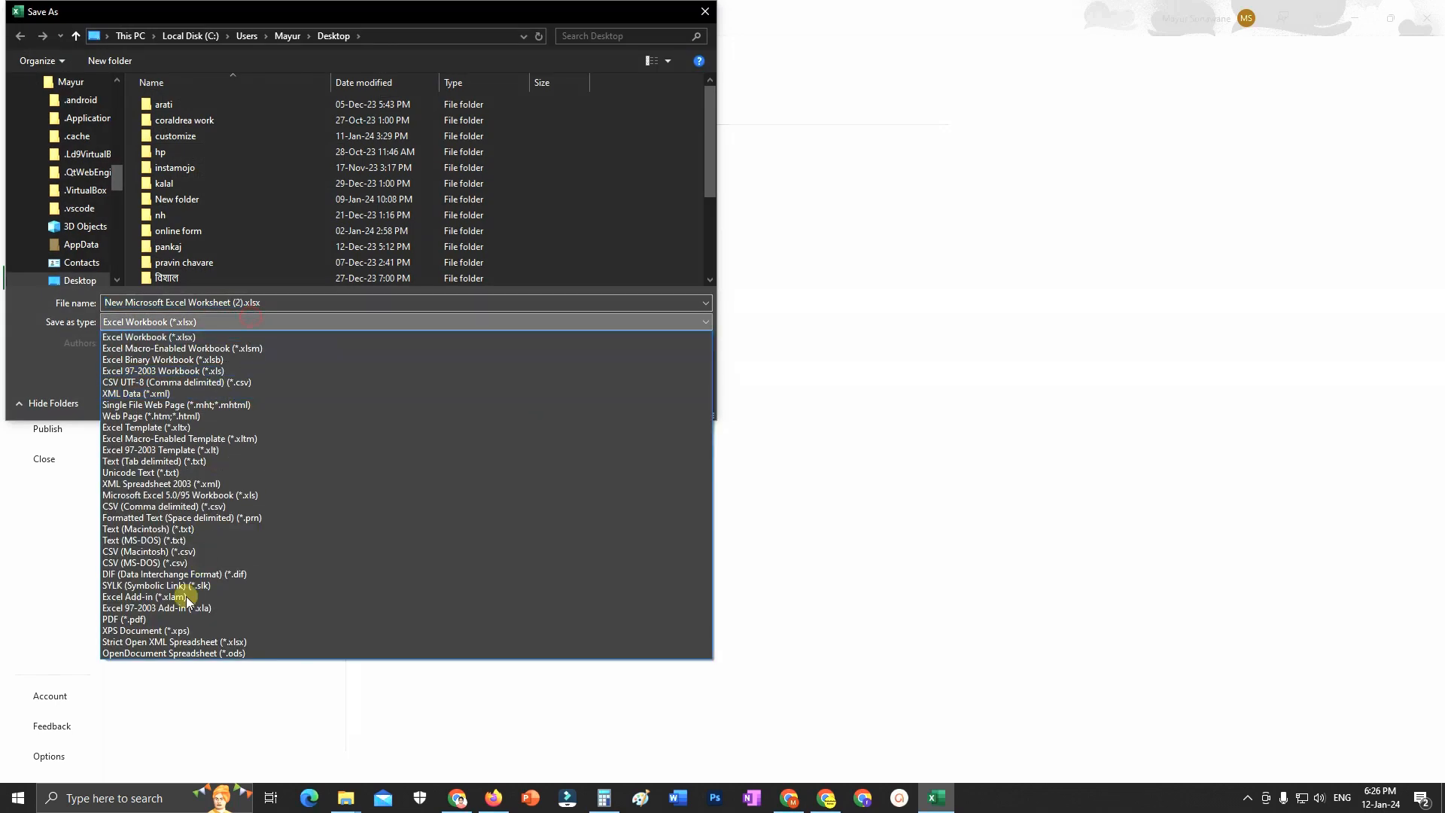
{"action": "left_click", "coordinate": [332, 334]}
{"action": "left_click", "coordinate": [669, 401]}
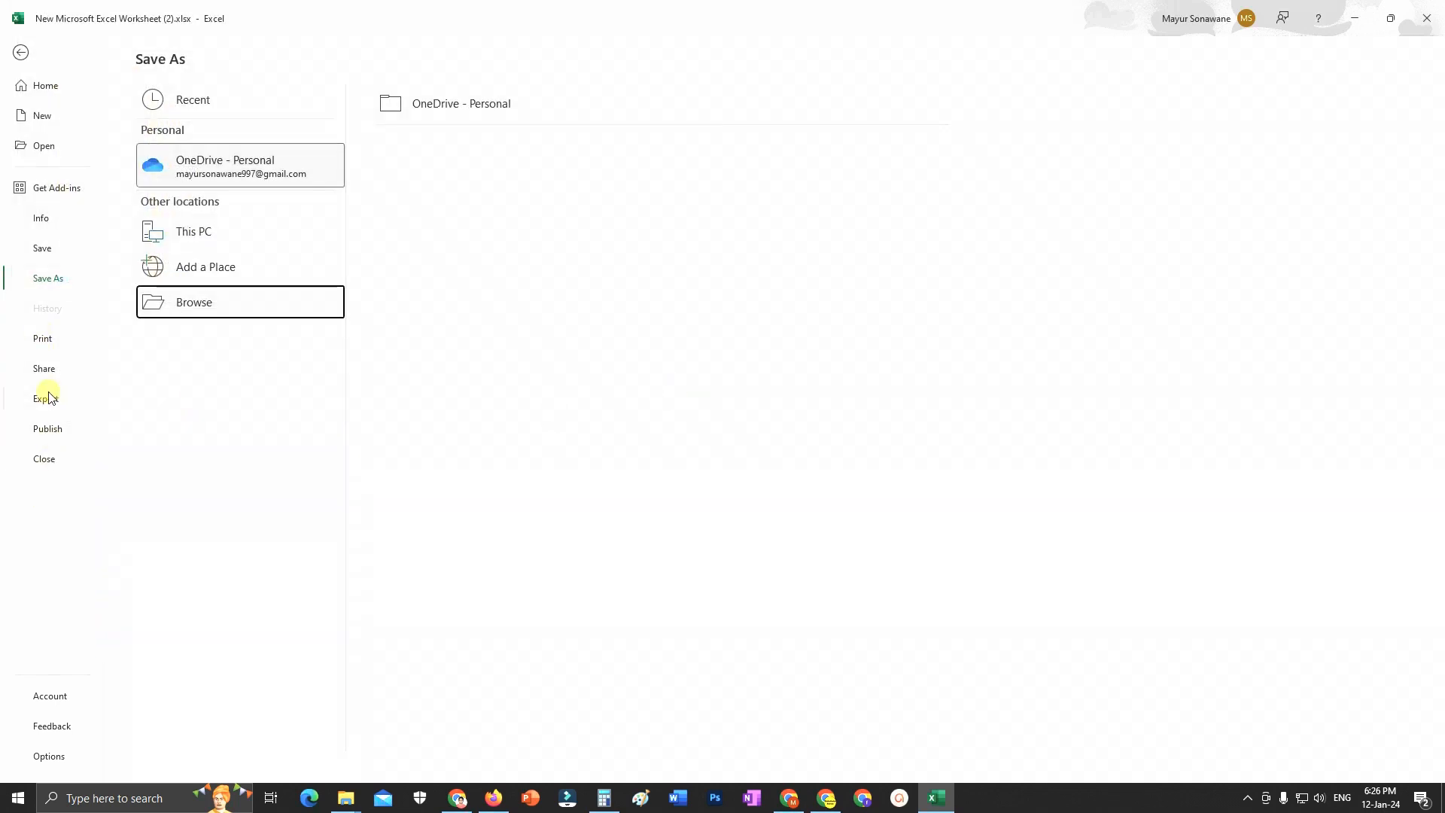
Step: Show the Publish to Power BI options for uploading the workbook or exporting its data
{"action": "left_click", "coordinate": [50, 429]}
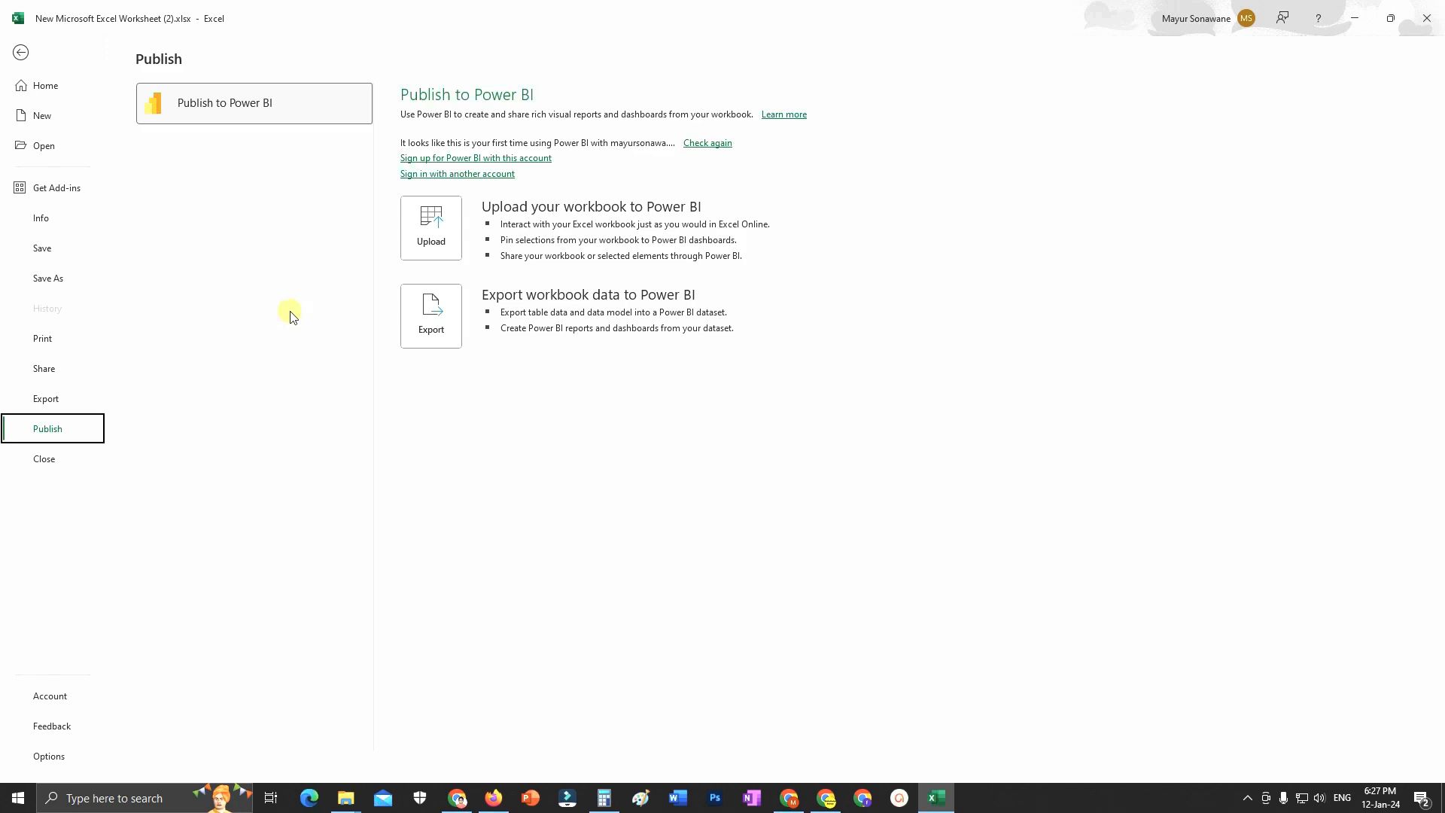
{"action": "left_click", "coordinate": [259, 103]}
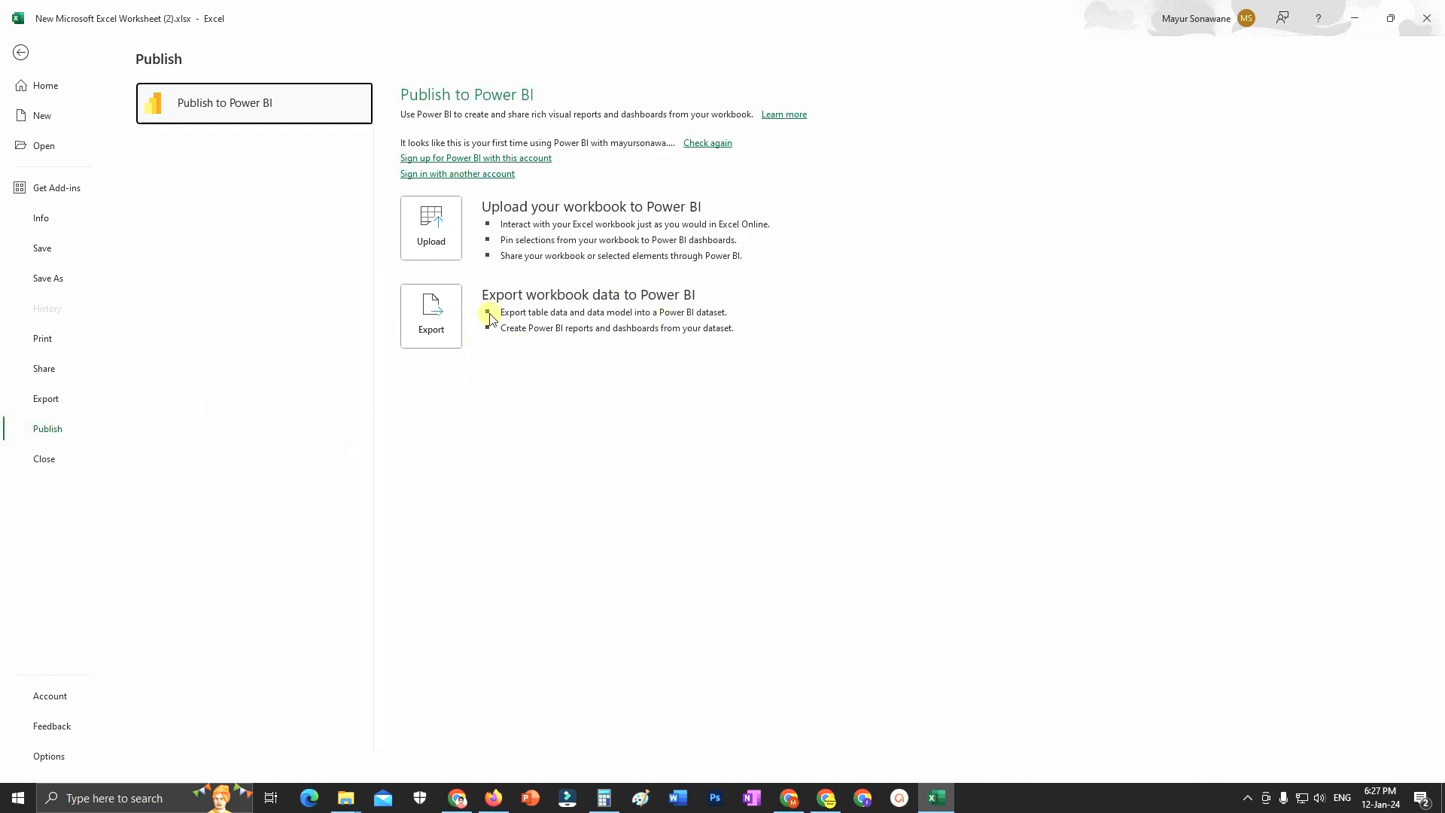
Step: Try to export the workbook data to Power BI and dismiss the sign-up dialog
{"action": "left_click", "coordinate": [452, 343]}
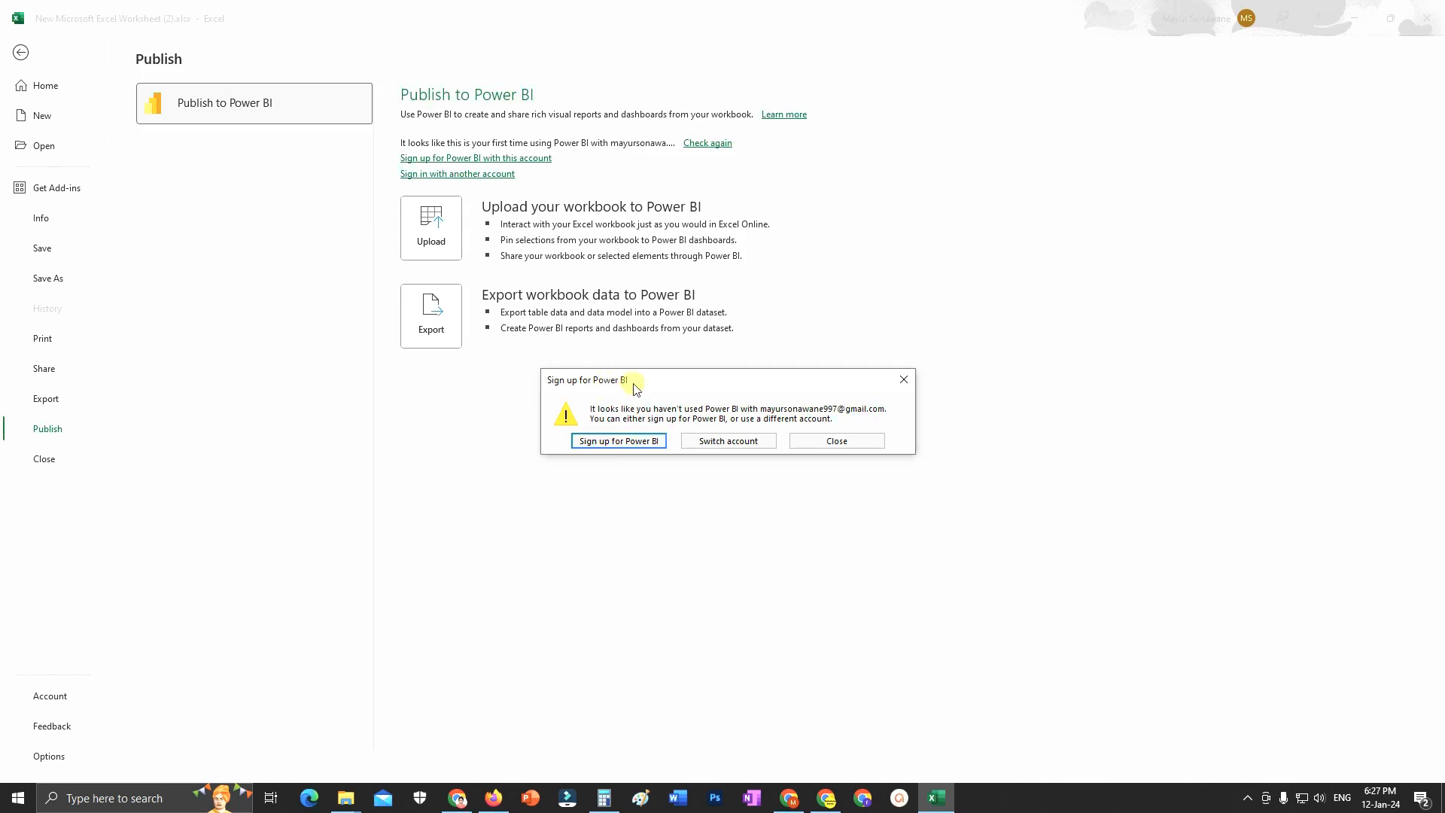
{"action": "left_click", "coordinate": [904, 379]}
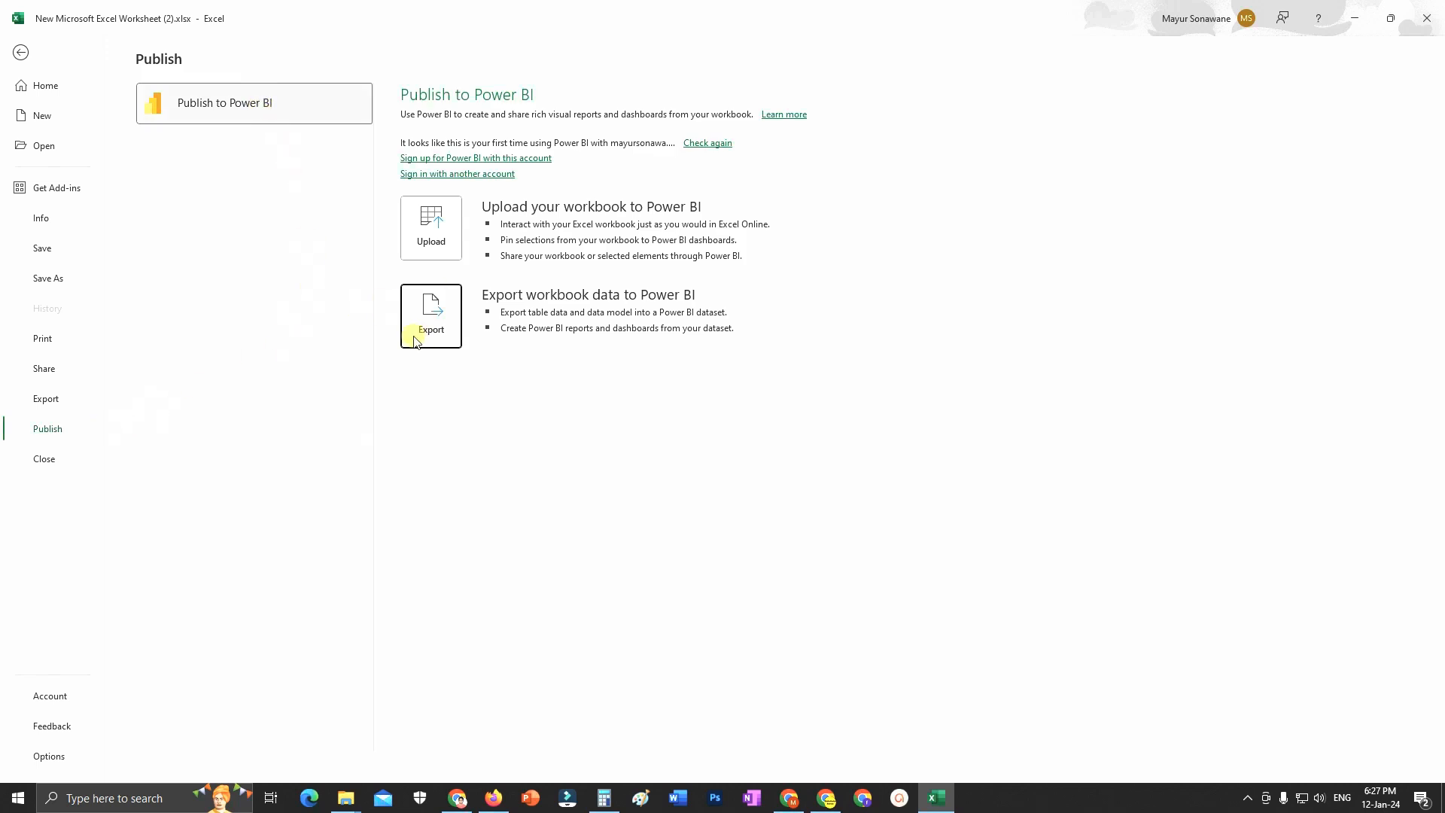
{"action": "left_click", "coordinate": [241, 107]}
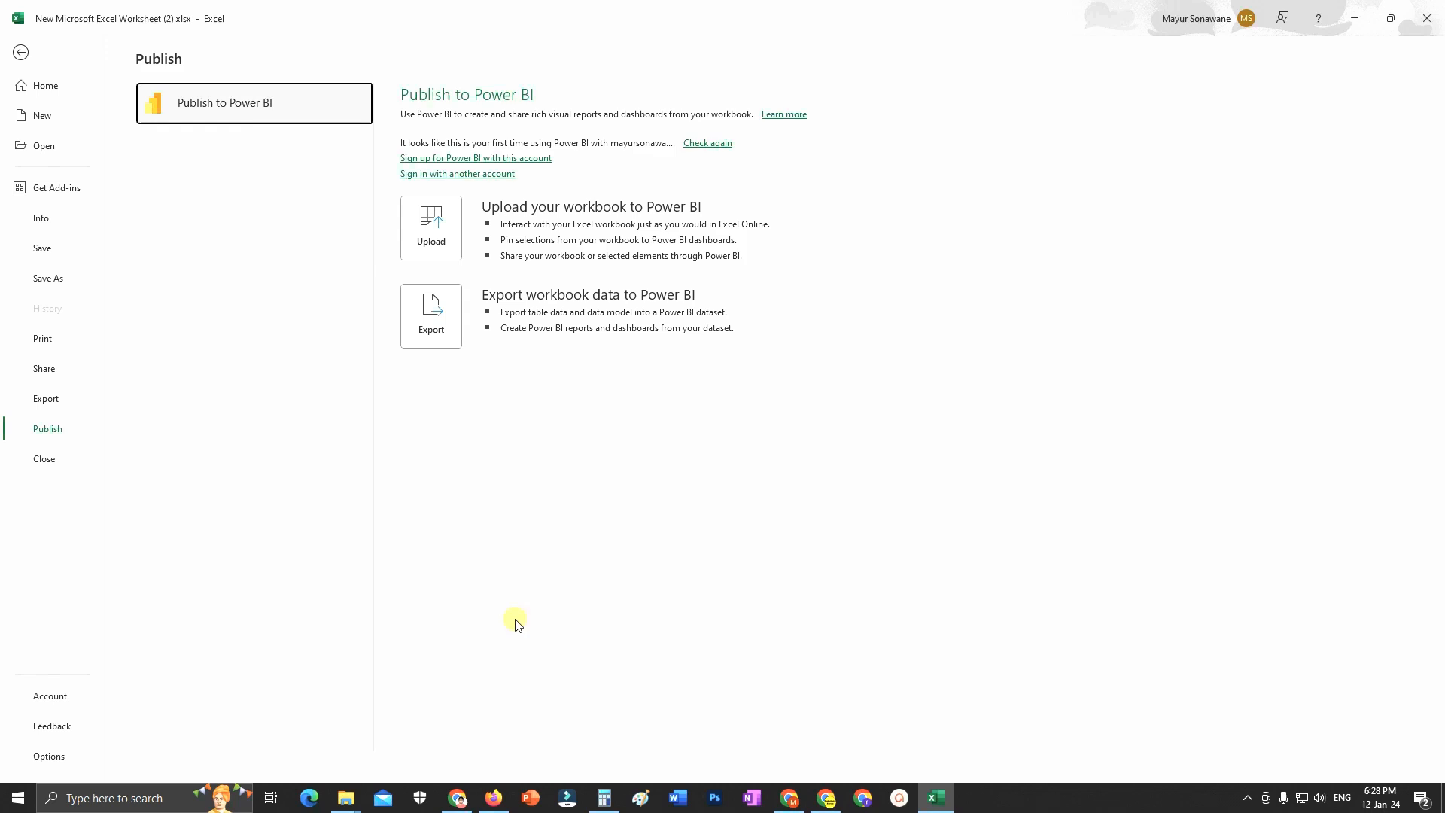
Step: Switch to Word, create two blank documents and view the File menu to compare it with Excel's
{"action": "left_click", "coordinate": [677, 798]}
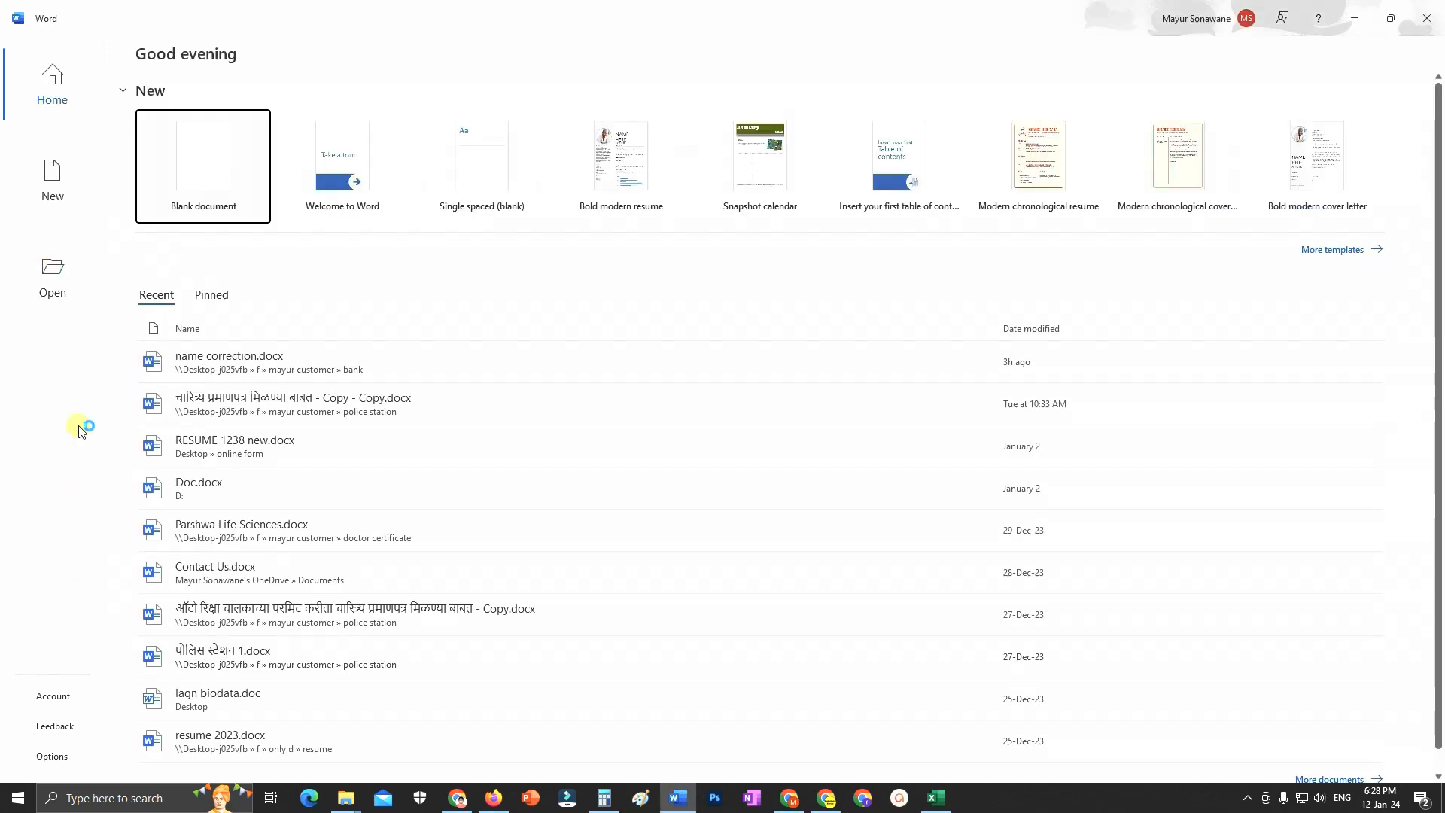
{"action": "left_click", "coordinate": [134, 140]}
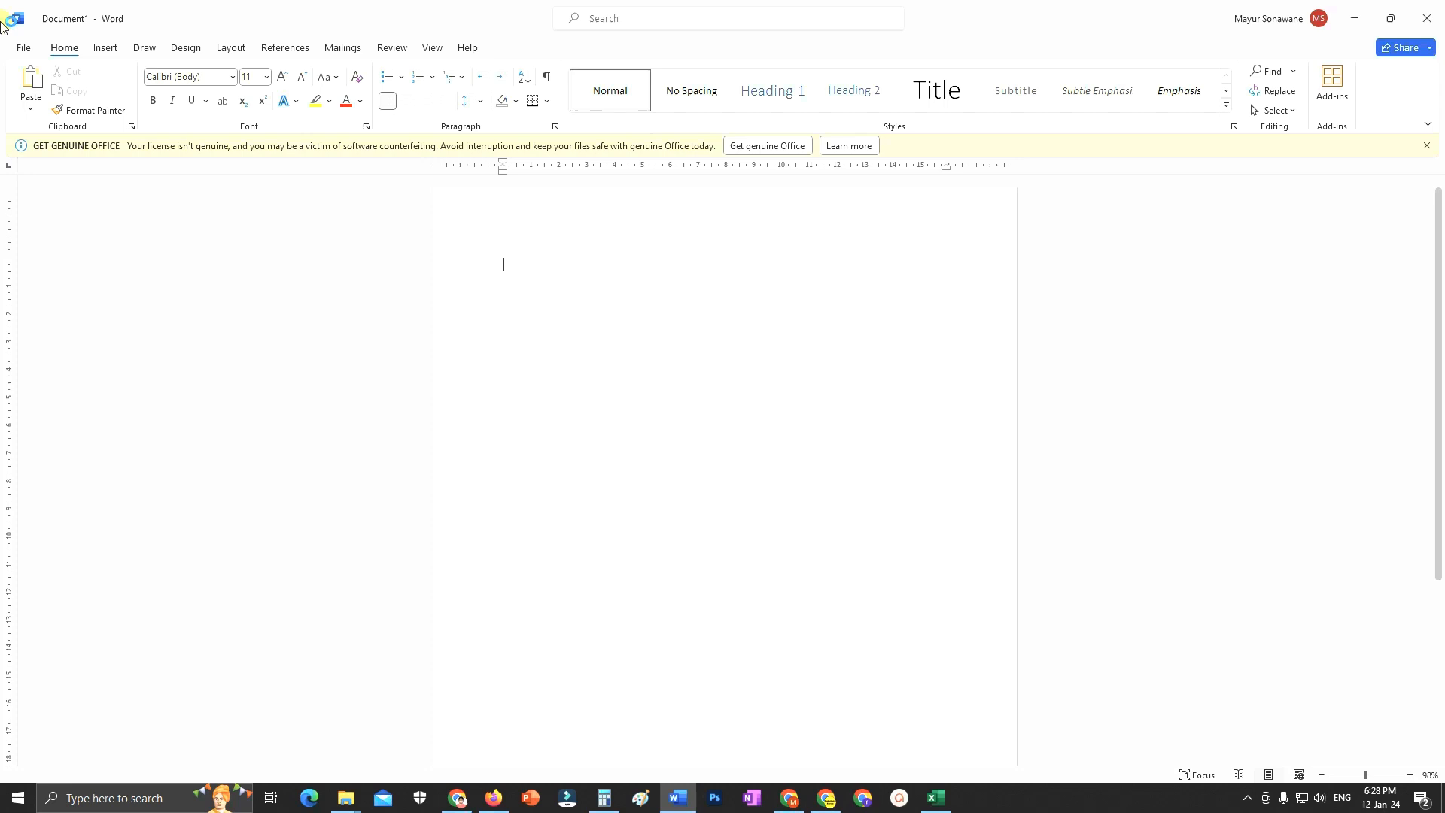
{"action": "left_click", "coordinate": [18, 52]}
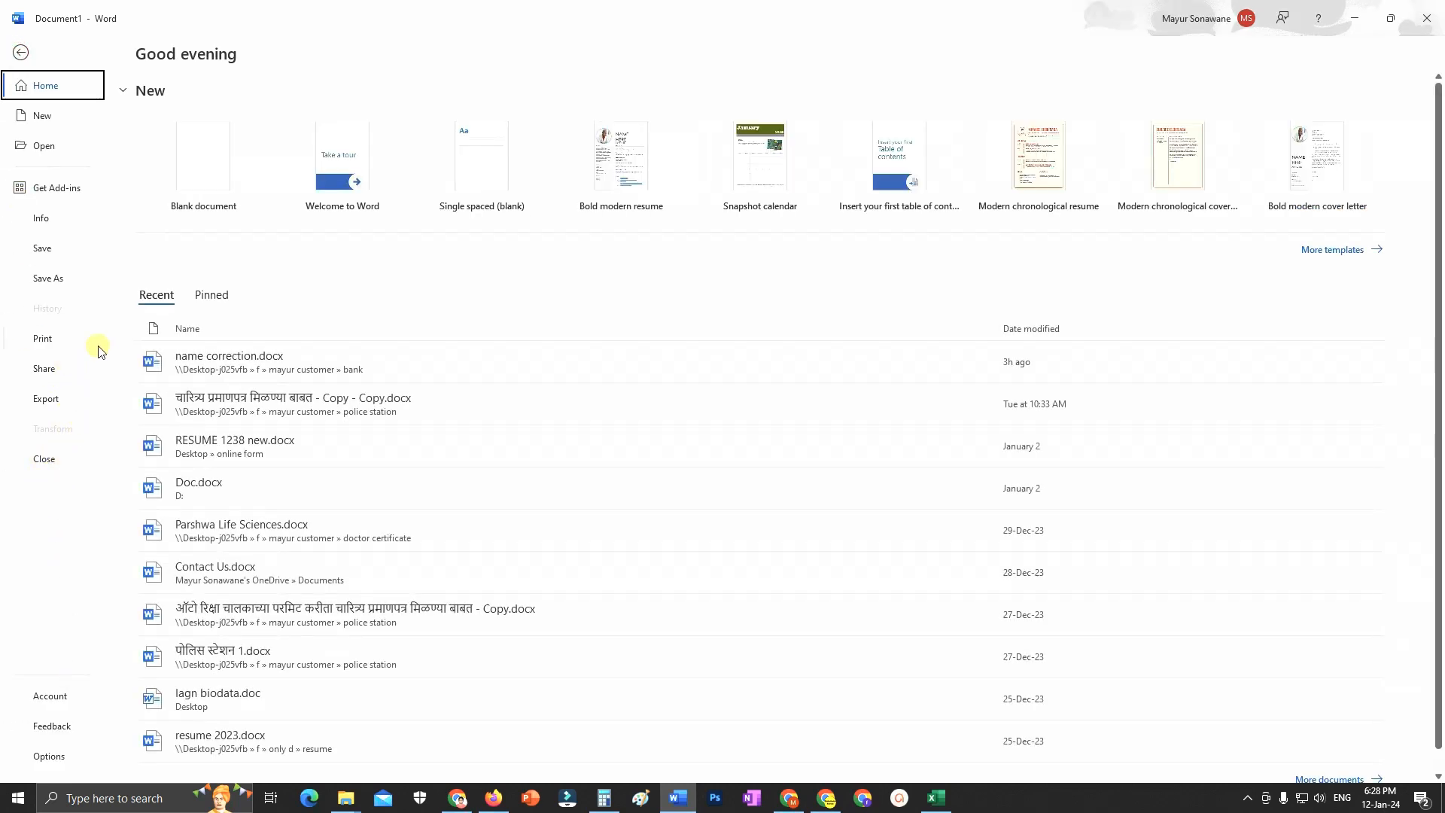
{"action": "left_click", "coordinate": [192, 167]}
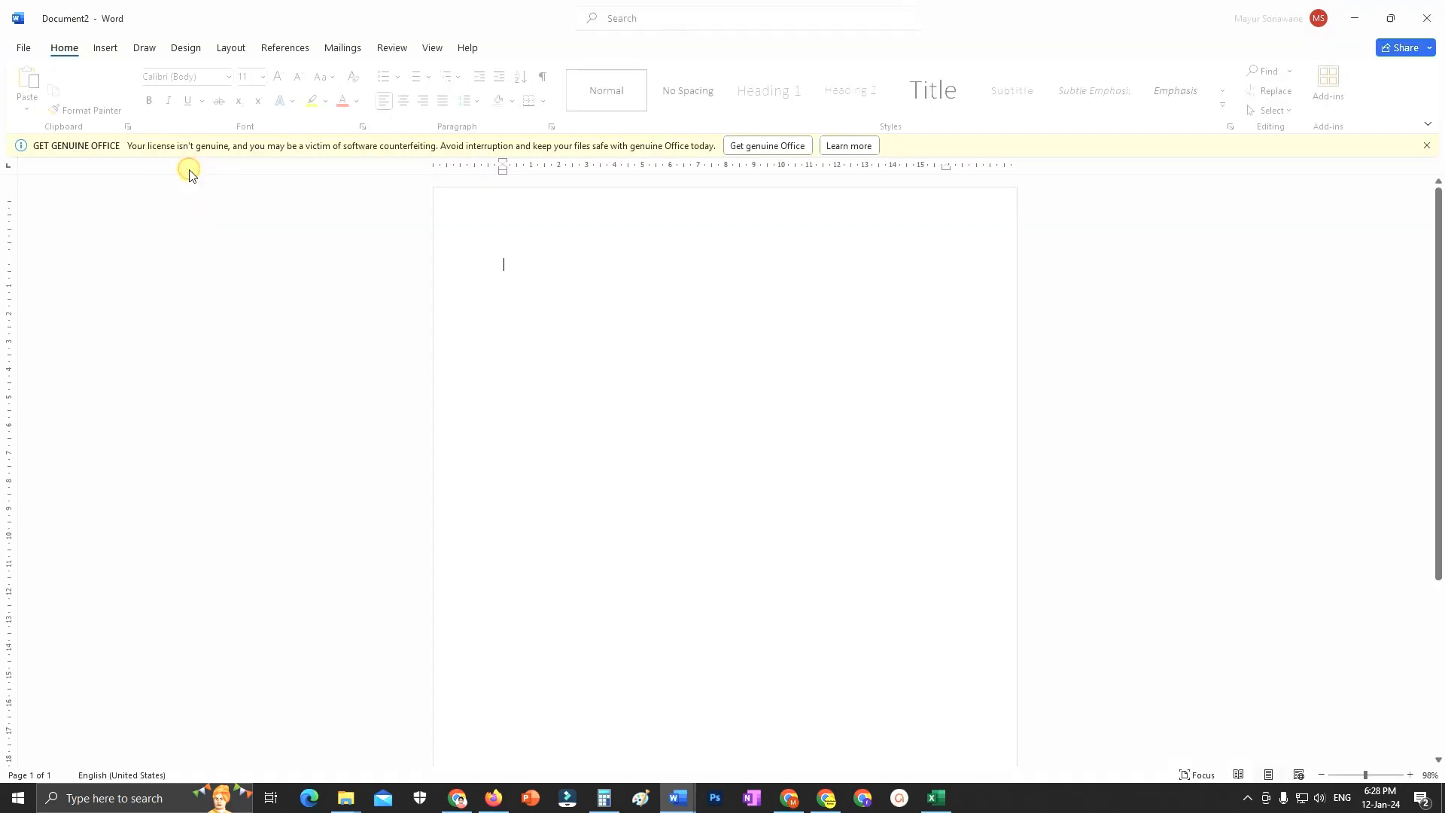
{"action": "left_click", "coordinate": [12, 53]}
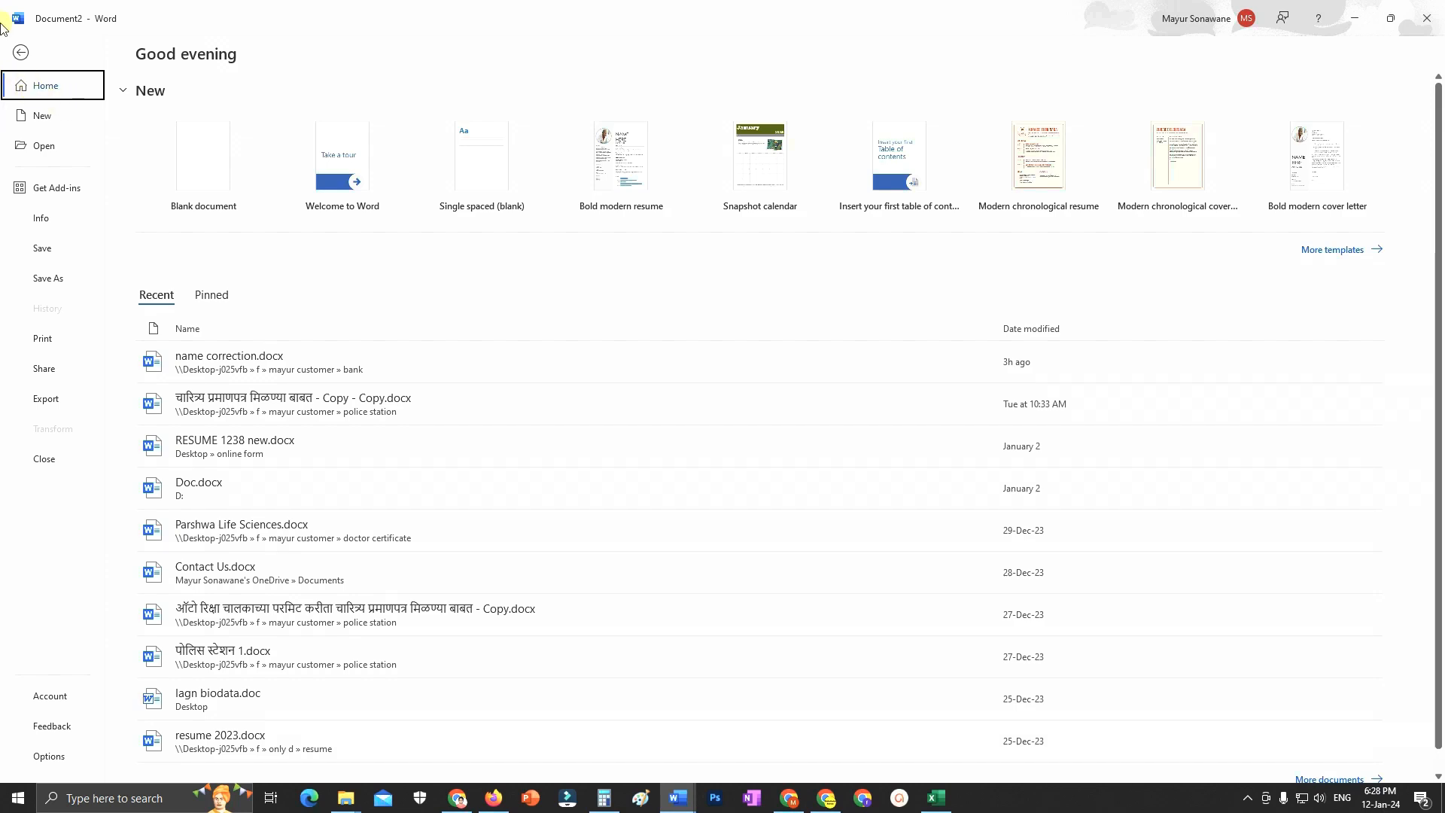
{"action": "left_click", "coordinate": [23, 48]}
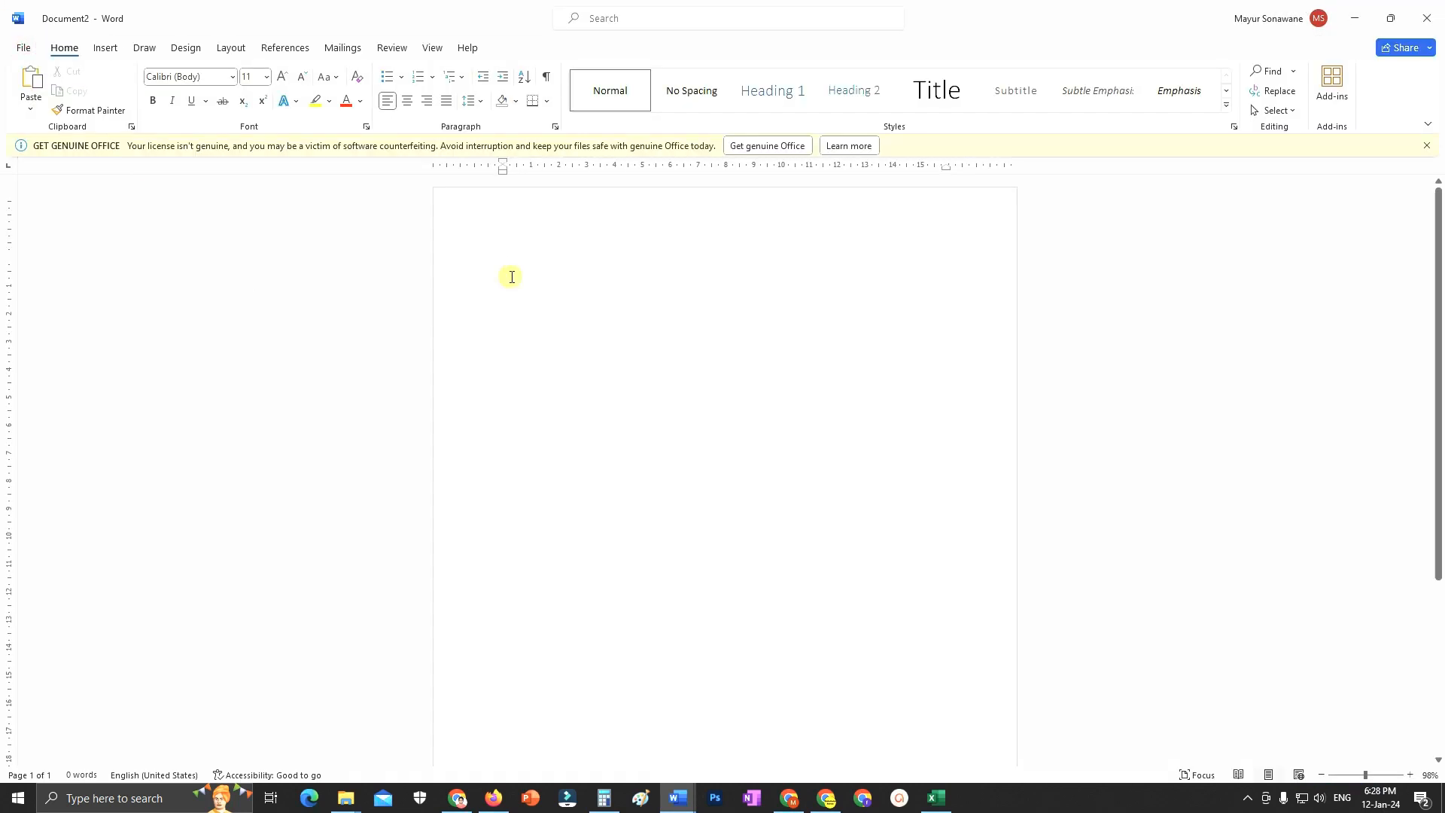
Step: Enter the sample text NDFGHFGJHTGYJ in the blank Word document, review its File menu again and return to Excel
{"action": "type", "text": "asdasdasdasdasd"}
{"action": "left_click", "coordinate": [24, 45]}
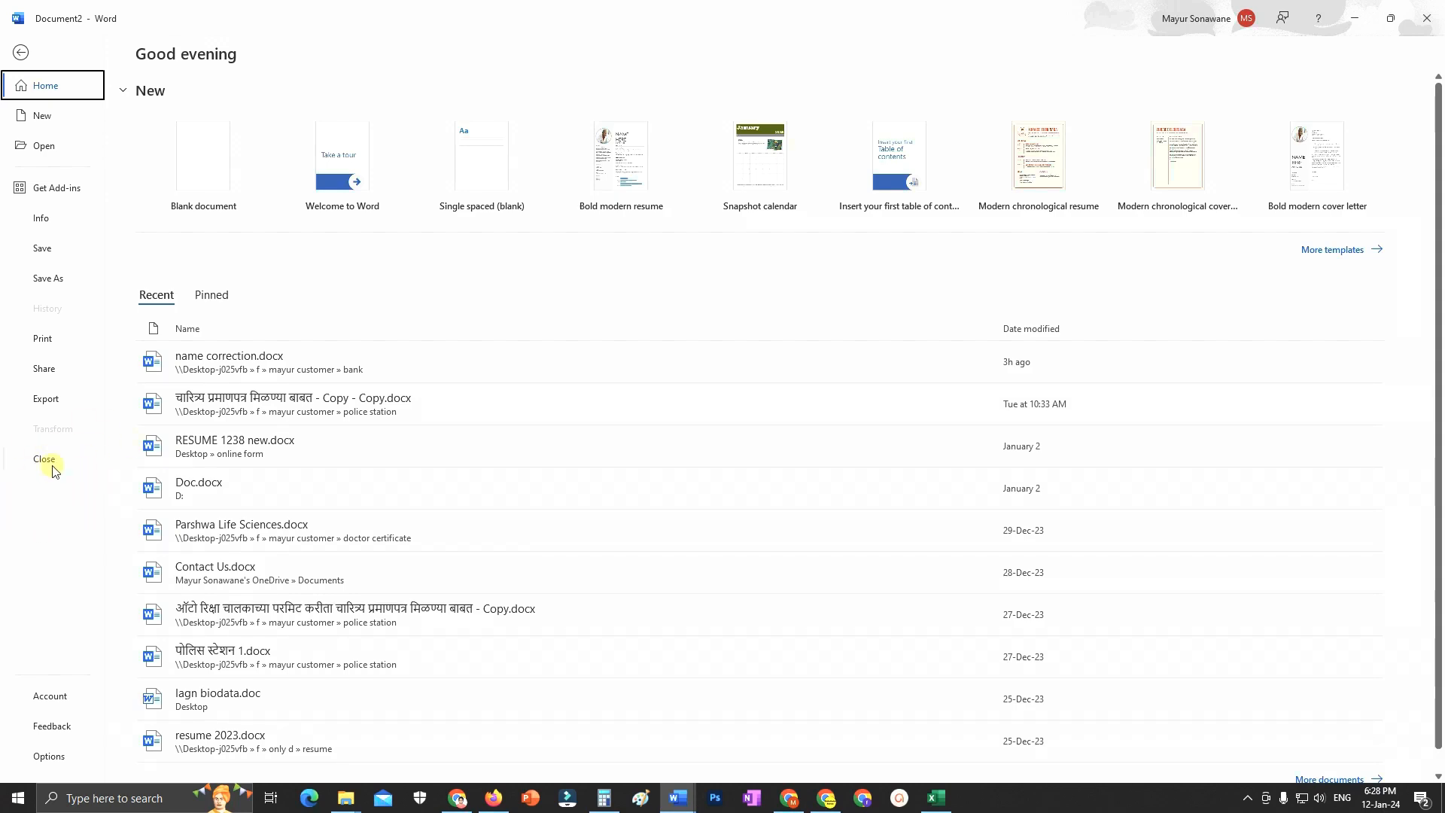
{"action": "left_click", "coordinate": [21, 52]}
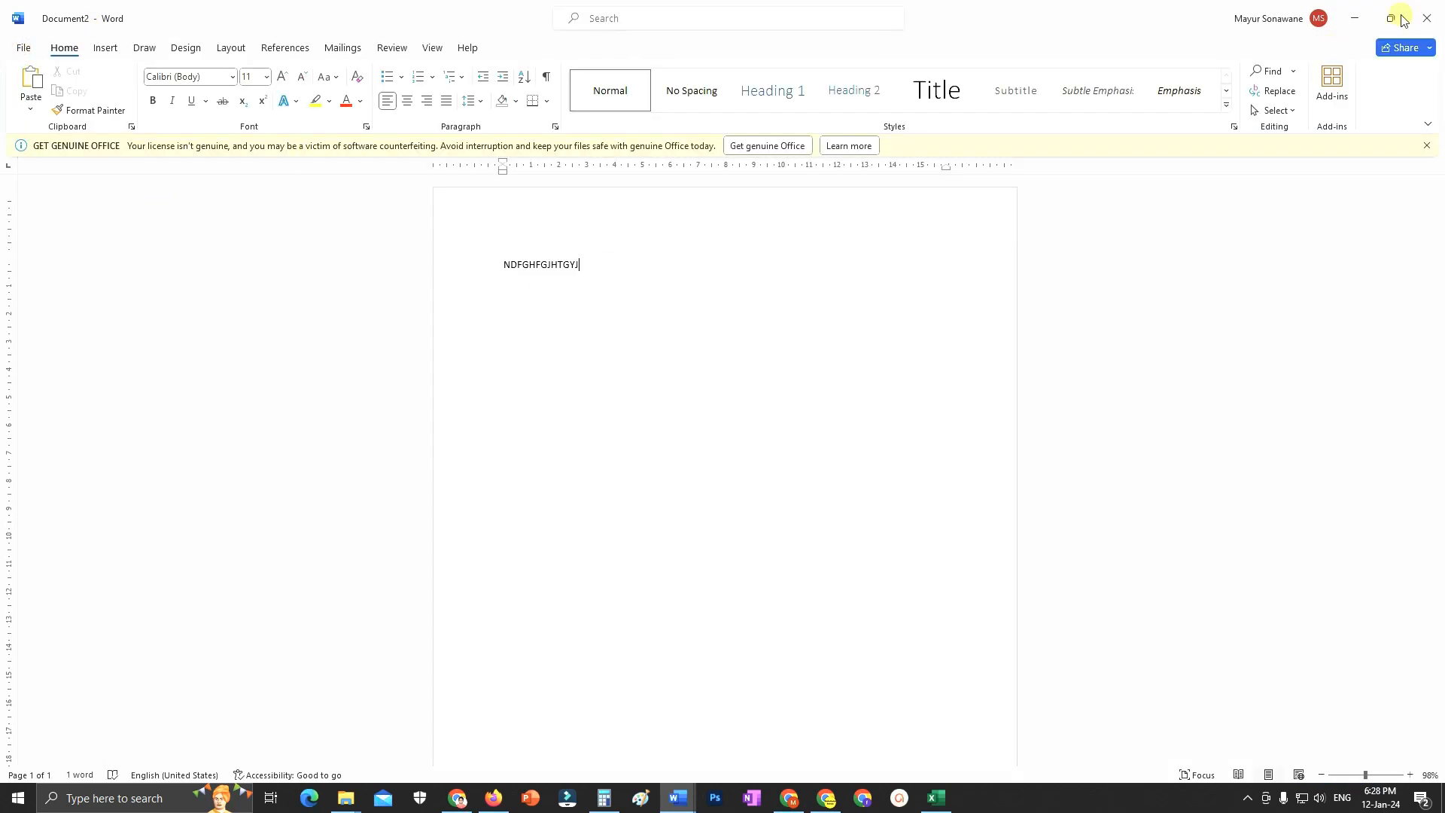
{"action": "left_click", "coordinate": [1355, 17]}
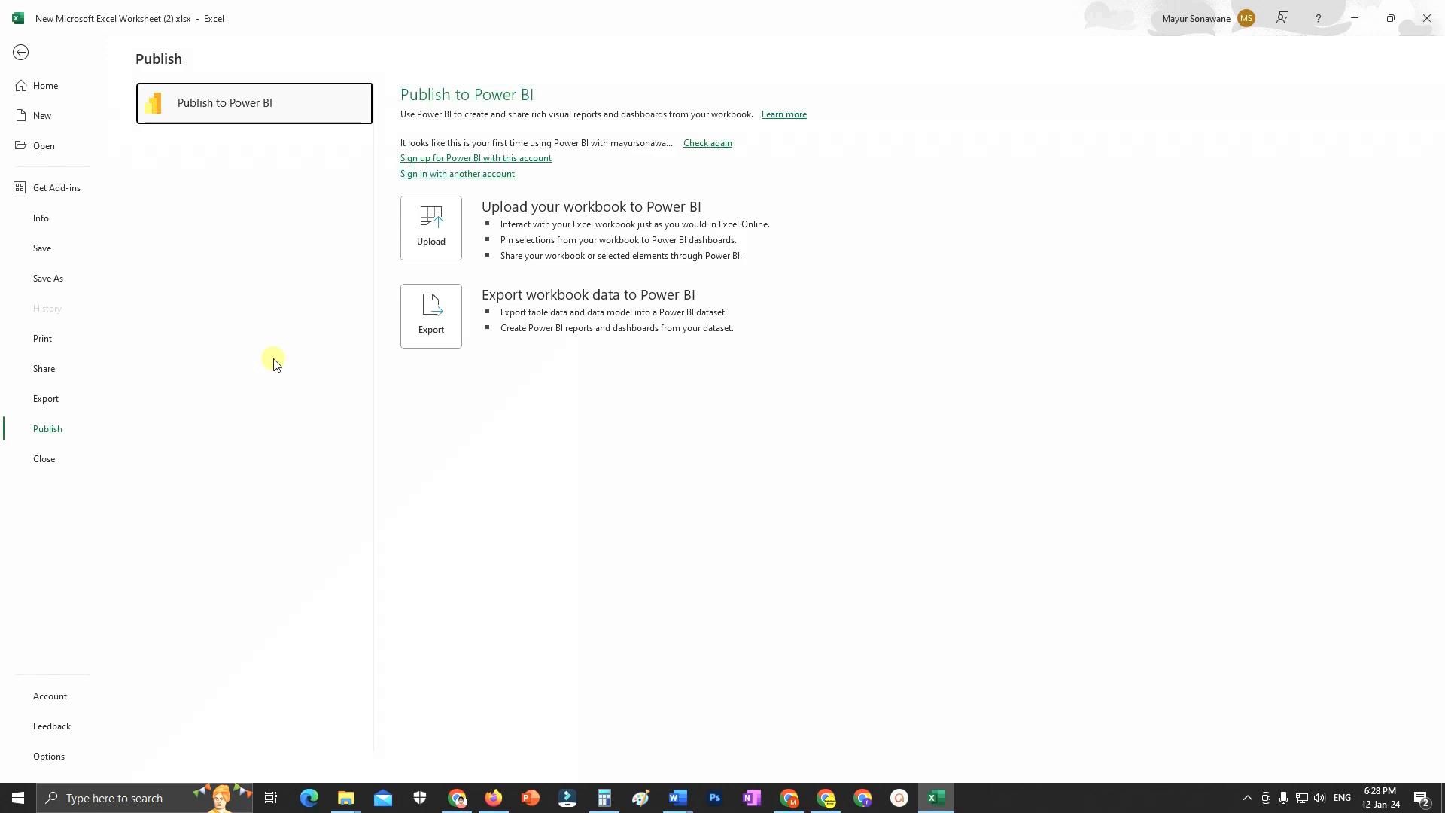
Step: Start closing the workbook and cancel at the save prompt
{"action": "left_click", "coordinate": [41, 460]}
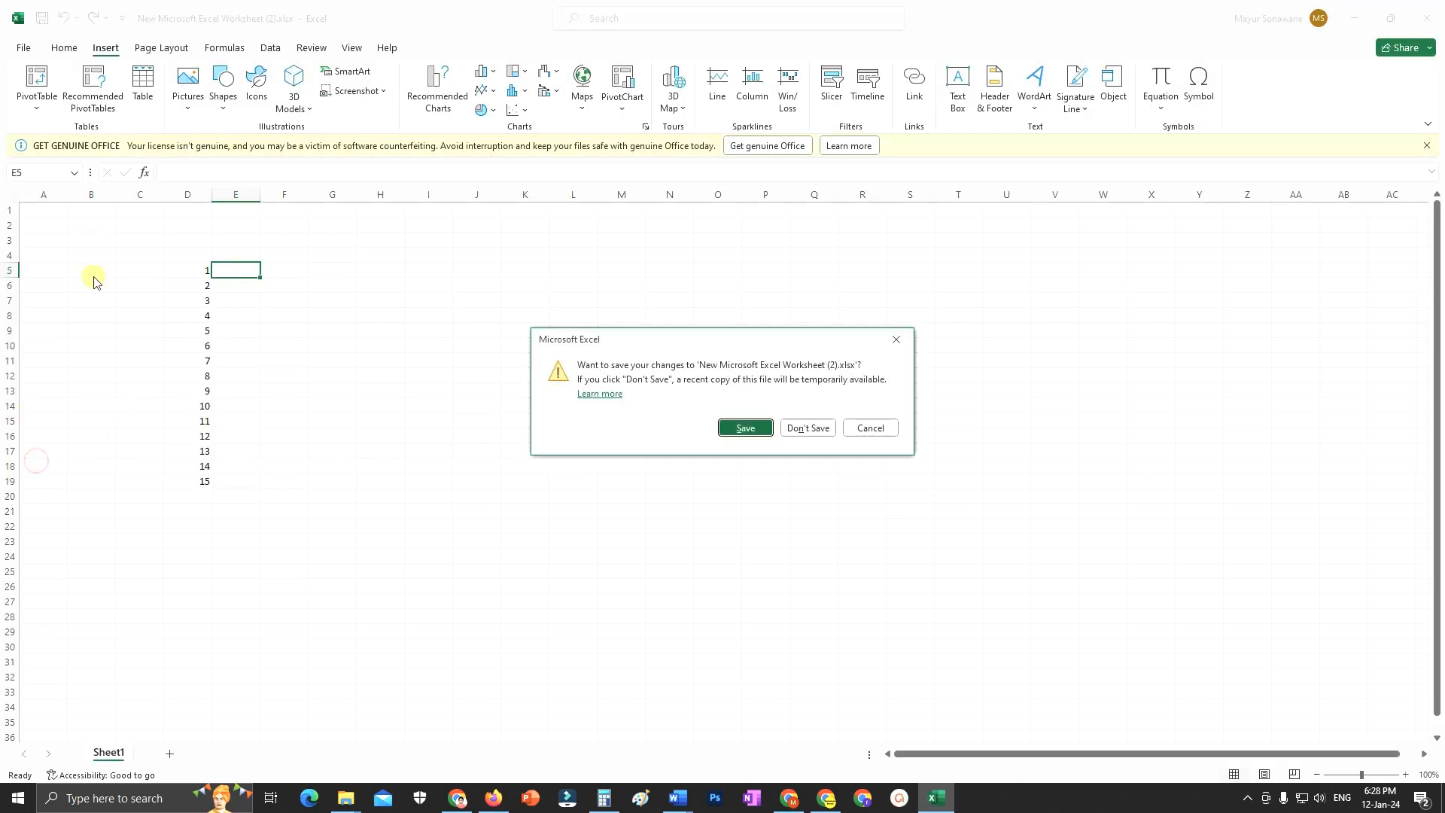
{"action": "left_click", "coordinate": [871, 429]}
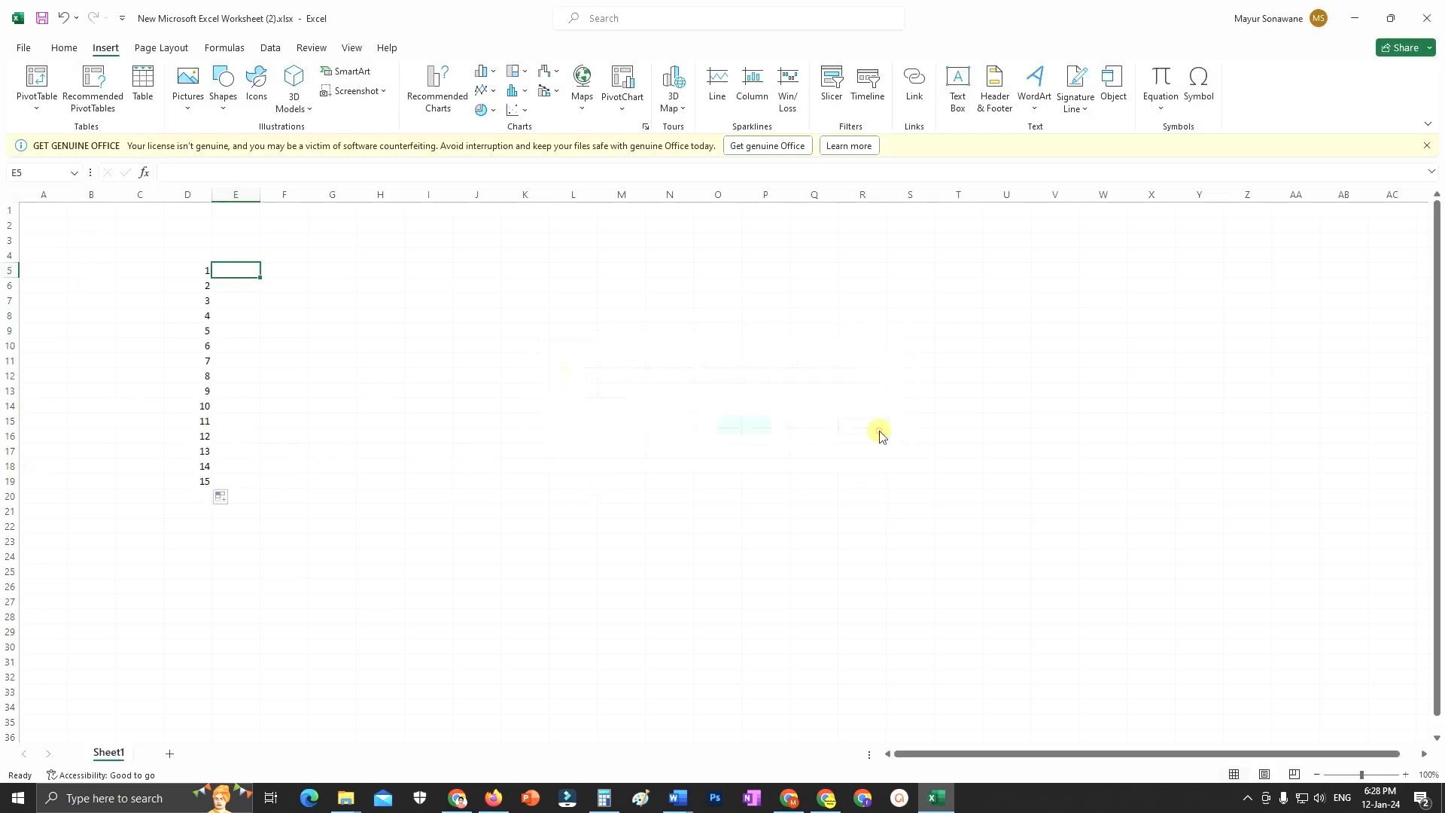
Step: View the Account page's user and product information, followed by the Feedback options
{"action": "left_click", "coordinate": [29, 47]}
{"action": "left_click", "coordinate": [48, 697]}
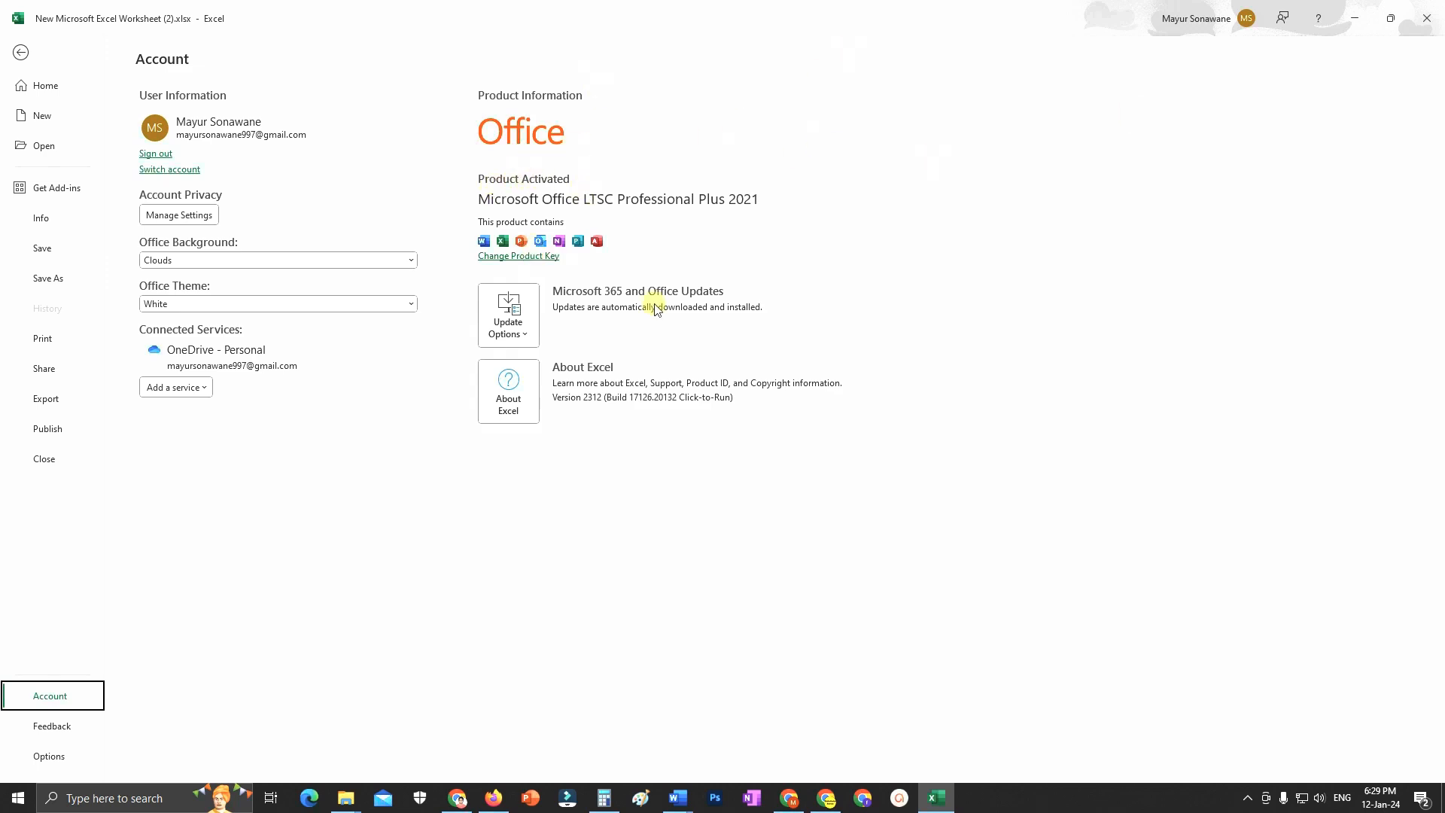
{"action": "left_click", "coordinate": [51, 726]}
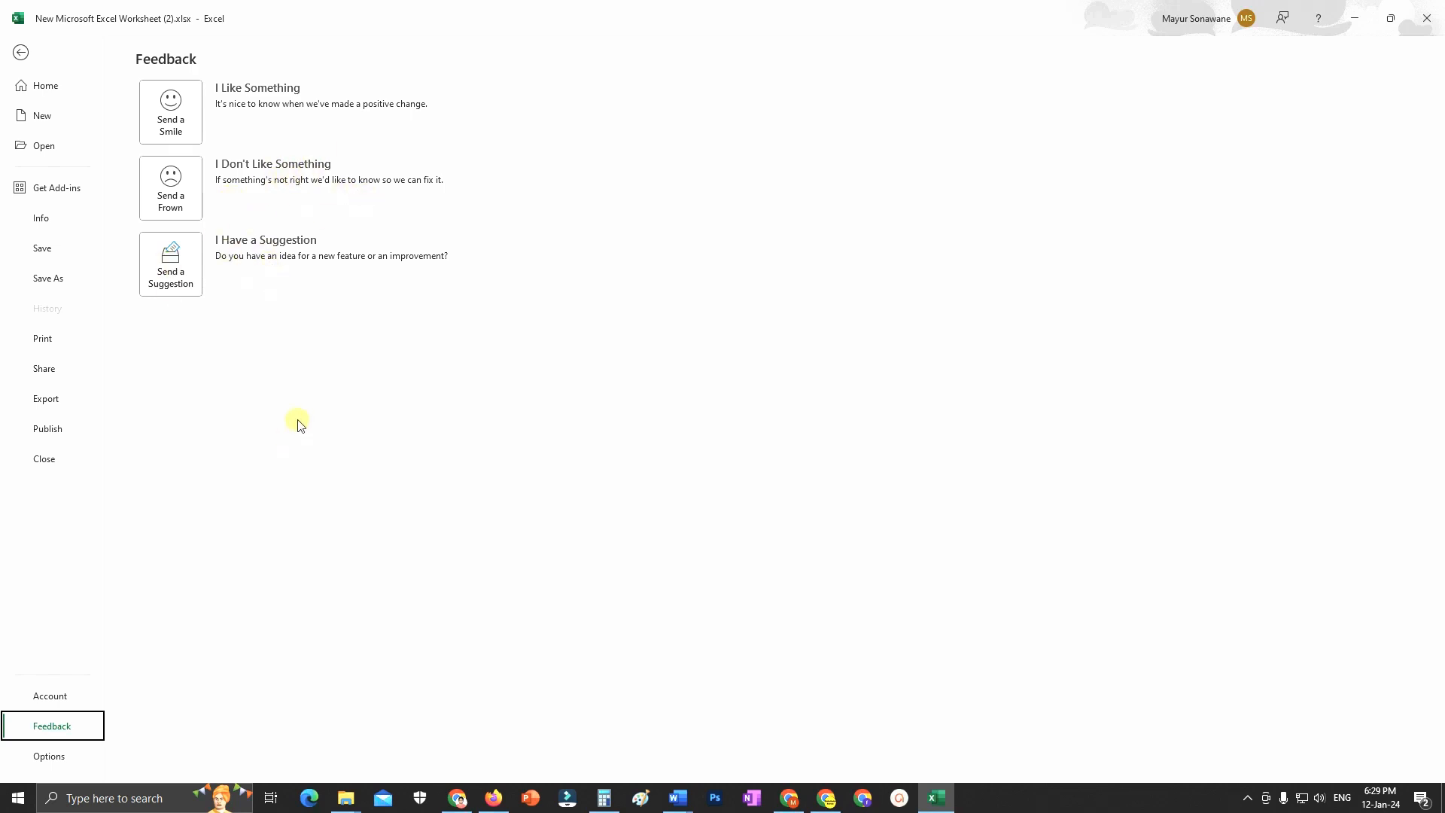
Step: Bring up the Excel Options dialog and examine the Formulas settings, including calculation and error checking
{"action": "left_click", "coordinate": [50, 756]}
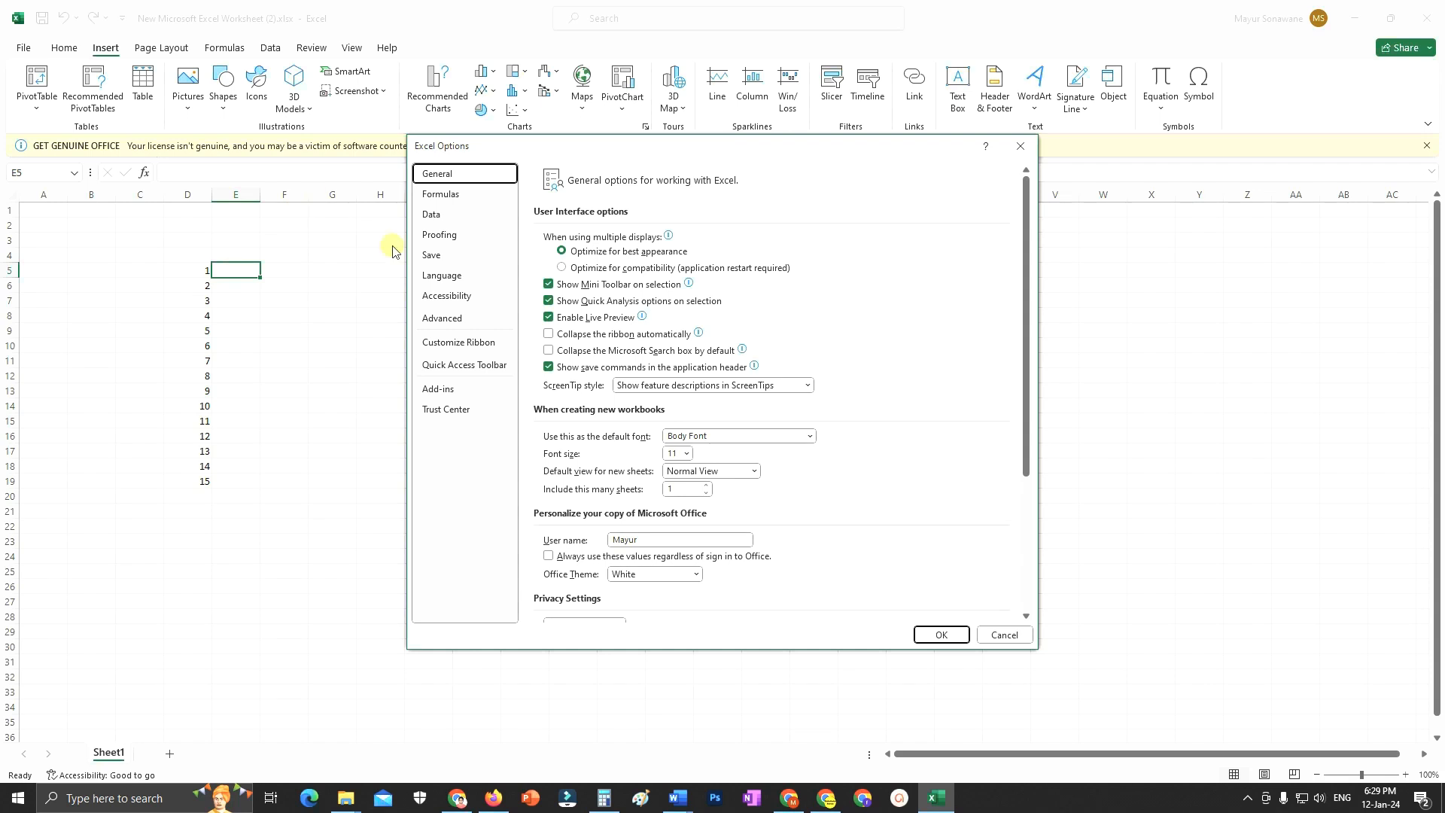
{"action": "left_click", "coordinate": [447, 201]}
{"action": "scroll", "coordinate": [768, 437], "scroll_direction": "down", "scroll_amount": 1}
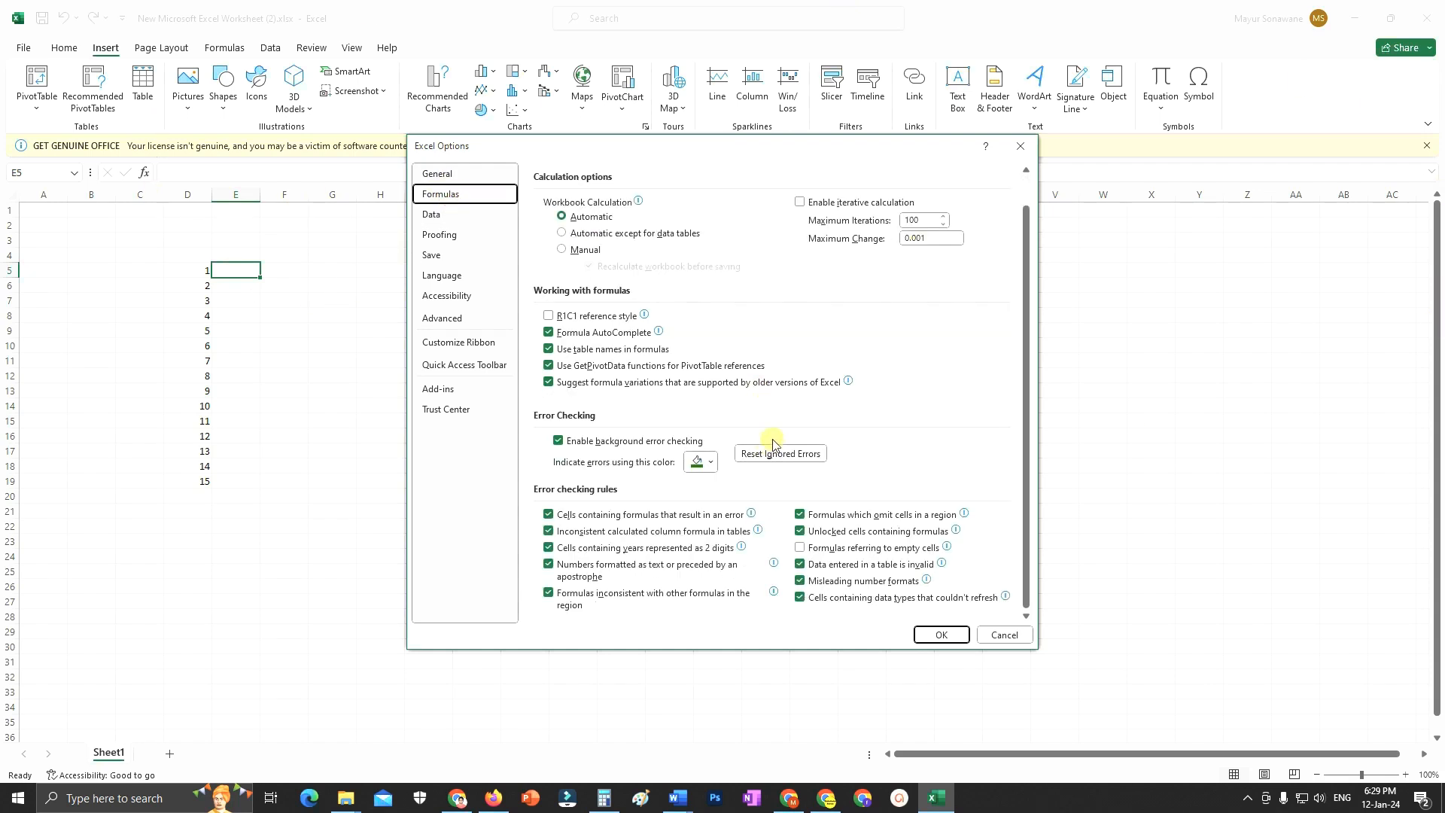
{"action": "scroll", "coordinate": [768, 316], "scroll_direction": "up", "scroll_amount": 1}
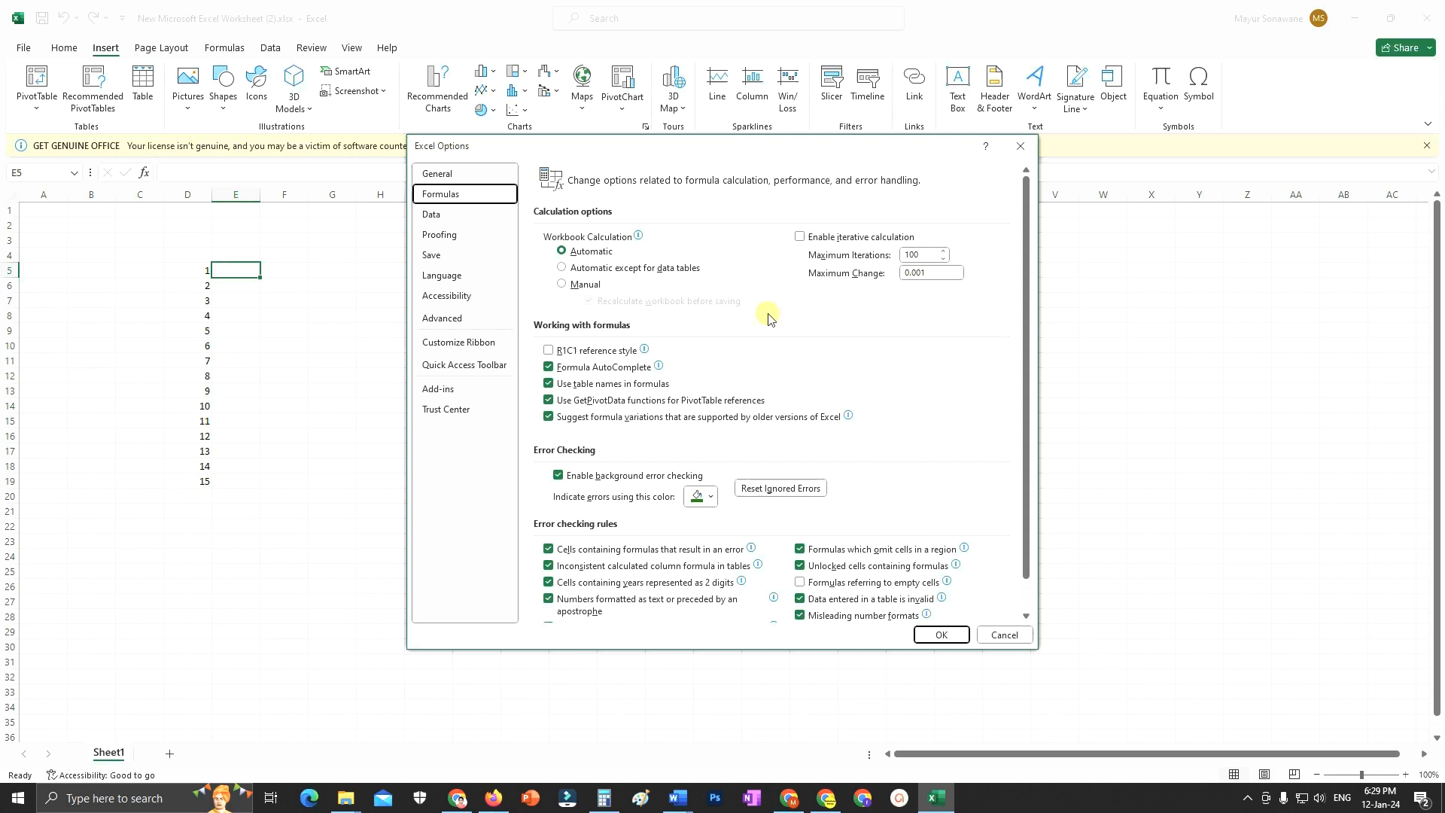
Step: Review the Data and Proofing options, including the available dictionary languages
{"action": "left_click", "coordinate": [432, 216]}
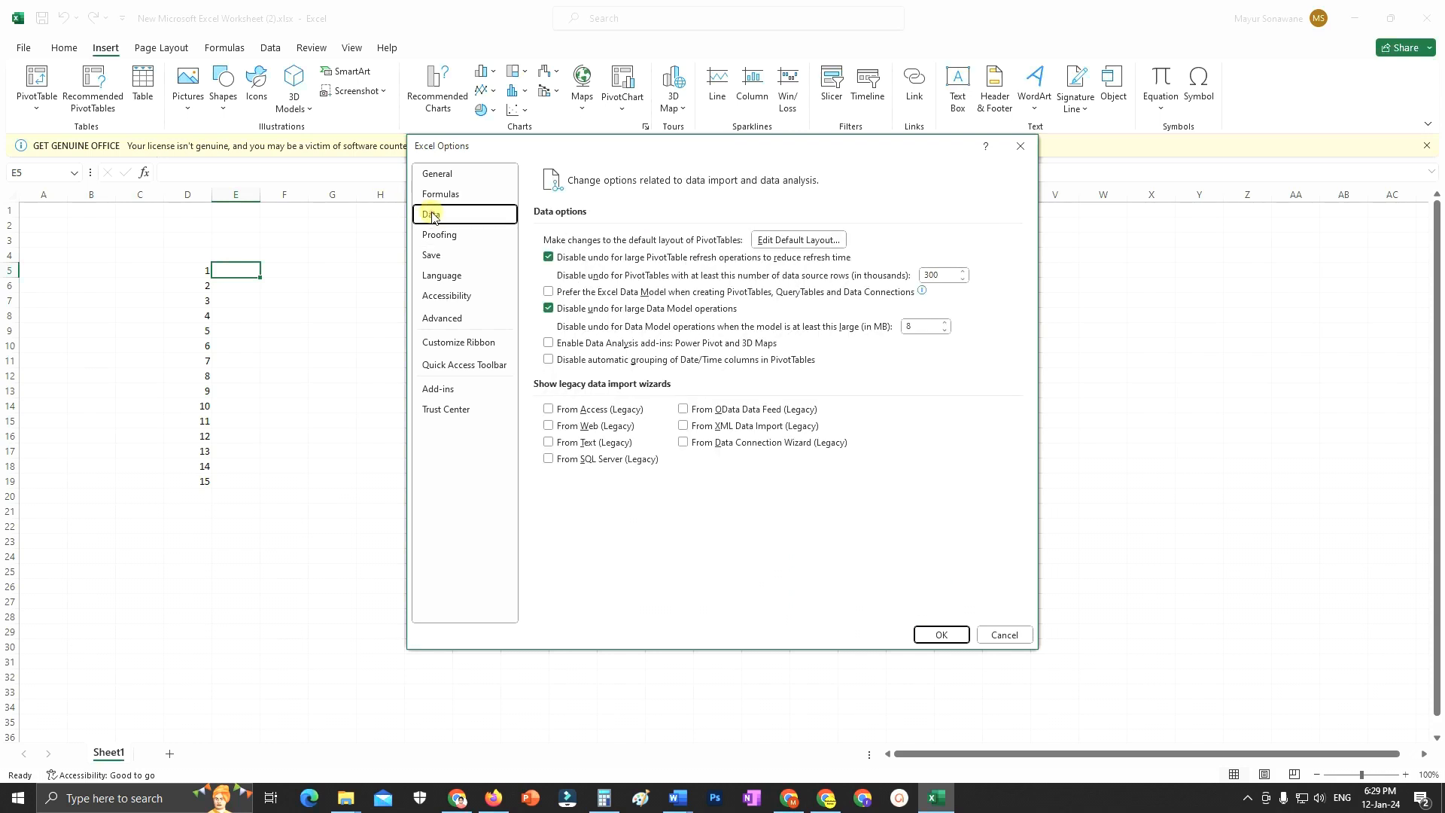
{"action": "left_click", "coordinate": [462, 243]}
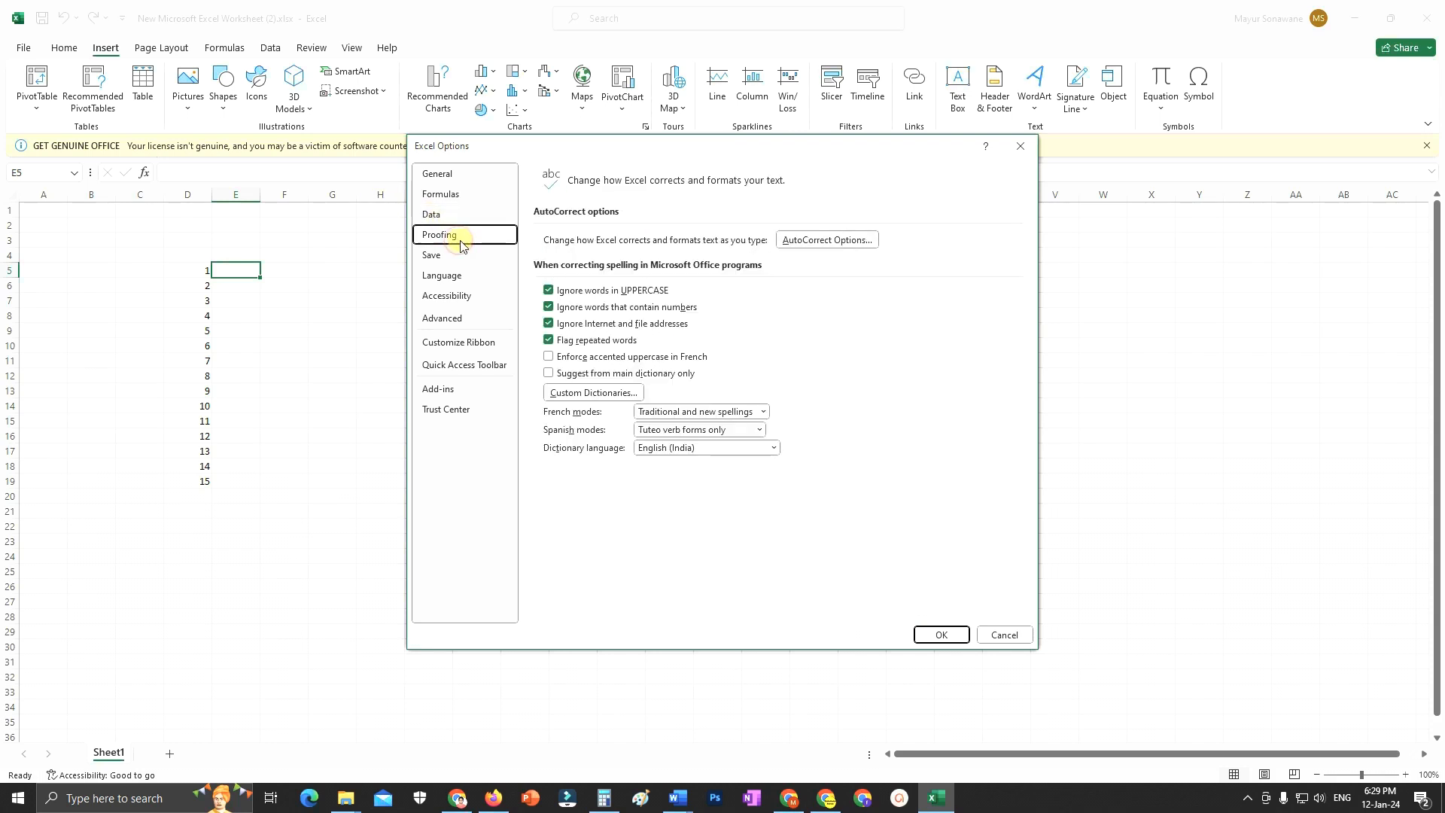
{"action": "left_click", "coordinate": [698, 450]}
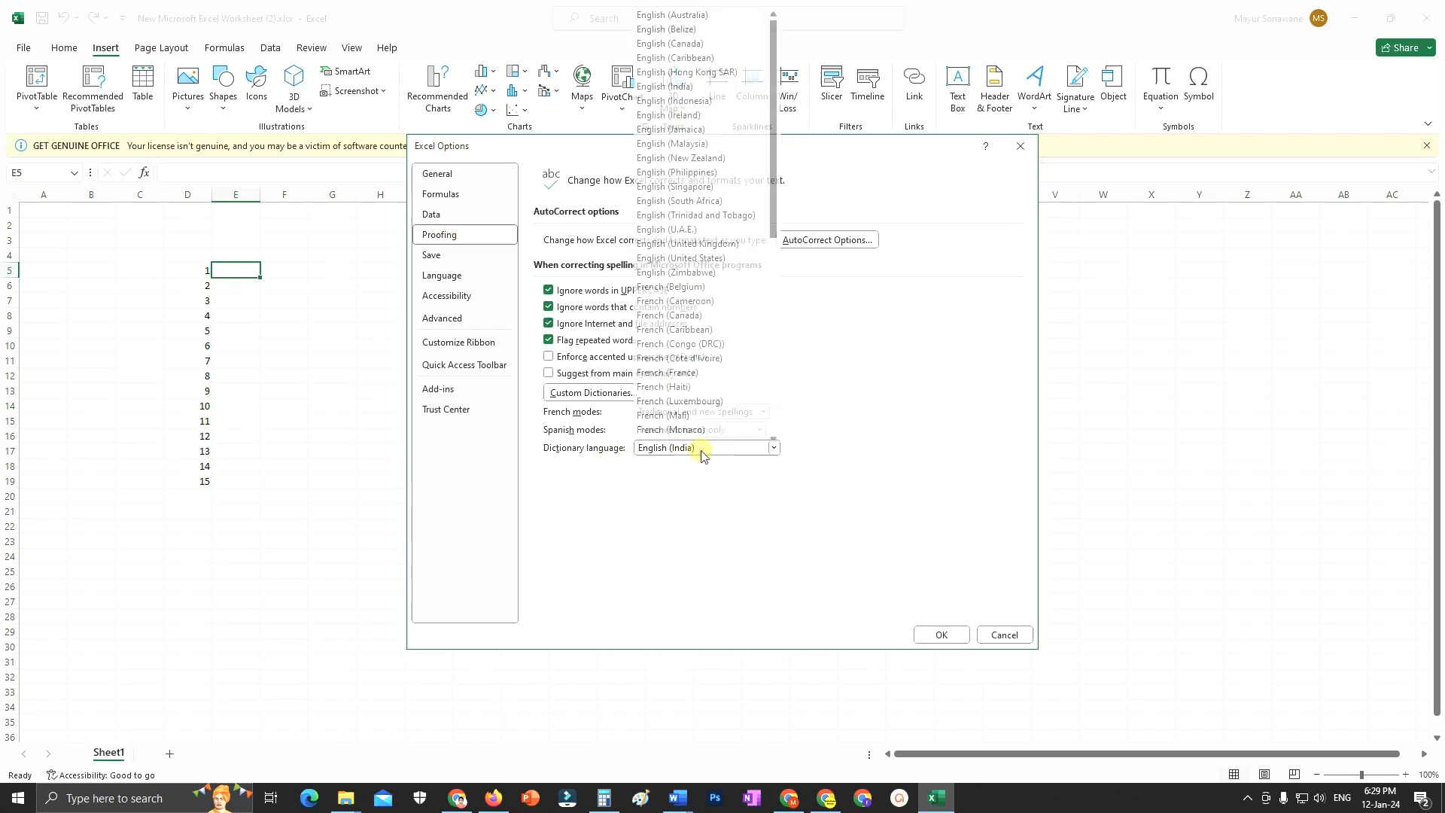
{"action": "left_click", "coordinate": [700, 450]}
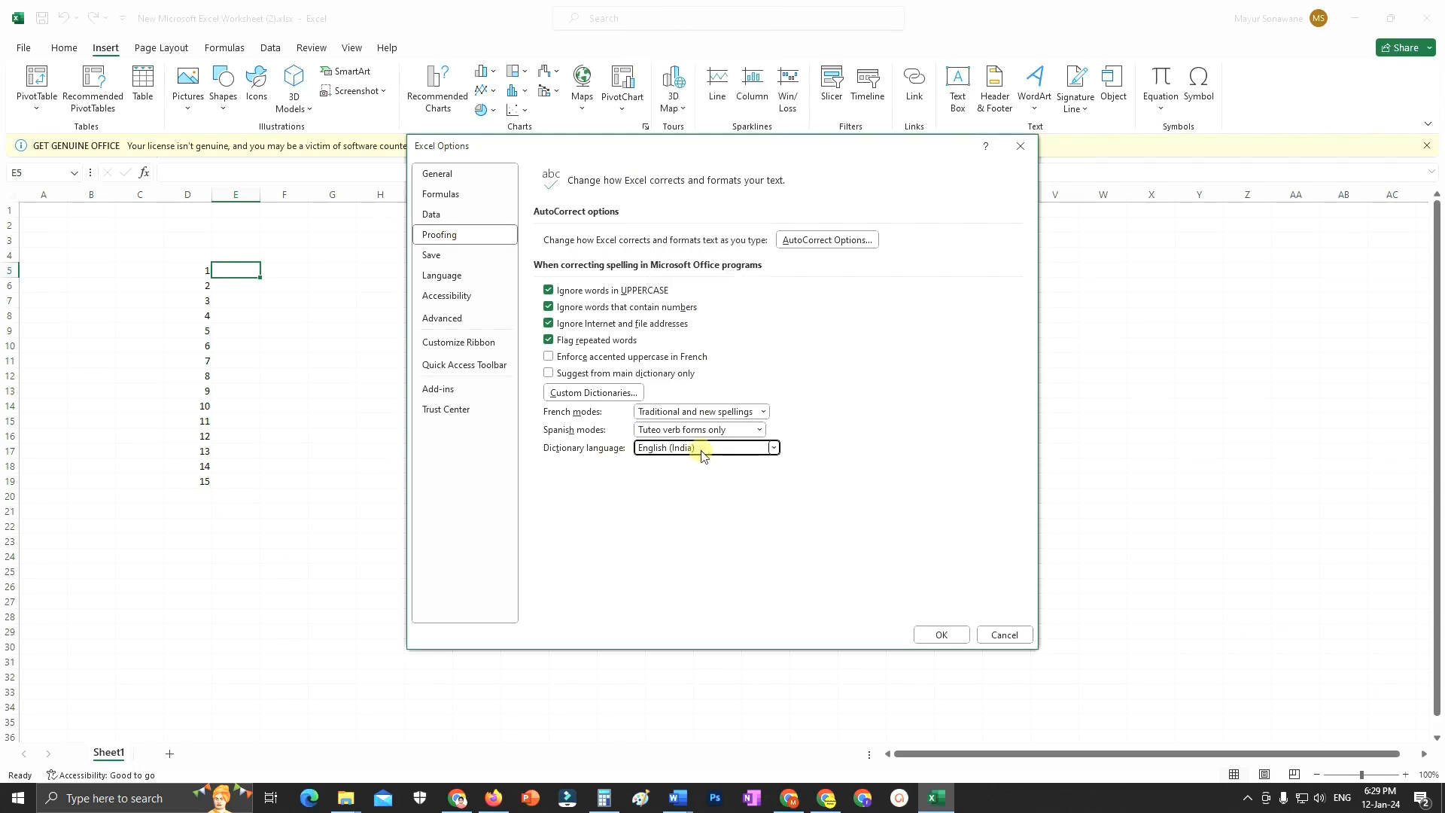
{"action": "left_click_drag", "start_coordinate": [827, 146], "coordinate": [845, 220]}
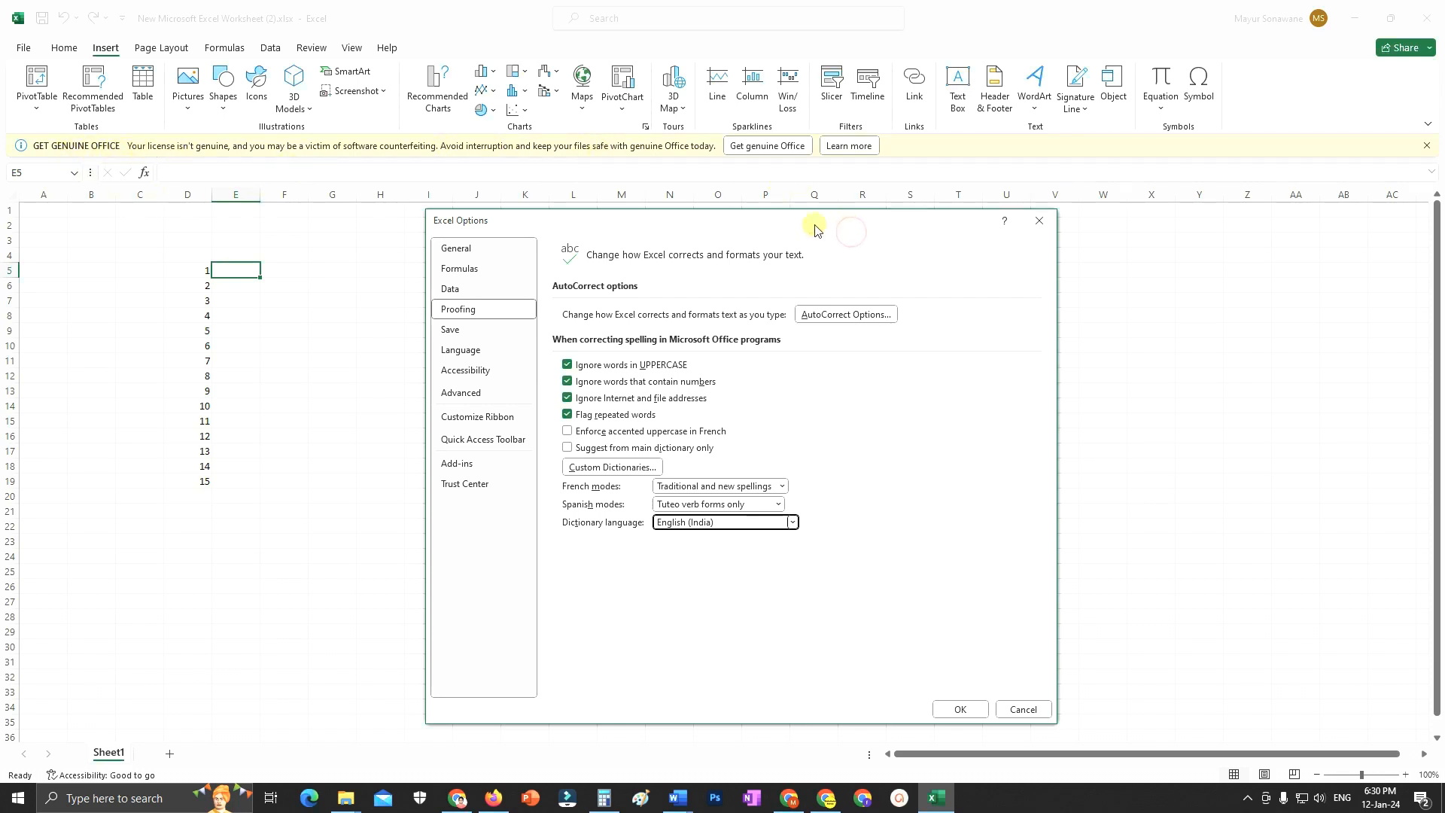
{"action": "left_click_drag", "start_coordinate": [816, 224], "coordinate": [820, 133]}
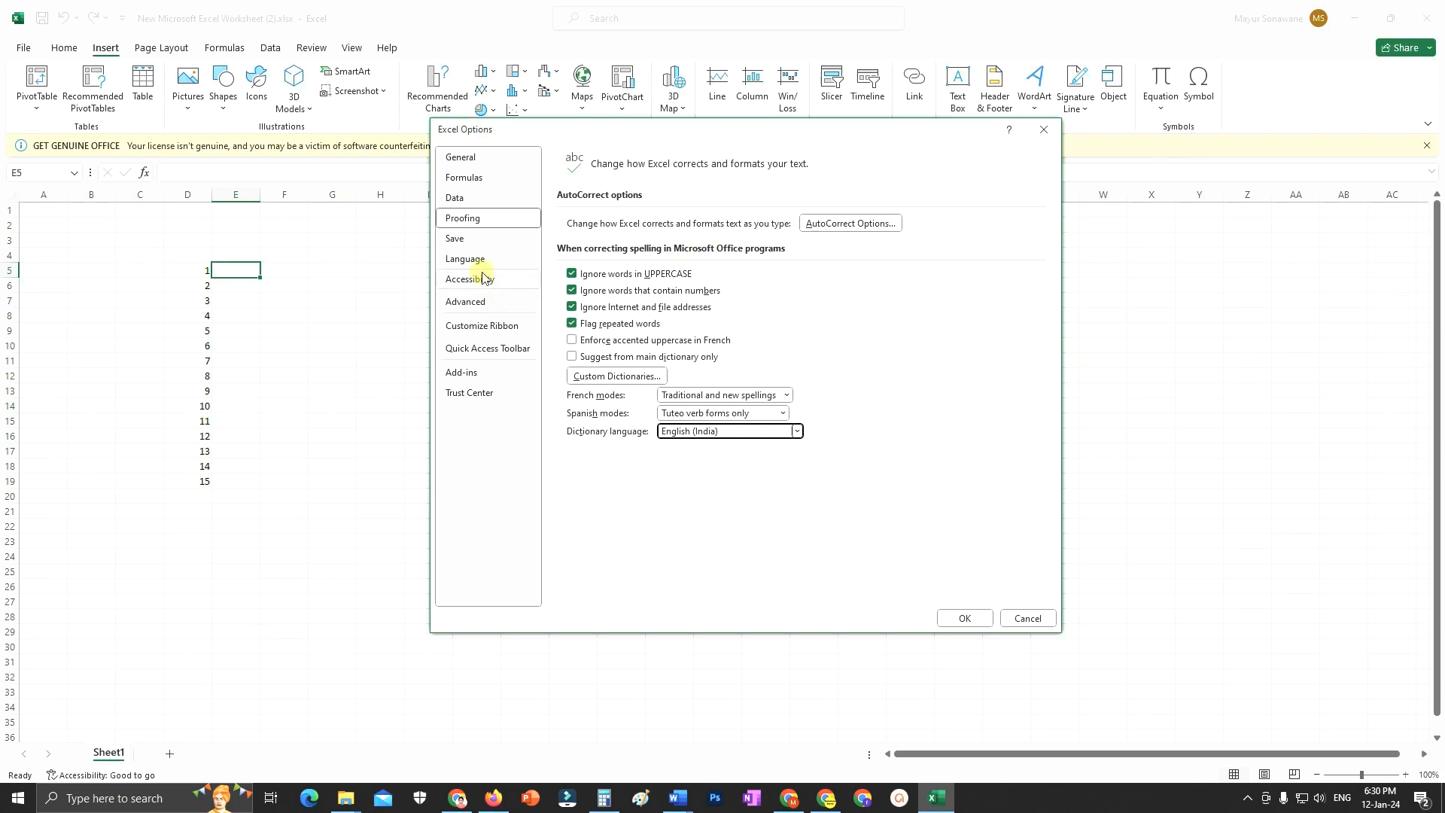
Step: Review the Save, Language, Accessibility and Advanced categories of the Excel options
{"action": "left_click", "coordinate": [455, 240]}
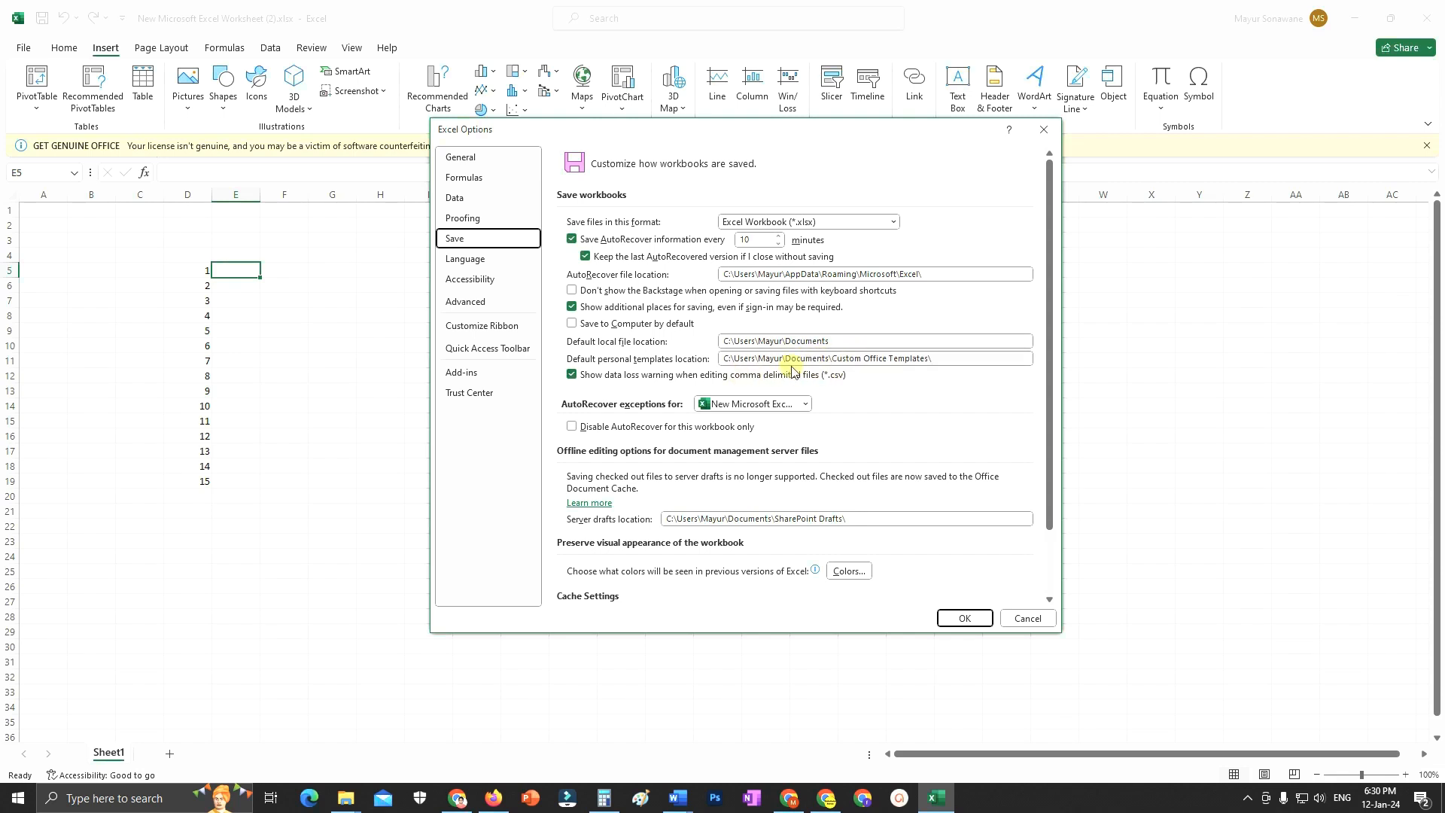
{"action": "left_click", "coordinate": [464, 261]}
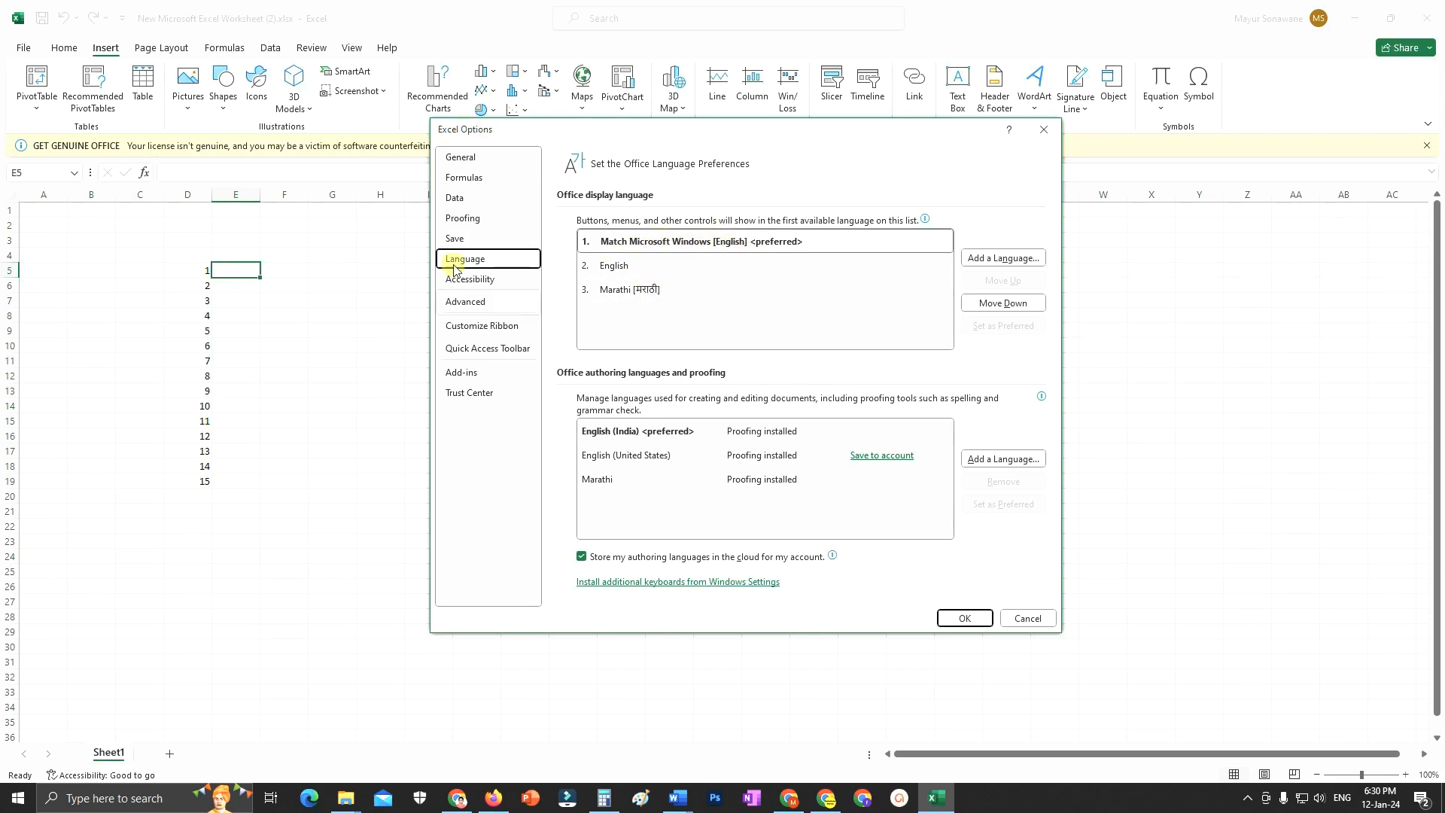
{"action": "left_click", "coordinate": [482, 281]}
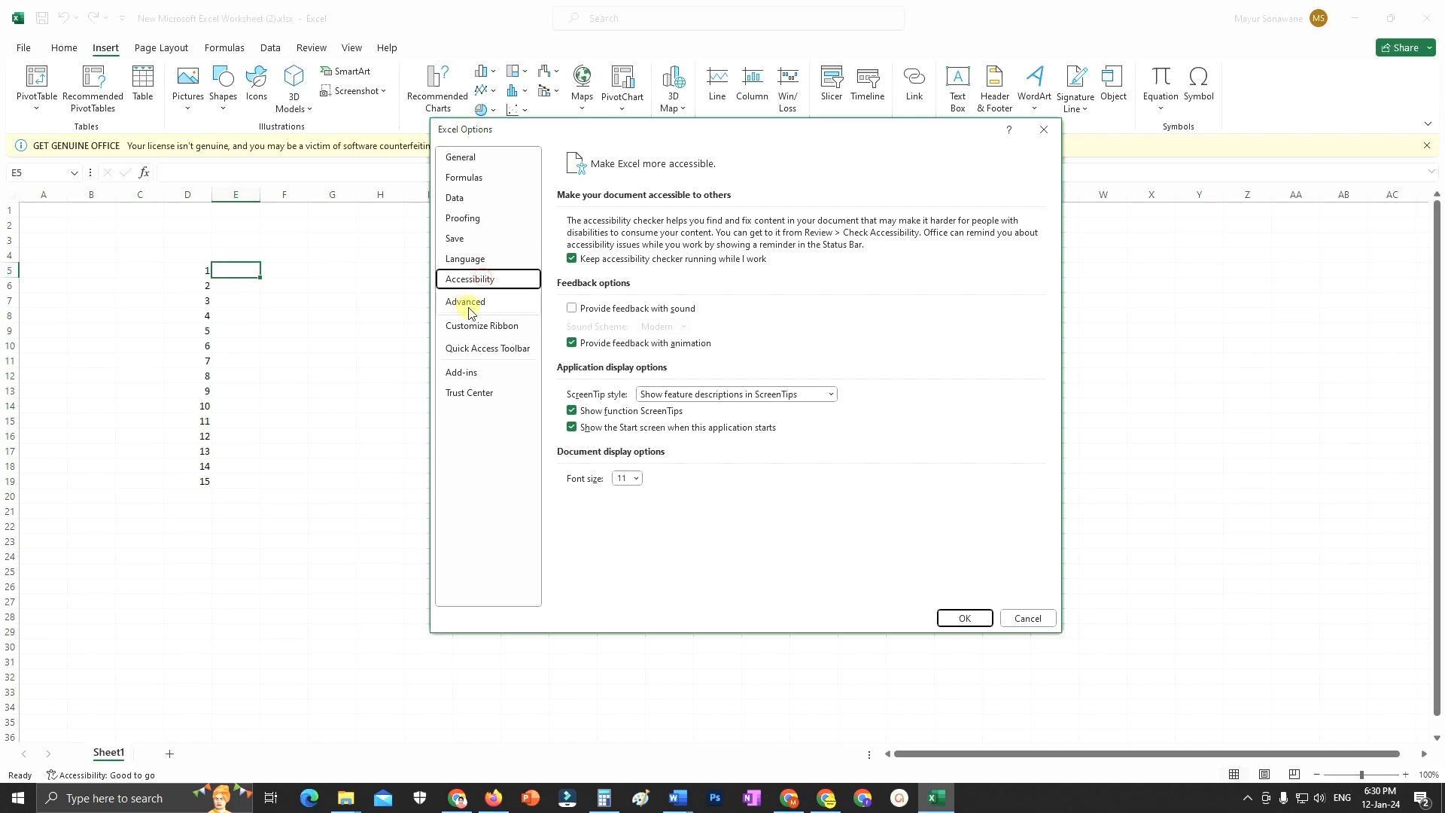
{"action": "left_click", "coordinate": [468, 304]}
Step: Review the Customize Ribbon, Quick Access Toolbar, Trust Center and General options, and close Excel Options without saving
{"action": "left_click", "coordinate": [475, 329]}
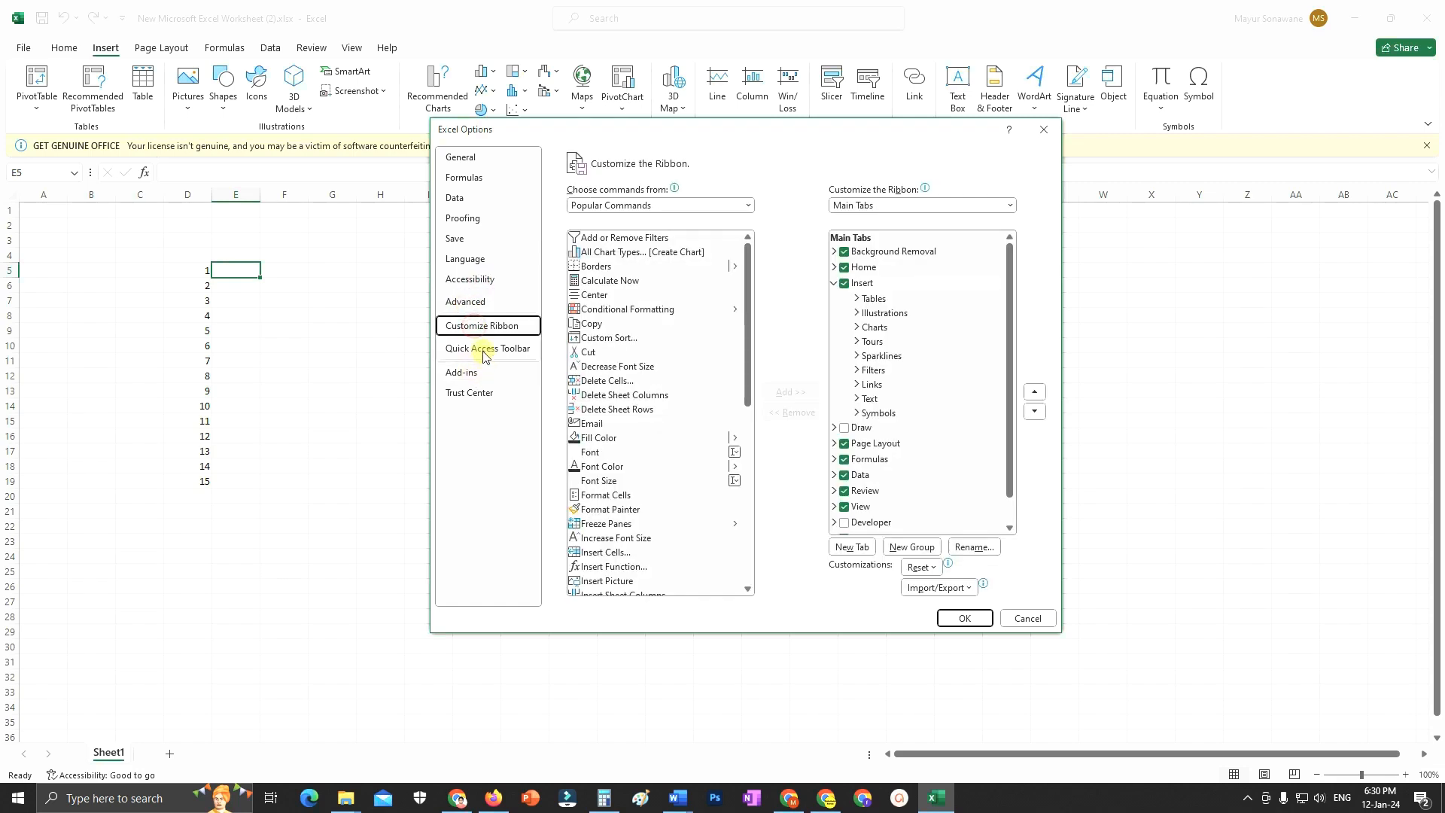
{"action": "left_click", "coordinate": [484, 351]}
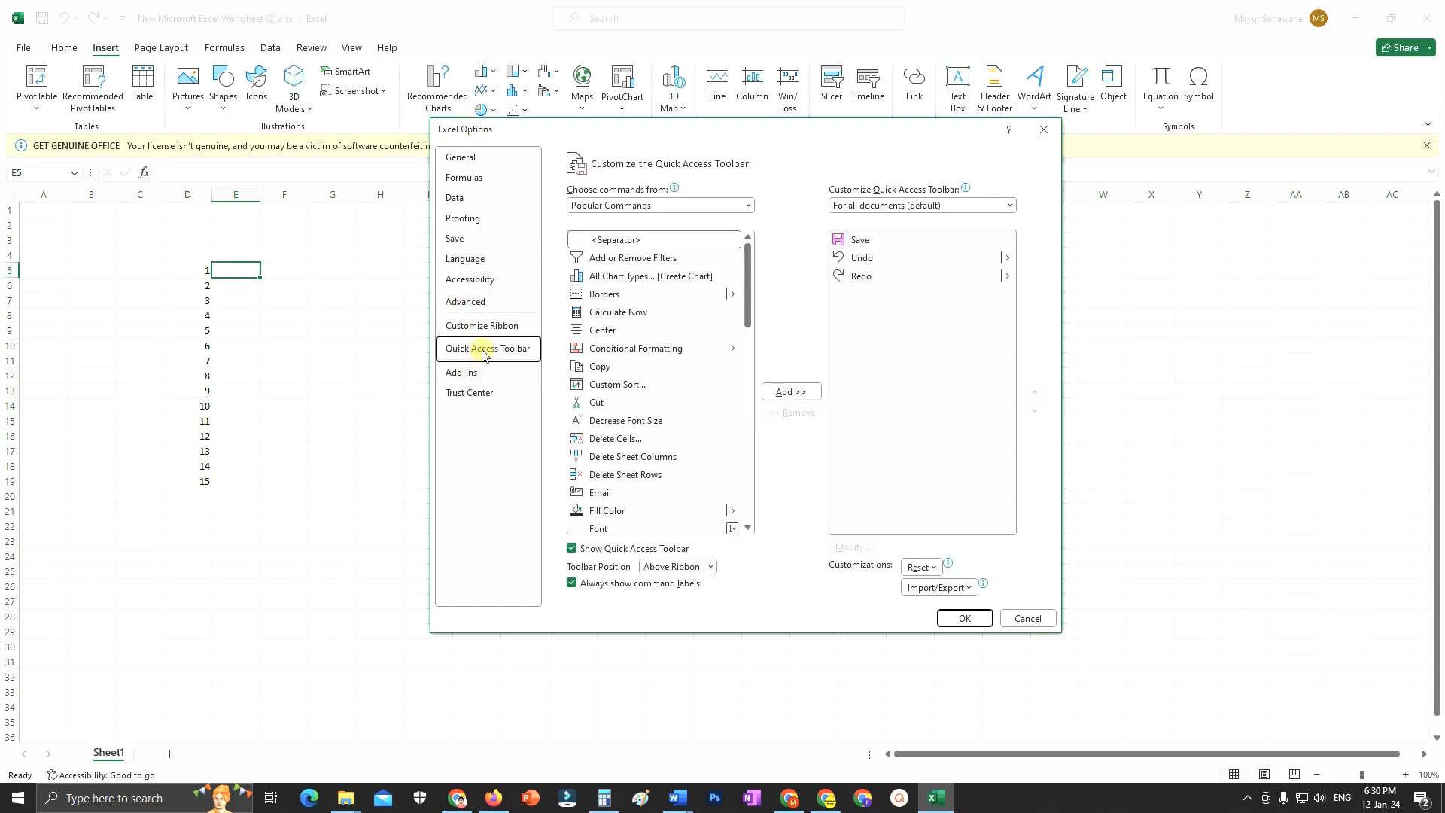
{"action": "left_click", "coordinate": [488, 394]}
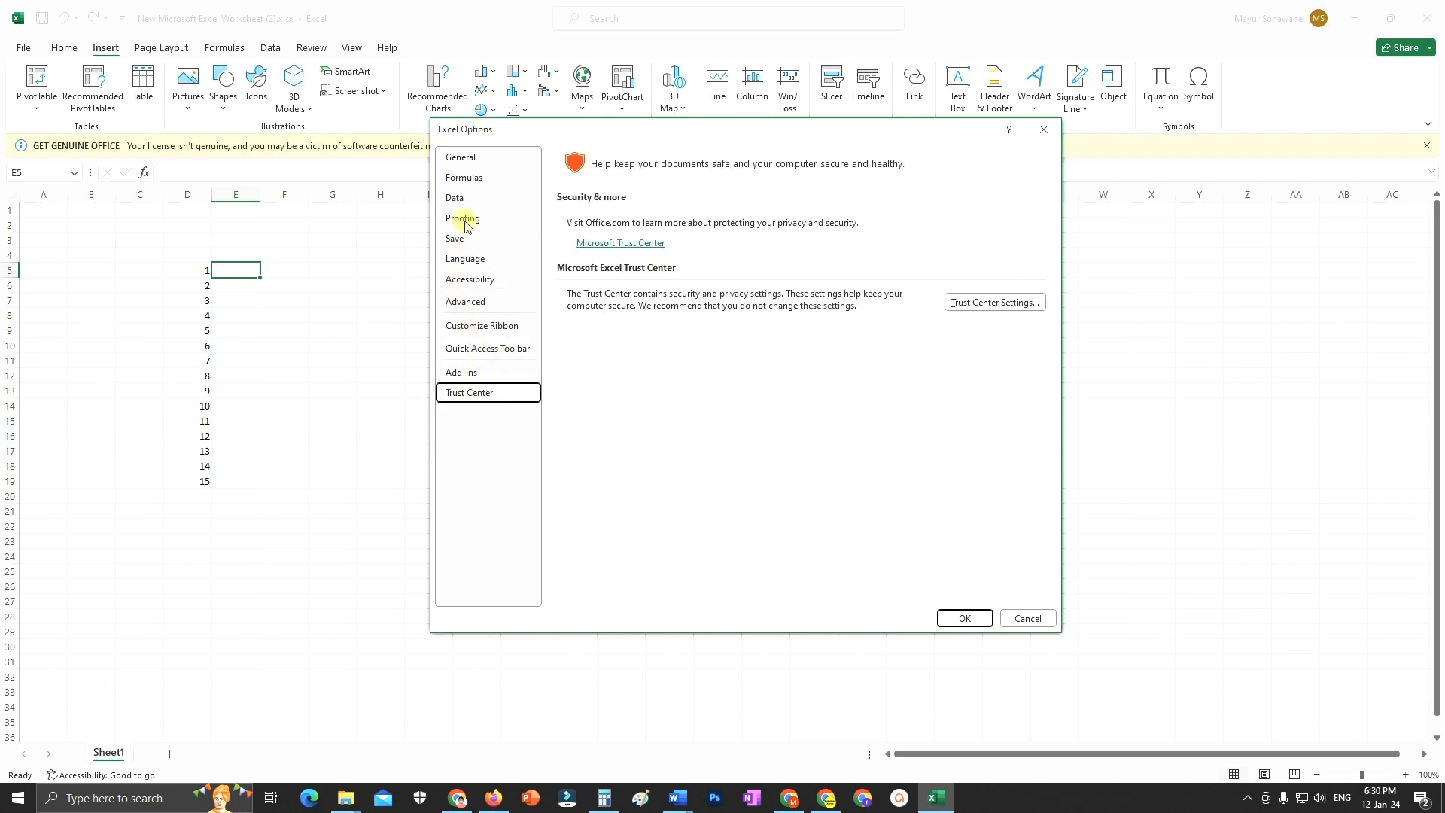
{"action": "left_click", "coordinate": [461, 158]}
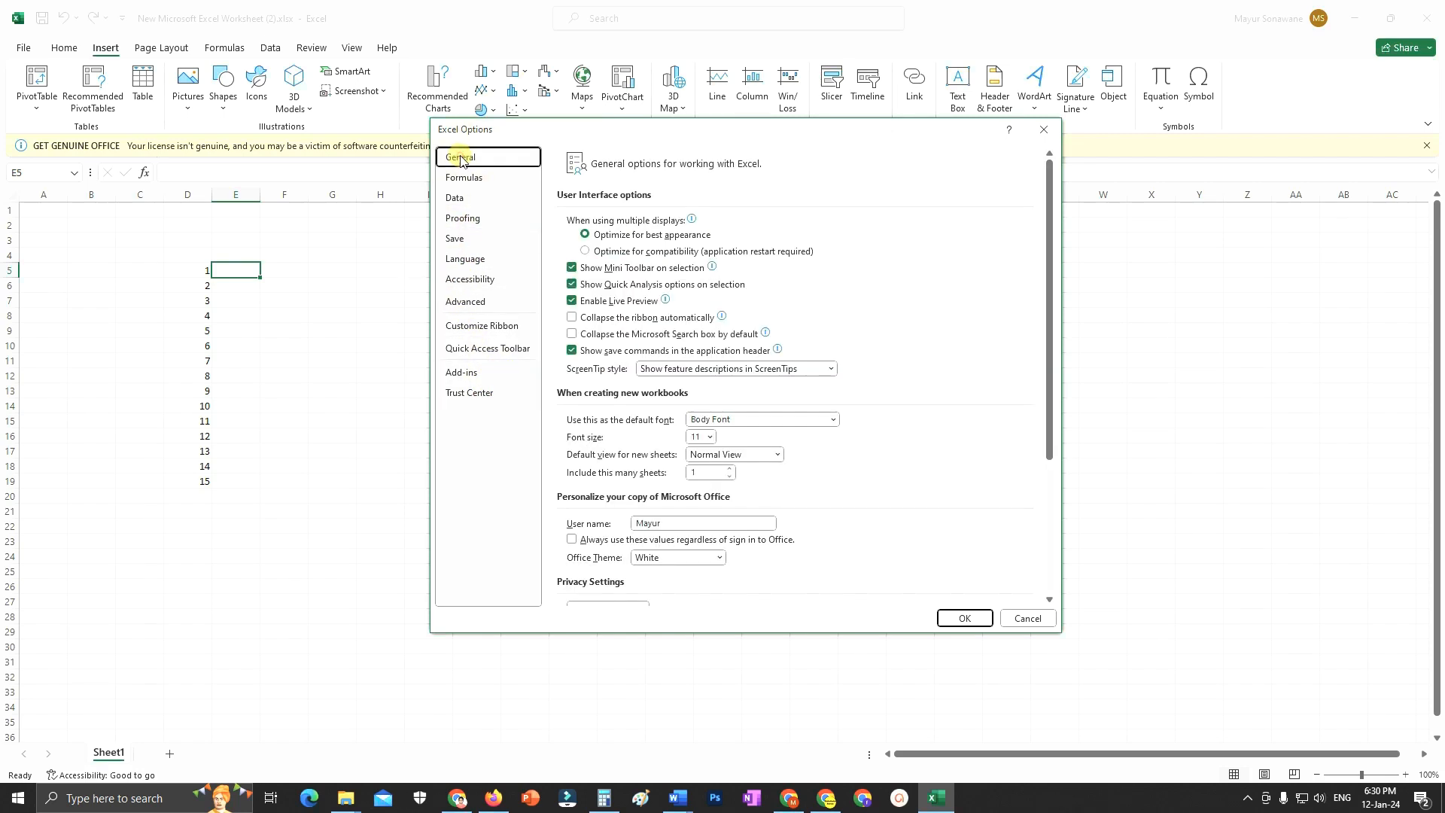
{"action": "left_click", "coordinate": [1026, 618]}
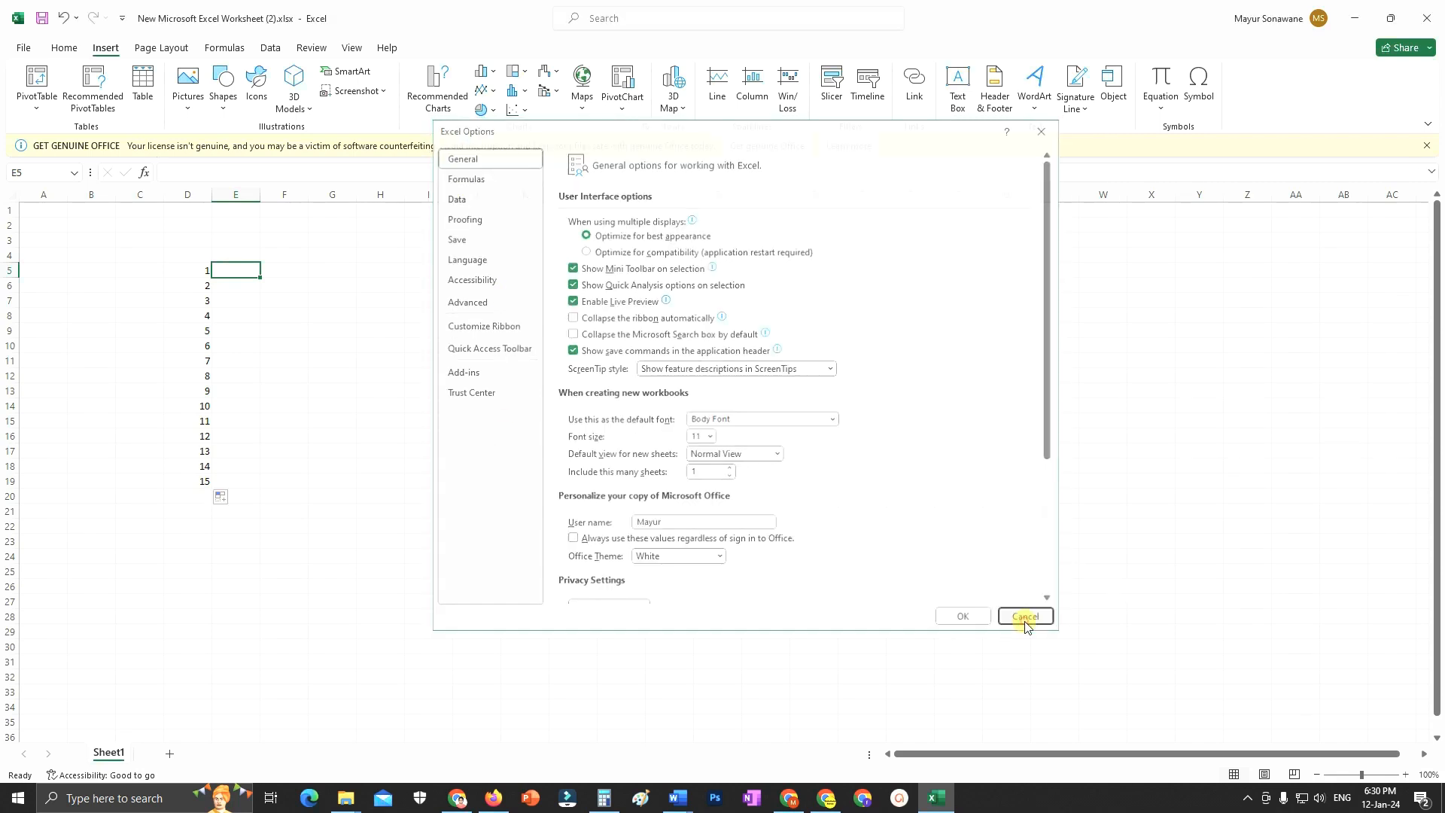
Step: Show the available Save As locations for the workbook
{"action": "left_click", "coordinate": [23, 48]}
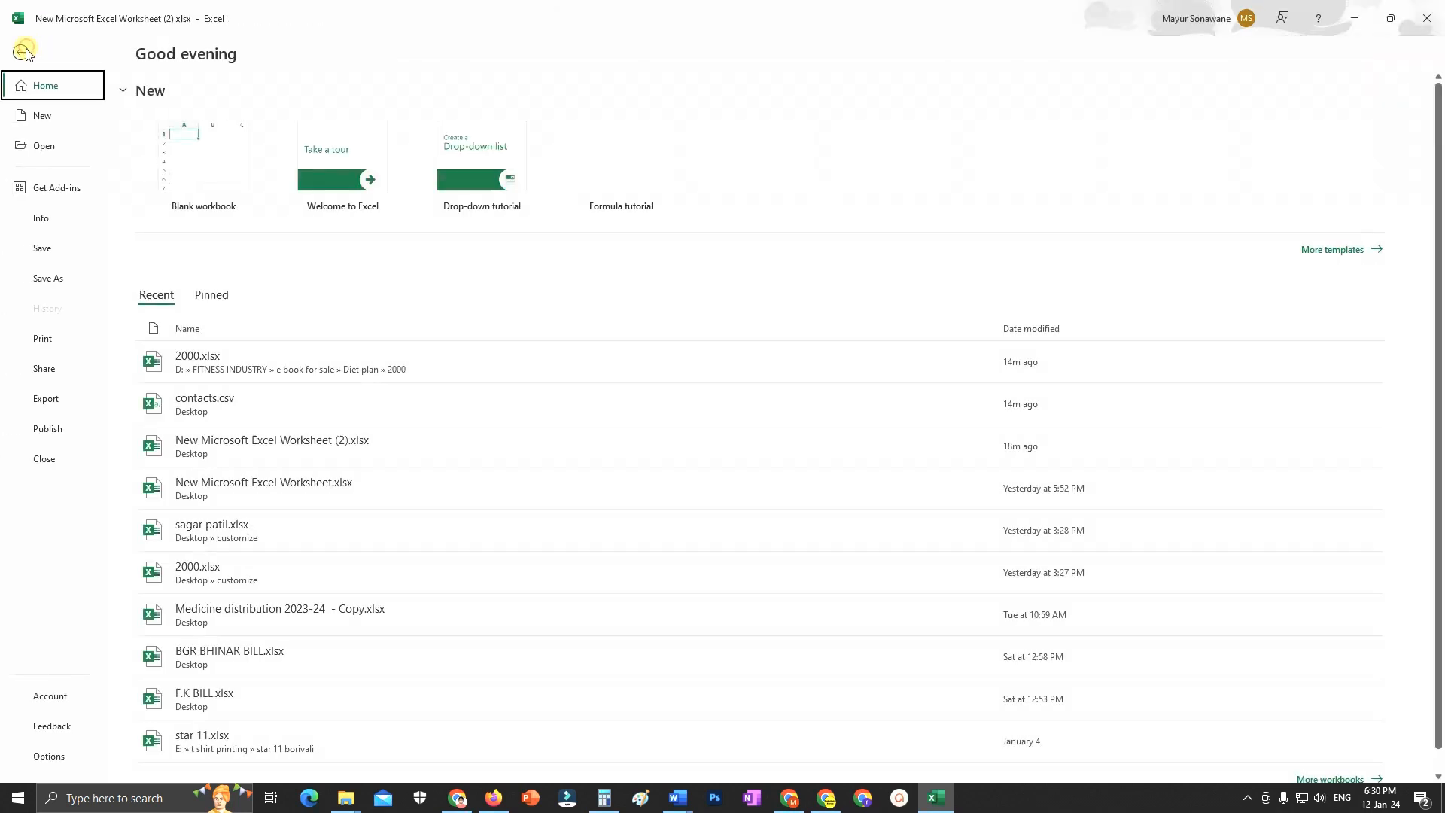
{"action": "left_click", "coordinate": [57, 280]}
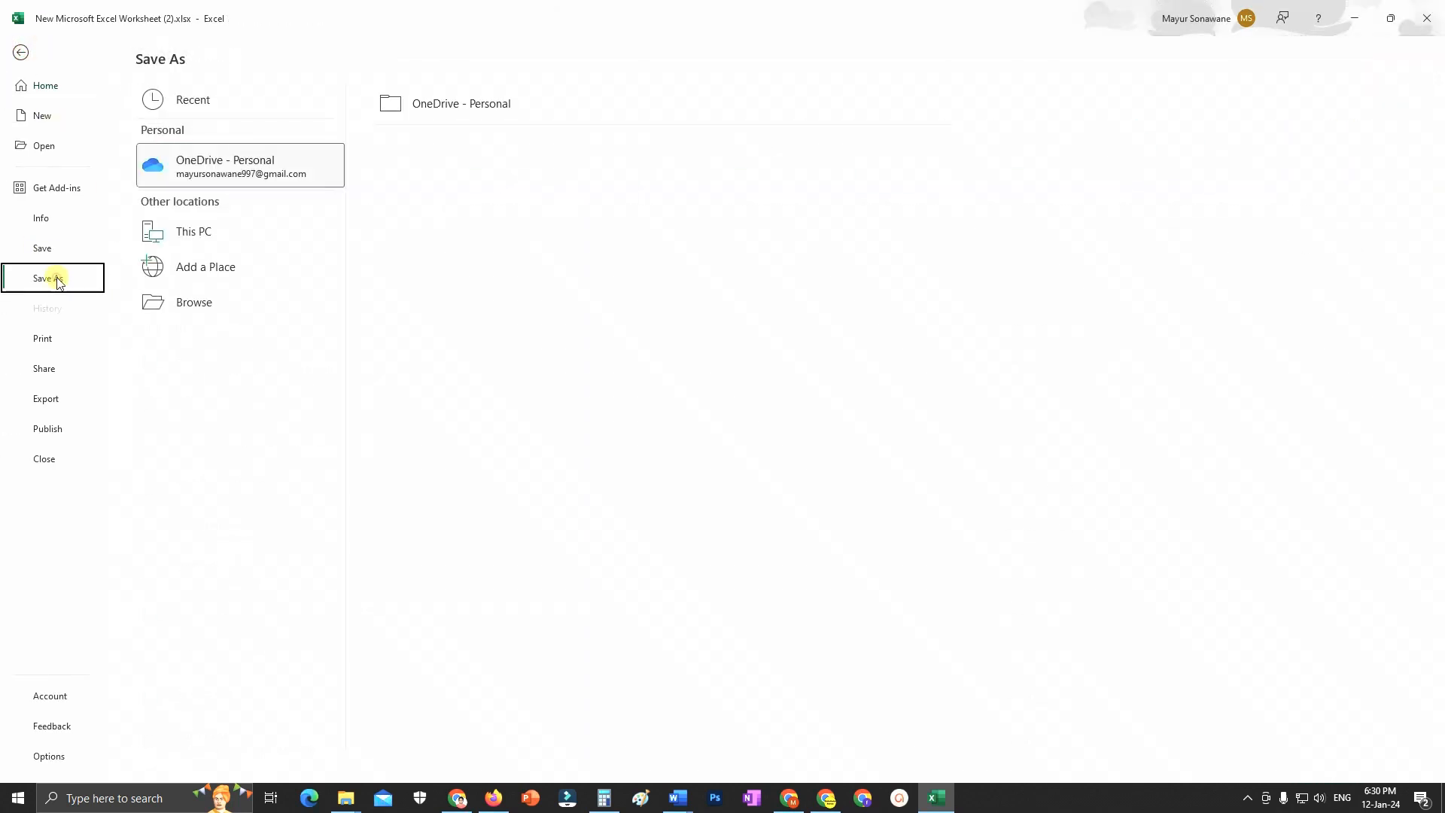
Step: Review the Print, Export and New pages of the File menu, and return to the worksheet's Home commands
{"action": "left_click", "coordinate": [47, 340]}
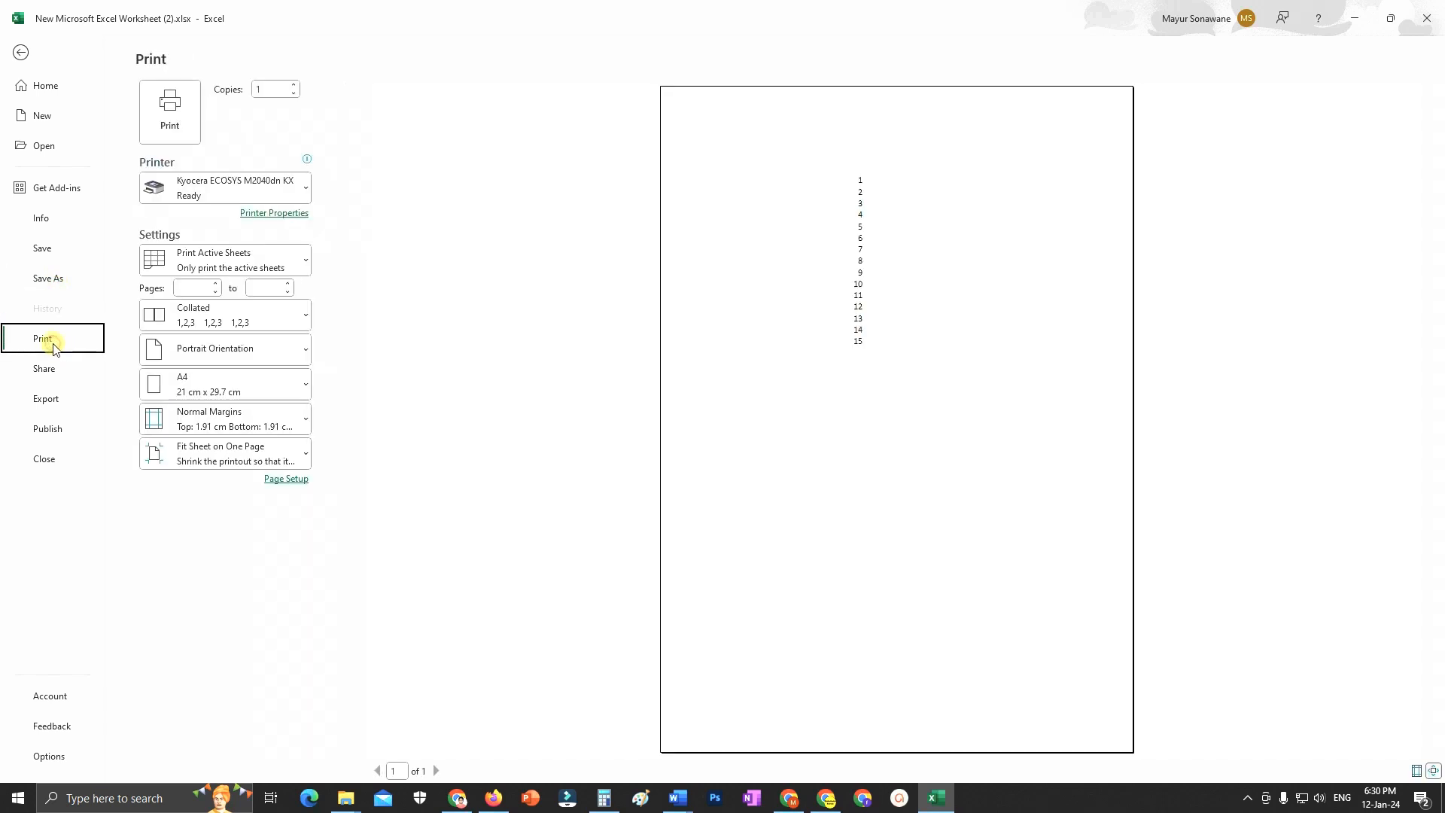
{"action": "left_click", "coordinate": [40, 408]}
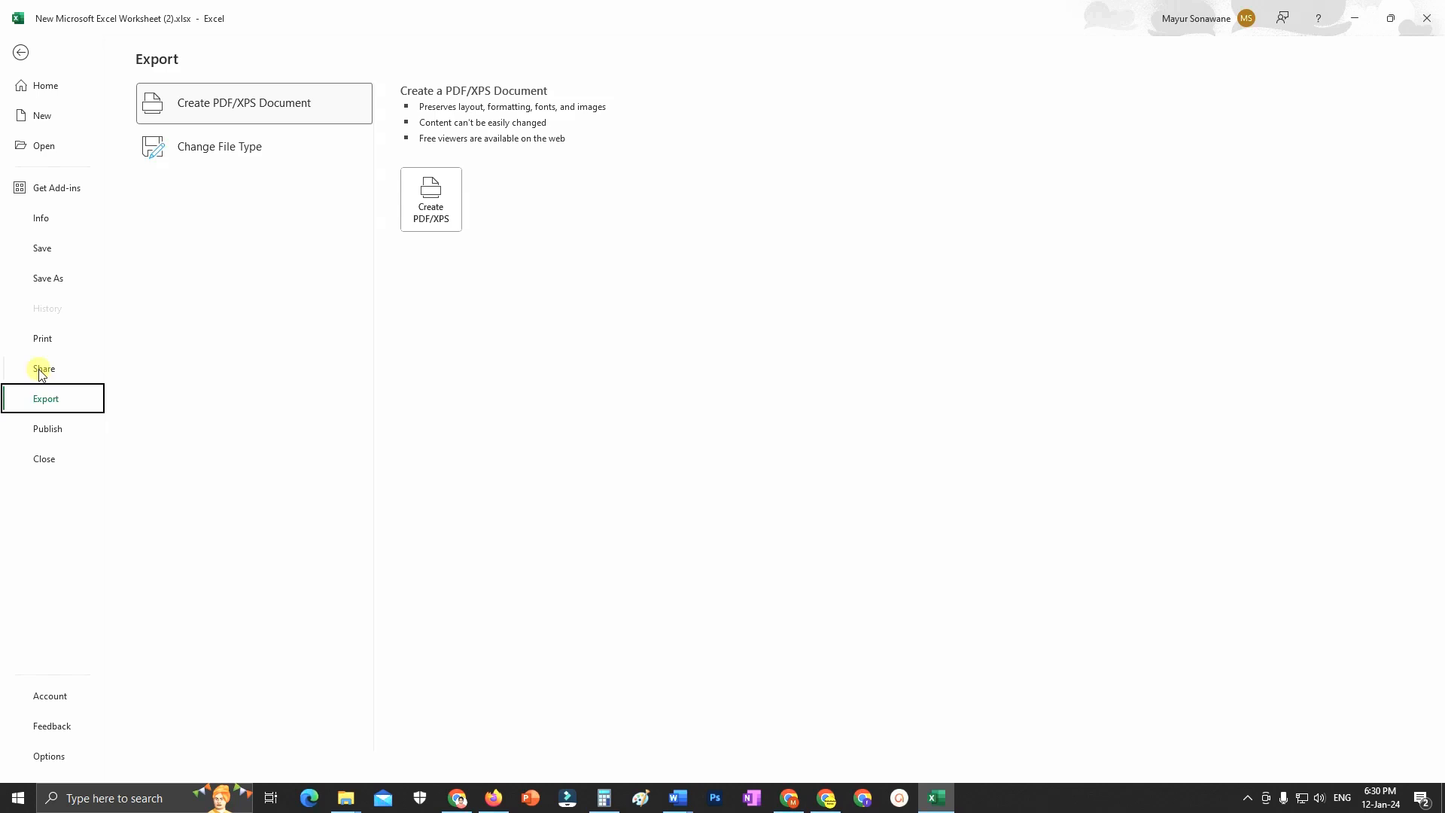
{"action": "left_click", "coordinate": [43, 116]}
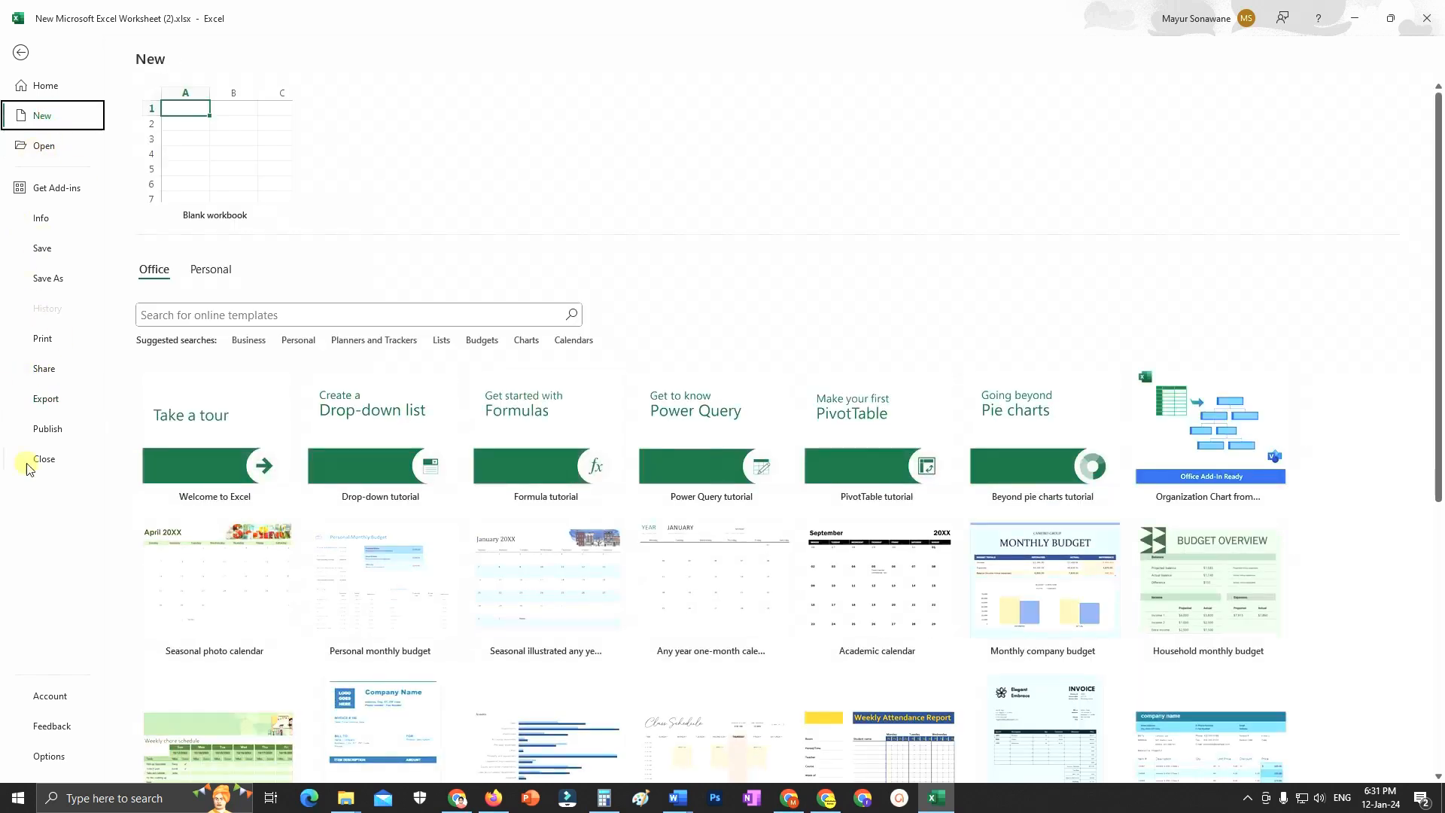
{"action": "left_click", "coordinate": [20, 54]}
{"action": "left_click", "coordinate": [358, 319]}
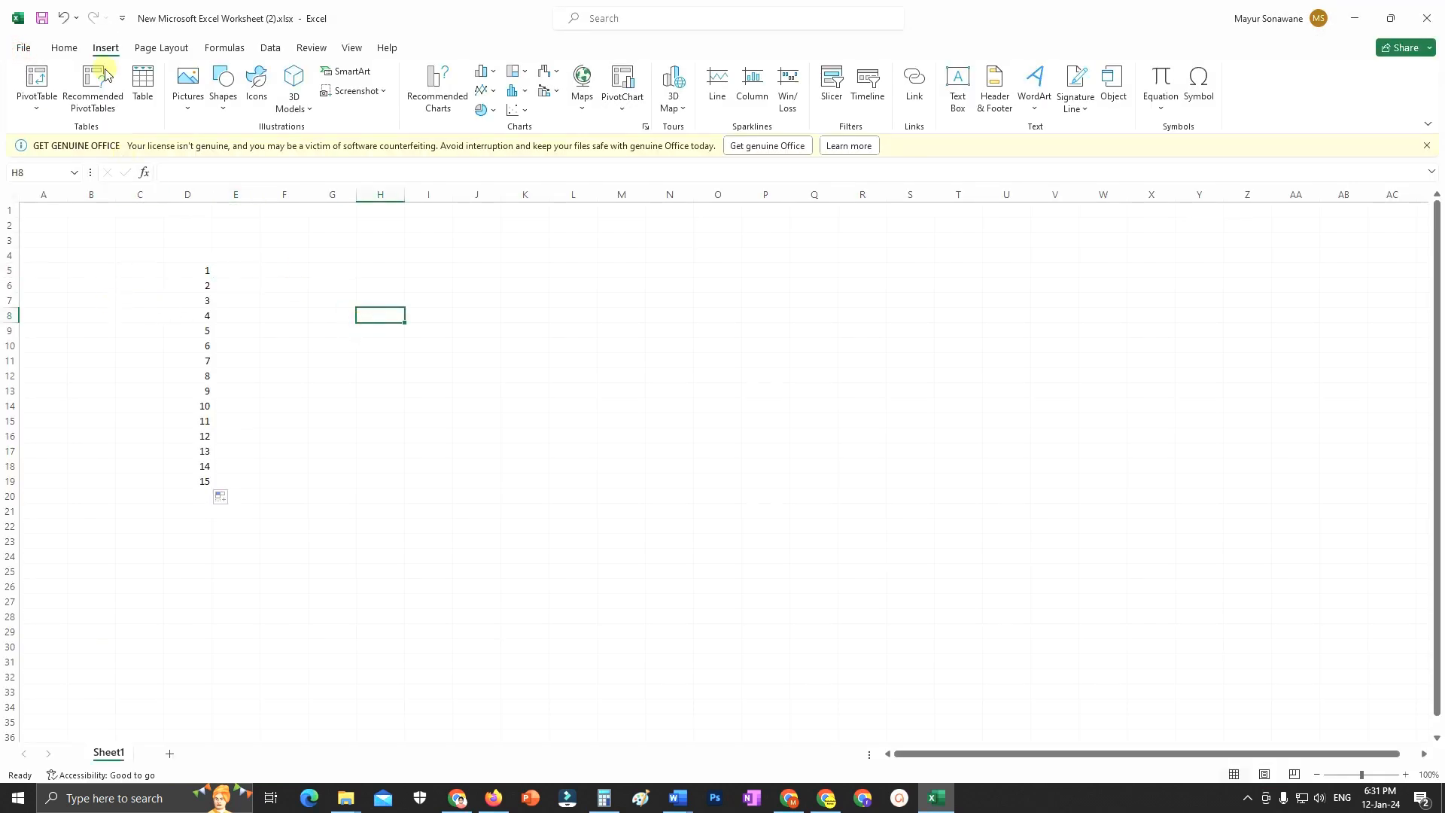
{"action": "left_click", "coordinate": [64, 47]}
{"action": "left_click", "coordinate": [265, 310]}
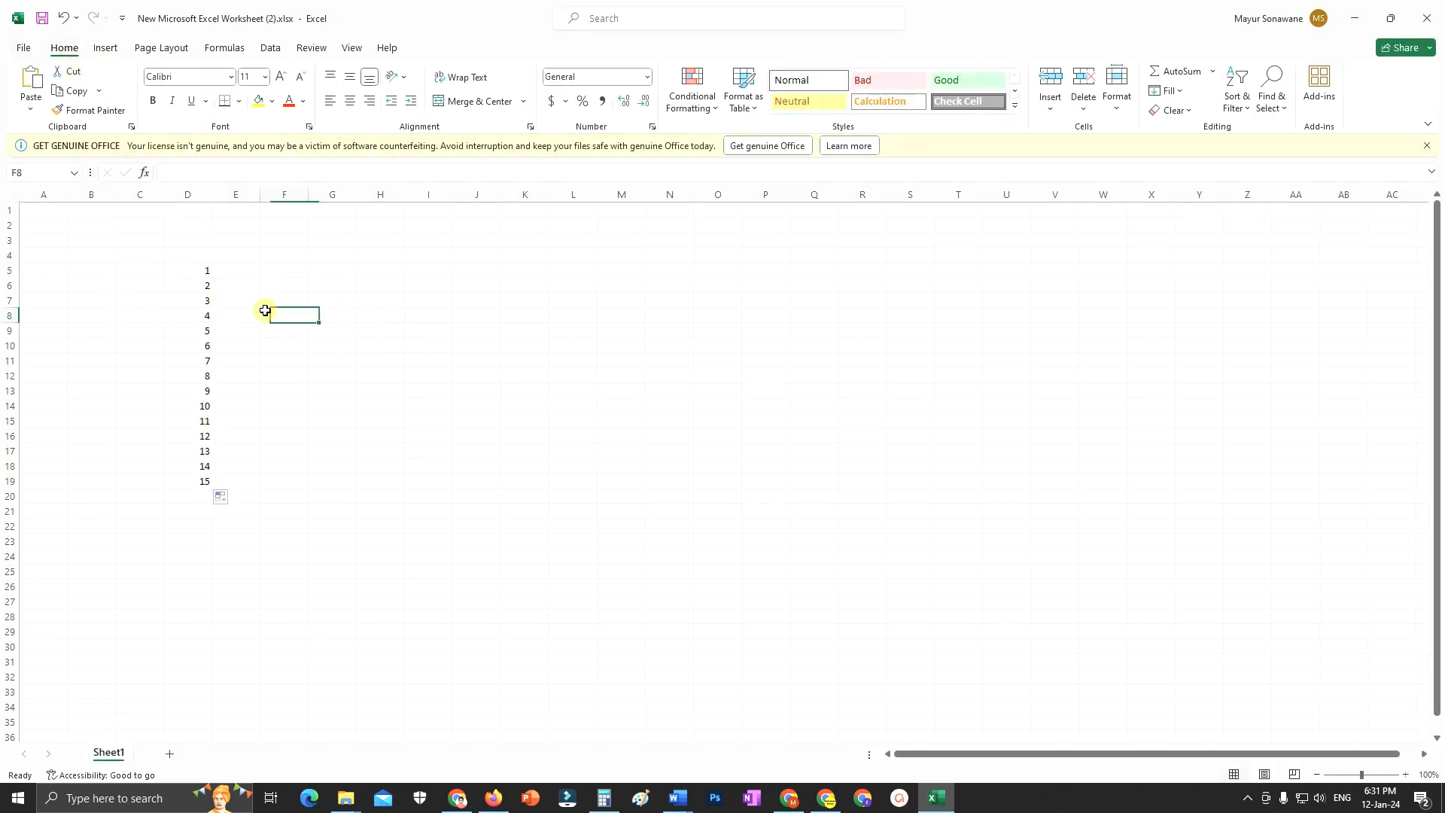
Step: Copy the numbers in D5:D19 and paste them as values starting at F5
{"action": "left_click_drag", "start_coordinate": [192, 269], "coordinate": [202, 480]}
{"action": "right_click", "coordinate": [183, 350]}
{"action": "left_click", "coordinate": [197, 365]}
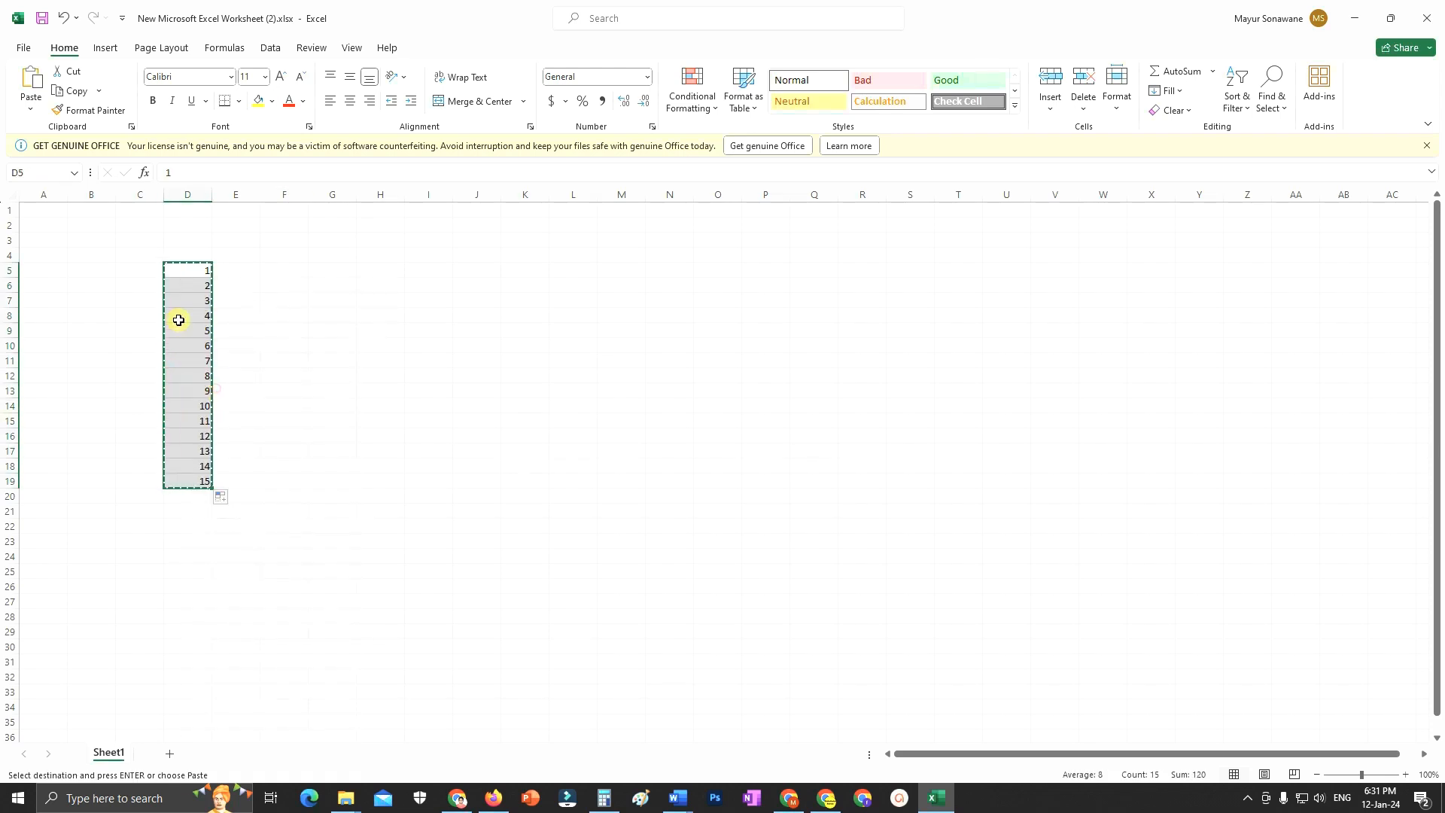
{"action": "left_click", "coordinate": [277, 269]}
{"action": "left_click", "coordinate": [30, 110]}
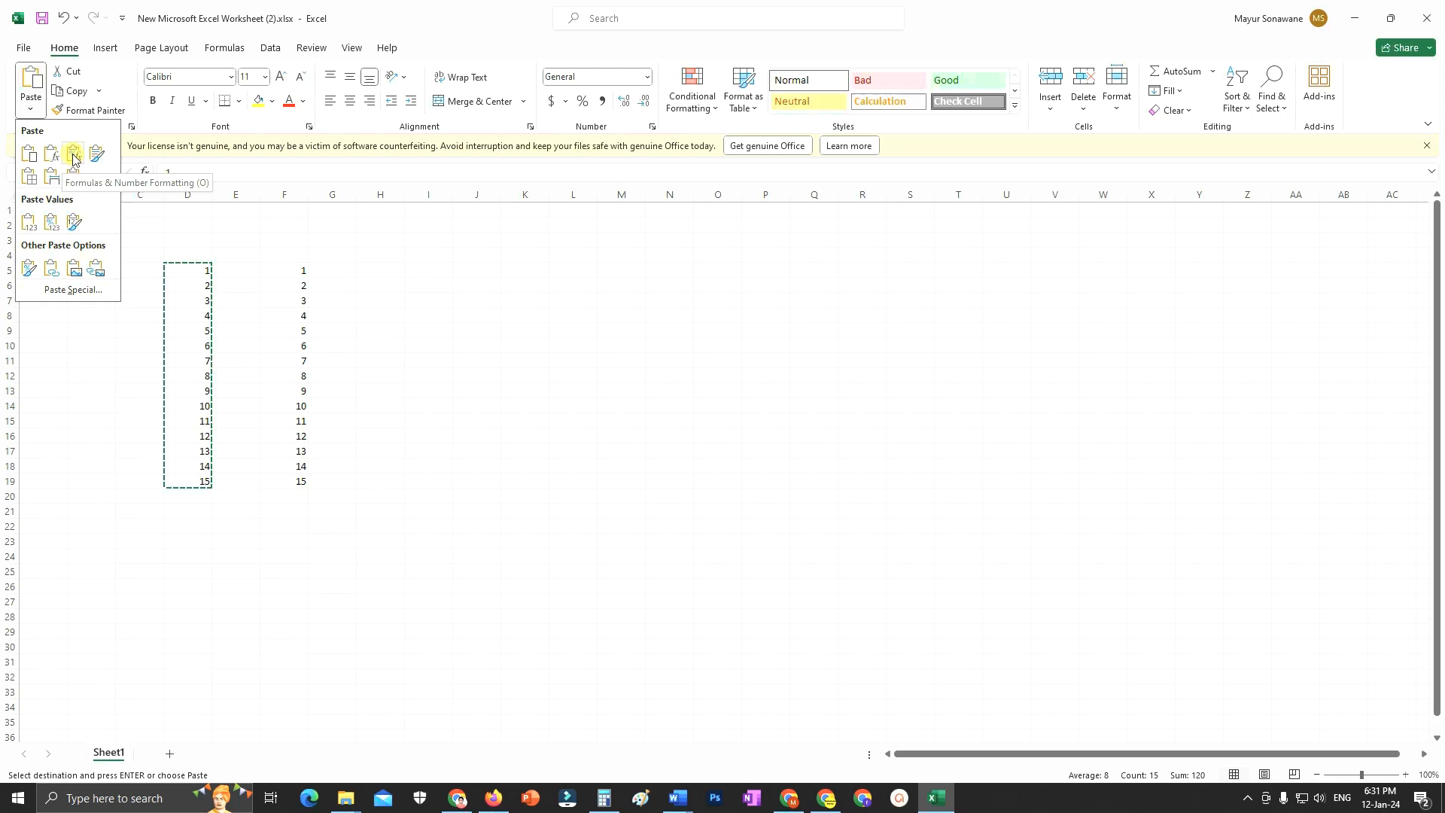
{"action": "left_click", "coordinate": [28, 223]}
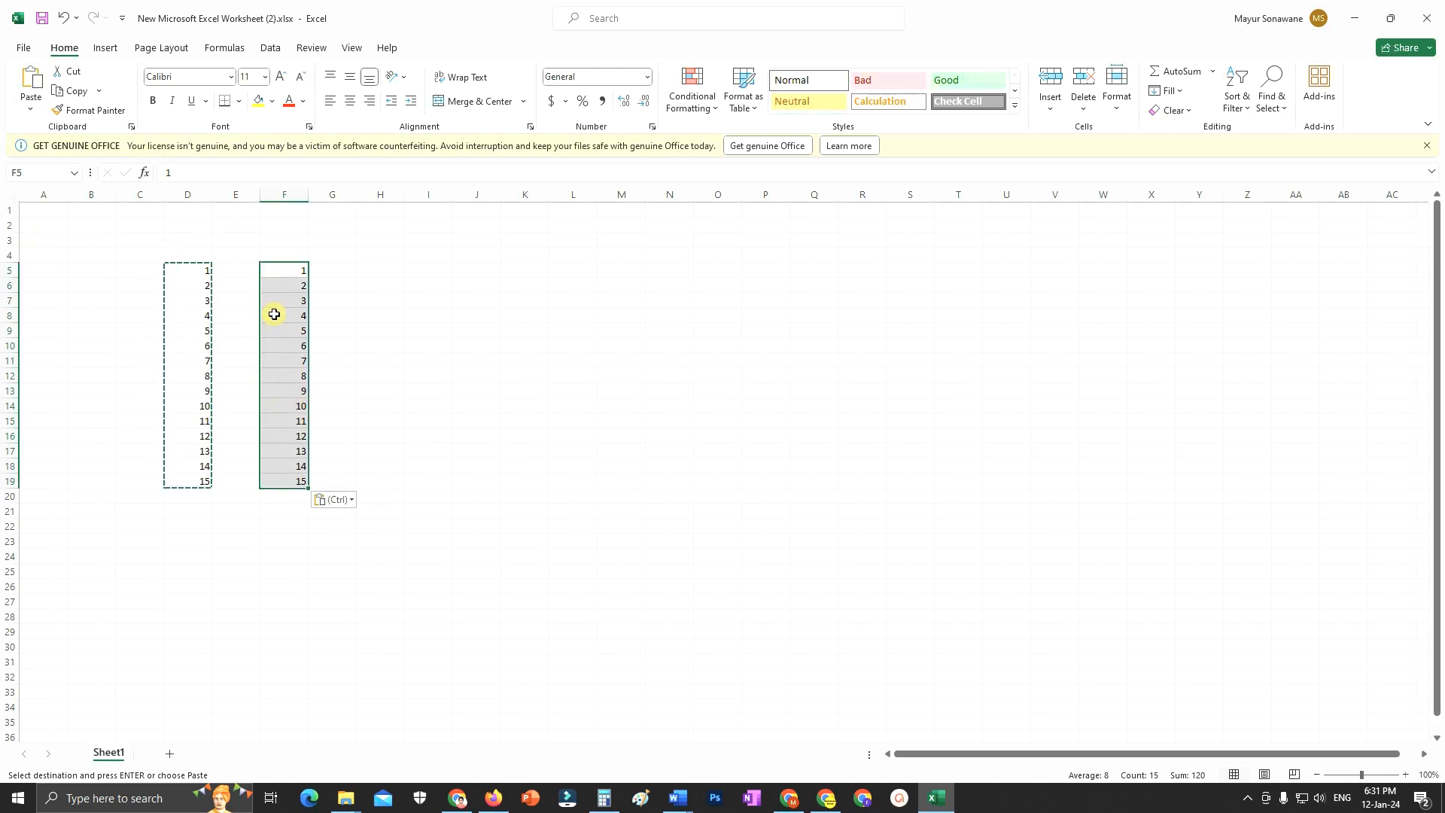
Step: Paste the copied numbers as a picture, move it beside the data and enlarge it to span about columns J to O
{"action": "left_click", "coordinate": [30, 109]}
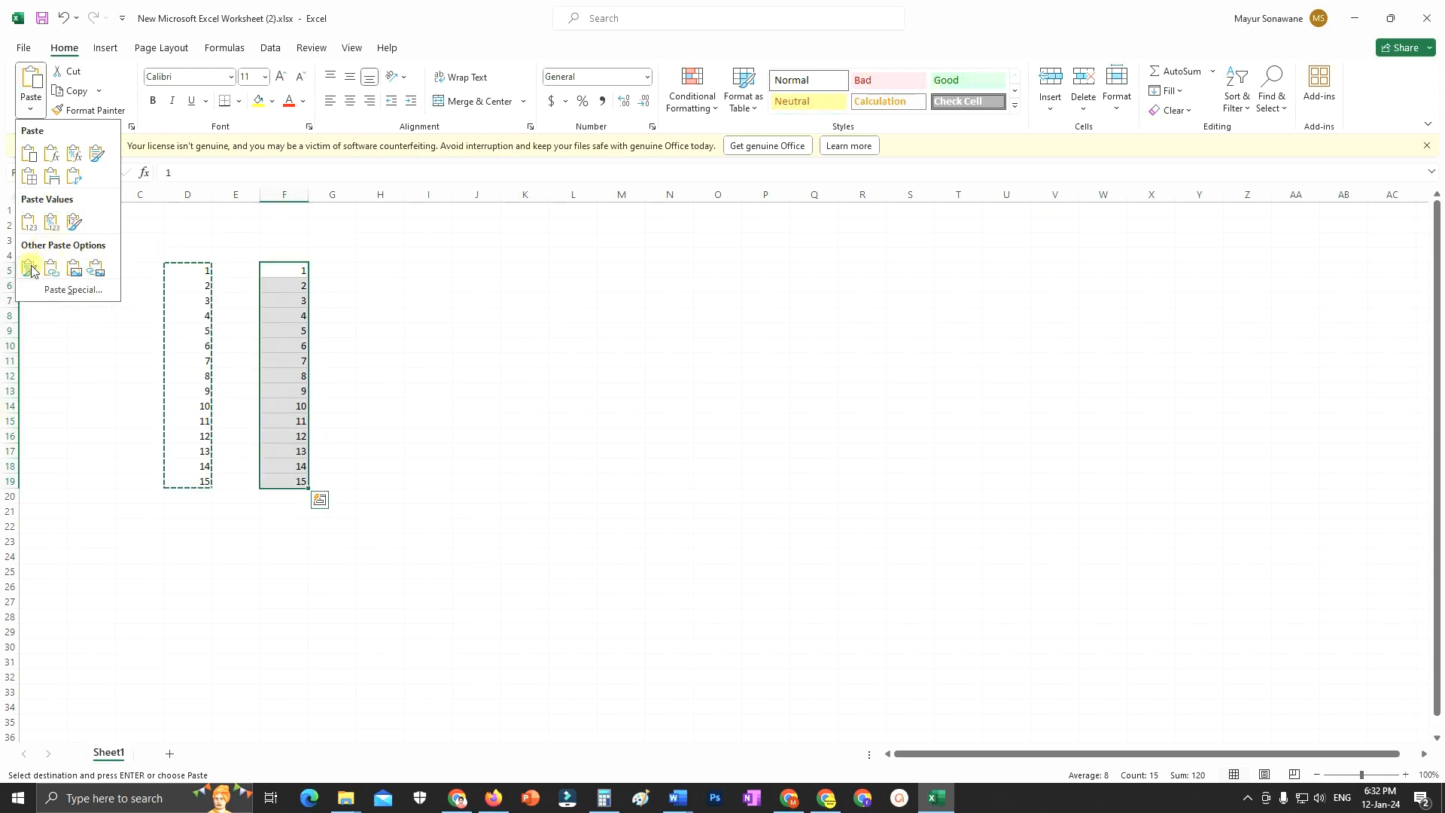
{"action": "left_click", "coordinate": [74, 272]}
{"action": "left_click_drag", "start_coordinate": [281, 344], "coordinate": [474, 319]}
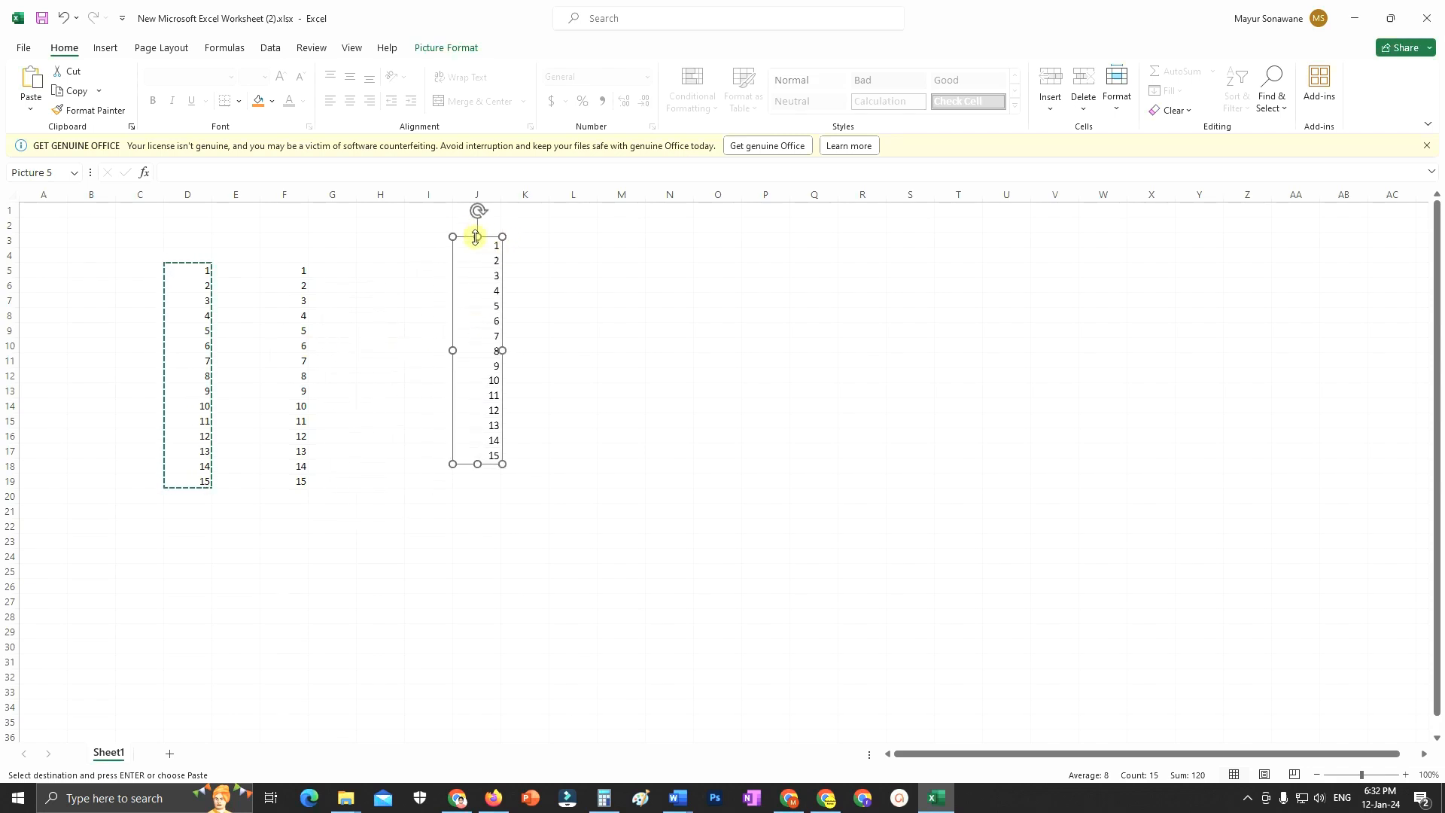
{"action": "left_click_drag", "start_coordinate": [476, 238], "coordinate": [700, 292]}
{"action": "left_click_drag", "start_coordinate": [675, 350], "coordinate": [693, 410]}
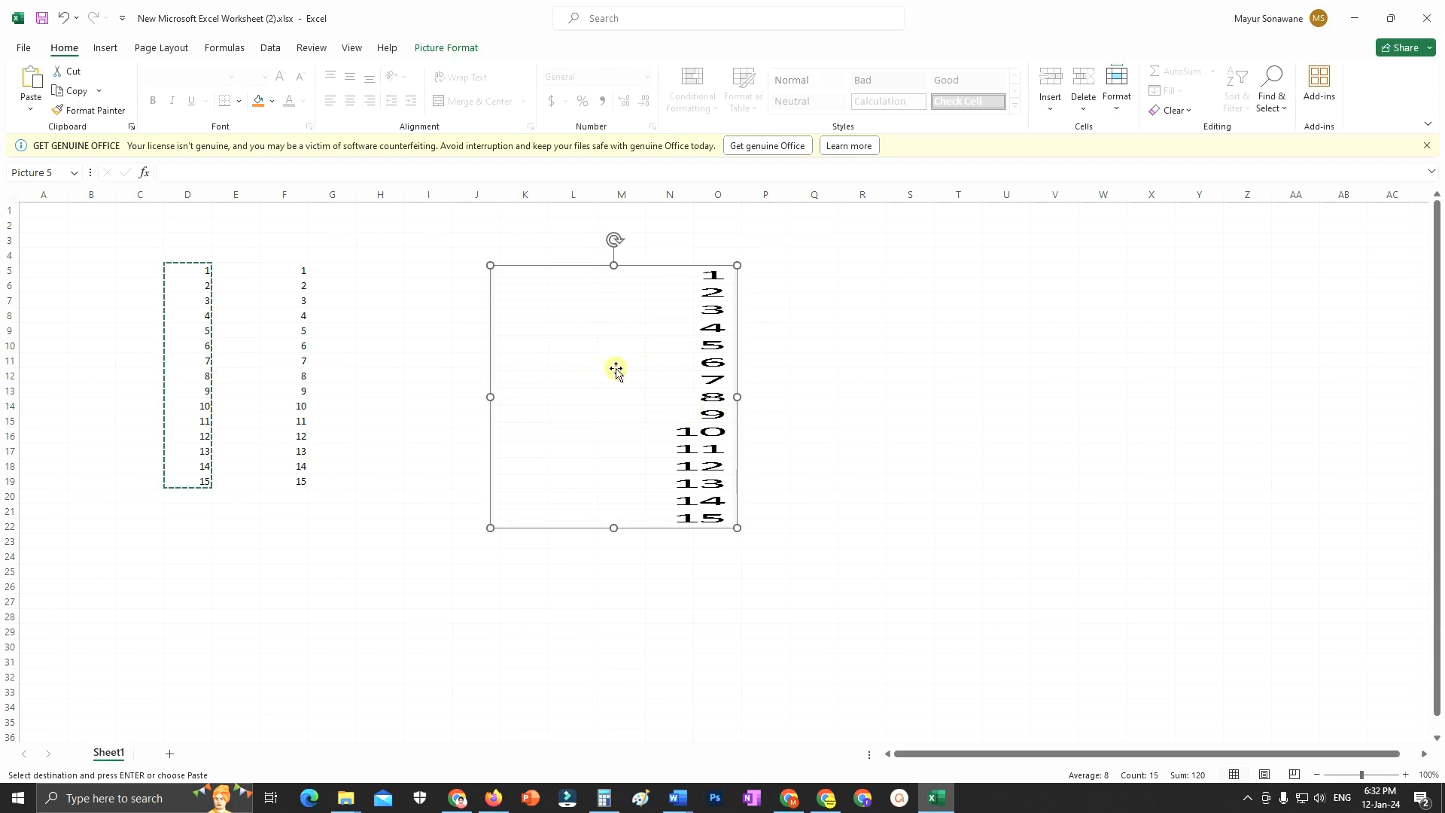
Step: Check the paste options offered for the selected picture, and undo the picture paste with its move and resizing
{"action": "left_click", "coordinate": [29, 113]}
{"action": "left_click", "coordinate": [31, 114]}
{"action": "left_click", "coordinate": [32, 114]}
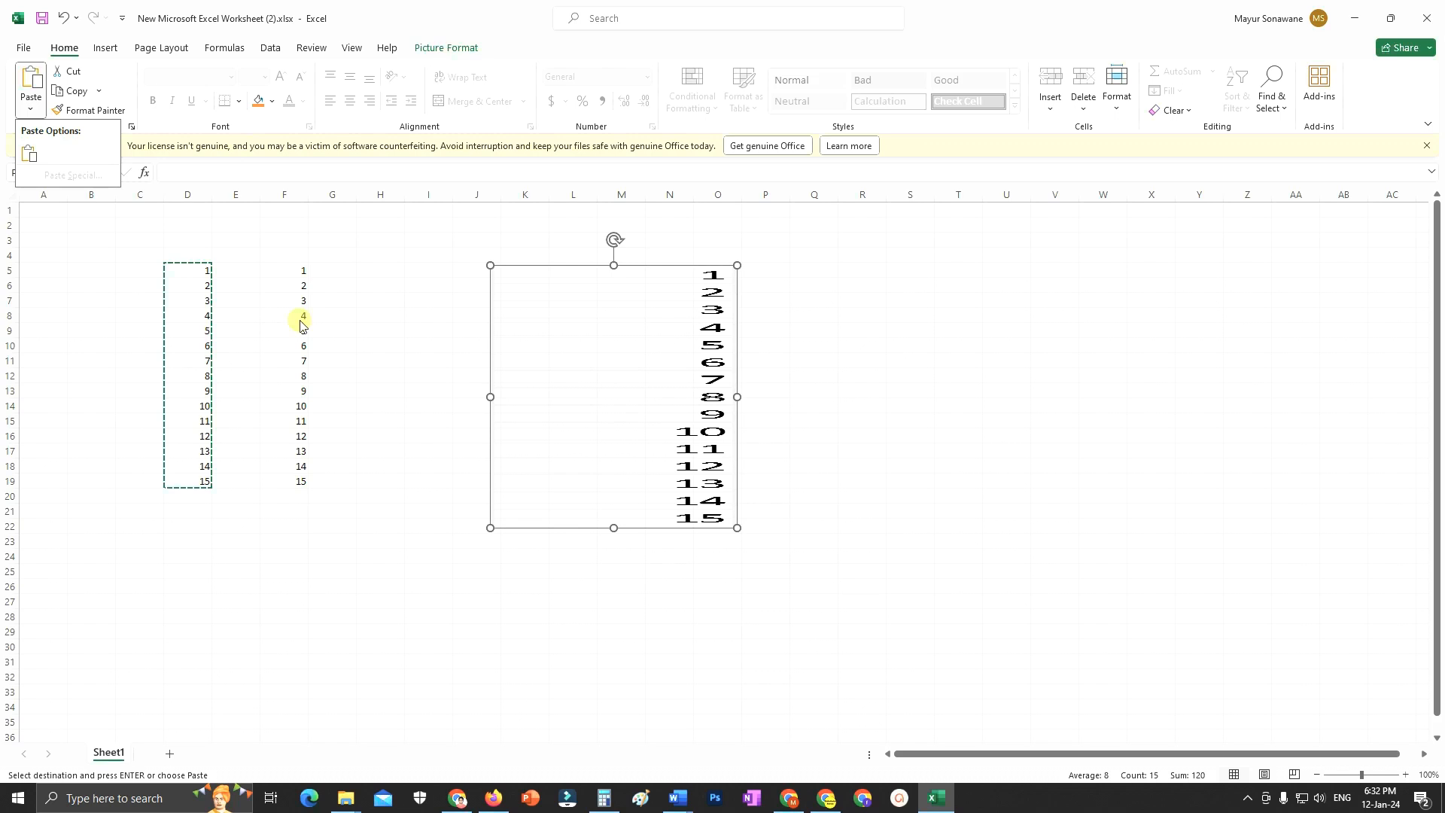
{"action": "left_click", "coordinate": [673, 406]}
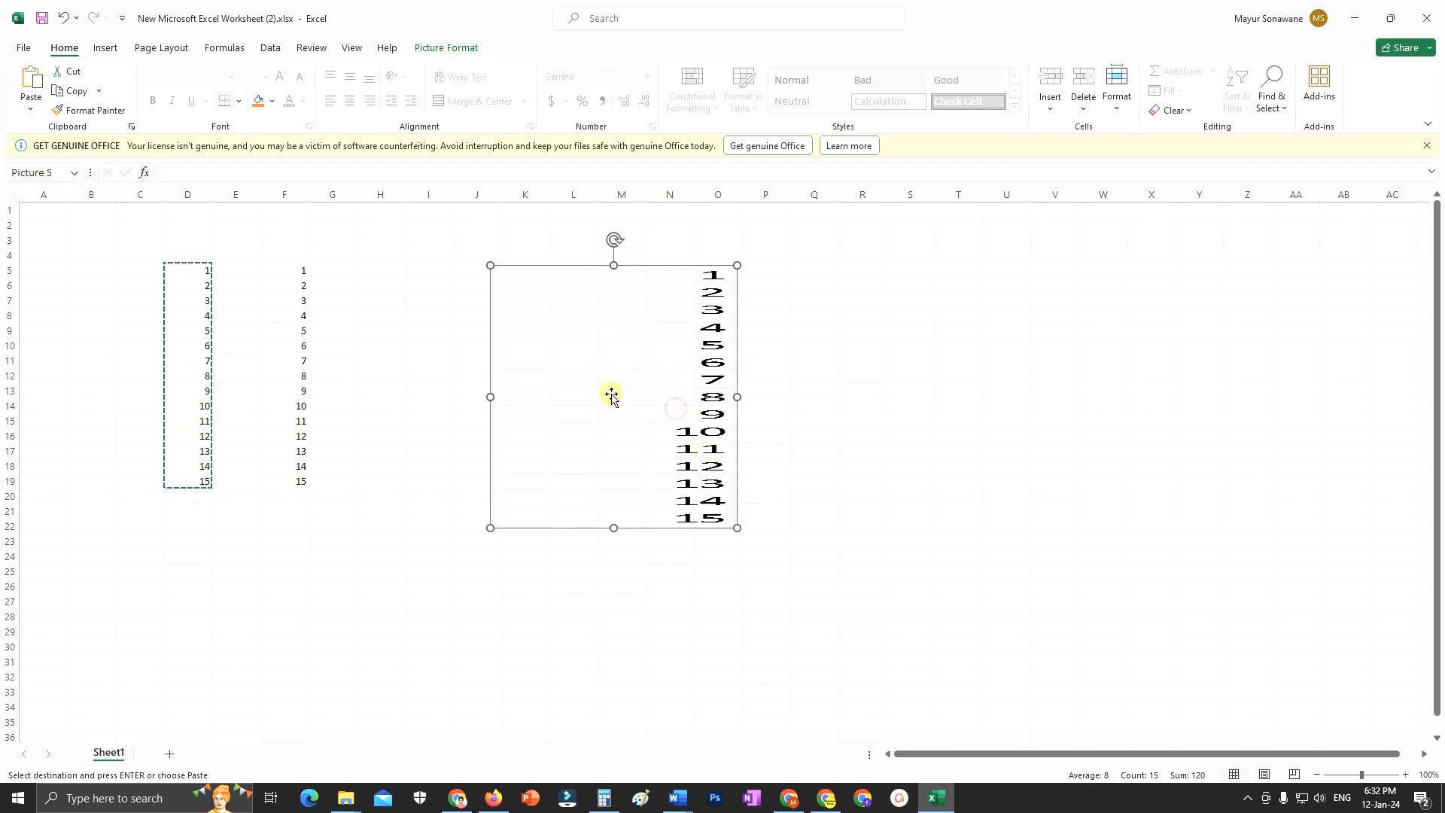
{"action": "key", "text": "ctrl+z"}
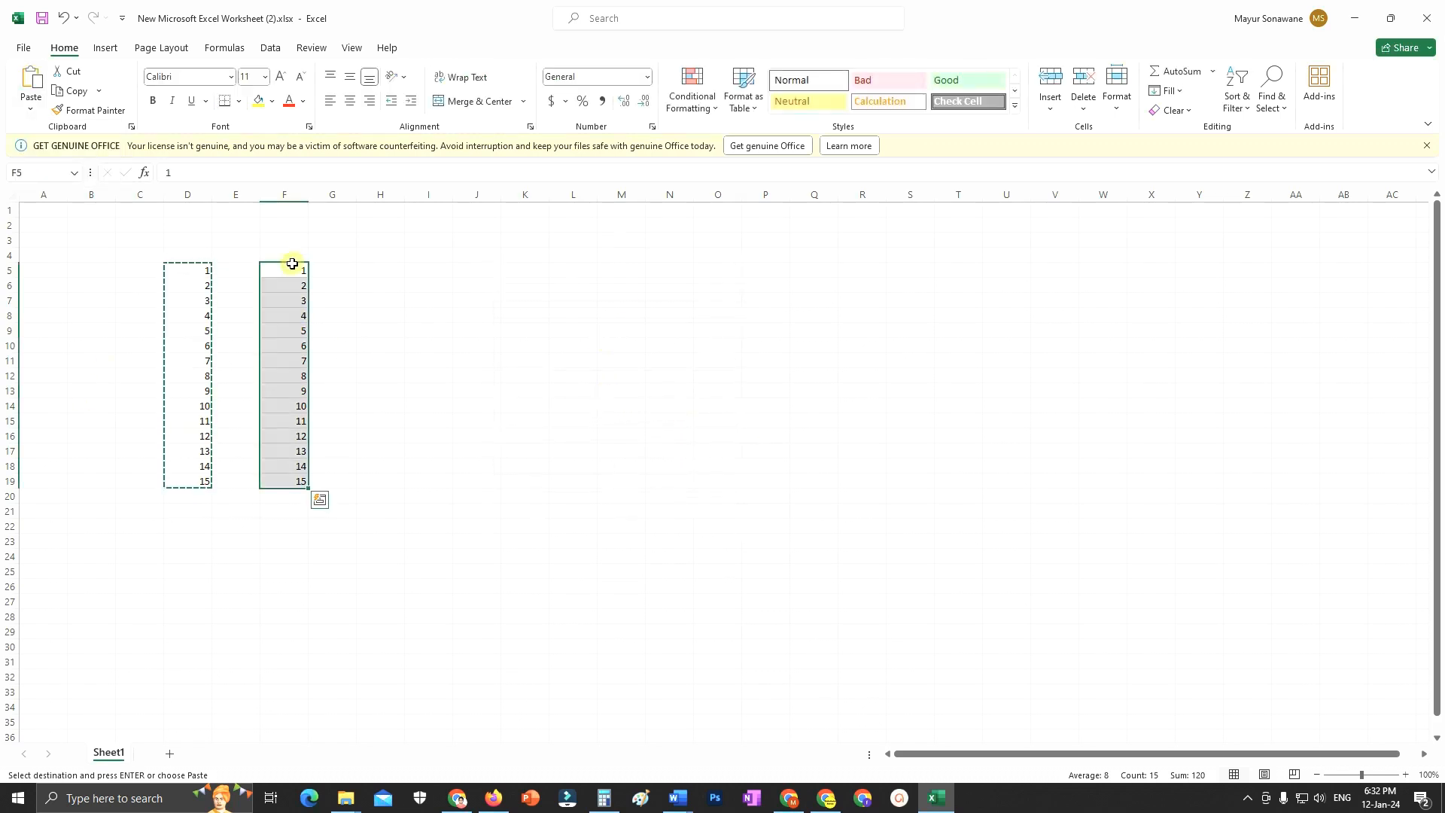
Step: Preview the paste options for the copied numbers at H6 without pasting
{"action": "left_click", "coordinate": [380, 285]}
{"action": "left_click", "coordinate": [22, 111]}
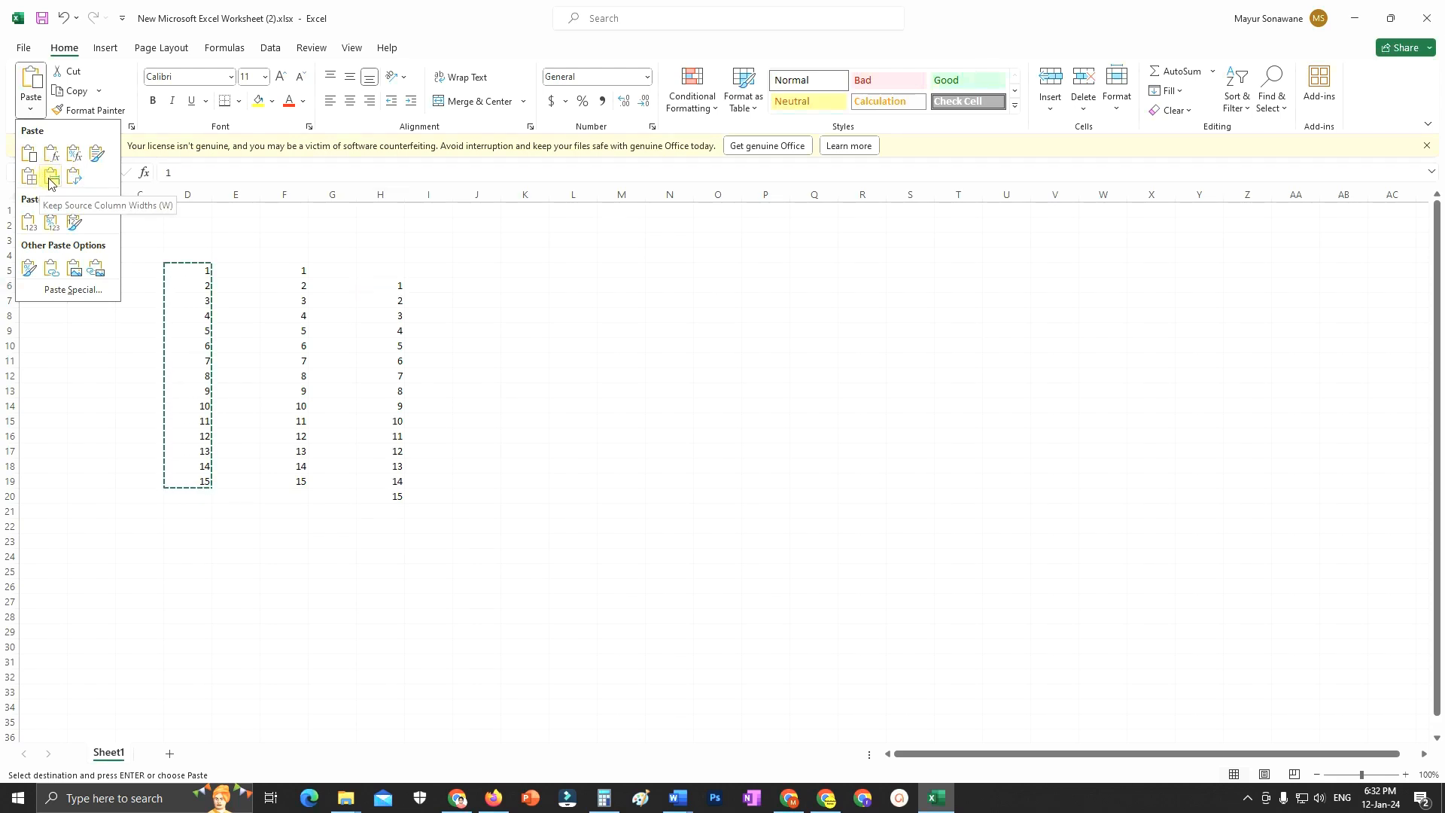
{"action": "left_click", "coordinate": [222, 289]}
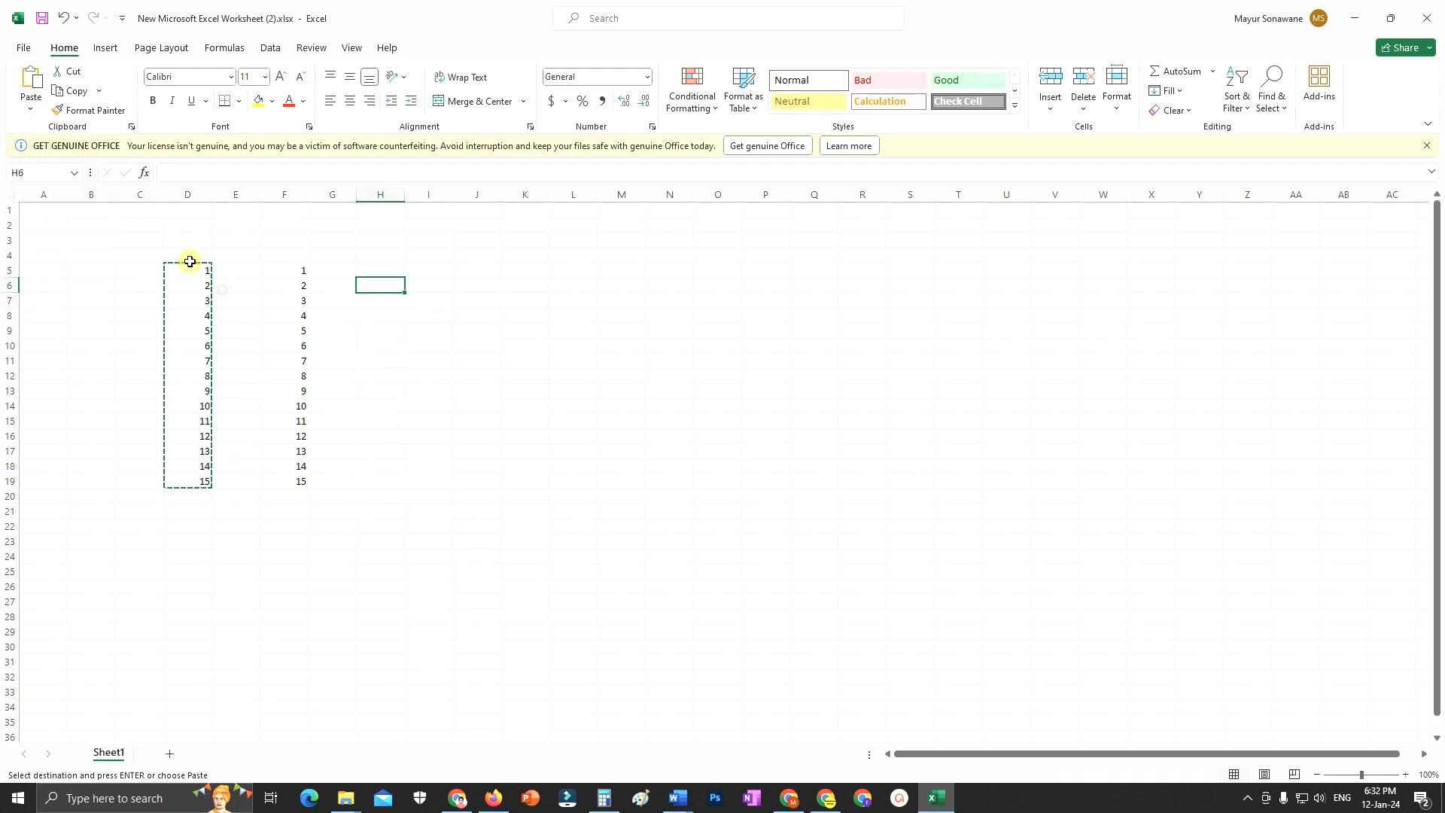
Step: Narrow column D, copy D5:D19 and paste it at G5 keeping the source column widths
{"action": "left_click_drag", "start_coordinate": [213, 199], "coordinate": [190, 200]}
{"action": "left_click_drag", "start_coordinate": [310, 268], "coordinate": [309, 407]}
{"action": "left_click_drag", "start_coordinate": [171, 271], "coordinate": [179, 479]}
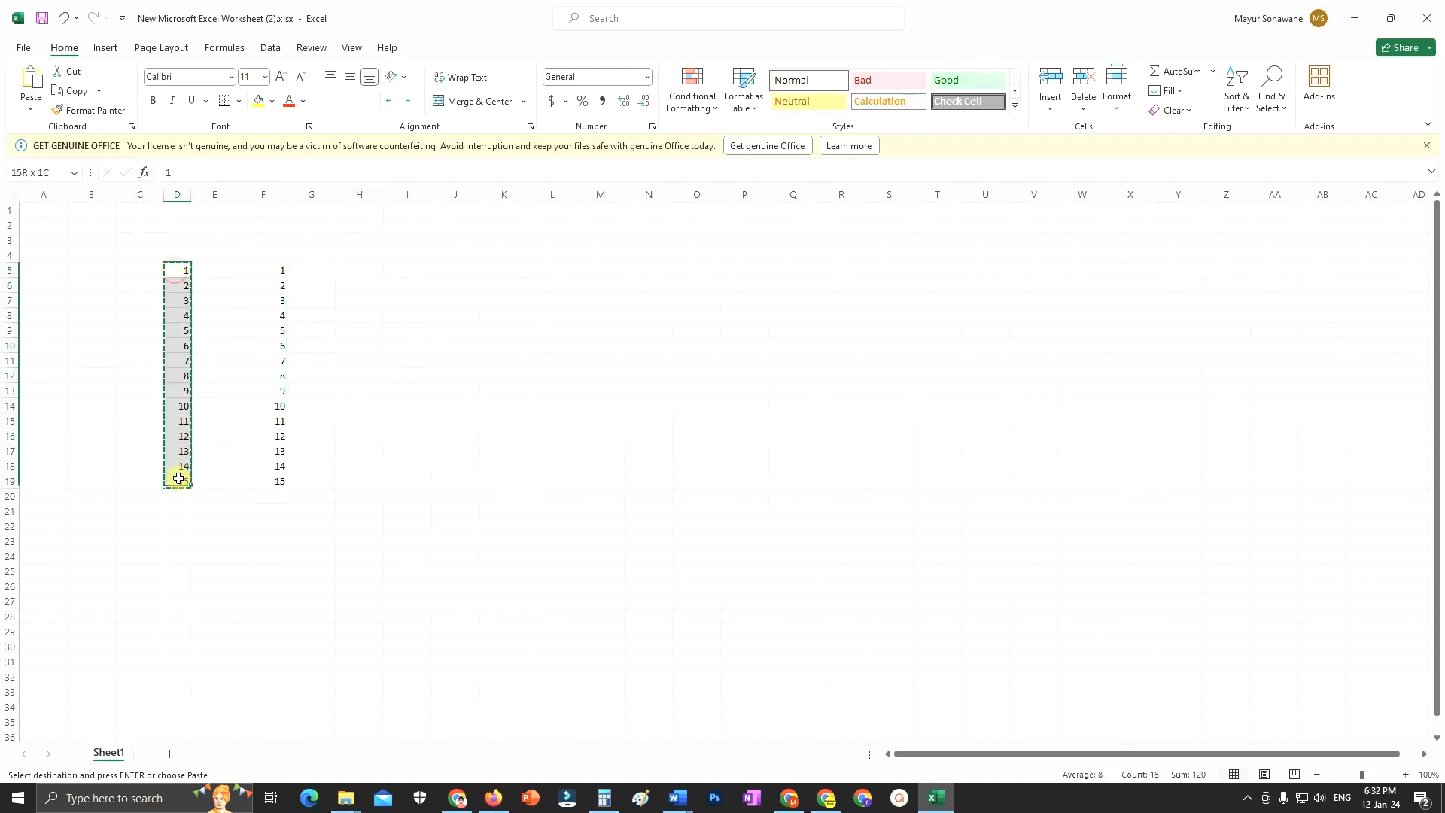
{"action": "right_click", "coordinate": [173, 271]}
{"action": "key", "text": "Escape"}
{"action": "left_click", "coordinate": [30, 111]}
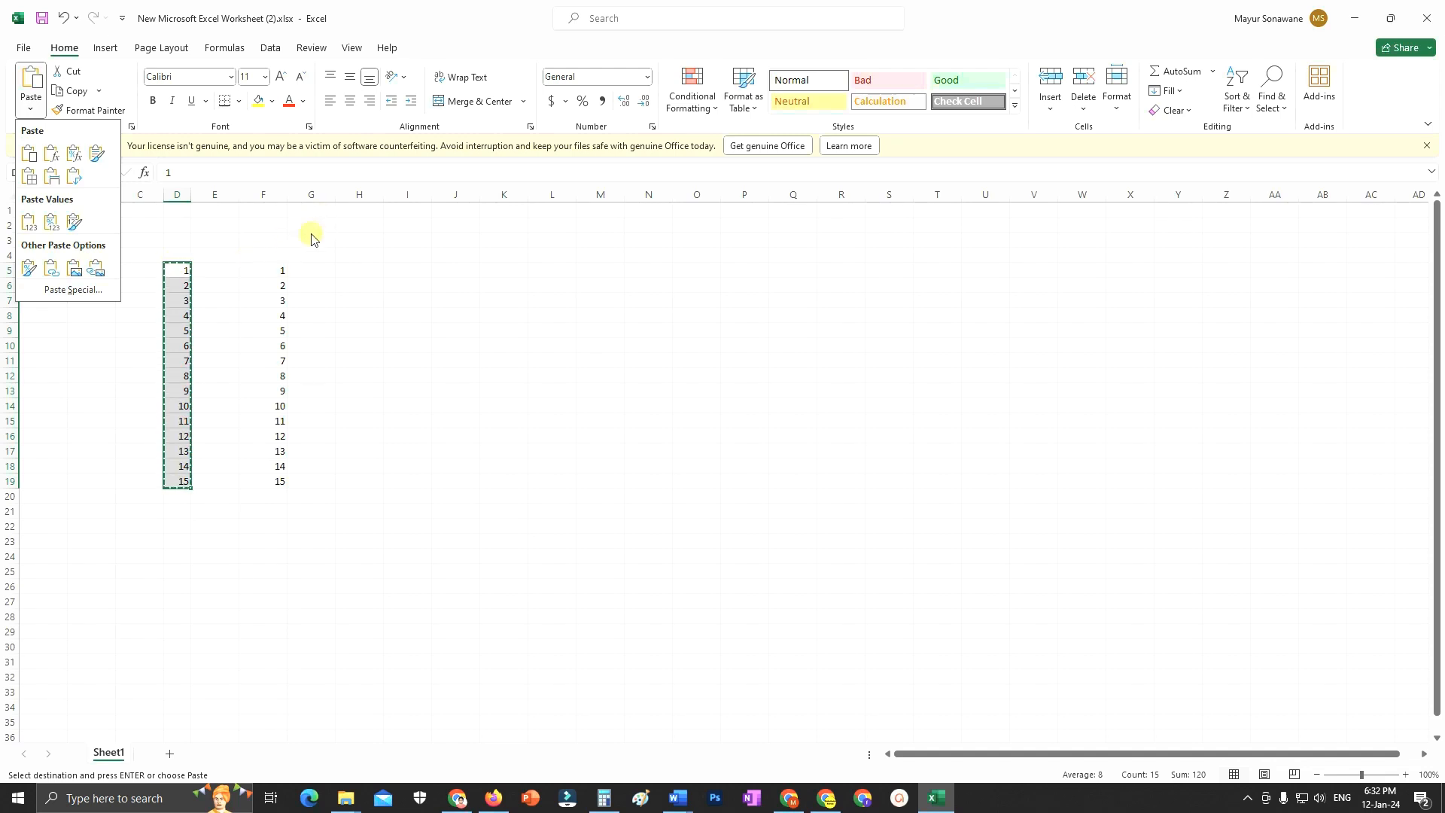
{"action": "left_click", "coordinate": [310, 271]}
{"action": "left_click", "coordinate": [310, 271]}
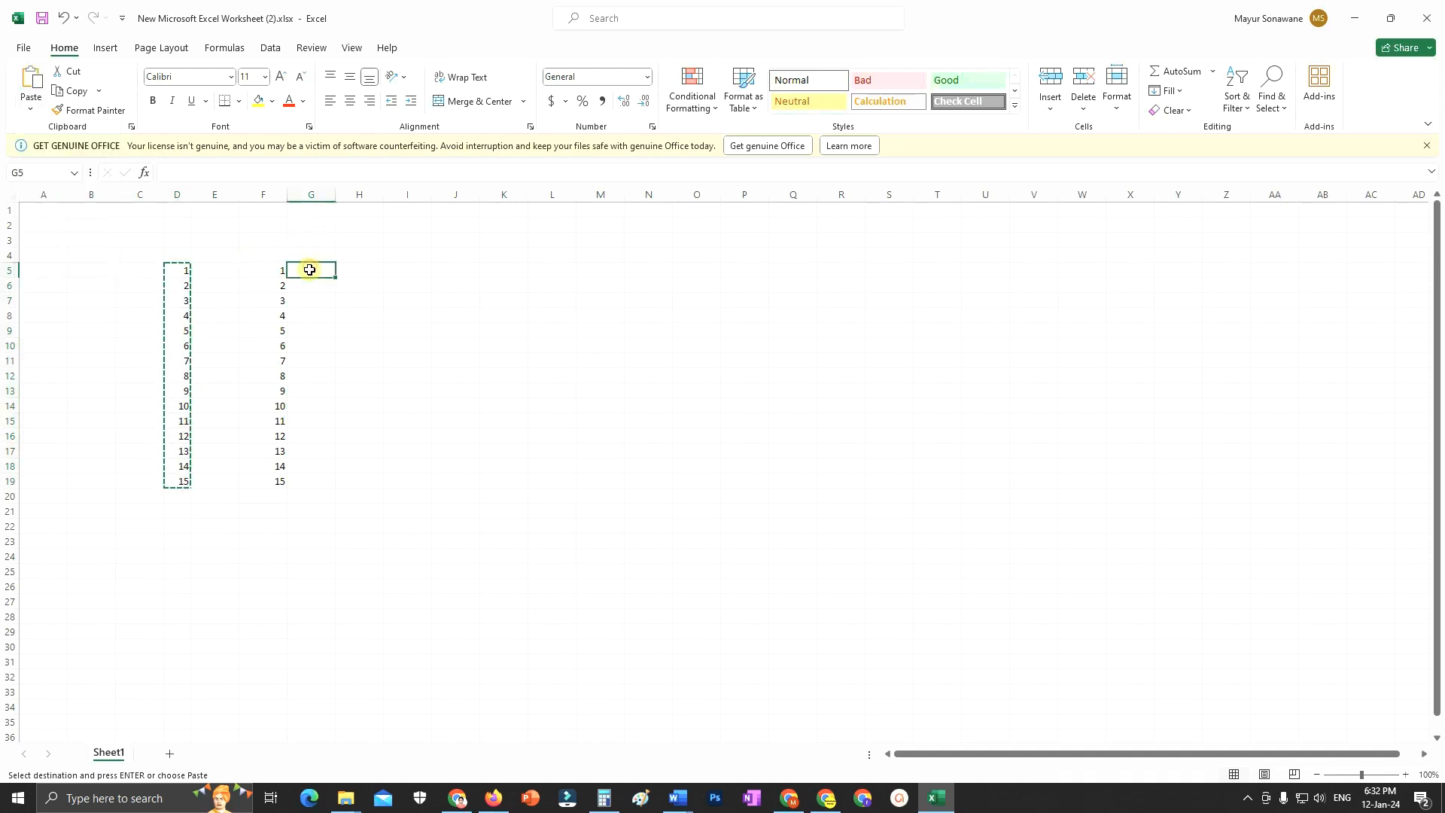
{"action": "left_click", "coordinate": [29, 110]}
{"action": "left_click", "coordinate": [50, 180]}
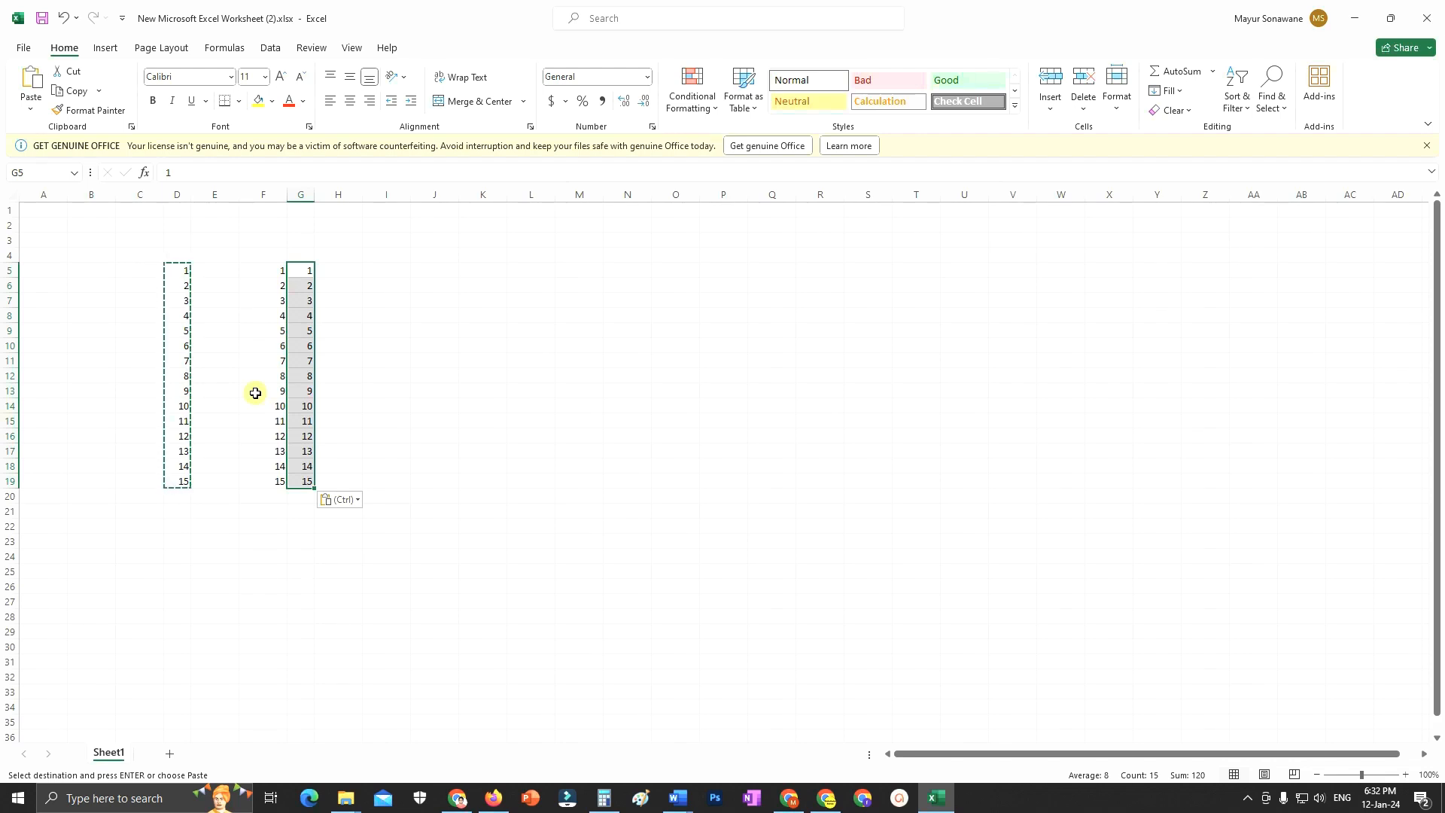
Step: Review the paste options and Paste Special choices for empty cells J6 and O9 without pasting
{"action": "left_click", "coordinate": [31, 101]}
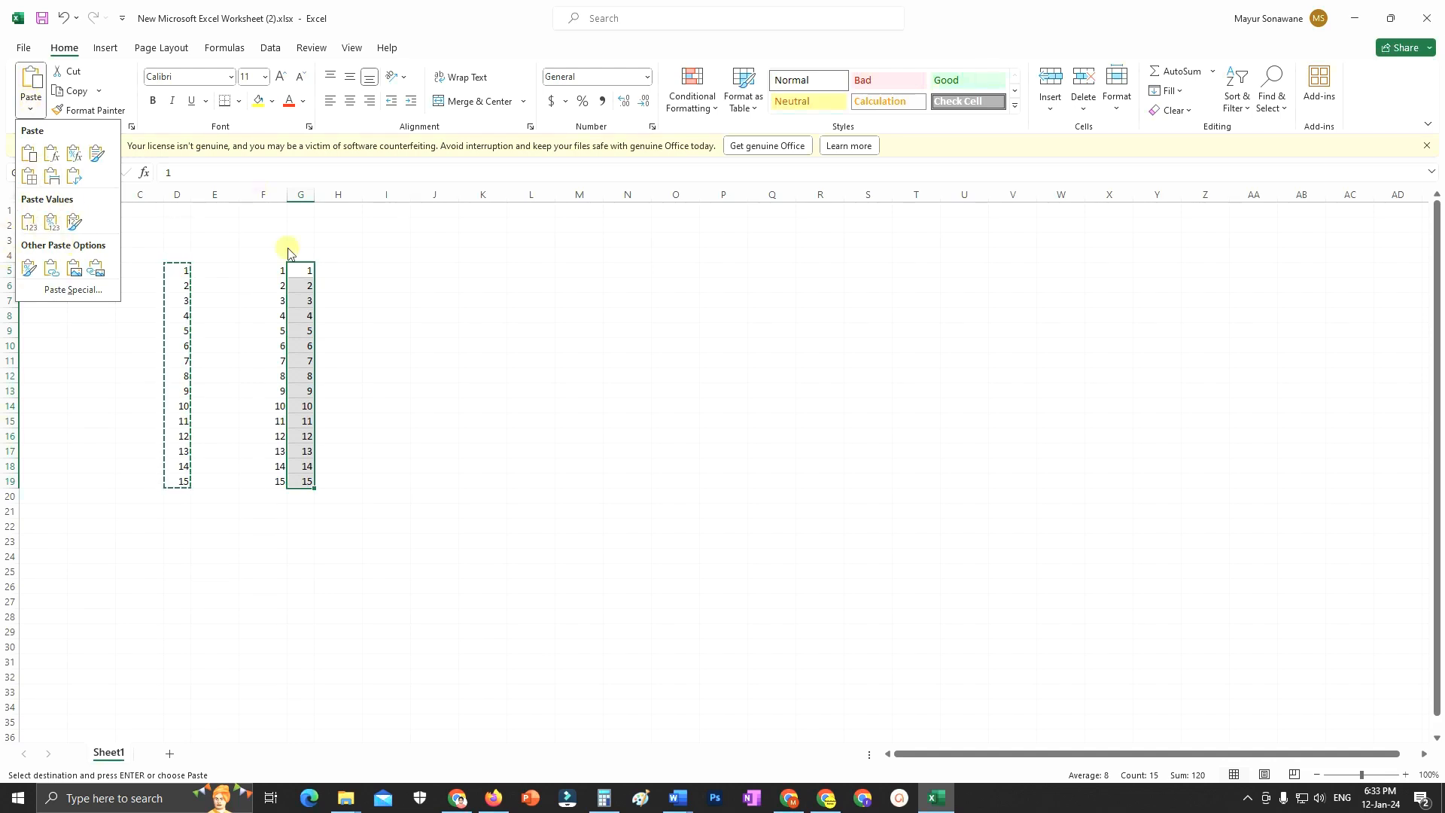
{"action": "right_click", "coordinate": [433, 285]}
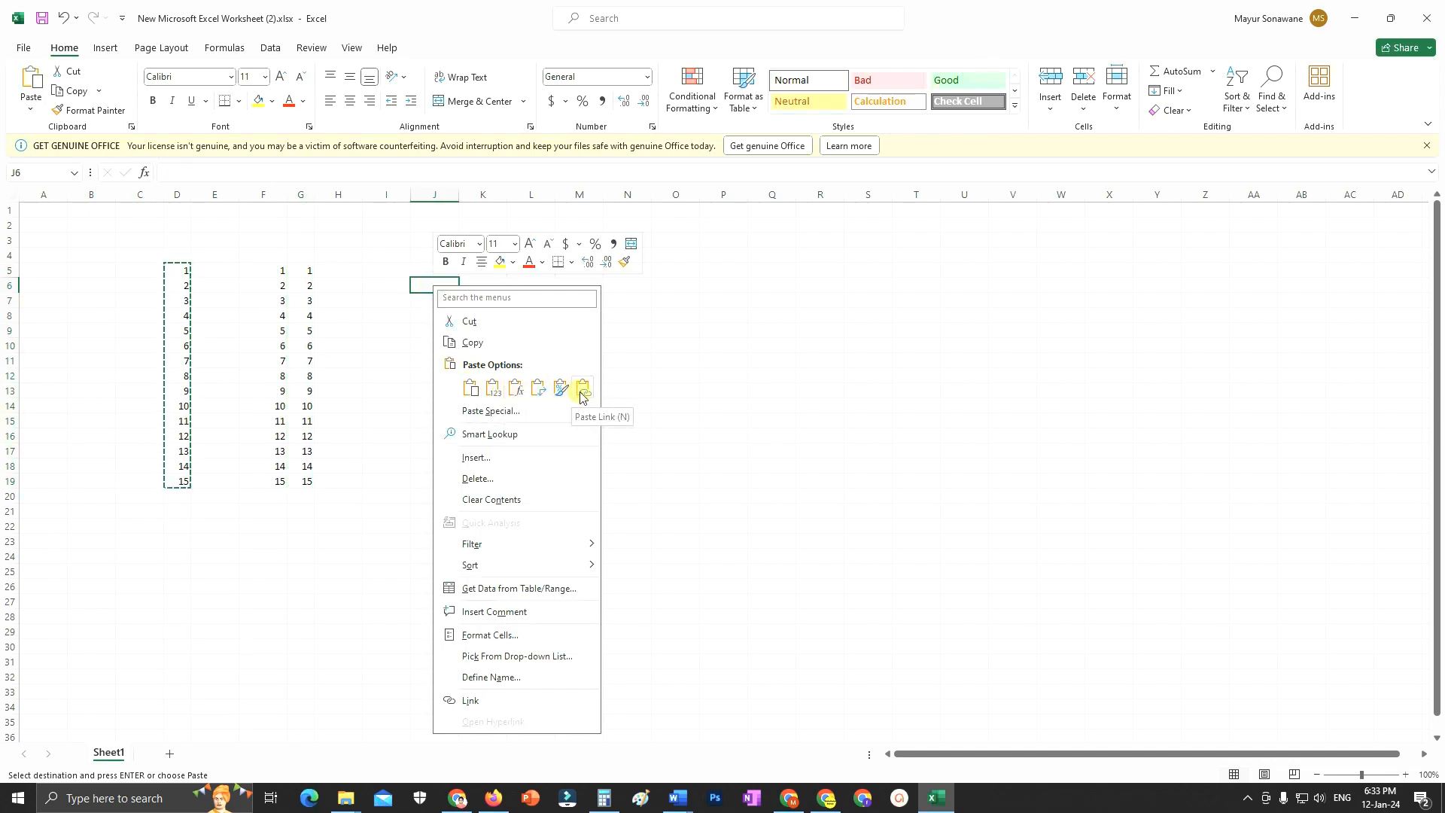
{"action": "left_click", "coordinate": [660, 341]}
{"action": "right_click", "coordinate": [660, 339]}
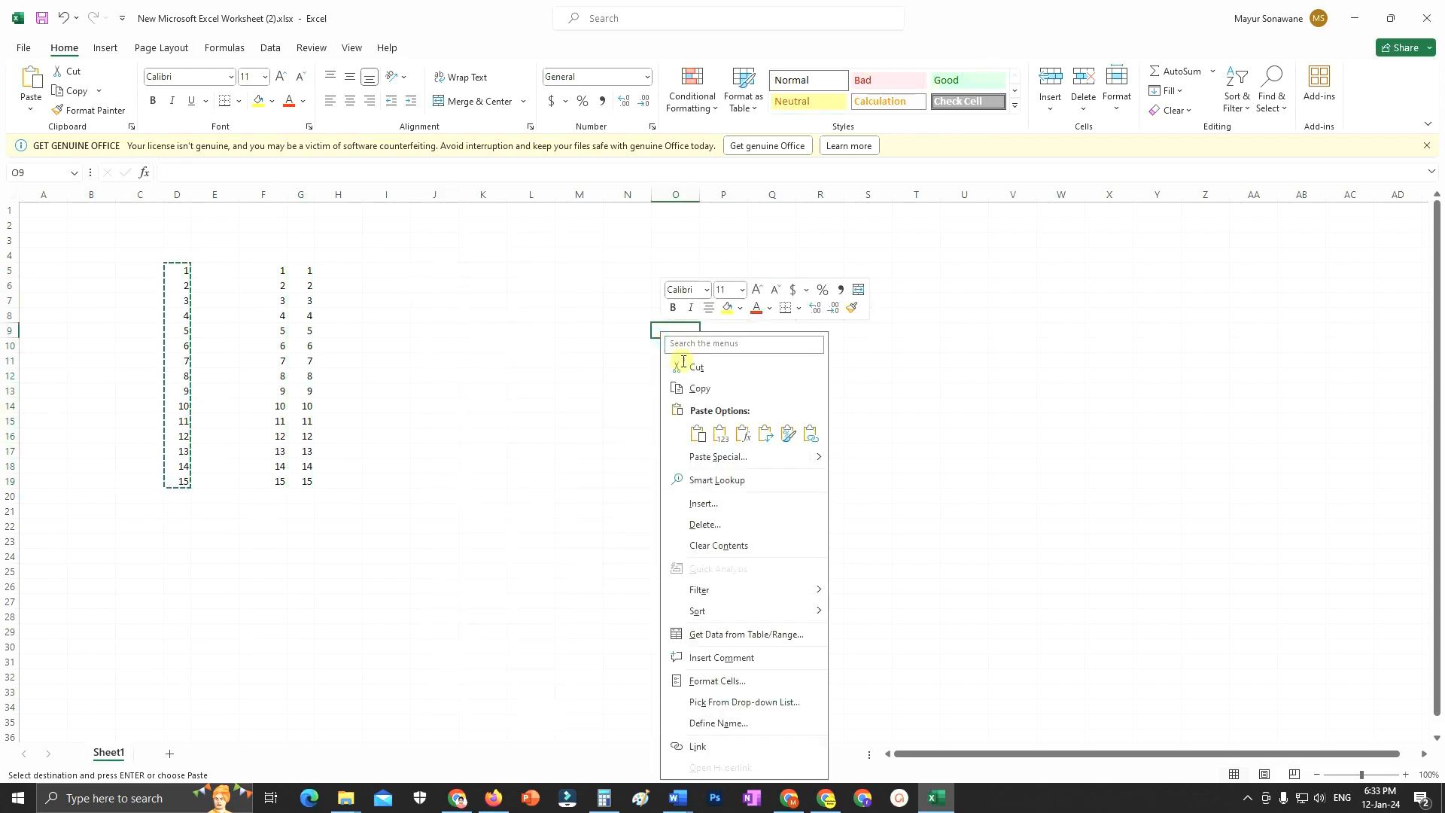
{"action": "mouse_move", "coordinate": [819, 458]}
{"action": "left_click", "coordinate": [395, 298]}
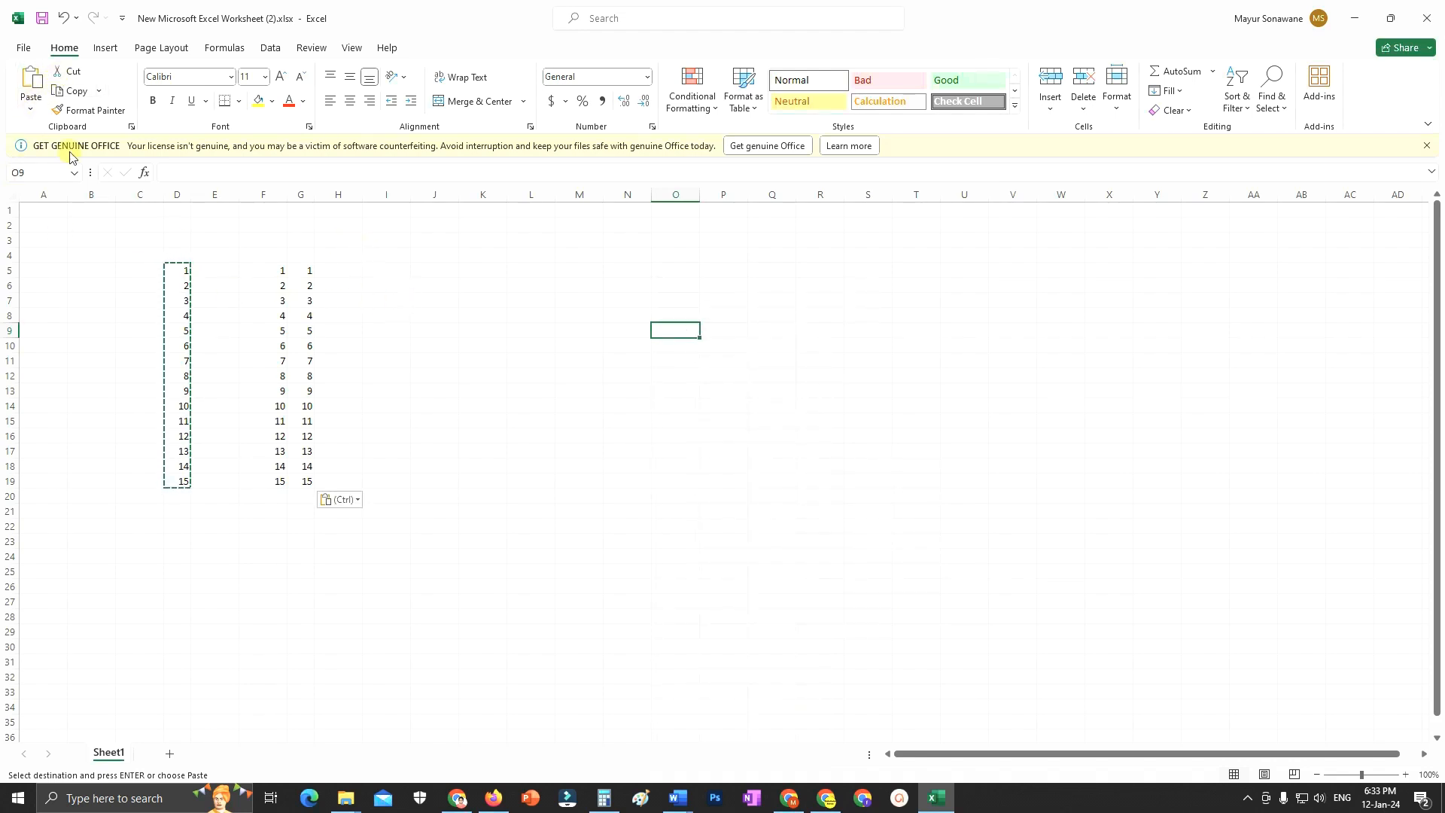
{"action": "left_click", "coordinate": [234, 290]}
Step: Cut the numbers in D5:D19 and paste them starting at K5
{"action": "left_click_drag", "start_coordinate": [180, 268], "coordinate": [181, 476]}
{"action": "left_click", "coordinate": [69, 70]}
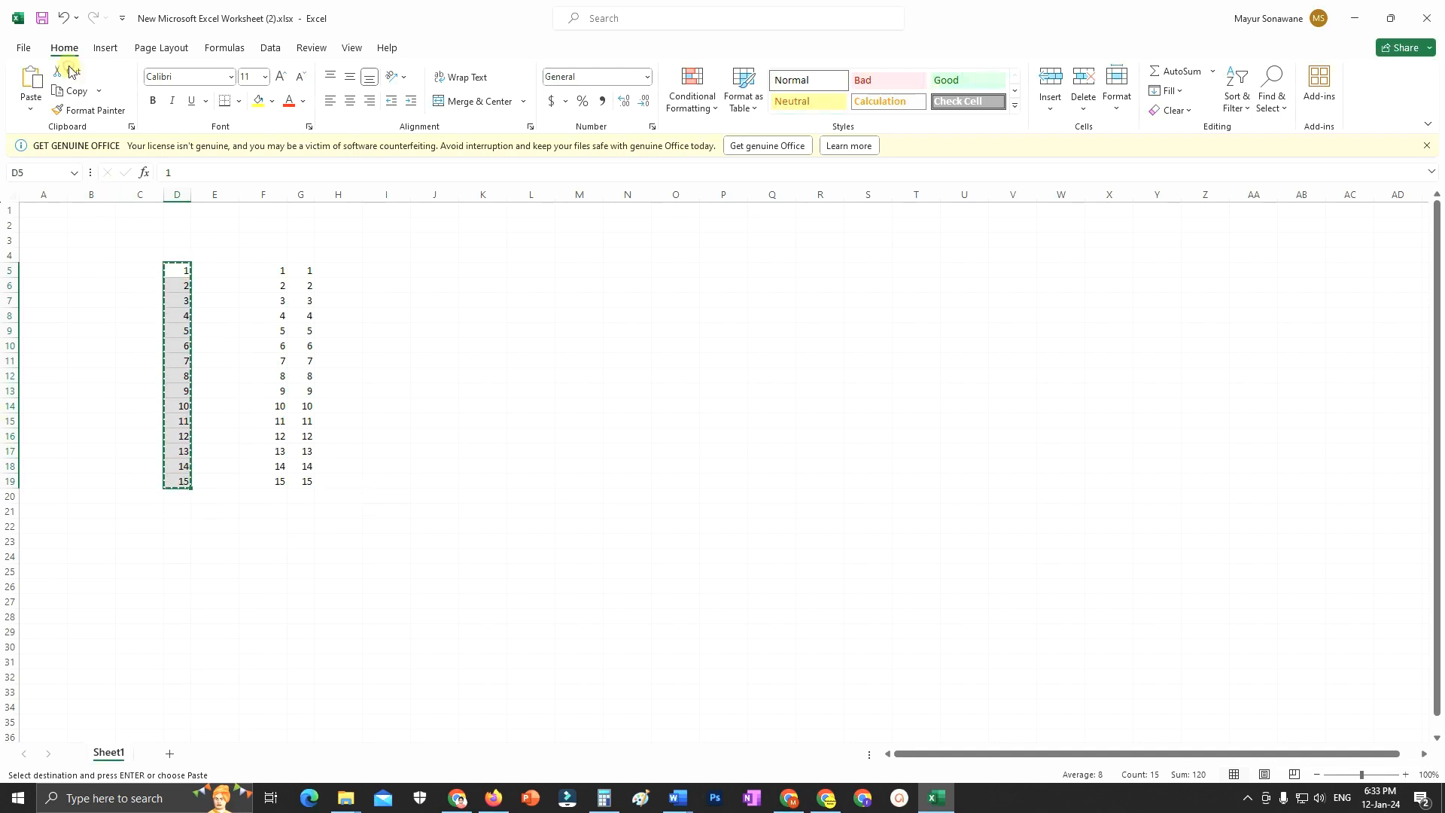
{"action": "left_click", "coordinate": [484, 268]}
{"action": "right_click", "coordinate": [486, 269]}
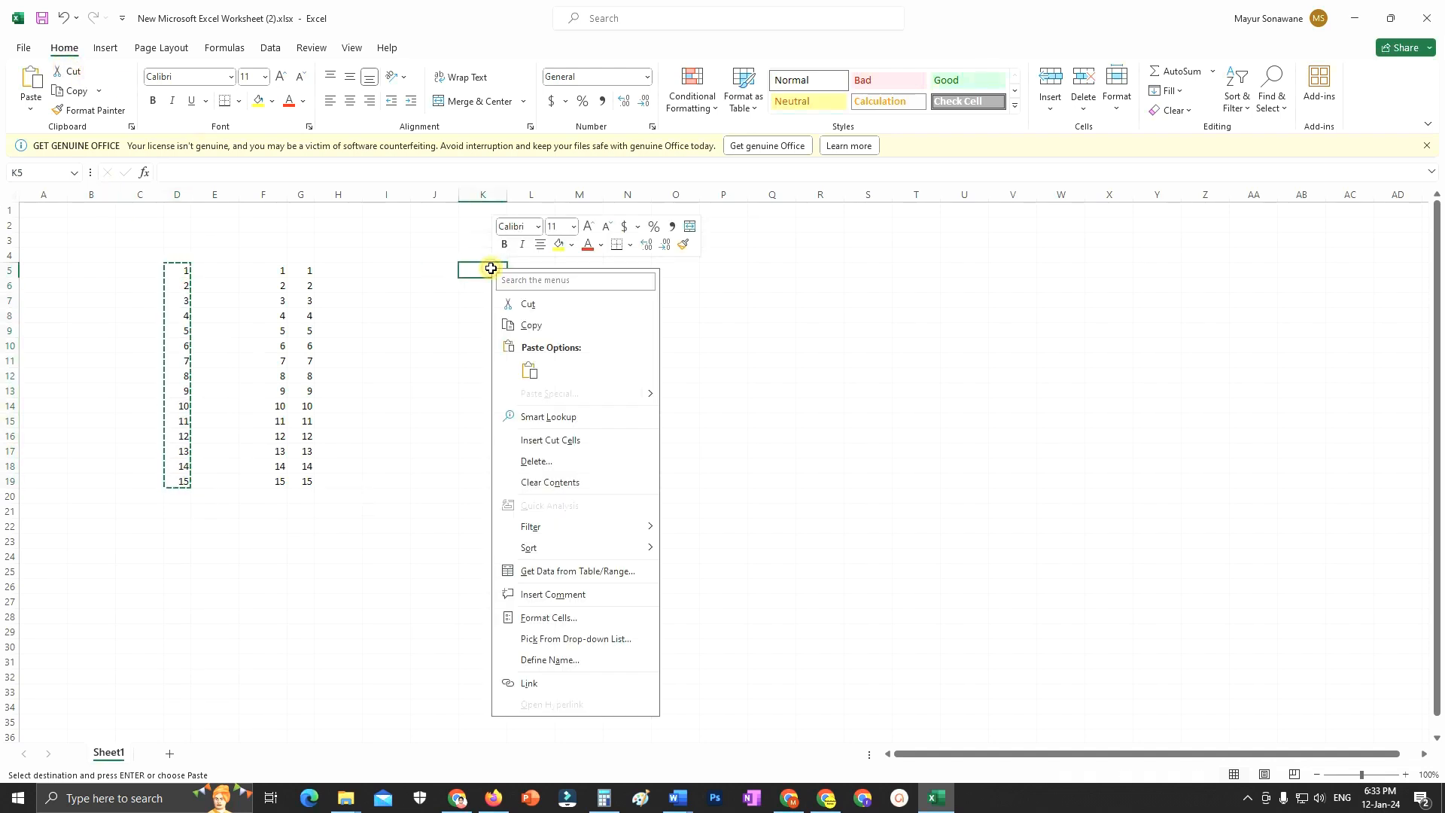
{"action": "left_click", "coordinate": [529, 369]}
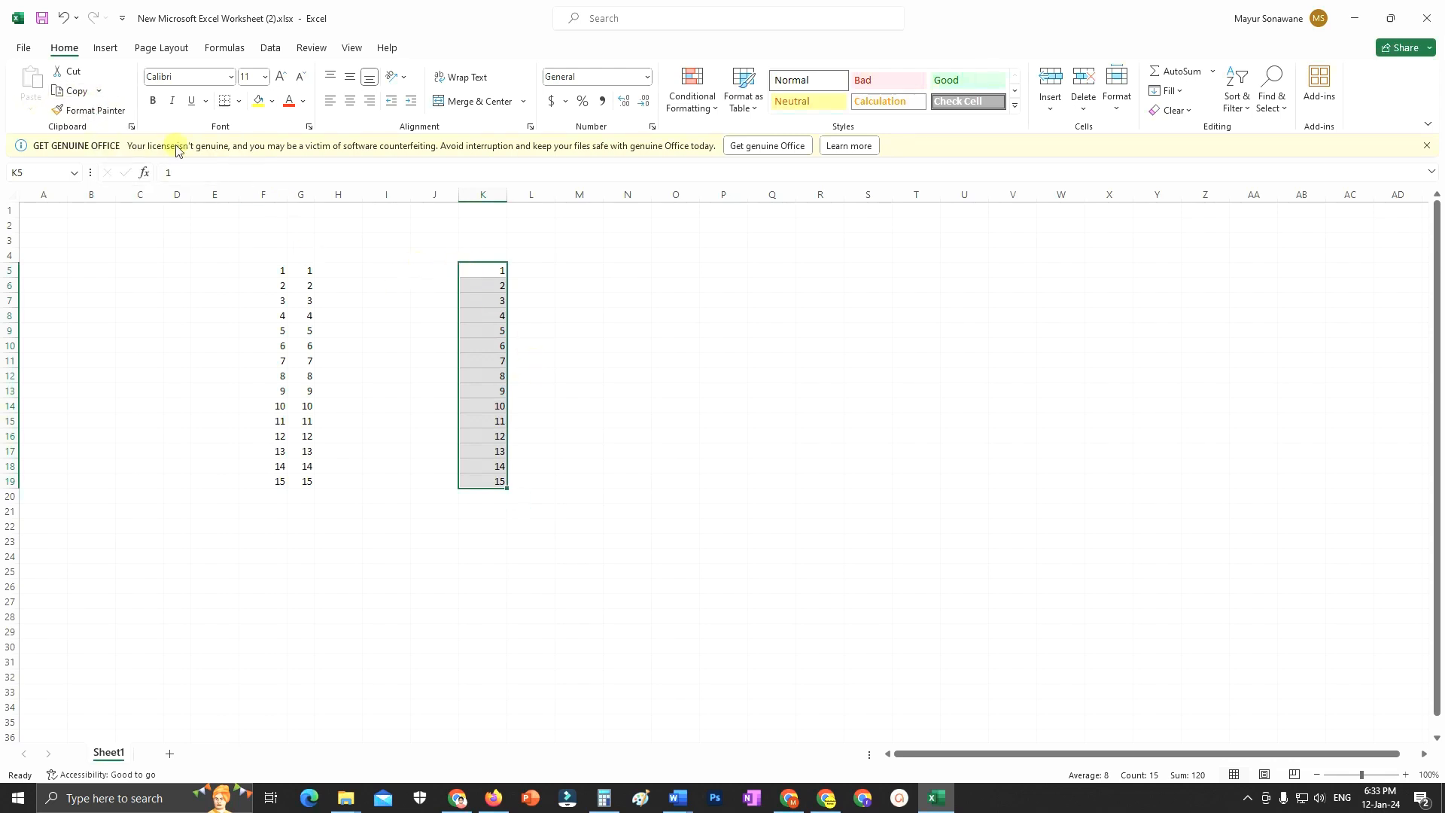
Step: Copy the numbers in K5:K19 and paste them starting at M6
{"action": "left_click", "coordinate": [72, 92]}
{"action": "left_click", "coordinate": [593, 286]}
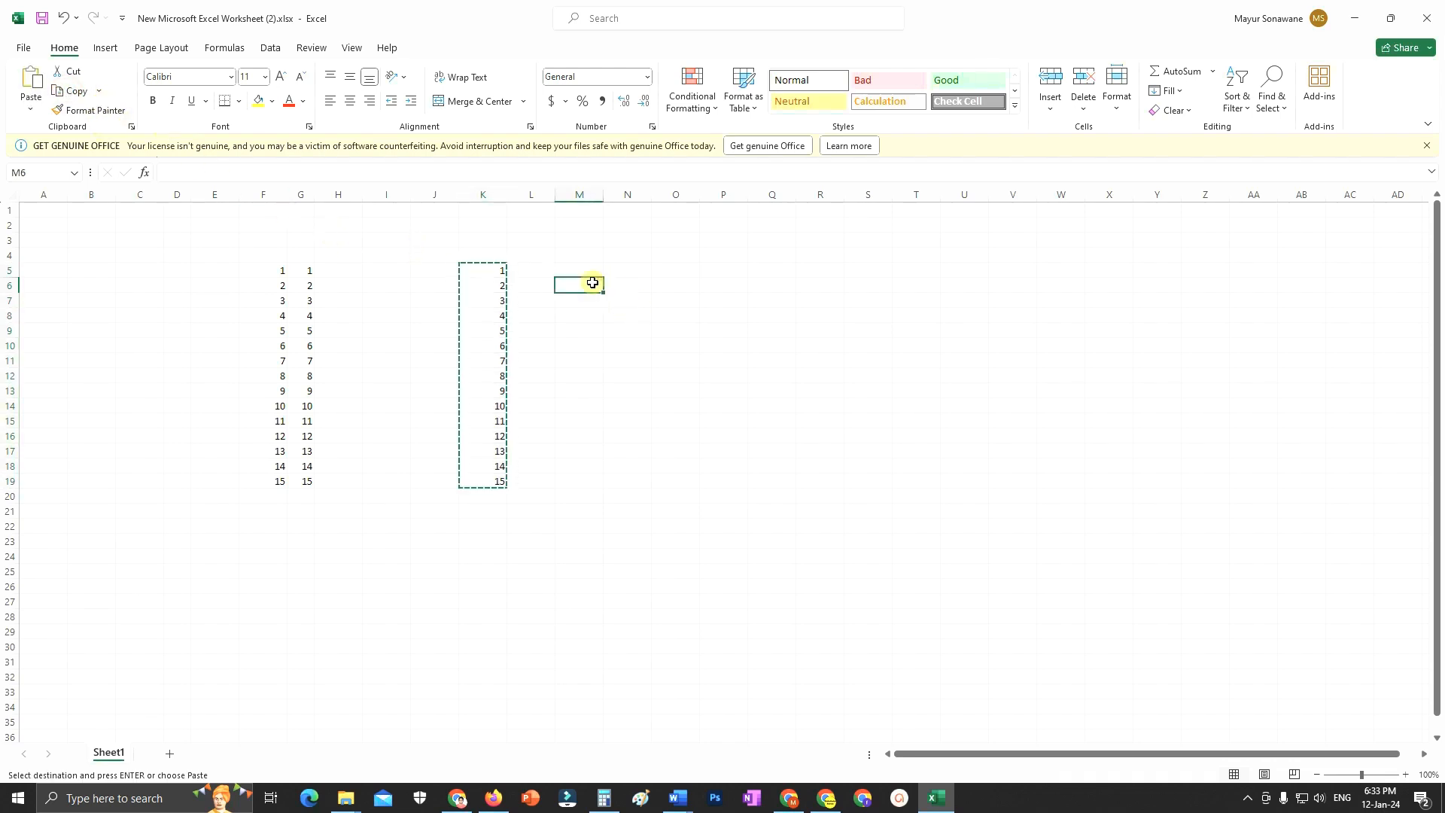
{"action": "left_click", "coordinate": [33, 83]}
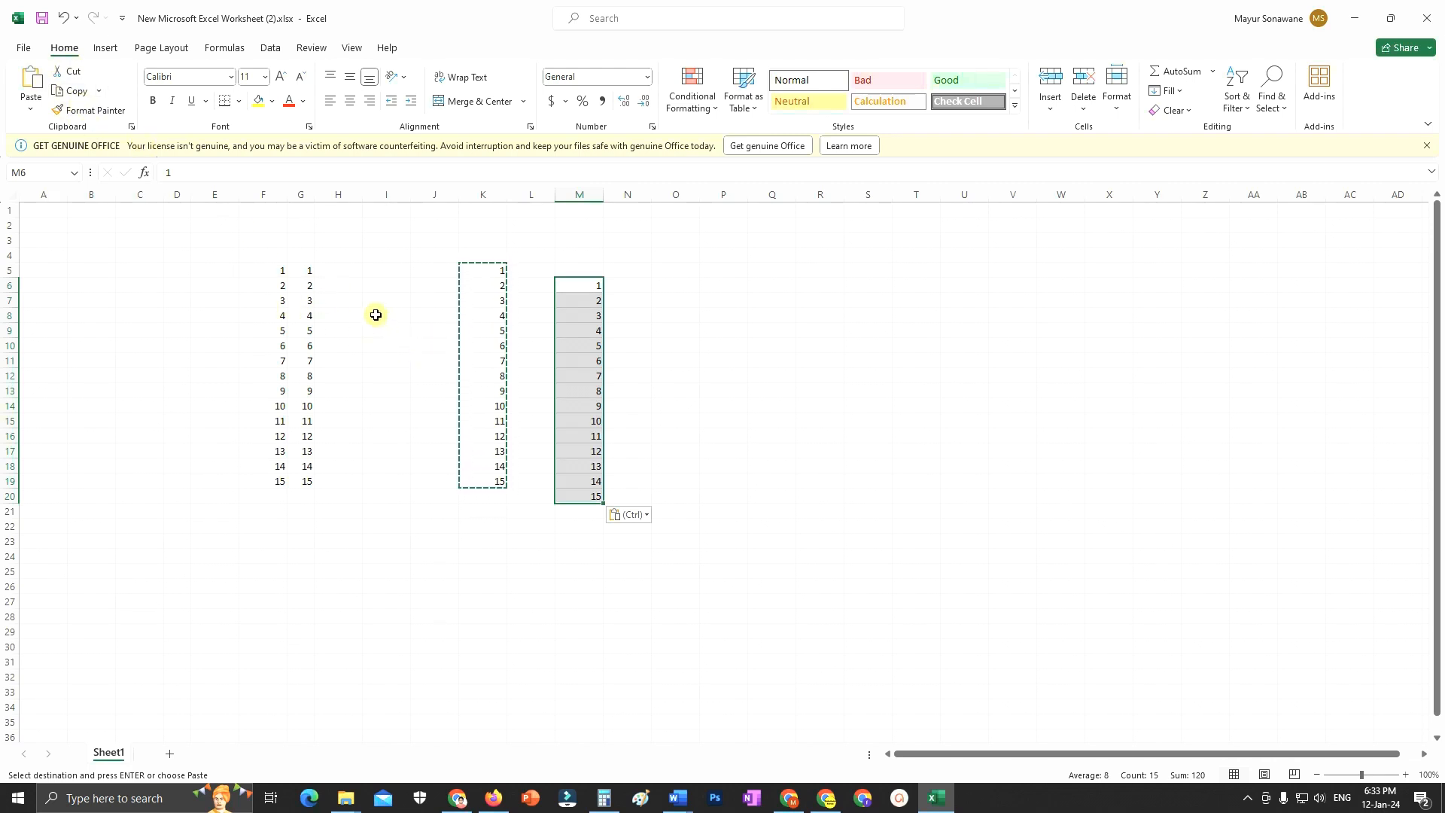
Step: Format the numbers in F5:F19 as bold with a red font colour
{"action": "left_click_drag", "start_coordinate": [272, 271], "coordinate": [280, 480]}
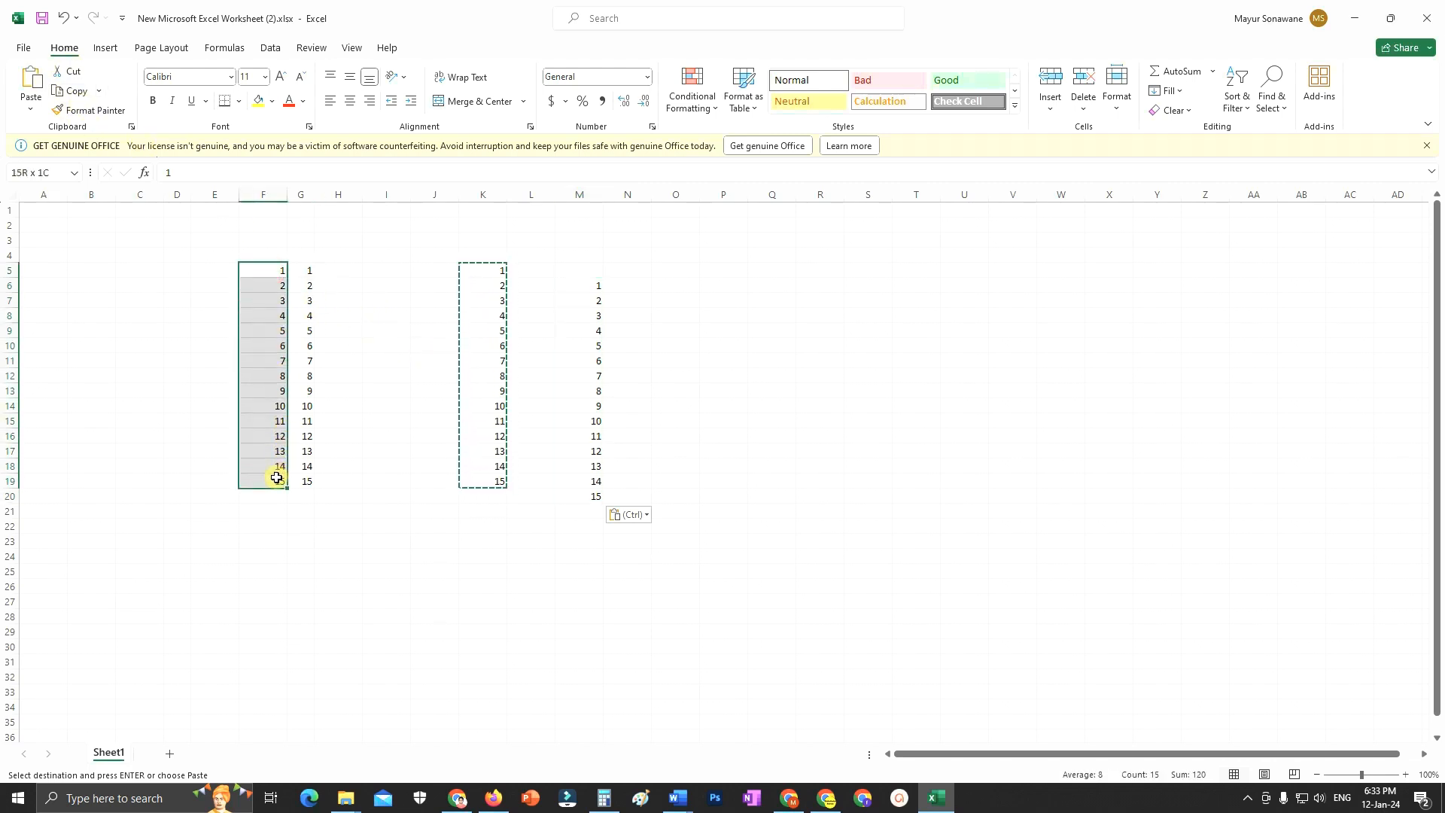
{"action": "left_click", "coordinate": [152, 102]}
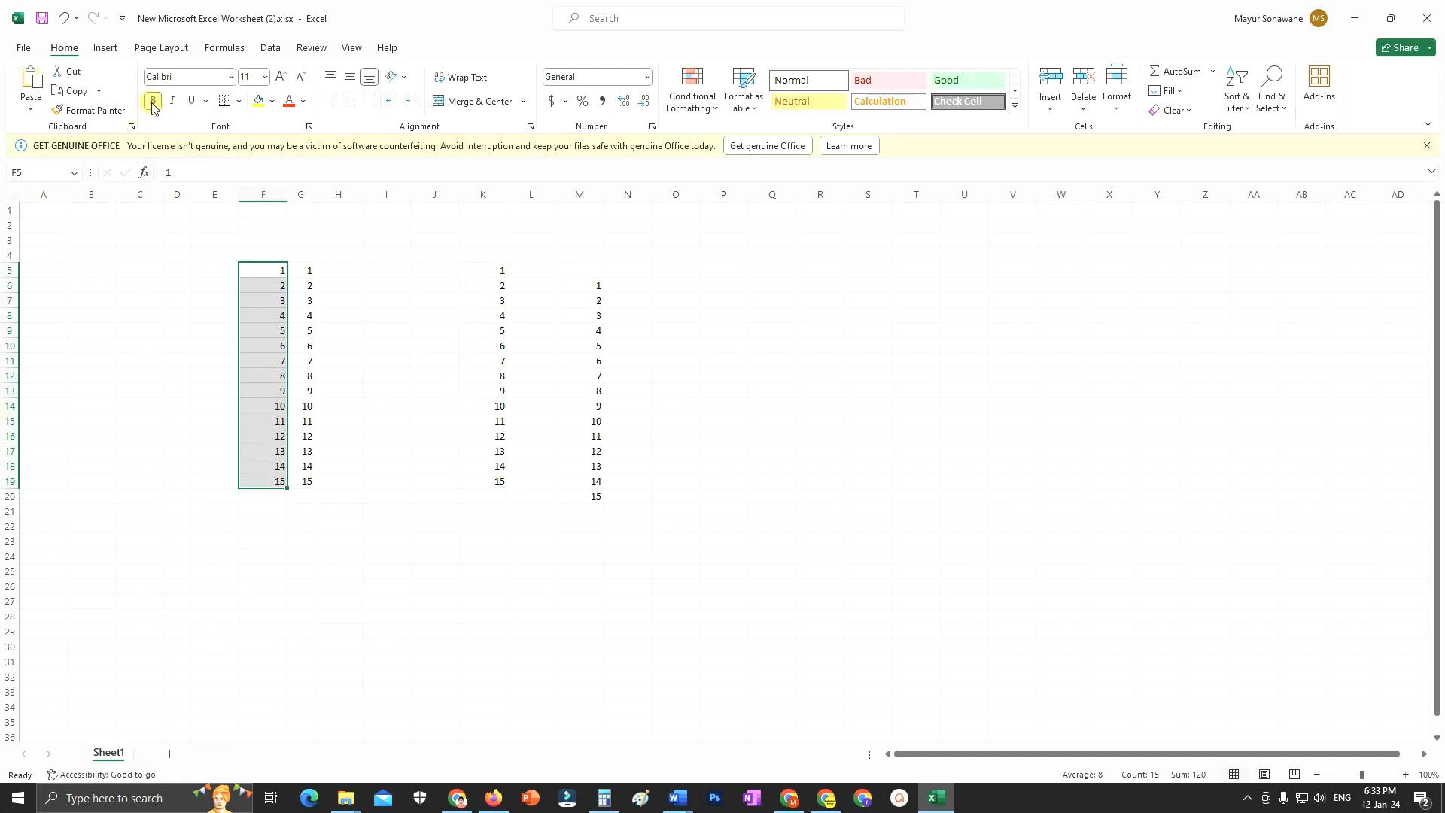
{"action": "left_click", "coordinate": [289, 100]}
{"action": "left_click", "coordinate": [350, 319]}
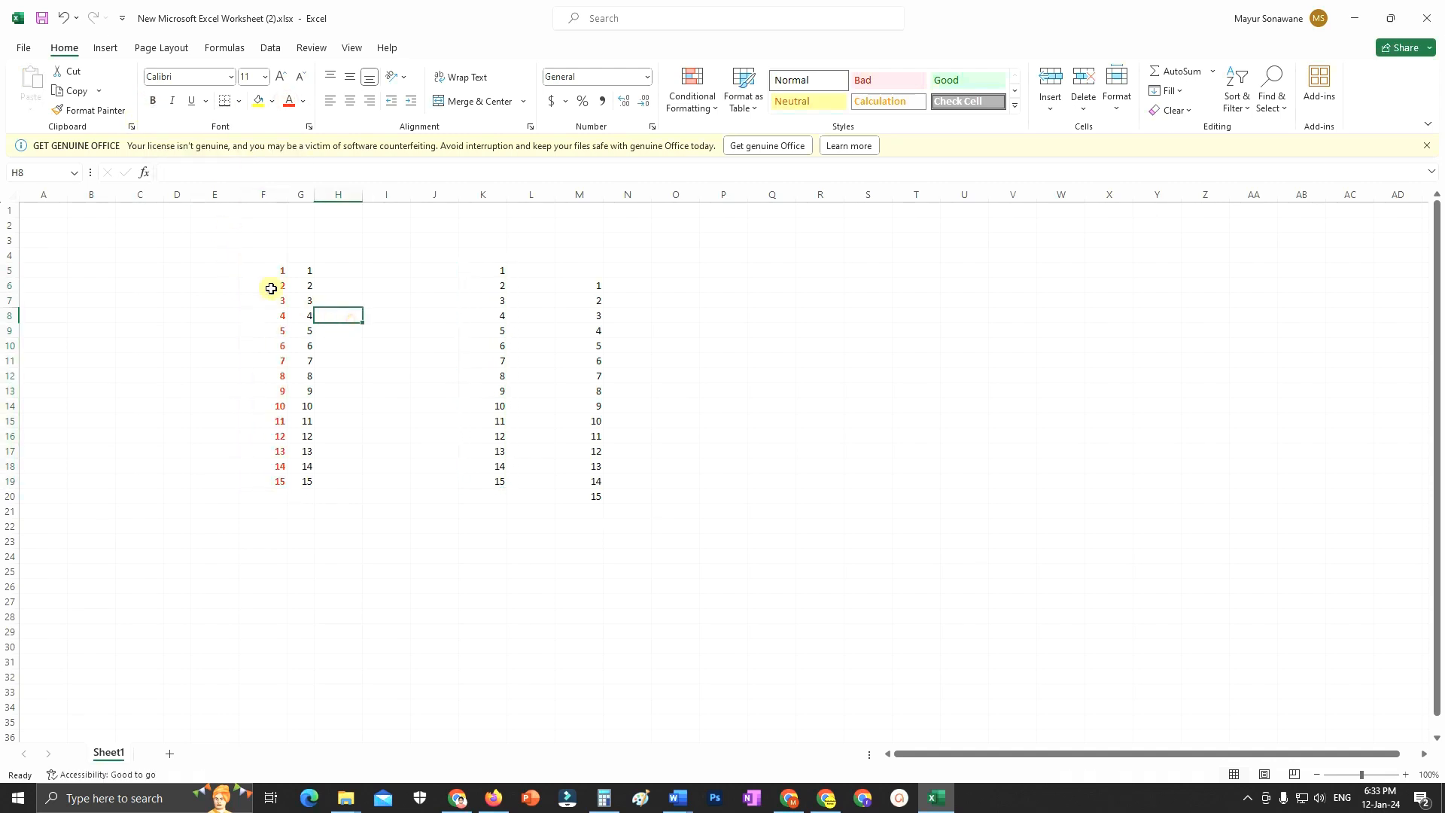
Step: Apply the formatting of F6 to K5:K19 with Format Painter
{"action": "left_click", "coordinate": [268, 286]}
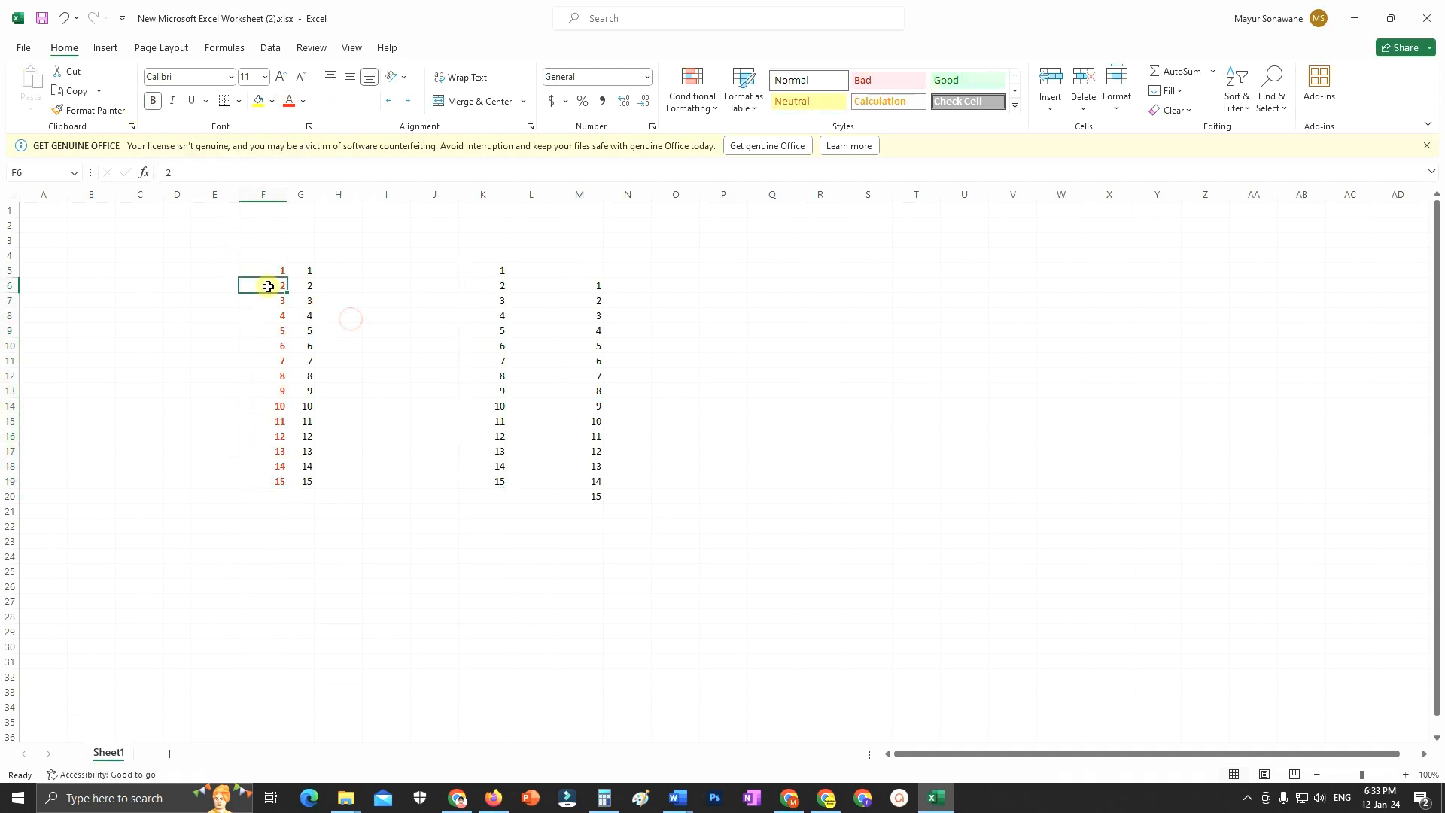
{"action": "left_click", "coordinate": [96, 110]}
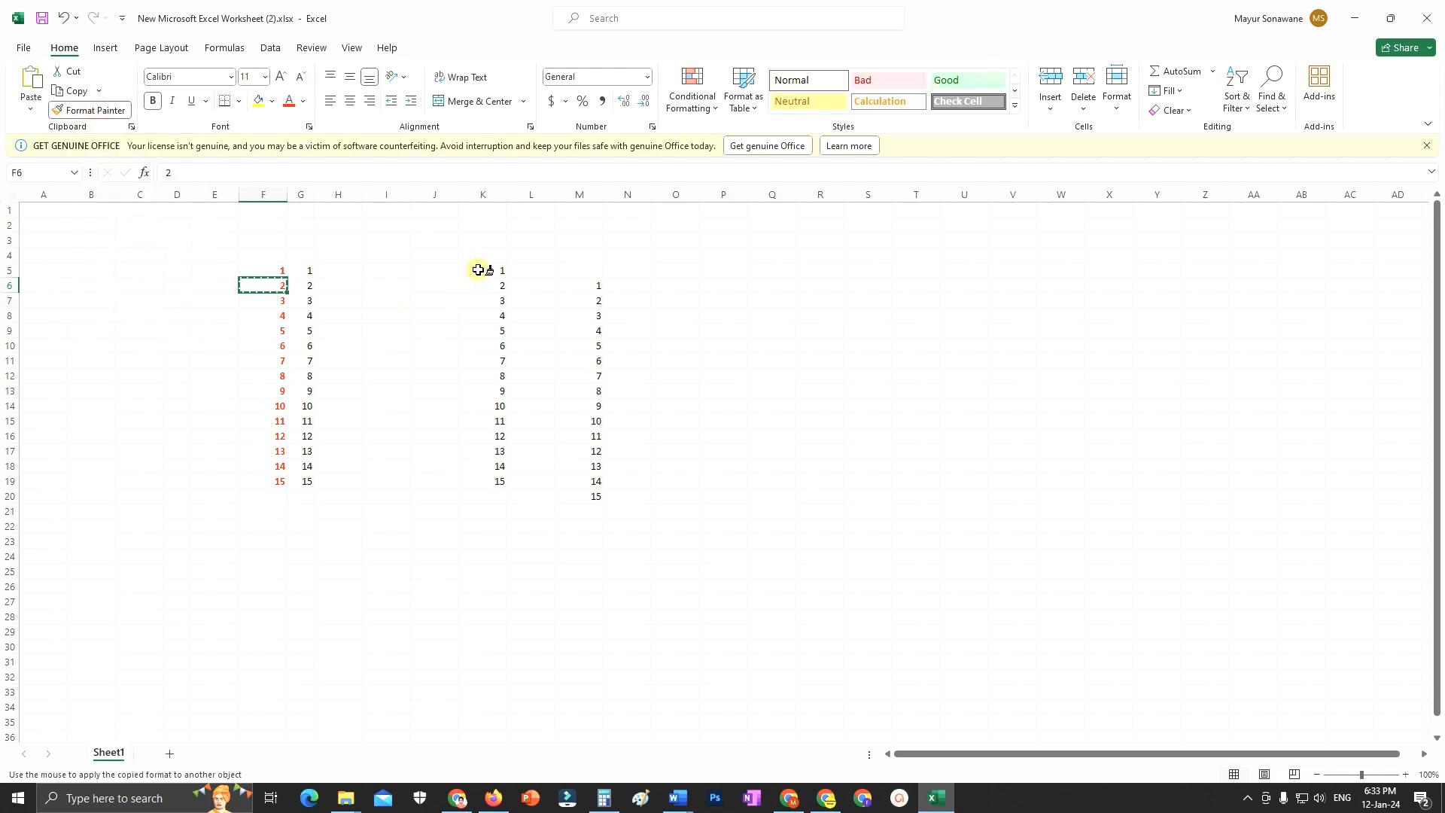
{"action": "left_click_drag", "start_coordinate": [478, 270], "coordinate": [480, 476]}
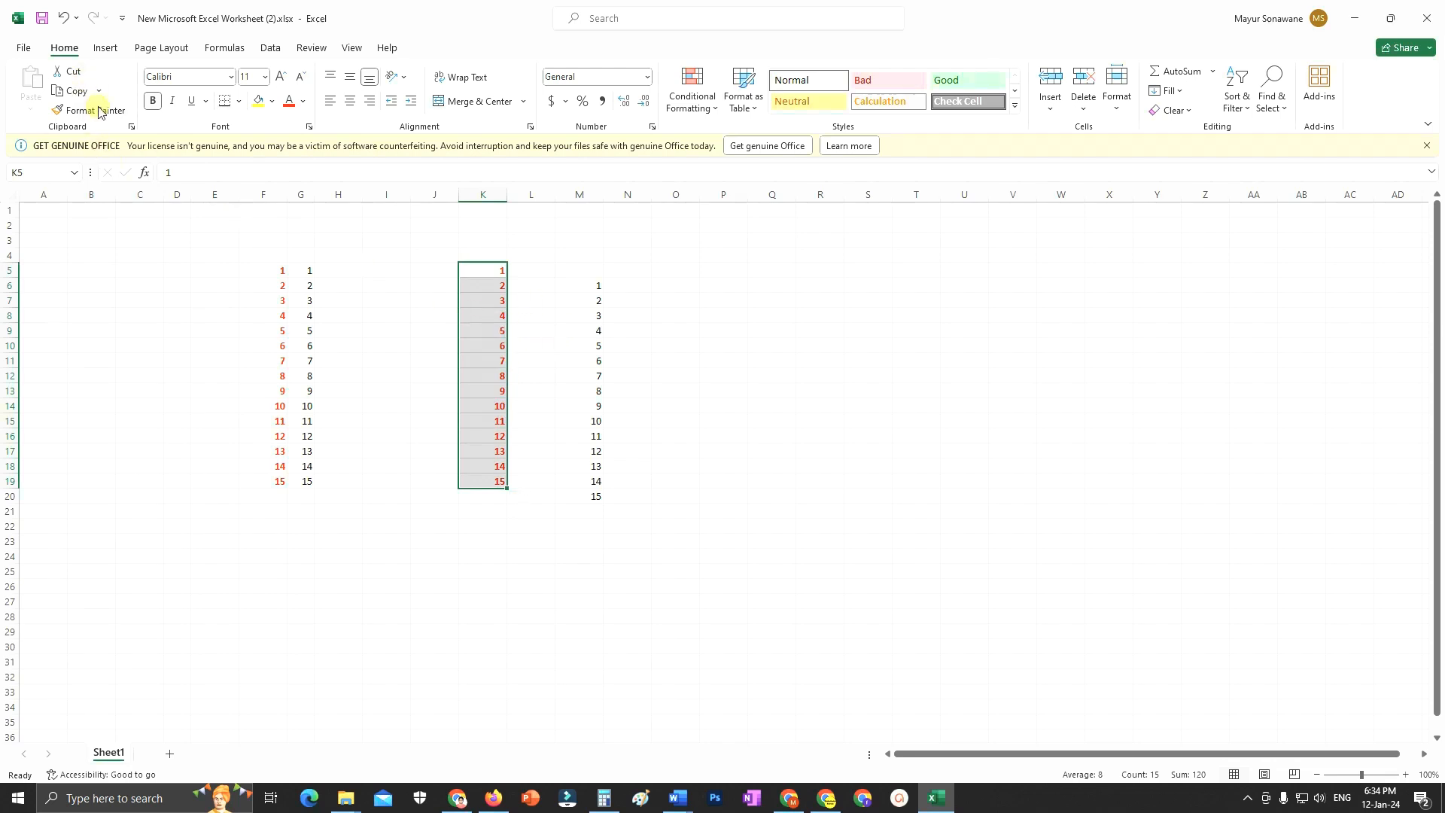
{"action": "left_click", "coordinate": [231, 76]}
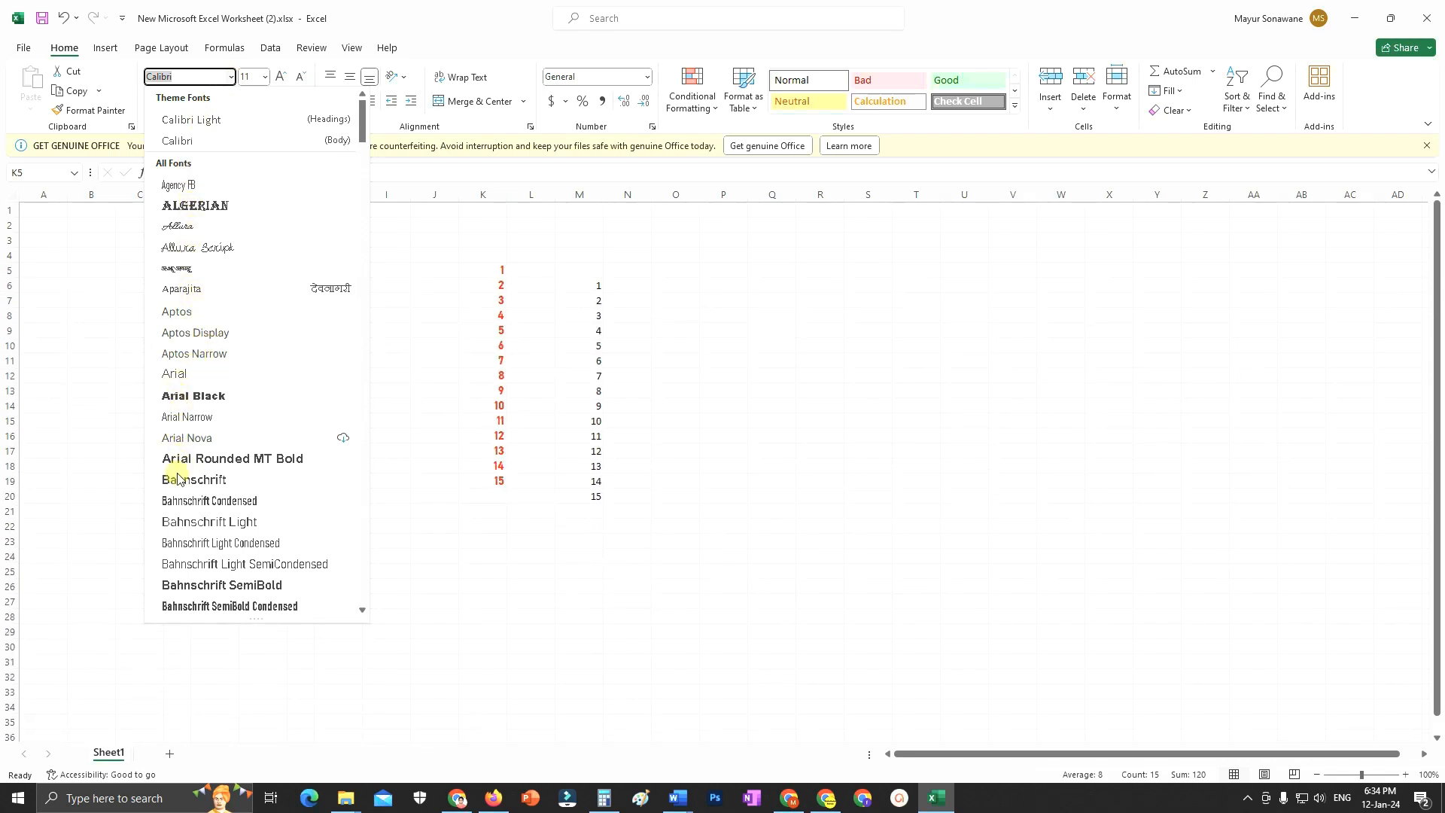
{"action": "left_click", "coordinate": [453, 305]}
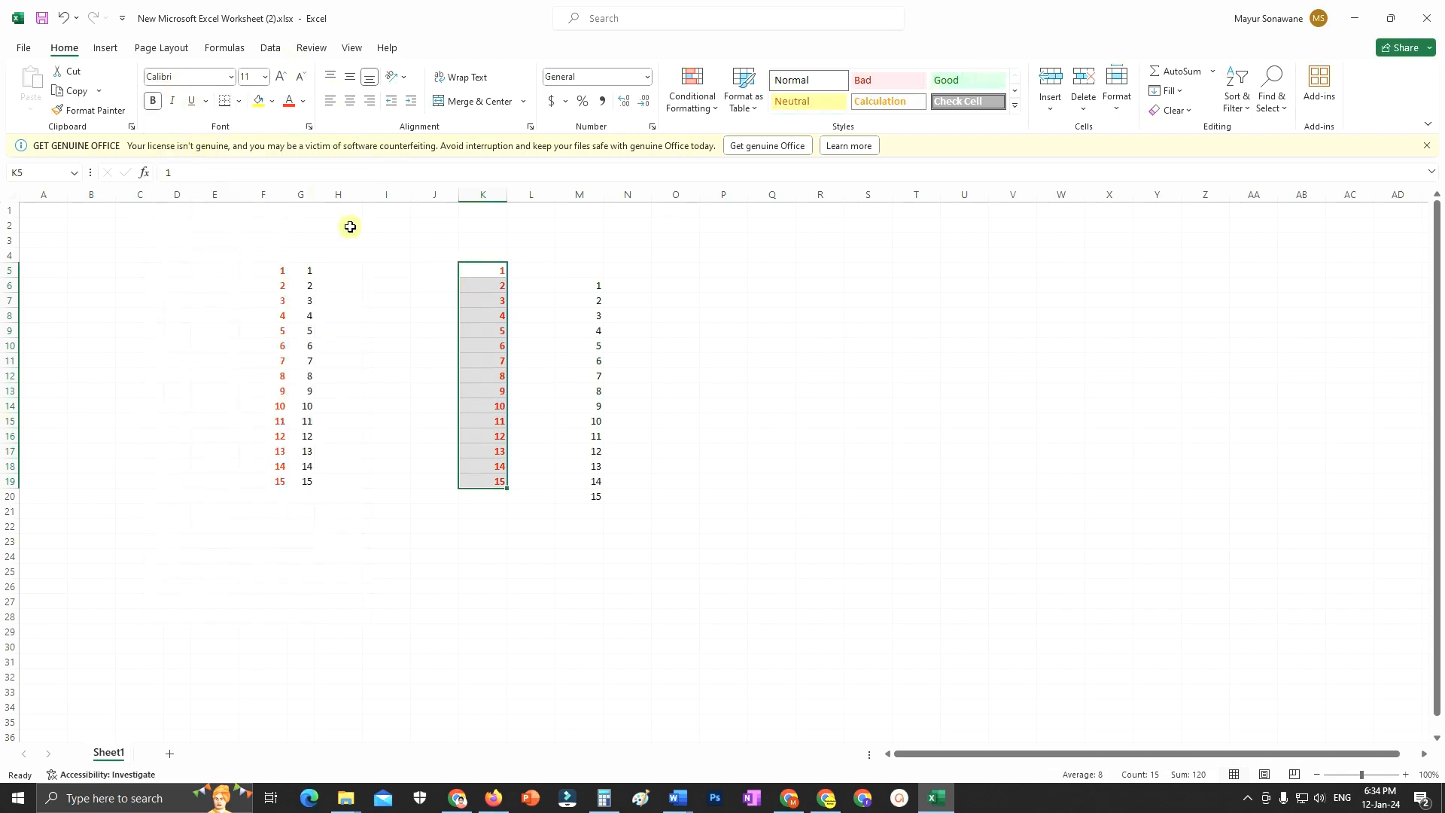
{"action": "left_click", "coordinate": [265, 77]}
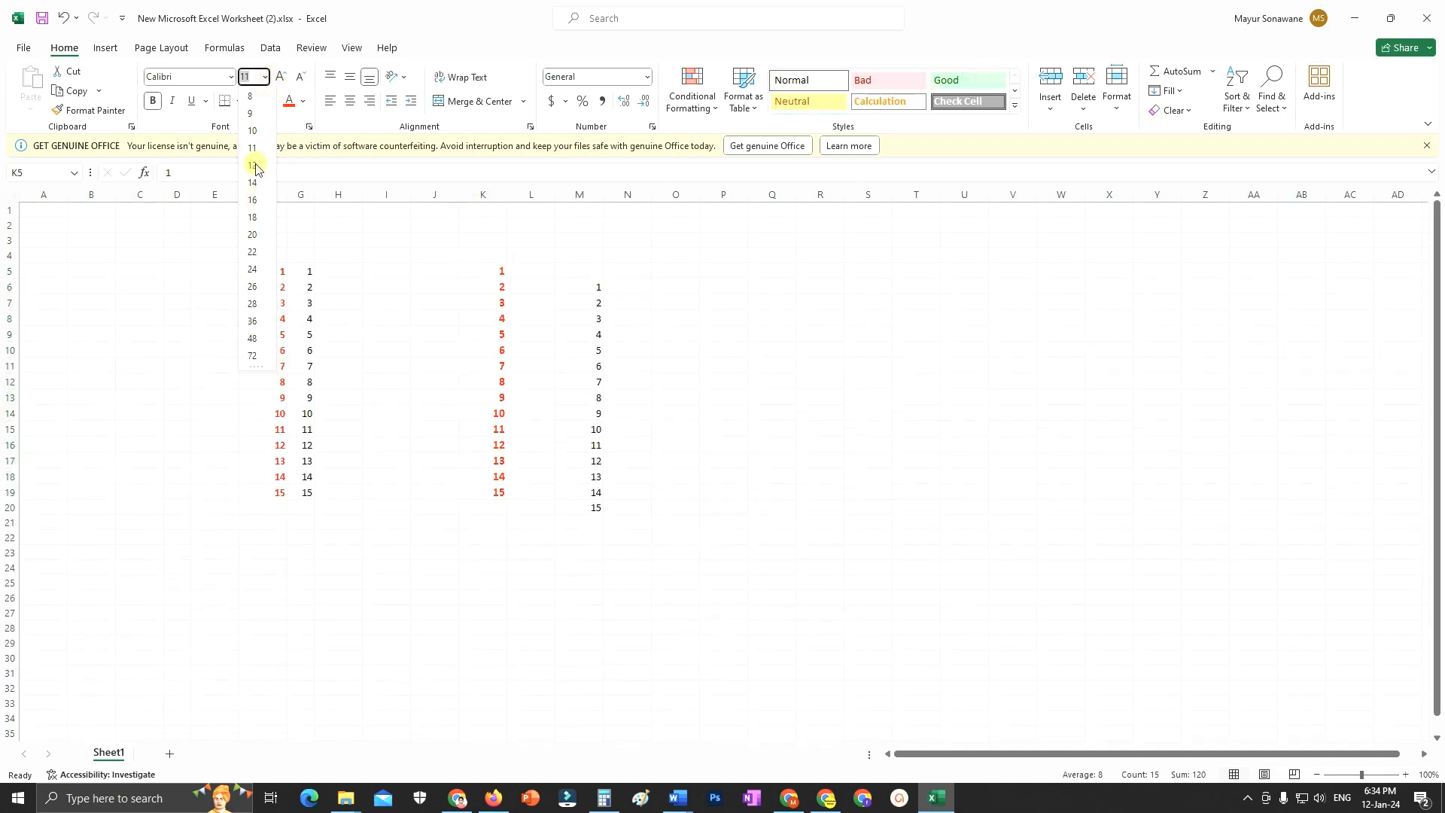
{"action": "left_click", "coordinate": [266, 77]}
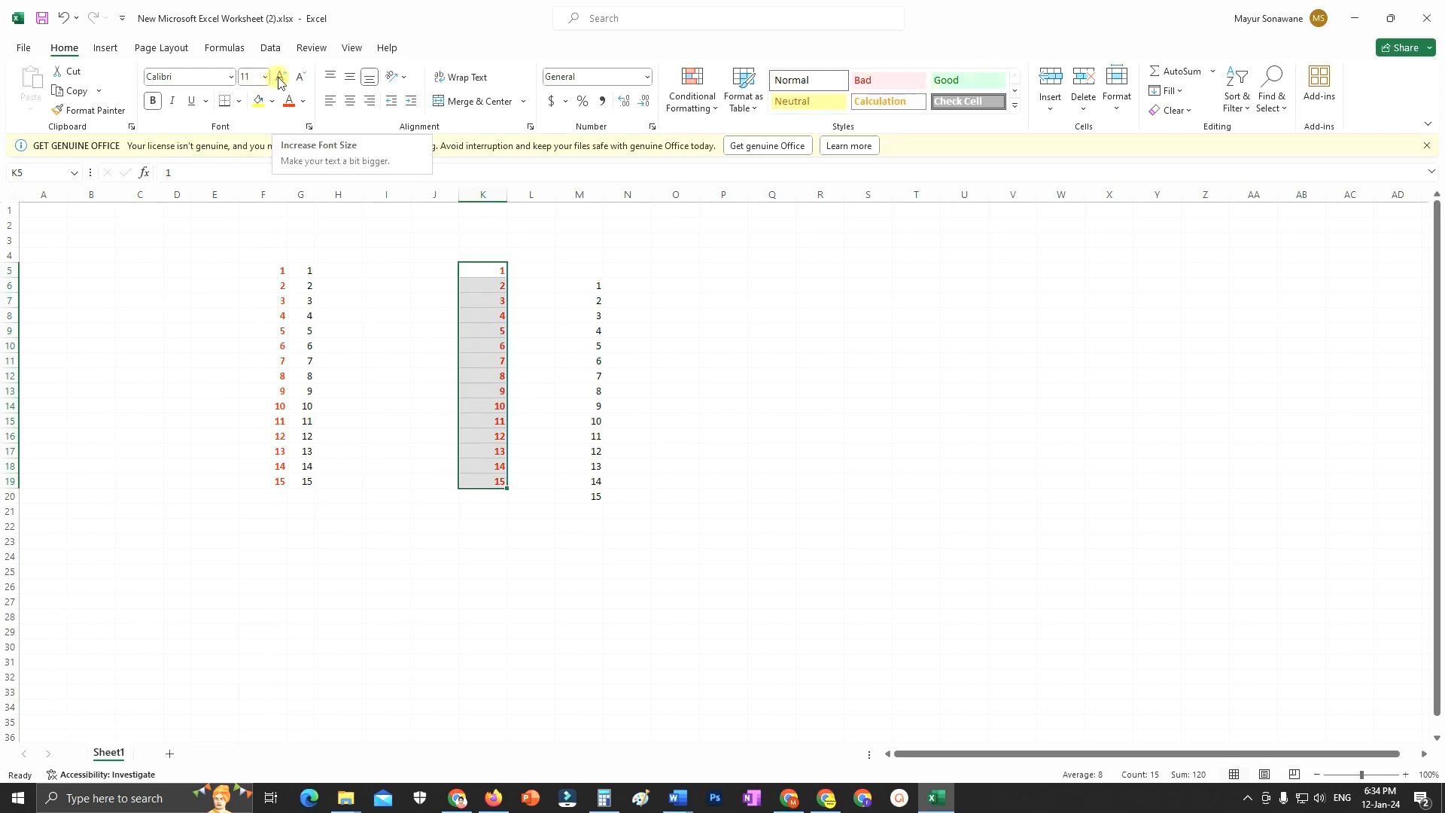
Step: Increase the font size of K5:K19 to 18 and reduce it back to 11
{"action": "left_click", "coordinate": [280, 79]}
{"action": "left_click", "coordinate": [280, 78]}
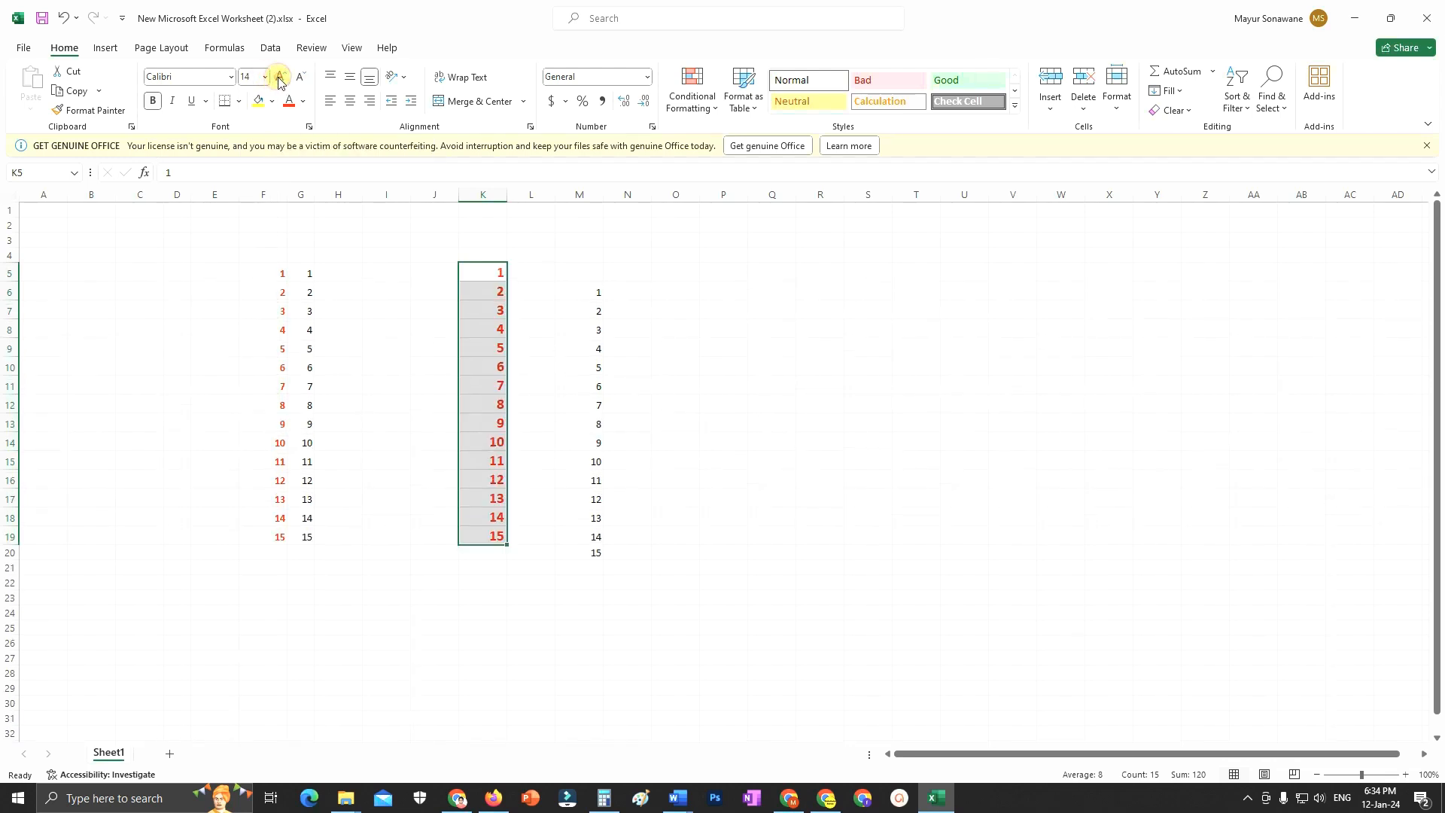
{"action": "left_click", "coordinate": [279, 79]}
{"action": "left_click", "coordinate": [279, 78]}
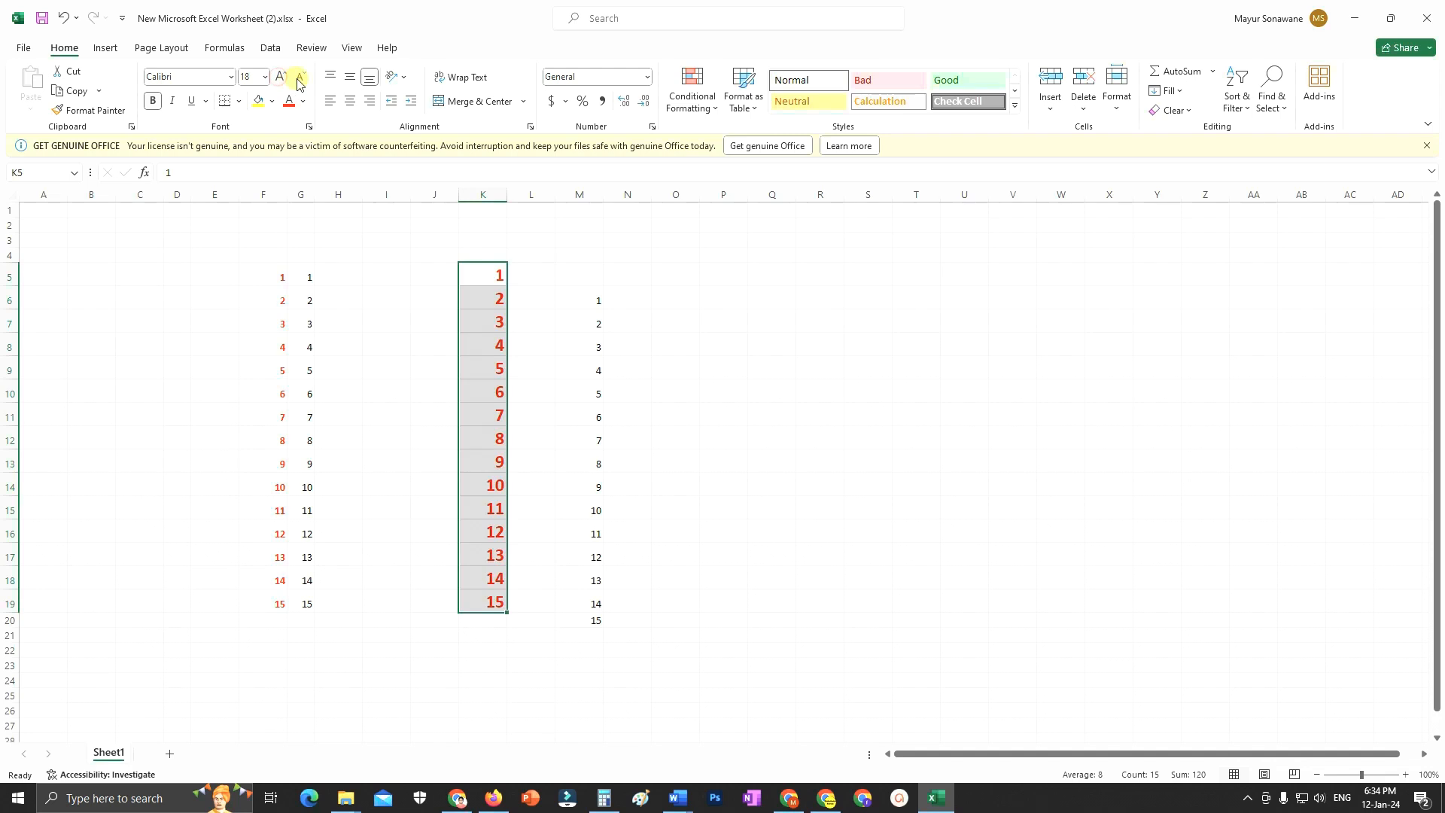
{"action": "left_click", "coordinate": [299, 81]}
{"action": "left_click", "coordinate": [299, 81]}
{"action": "left_click", "coordinate": [299, 81]}
{"action": "left_click", "coordinate": [299, 81]}
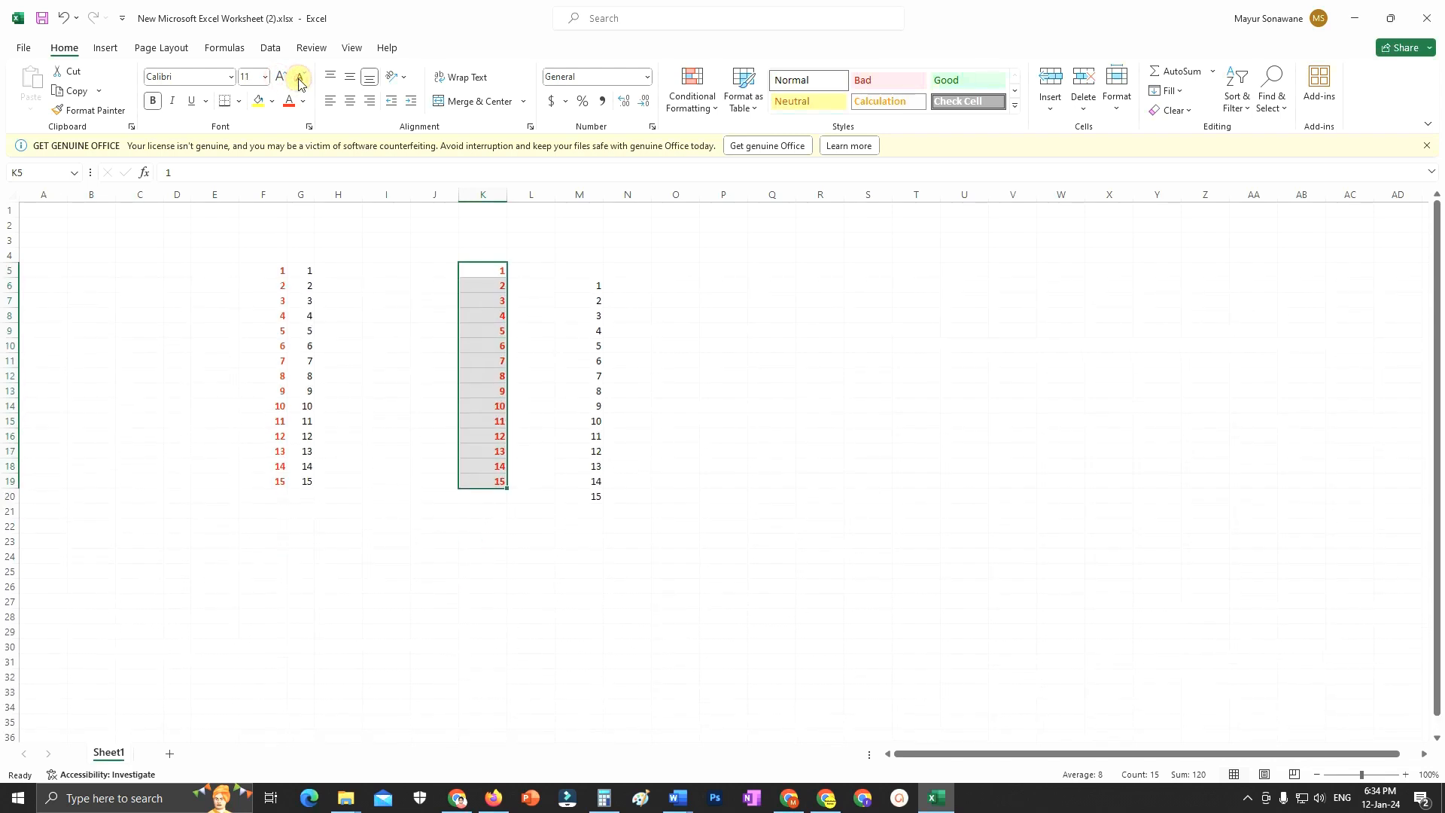
Step: Set the font size of the numbers in K5:K19 to 12 and make them italic
{"action": "left_click", "coordinate": [278, 79]}
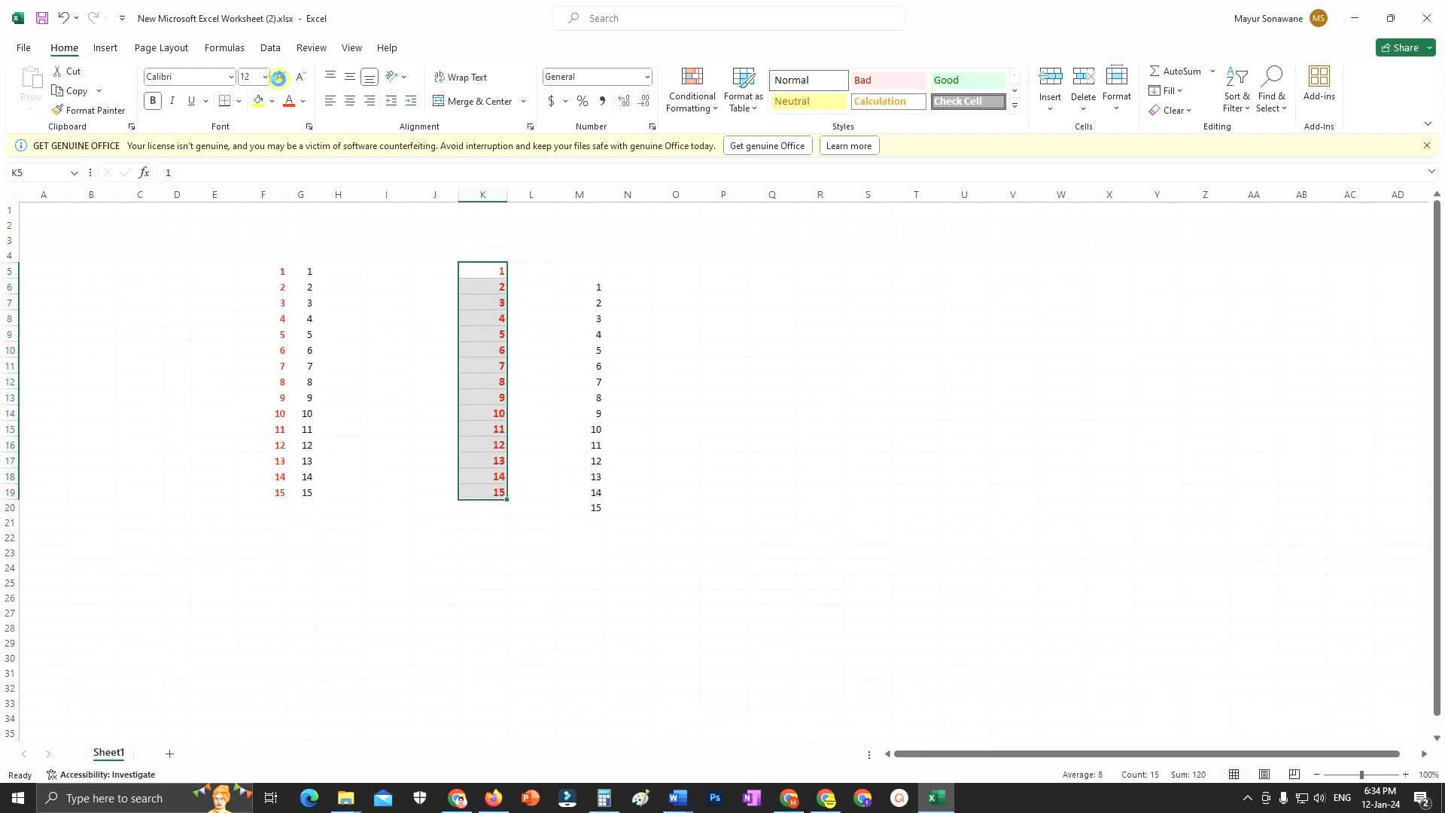
{"action": "left_click", "coordinate": [172, 102]}
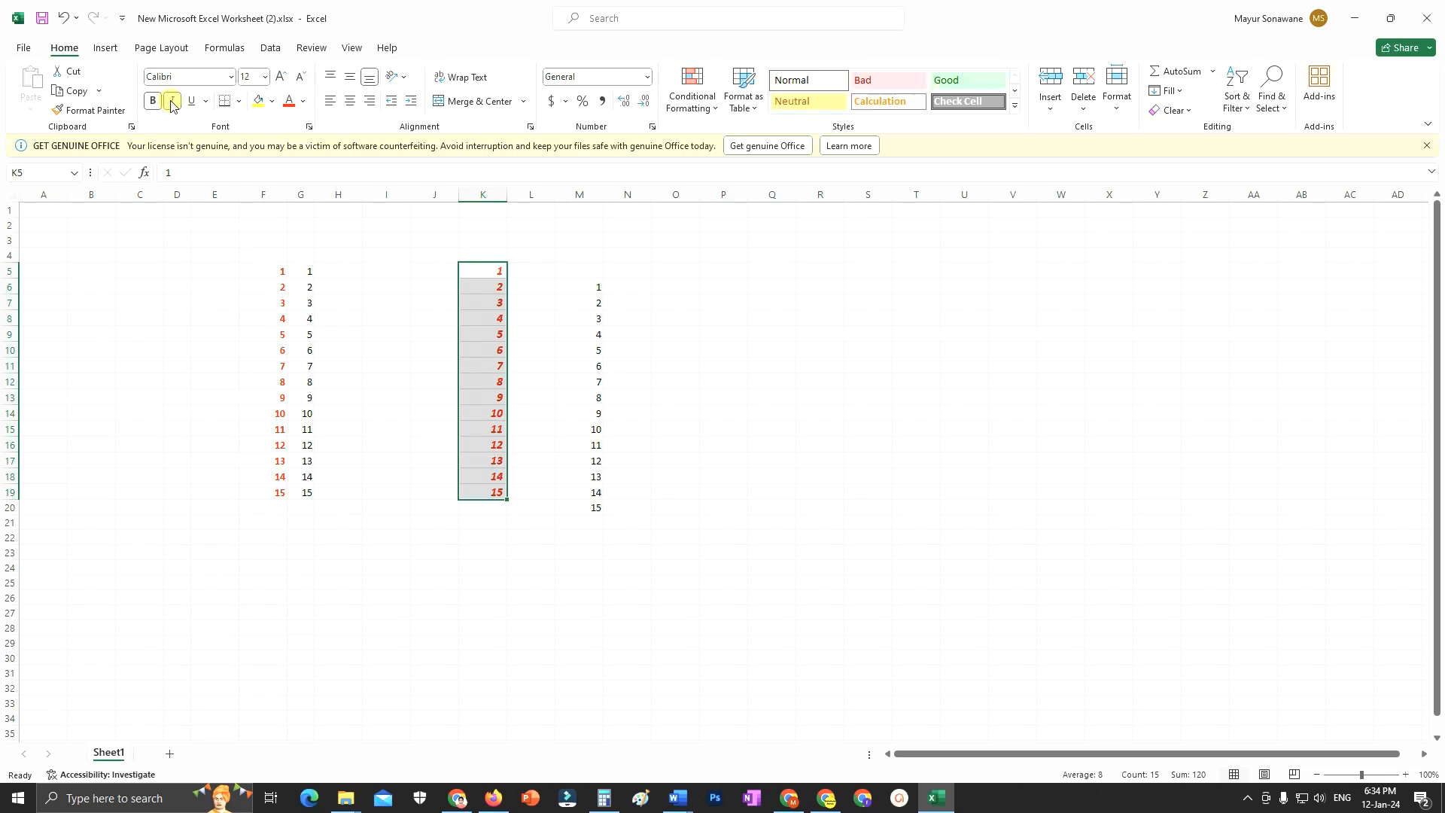
{"action": "left_click", "coordinate": [171, 103]}
{"action": "left_click", "coordinate": [173, 102]}
{"action": "left_click", "coordinate": [435, 320]}
{"action": "left_click_drag", "start_coordinate": [474, 272], "coordinate": [482, 489]}
{"action": "left_click", "coordinate": [206, 103]}
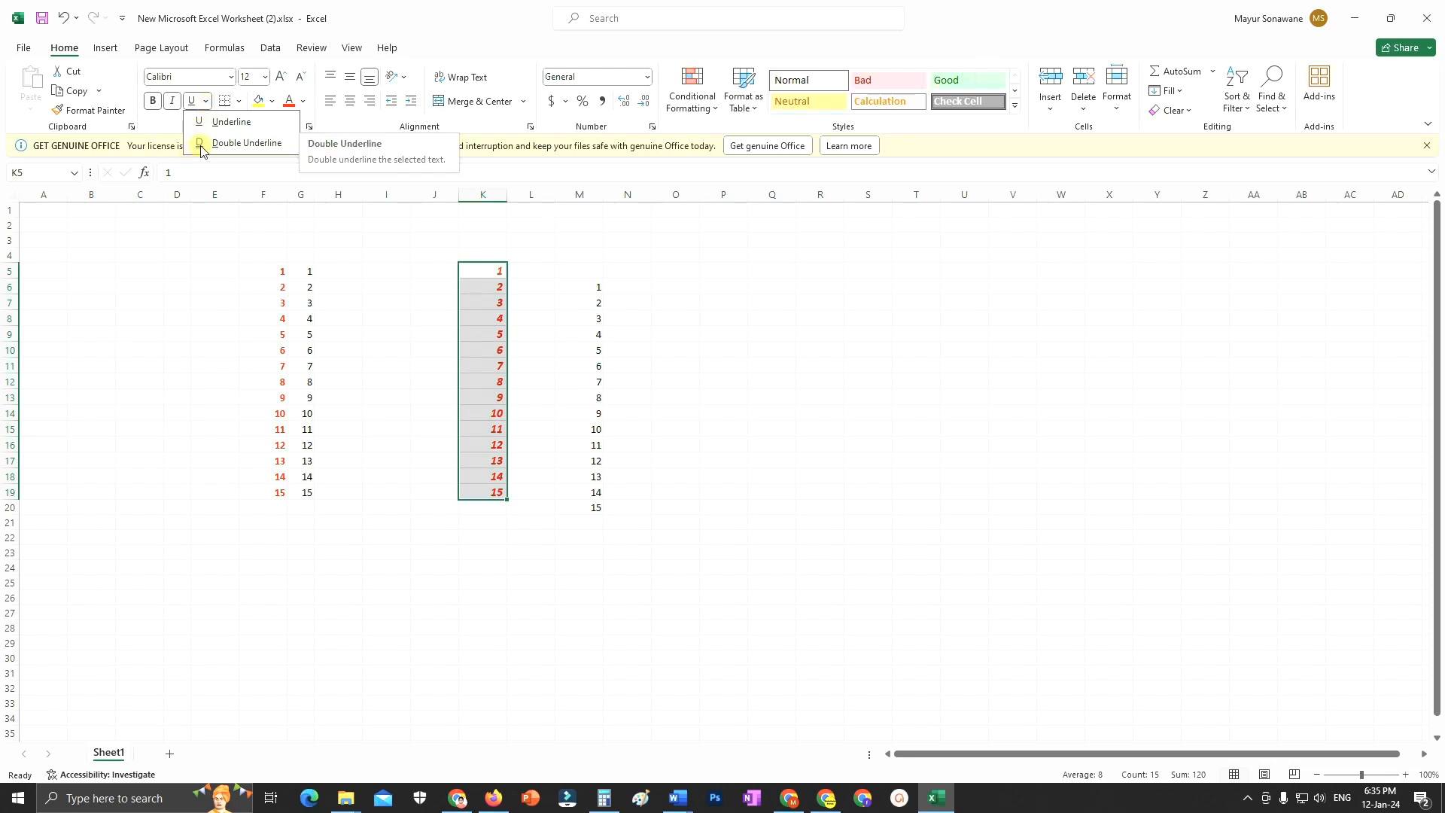
{"action": "left_click", "coordinate": [206, 103]}
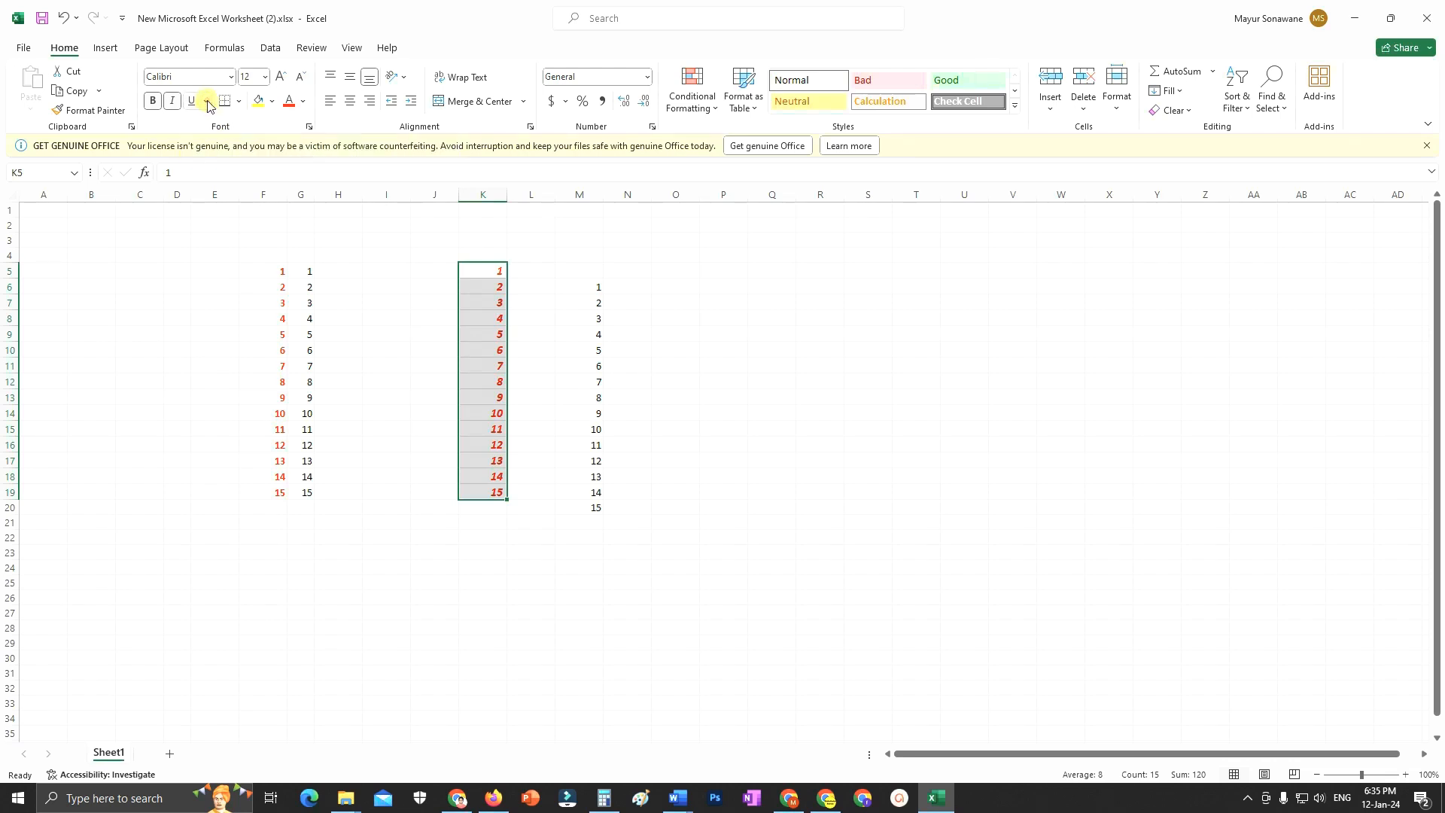
{"action": "left_click", "coordinate": [239, 102]}
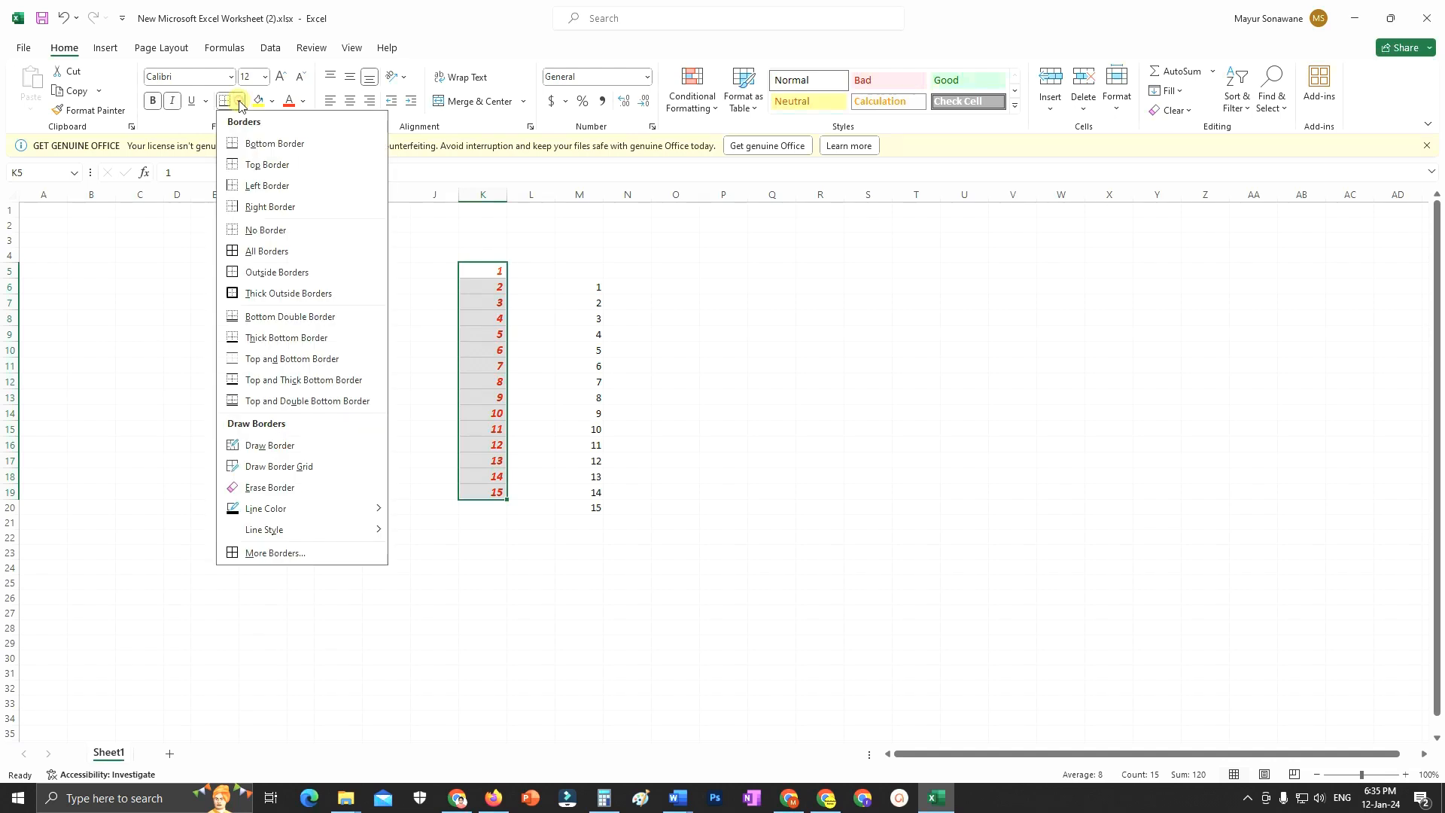
{"action": "left_click", "coordinate": [240, 103]}
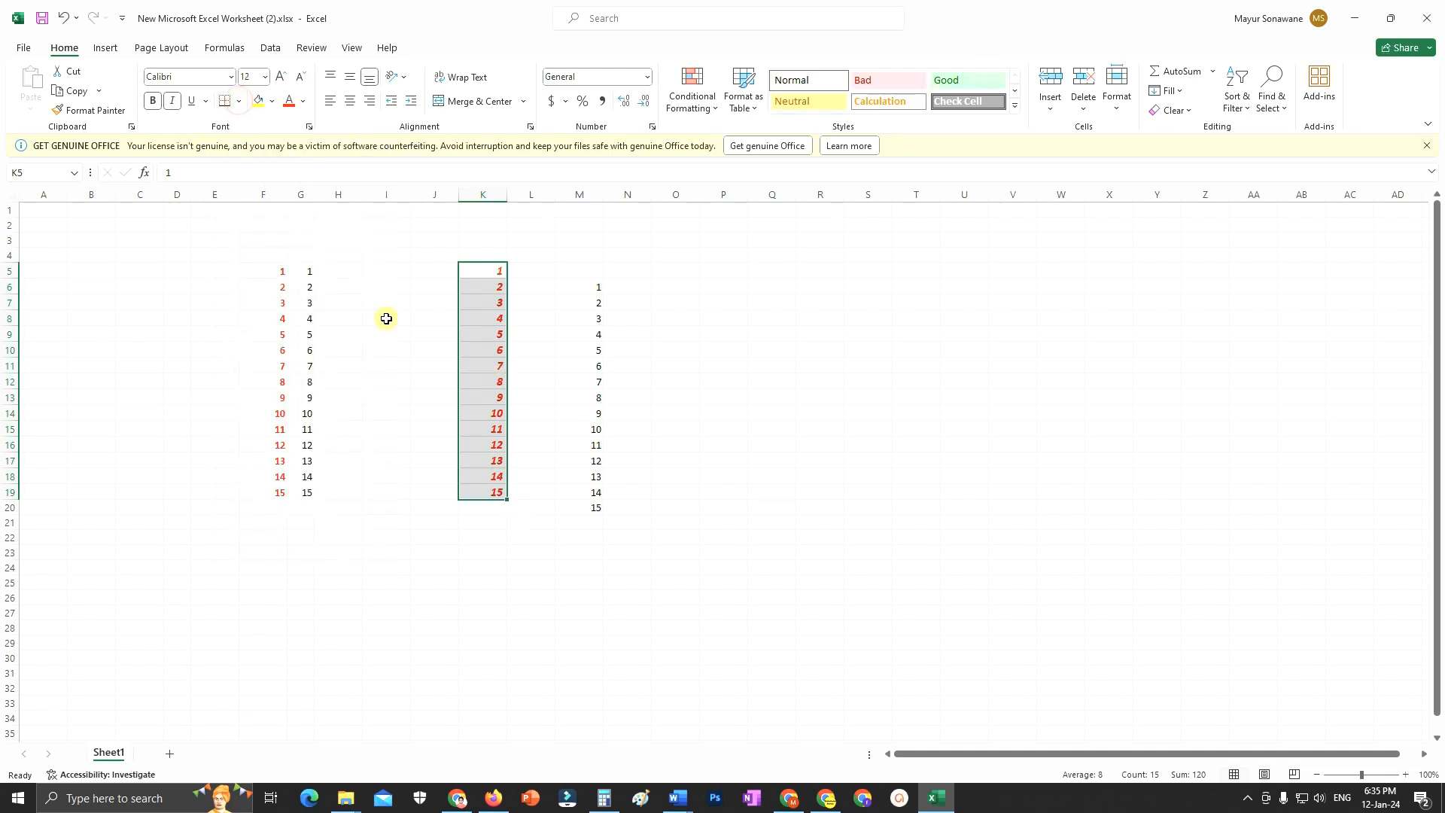
Step: Apply All Borders to the numbers in K5:K19
{"action": "left_click", "coordinate": [404, 292]}
{"action": "left_click", "coordinate": [478, 271]}
{"action": "left_click_drag", "start_coordinate": [478, 271], "coordinate": [472, 491]}
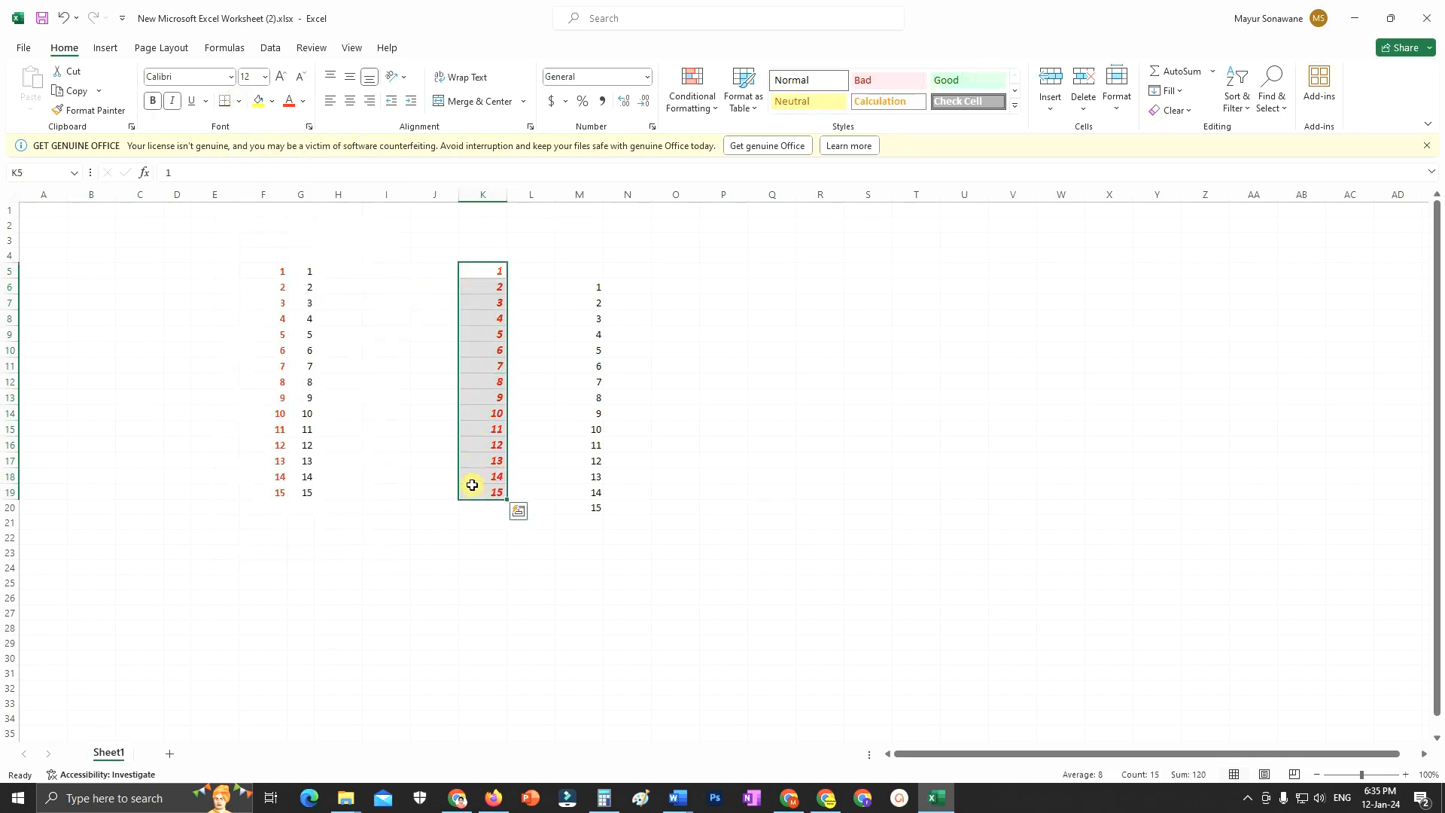
{"action": "left_click", "coordinate": [240, 102]}
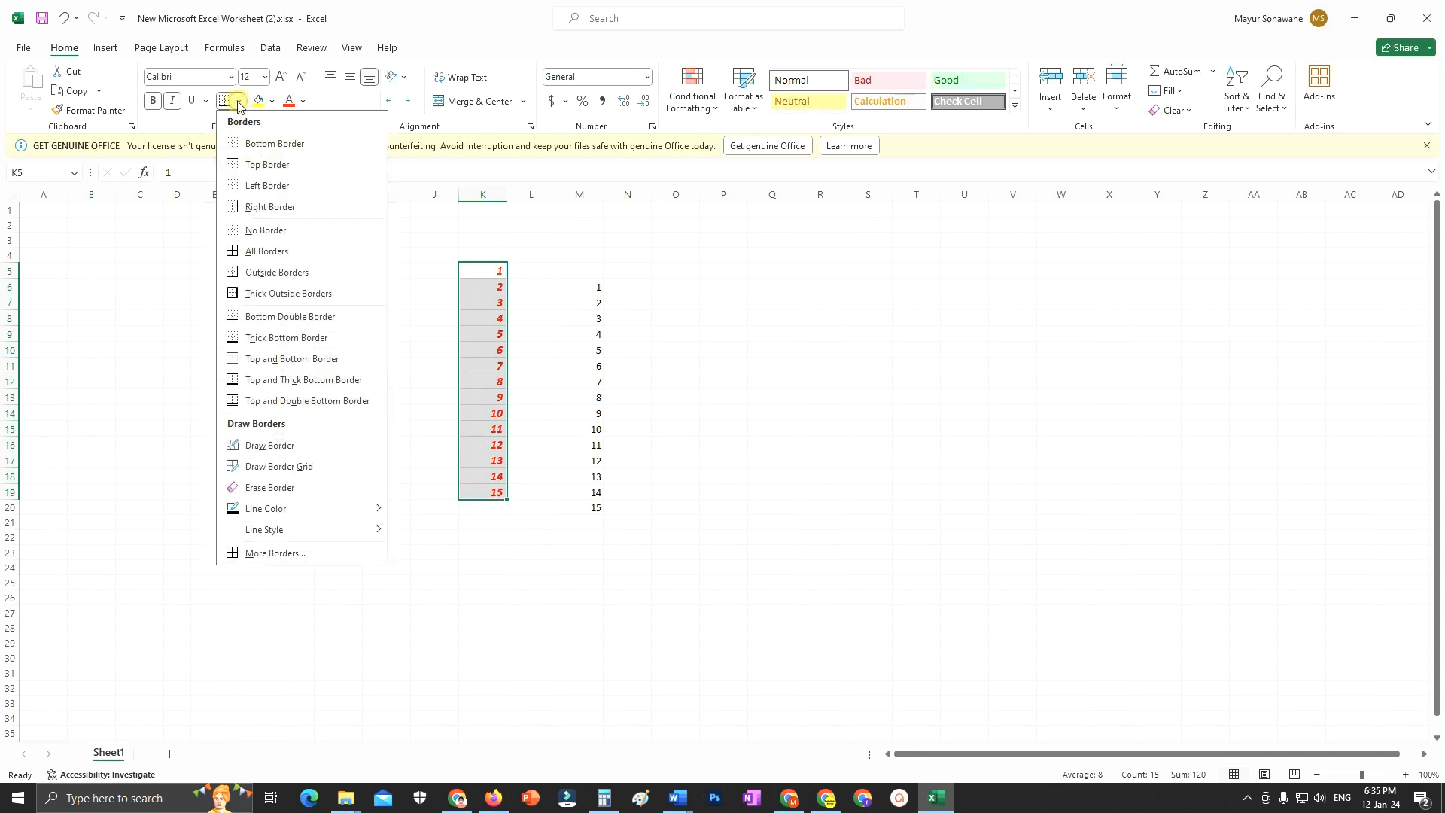
{"action": "left_click", "coordinate": [263, 251]}
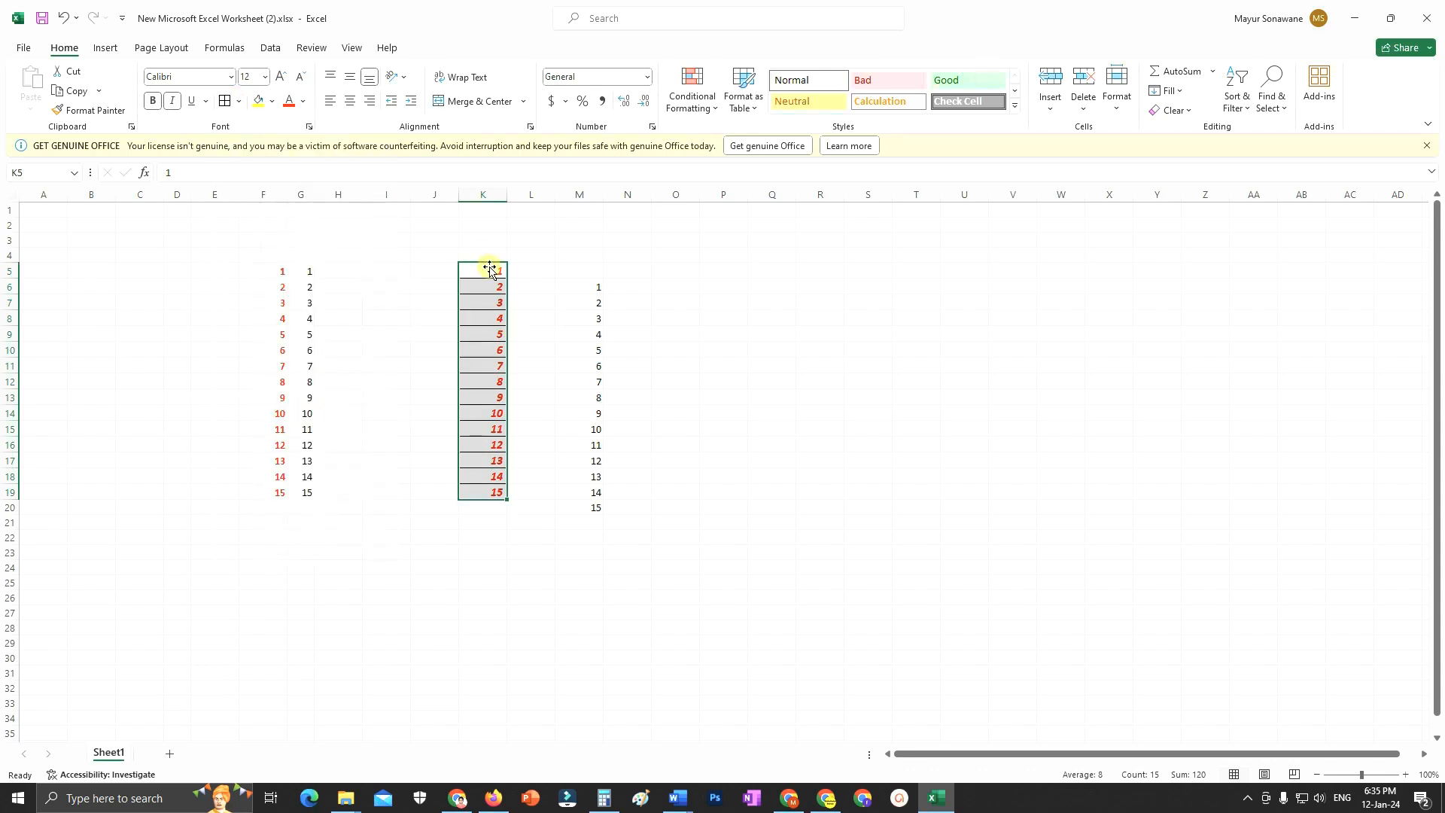
Step: Add Thick Outside Borders around the range K5:K19
{"action": "left_click", "coordinate": [542, 303]}
{"action": "left_click_drag", "start_coordinate": [473, 271], "coordinate": [474, 492]}
{"action": "left_click", "coordinate": [240, 102]}
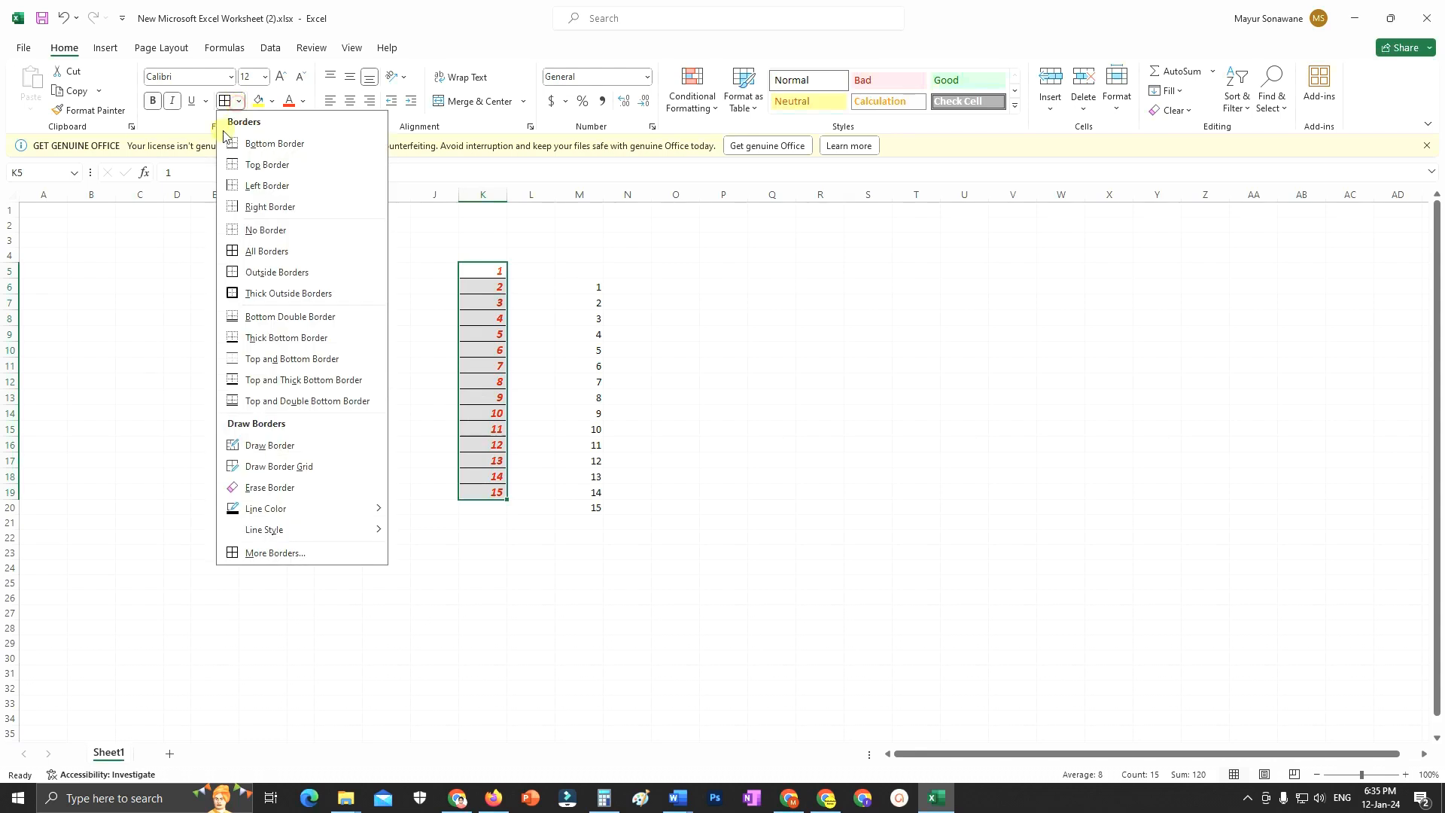
{"action": "left_click", "coordinate": [250, 292]}
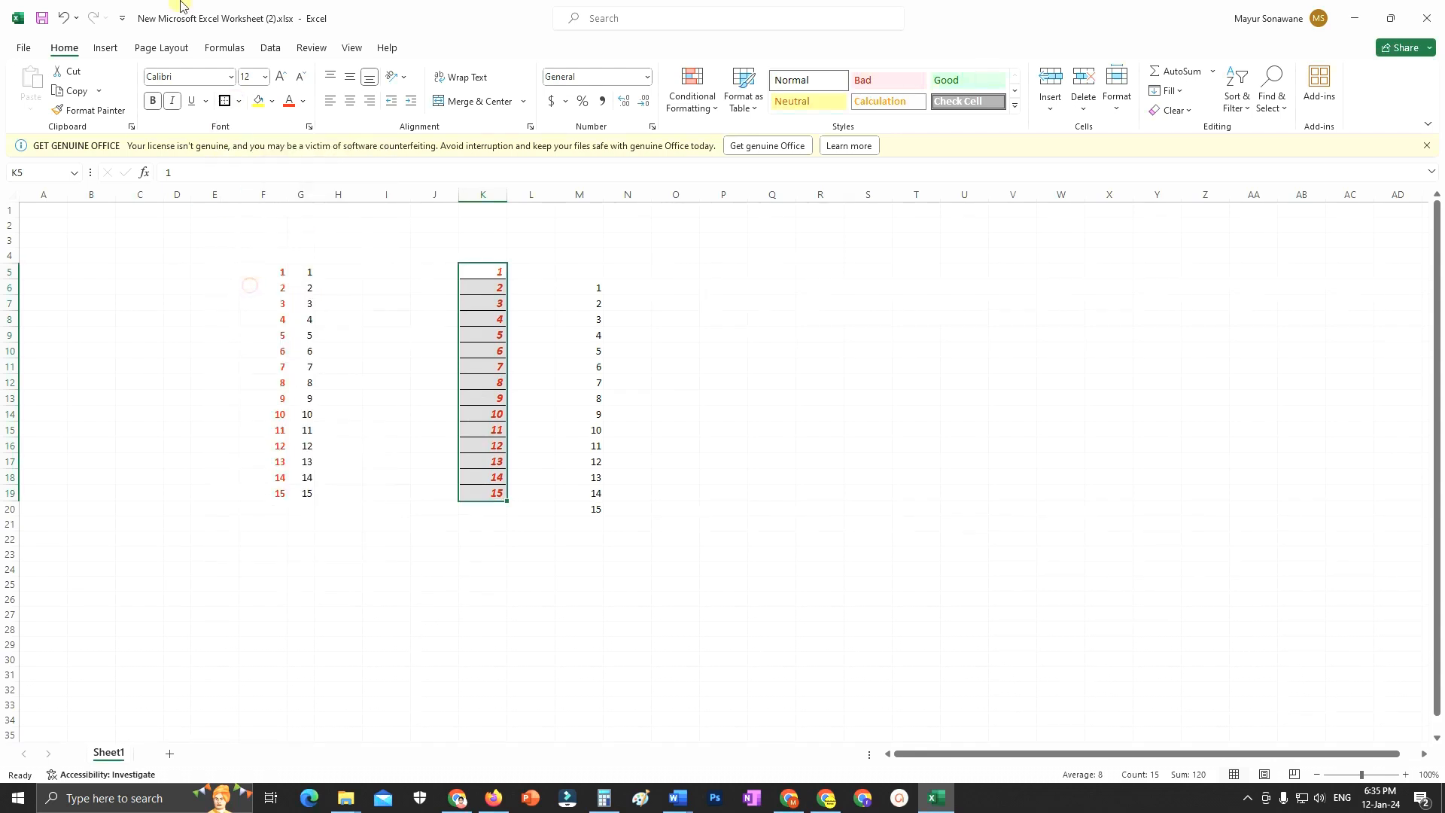
{"action": "left_click", "coordinate": [568, 316]}
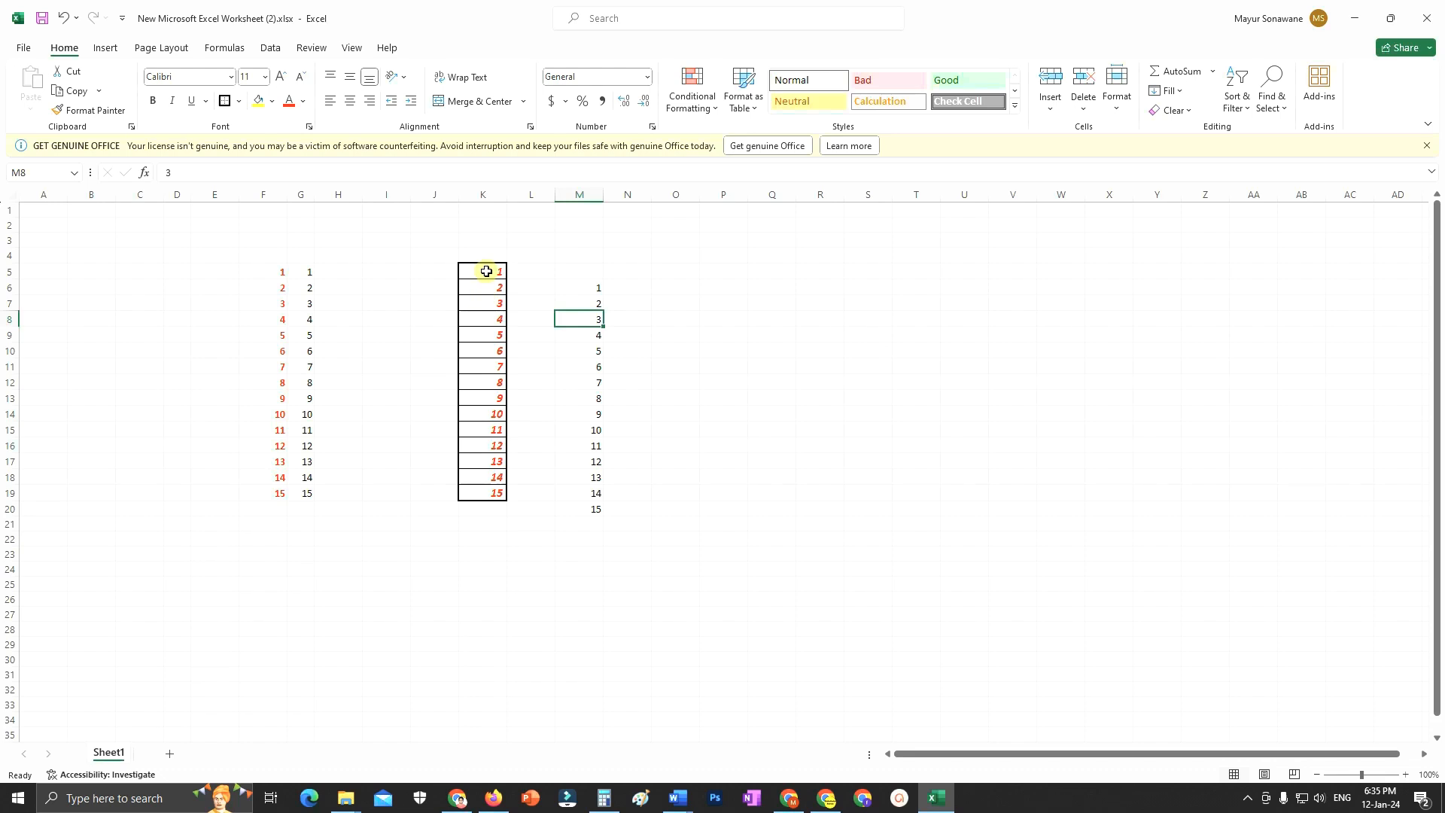
Step: Apply Outside Borders to M6:M20 and view the bordered ranges in the print preview
{"action": "left_click_drag", "start_coordinate": [593, 287], "coordinate": [568, 507]}
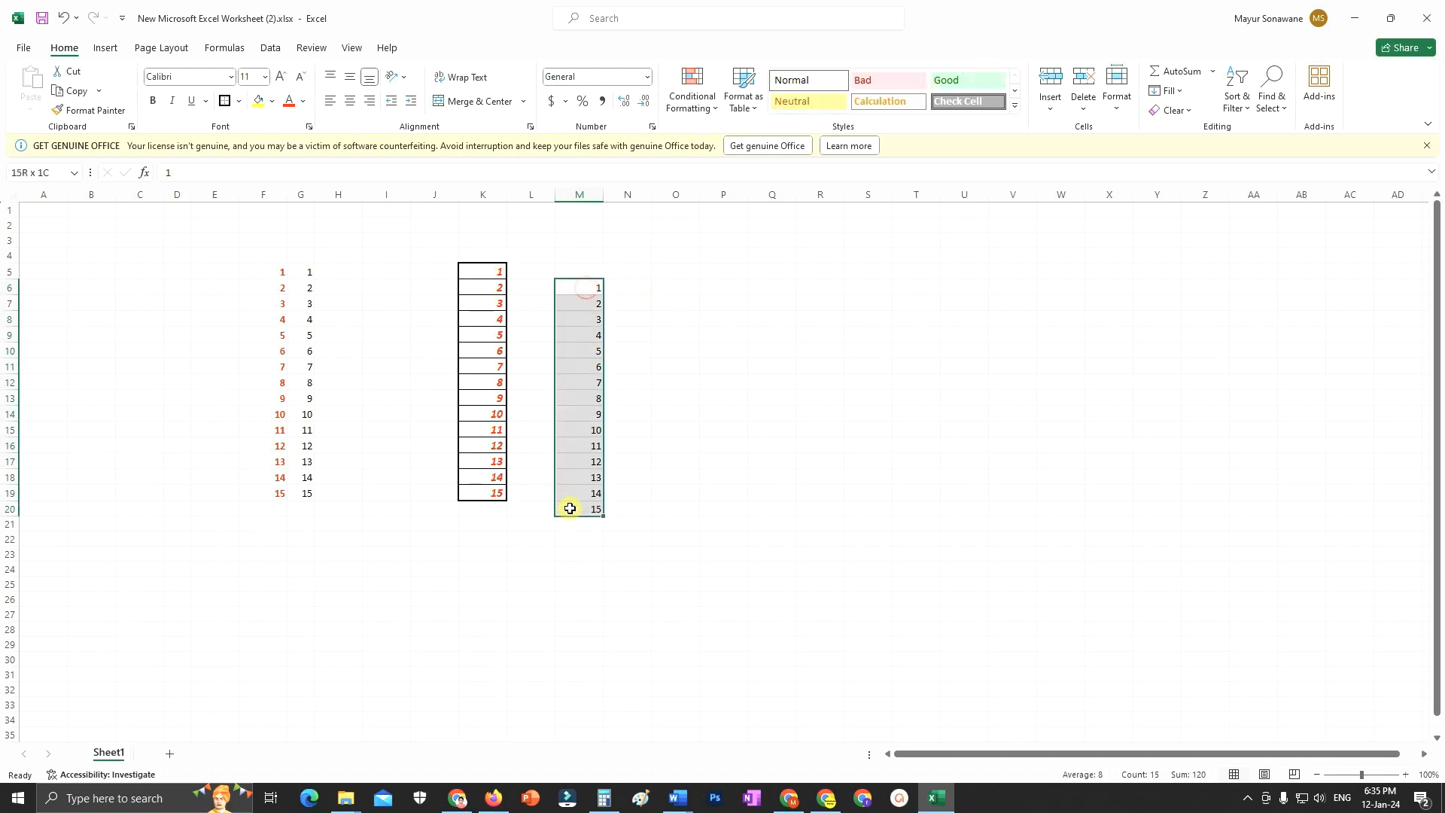
{"action": "left_click", "coordinate": [240, 105]}
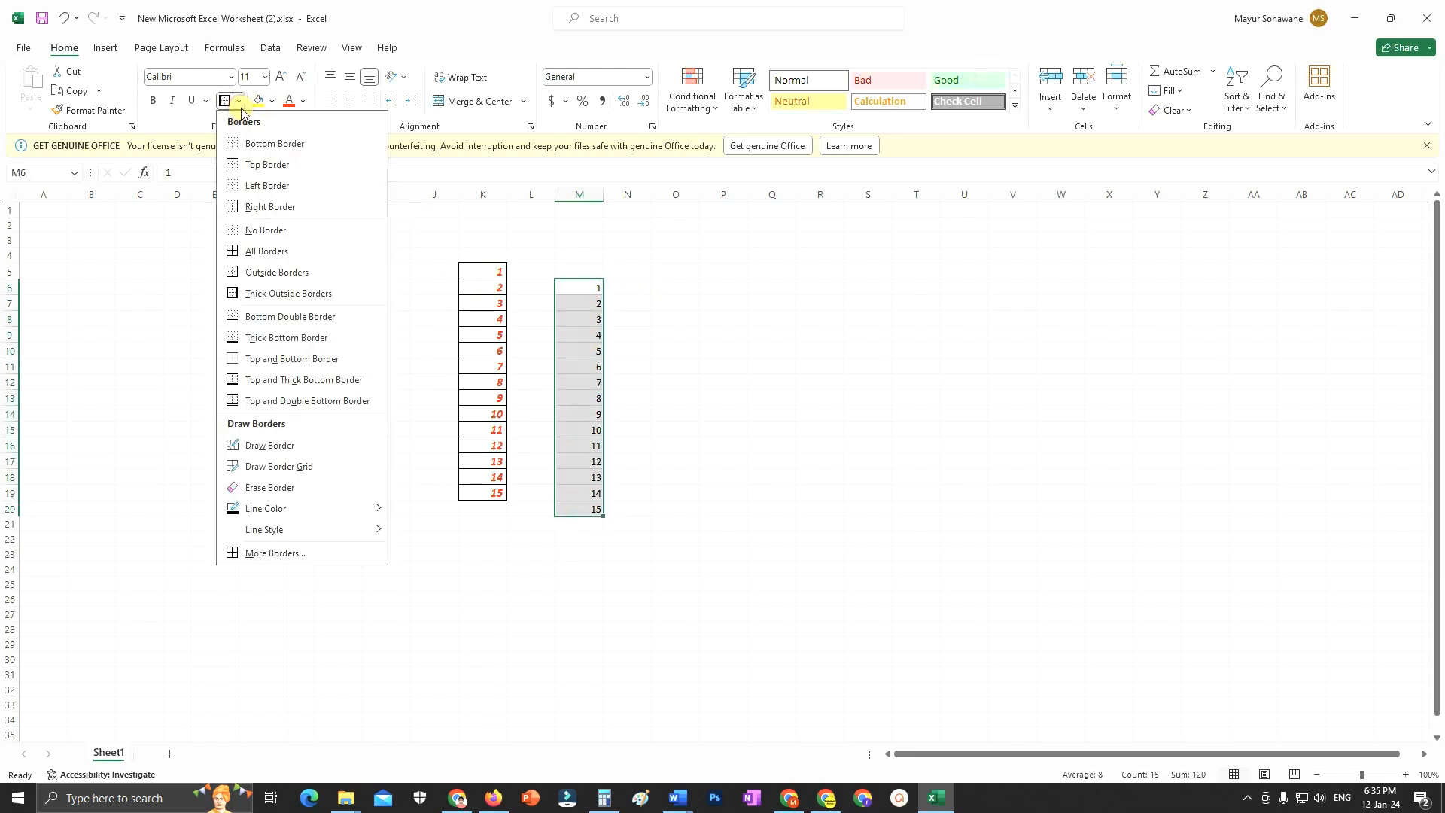
{"action": "left_click", "coordinate": [275, 271]}
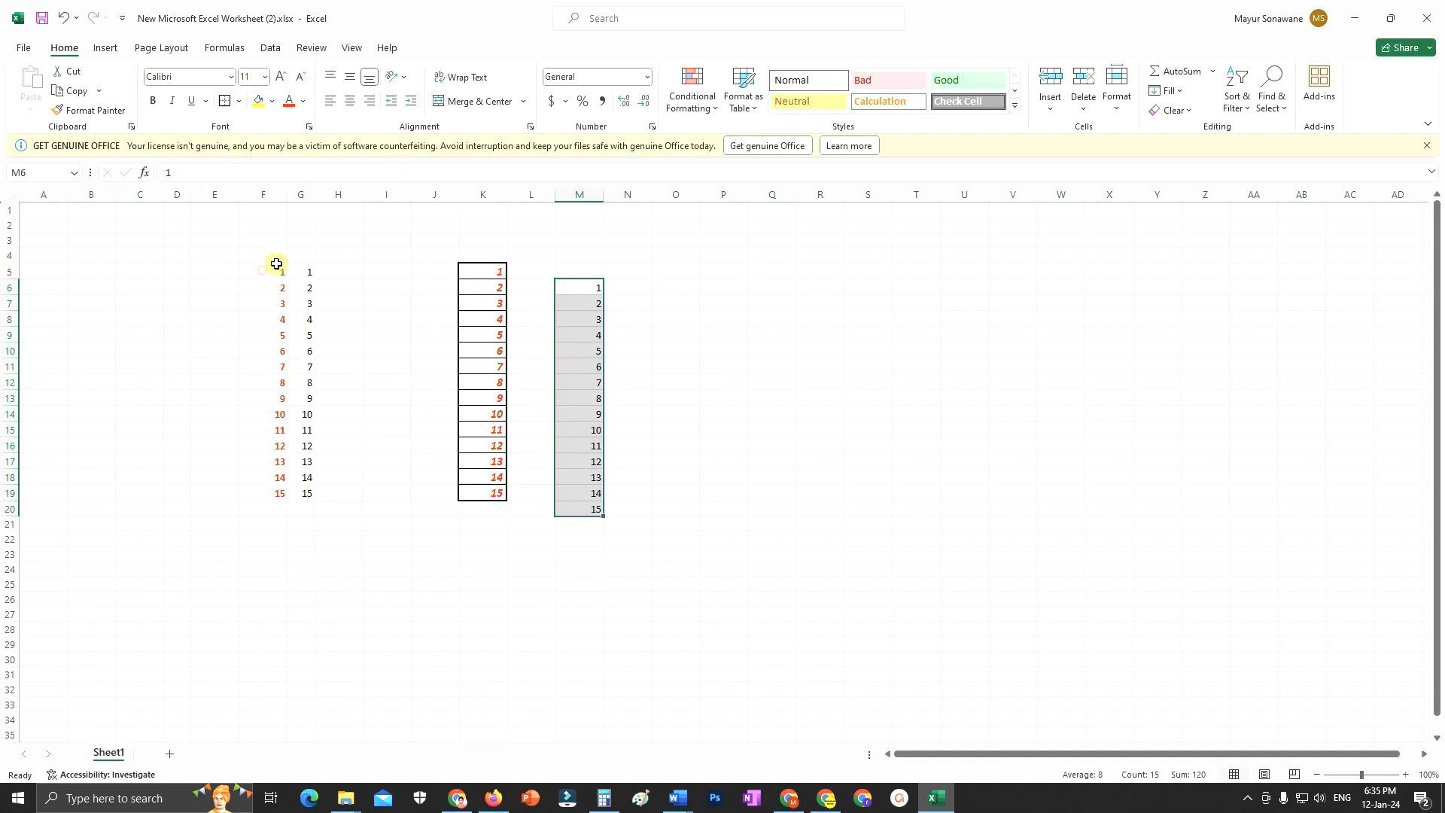
{"action": "left_click", "coordinate": [749, 395]}
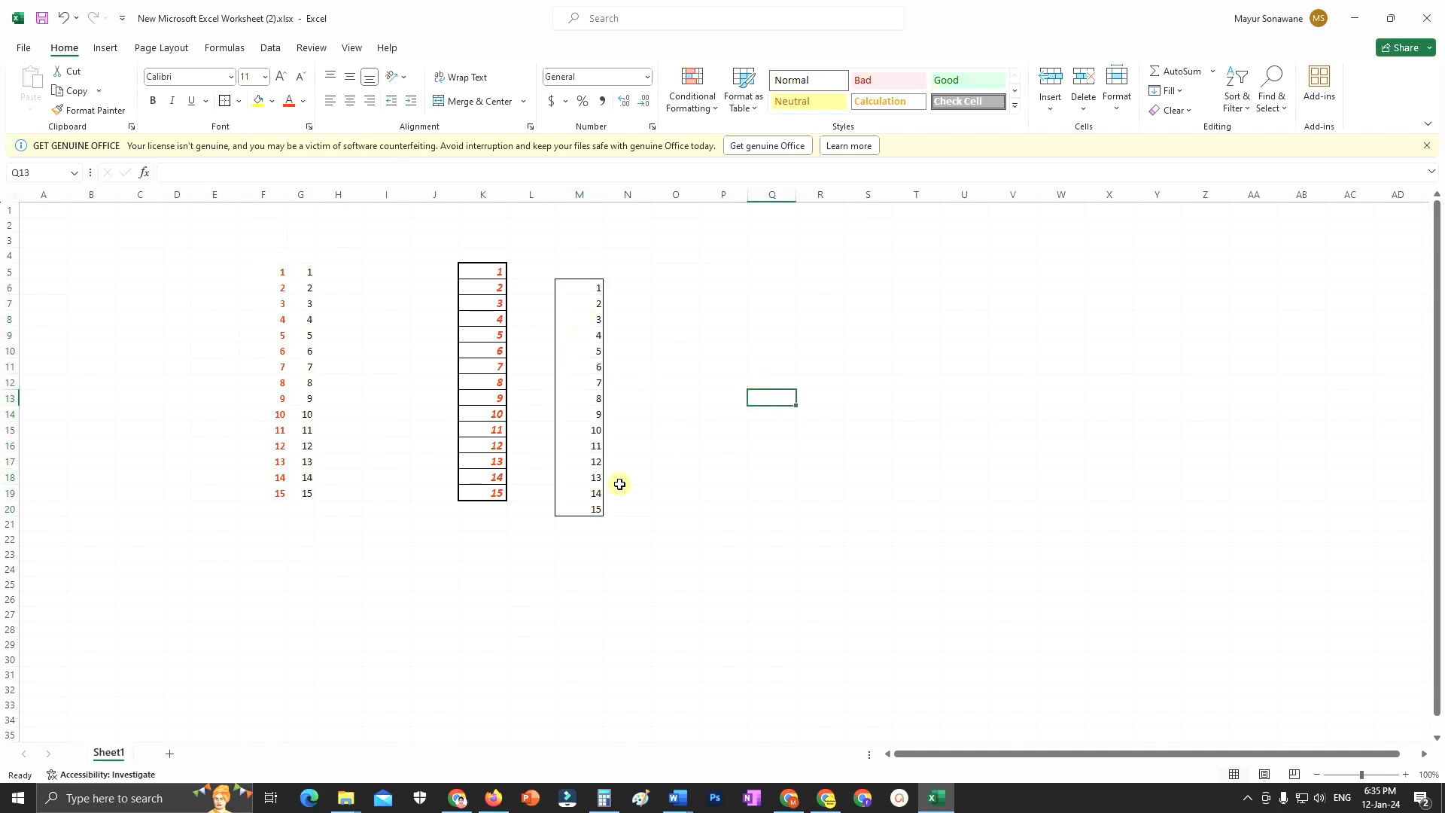
{"action": "key", "text": "ctrl+p"}
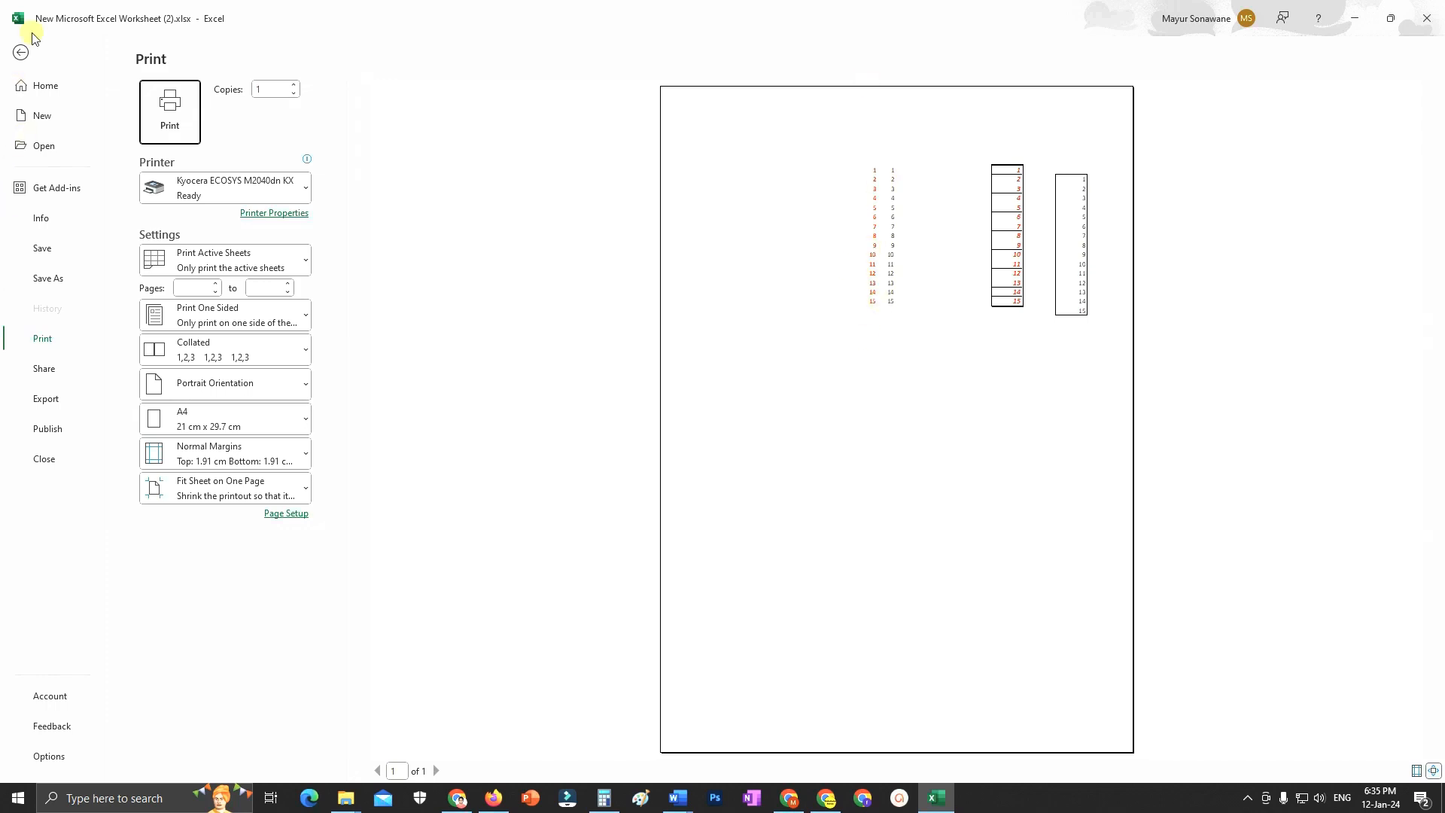
{"action": "left_click", "coordinate": [21, 53]}
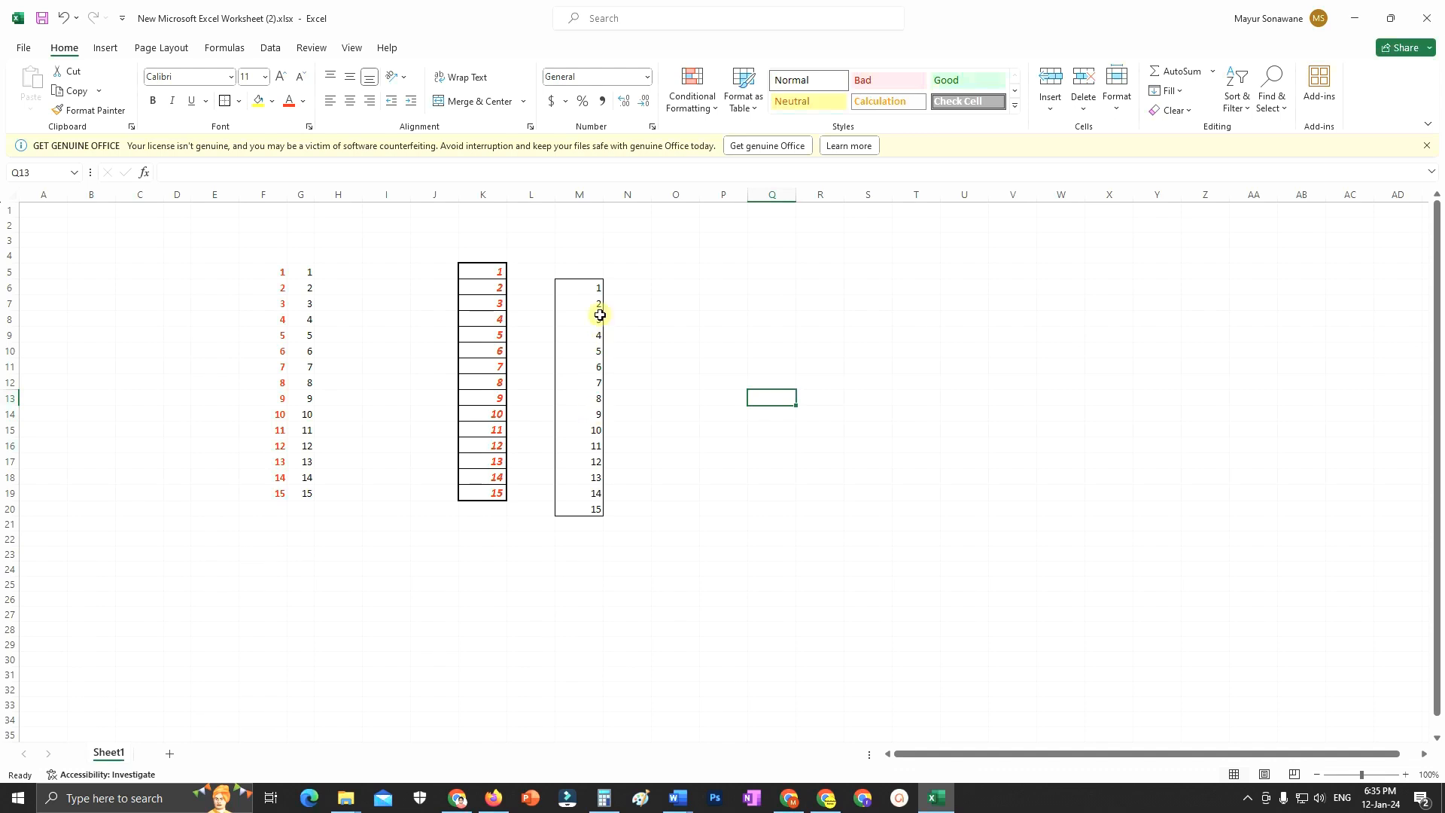
{"action": "left_click", "coordinate": [578, 298]}
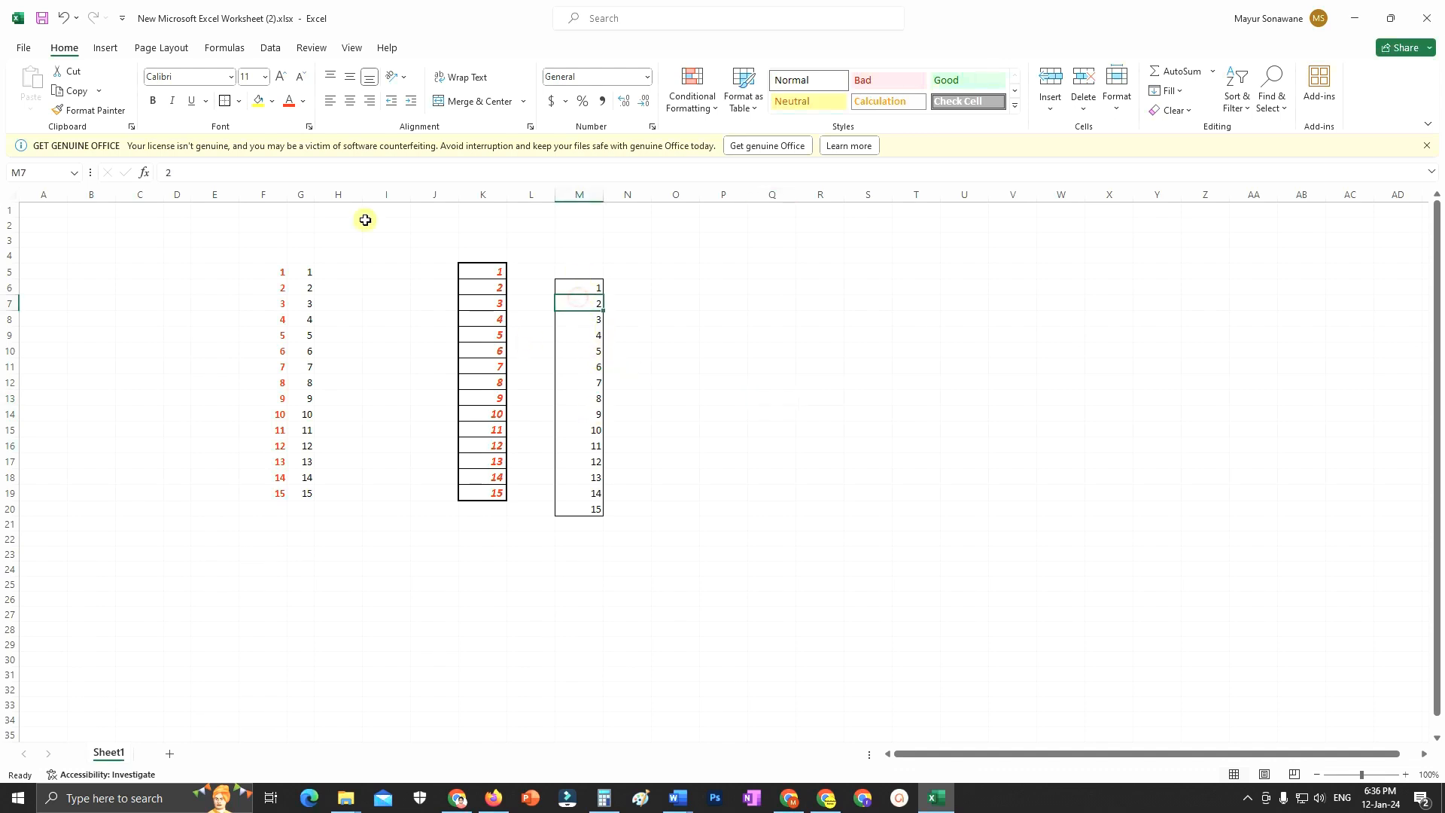
{"action": "left_click", "coordinate": [241, 102]}
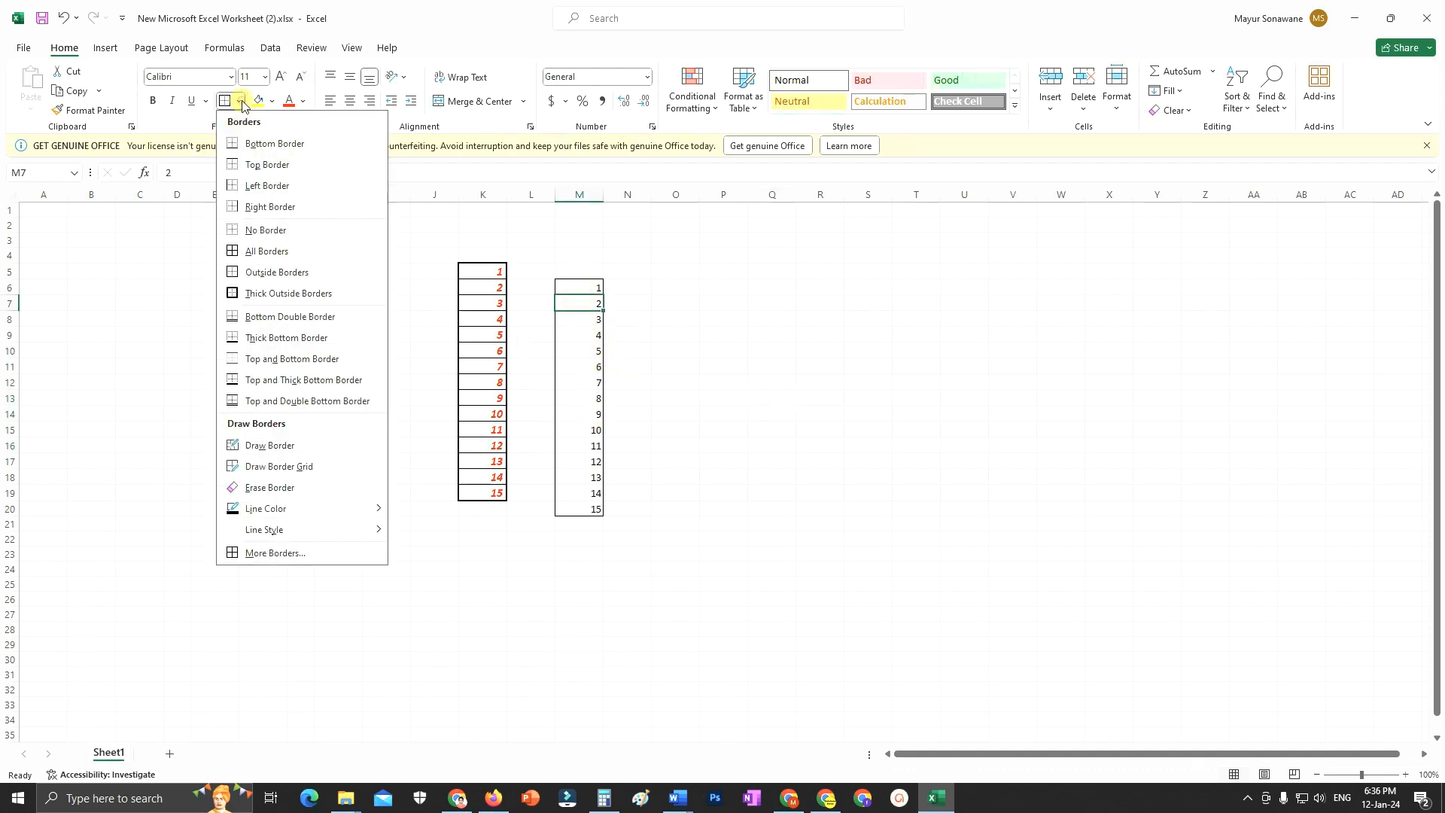
{"action": "left_click", "coordinate": [670, 370]}
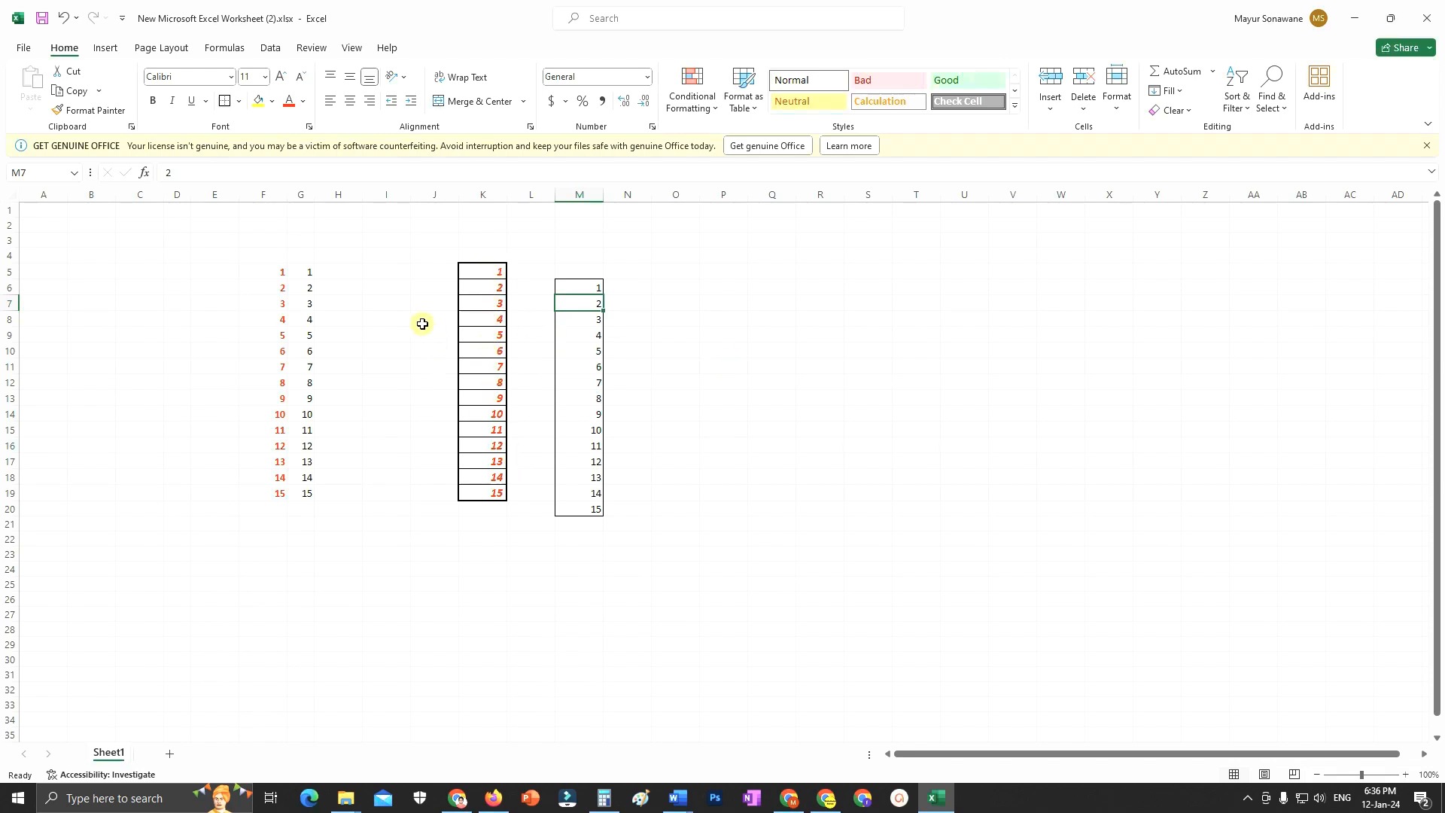
{"action": "left_click", "coordinate": [239, 101]}
{"action": "left_click", "coordinate": [239, 101]}
{"action": "left_click", "coordinate": [367, 271]}
Step: Fill F5 with yellow and try light orange and dark blue fills on F6
{"action": "left_click", "coordinate": [280, 273]}
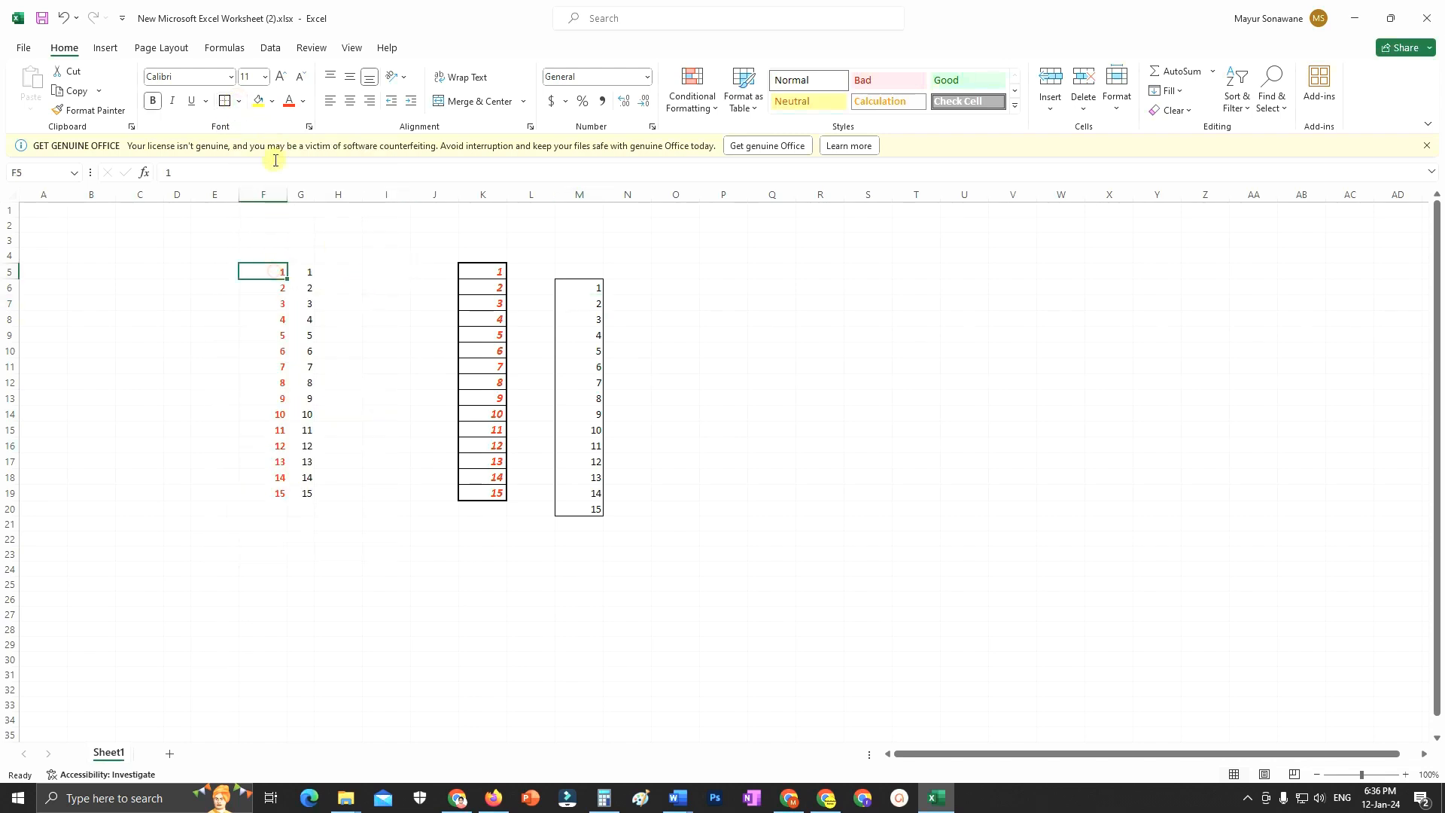
{"action": "left_click", "coordinate": [257, 105]}
{"action": "left_click", "coordinate": [268, 290]}
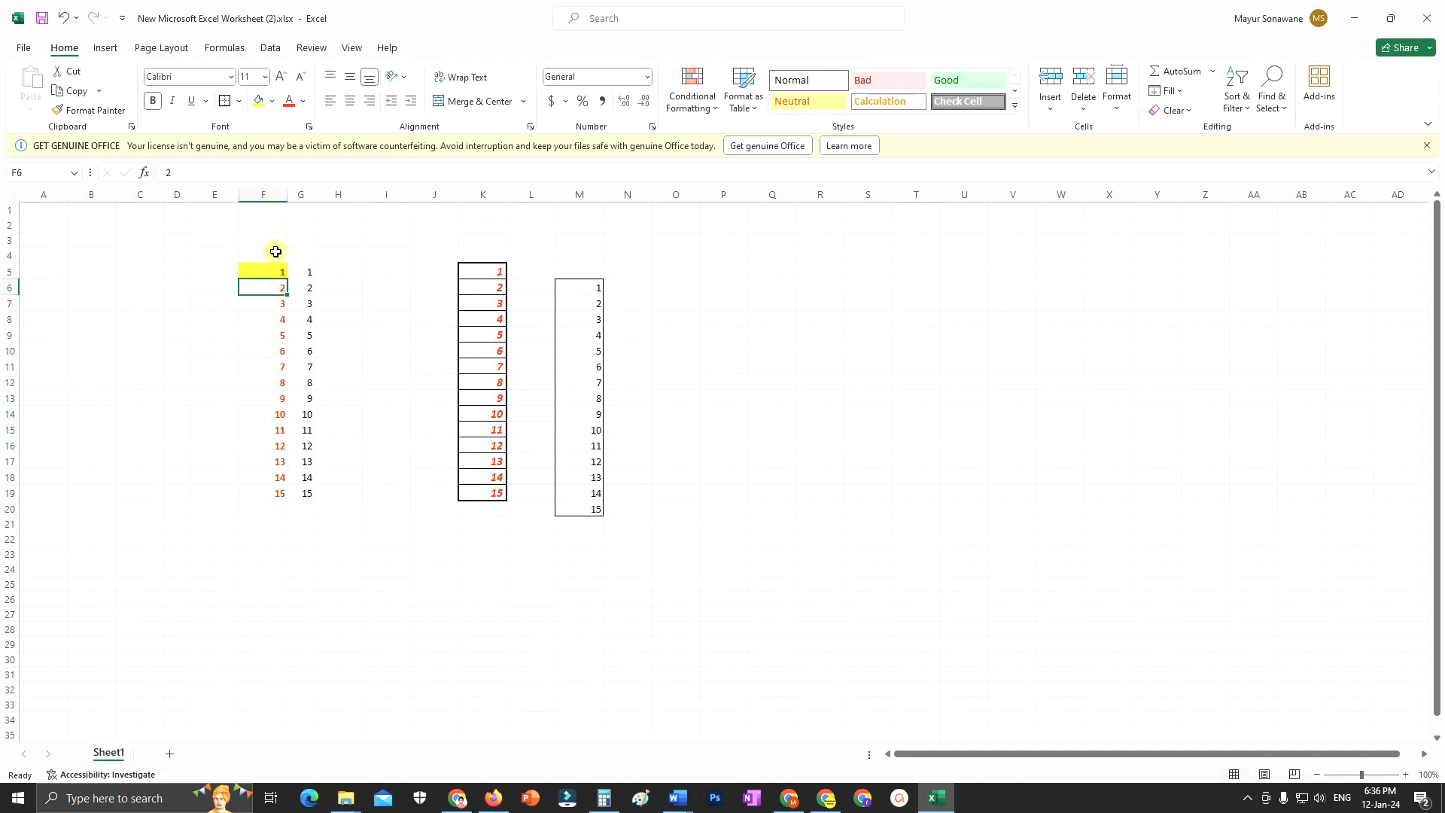
{"action": "left_click", "coordinate": [272, 101]}
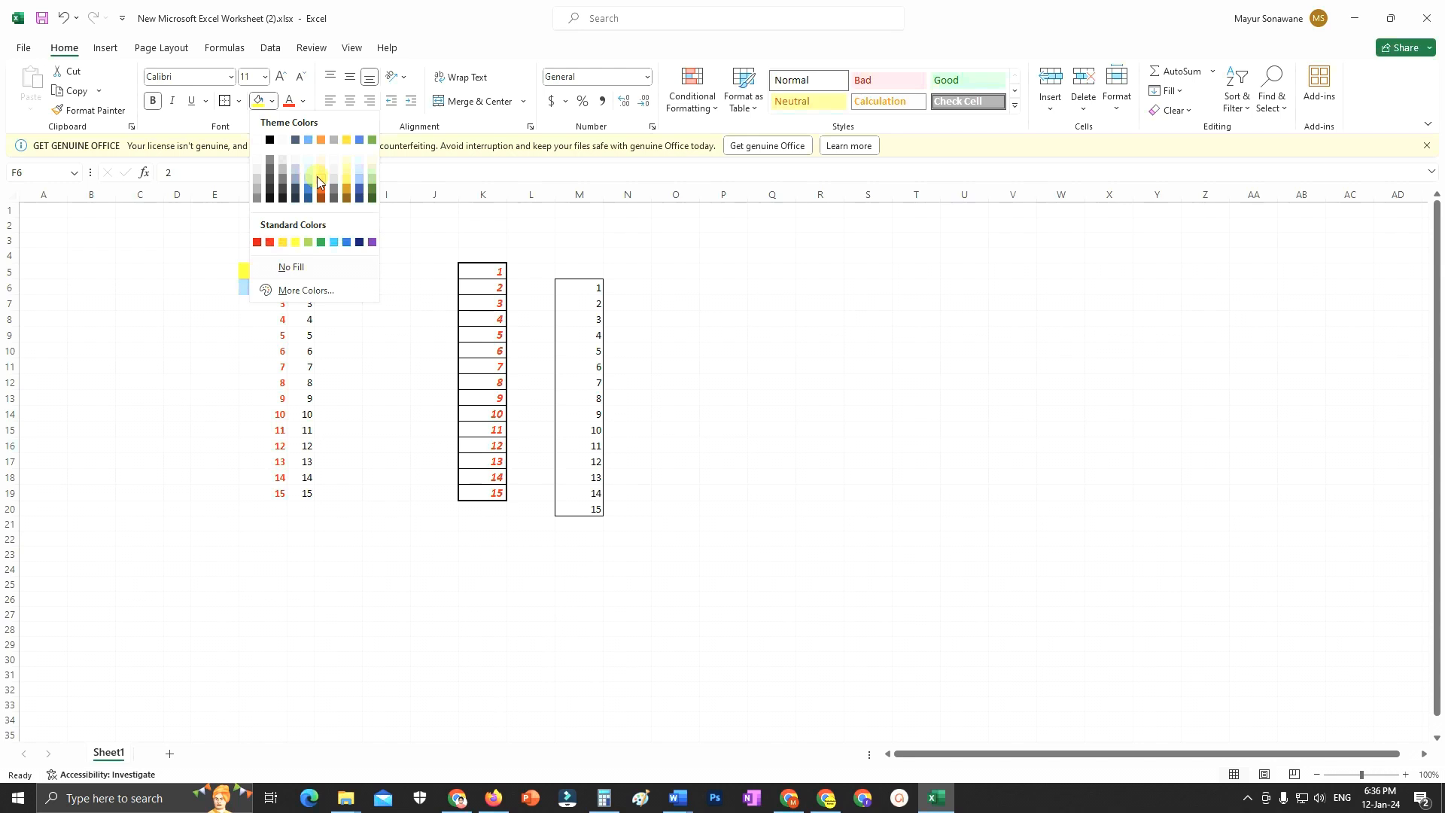
{"action": "left_click", "coordinate": [317, 181]}
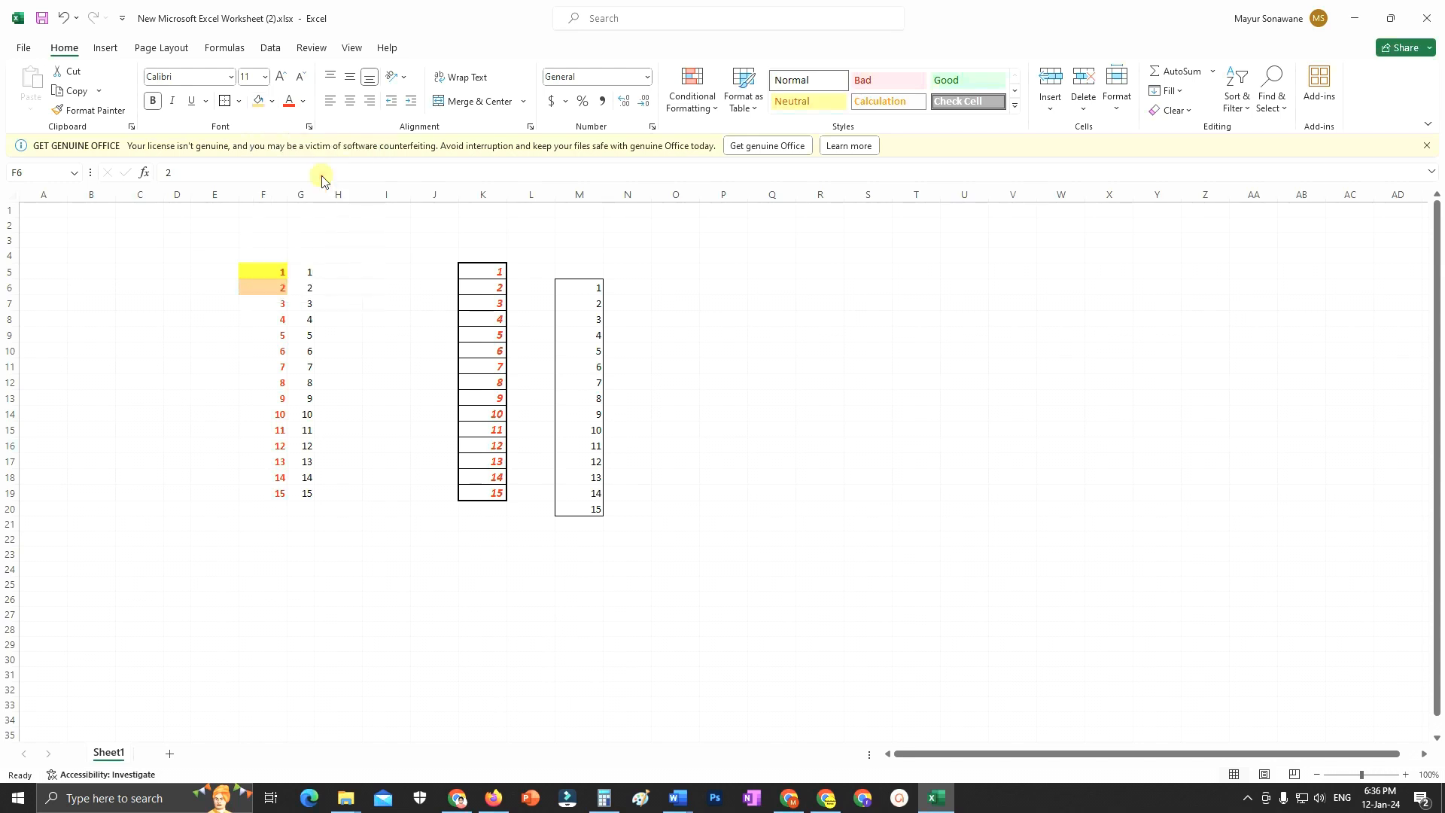
{"action": "left_click", "coordinate": [271, 101]}
{"action": "left_click", "coordinate": [356, 237]}
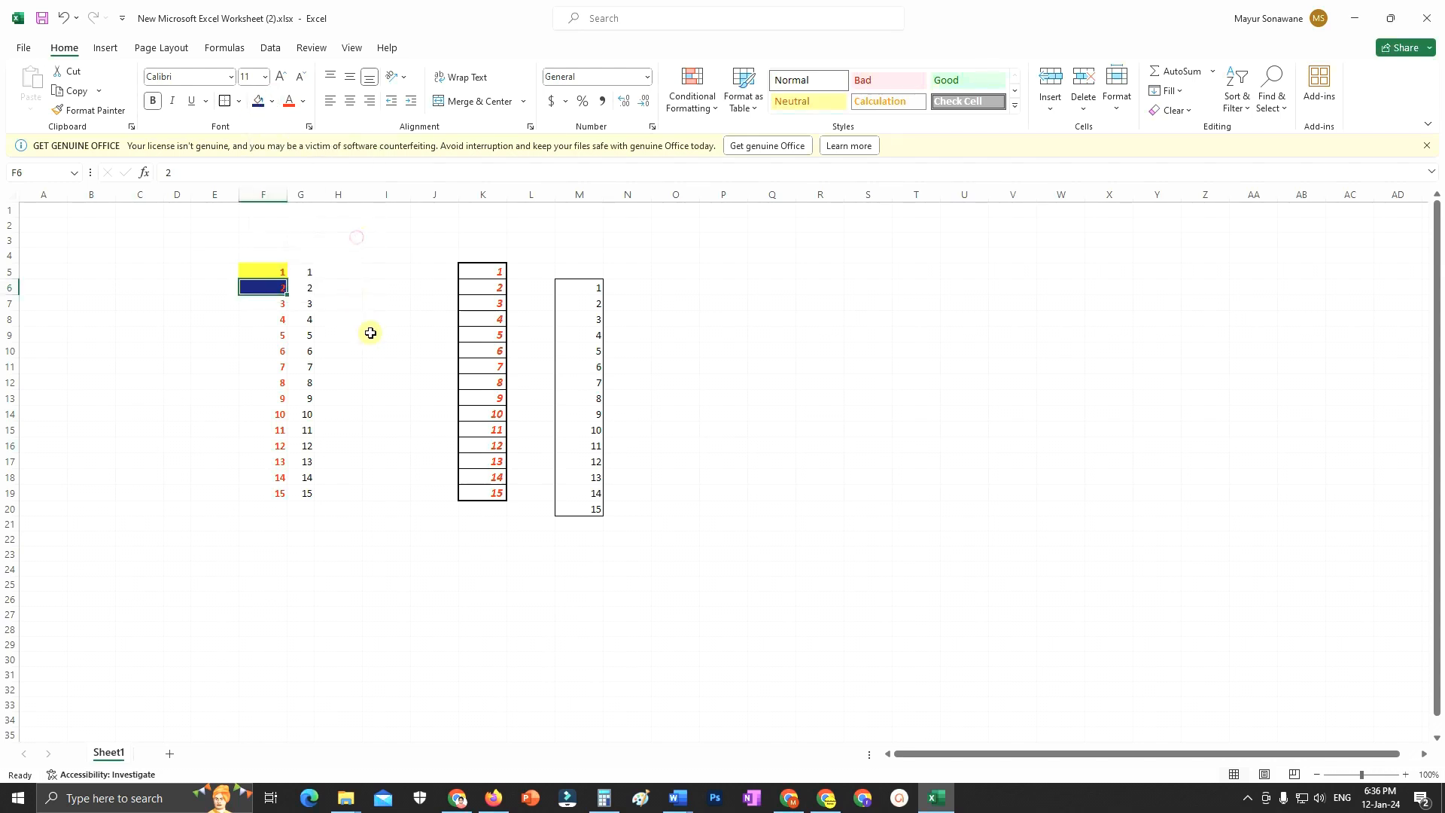
Step: Undo the fill colours applied to F5 and F6
{"action": "left_click", "coordinate": [370, 333]}
{"action": "key", "text": "ctrl+z"}
{"action": "key", "text": "ctrl+z"}
{"action": "key", "text": "ctrl+z"}
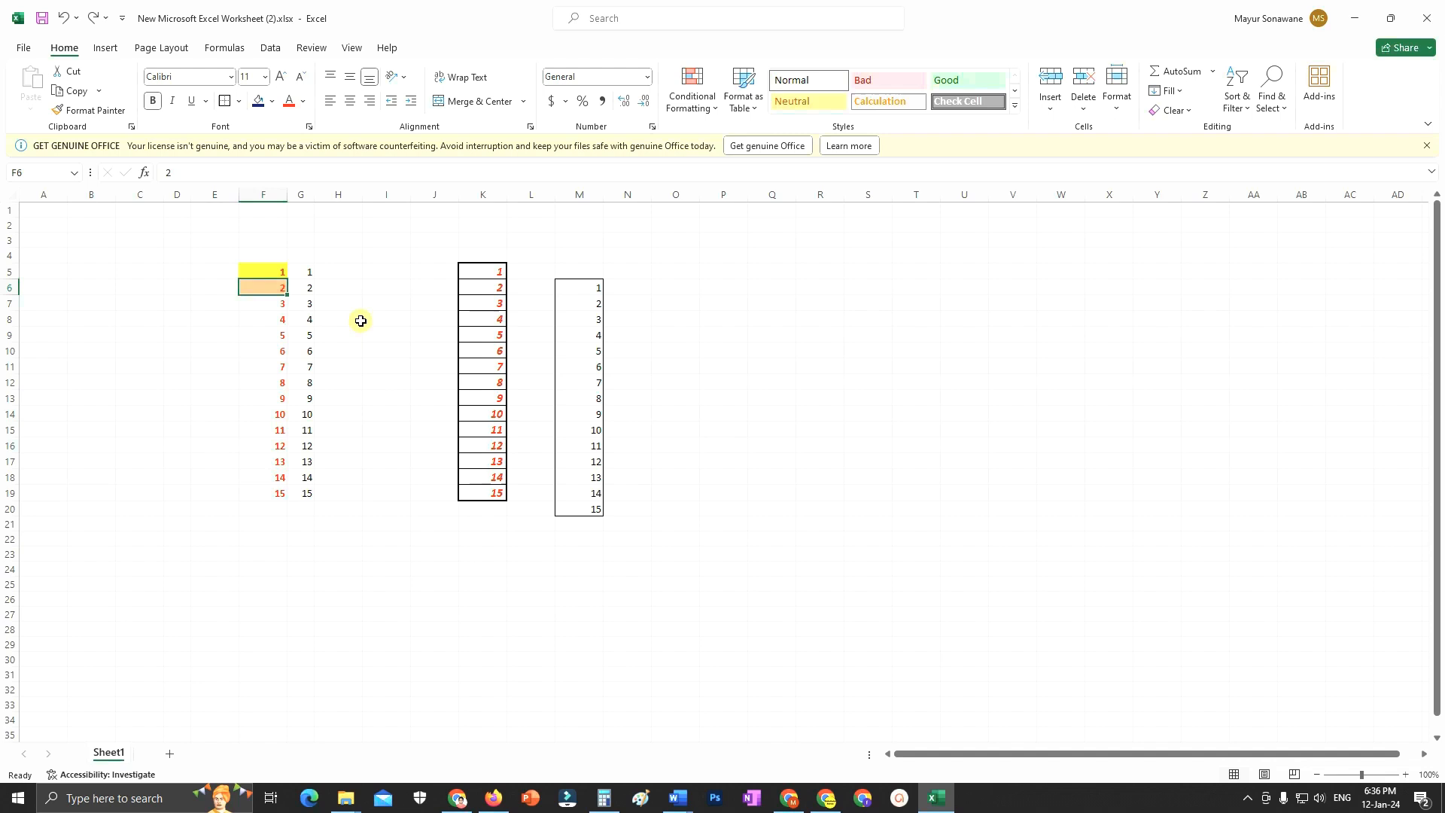
{"action": "left_click", "coordinate": [350, 252]}
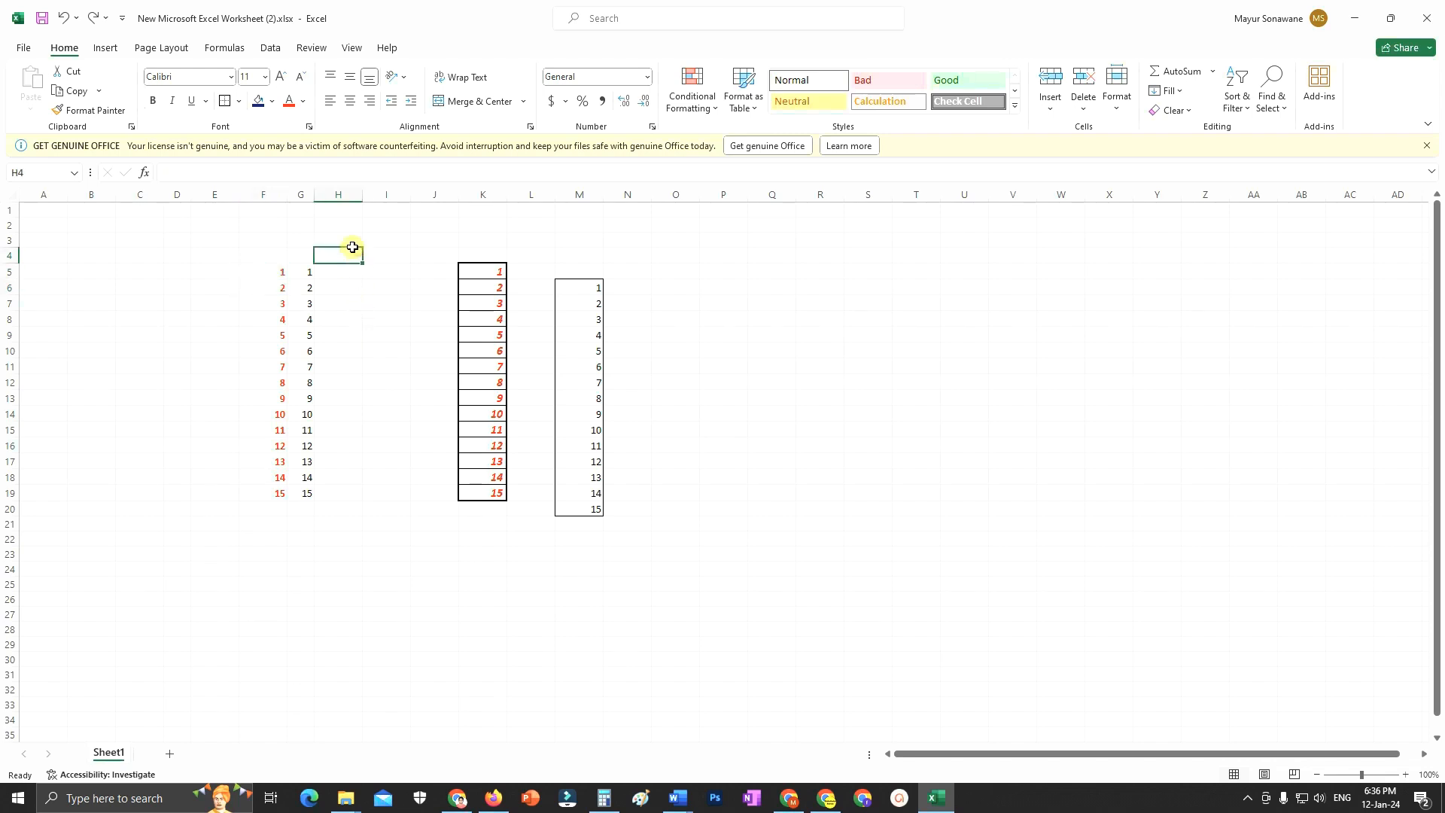
Step: Change the font colour of cell G6 to the standard green
{"action": "left_click", "coordinate": [304, 101]}
{"action": "left_click", "coordinate": [326, 355]}
{"action": "left_click", "coordinate": [308, 286]}
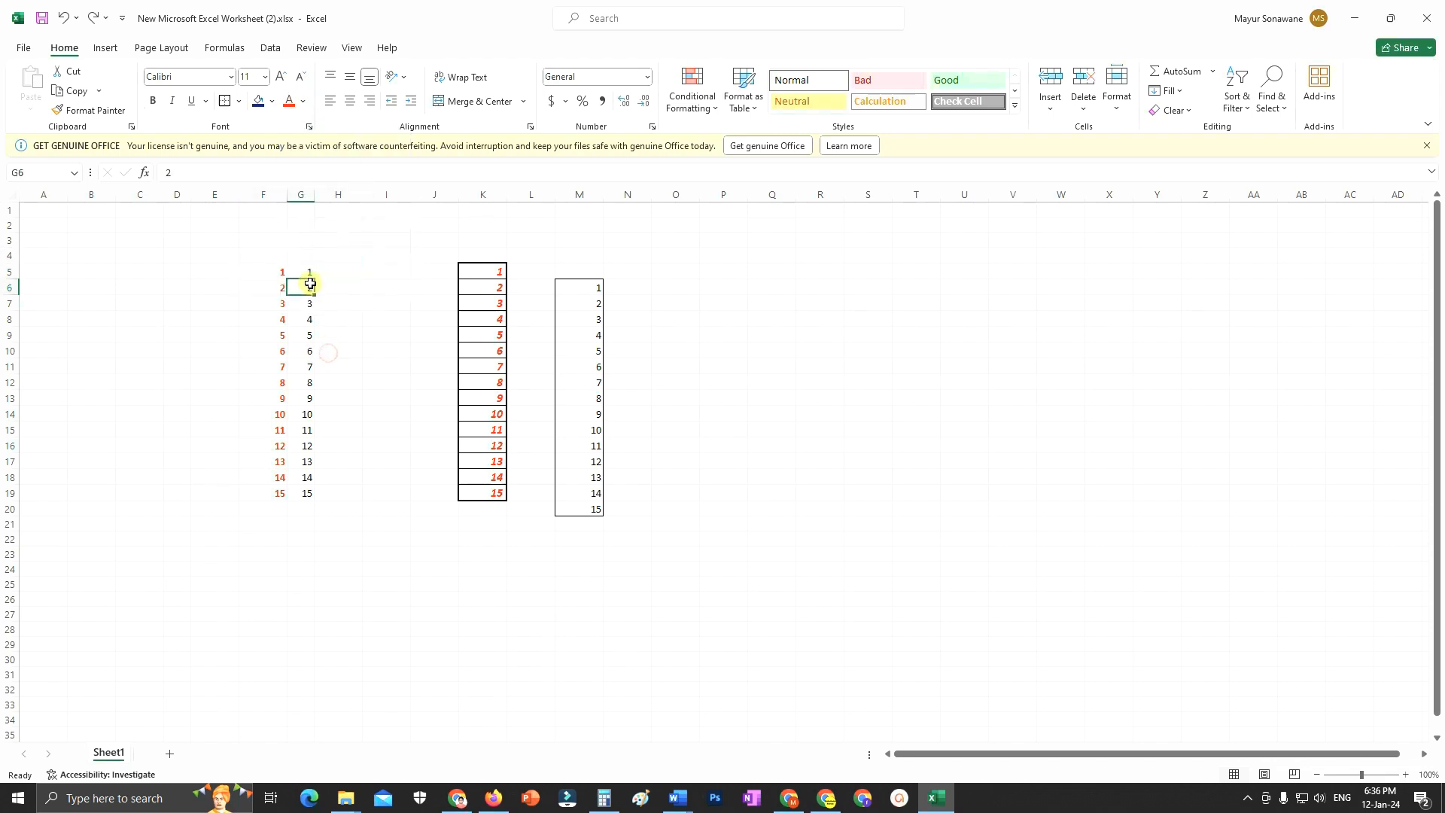
{"action": "left_click", "coordinate": [304, 102]}
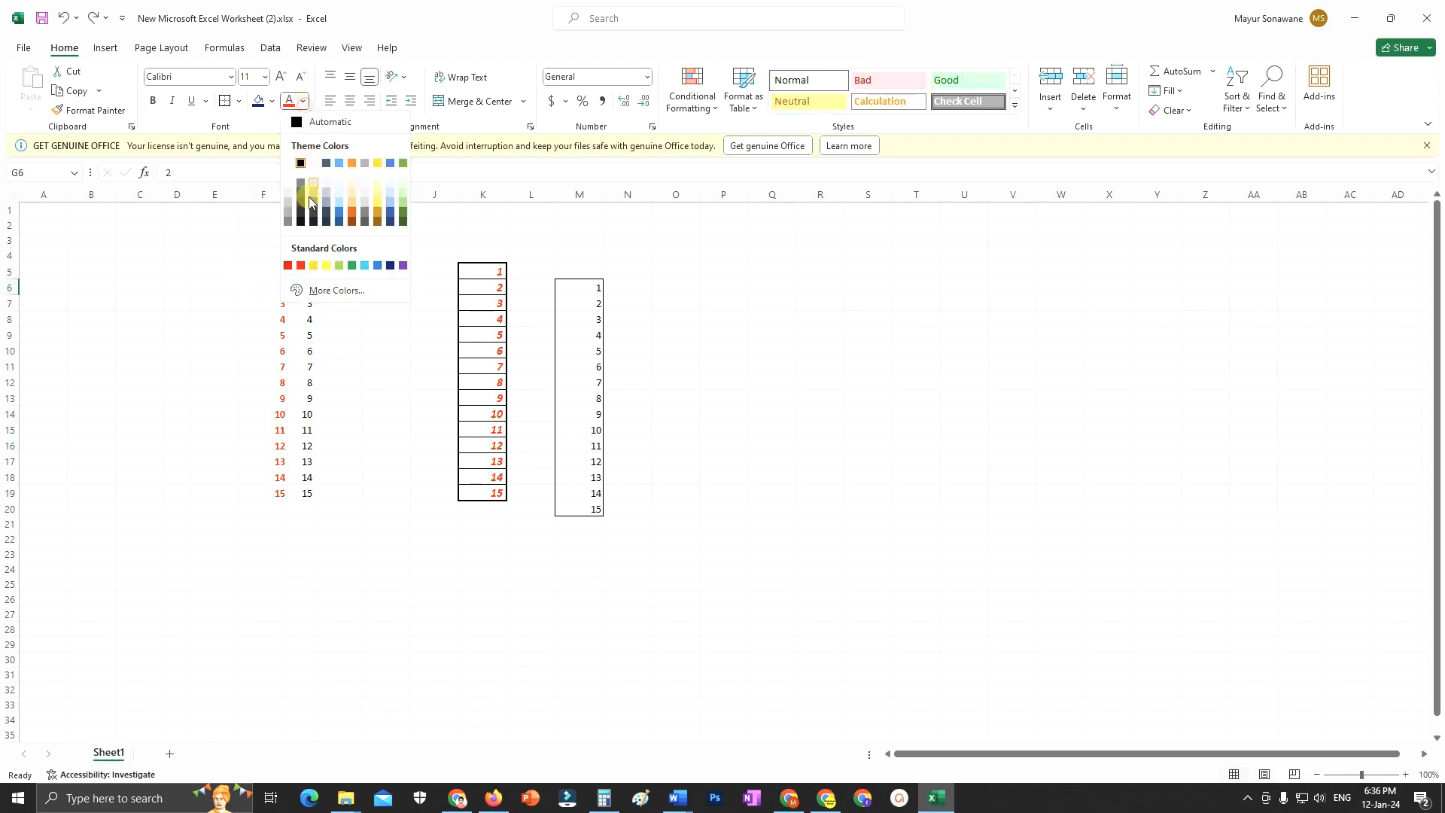
{"action": "left_click", "coordinate": [353, 269]}
{"action": "left_click", "coordinate": [342, 331]}
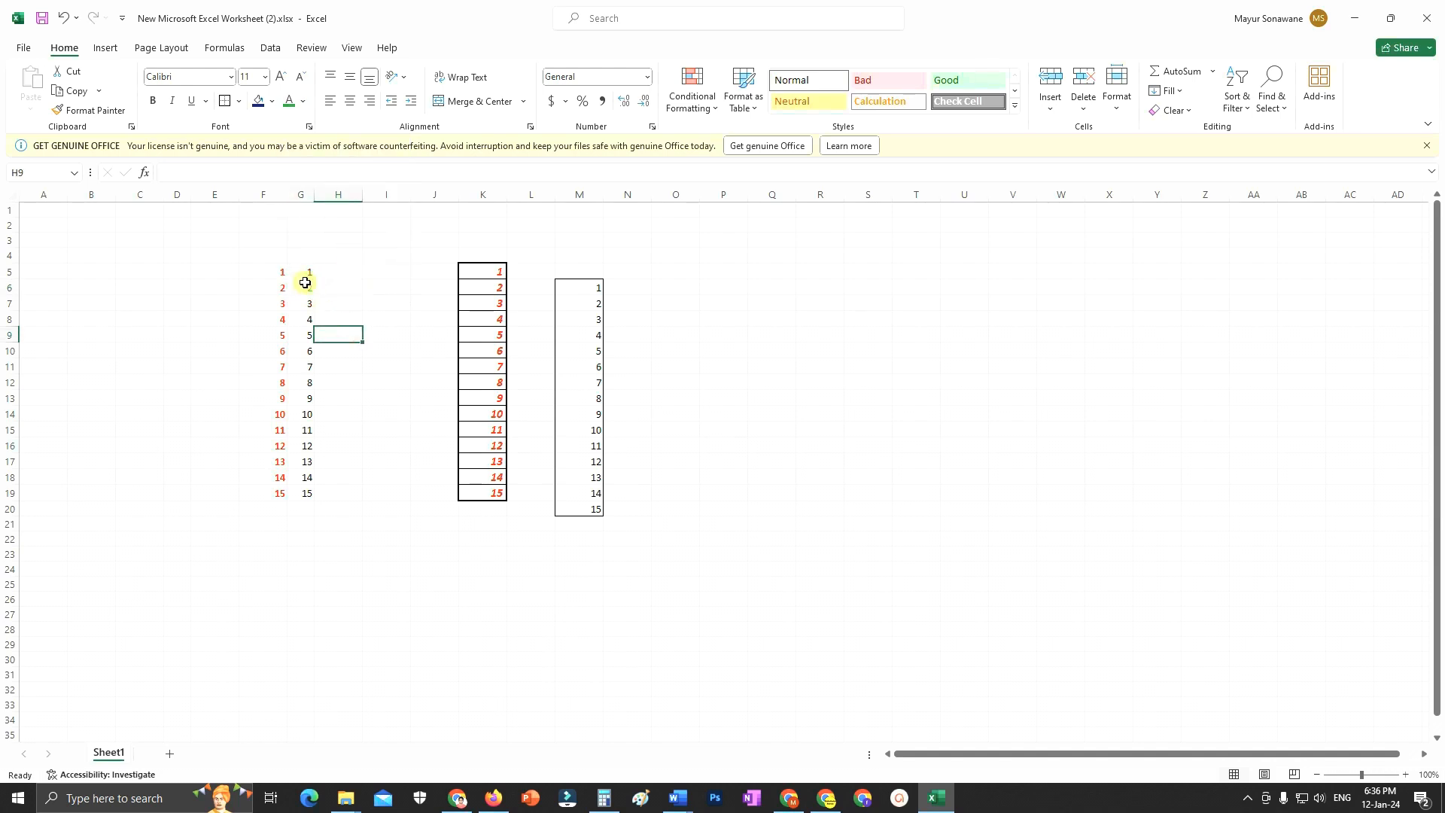
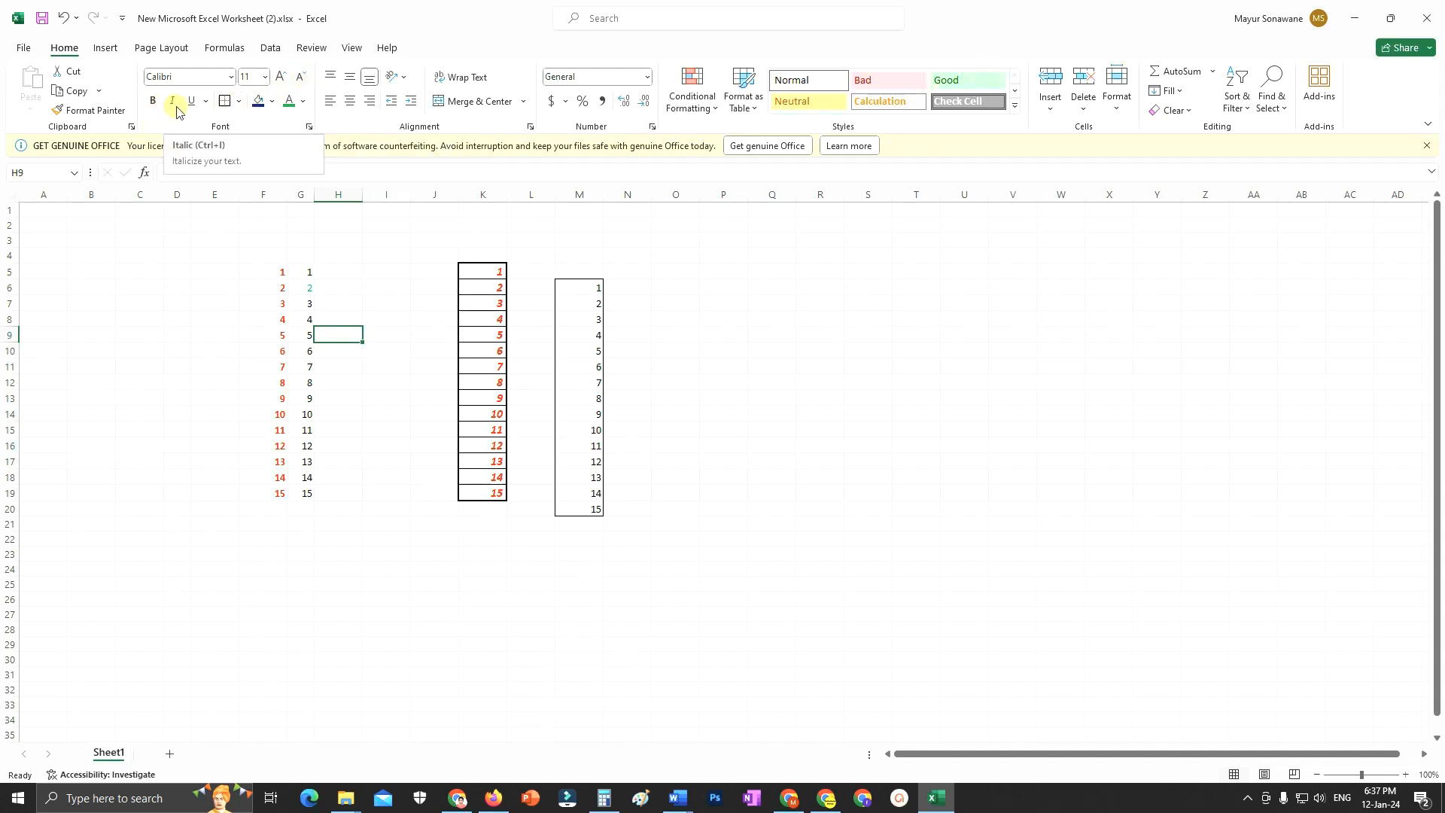
{"action": "left_click", "coordinate": [239, 102]}
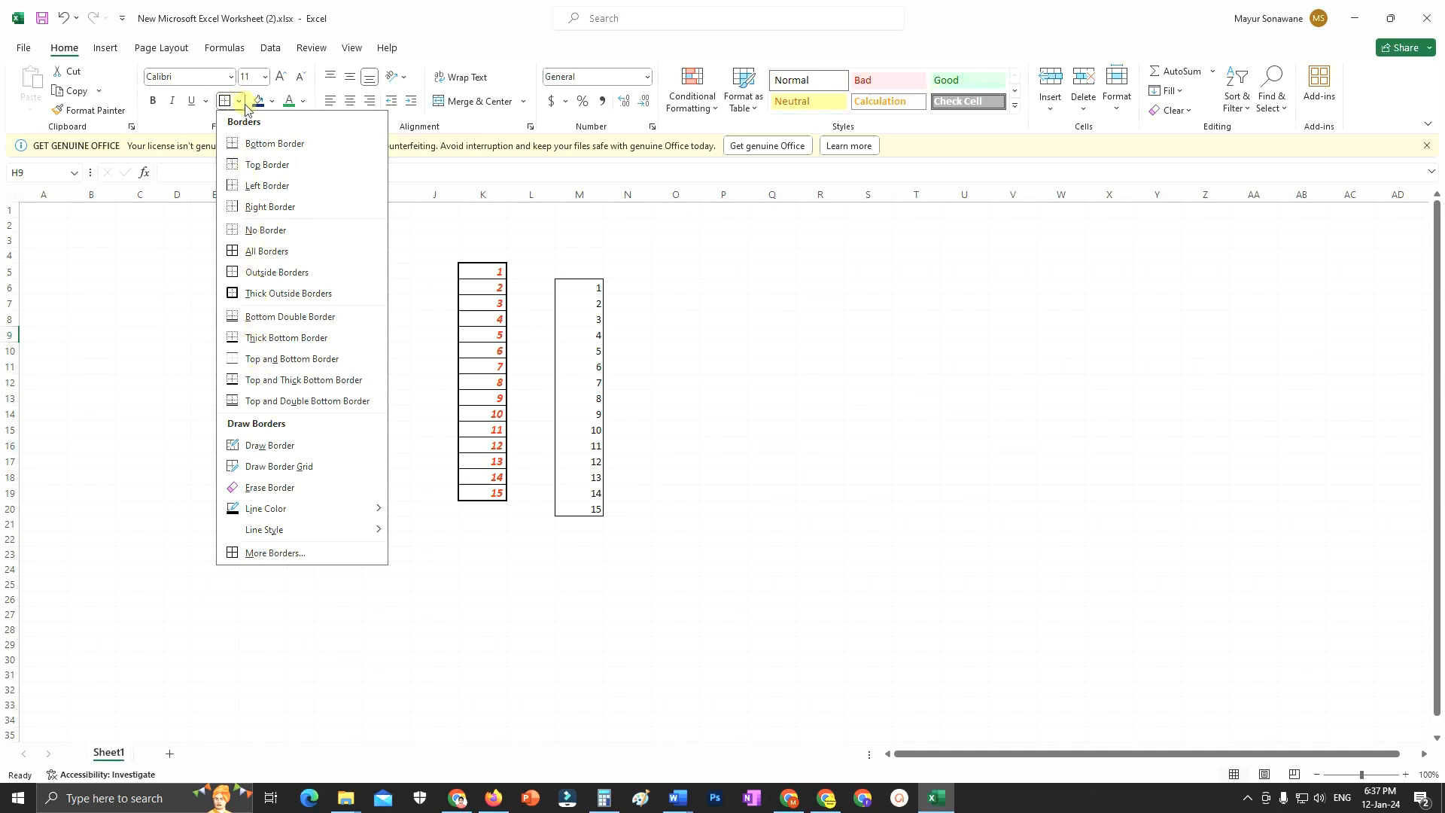
{"action": "left_click", "coordinate": [242, 103]}
{"action": "left_click", "coordinate": [275, 103]}
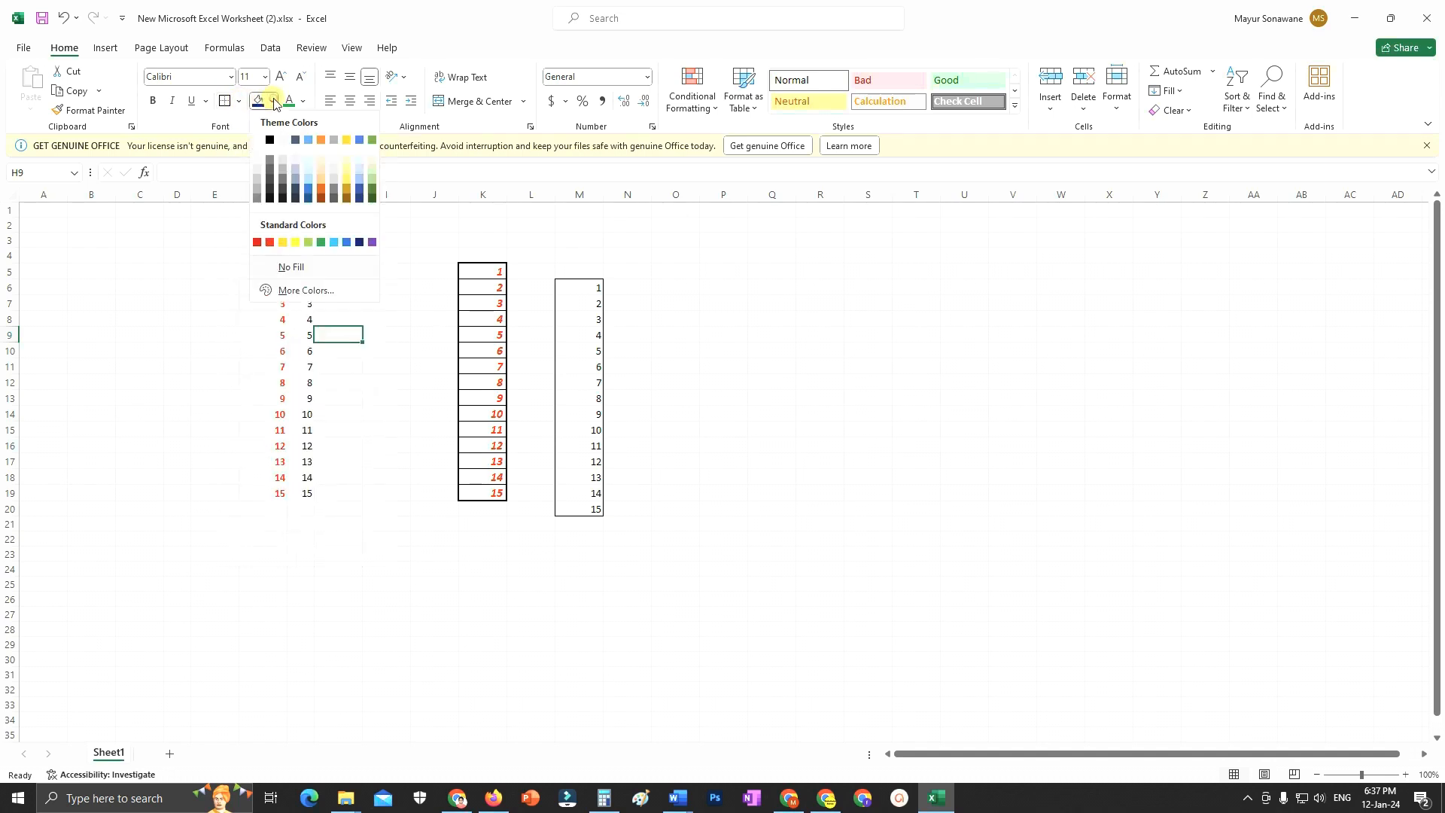
{"action": "left_click", "coordinate": [275, 102]}
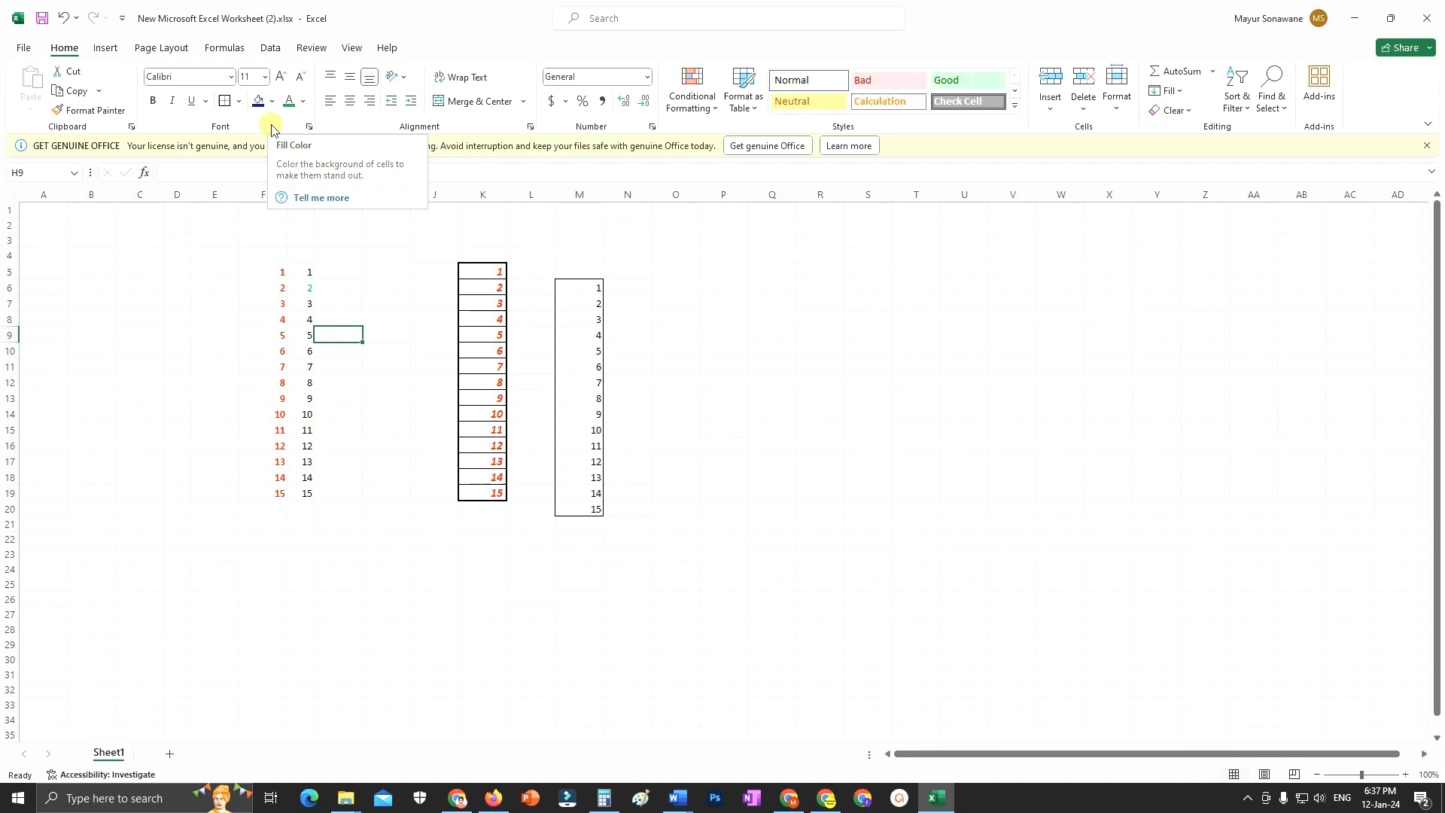
{"action": "left_click", "coordinate": [275, 102]}
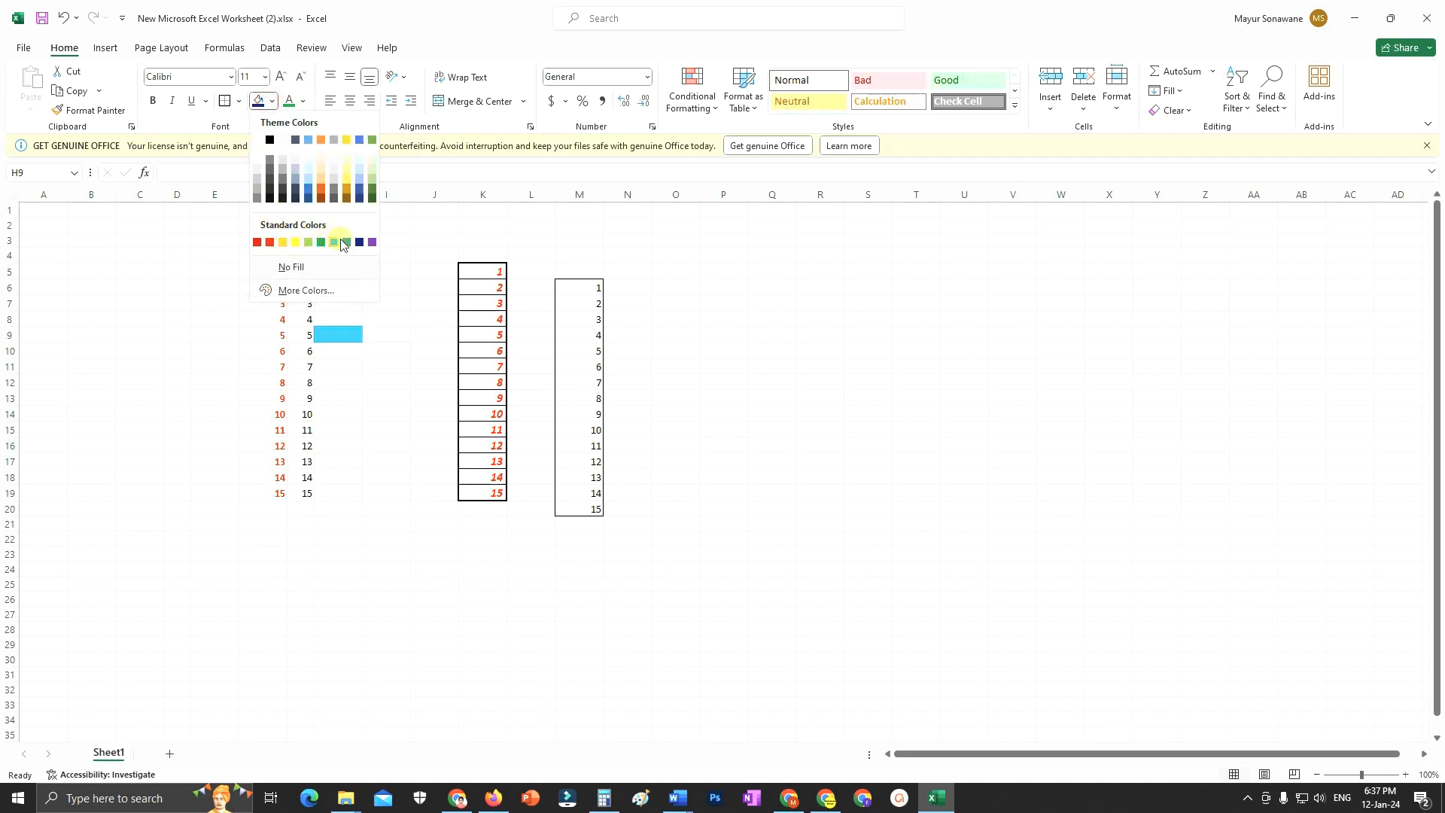
Step: Change the font colour of cell G9 to the standard green
{"action": "left_click", "coordinate": [302, 101]}
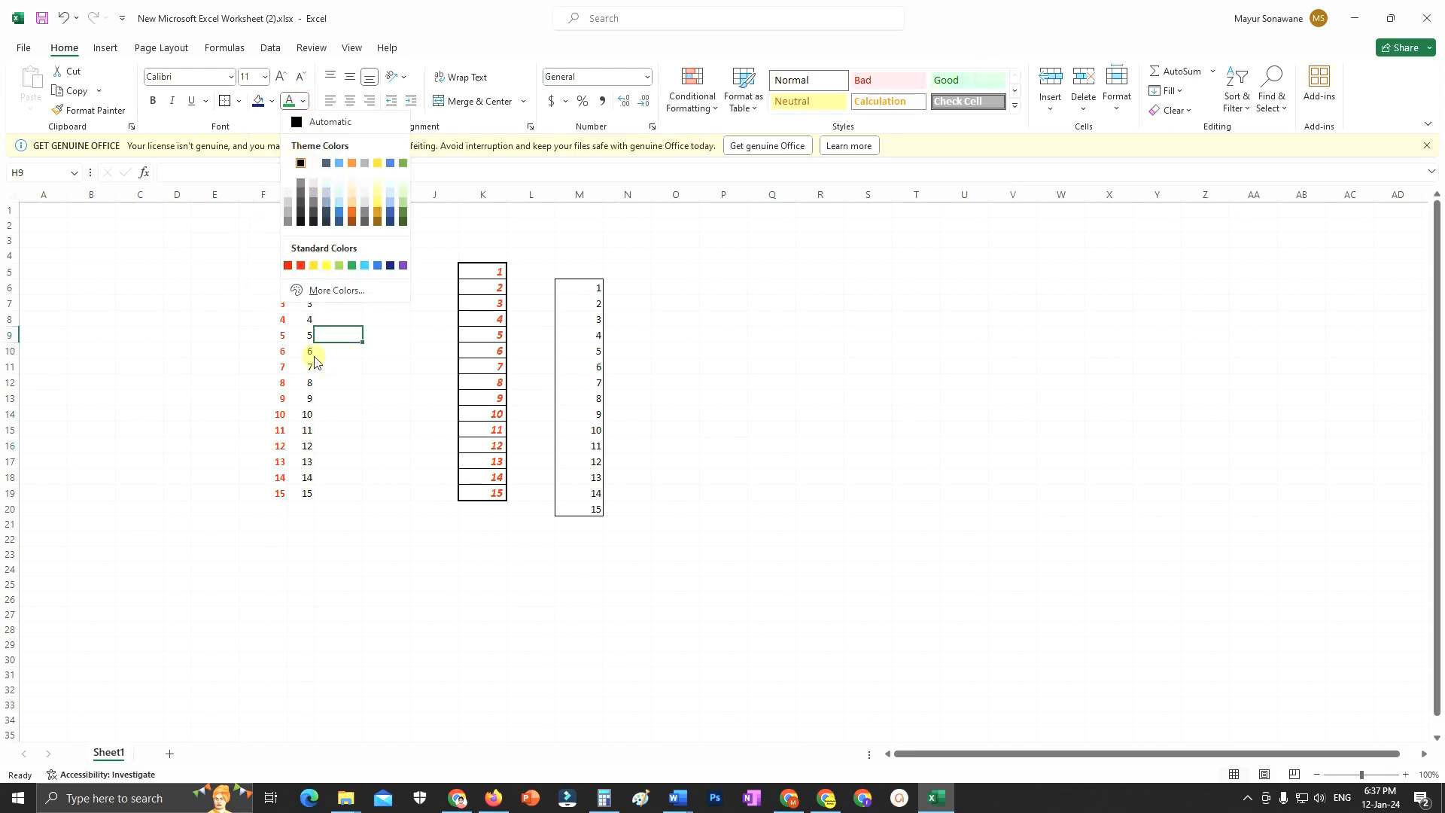
{"action": "left_click", "coordinate": [309, 331]}
{"action": "left_click", "coordinate": [301, 335]}
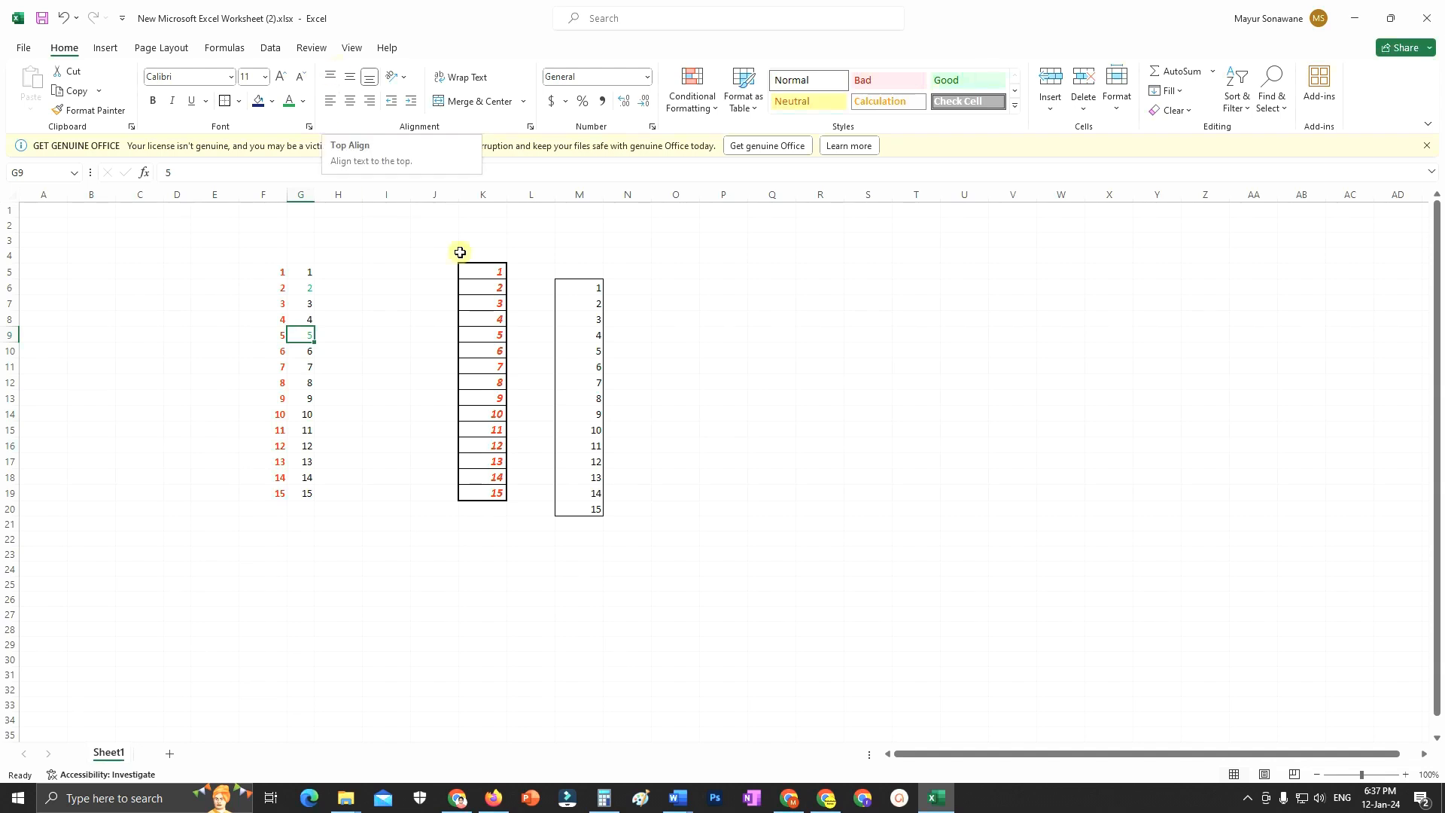
Step: Try centre and left alignment on K5:K19, ending with right alignment, and set the vertical alignment to Middle Align
{"action": "left_click_drag", "start_coordinate": [484, 271], "coordinate": [471, 494]}
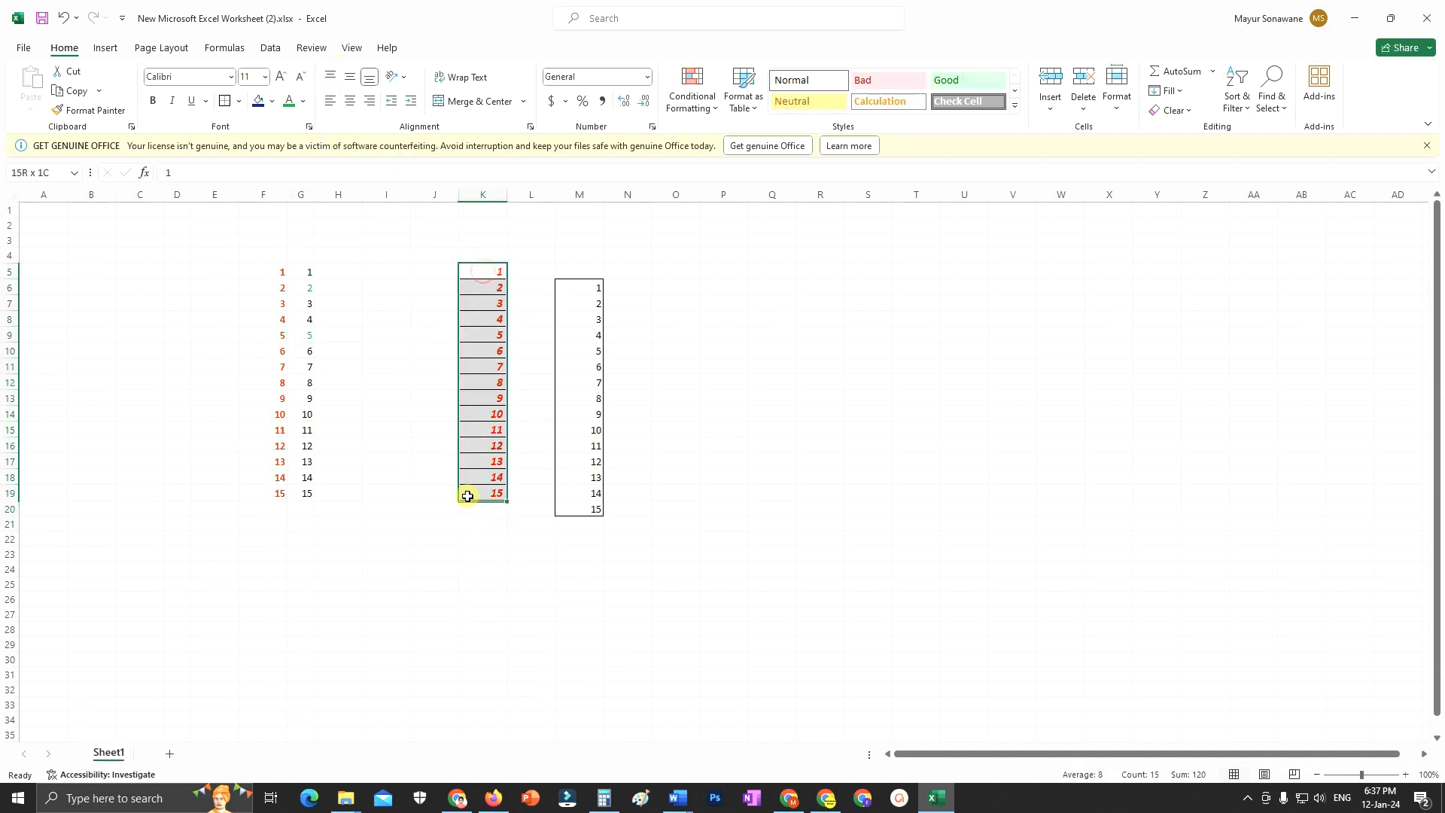
{"action": "left_click", "coordinate": [349, 101]}
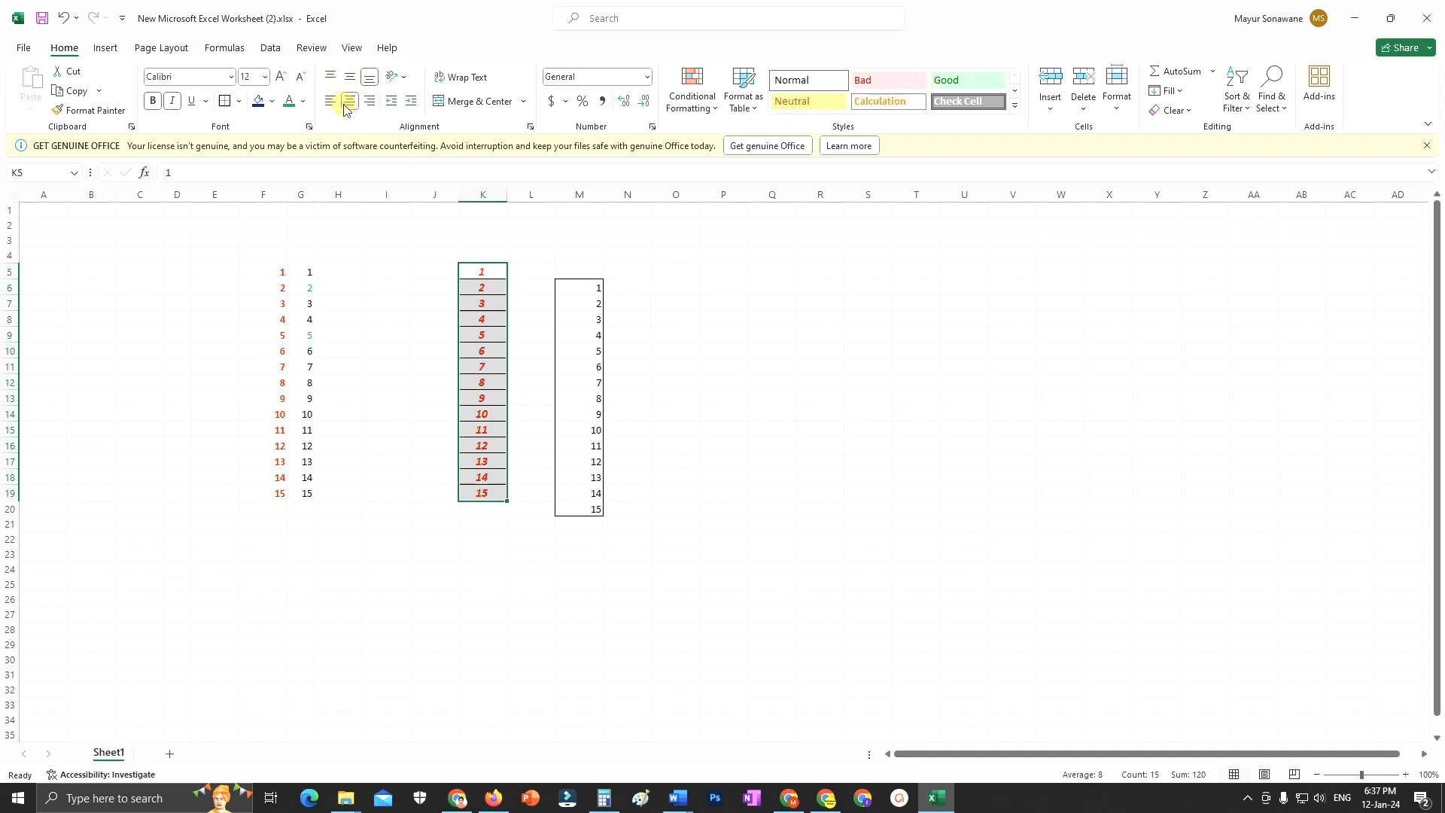
{"action": "left_click", "coordinate": [329, 103]}
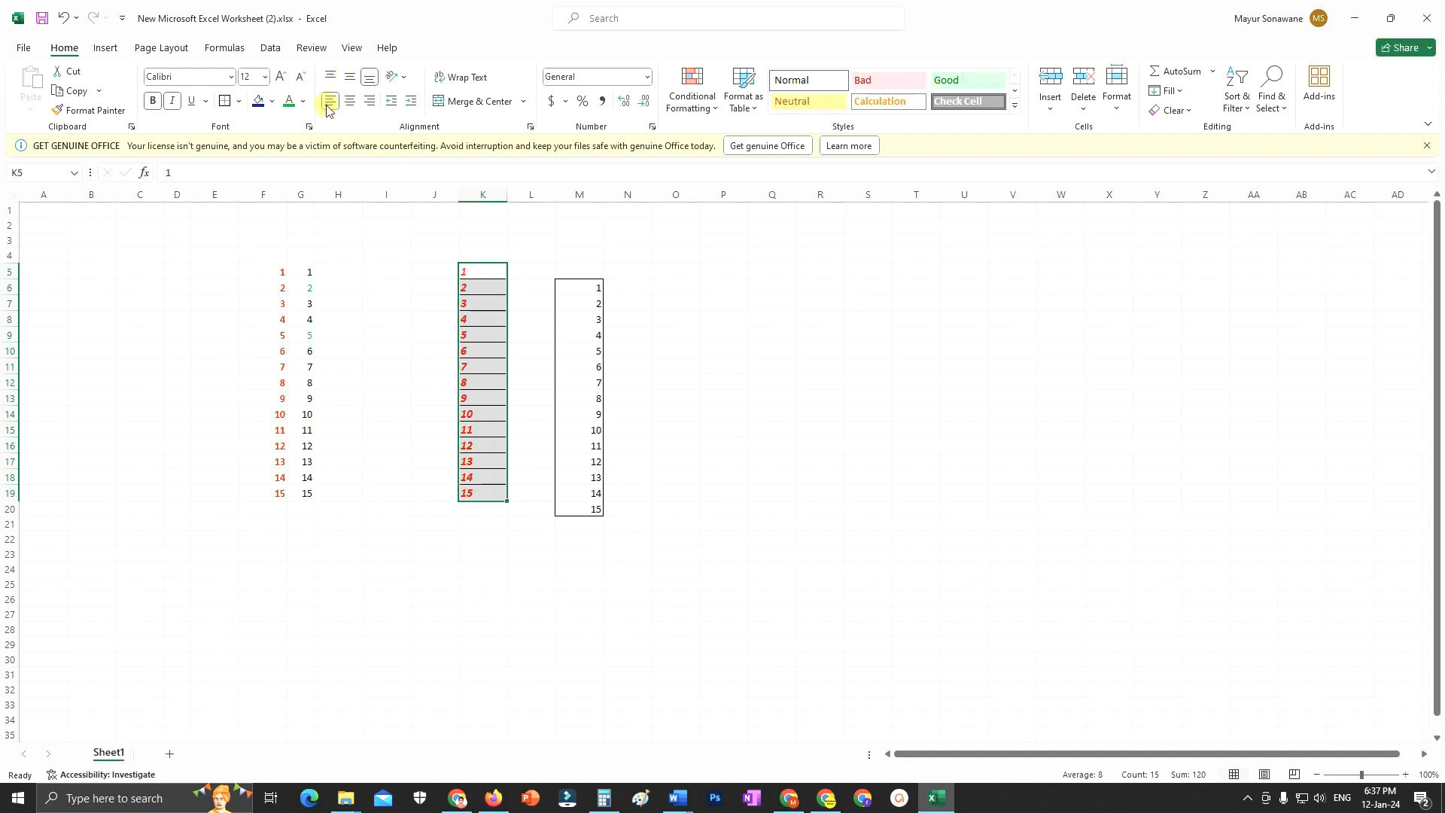
{"action": "left_click", "coordinate": [370, 100]}
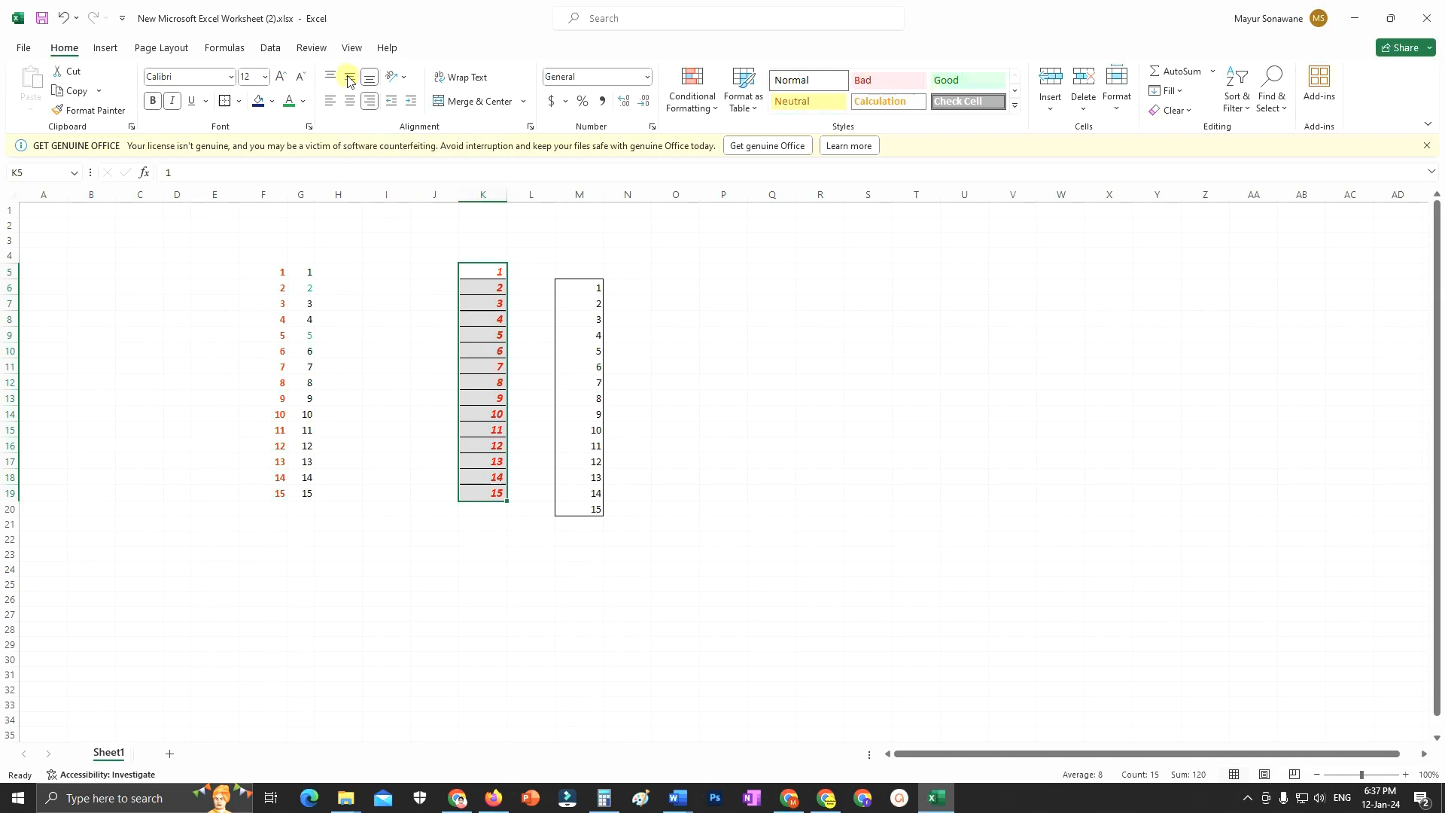
{"action": "left_click", "coordinate": [350, 80]}
Step: Set the height of row 6 to 50
{"action": "right_click", "coordinate": [5, 289]}
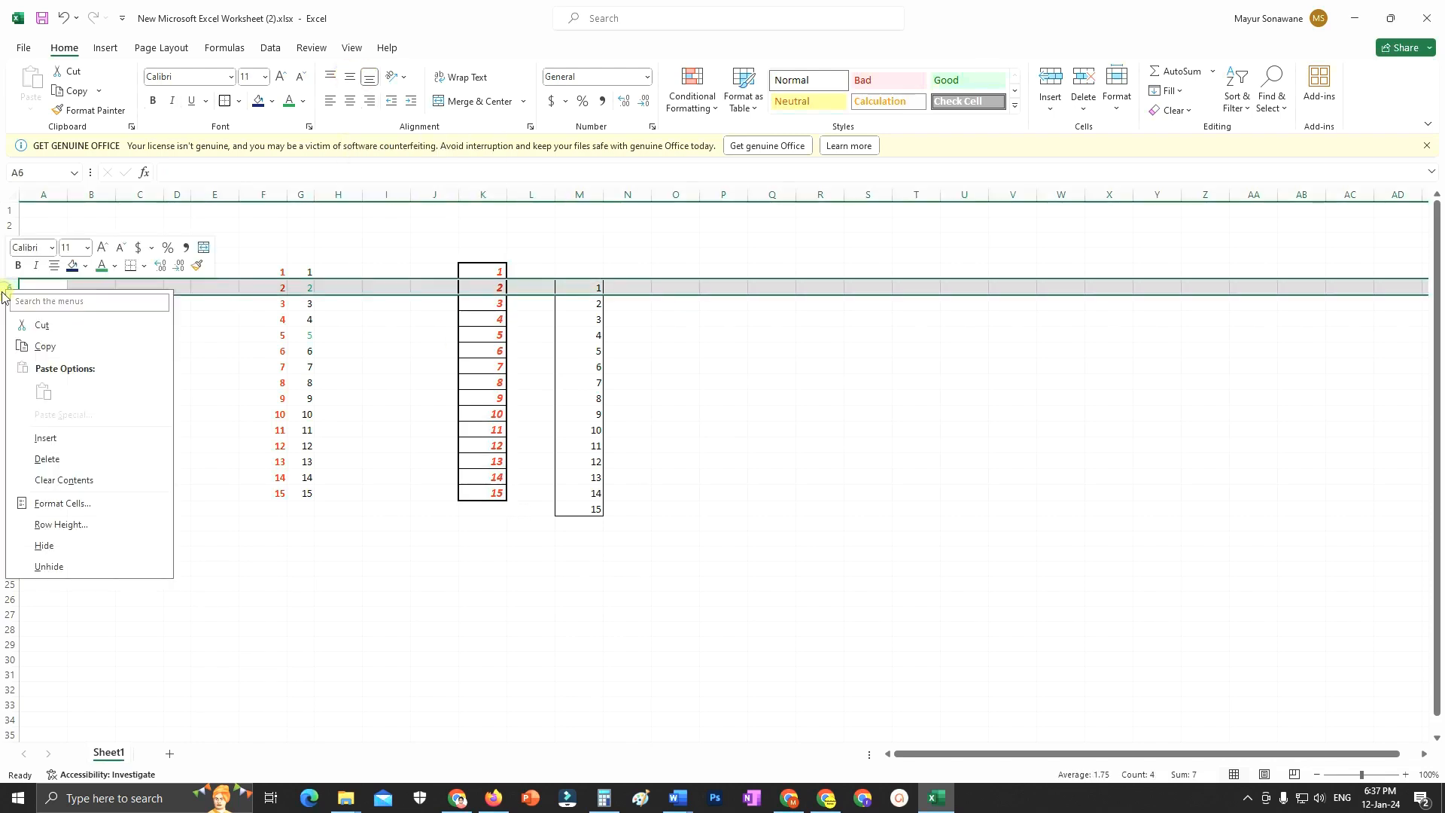
{"action": "left_click", "coordinate": [25, 526]}
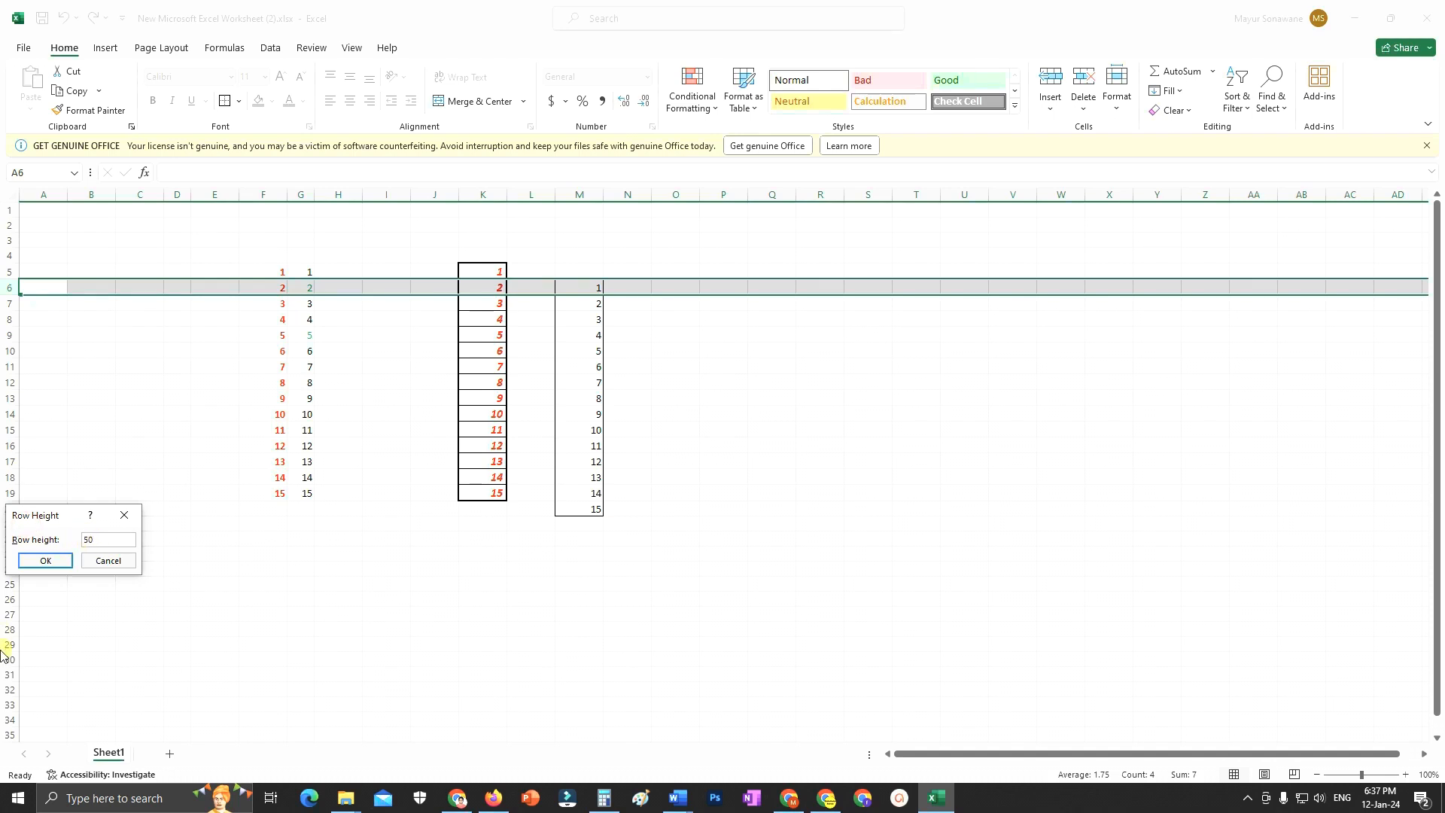
{"action": "type", "text": "50"}
{"action": "left_click", "coordinate": [41, 560]}
{"action": "left_click", "coordinate": [491, 290]}
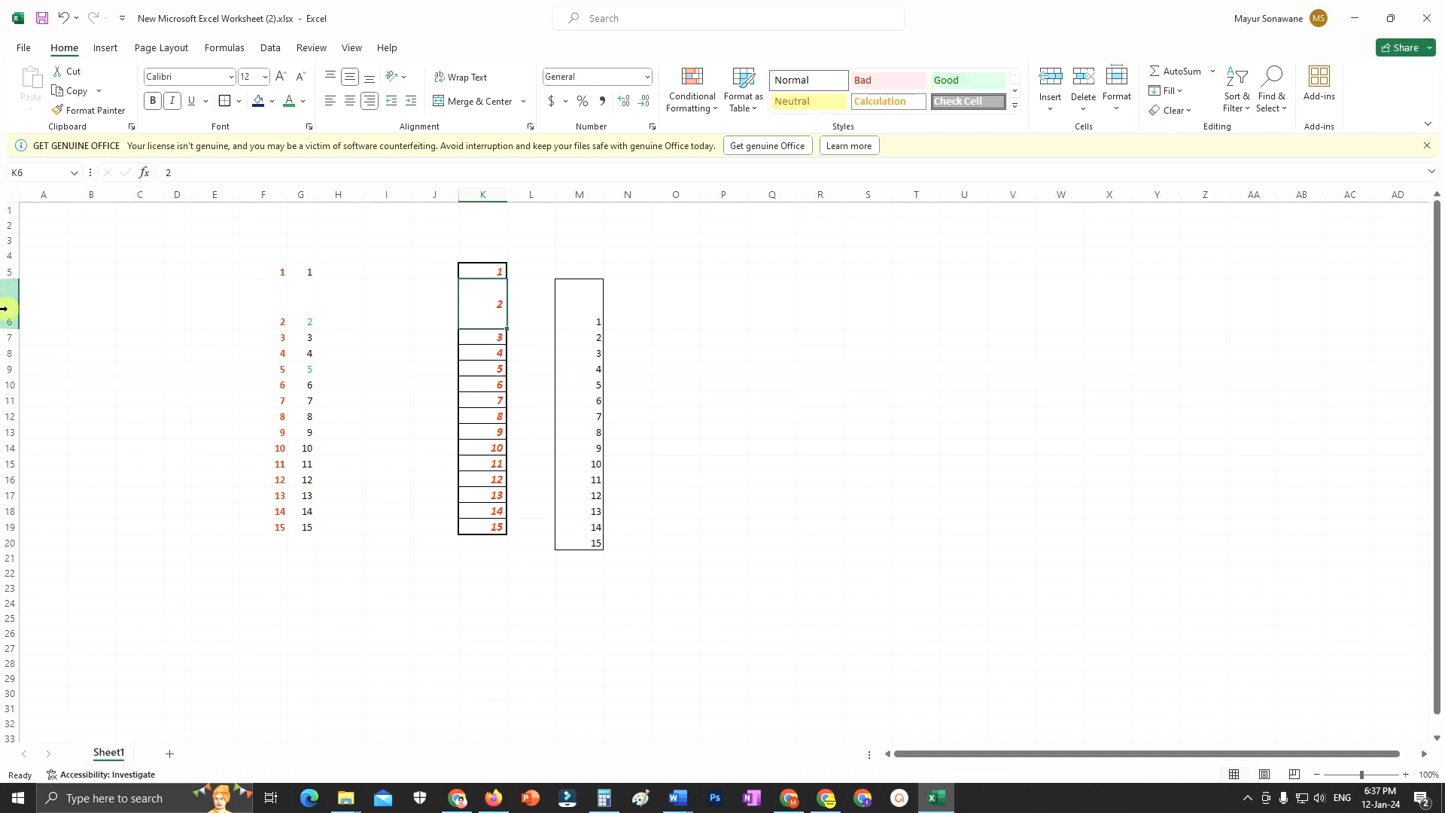
Step: Give rows 6 to 22 one uniform row height, smaller than 50 but taller than the default
{"action": "left_click_drag", "start_coordinate": [4, 308], "coordinate": [4, 573]}
{"action": "right_click", "coordinate": [5, 574]}
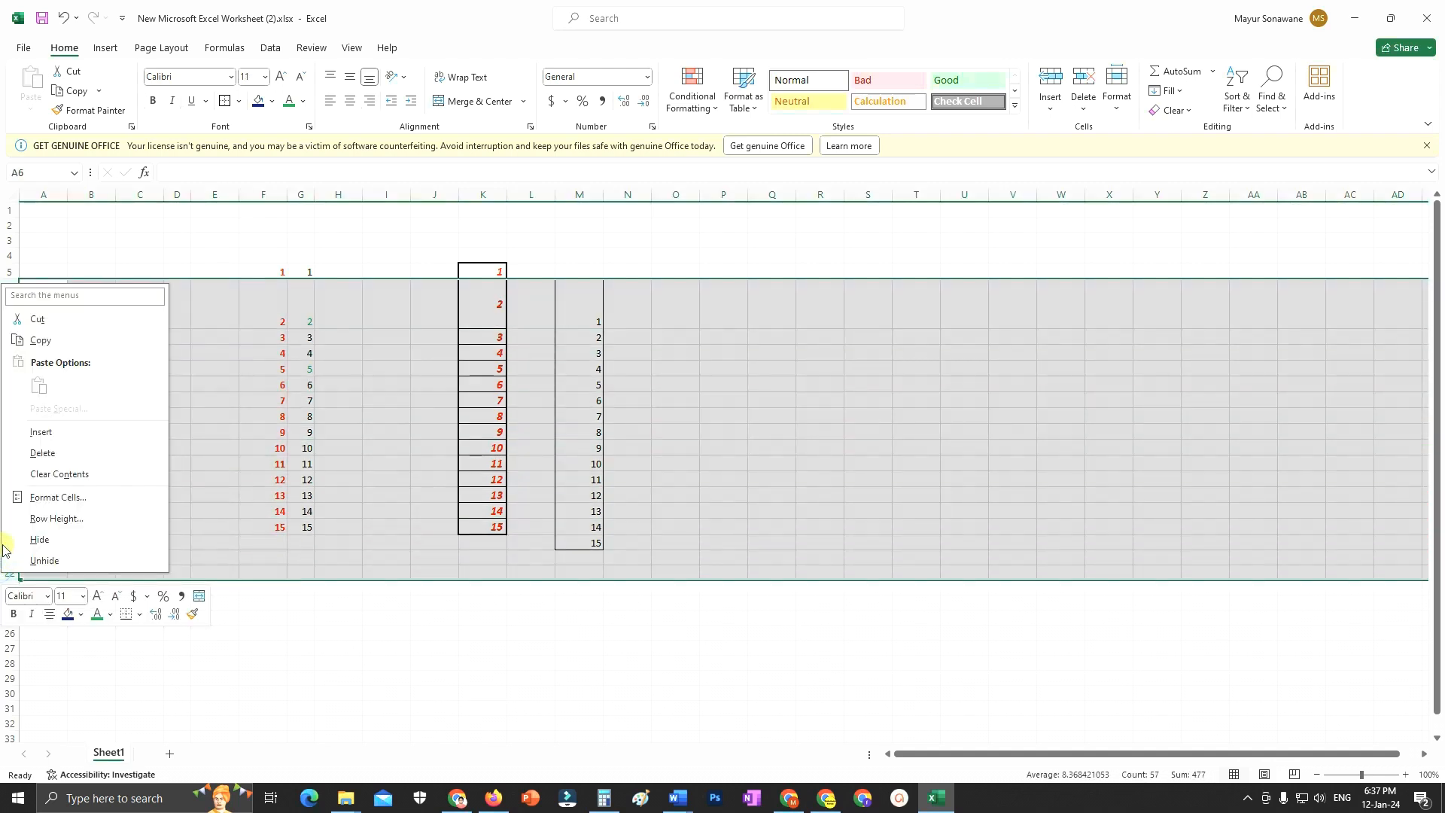
{"action": "left_click", "coordinate": [21, 520]}
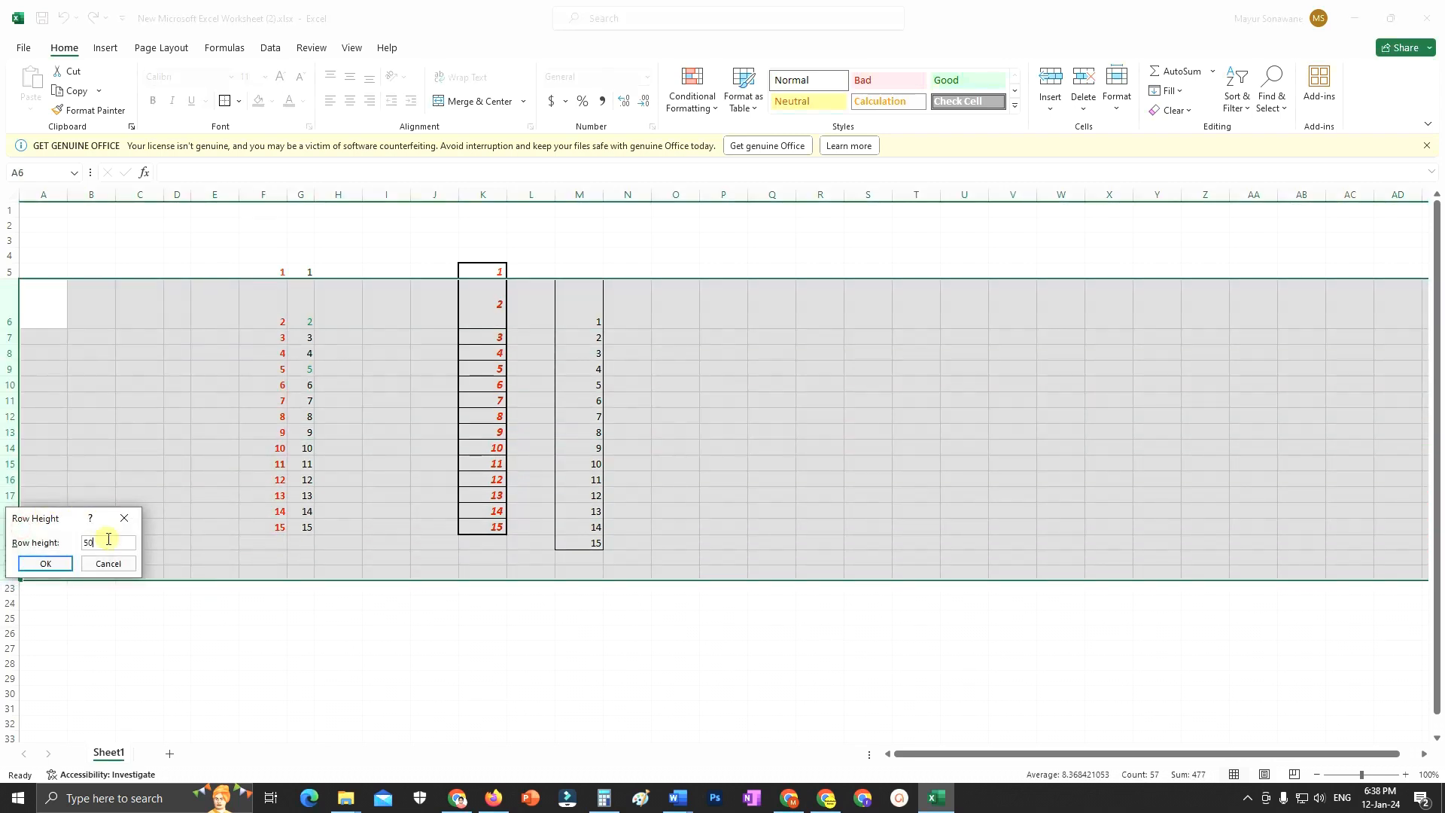
{"action": "left_click", "coordinate": [45, 563]}
{"action": "left_click", "coordinate": [435, 444]}
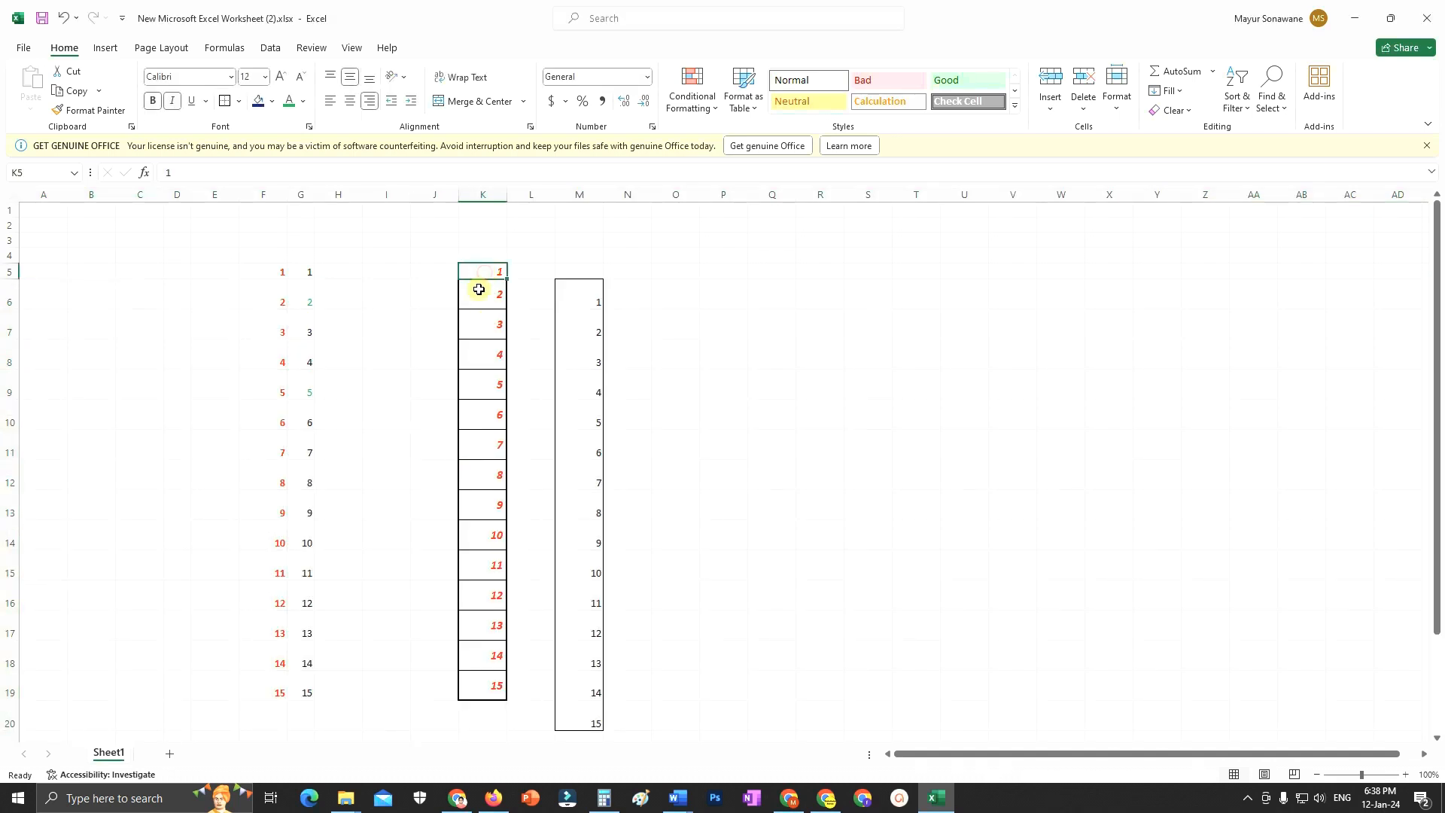
Step: Try top and bottom alignment on K6:K19, ending with the numbers centred both vertically and horizontally
{"action": "left_click_drag", "start_coordinate": [486, 293], "coordinate": [483, 685]}
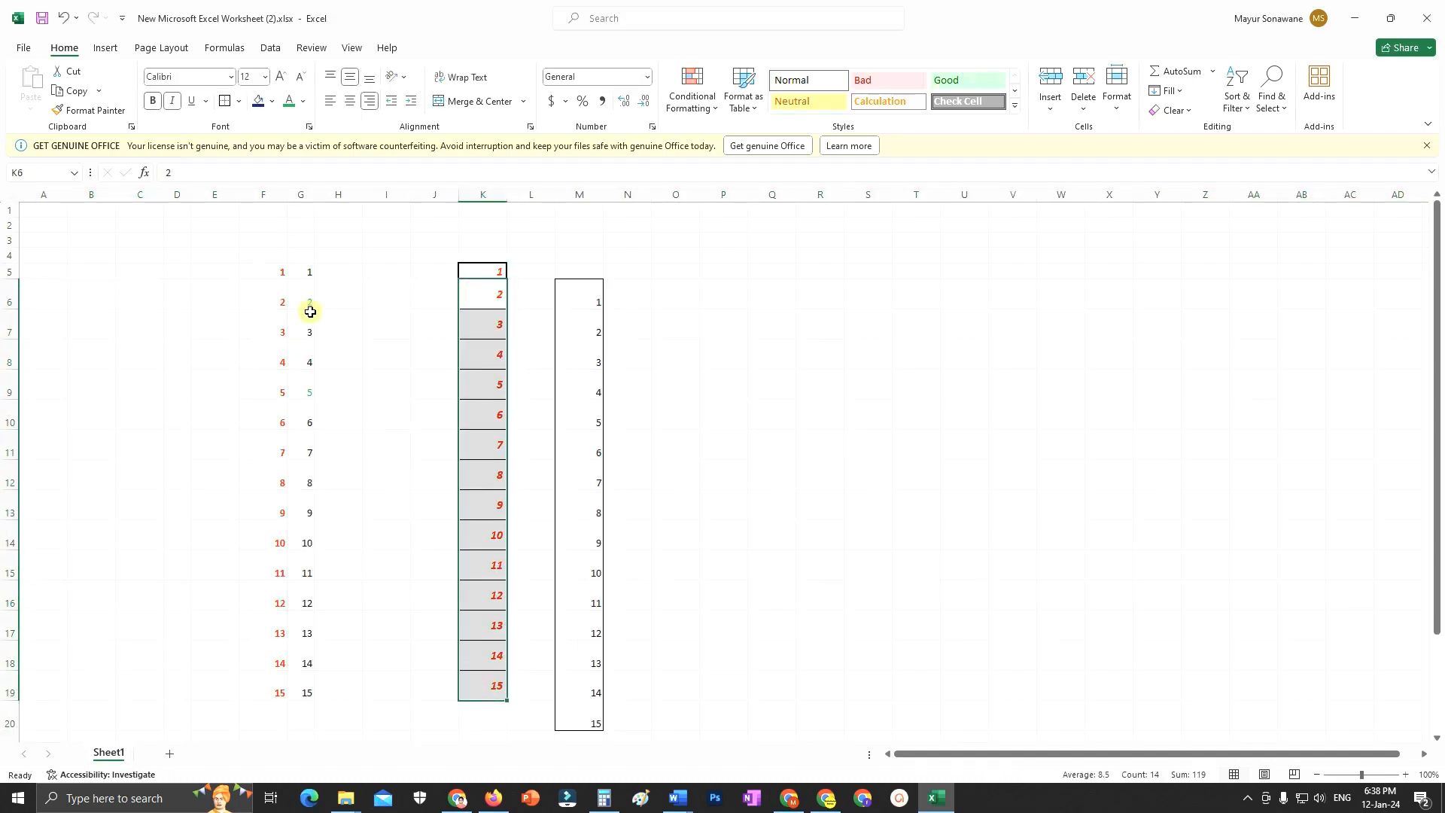
{"action": "left_click", "coordinate": [330, 78]}
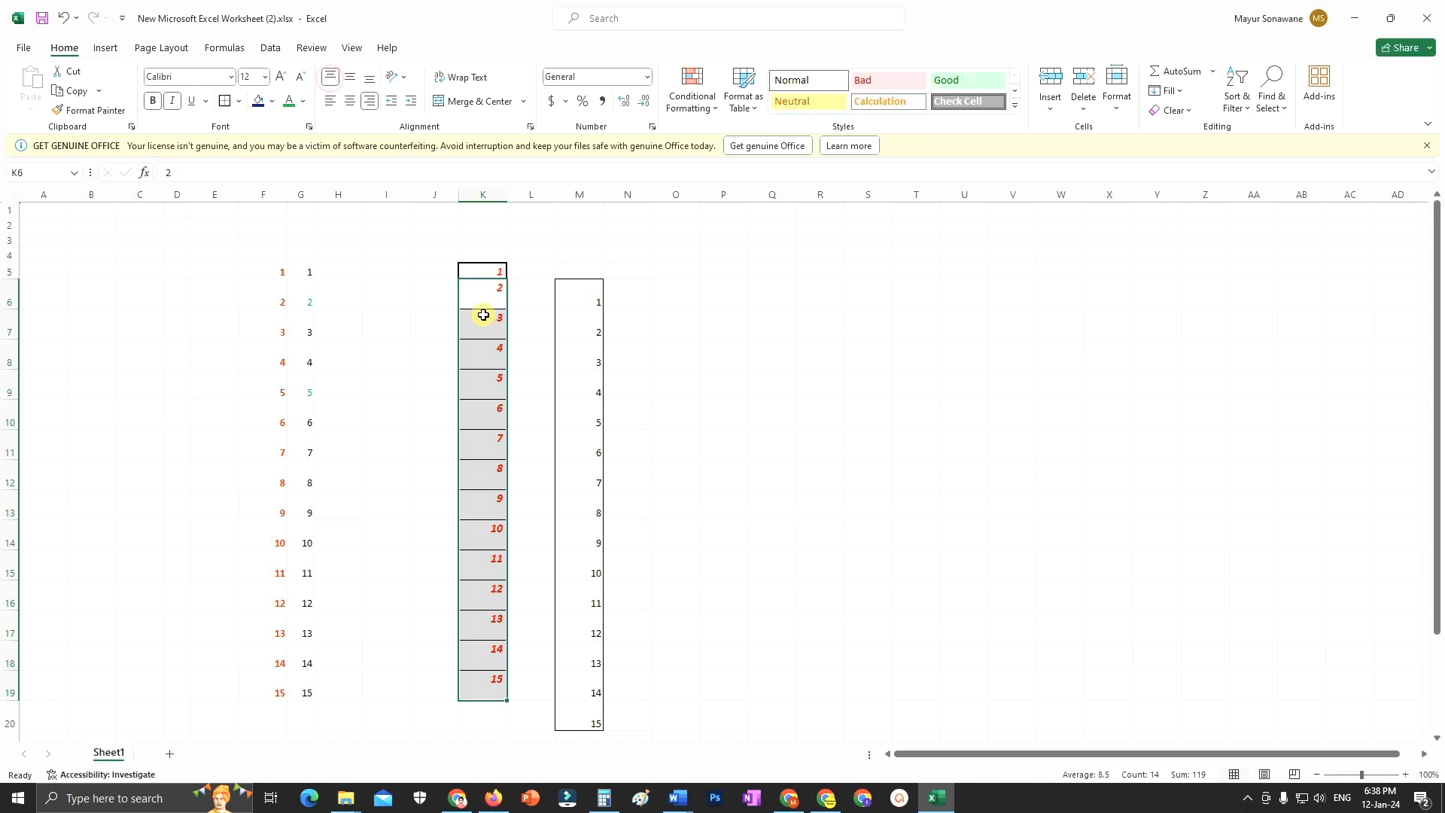
{"action": "left_click", "coordinate": [369, 78]}
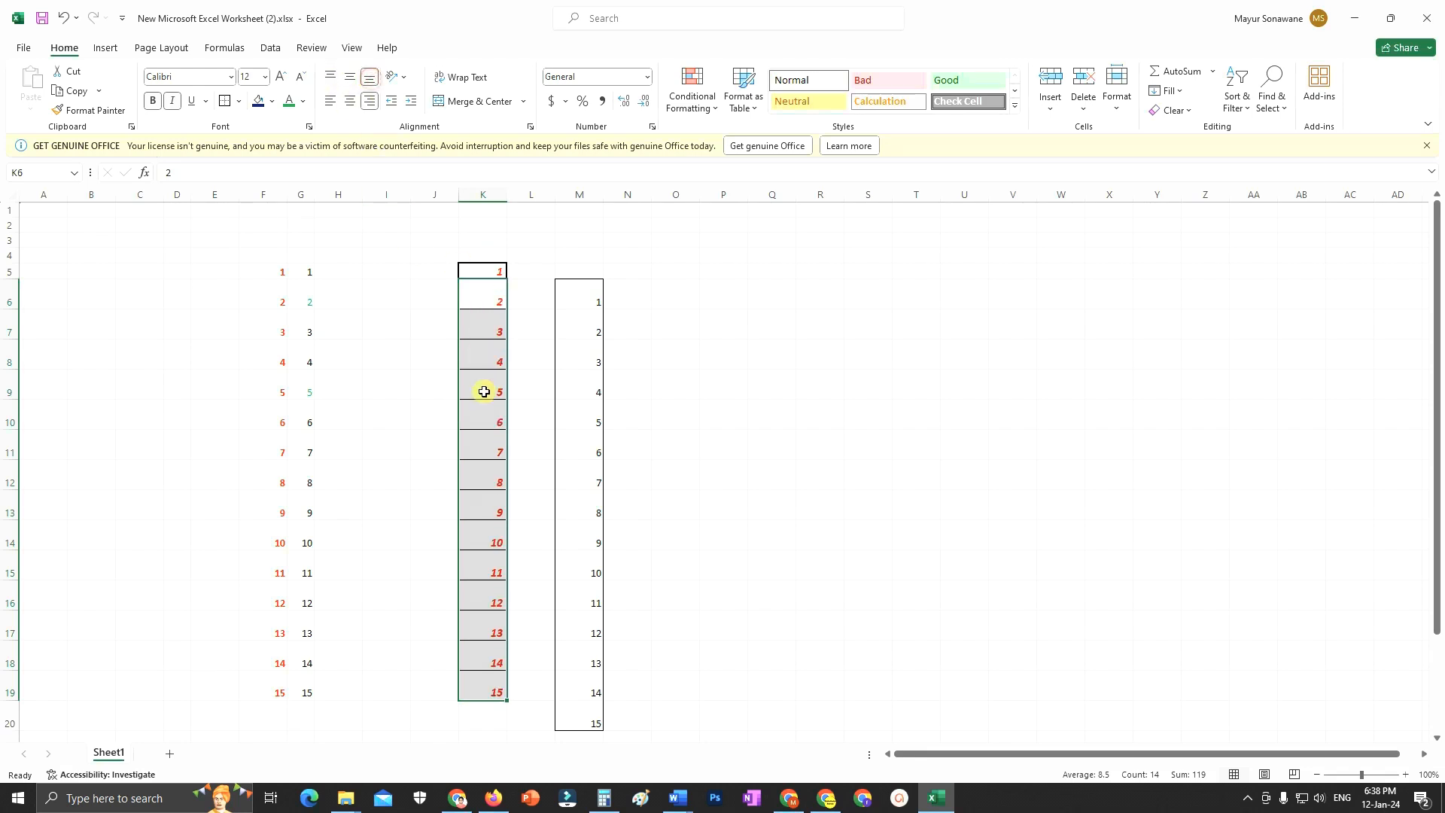
{"action": "left_click", "coordinate": [350, 76]}
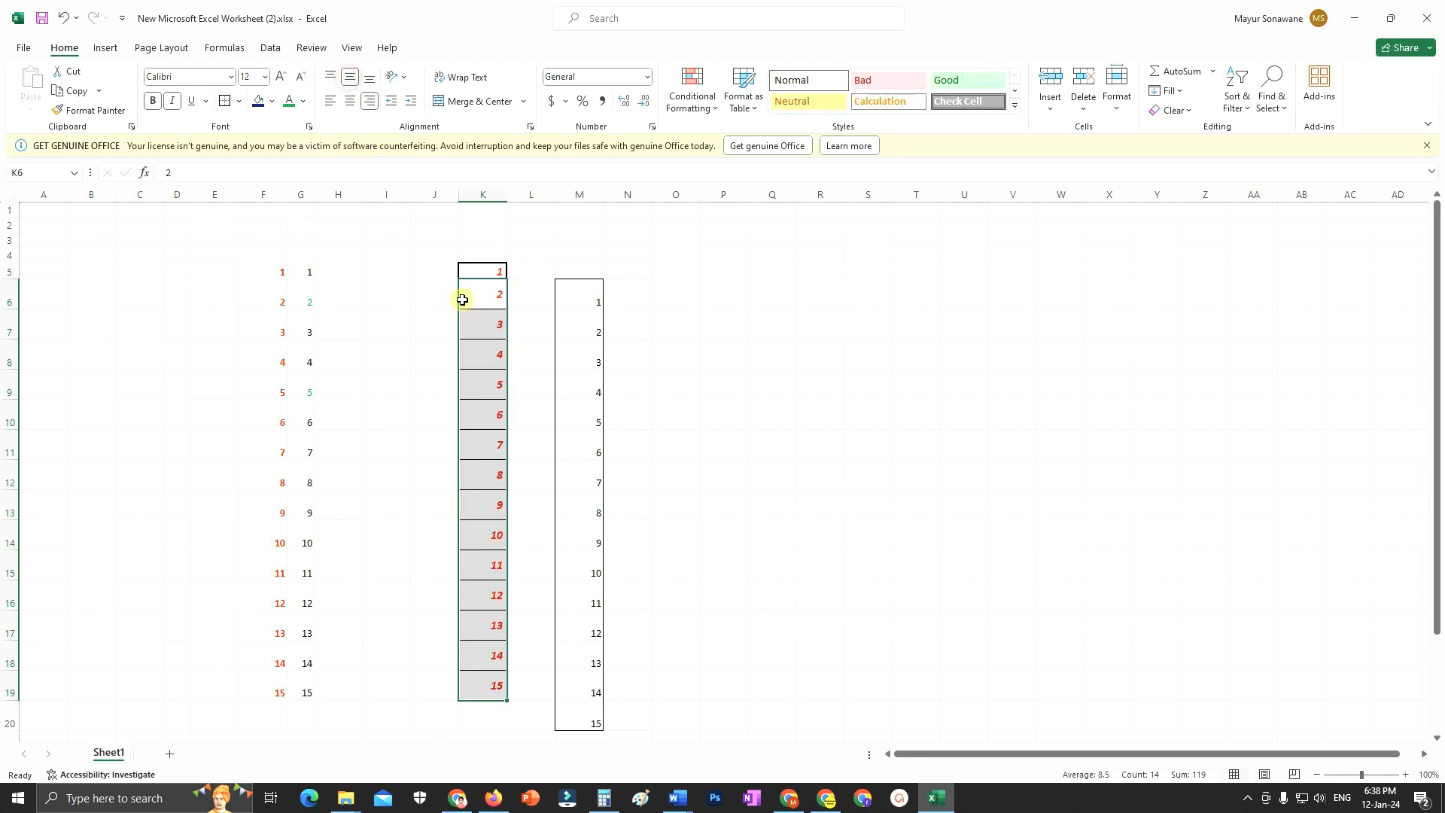
{"action": "left_click", "coordinate": [350, 100]}
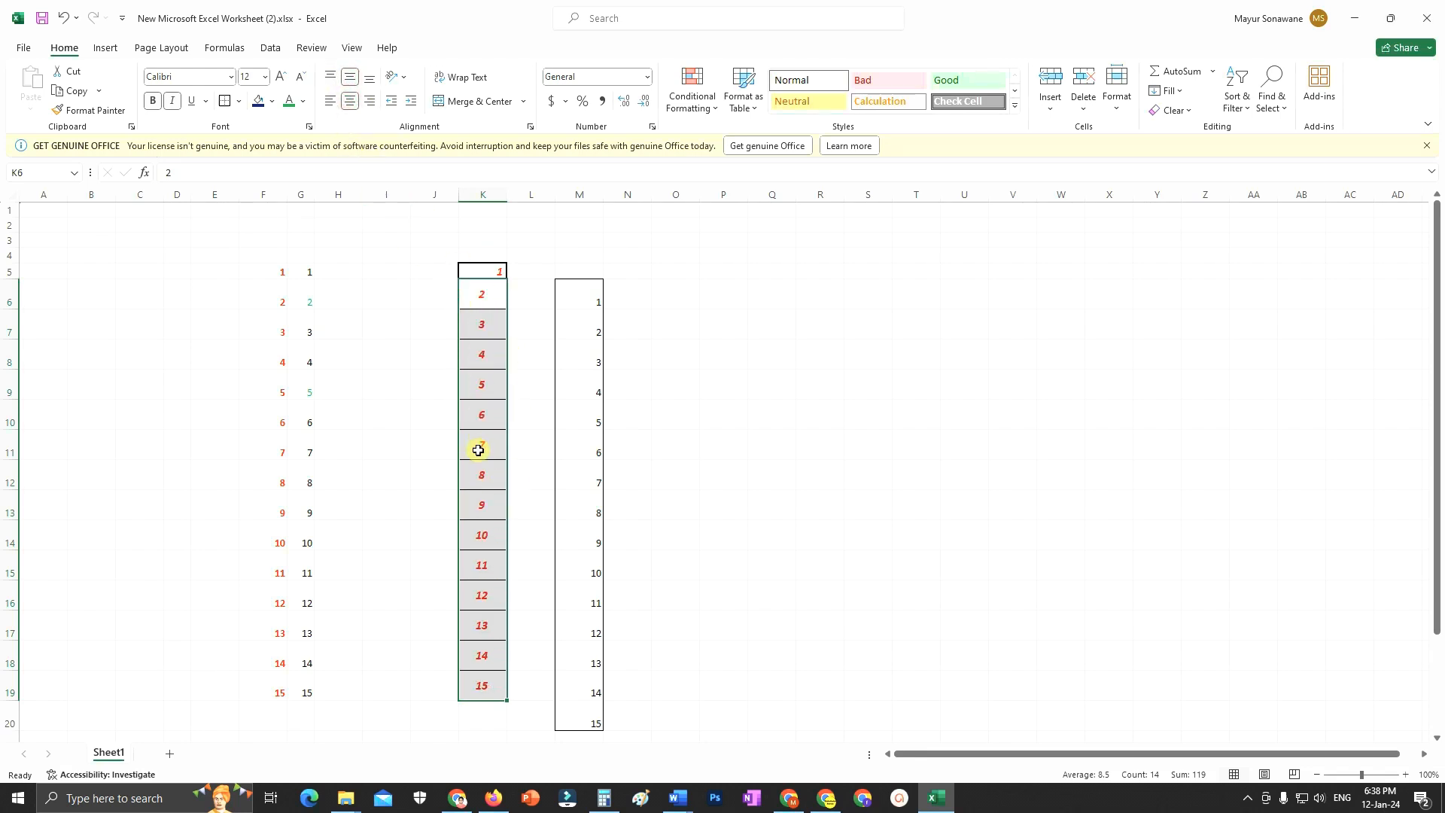
Step: Enter a person's first name in capital letters in cell O6
{"action": "left_click", "coordinate": [404, 78]}
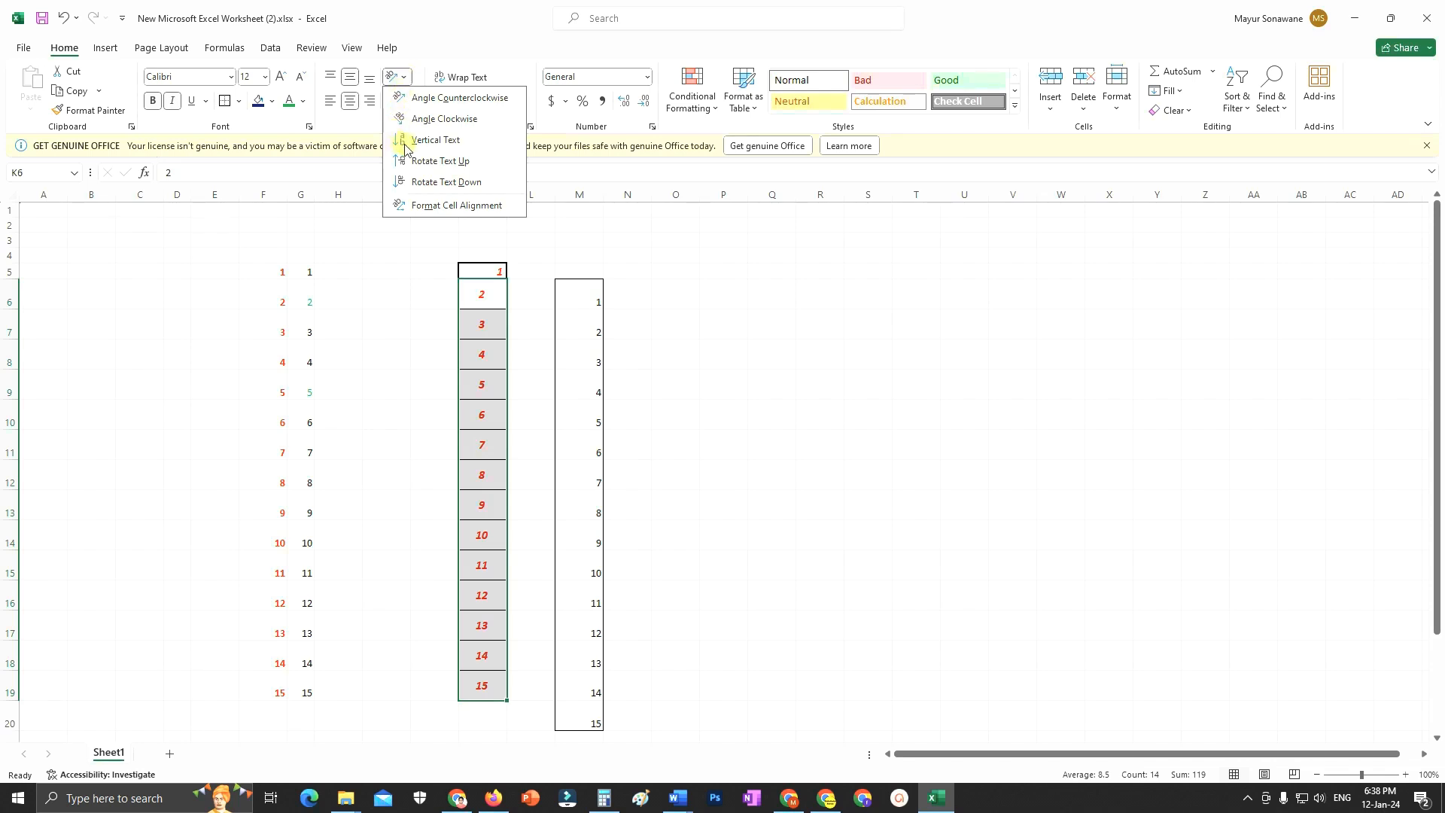
{"action": "left_click", "coordinate": [681, 299]}
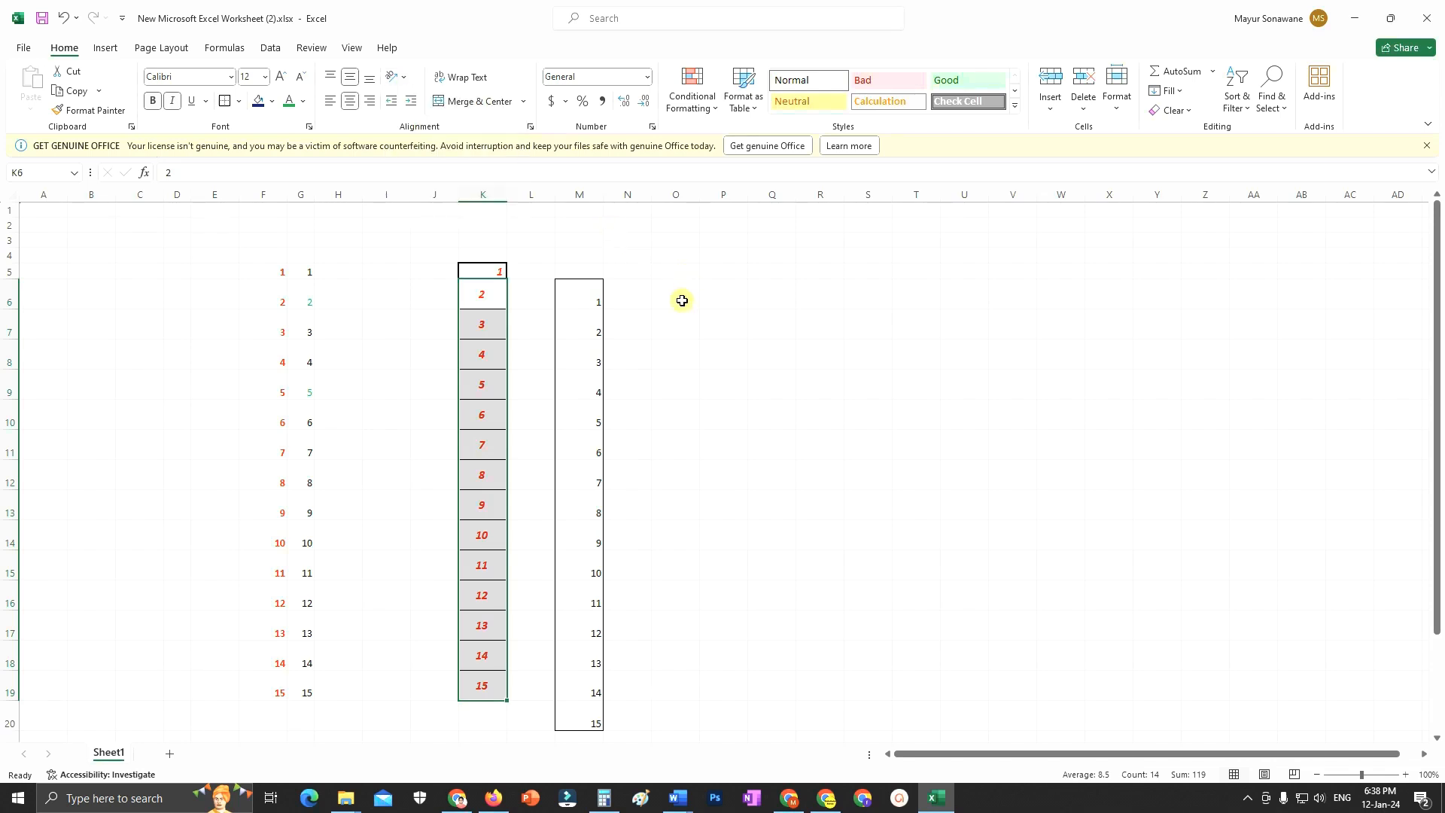
{"action": "left_click", "coordinate": [681, 300]}
{"action": "type", "text": "MA"}
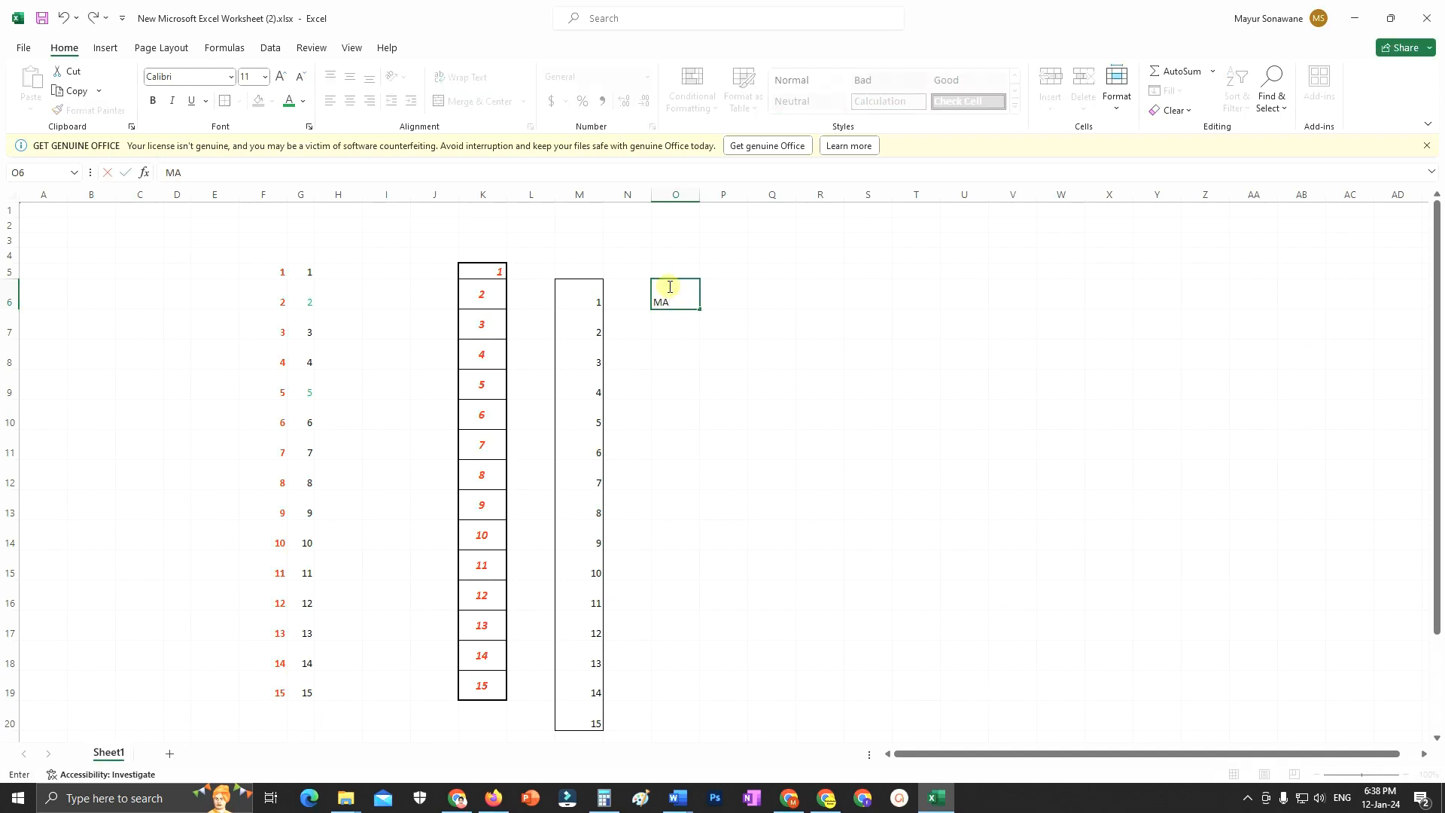
{"action": "type", "text": "YUR"}
{"action": "left_click", "coordinate": [719, 321]}
Step: Apply the Vertical Text orientation to O6 and enlarge row 6 so that all the stacked letters fit
{"action": "left_click", "coordinate": [672, 292]}
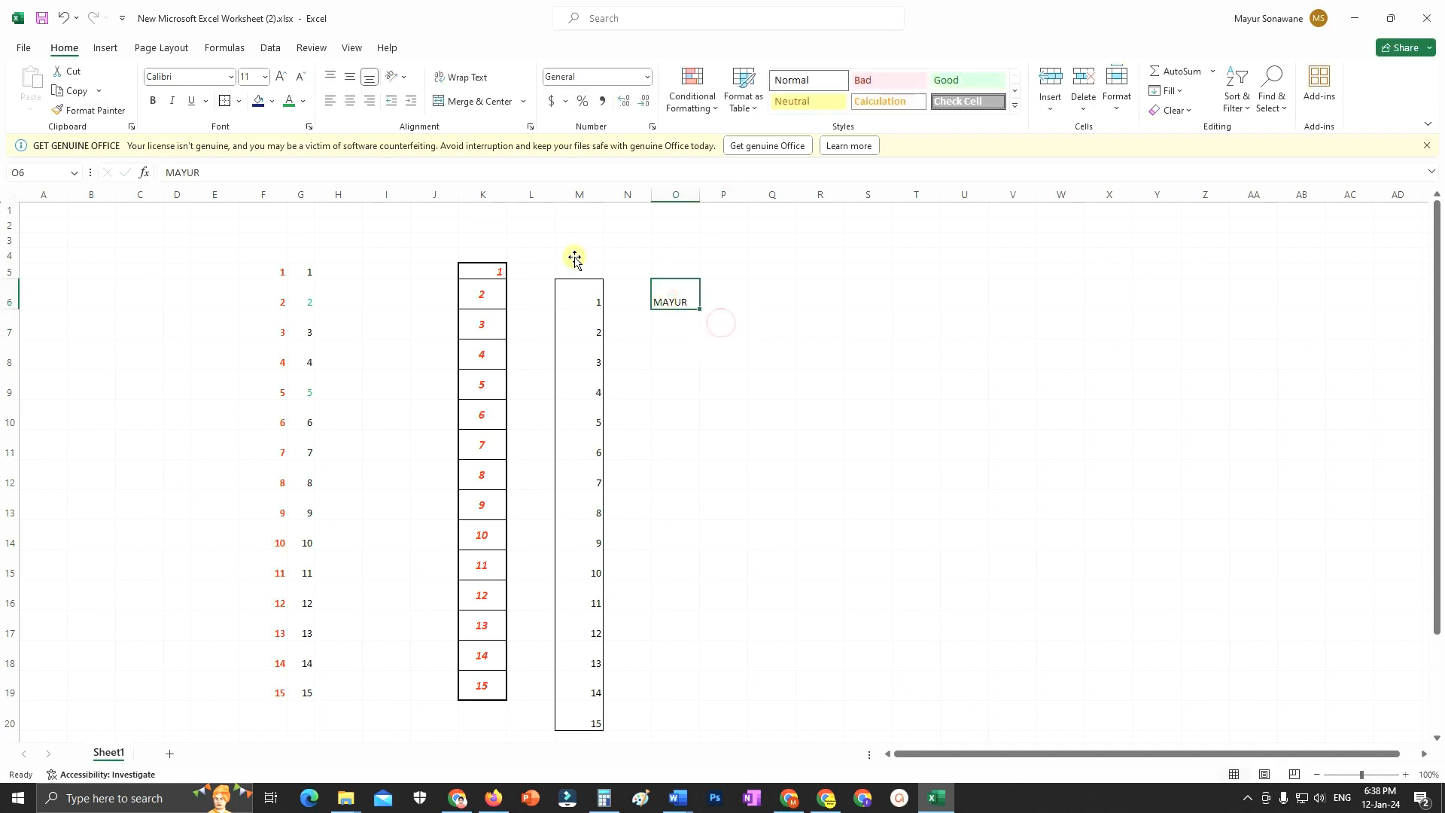
{"action": "left_click", "coordinate": [405, 78]}
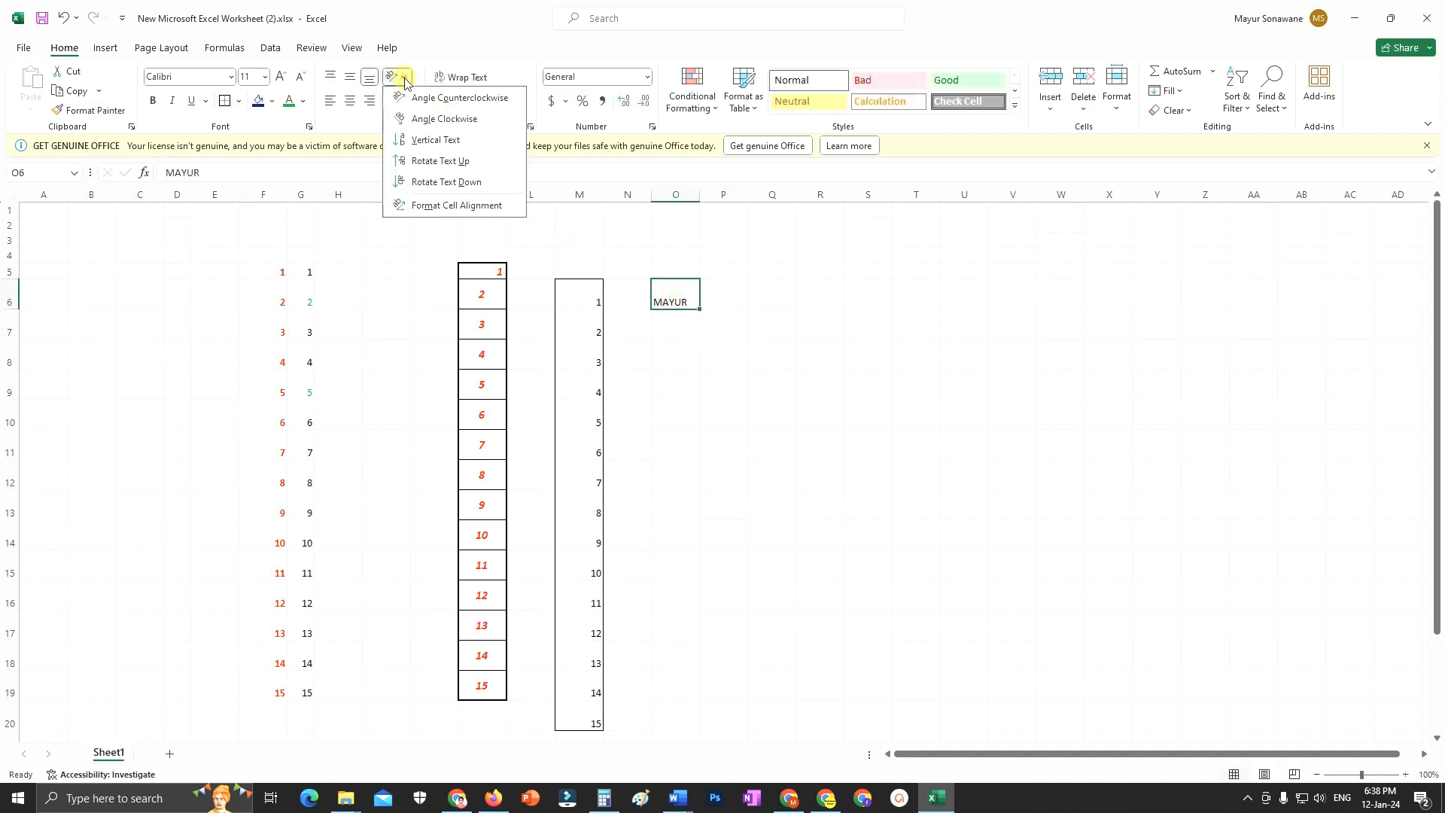
{"action": "left_click", "coordinate": [413, 140]}
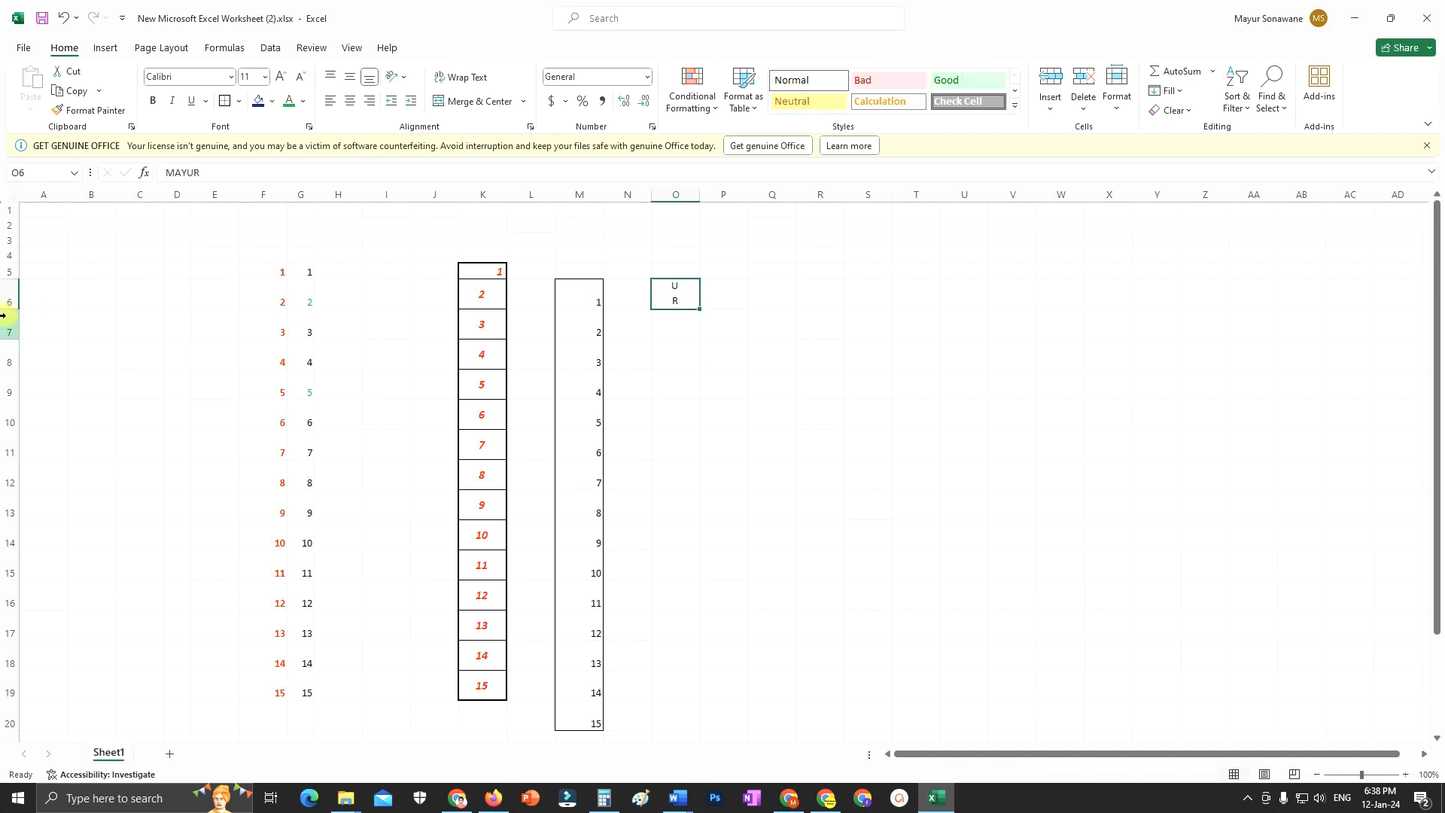
{"action": "left_click_drag", "start_coordinate": [10, 309], "coordinate": [11, 386]}
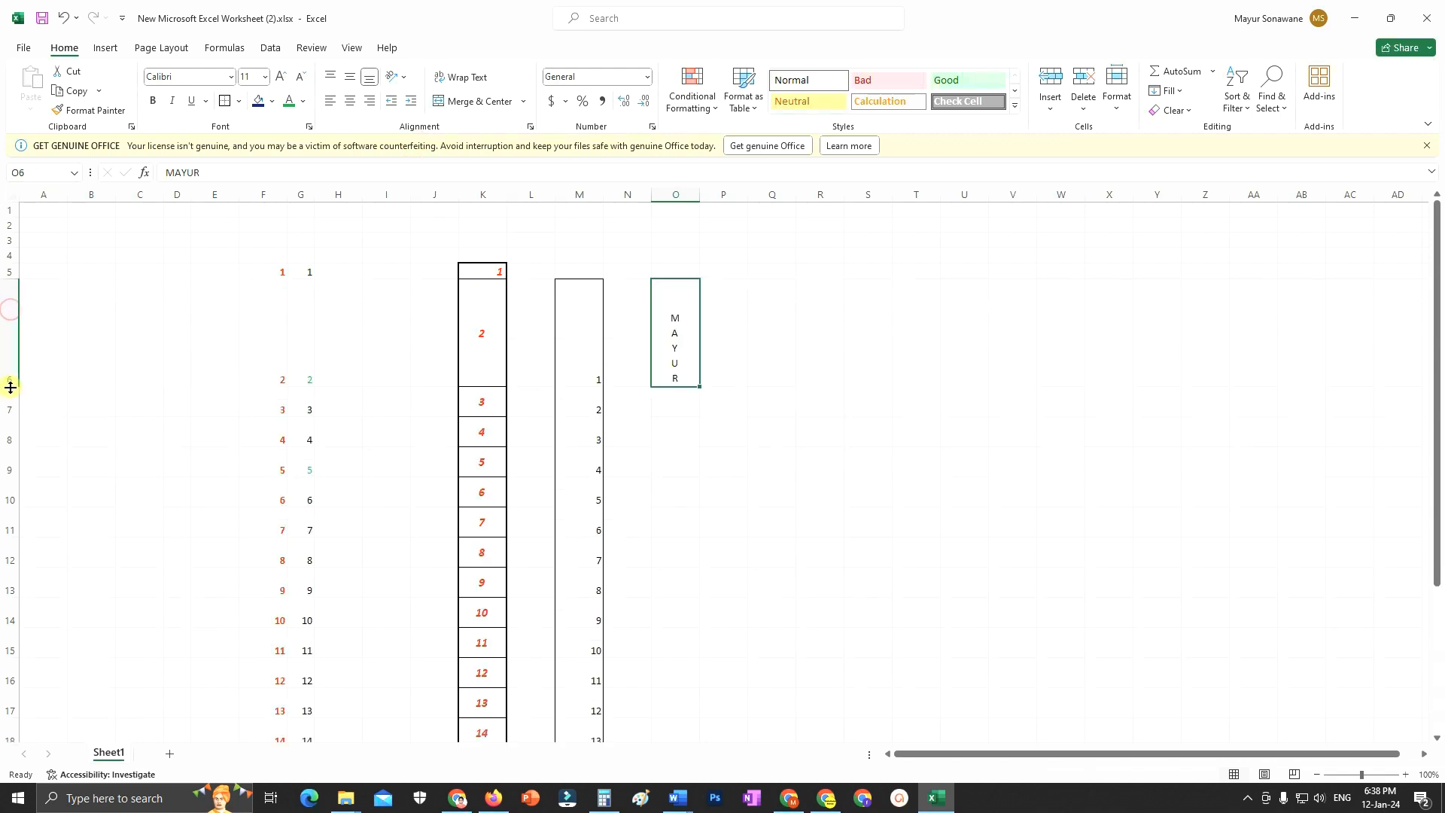
Step: Widen column O to about twice its width, keeping O6 as the selected cell
{"action": "left_click", "coordinate": [408, 80]}
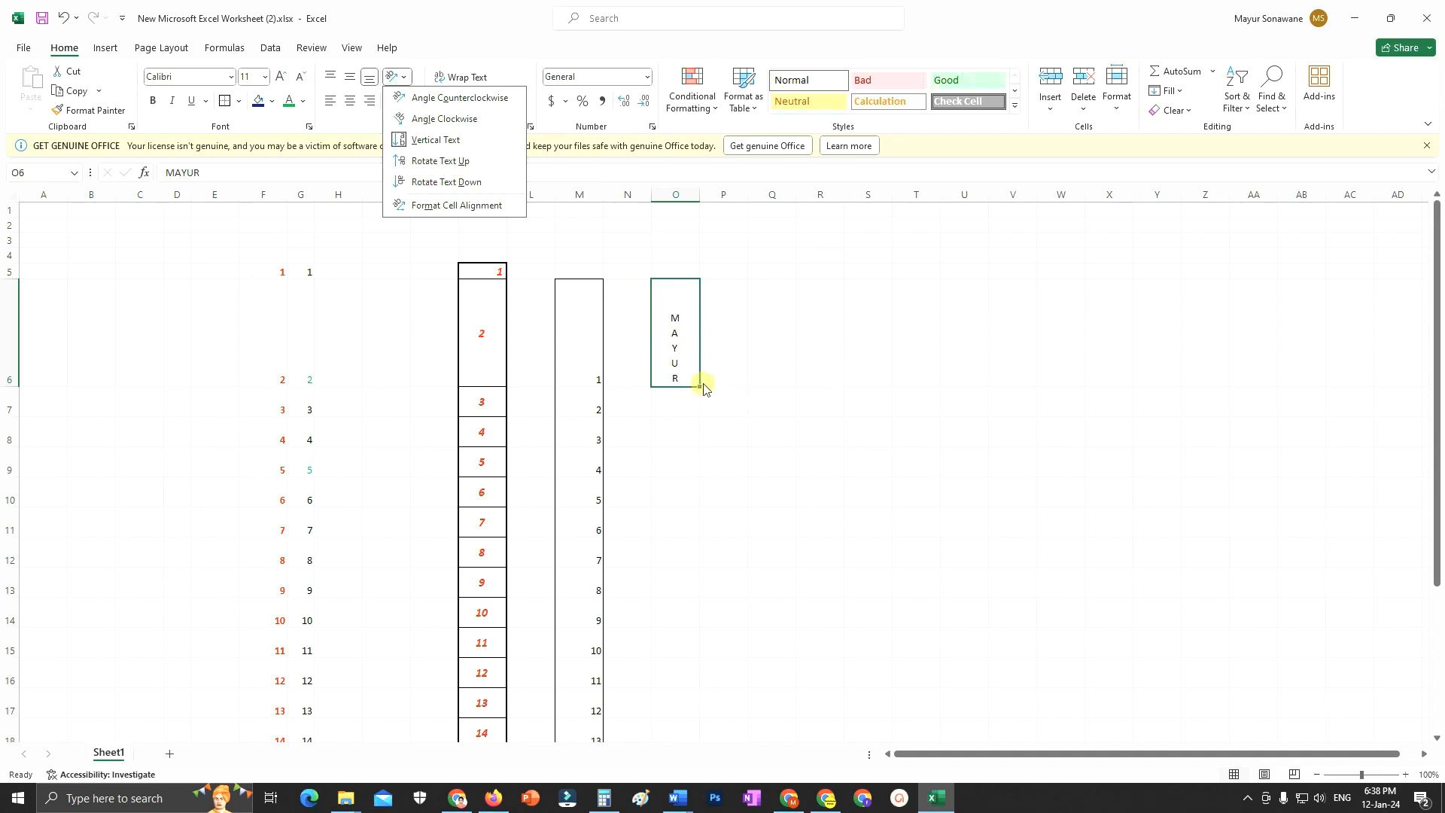
{"action": "left_click", "coordinate": [687, 195]}
{"action": "left_click_drag", "start_coordinate": [701, 190], "coordinate": [754, 194]}
{"action": "left_click", "coordinate": [734, 320]}
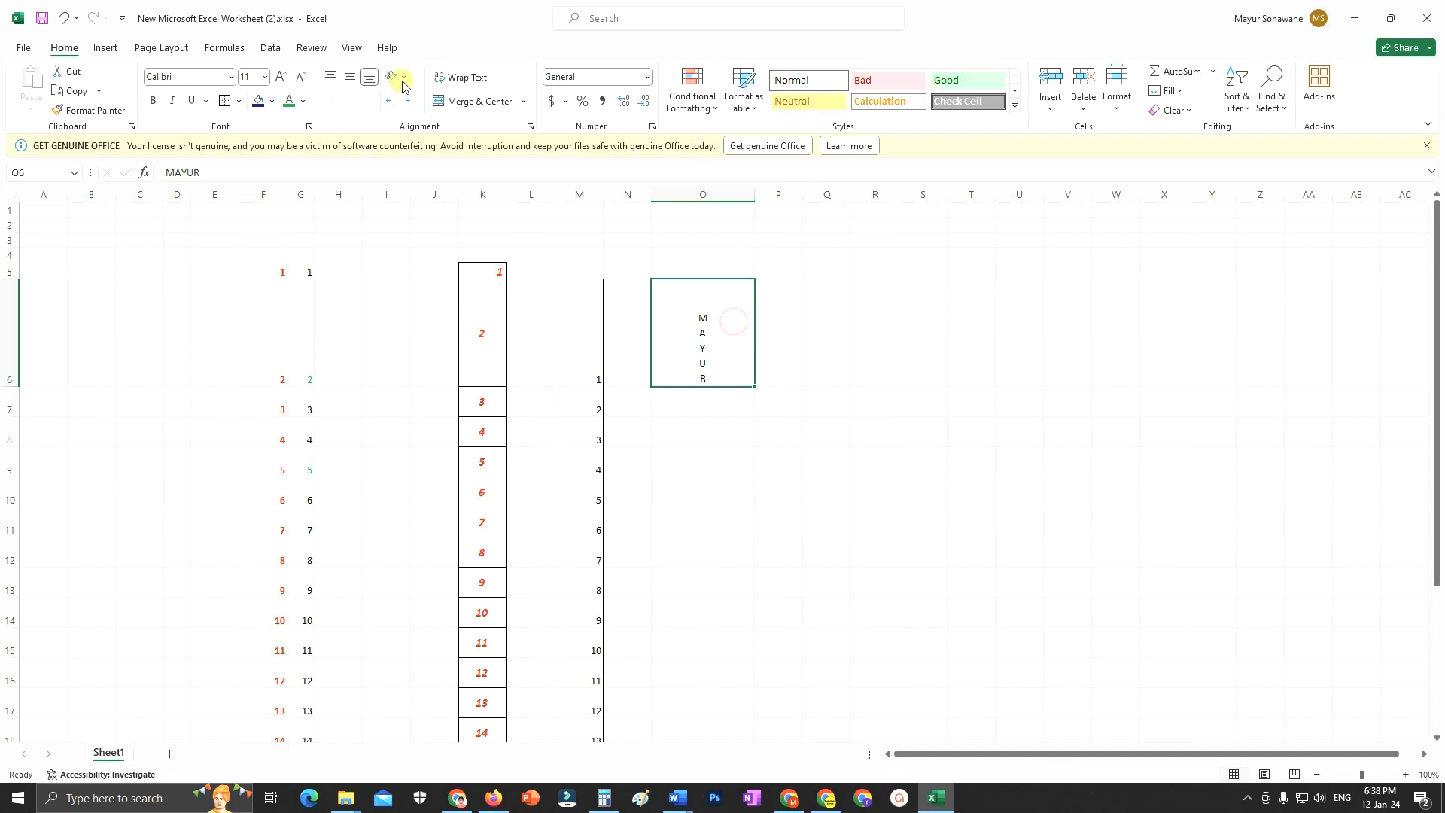
Step: Try the Angle Counterclockwise orientation on the name in O6, ending with Angle Clockwise
{"action": "left_click", "coordinate": [403, 85]}
{"action": "left_click", "coordinate": [405, 101]}
{"action": "left_click", "coordinate": [404, 78]}
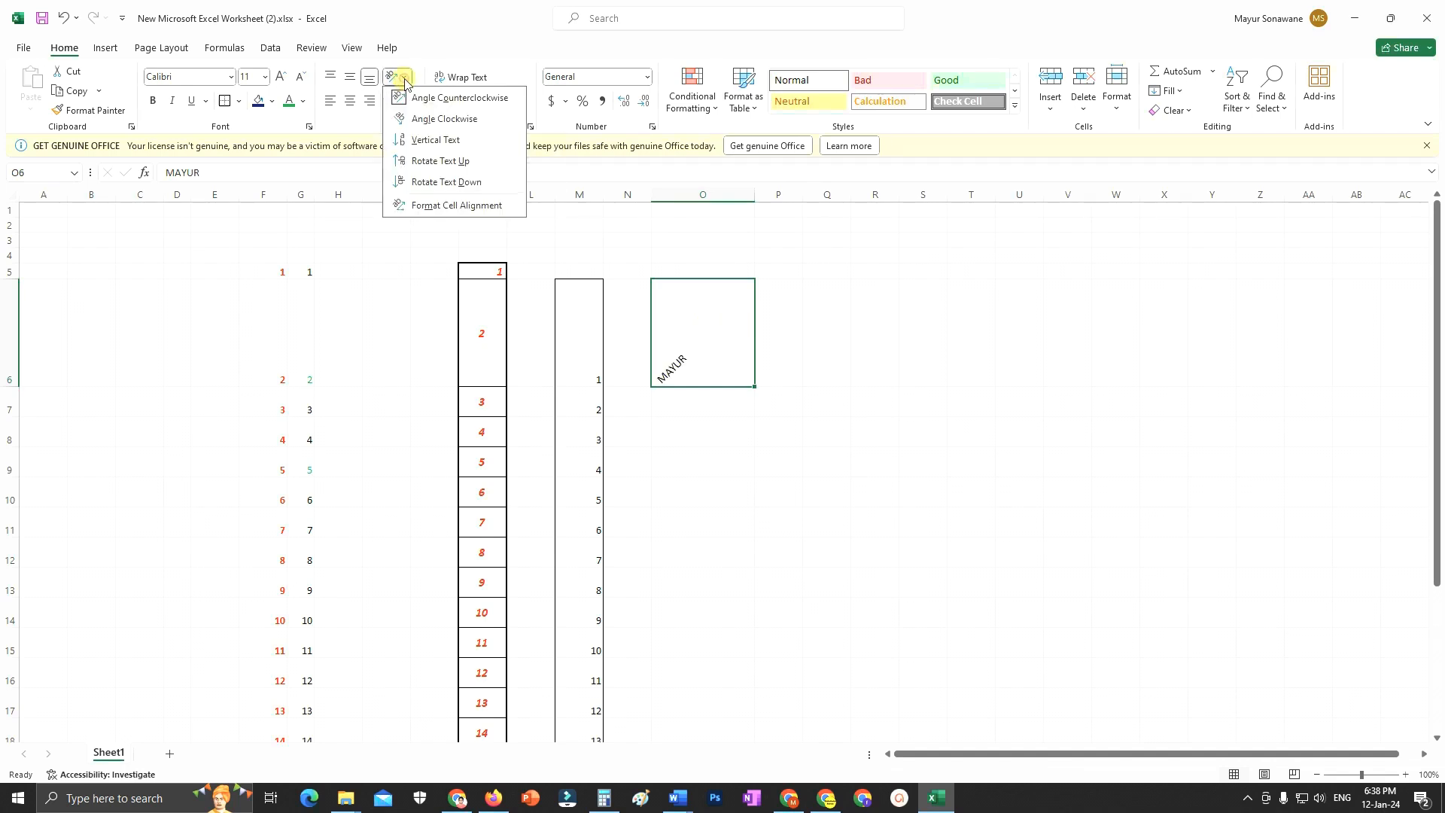
{"action": "left_click", "coordinate": [410, 118]}
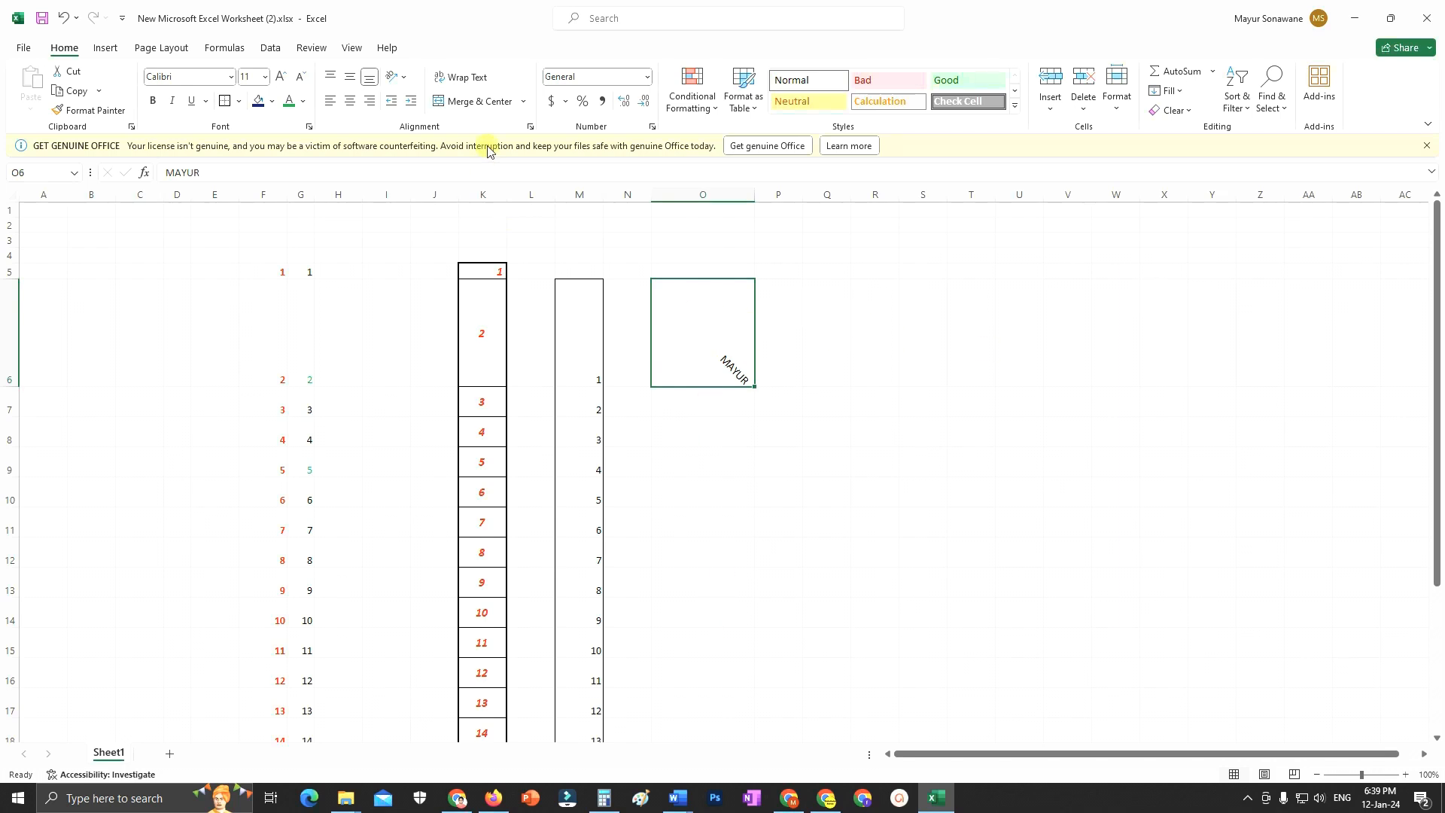
Step: Look over the available merge options without applying any, and widen column P to nearly twice its width
{"action": "left_click", "coordinate": [524, 103]}
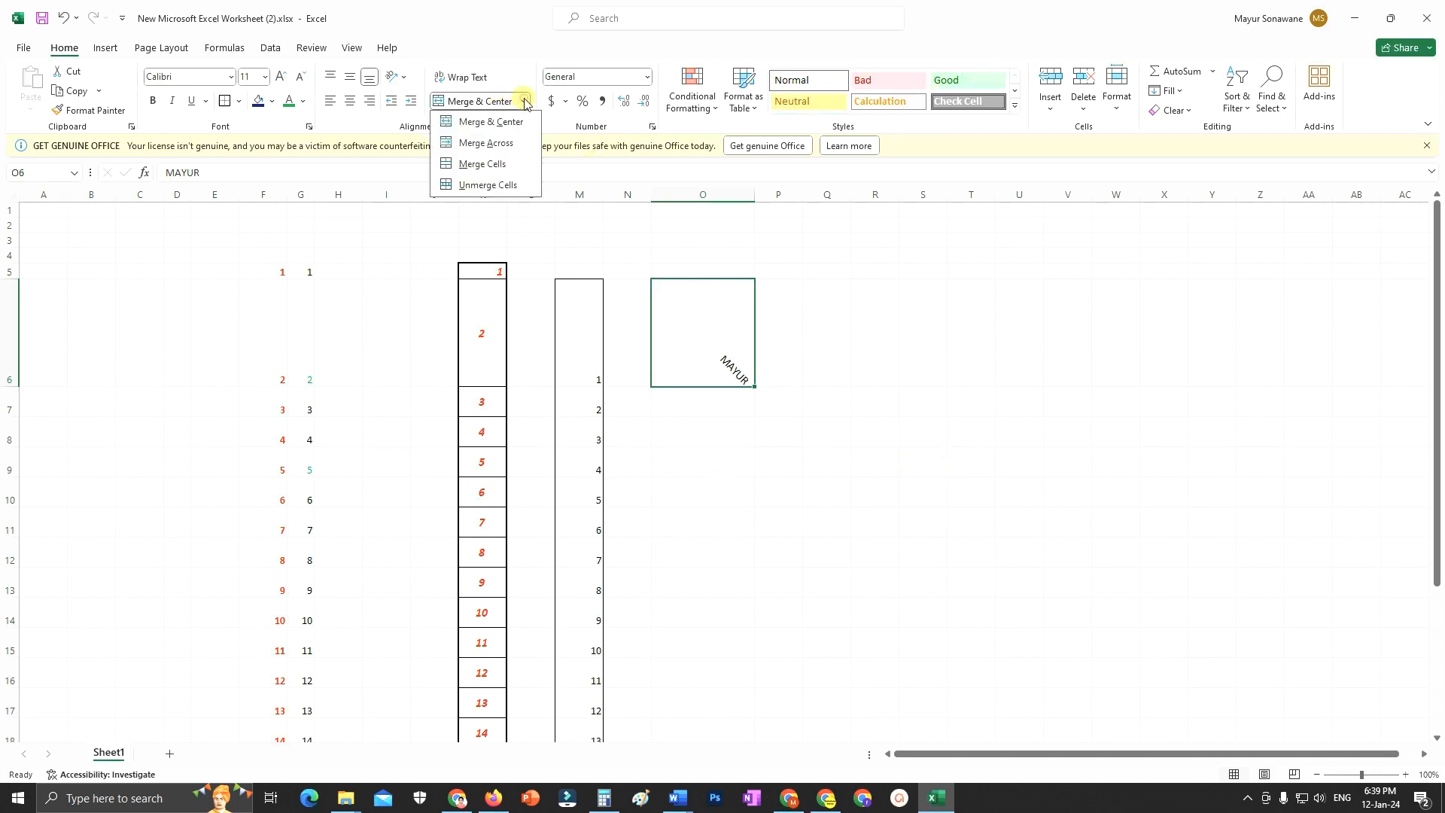
{"action": "left_click", "coordinate": [773, 441]}
{"action": "left_click", "coordinate": [773, 441]}
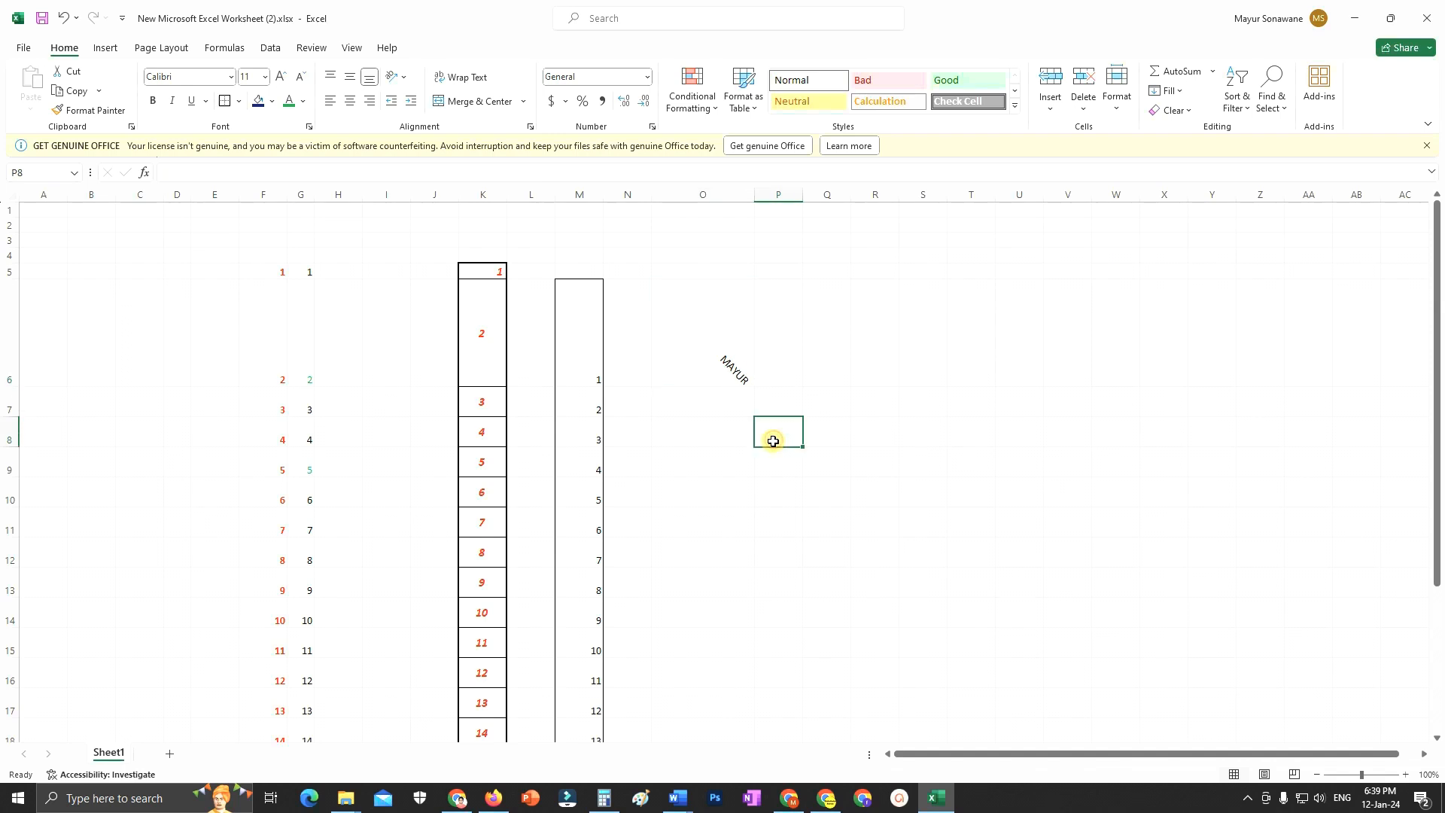
{"action": "left_click_drag", "start_coordinate": [802, 195], "coordinate": [839, 195]}
{"action": "left_click", "coordinate": [713, 442]}
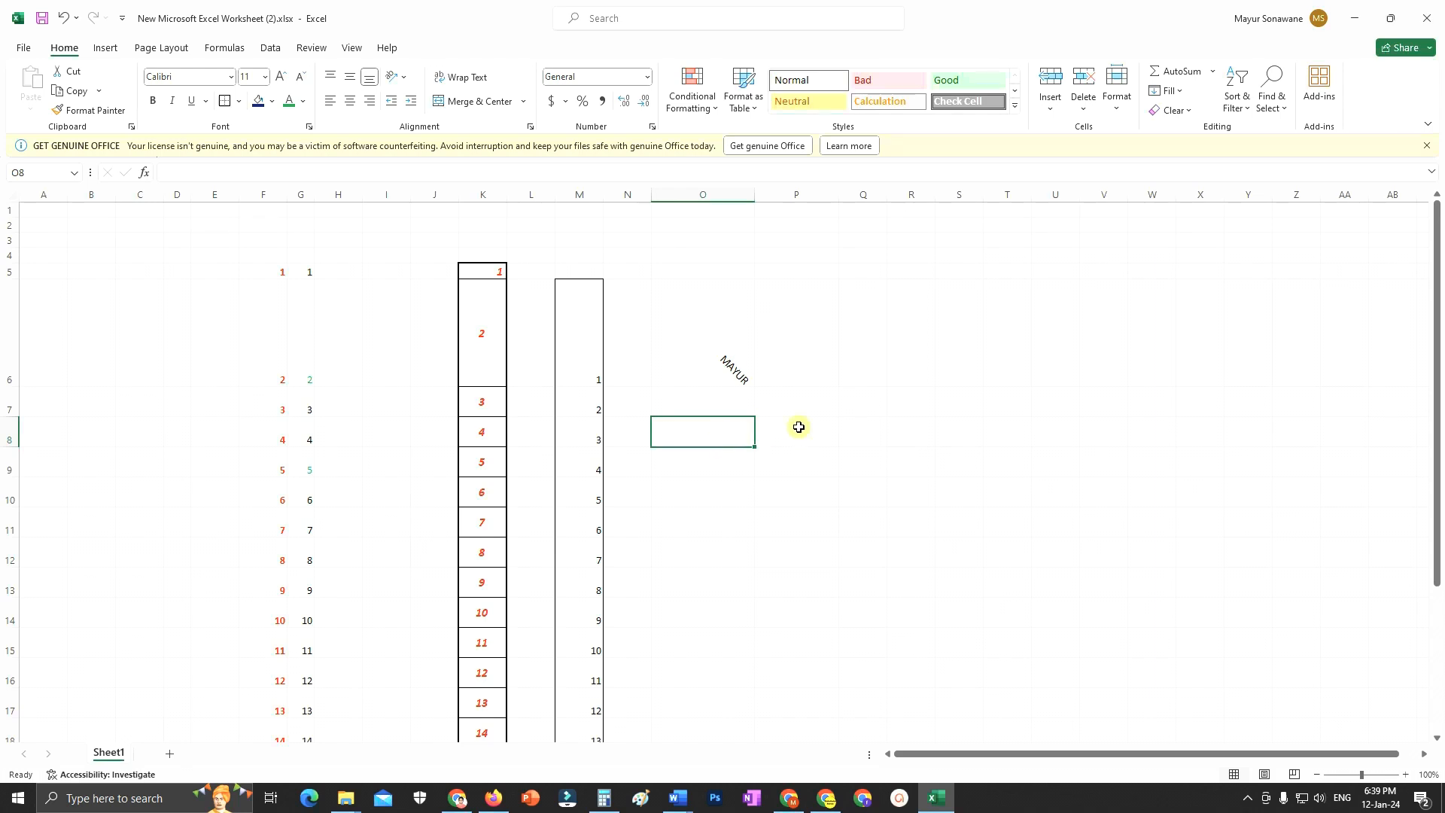
Step: Enter a in cell O9 and b in cell P9
{"action": "left_click", "coordinate": [736, 468]}
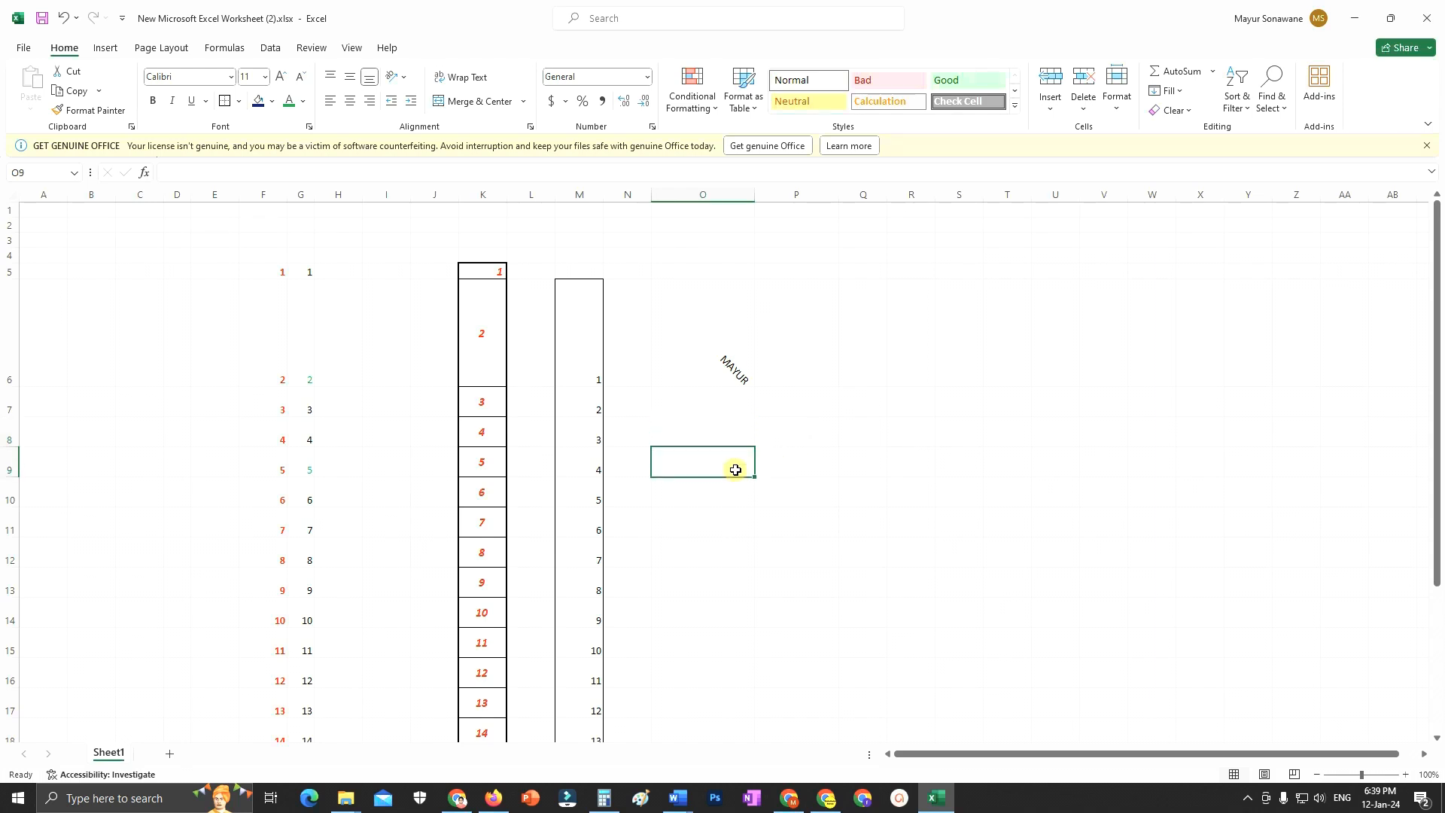
{"action": "type", "text": "a"}
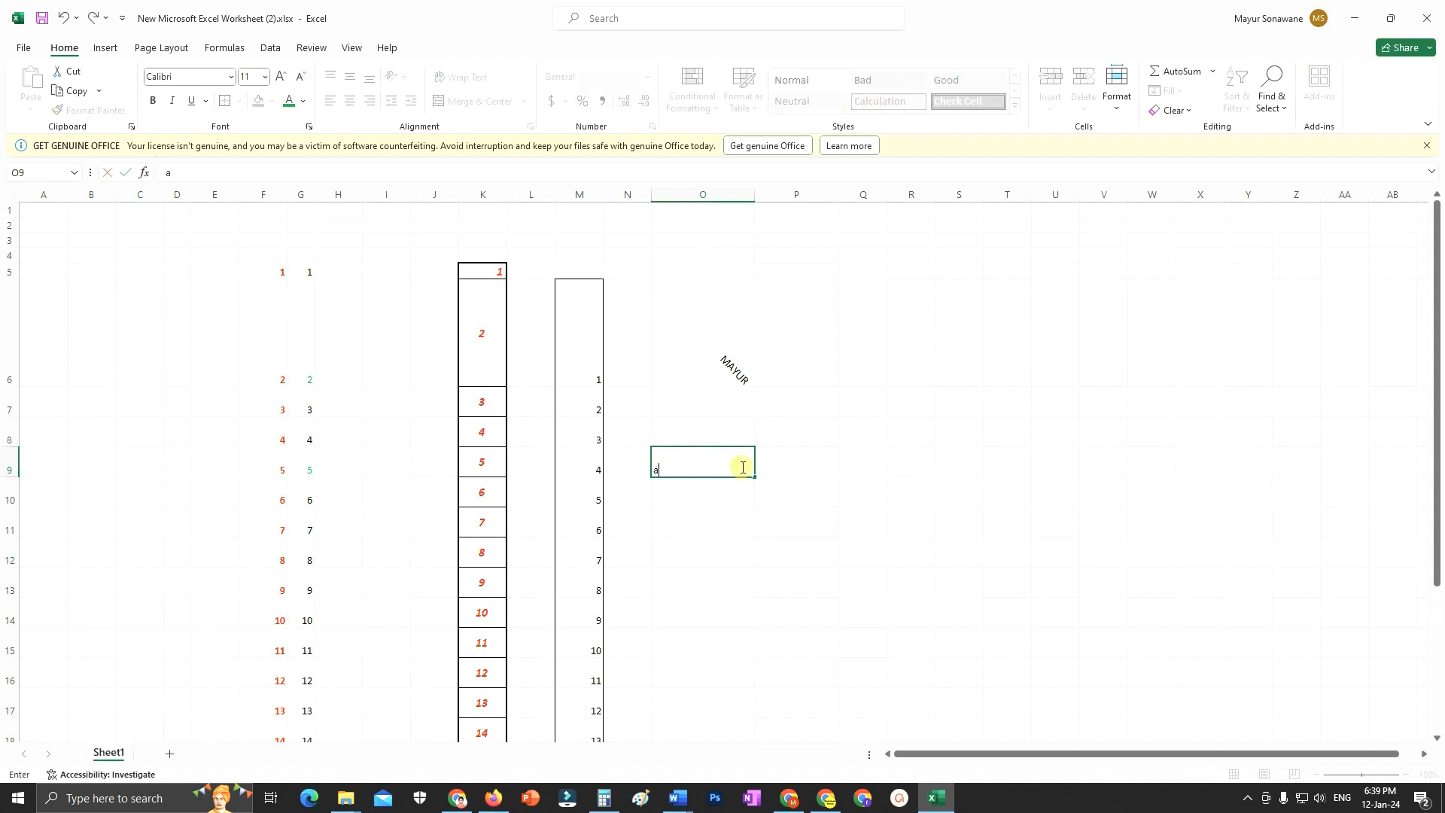
{"action": "left_click", "coordinate": [777, 468]}
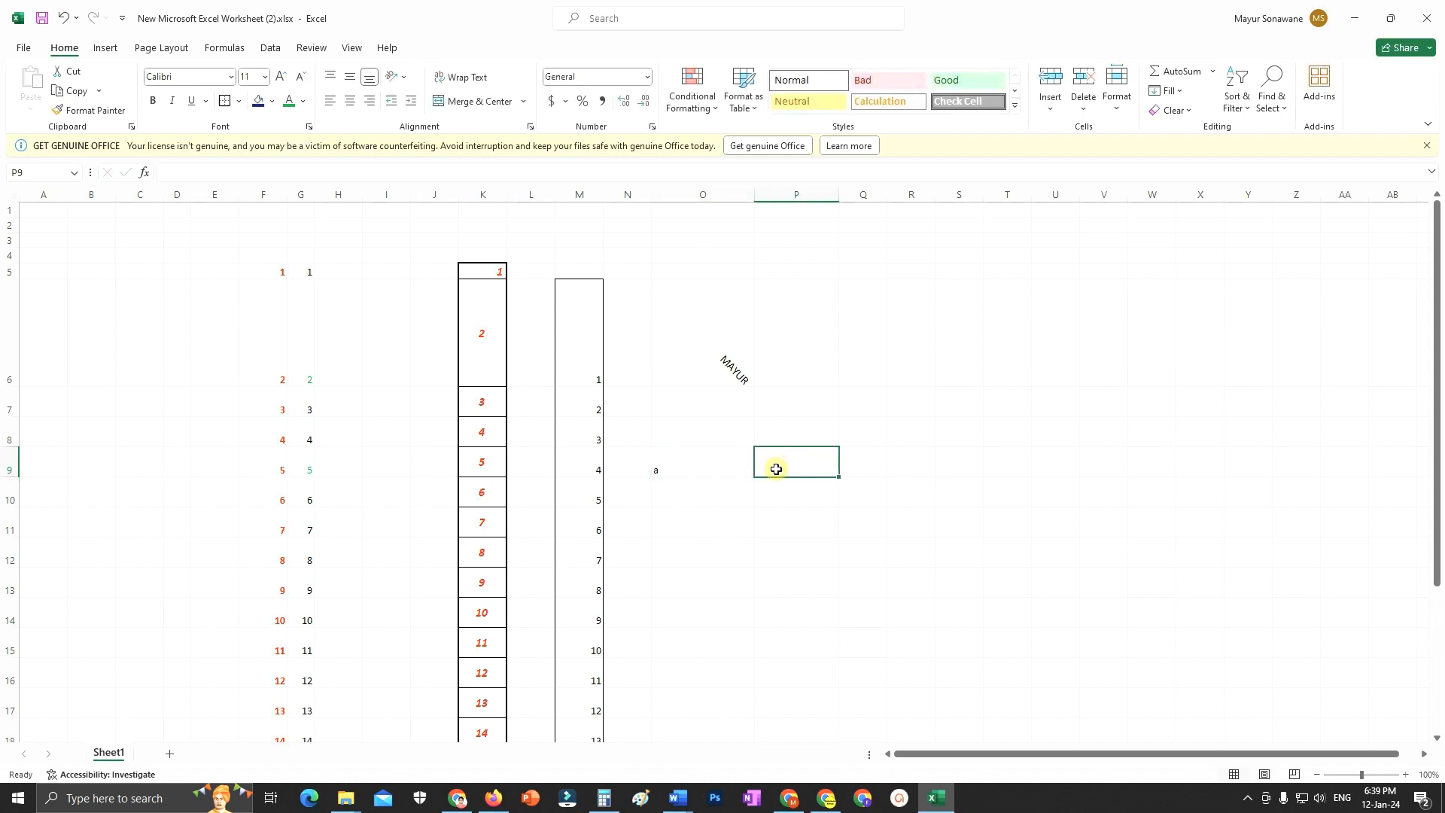
{"action": "type", "text": "b"}
{"action": "key", "text": "Return"}
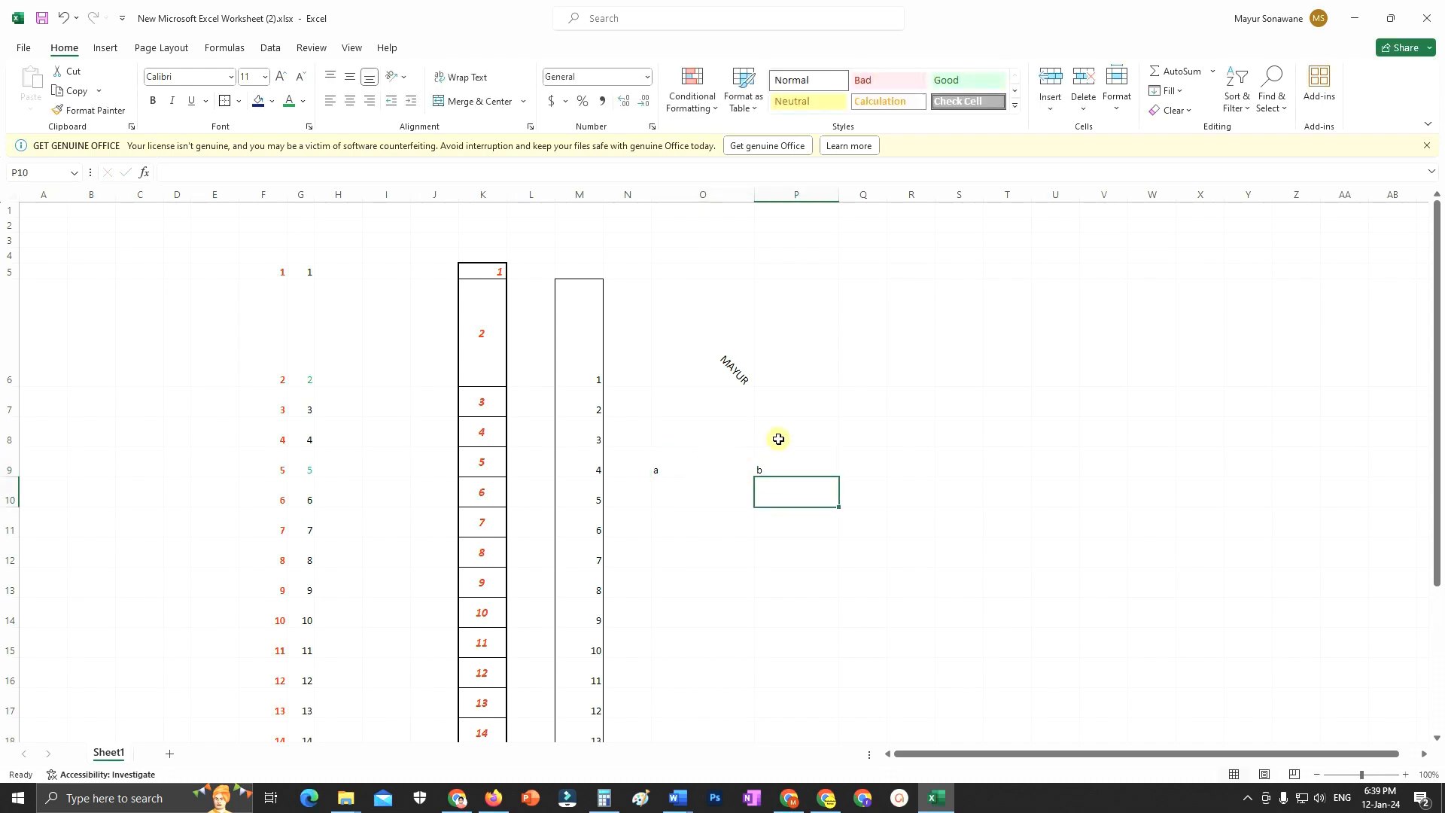
Step: Merge and center cells O8:P8 above the two entries and enter ab in the merged cell
{"action": "left_click_drag", "start_coordinate": [798, 433], "coordinate": [733, 442]}
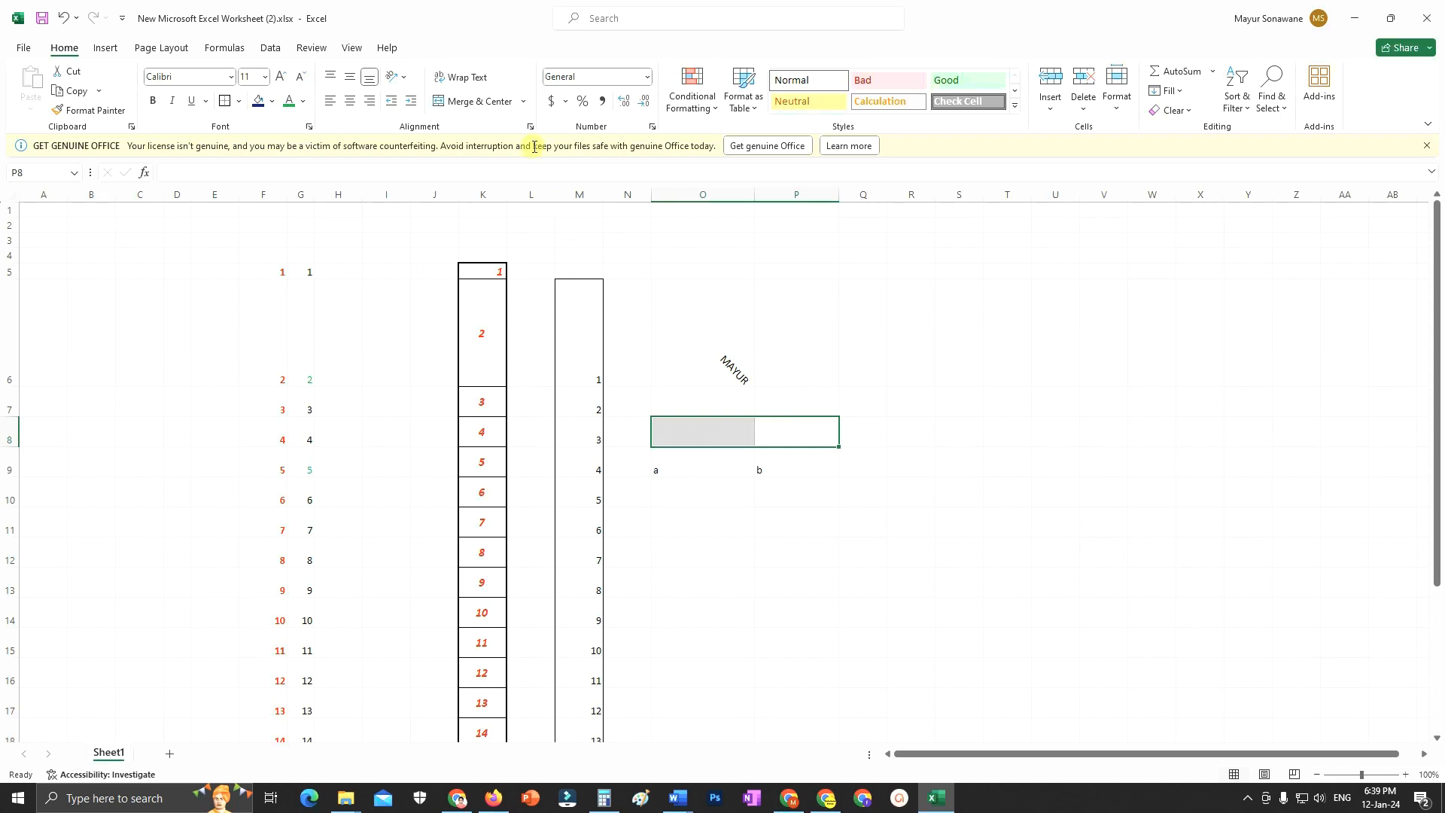
{"action": "left_click", "coordinate": [475, 102]}
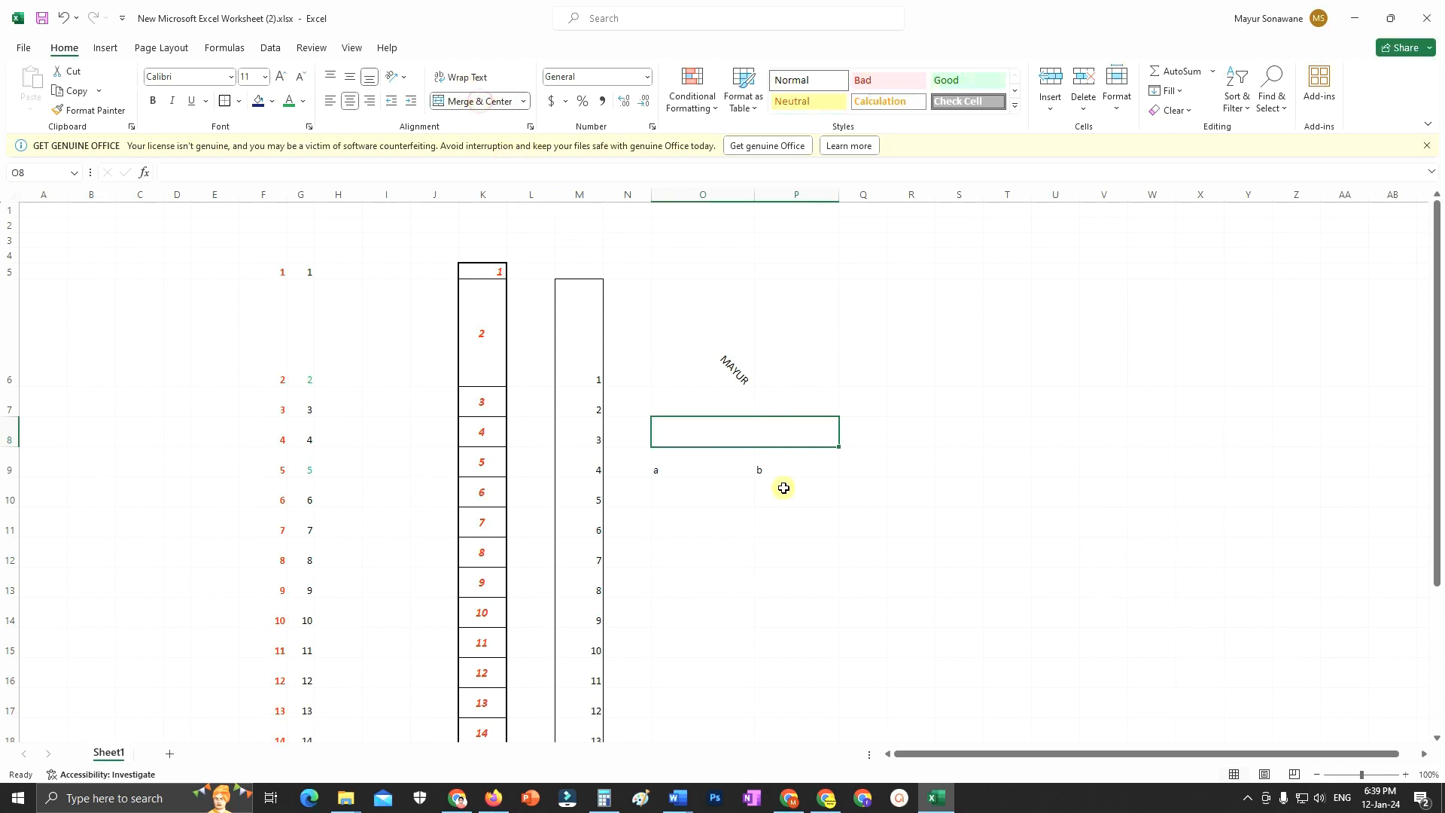
{"action": "type", "text": "ab"}
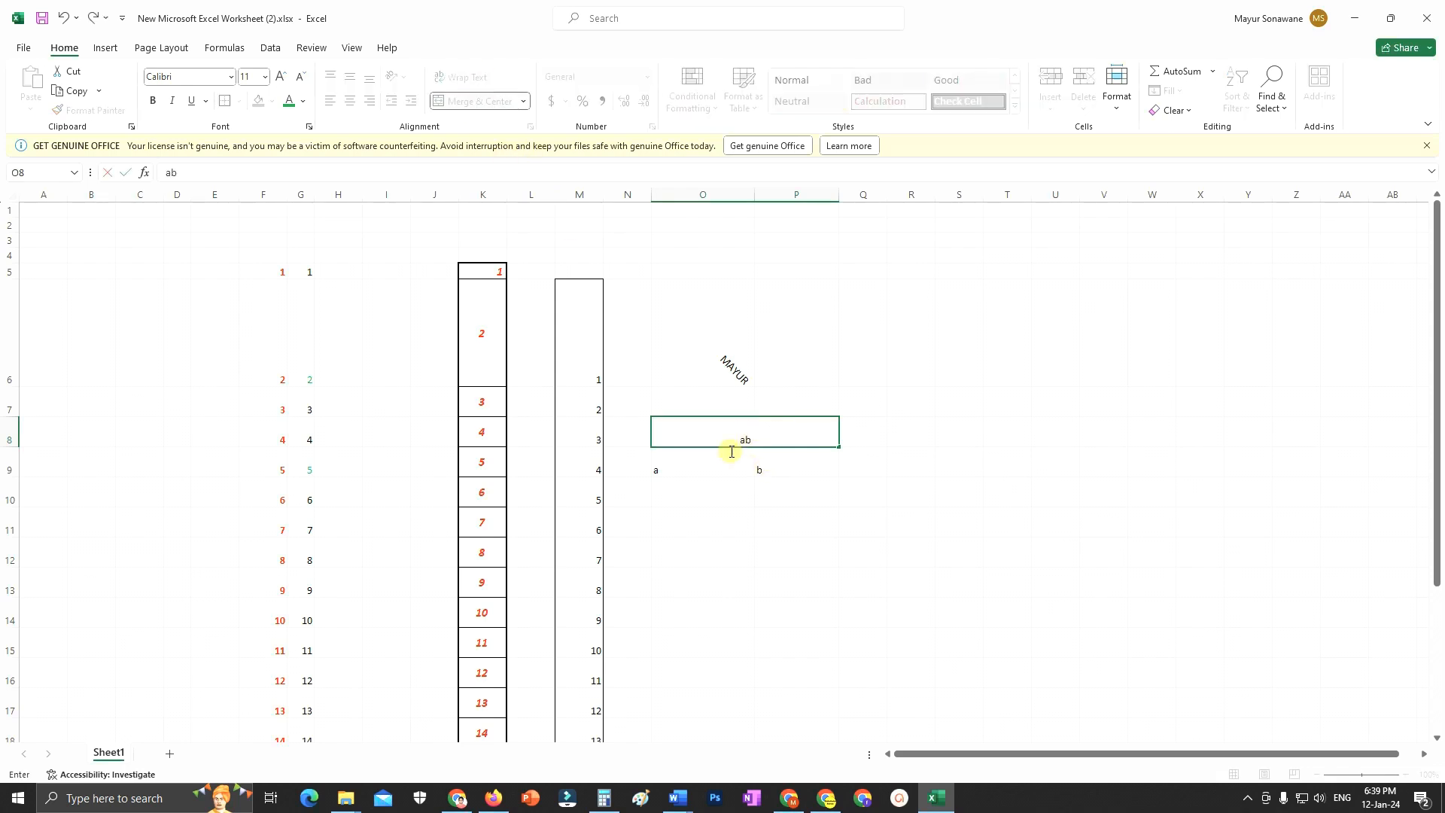
{"action": "key", "text": "Return"}
{"action": "left_click", "coordinate": [747, 435]}
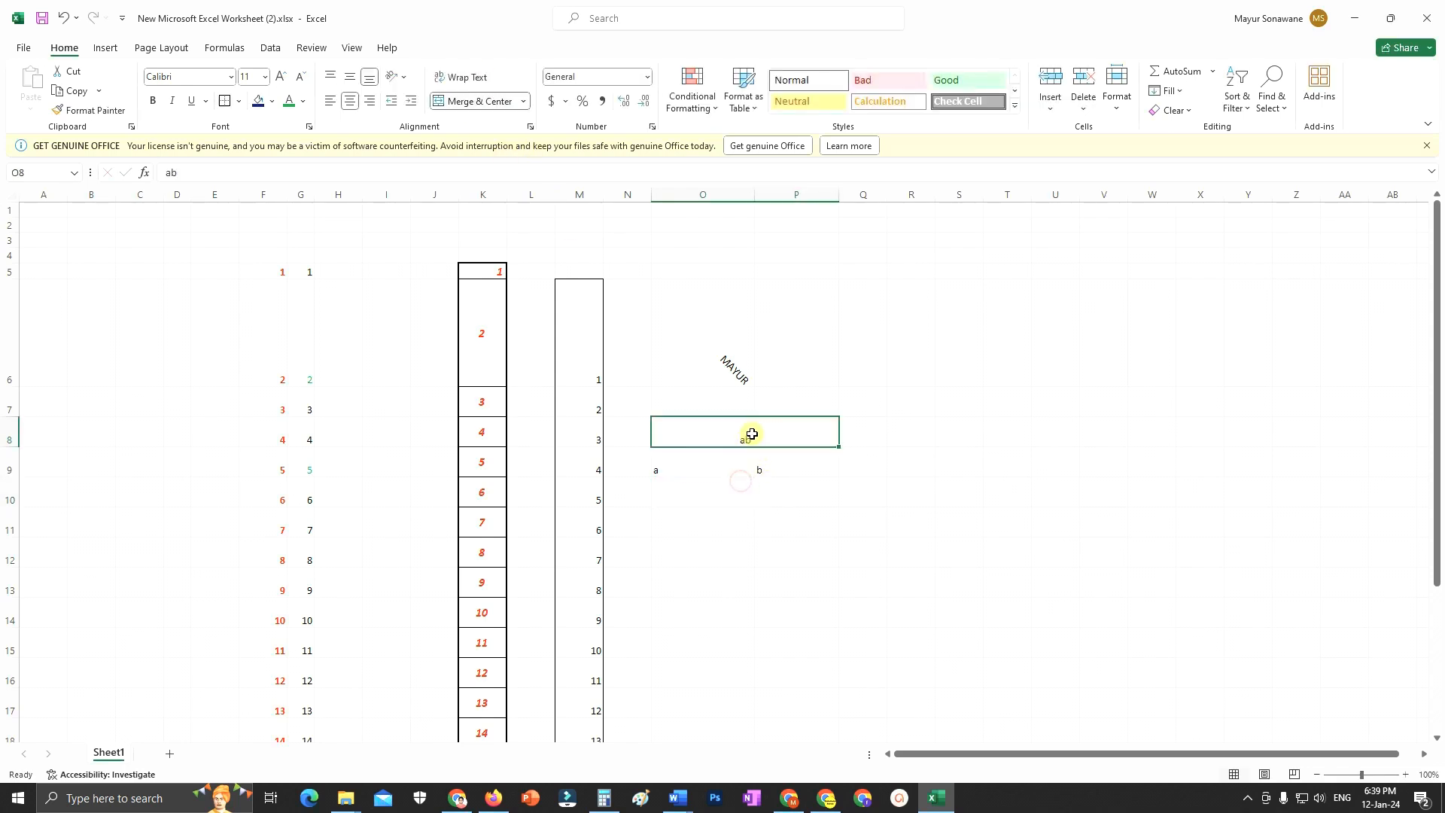
Step: Apply All Borders to the range O8:P9
{"action": "left_click", "coordinate": [238, 100]}
{"action": "left_click", "coordinate": [821, 531]}
{"action": "left_click_drag", "start_coordinate": [704, 425], "coordinate": [760, 459]}
{"action": "left_click", "coordinate": [238, 101]}
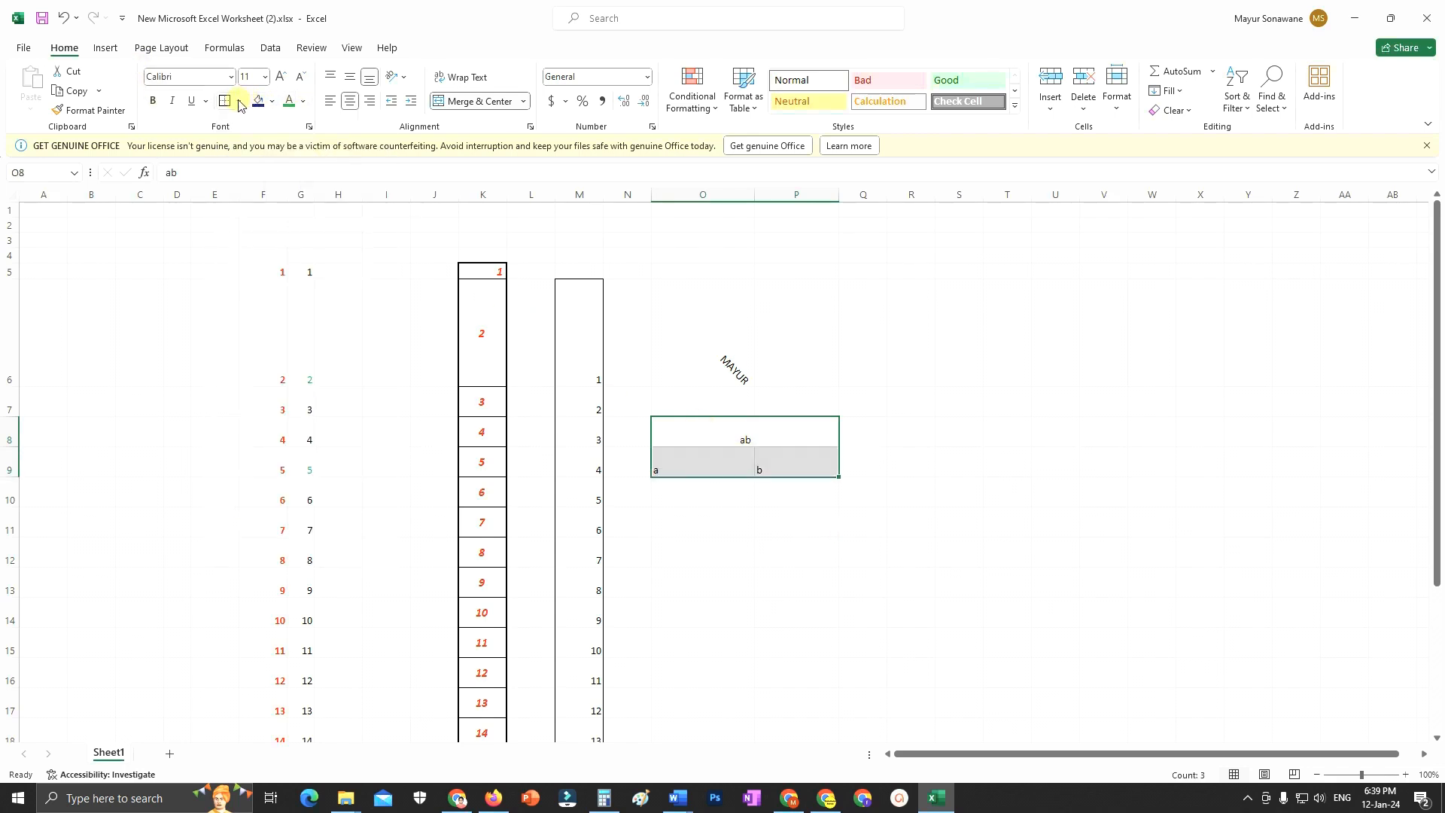
{"action": "left_click", "coordinate": [253, 249]}
{"action": "left_click", "coordinate": [759, 553]}
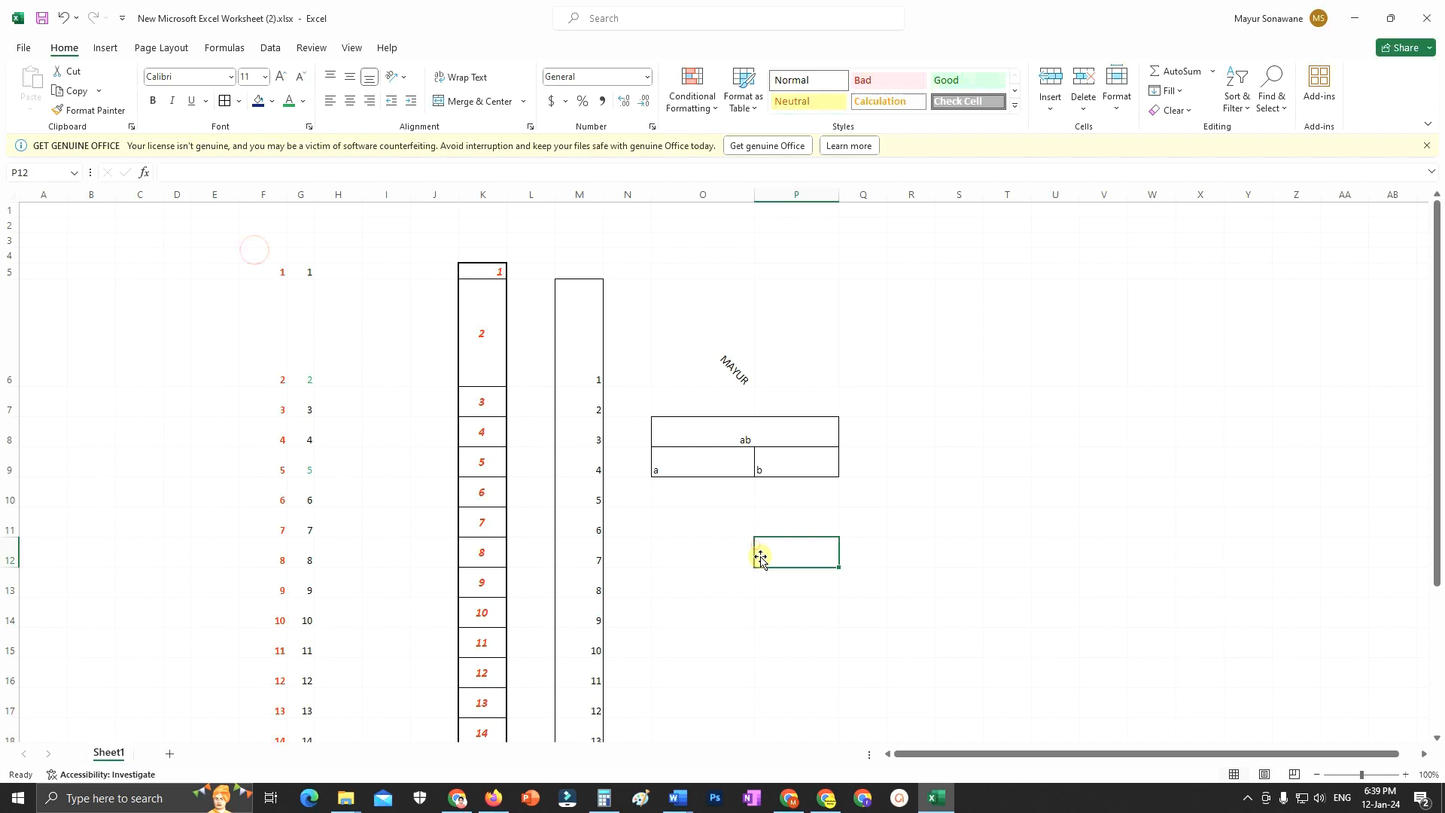
Step: Select the merged ab heading and the cells beneath a and b to examine which columns the heading spans
{"action": "left_click", "coordinate": [706, 432]}
{"action": "left_click", "coordinate": [770, 543]}
{"action": "left_click", "coordinate": [764, 429]}
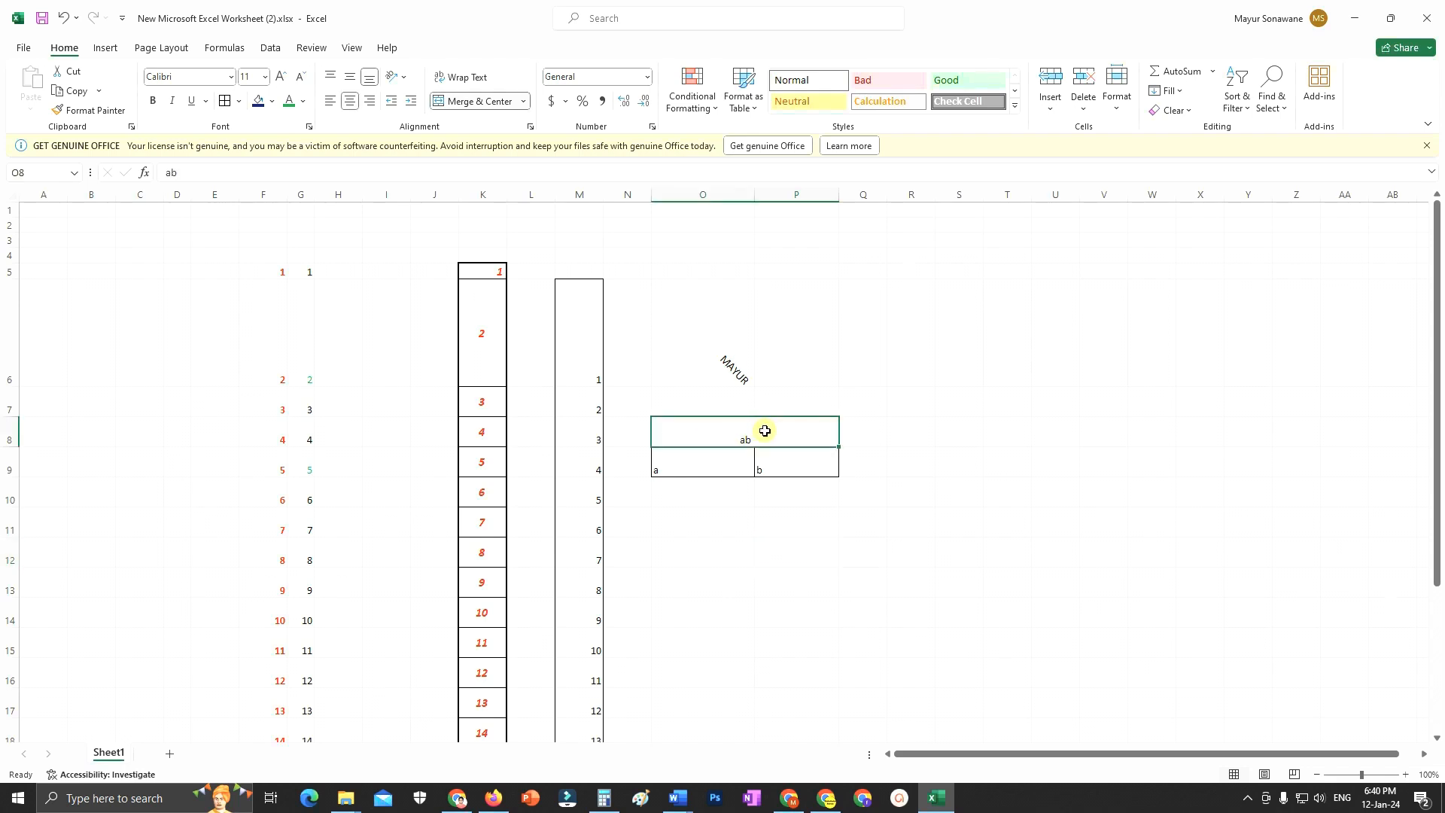
{"action": "left_click", "coordinate": [700, 459]}
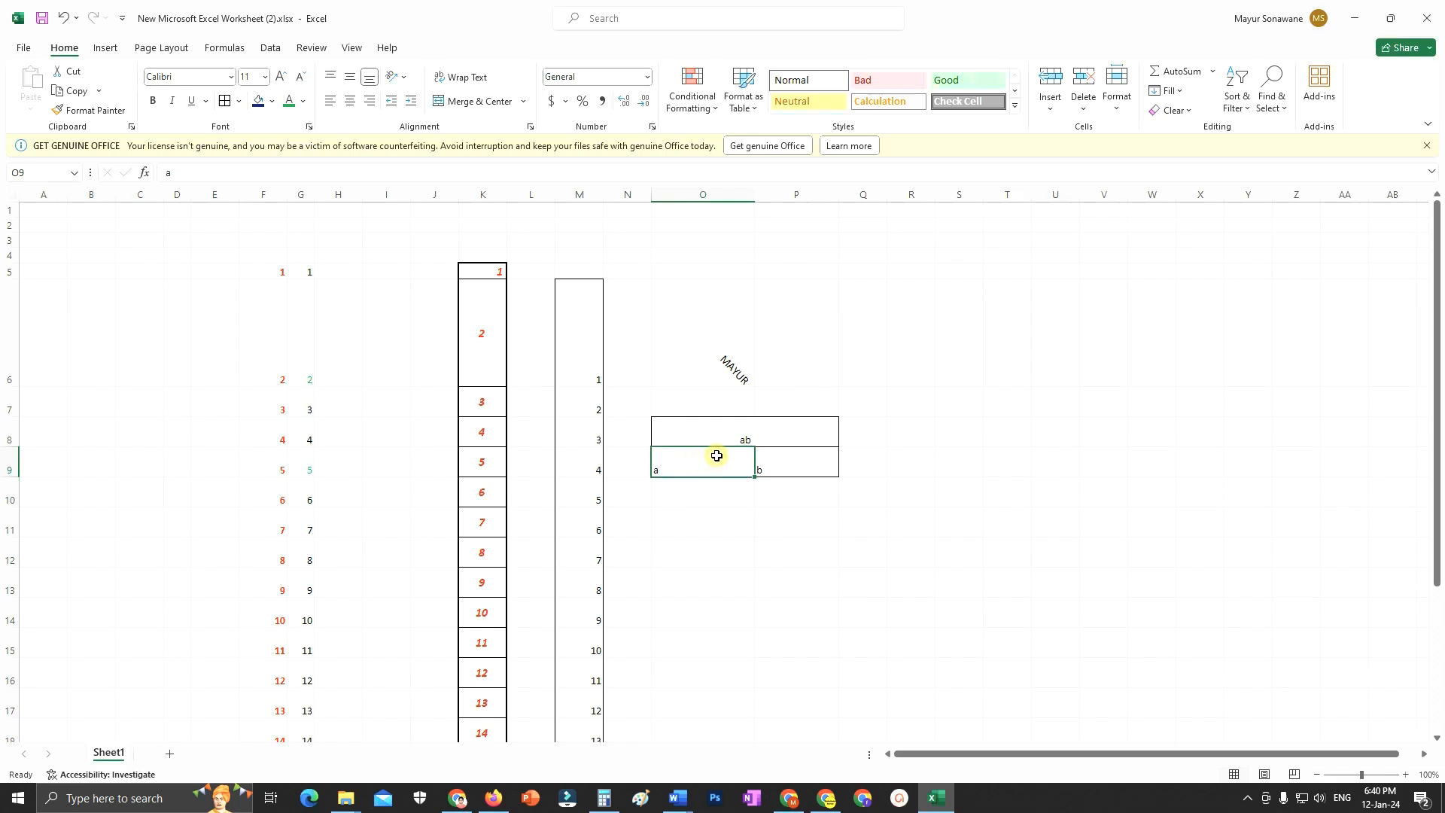
{"action": "left_click", "coordinate": [831, 445]}
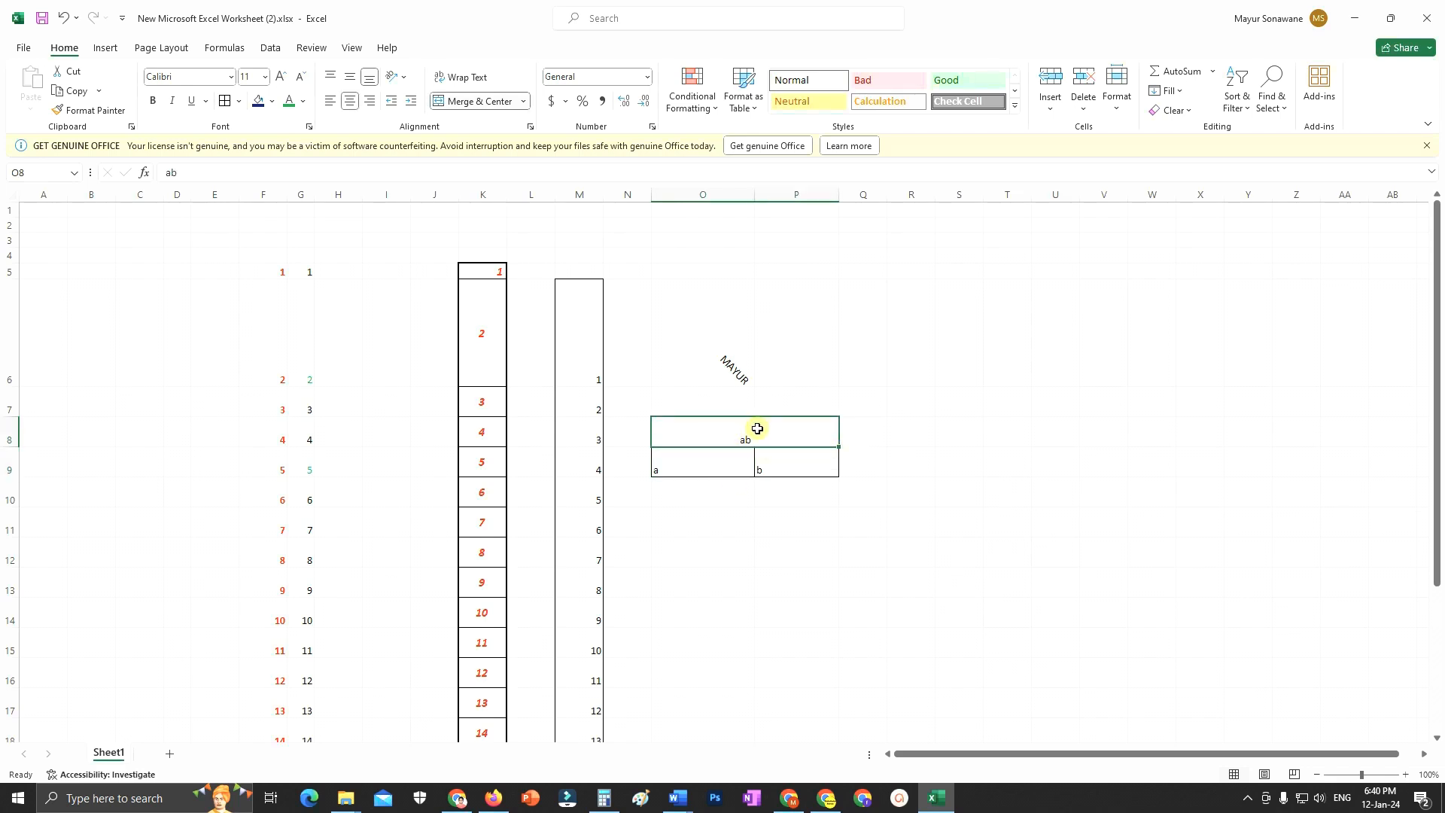
{"action": "left_click_drag", "start_coordinate": [688, 463], "coordinate": [703, 651]}
{"action": "left_click_drag", "start_coordinate": [794, 465], "coordinate": [783, 674]}
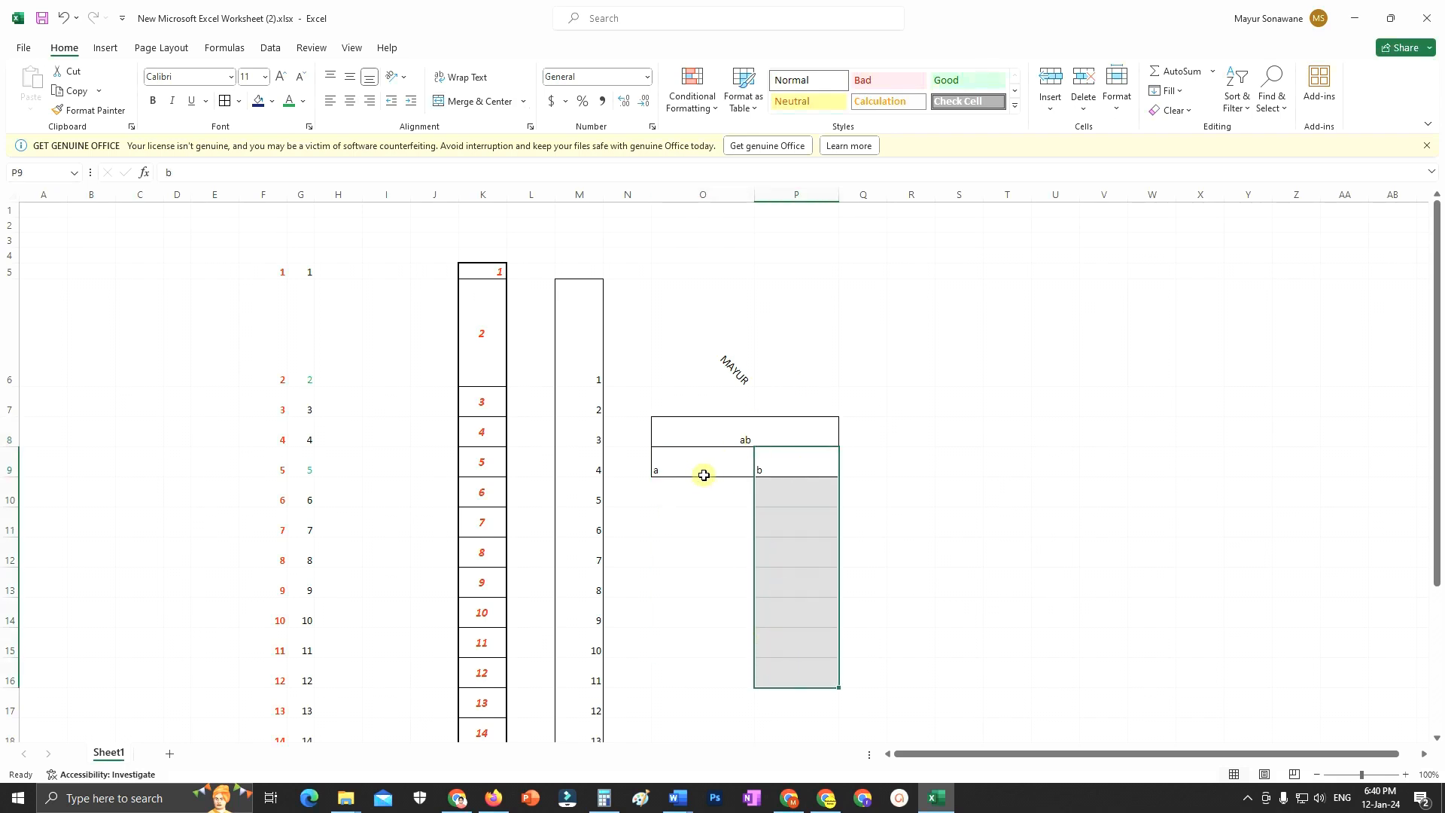
Step: Unmerge the ab heading back into the separate cells O8 and P8
{"action": "left_click", "coordinate": [720, 436]}
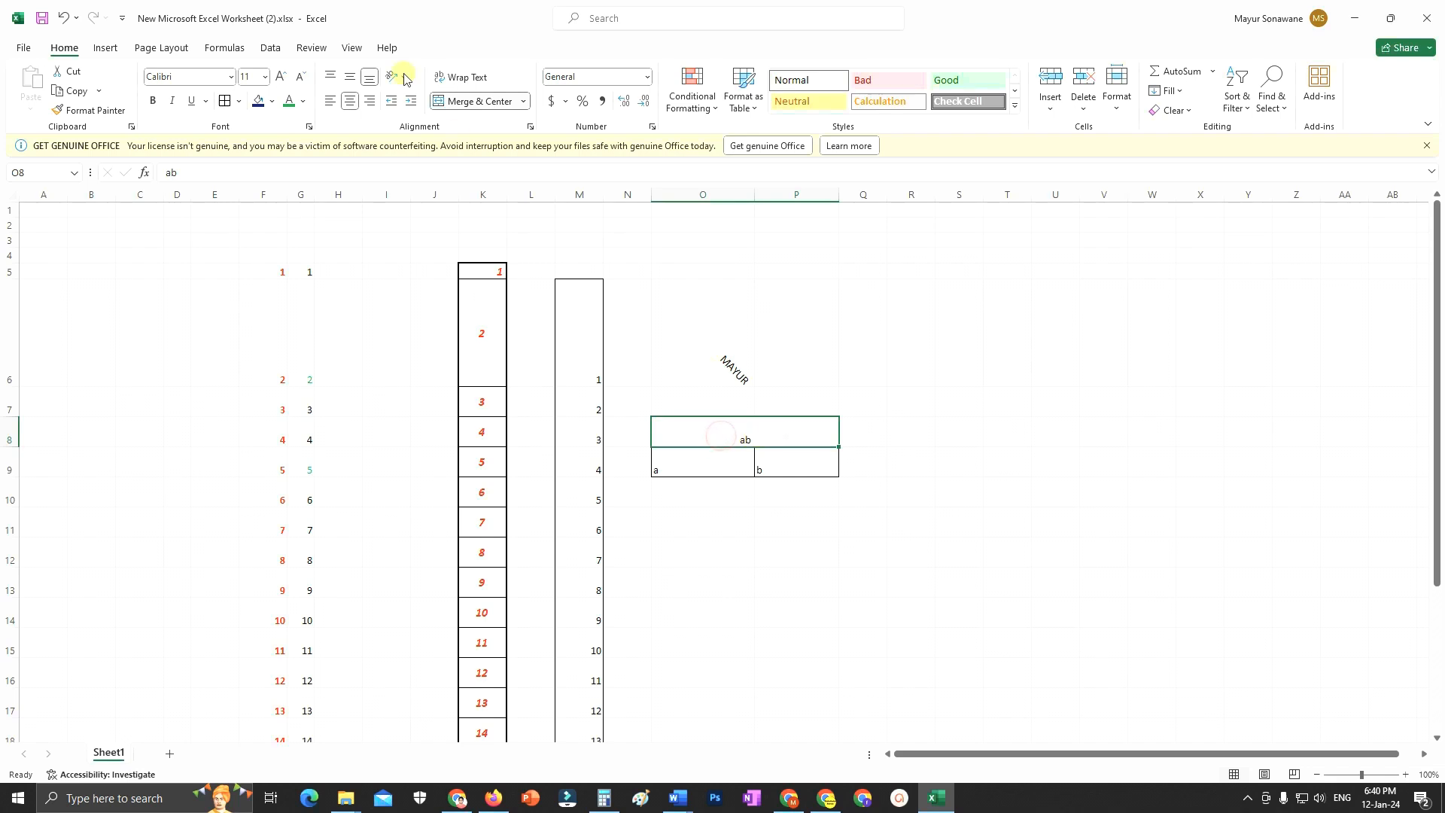
{"action": "left_click", "coordinate": [480, 106]}
{"action": "left_click", "coordinate": [759, 527]}
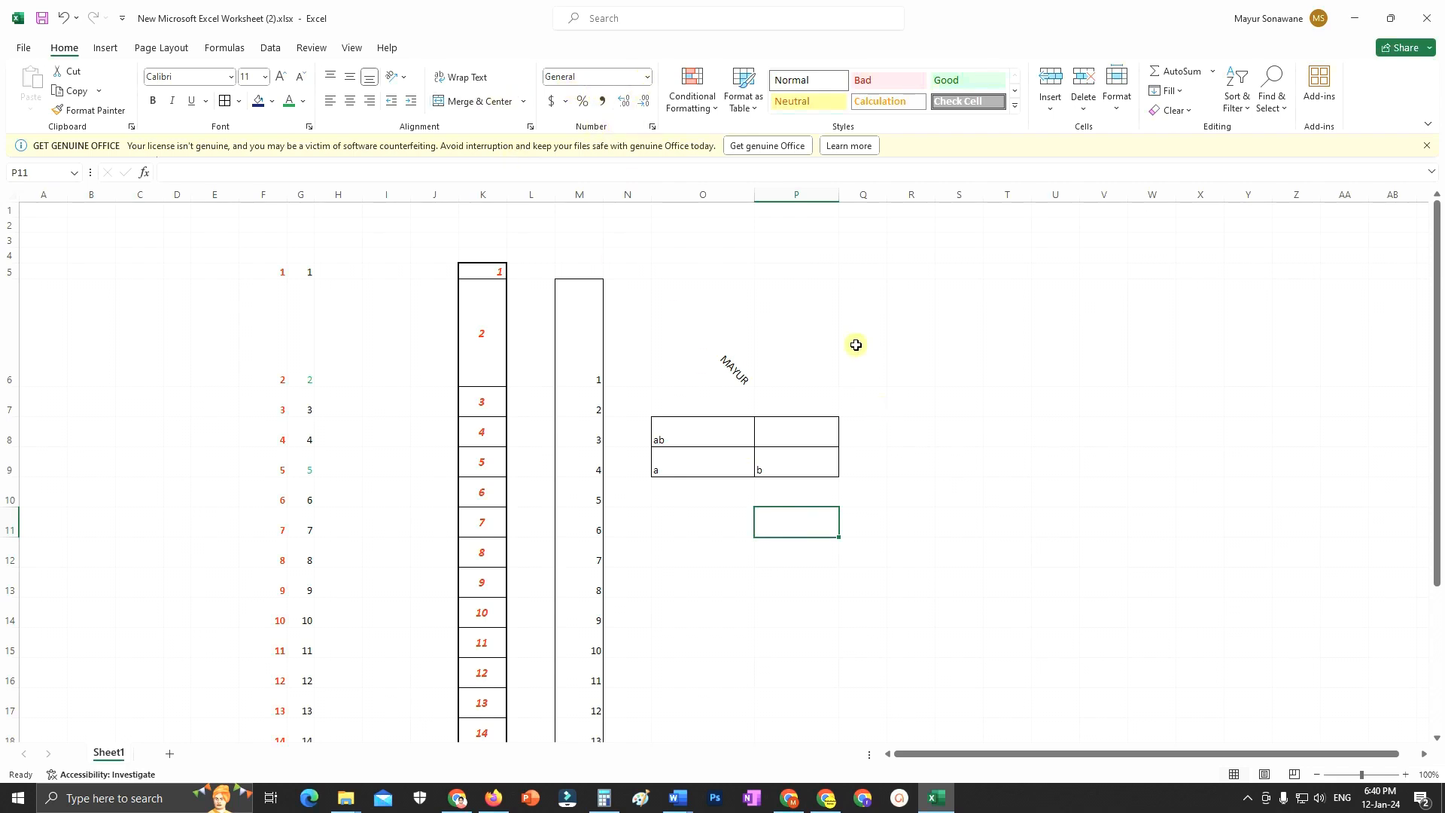
Step: Enter 10 in cell Q6 and center it horizontally and vertically
{"action": "left_click", "coordinate": [876, 330]}
{"action": "type", "text": "10"}
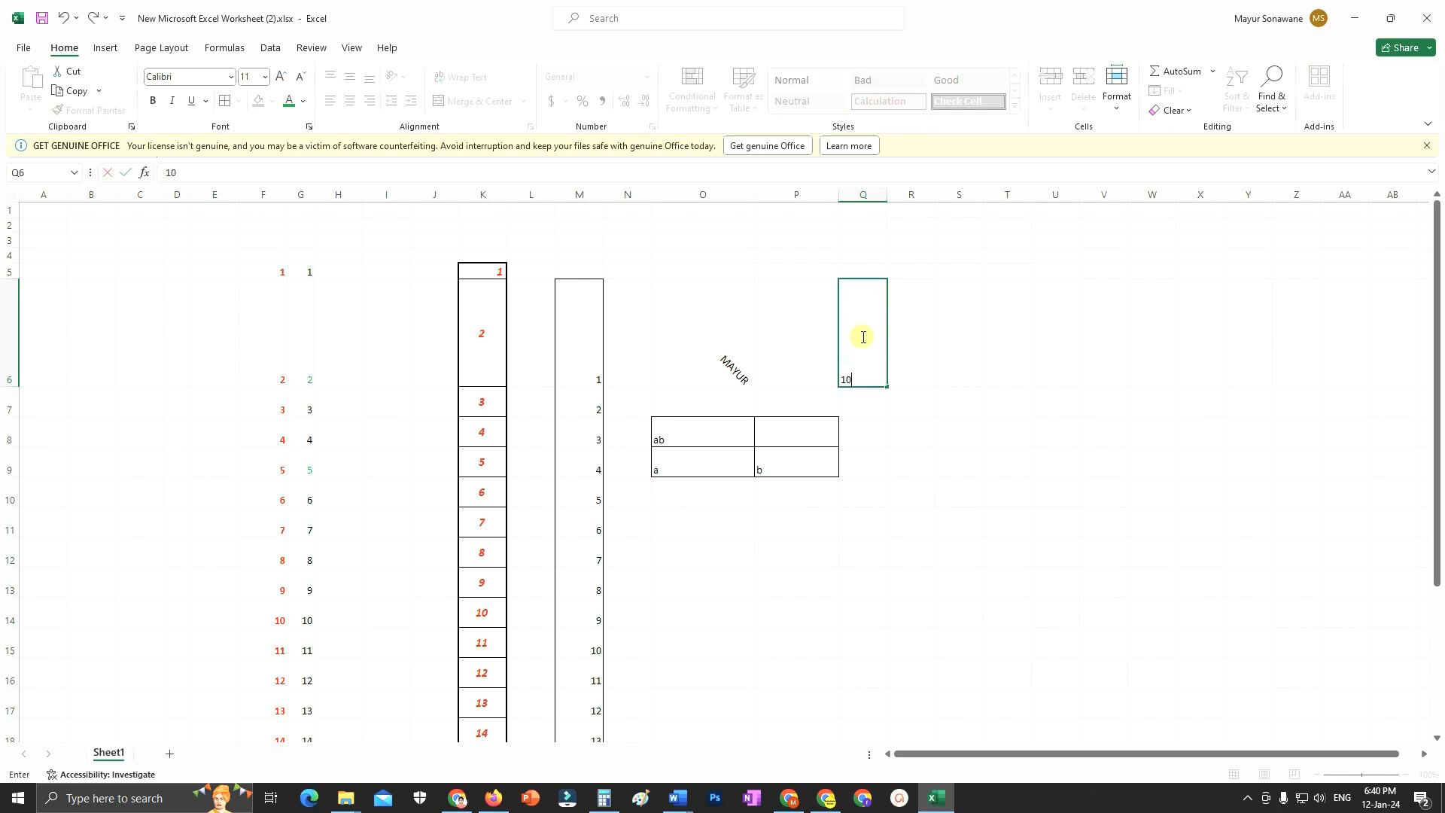
{"action": "left_click", "coordinate": [937, 341]}
{"action": "left_click", "coordinate": [848, 326]}
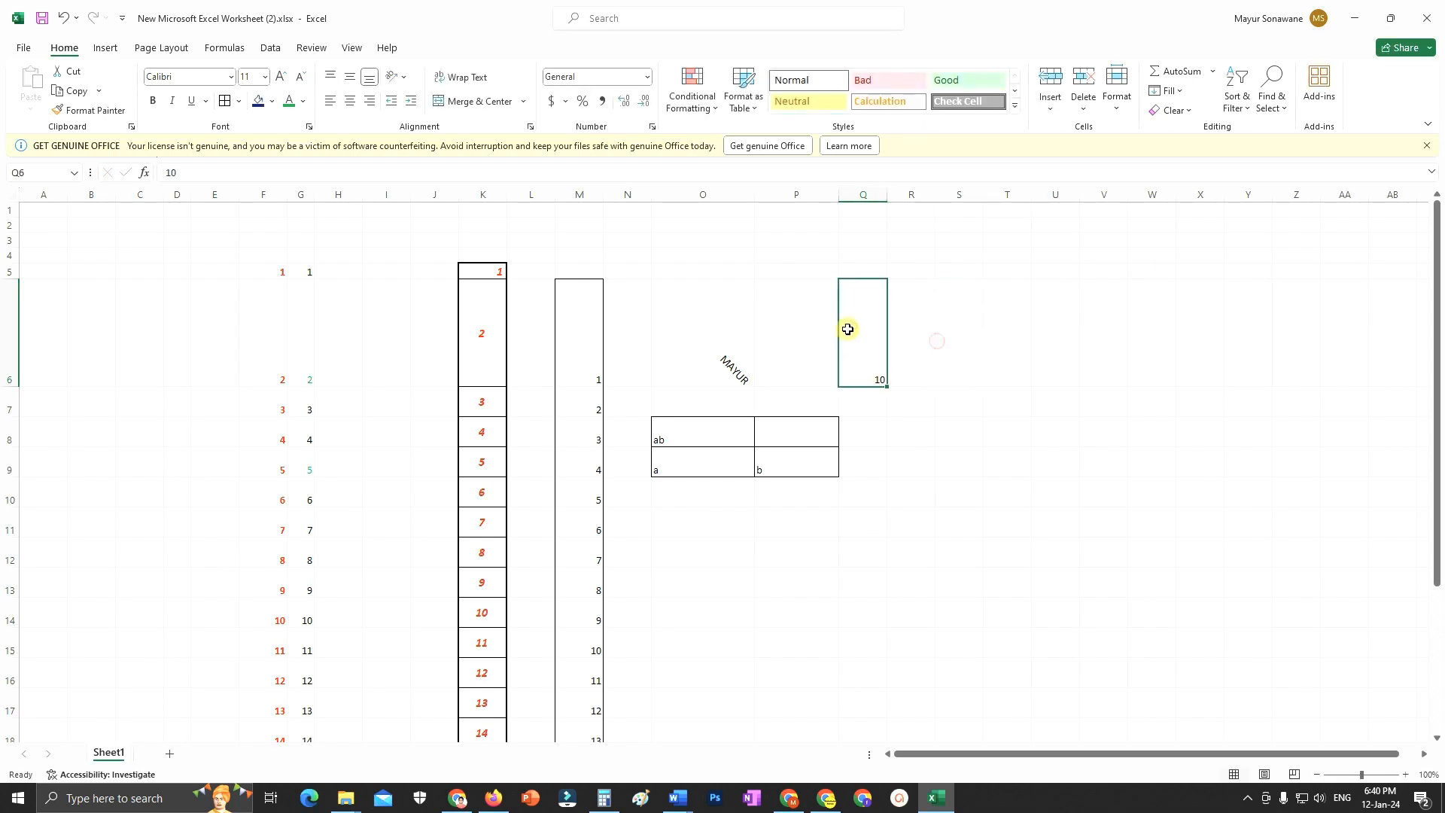
{"action": "left_click", "coordinate": [349, 100]}
{"action": "left_click", "coordinate": [349, 76]}
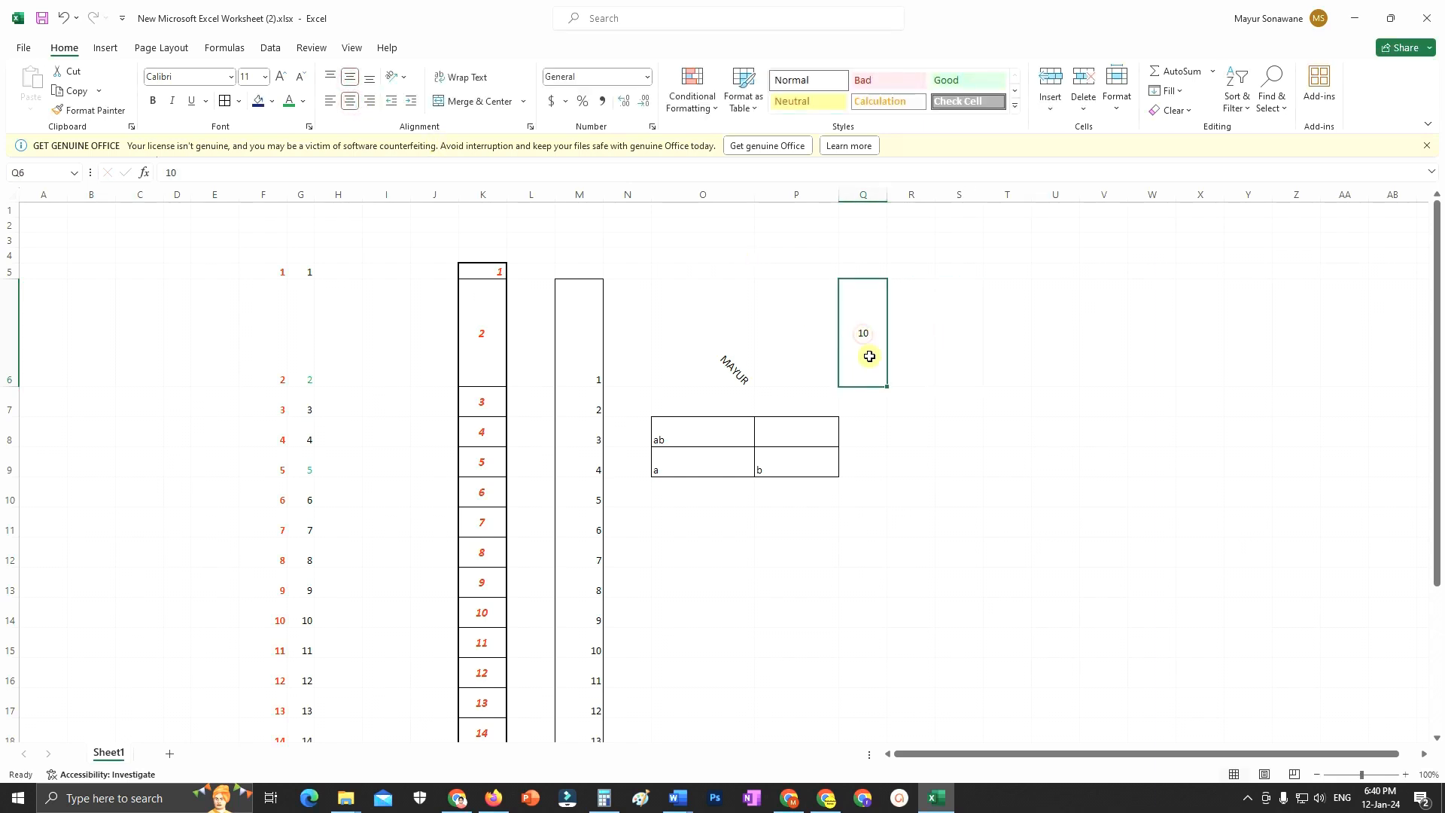
Step: Apply the Percent style to Q6 and set its value to 10%
{"action": "left_click", "coordinate": [581, 102]}
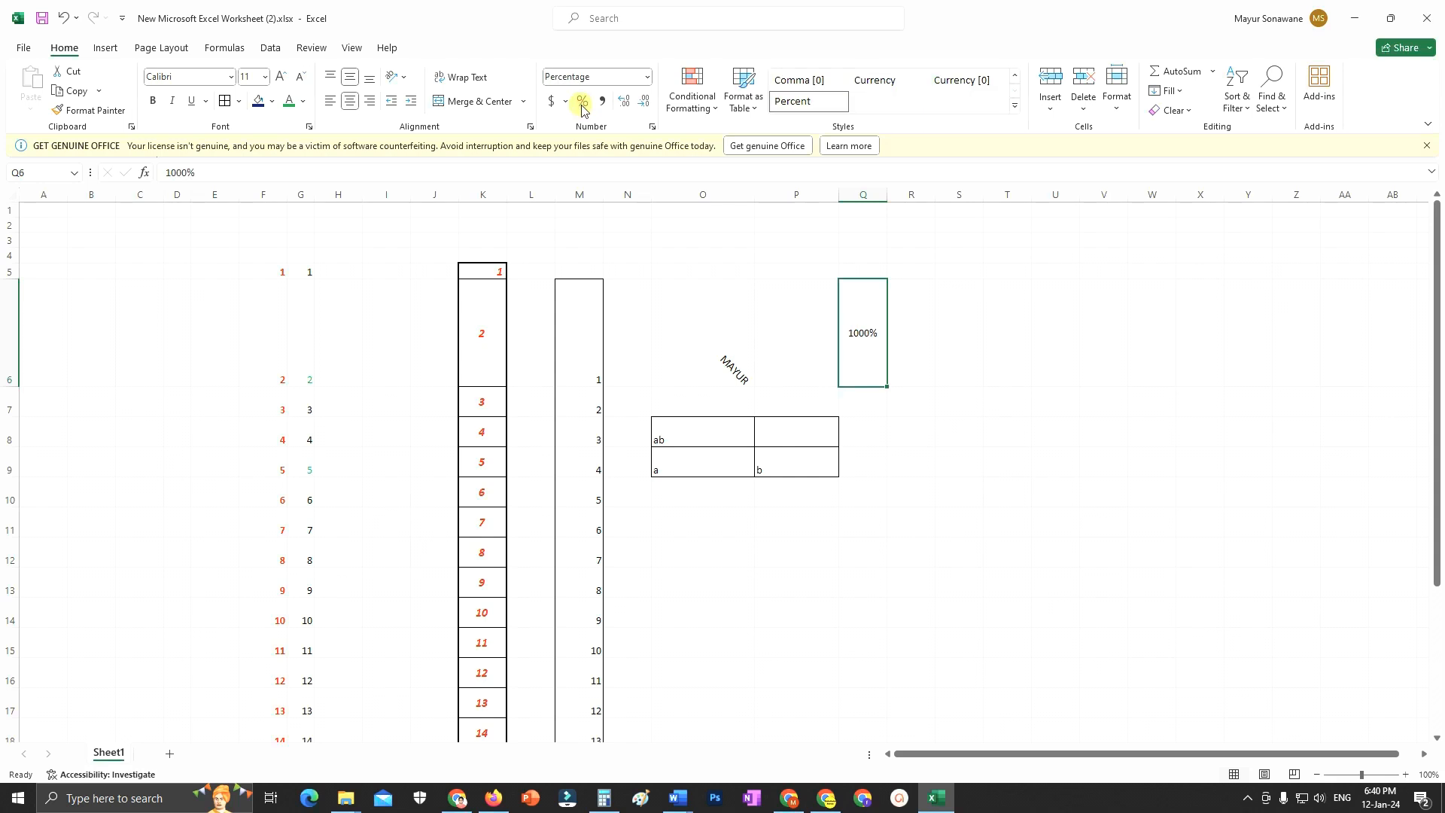
{"action": "left_click", "coordinate": [927, 423]}
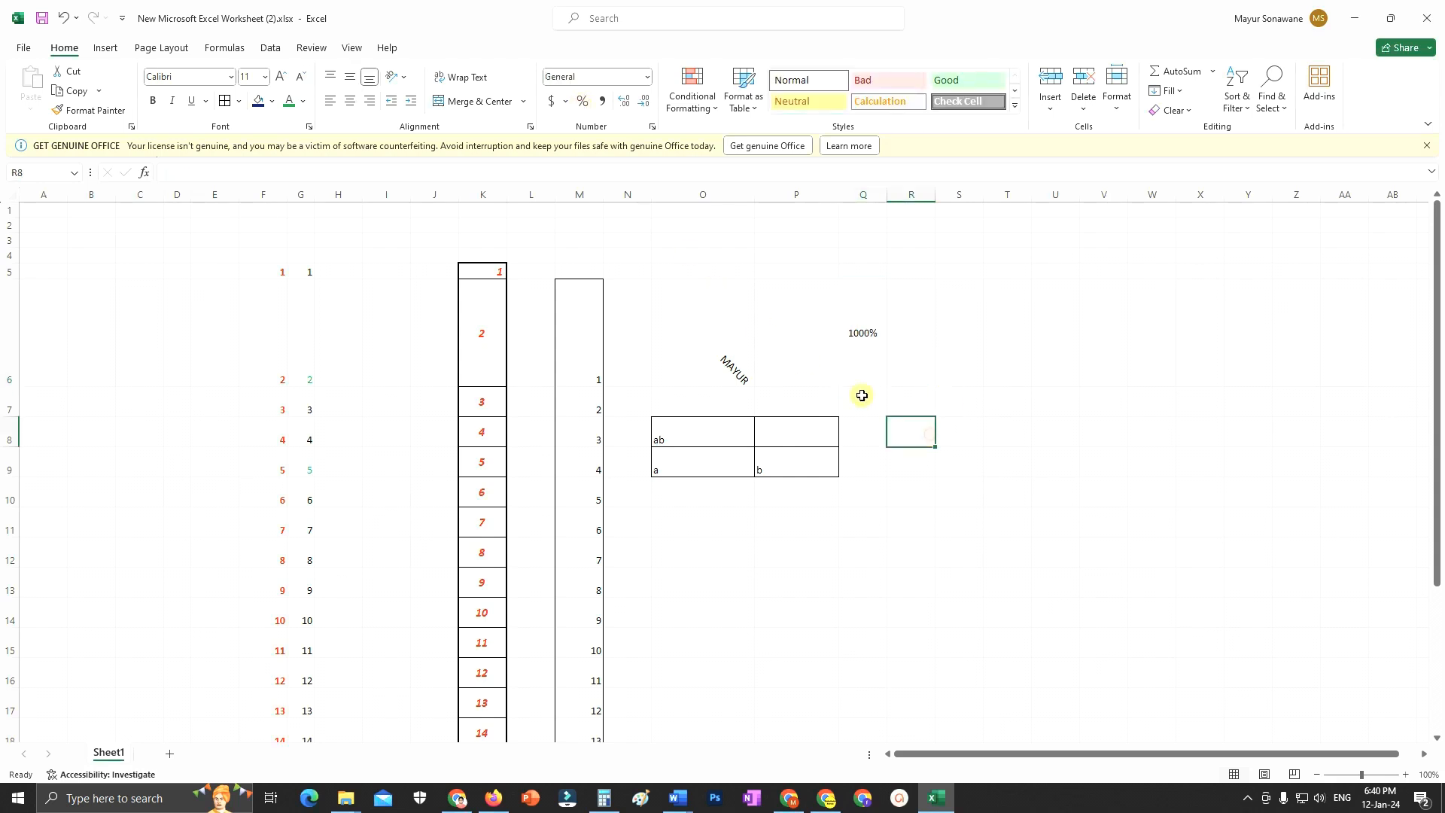
{"action": "left_click", "coordinate": [858, 350]}
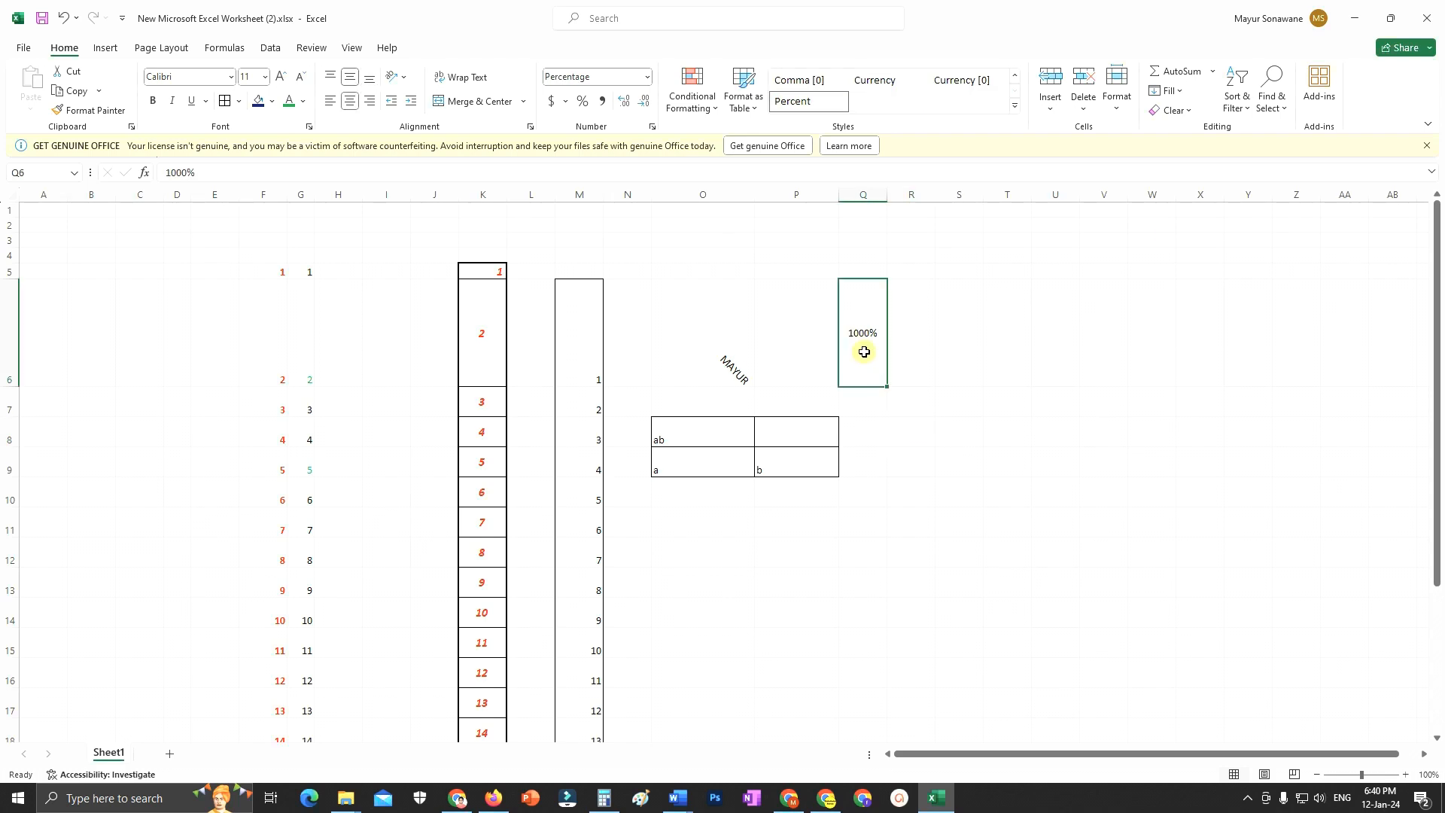
{"action": "key", "text": "ctrl+z"}
{"action": "left_click", "coordinate": [932, 456]}
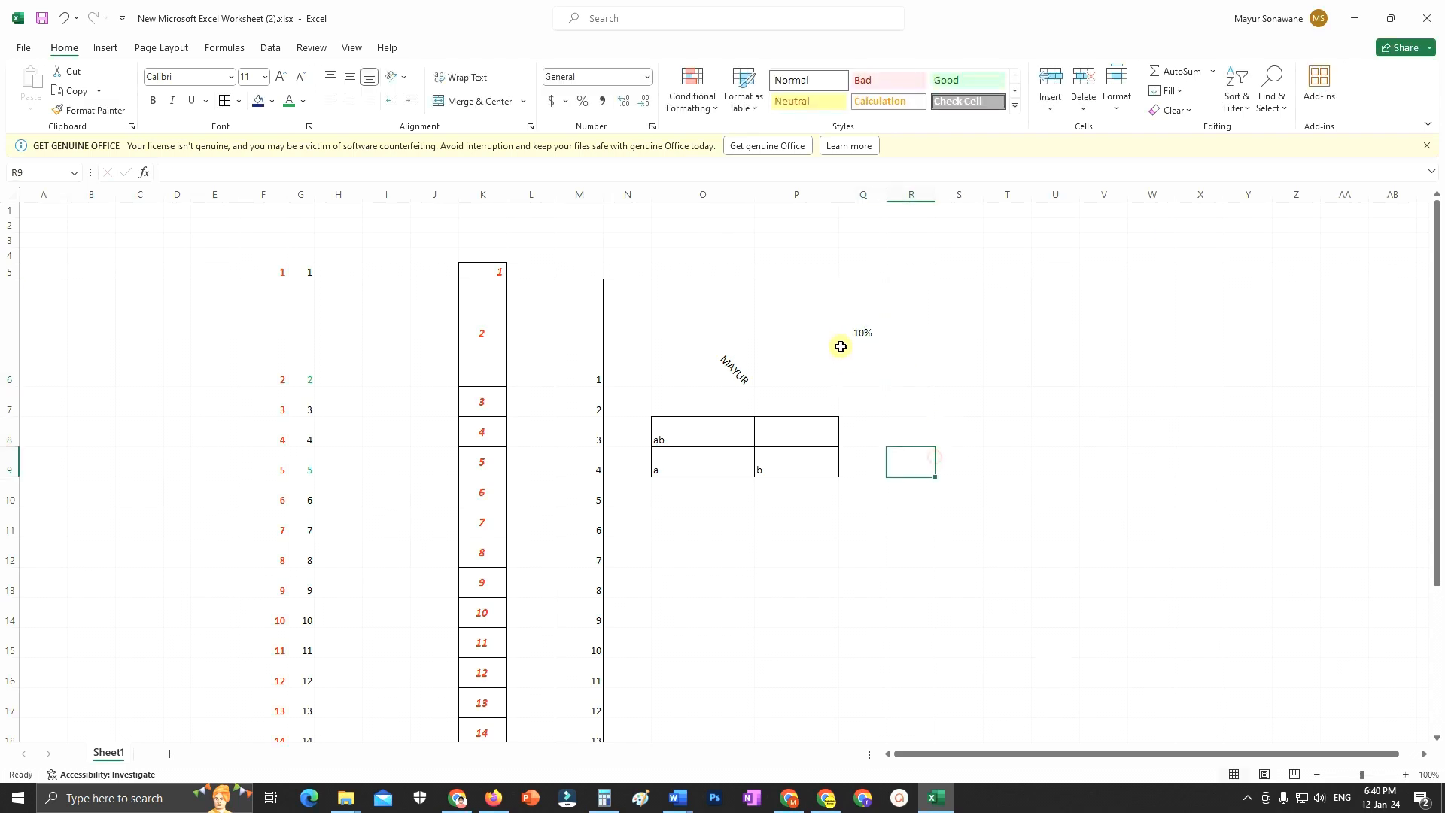
{"action": "left_click", "coordinate": [860, 346]}
{"action": "left_click", "coordinate": [955, 429]}
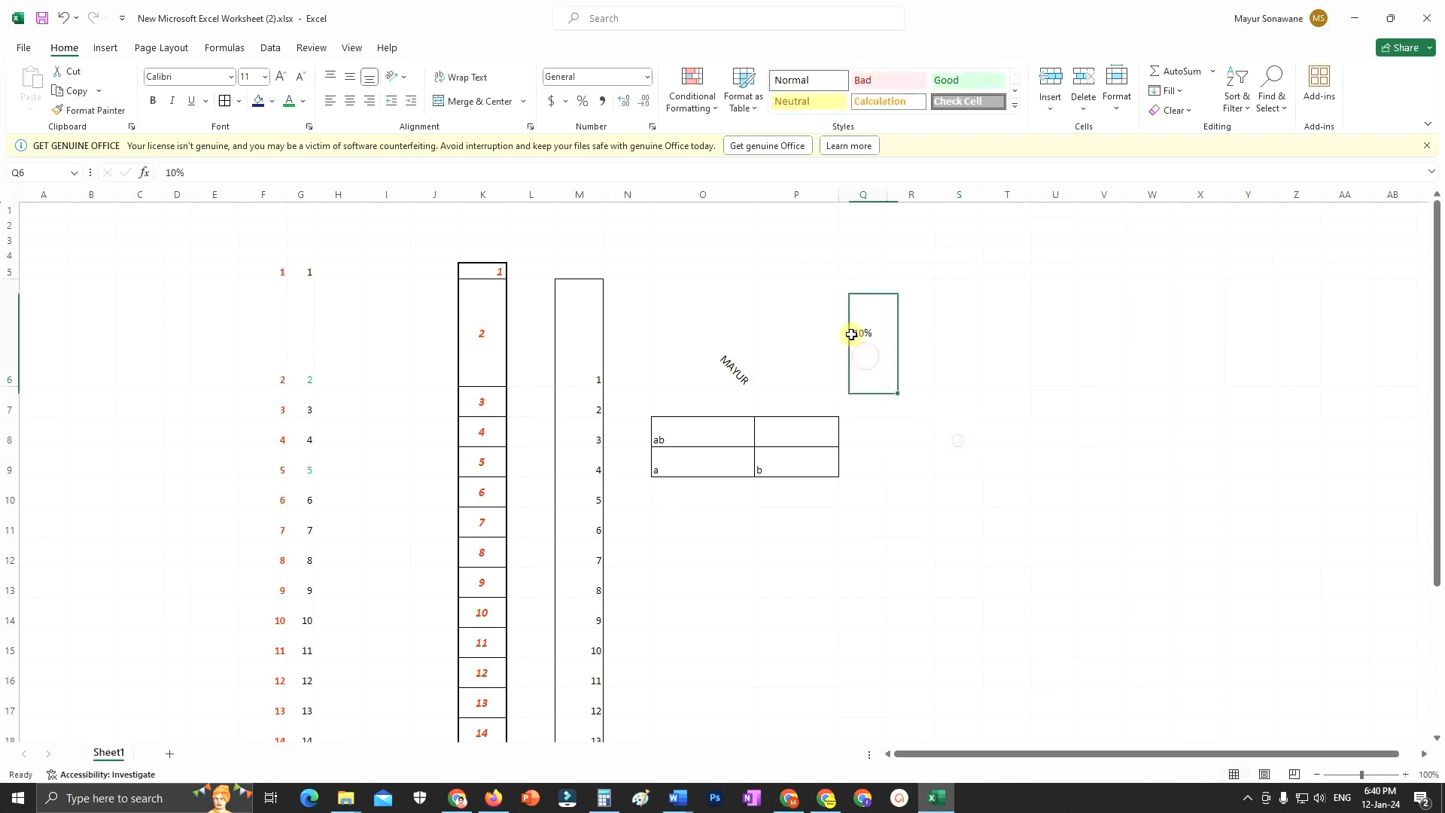
{"action": "left_click", "coordinate": [855, 331]}
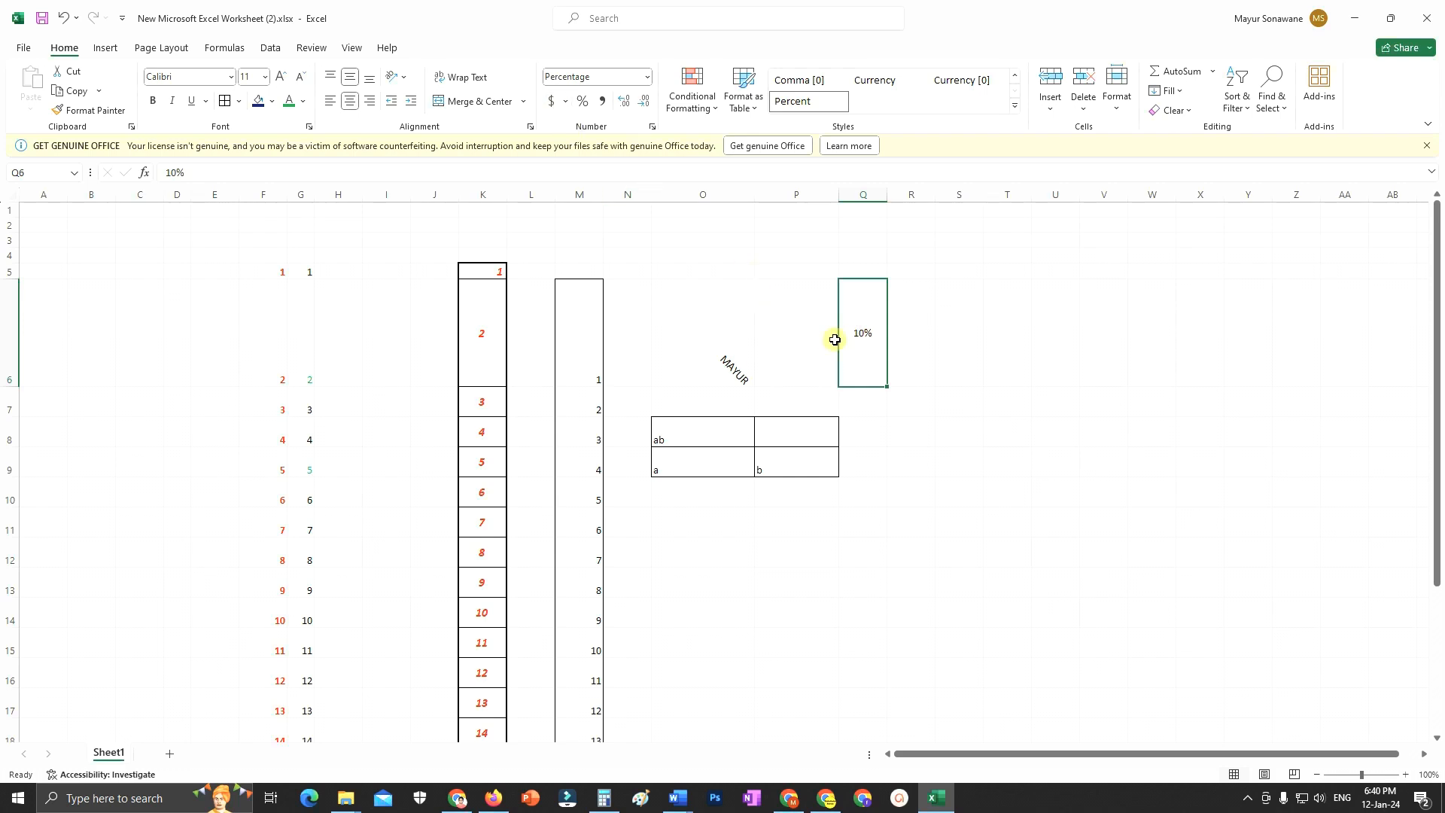
{"action": "left_click", "coordinate": [903, 419]}
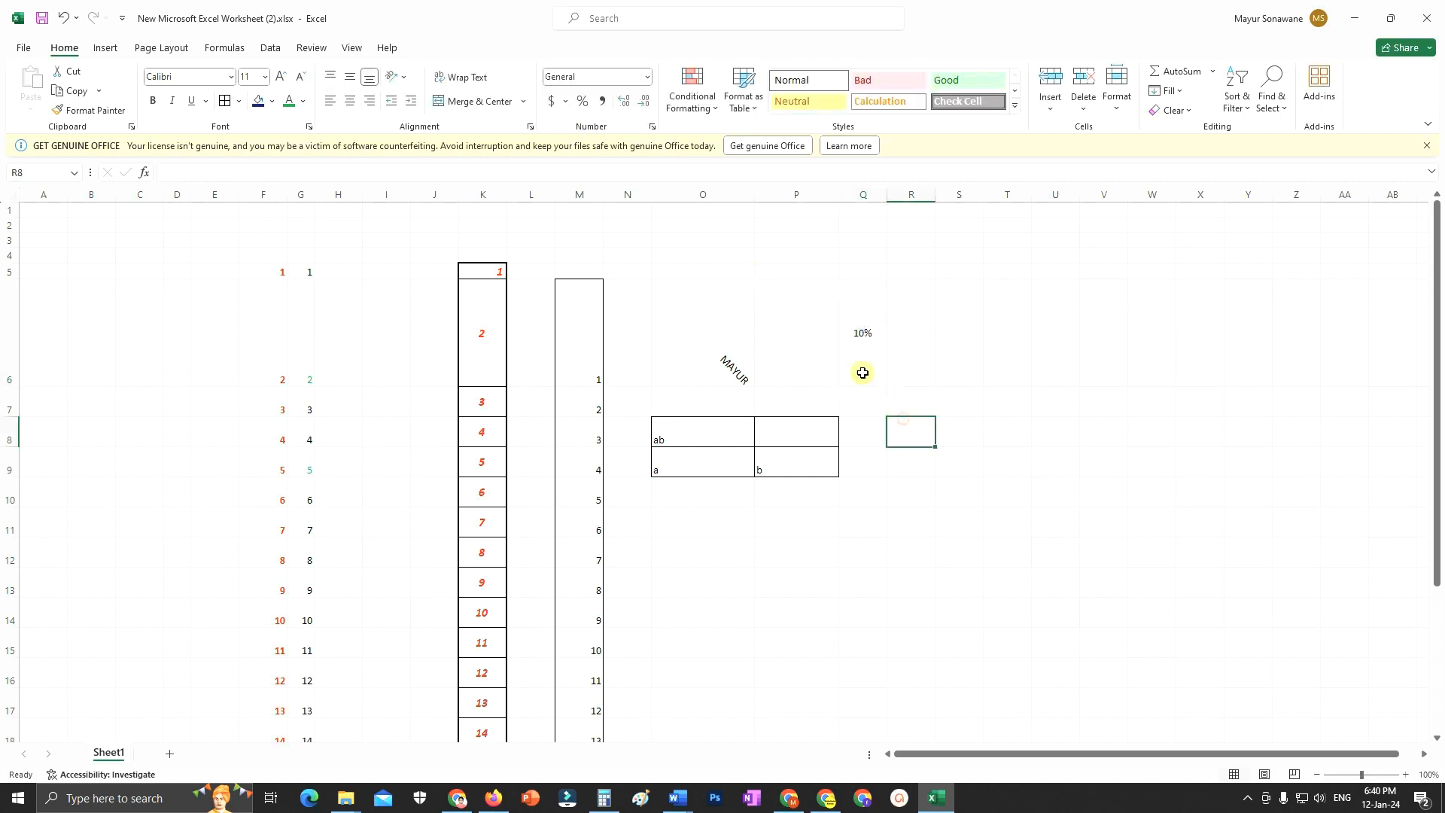
Step: Try other percentages in the percent-formatted cell Q6, first 20% and after it 30%
{"action": "left_click", "coordinate": [856, 339]}
{"action": "type", "text": "20"}
{"action": "left_click", "coordinate": [913, 448]}
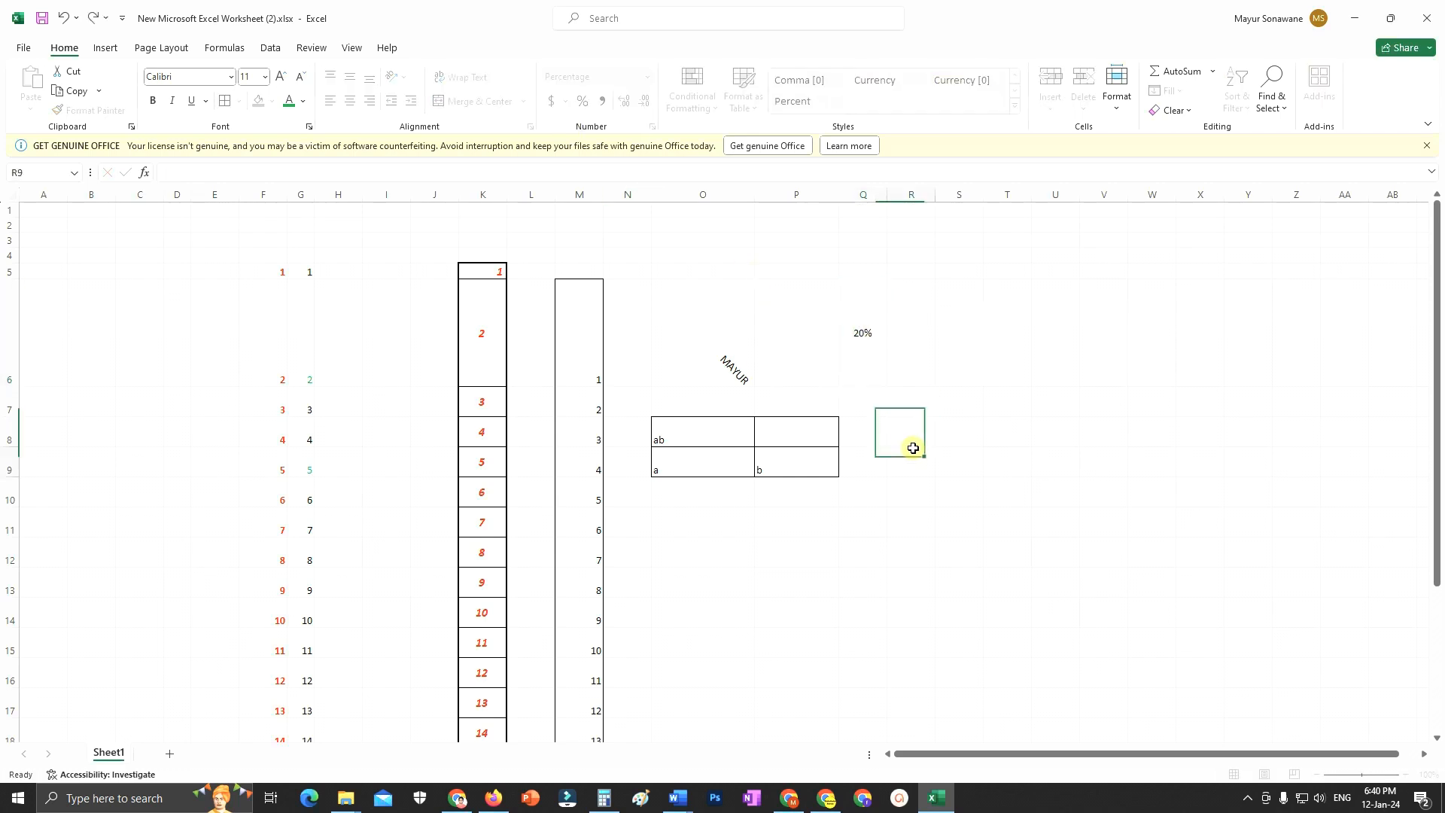
{"action": "left_click", "coordinate": [862, 335]}
{"action": "type", "text": "3"}
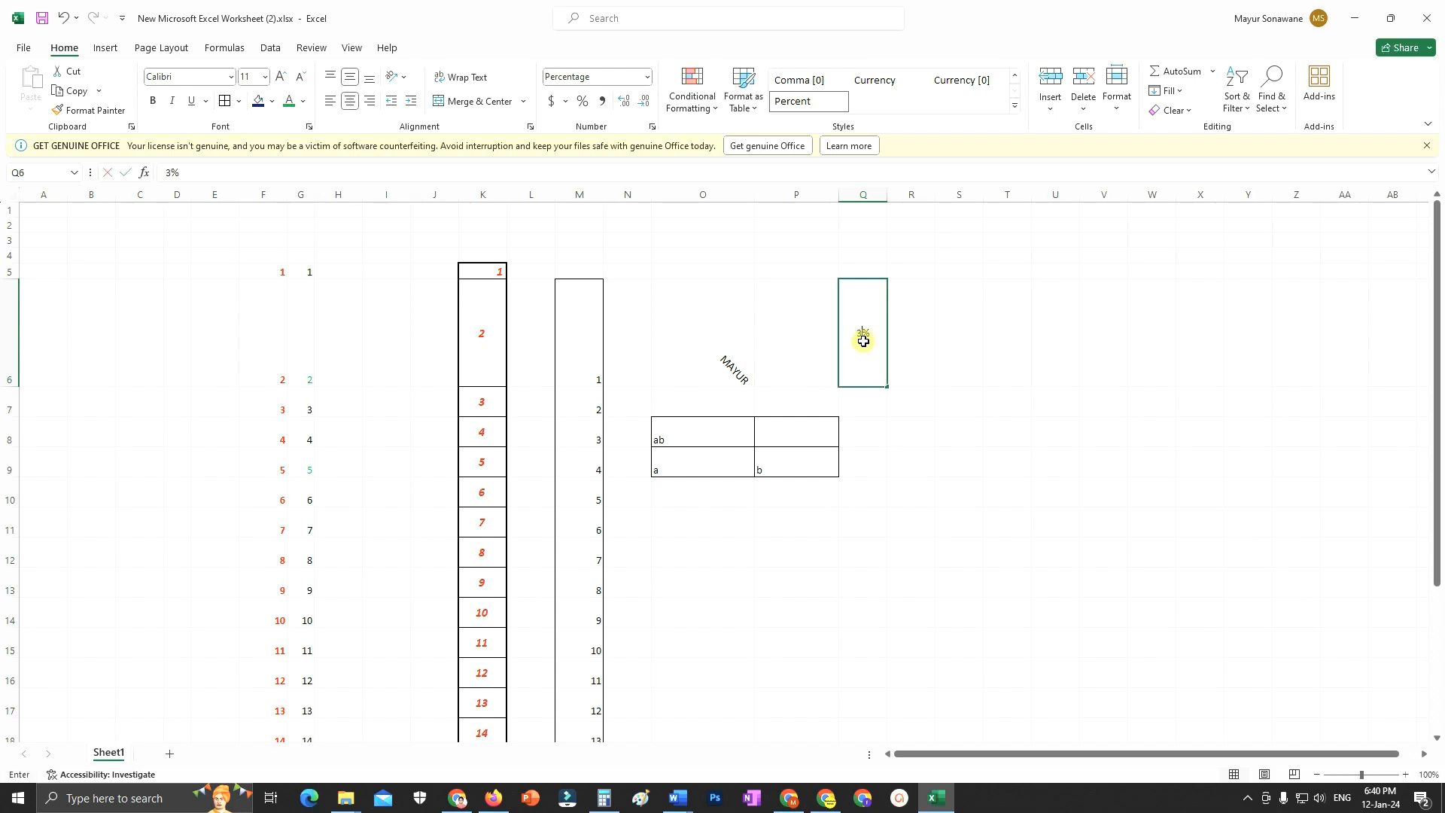
{"action": "type", "text": "0"}
{"action": "left_click", "coordinate": [950, 452]}
Step: Clear the contents of Q6 and enter 10% in it, keeping the cell selected
{"action": "left_click", "coordinate": [866, 333]}
{"action": "key", "text": "Delete"}
{"action": "left_click", "coordinate": [905, 457]}
{"action": "left_click", "coordinate": [865, 325]}
{"action": "type", "text": "10"}
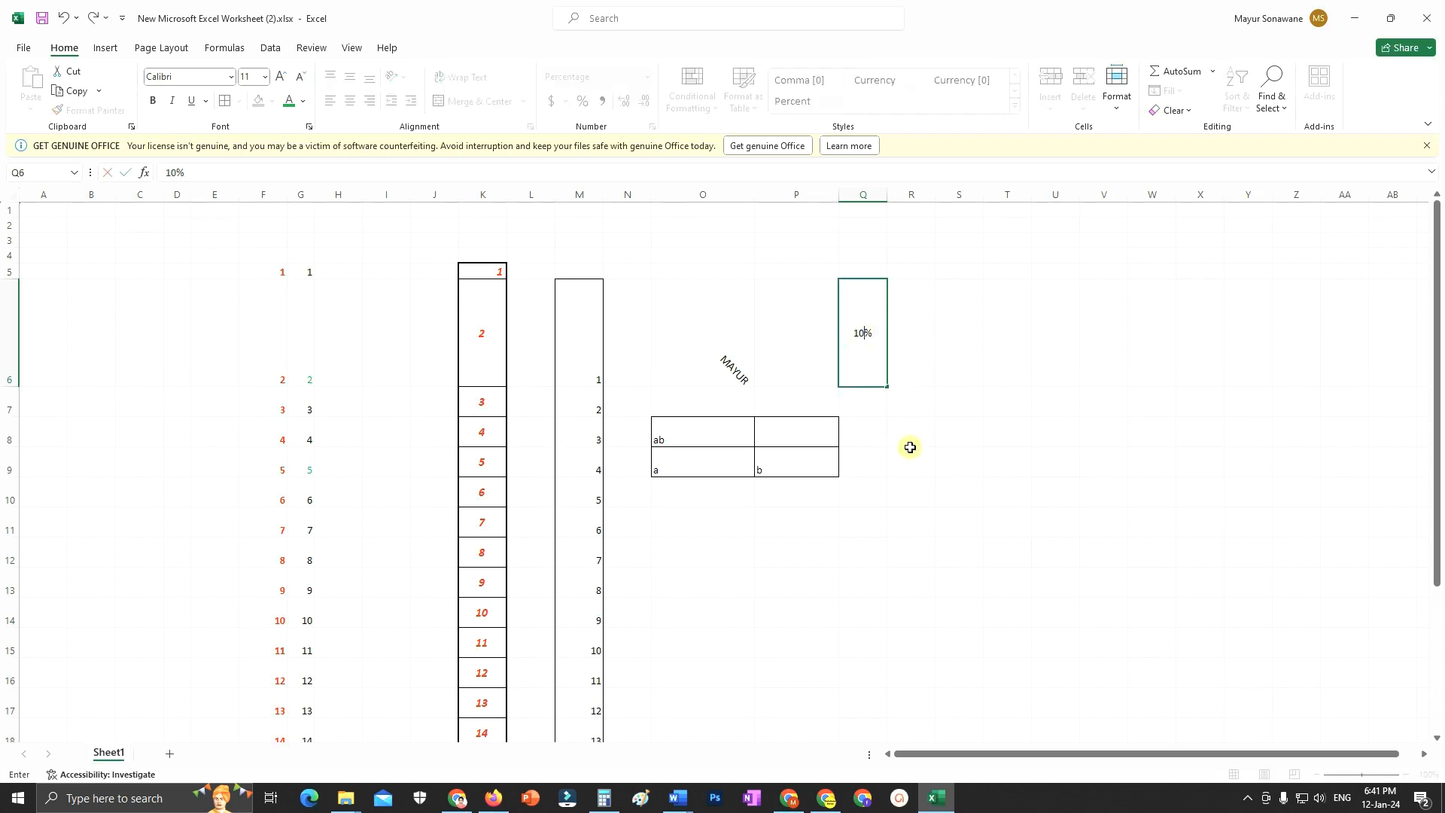
{"action": "left_click", "coordinate": [907, 456]}
{"action": "left_click", "coordinate": [868, 340]}
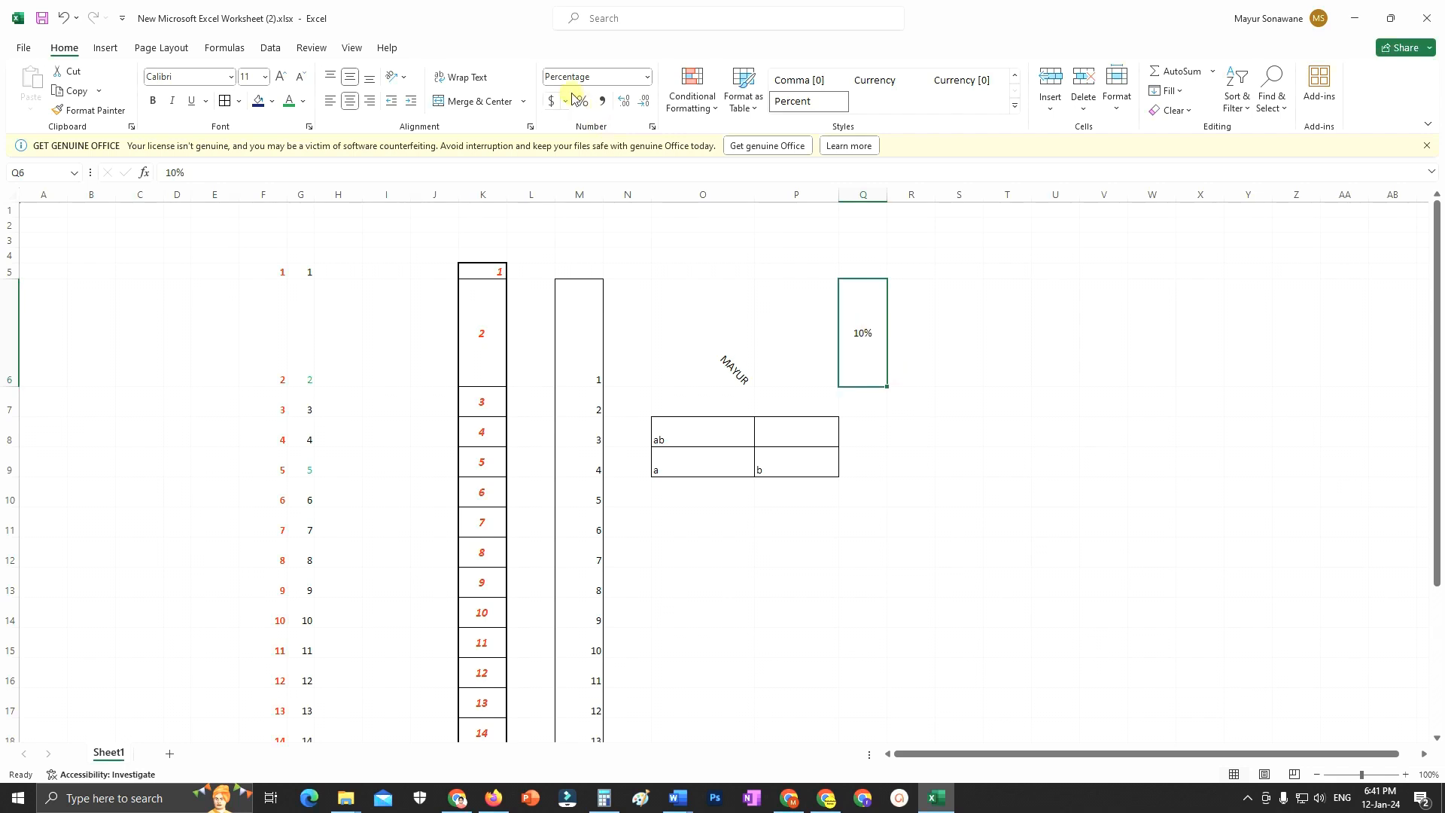
Step: Change the number format of cell Q6 to General
{"action": "right_click", "coordinate": [864, 338]}
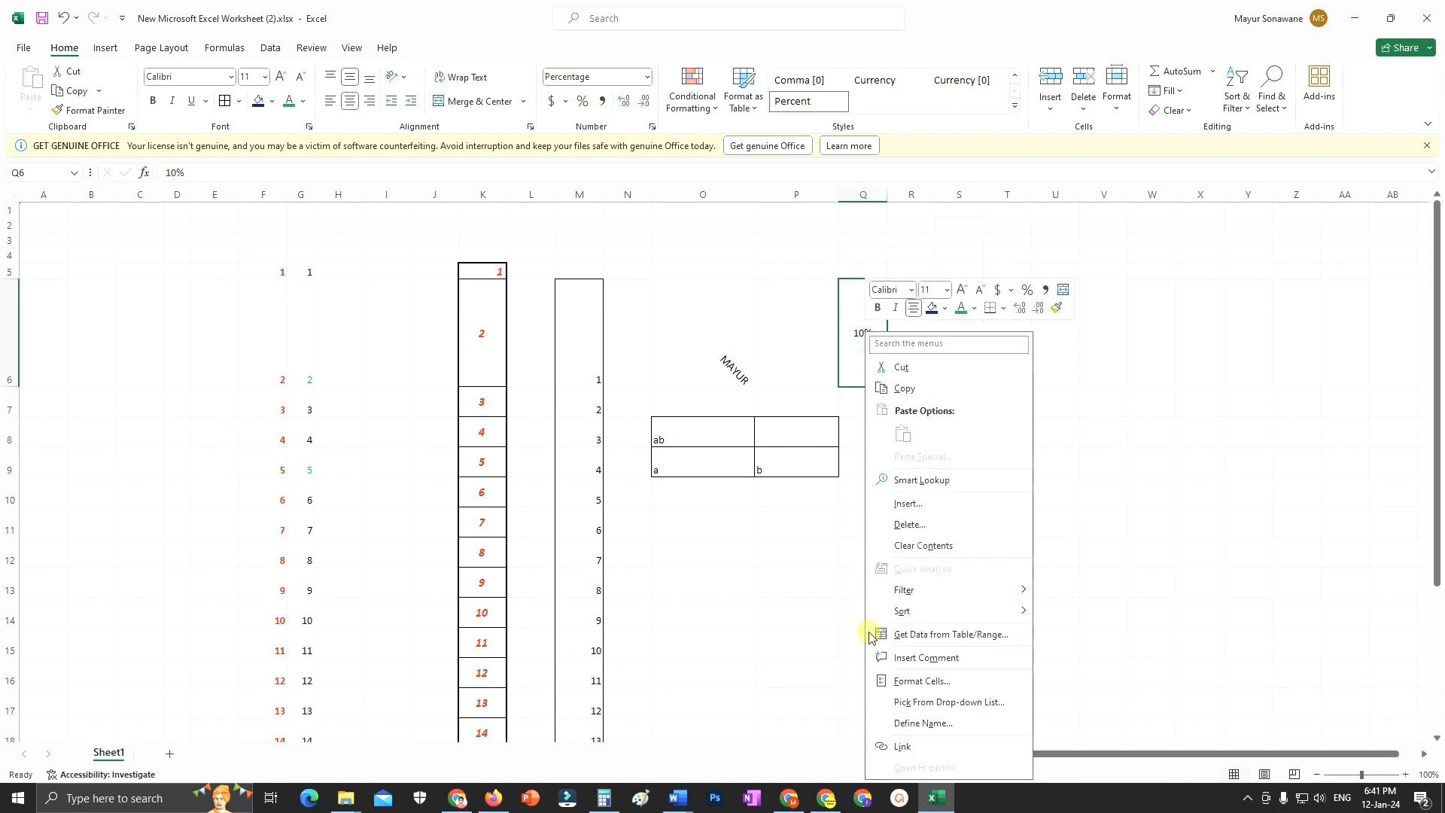
{"action": "left_click", "coordinate": [928, 681]}
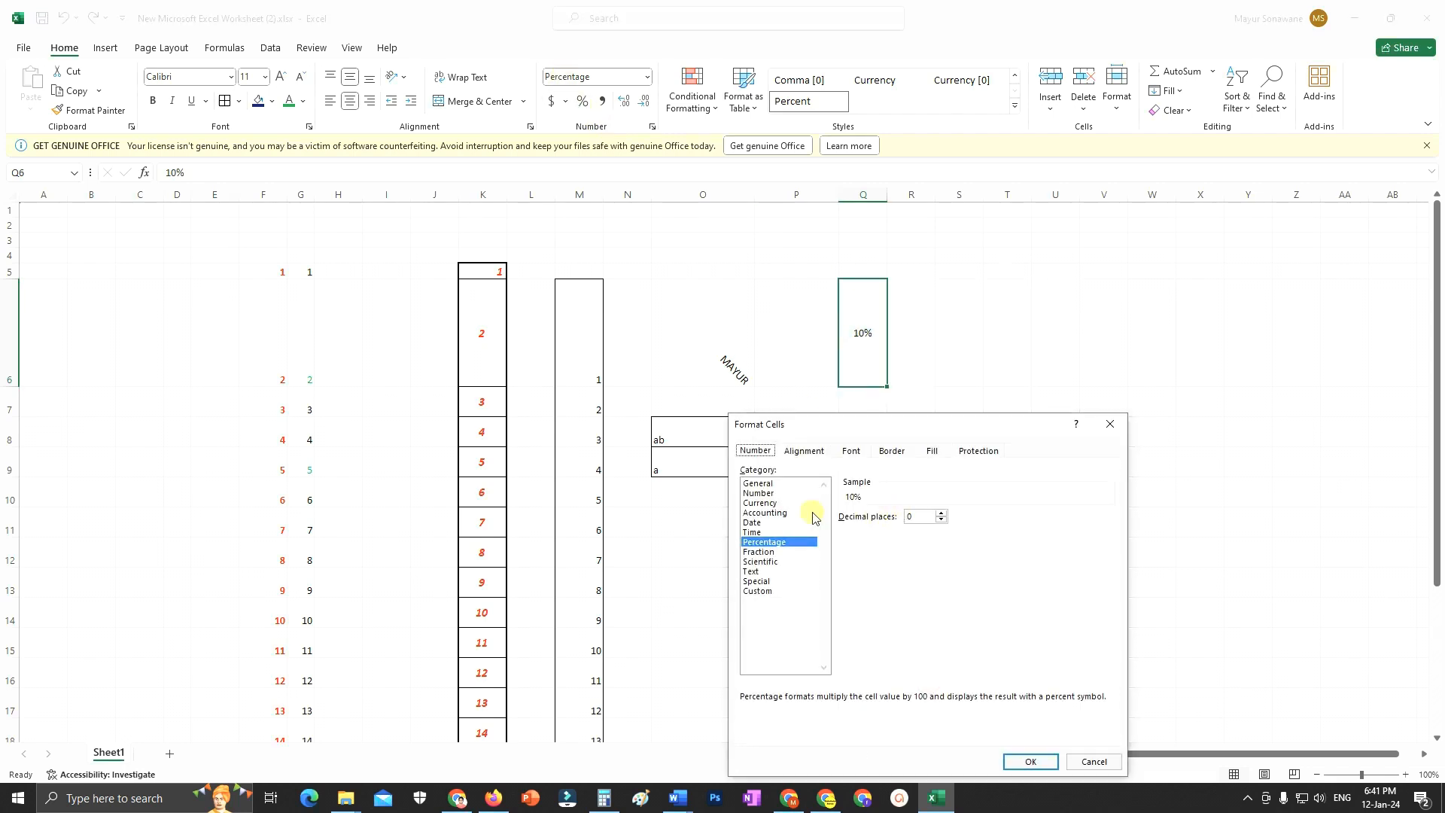
{"action": "left_click", "coordinate": [768, 484]}
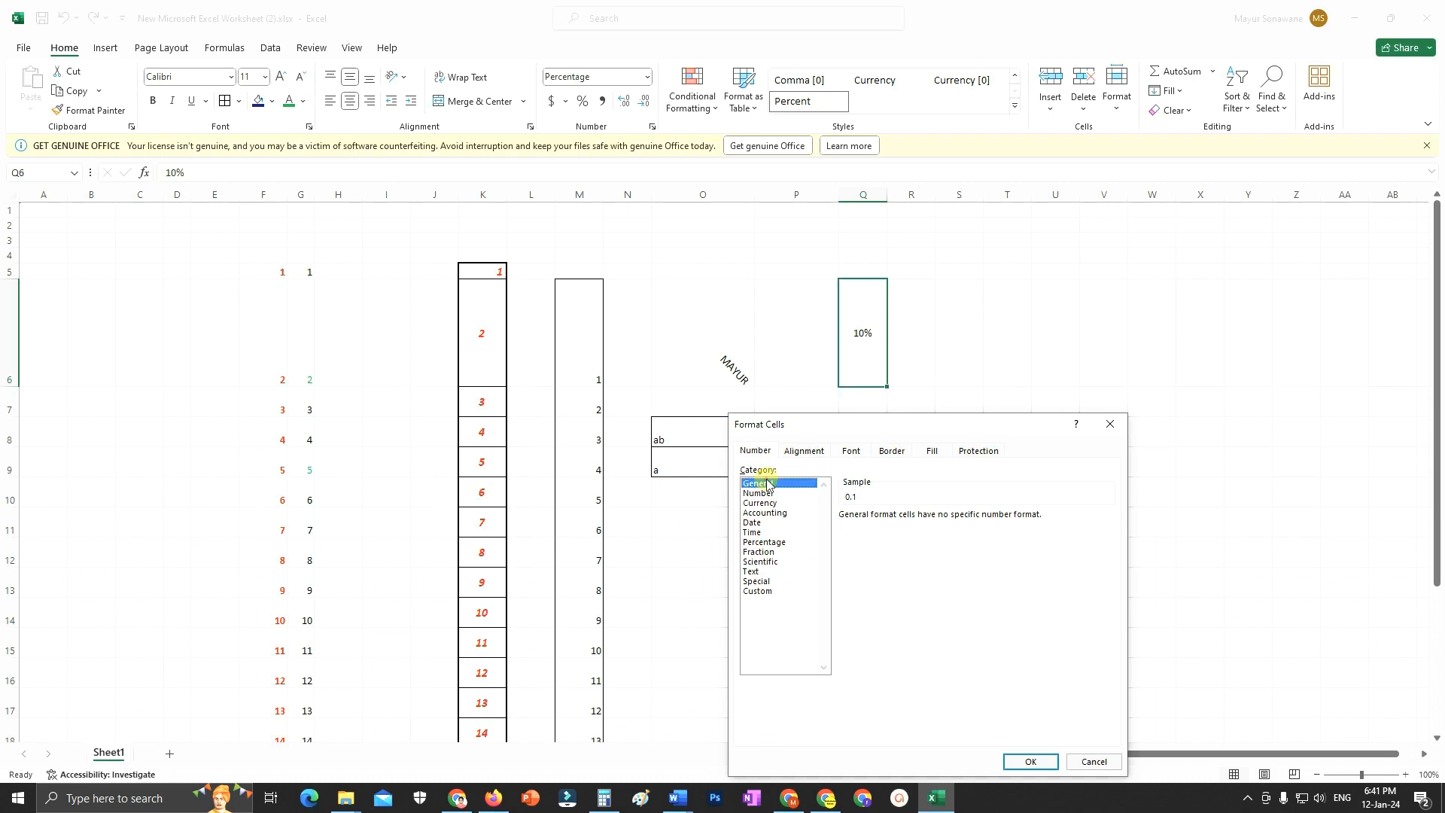
{"action": "left_click", "coordinate": [1030, 761]}
{"action": "left_click", "coordinate": [931, 383]}
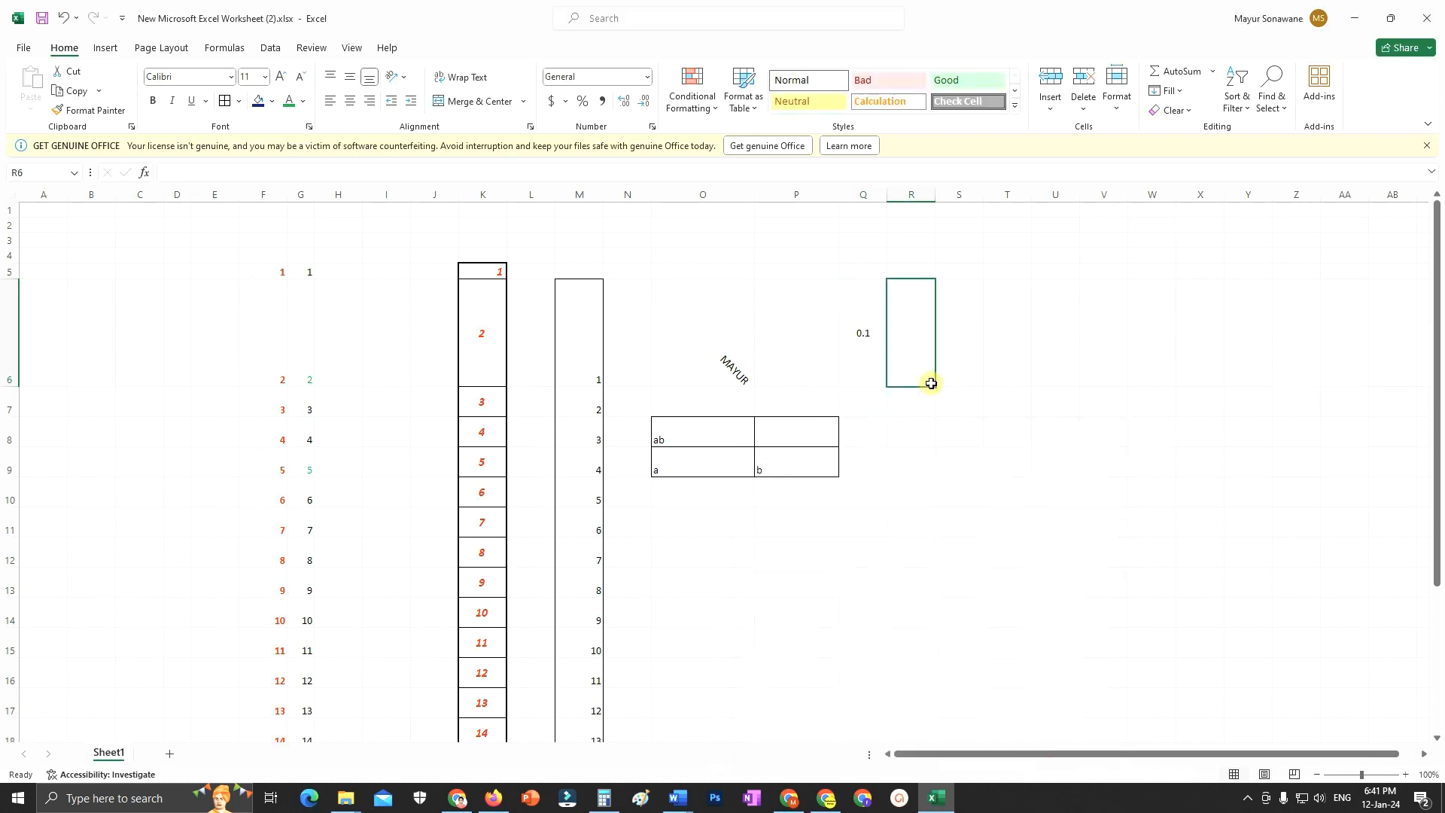
Step: Enter 10 as the new value of cell Q6
{"action": "left_click", "coordinate": [855, 336]}
{"action": "type", "text": "10"}
{"action": "left_click", "coordinate": [940, 457]}
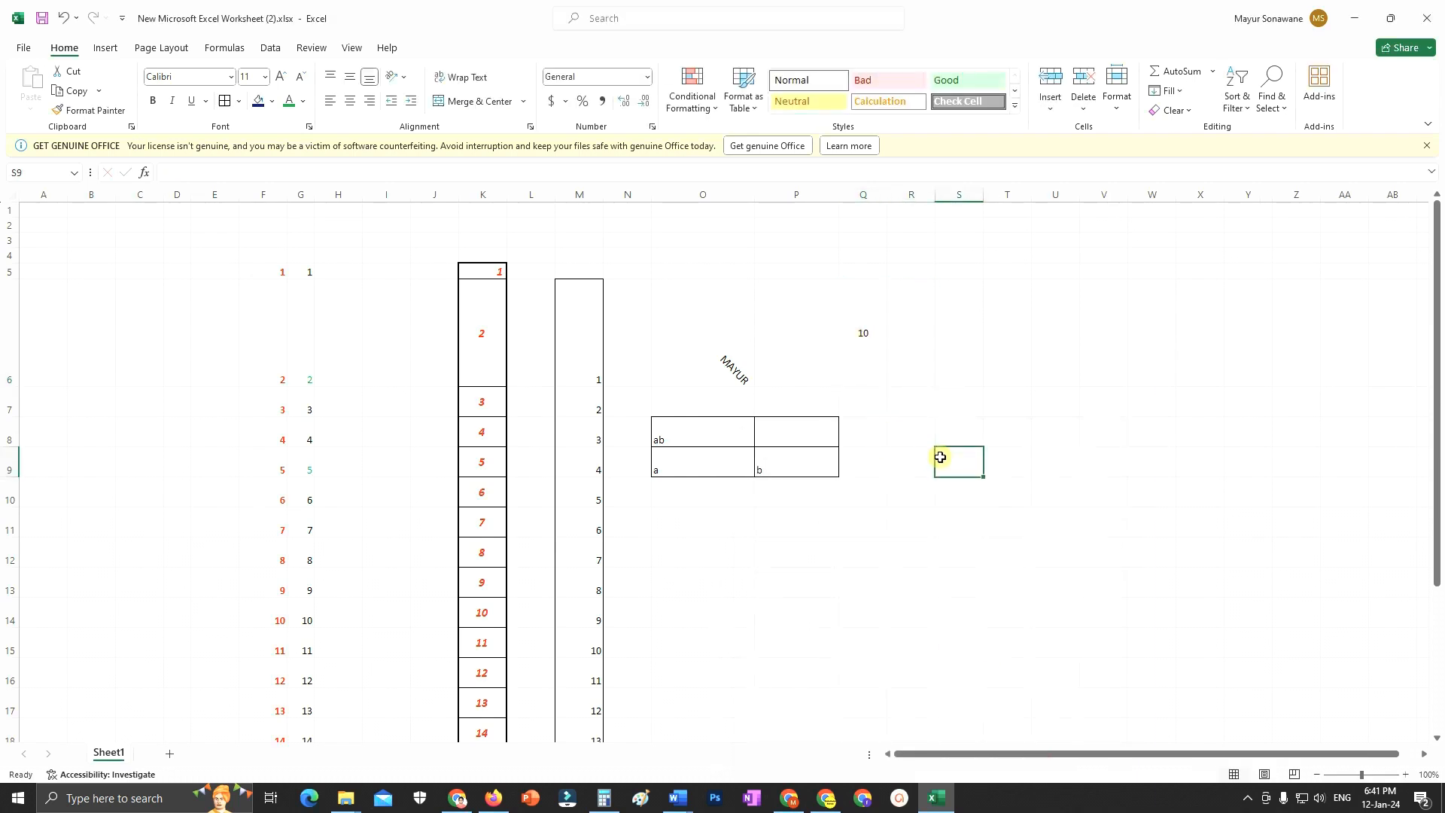
Step: Apply the Currency number format to cell Q6
{"action": "left_click", "coordinate": [846, 327]}
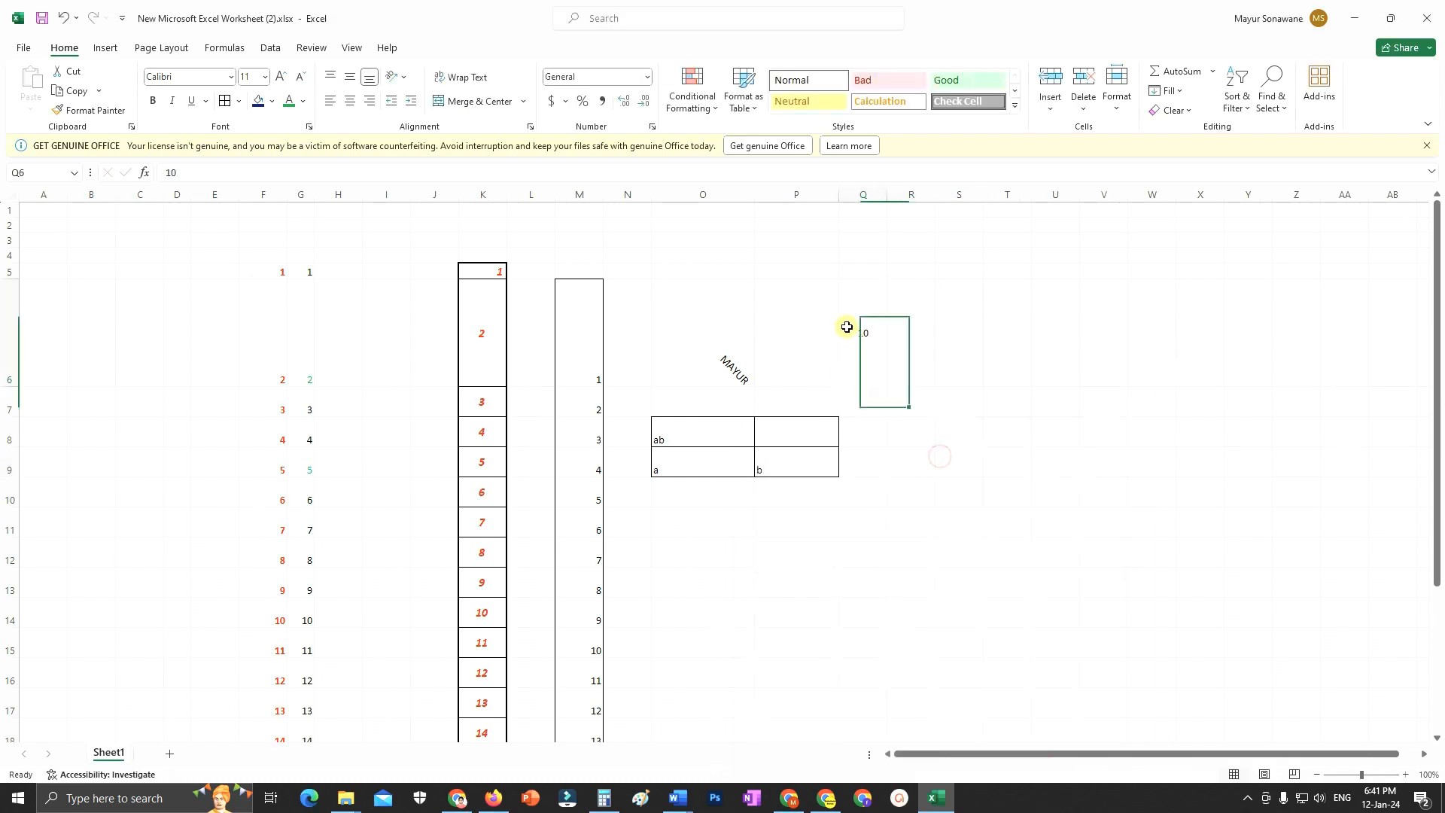
{"action": "left_click", "coordinate": [648, 77]}
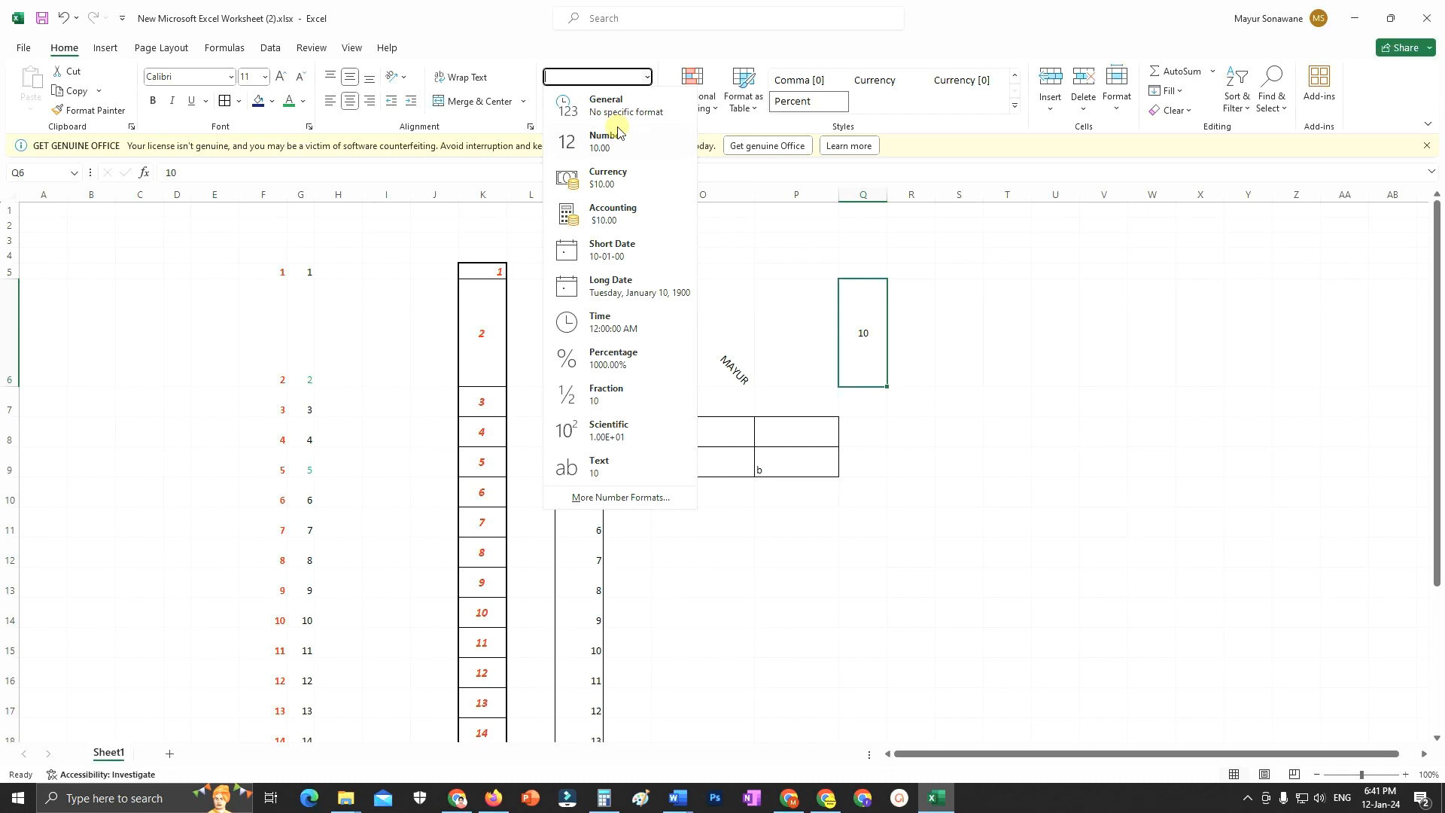
{"action": "left_click", "coordinate": [612, 180]}
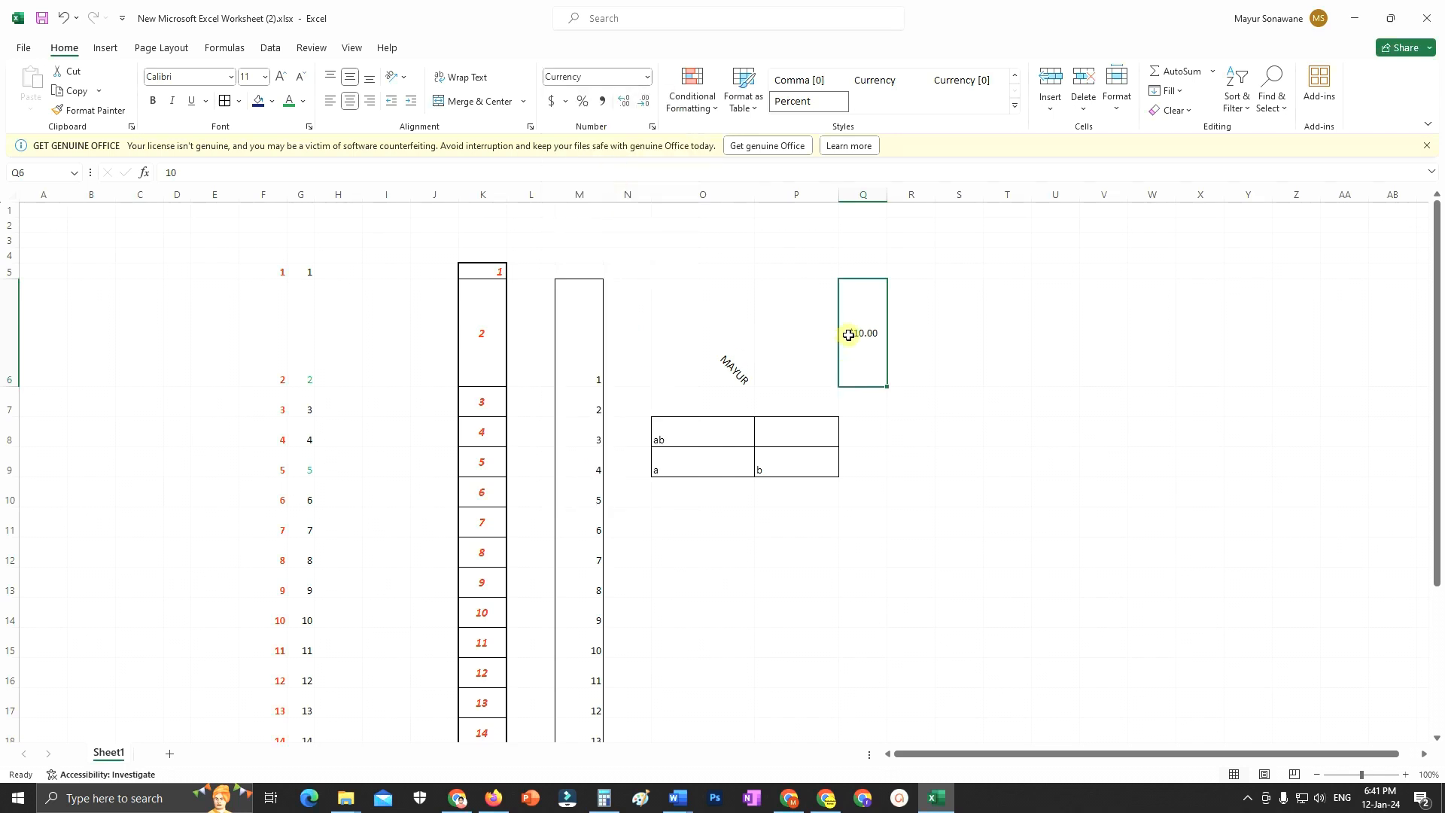
{"action": "left_click", "coordinate": [646, 77]}
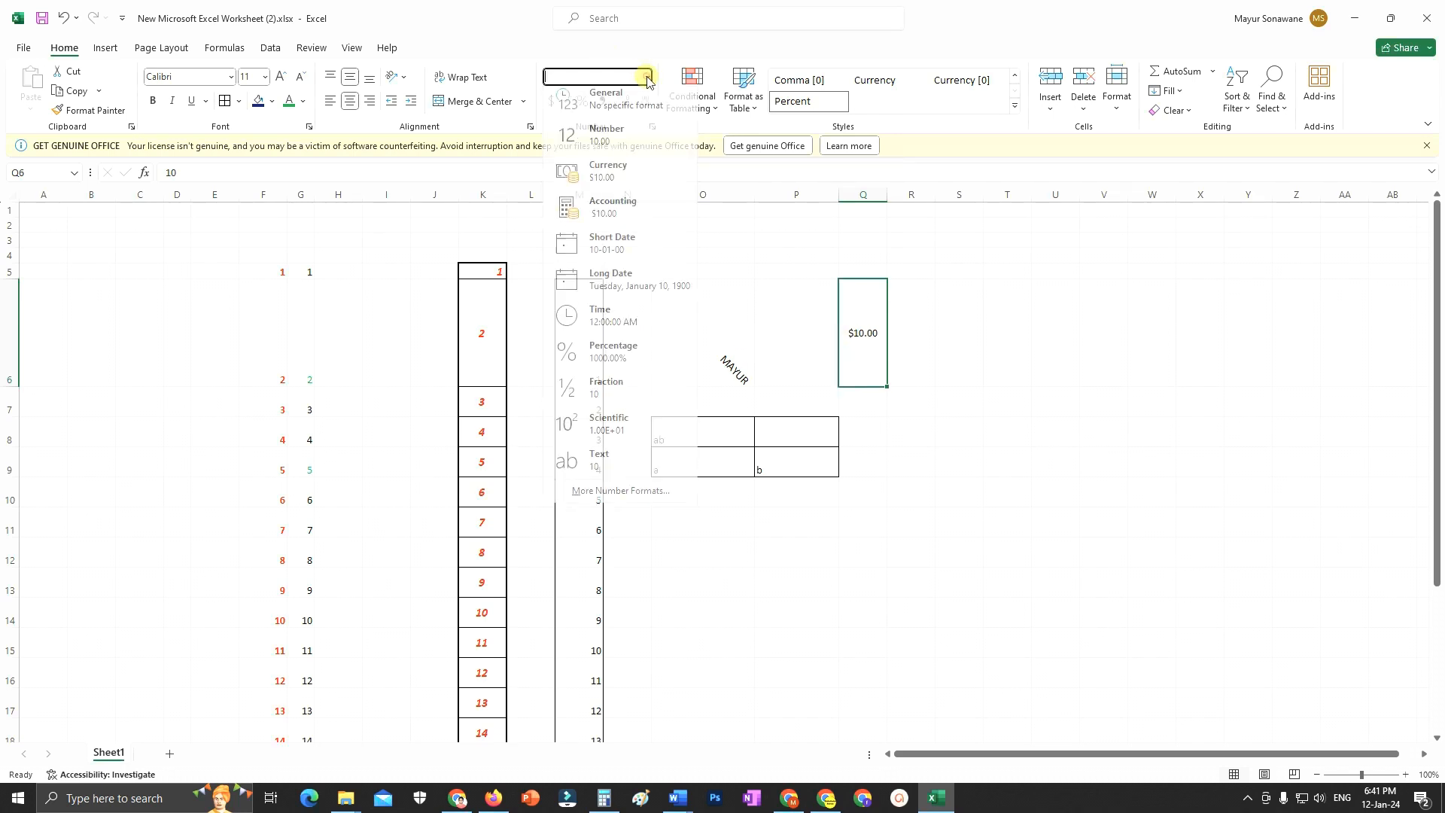
{"action": "left_click", "coordinate": [612, 179]}
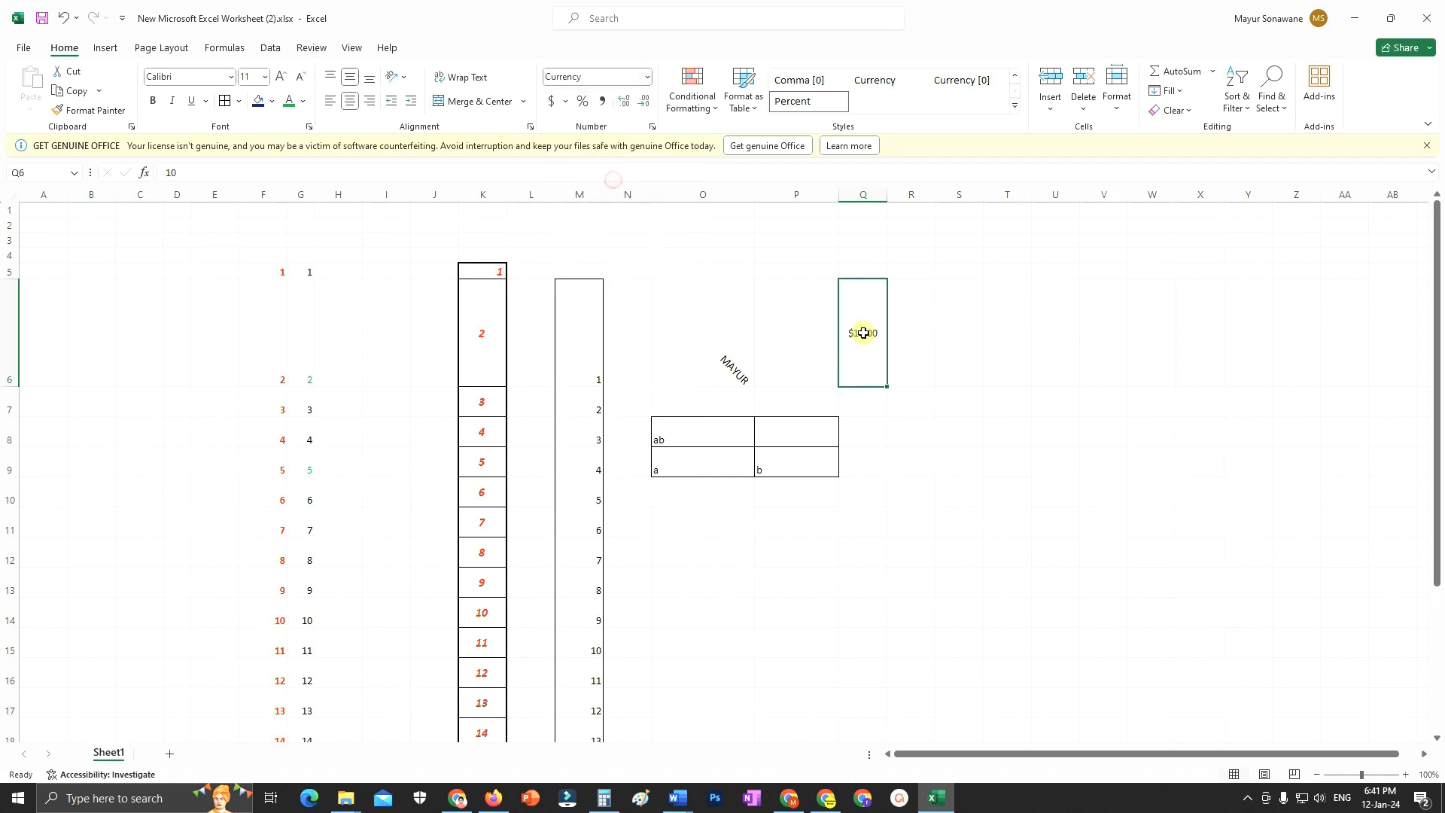
Step: Open the detailed number format settings for Q6 and look through the available currency symbols
{"action": "left_click", "coordinate": [651, 126]}
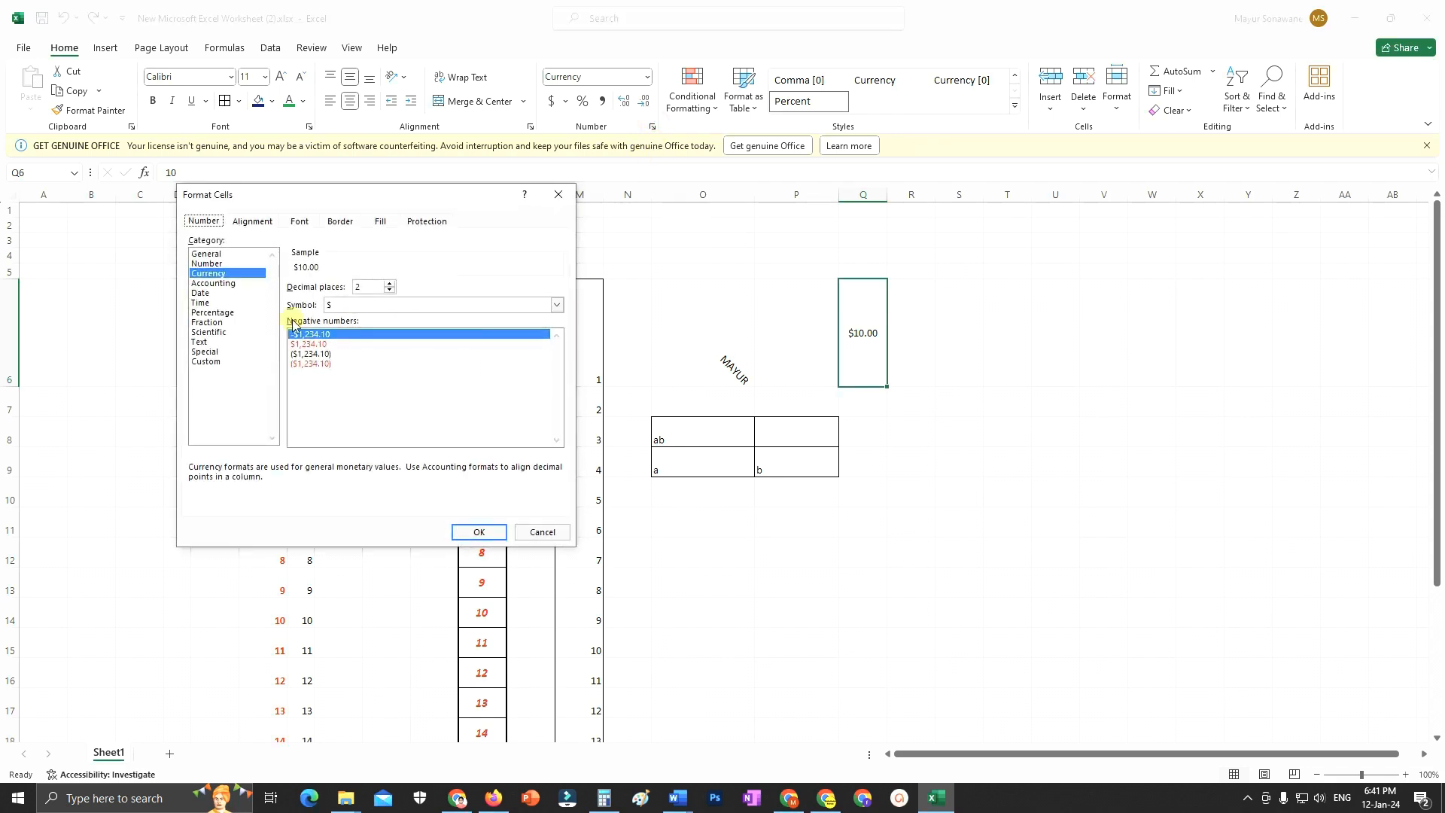
{"action": "left_click", "coordinate": [404, 306]}
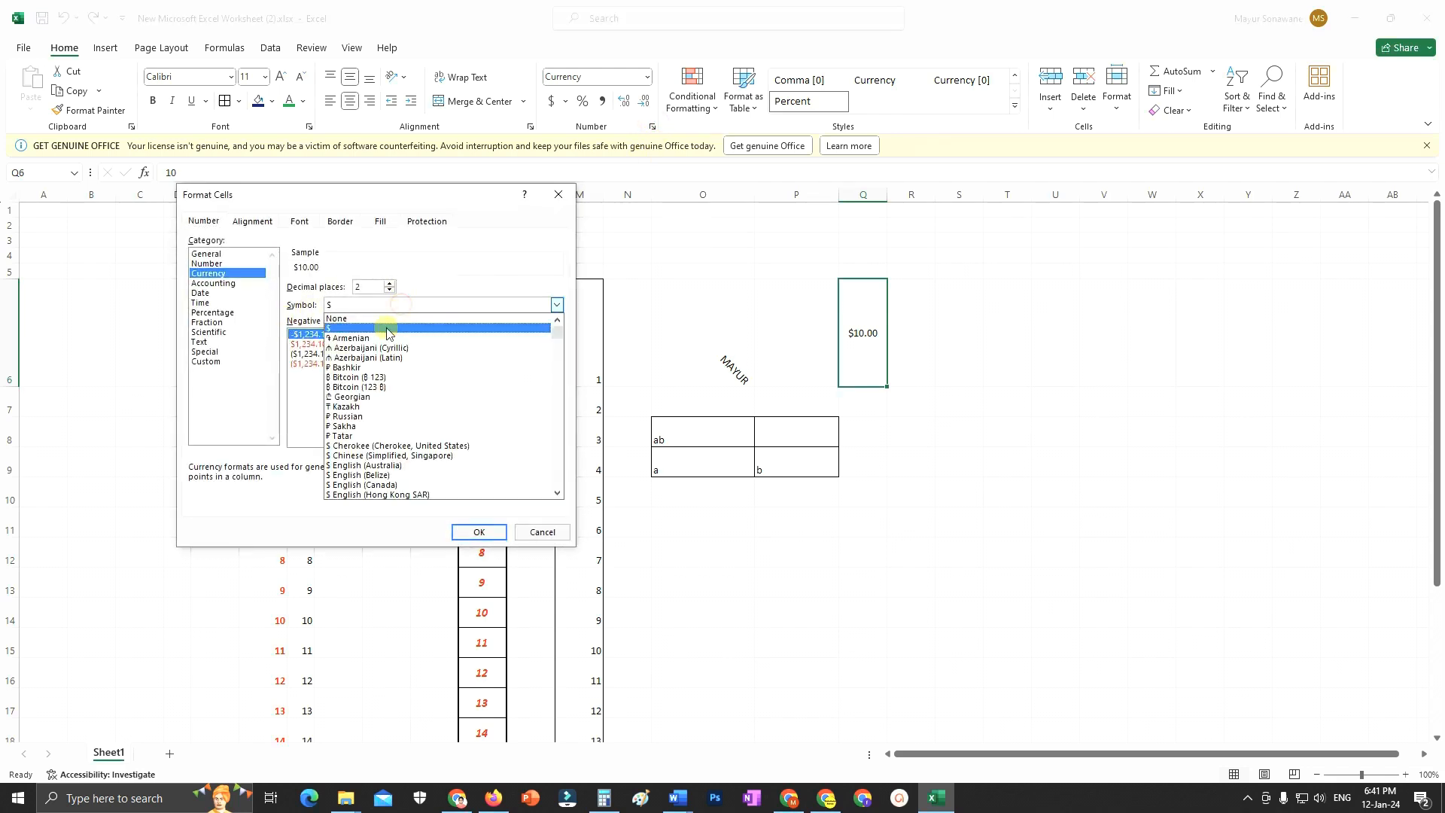
{"action": "scroll", "coordinate": [349, 381], "scroll_direction": "down", "scroll_amount": 1}
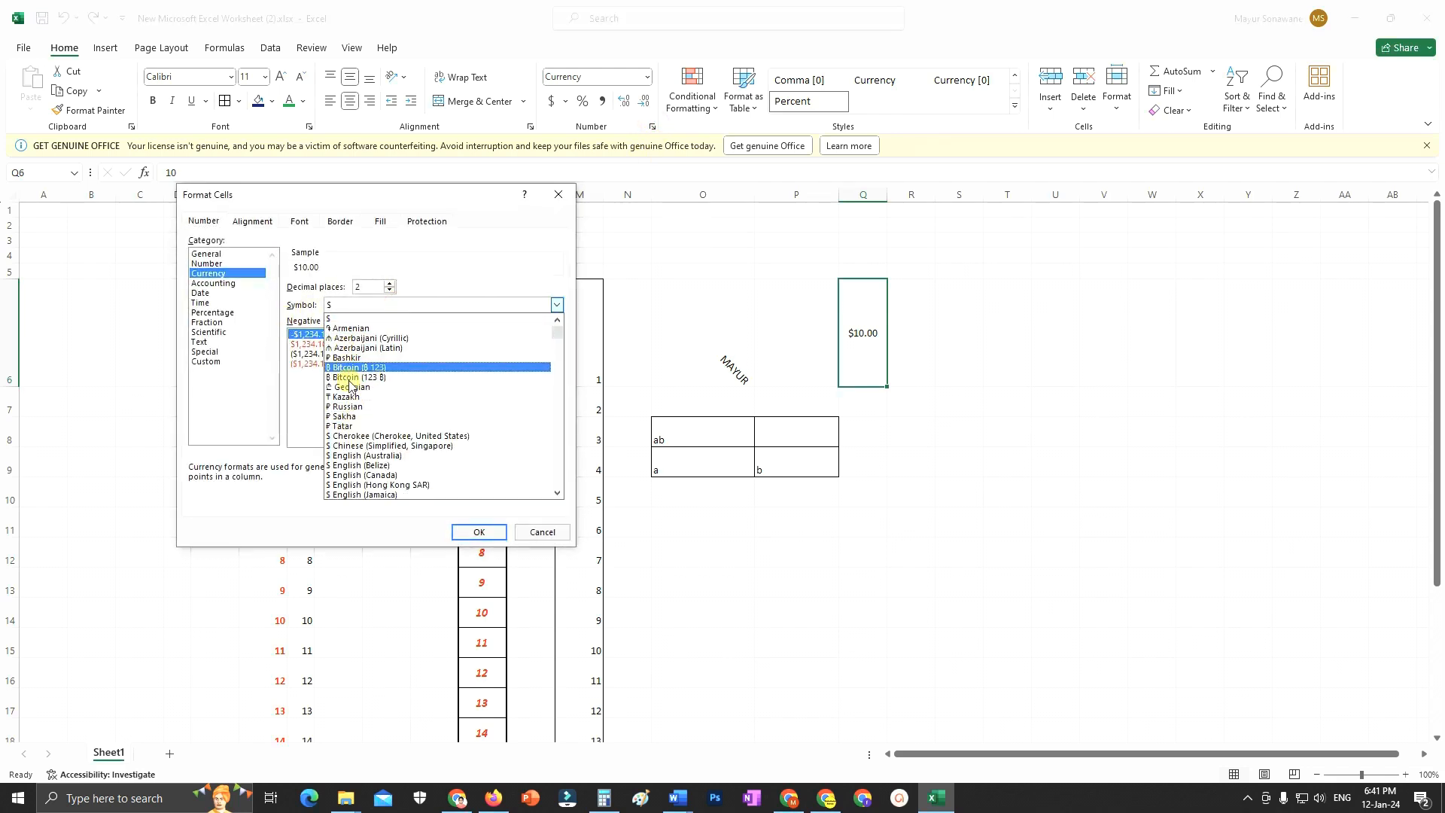
{"action": "scroll", "coordinate": [350, 383], "scroll_direction": "down", "scroll_amount": 4}
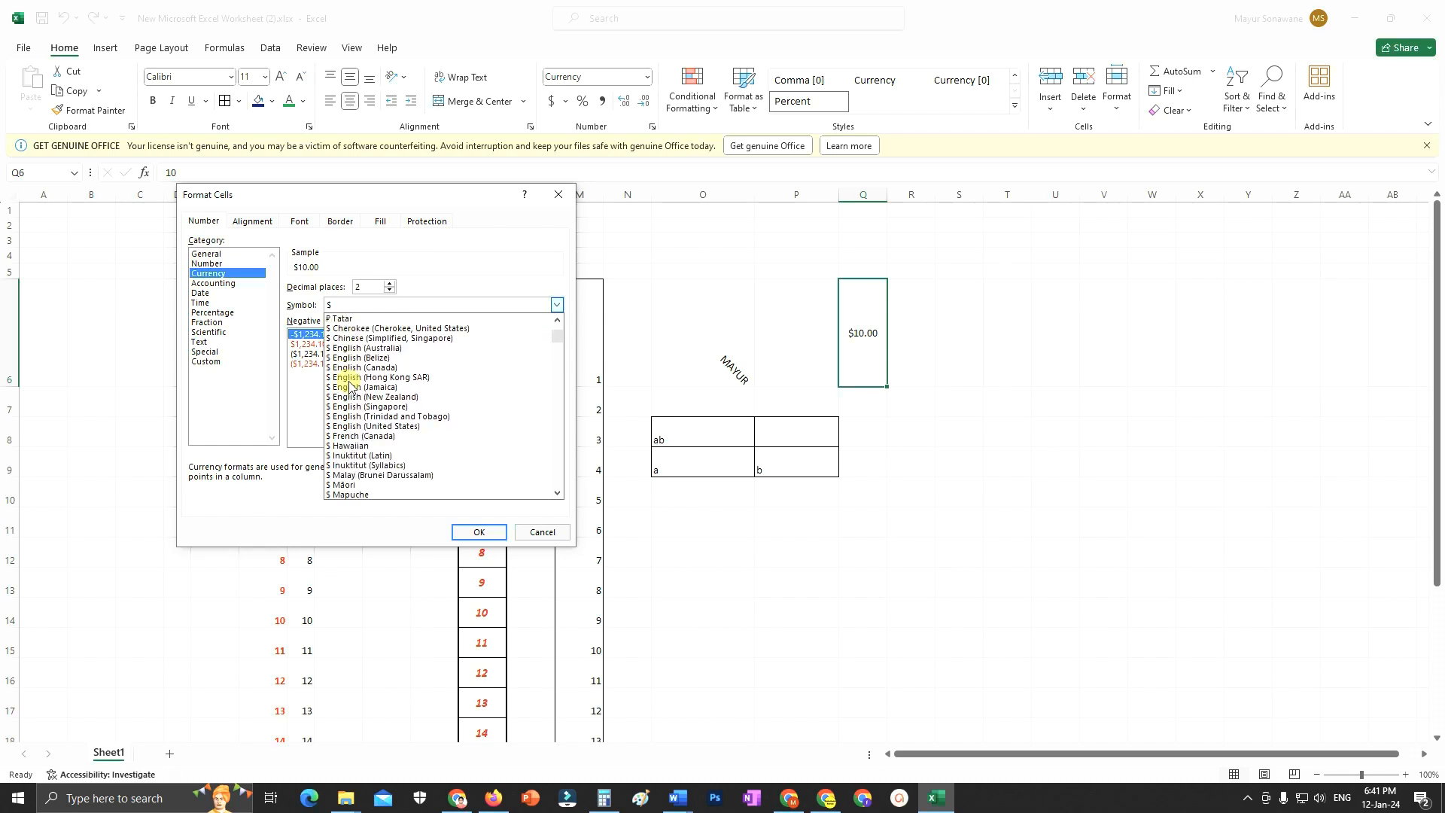
{"action": "scroll", "coordinate": [350, 386], "scroll_direction": "down", "scroll_amount": 3}
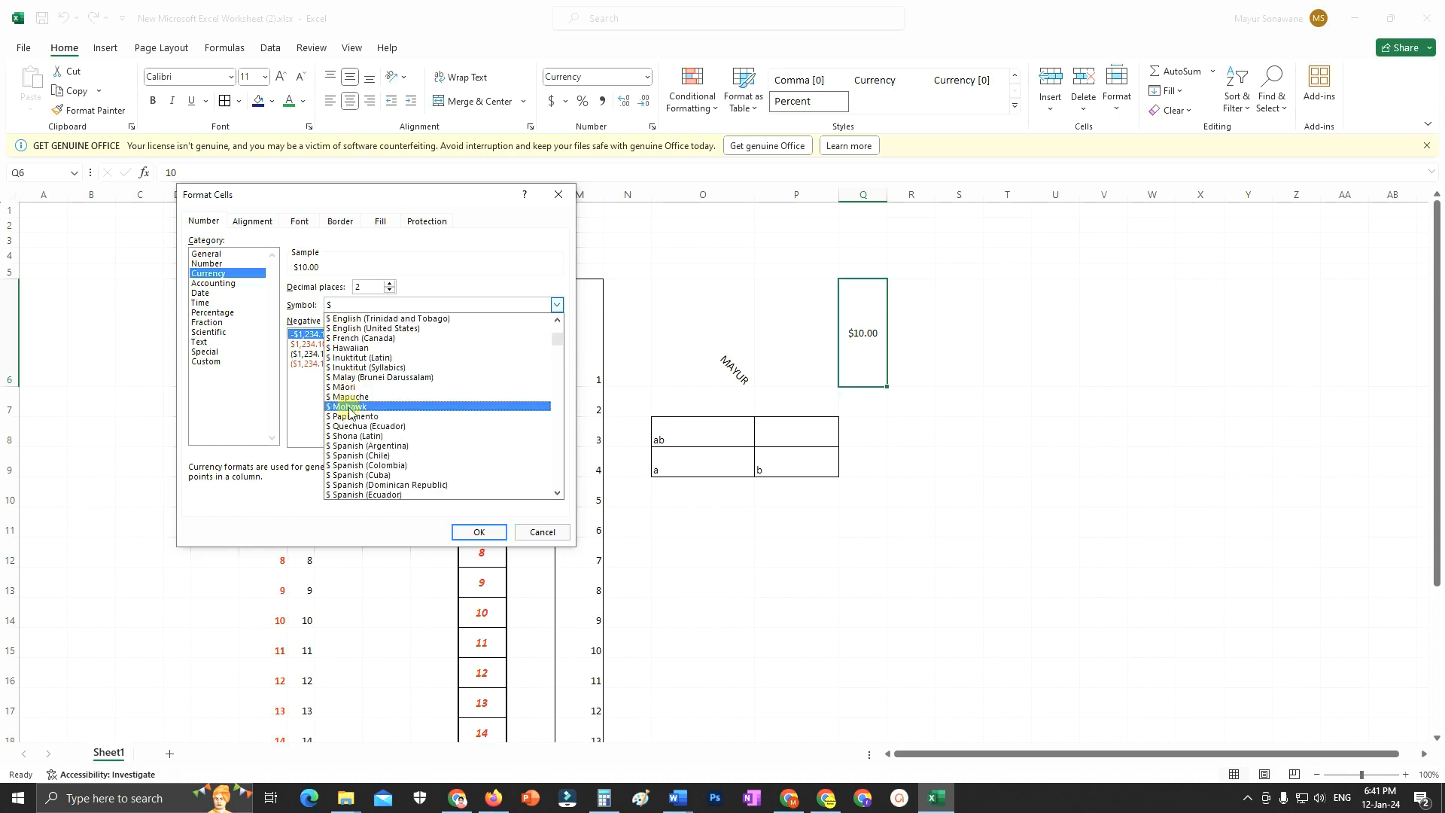
{"action": "scroll", "coordinate": [350, 414], "scroll_direction": "down", "scroll_amount": 5}
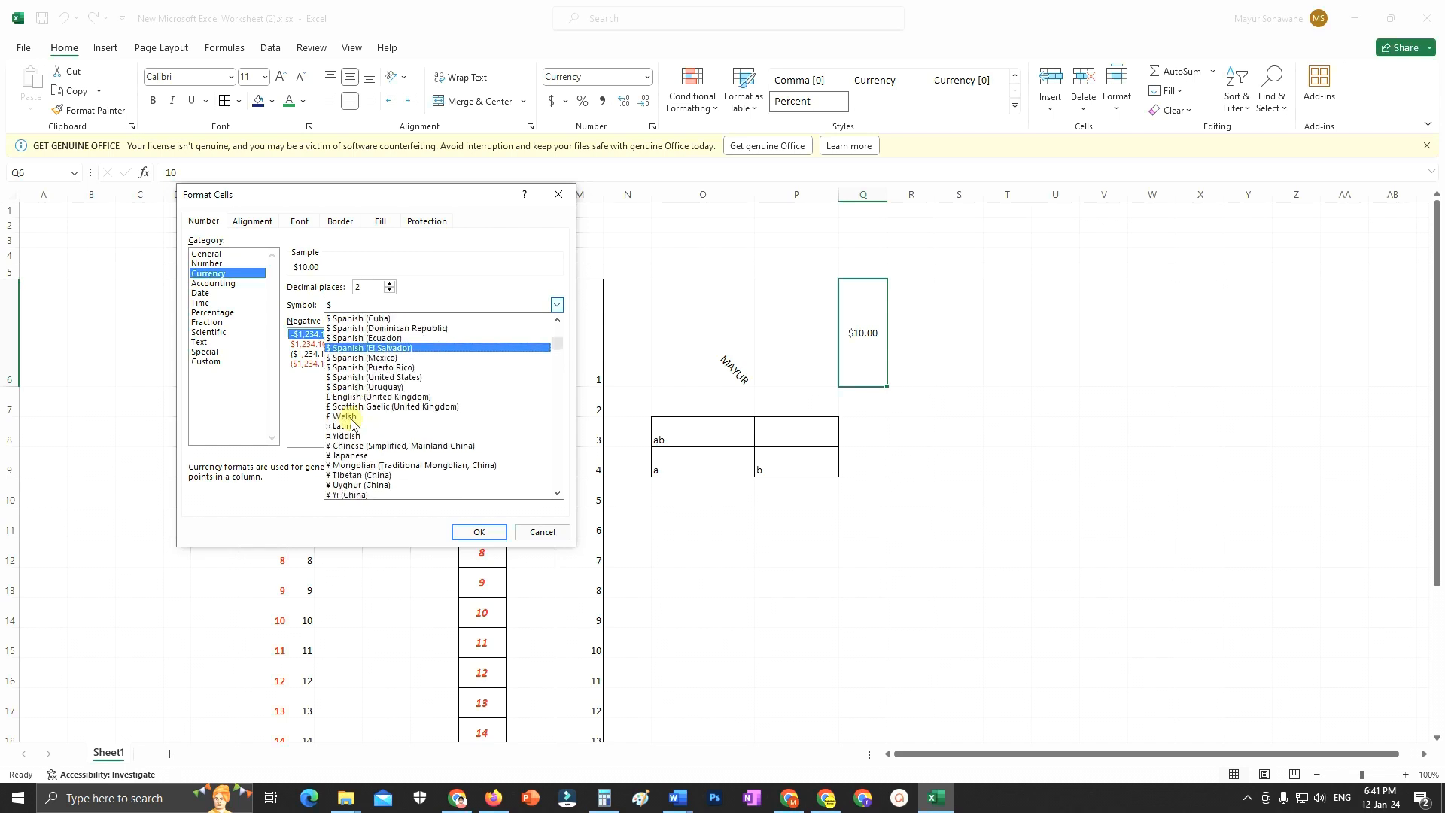
{"action": "scroll", "coordinate": [352, 423], "scroll_direction": "down", "scroll_amount": 3}
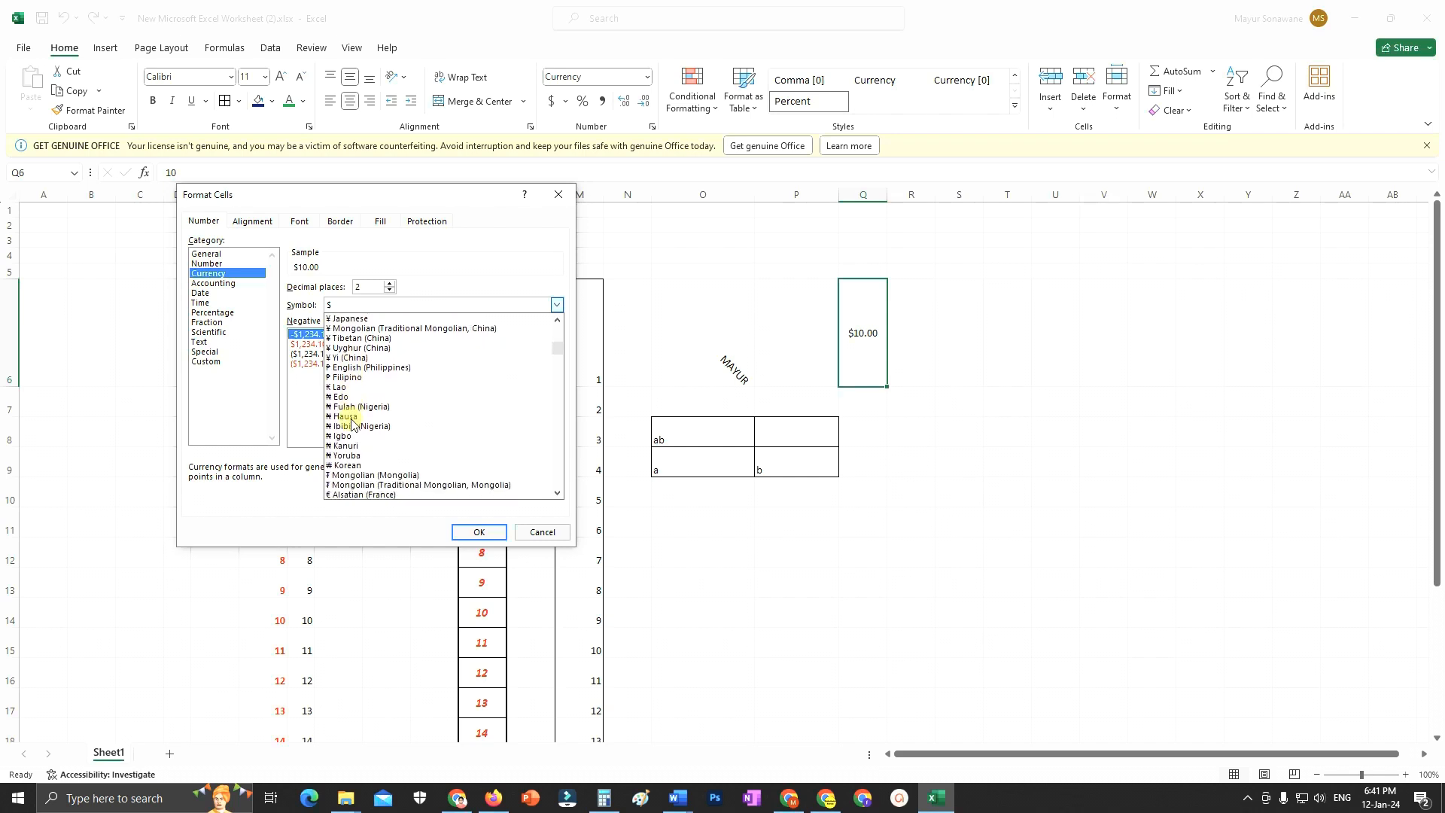
{"action": "scroll", "coordinate": [351, 423], "scroll_direction": "down", "scroll_amount": 2}
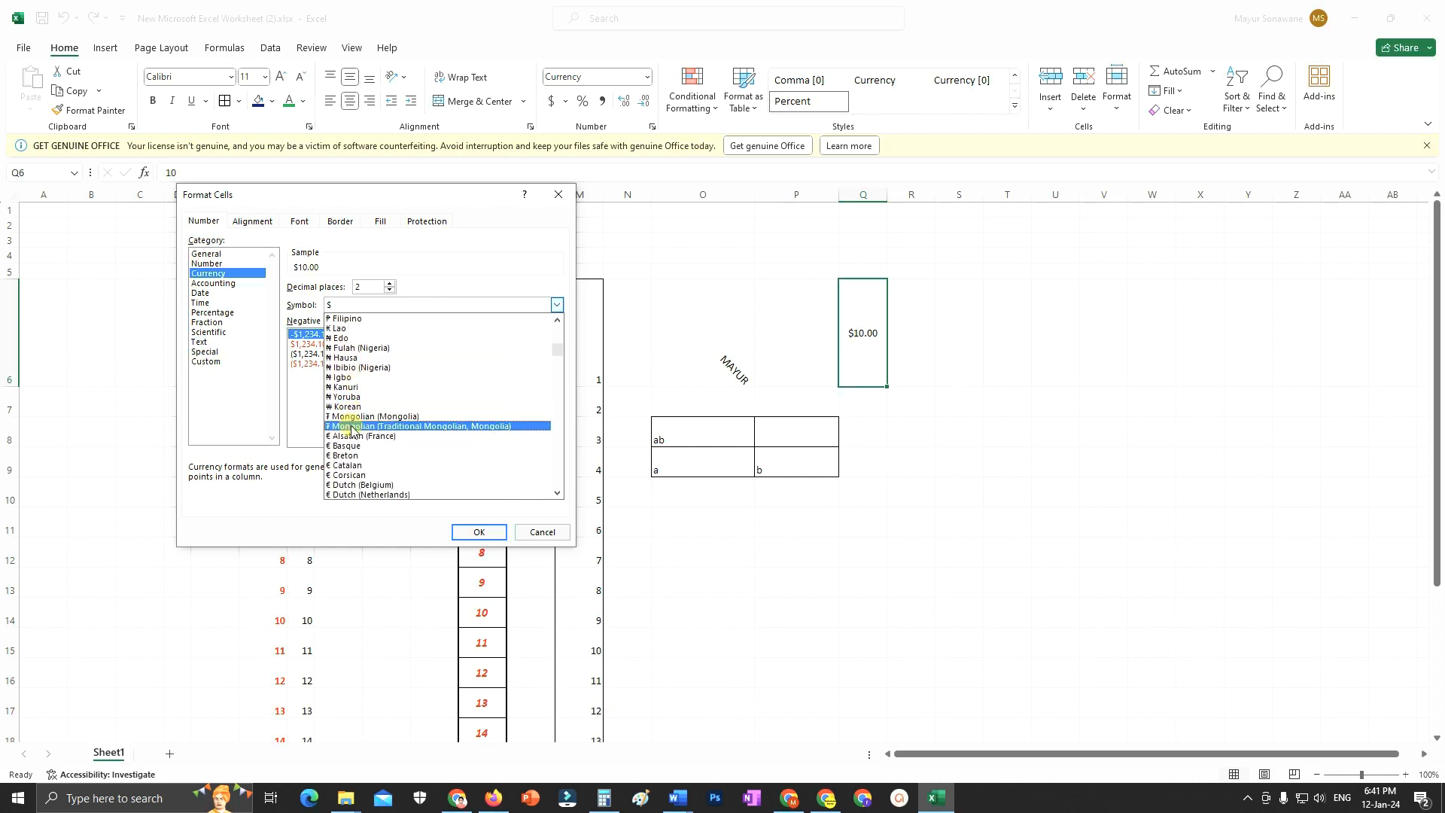
{"action": "scroll", "coordinate": [357, 427], "scroll_direction": "down", "scroll_amount": 5}
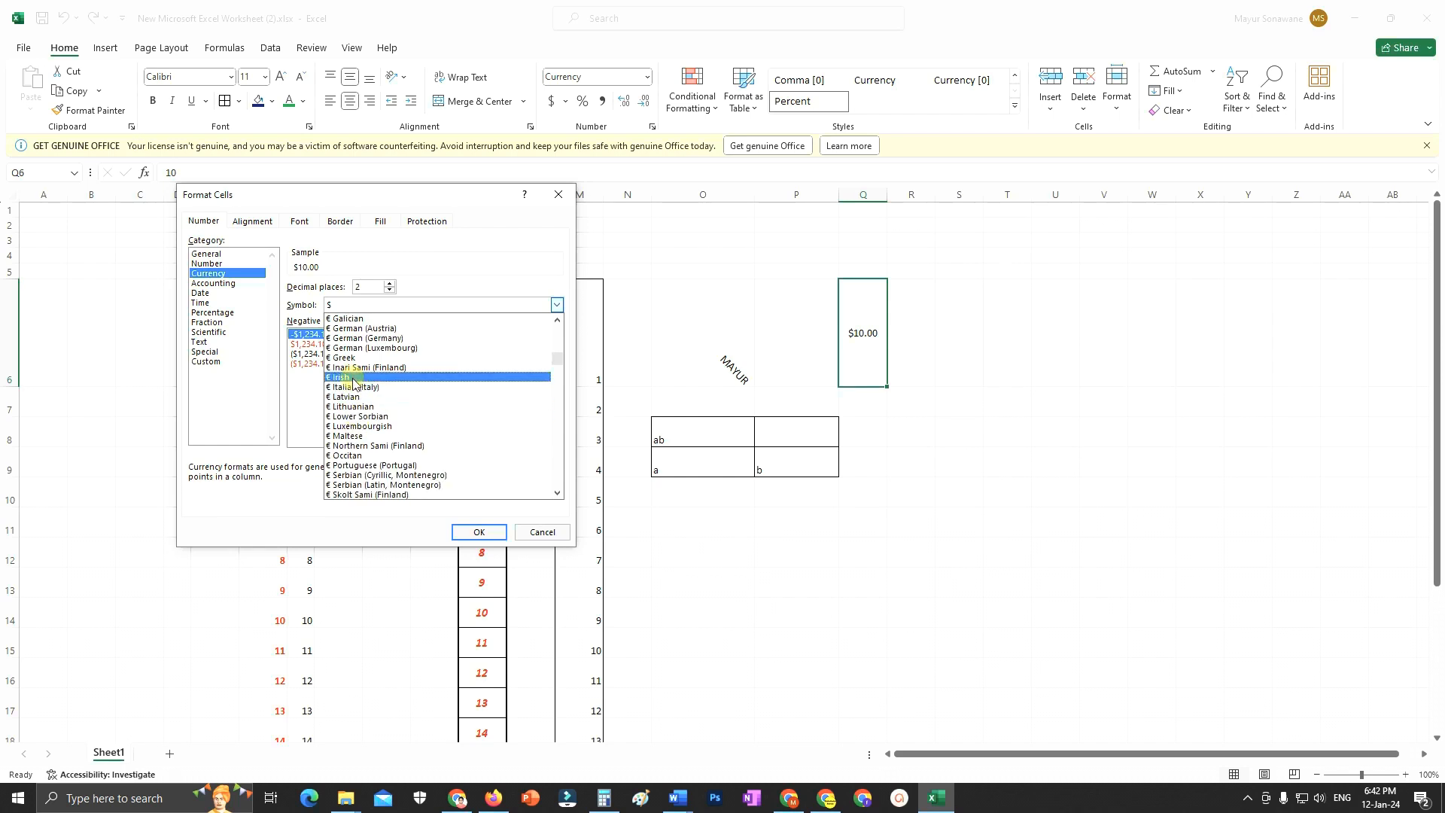
{"action": "scroll", "coordinate": [353, 385], "scroll_direction": "down", "scroll_amount": 3}
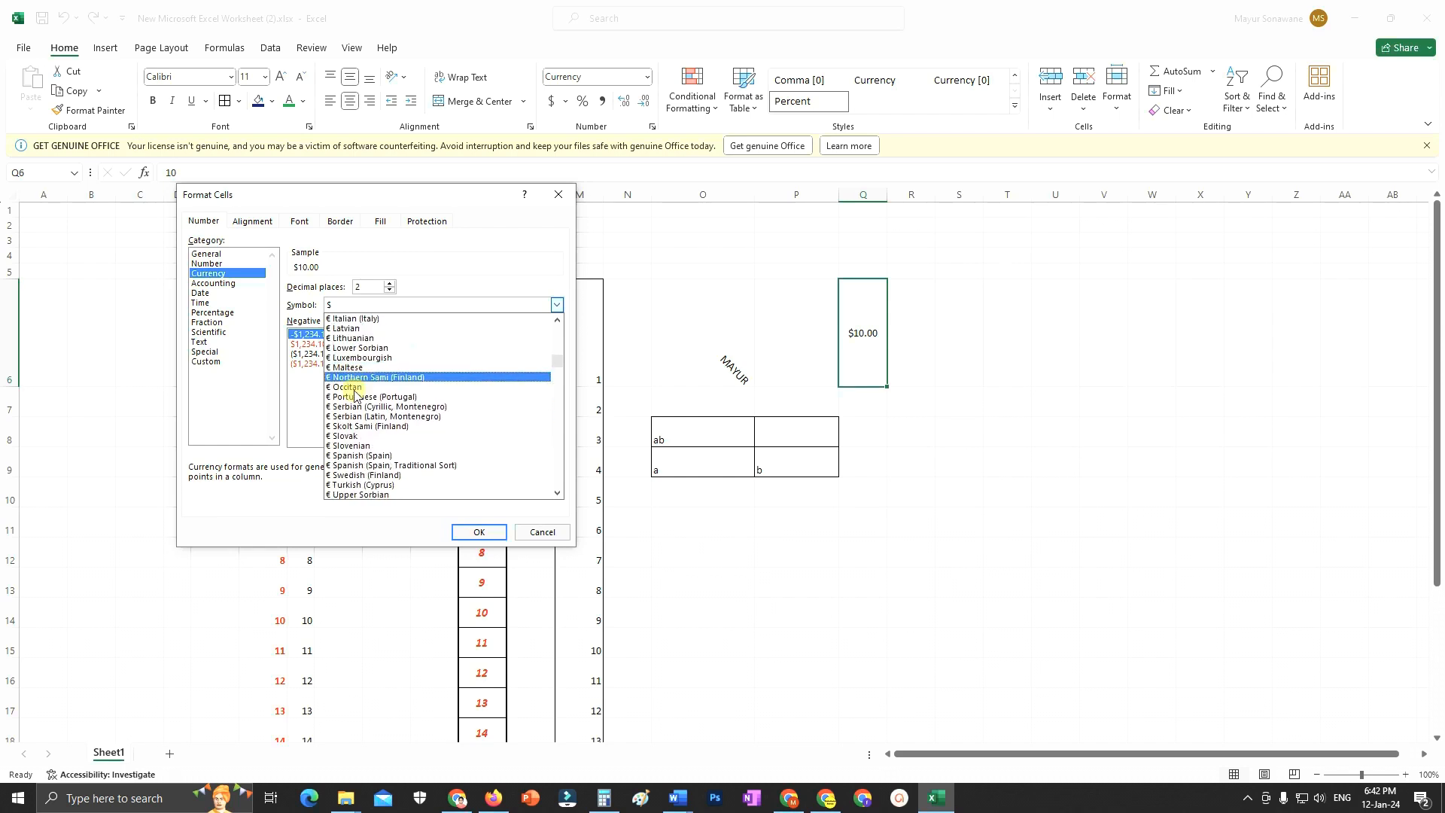
{"action": "left_click", "coordinate": [335, 305]}
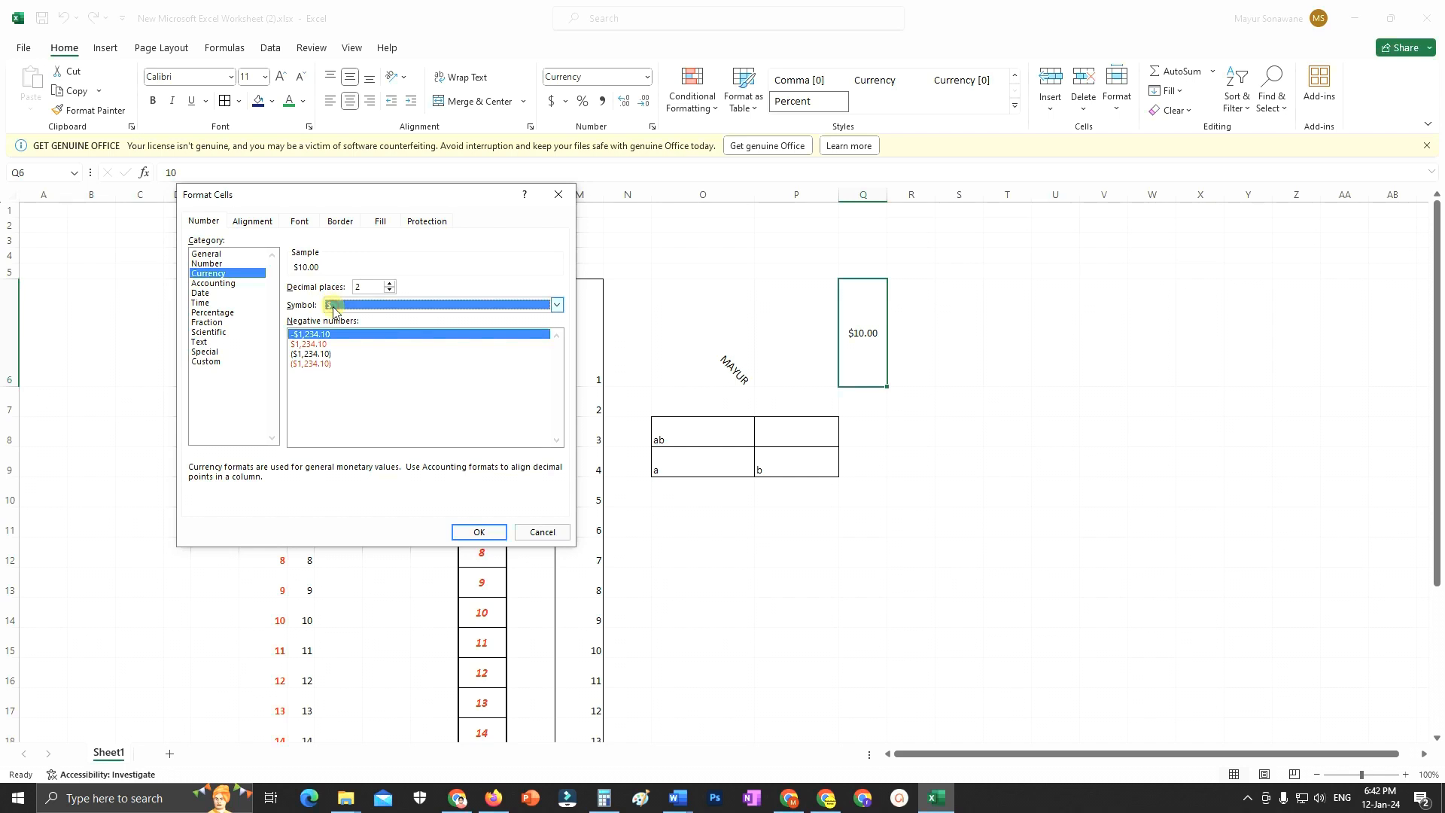
Step: Set the currency symbol of Q6 to ₹ Hindi and apply the format
{"action": "left_click", "coordinate": [334, 308]}
{"action": "scroll", "coordinate": [354, 421], "scroll_direction": "down", "scroll_amount": 5}
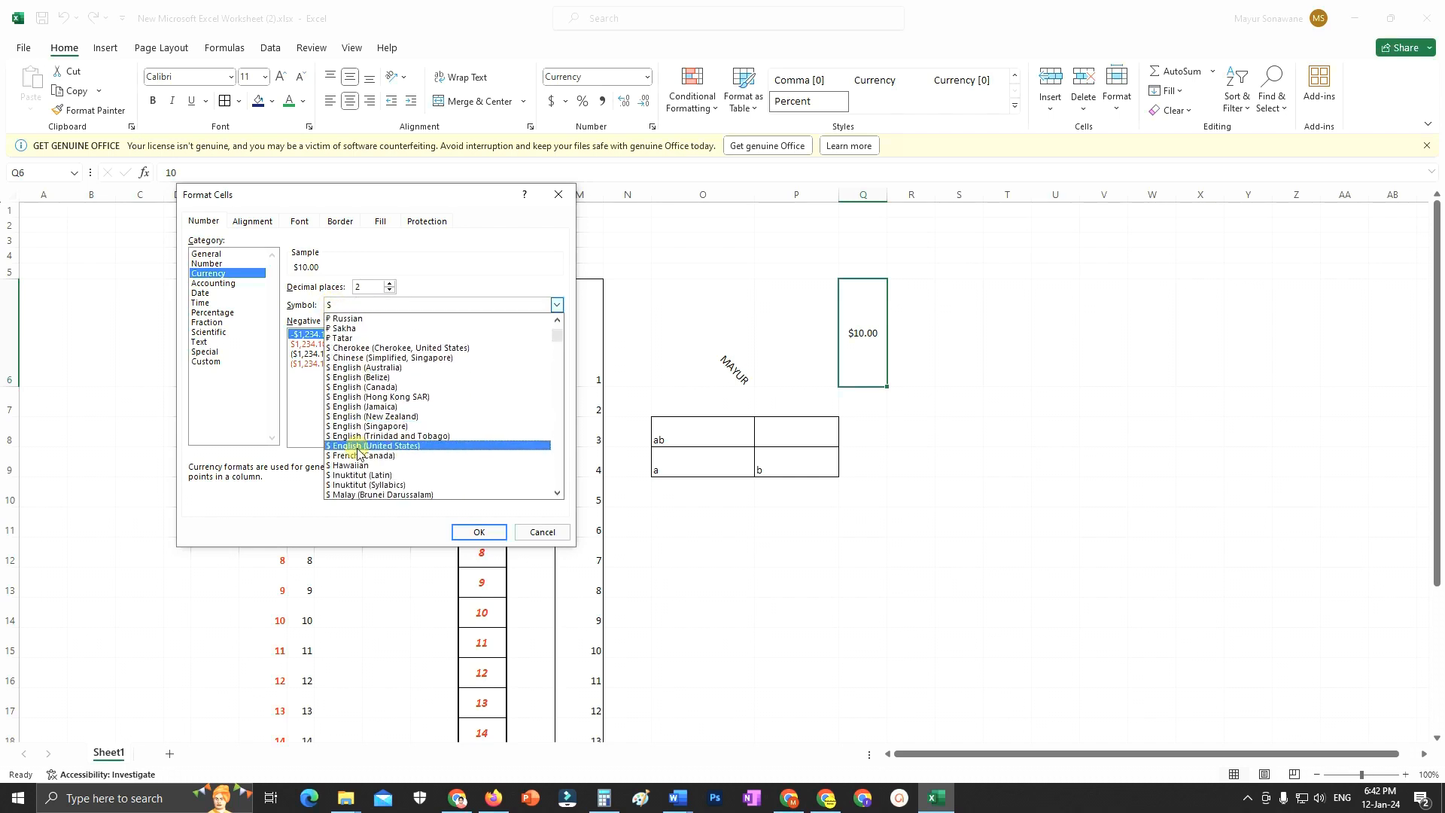
{"action": "scroll", "coordinate": [354, 455], "scroll_direction": "down", "scroll_amount": 10}
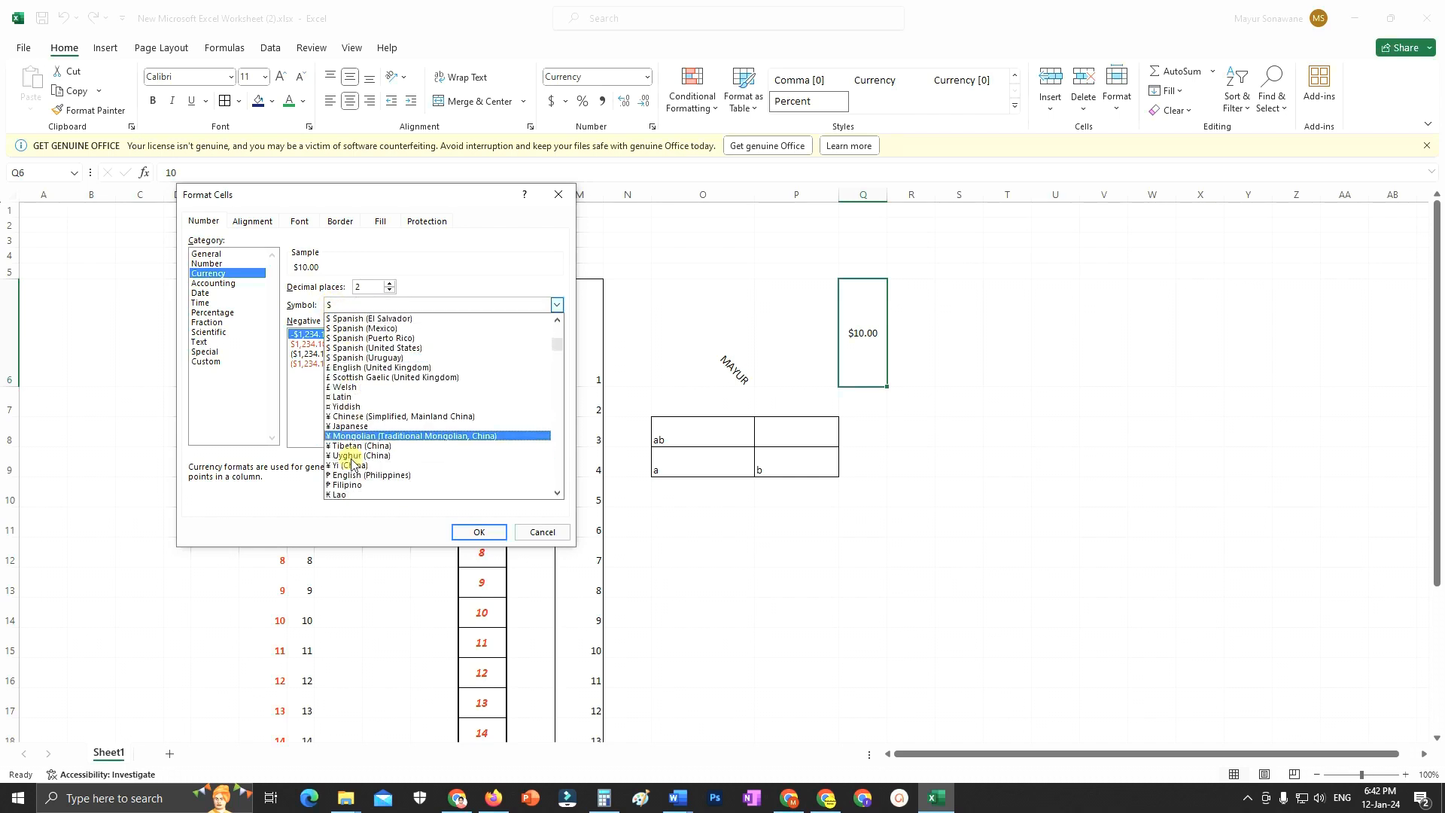
{"action": "scroll", "coordinate": [352, 463], "scroll_direction": "down", "scroll_amount": 5}
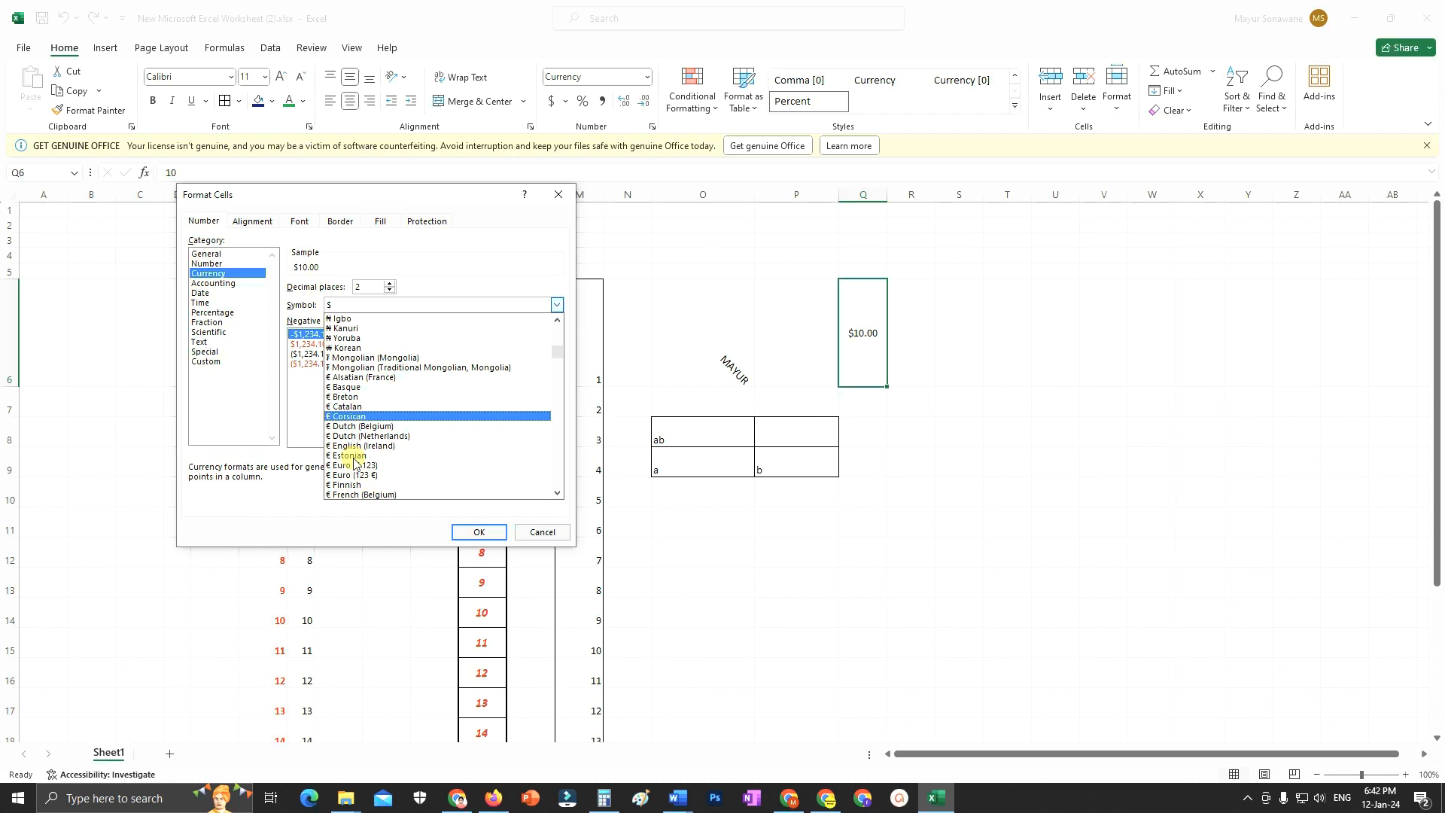
{"action": "scroll", "coordinate": [356, 461], "scroll_direction": "down", "scroll_amount": 10}
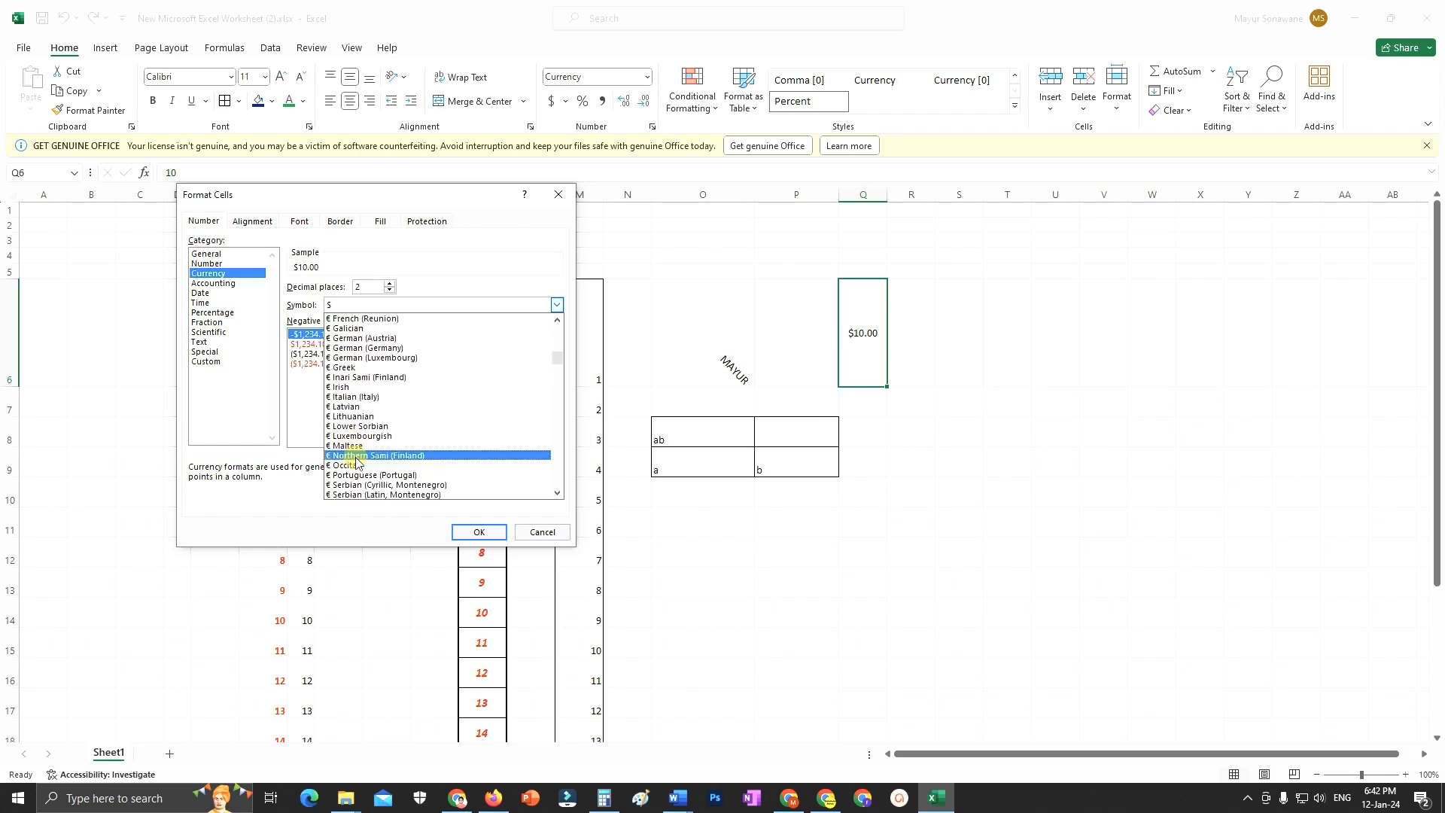
{"action": "scroll", "coordinate": [357, 462], "scroll_direction": "down", "scroll_amount": 10}
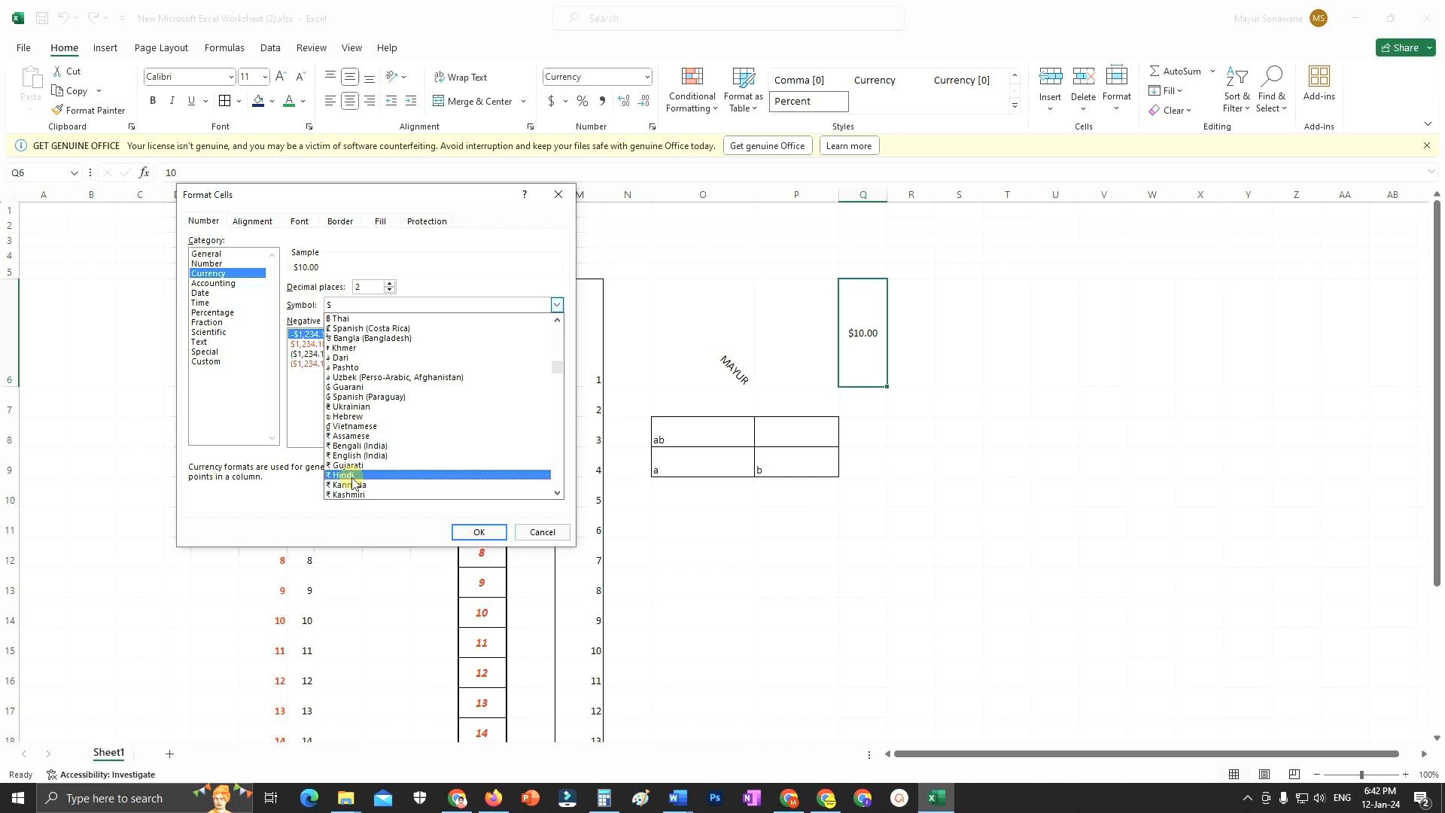
{"action": "left_click", "coordinate": [353, 475]}
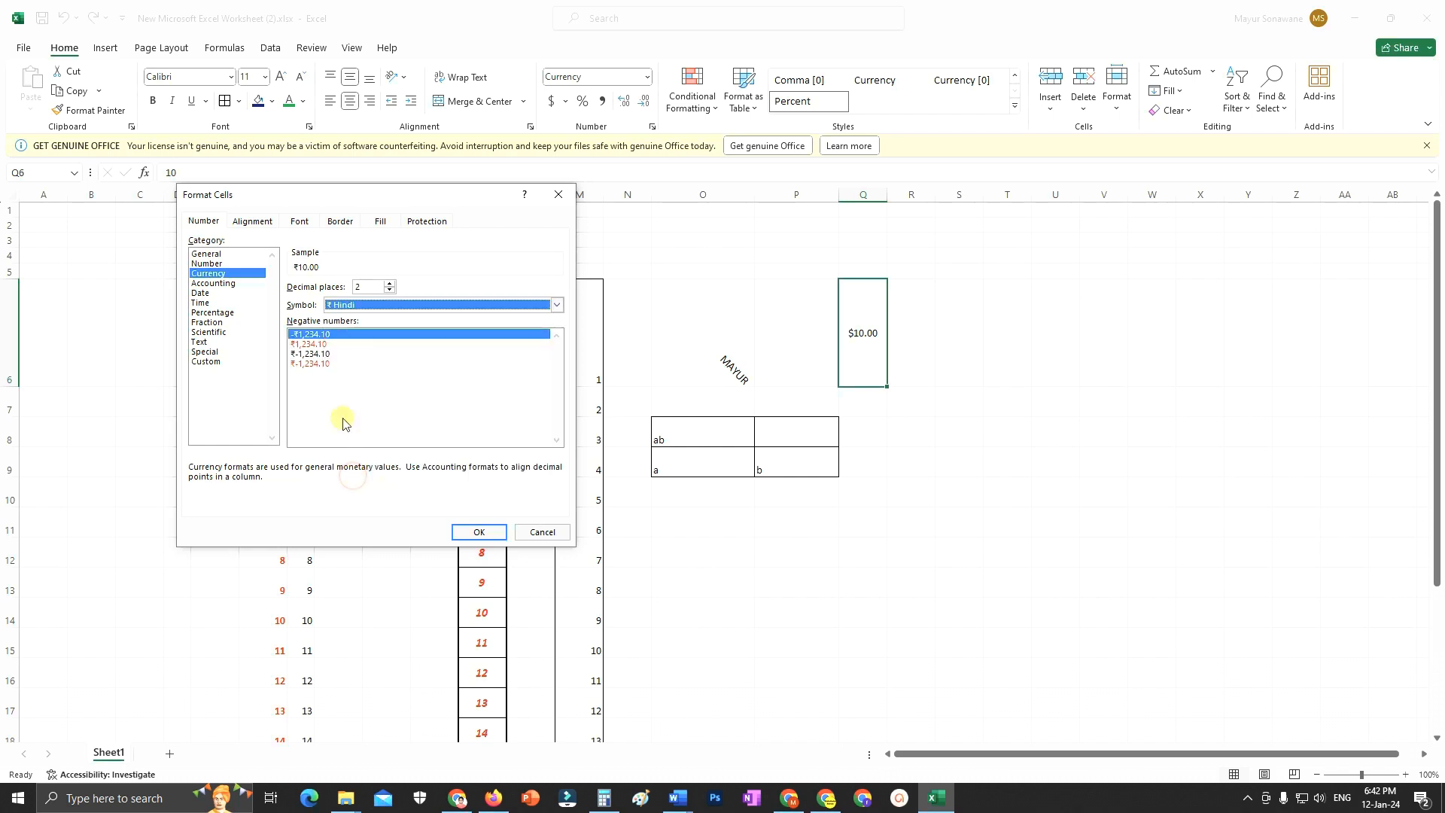
{"action": "left_click", "coordinate": [478, 532]}
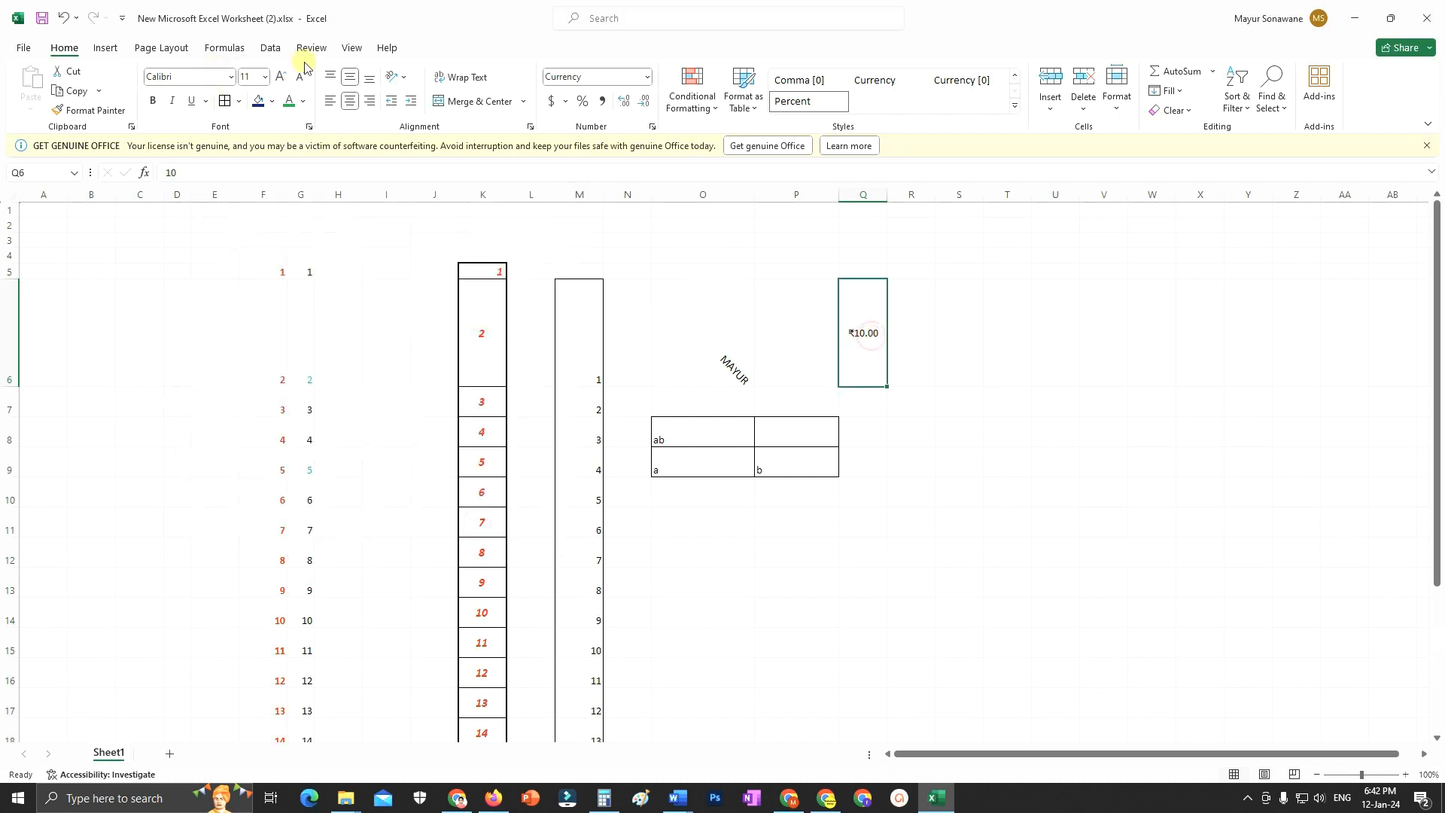
Step: Enlarge the font of cell Q6 to size 72 and keep the cell selected
{"action": "left_click", "coordinate": [280, 76]}
{"action": "left_click", "coordinate": [280, 76]}
{"action": "left_click", "coordinate": [280, 76]}
{"action": "left_click", "coordinate": [280, 76]}
{"action": "left_click", "coordinate": [280, 76]}
{"action": "left_click", "coordinate": [280, 76]}
{"action": "left_click", "coordinate": [280, 76]}
{"action": "left_click", "coordinate": [280, 76]}
{"action": "left_click", "coordinate": [280, 76]}
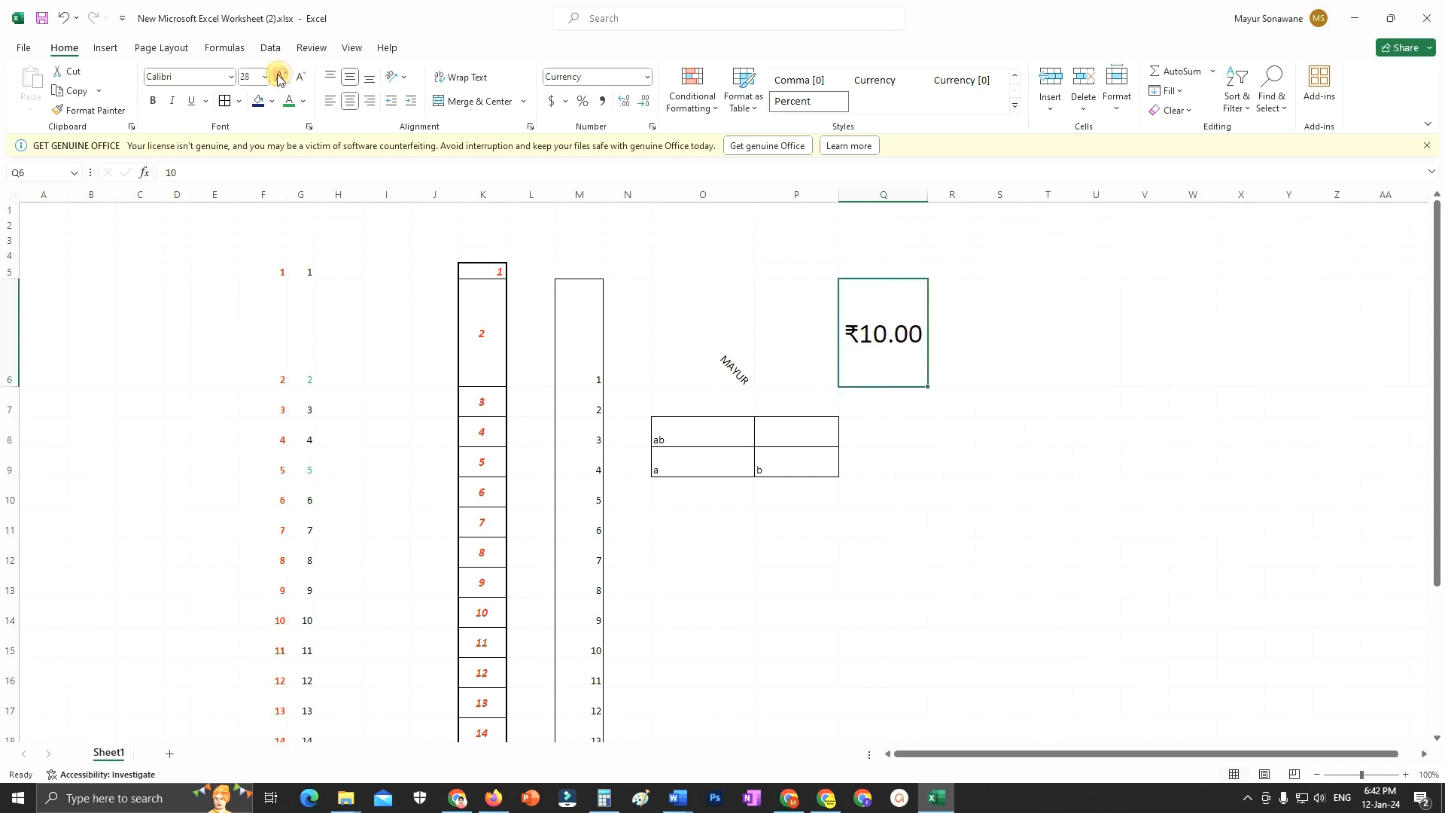
{"action": "left_click", "coordinate": [280, 76]}
{"action": "left_click", "coordinate": [280, 76]}
{"action": "left_click", "coordinate": [280, 76]}
{"action": "left_click", "coordinate": [960, 467]}
{"action": "left_click", "coordinate": [879, 349]}
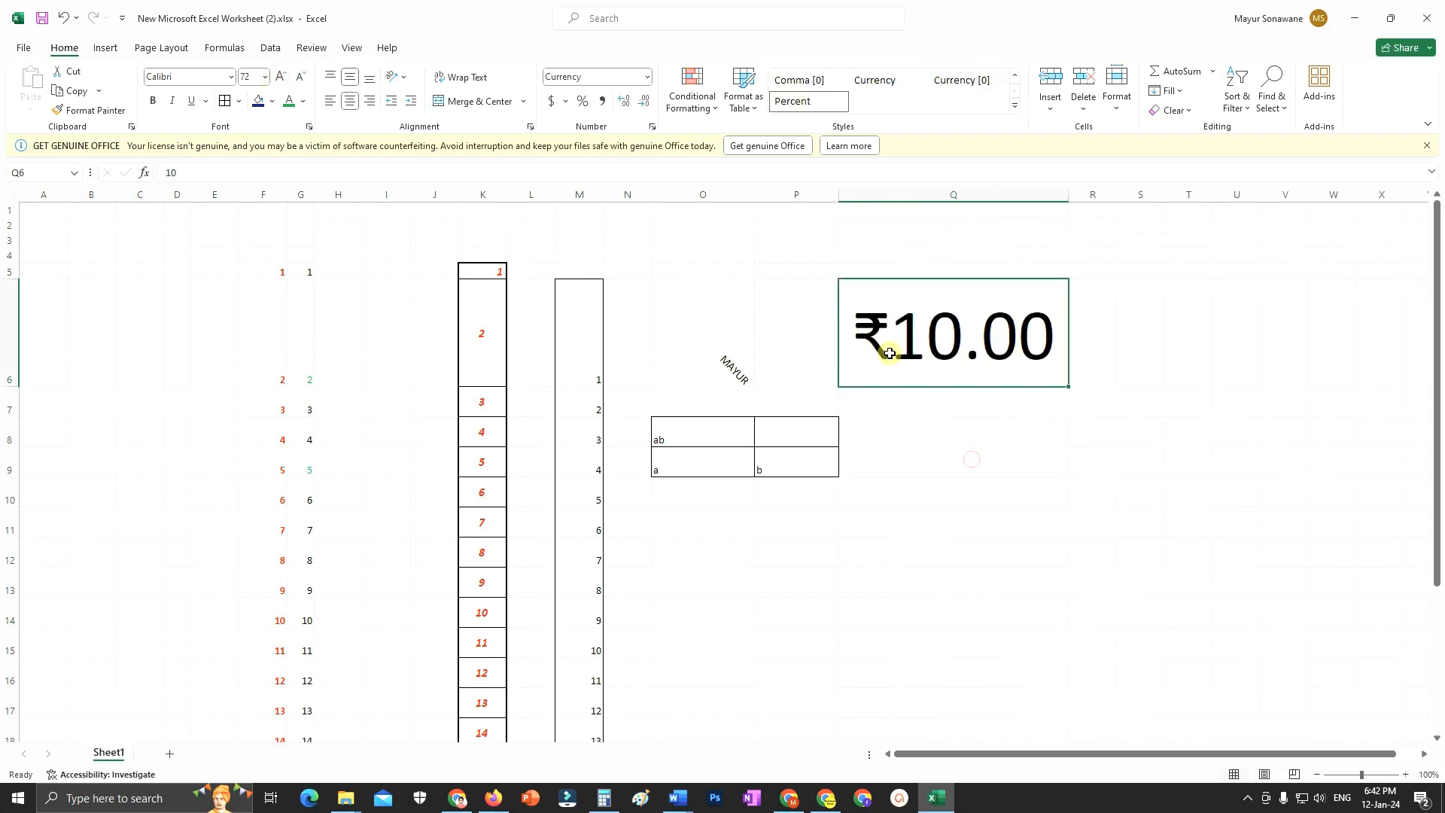
Step: Apply the Short Date number format to cell Q6
{"action": "left_click", "coordinate": [645, 78]}
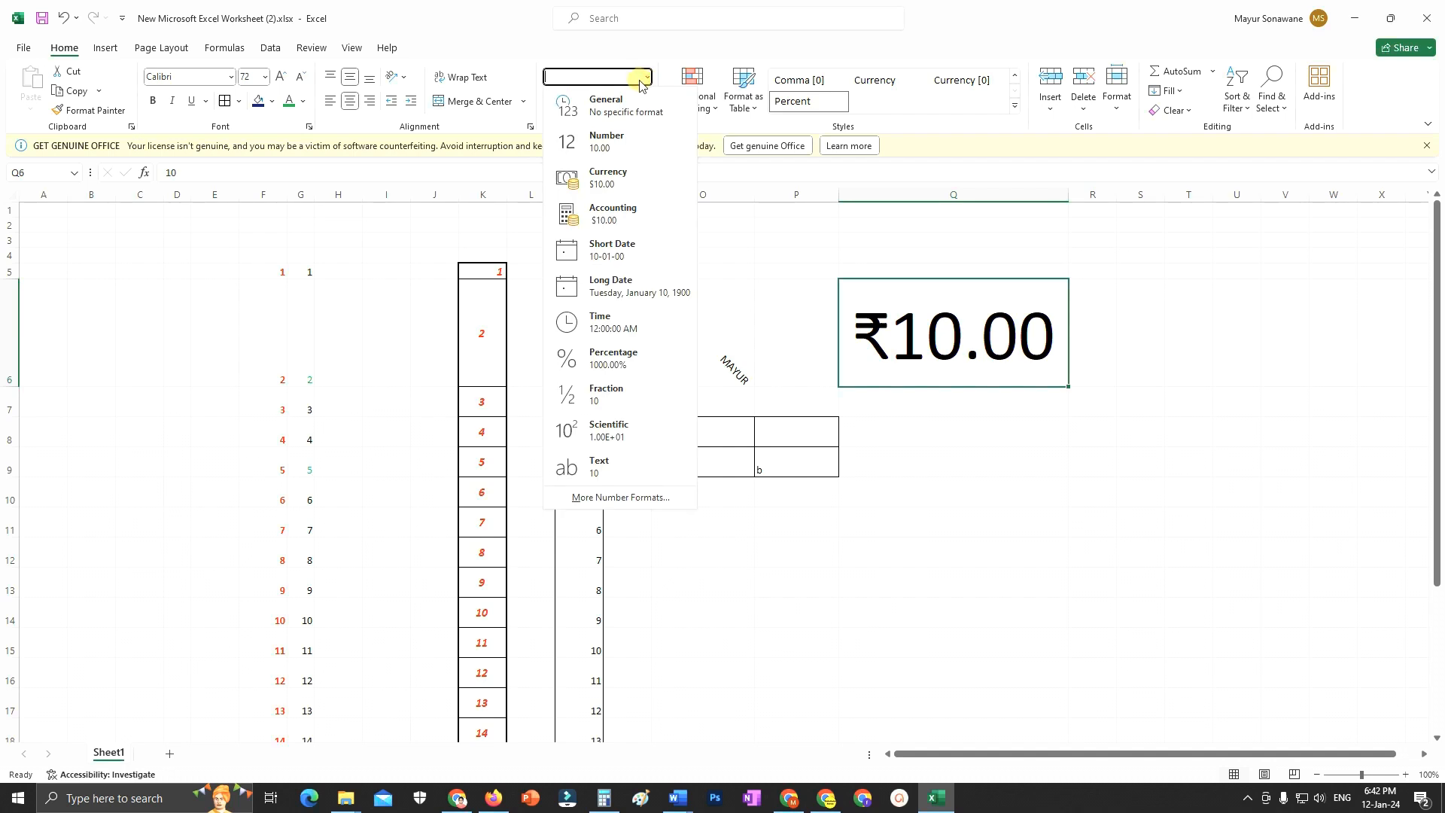
{"action": "left_click", "coordinate": [609, 253]}
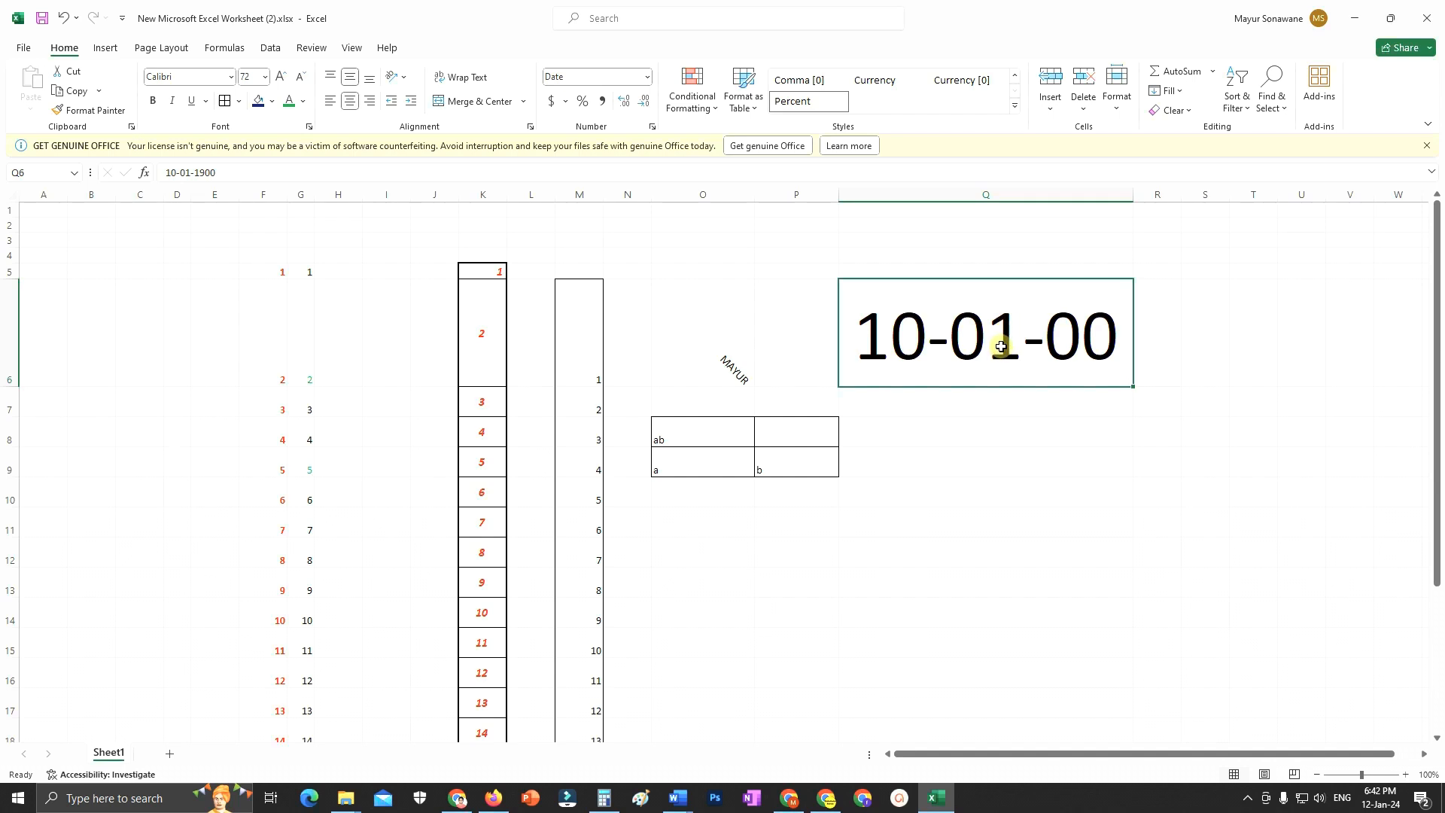
{"action": "left_click", "coordinate": [1070, 456]}
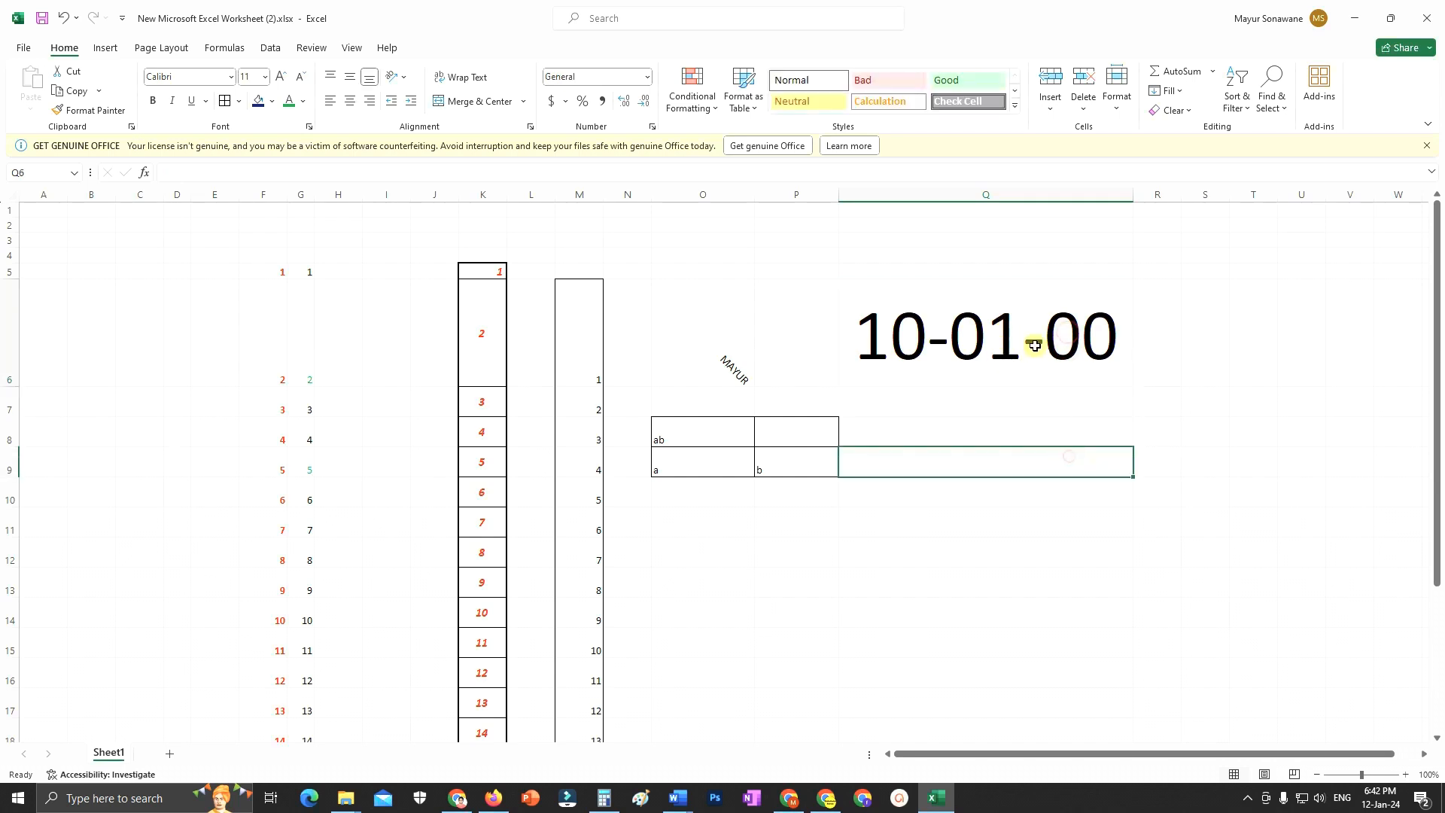
Step: Enter the date 10/01/22 in cell Q6
{"action": "left_click", "coordinate": [1035, 346]}
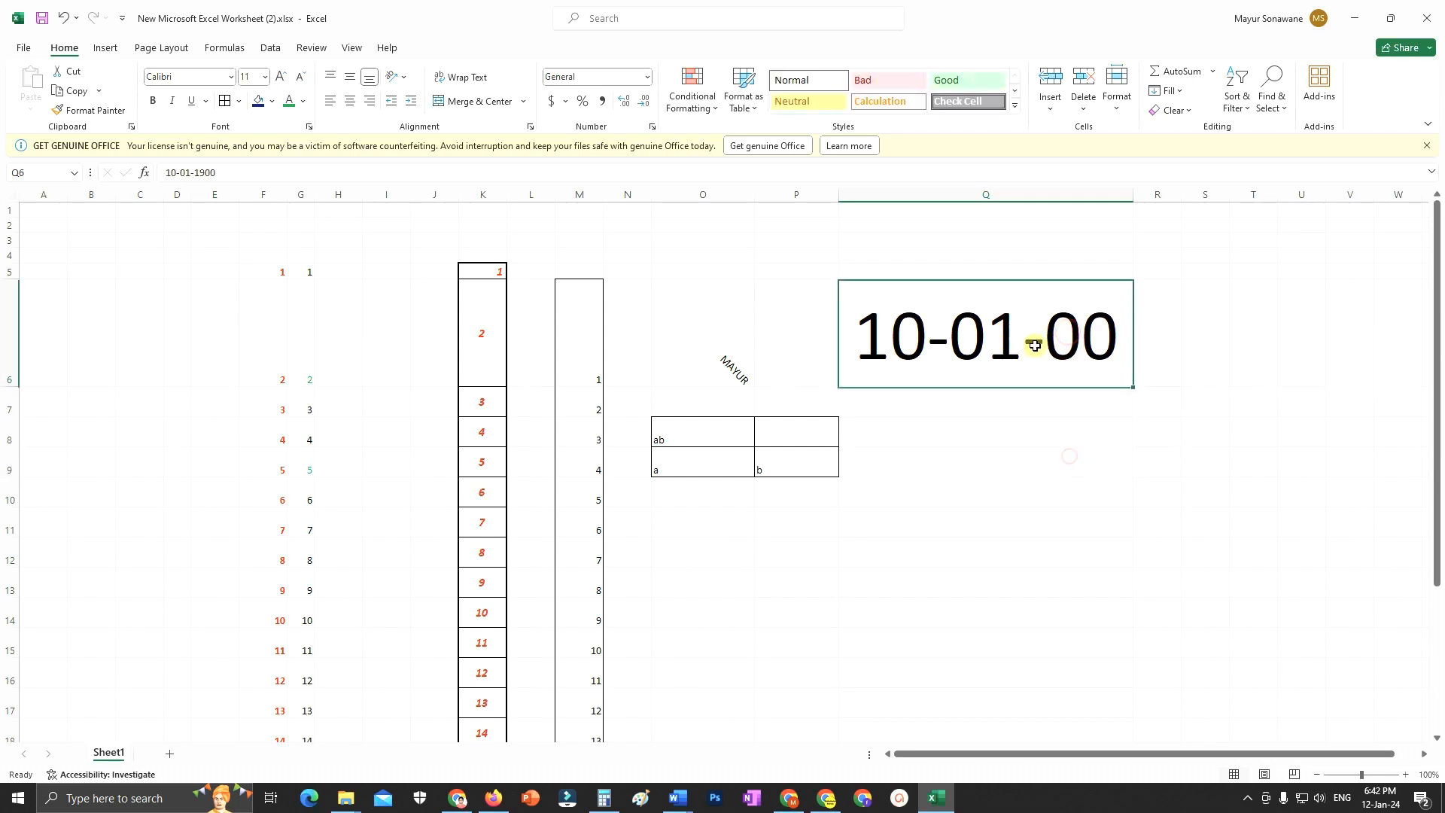
{"action": "type", "text": "10/01/"}
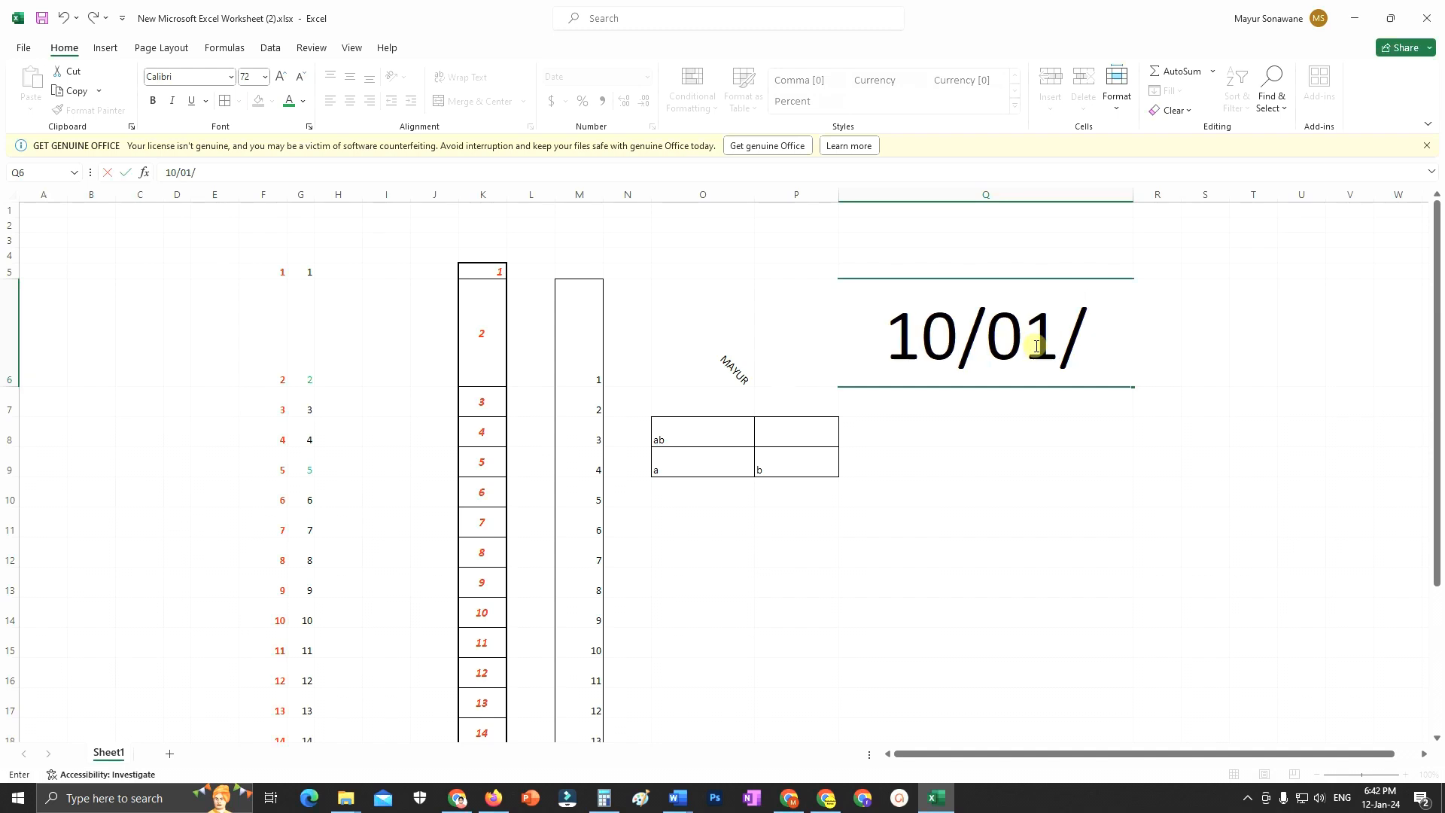
{"action": "type", "text": "22"}
{"action": "key", "text": "Return"}
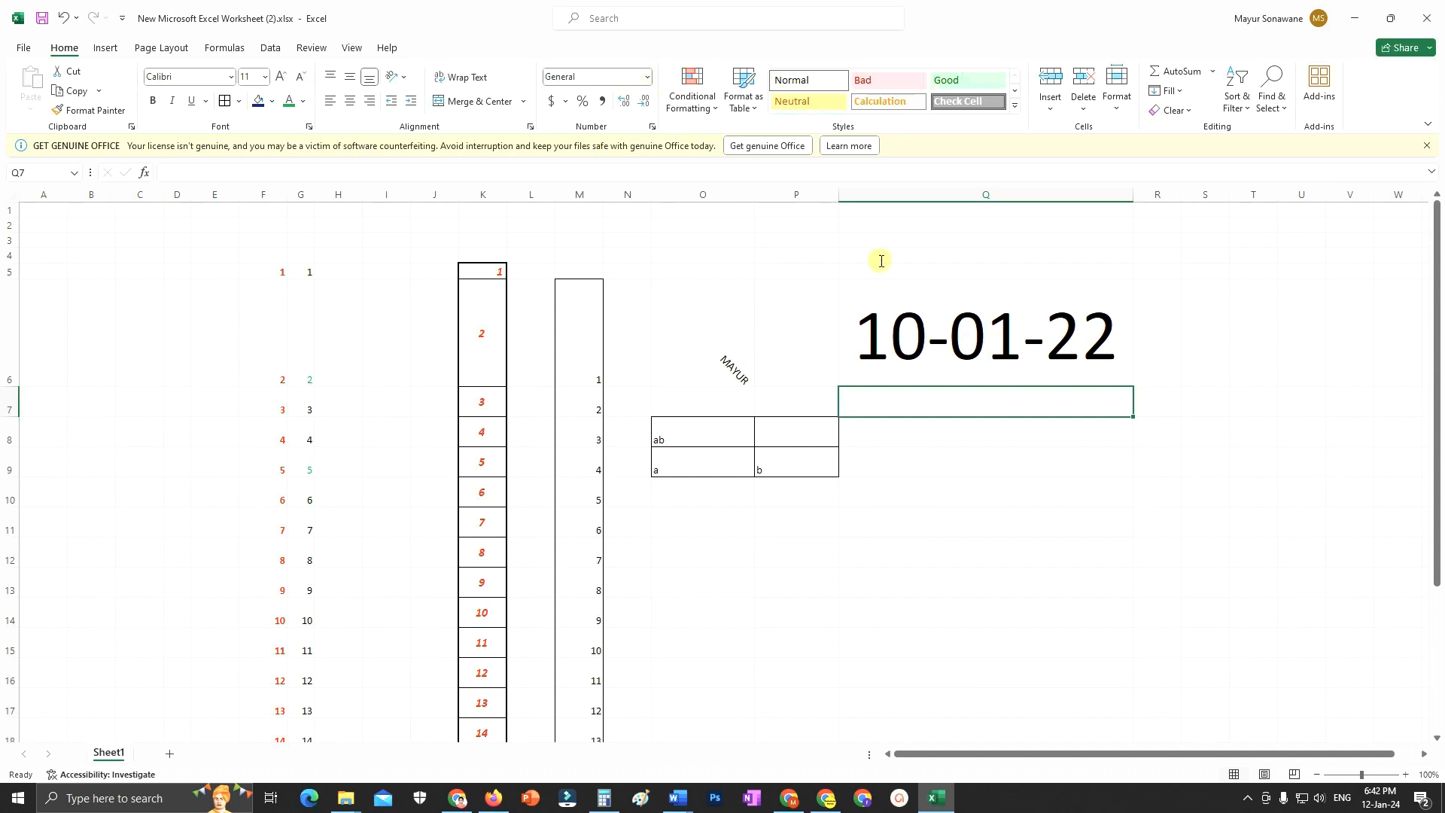
Step: Look through the date types in the cell format settings of Q6 and close them without changes
{"action": "right_click", "coordinate": [943, 332]}
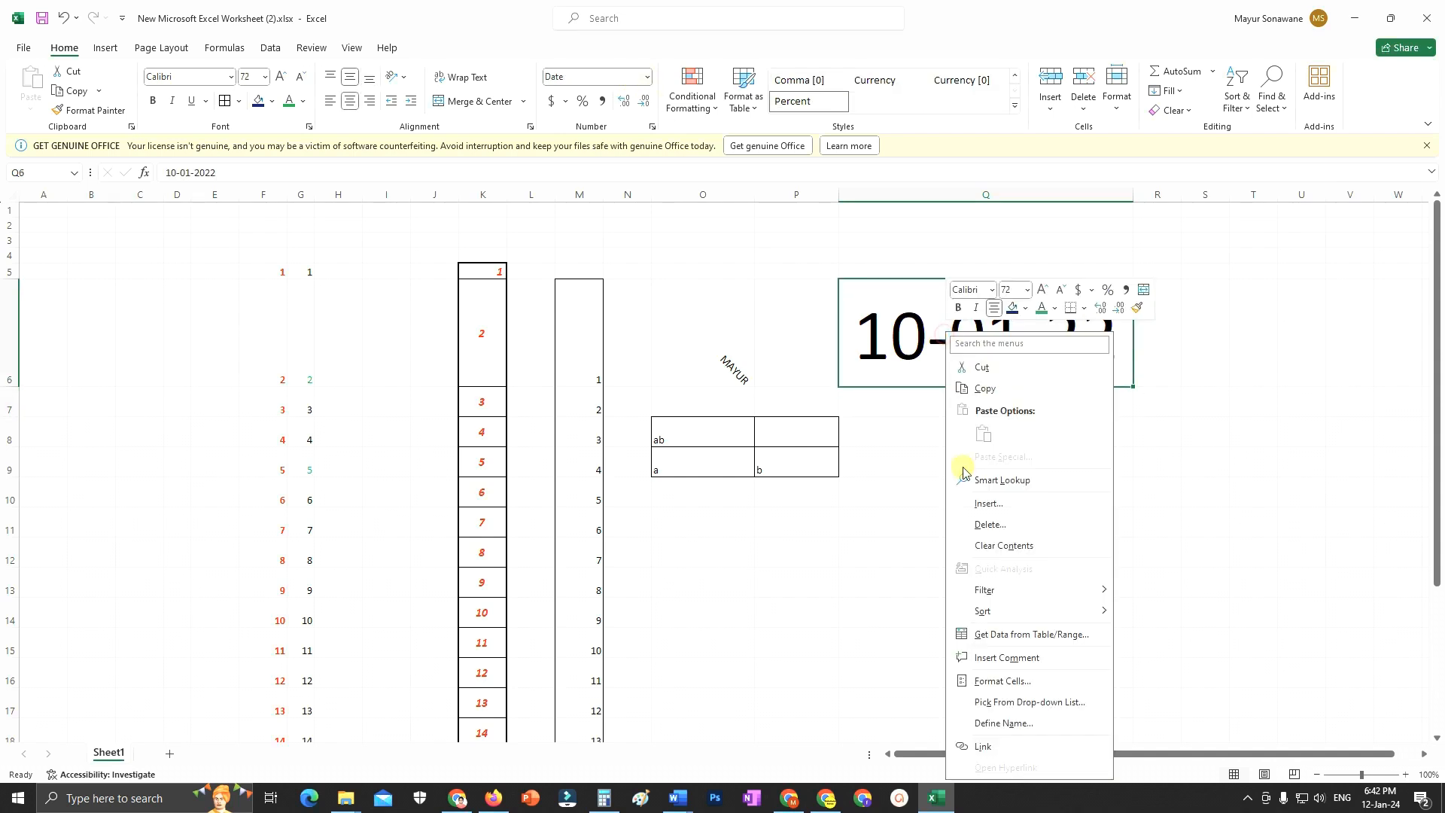
{"action": "left_click", "coordinate": [991, 678]}
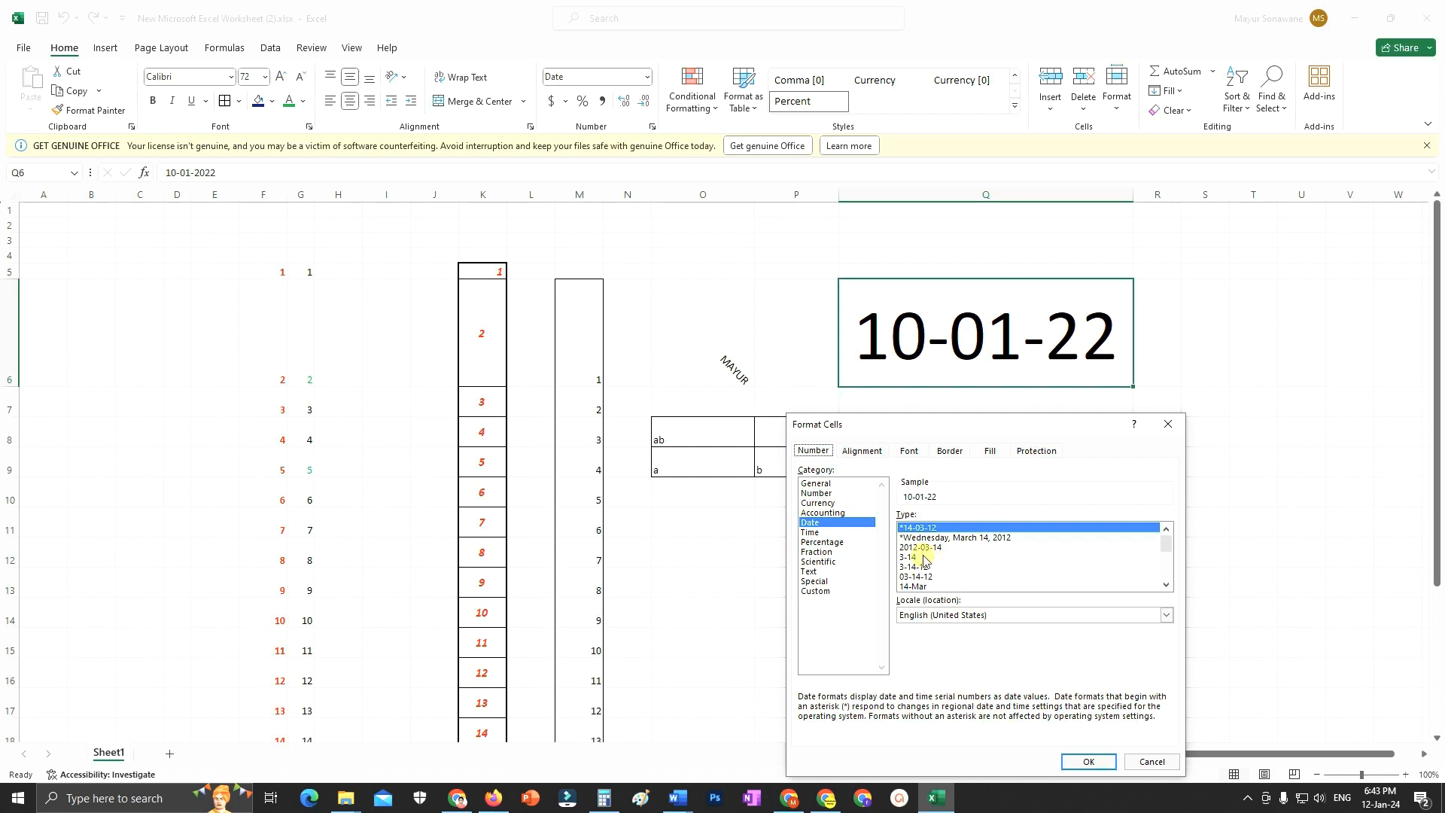
{"action": "left_click", "coordinate": [1169, 424]}
{"action": "left_click", "coordinate": [998, 439]}
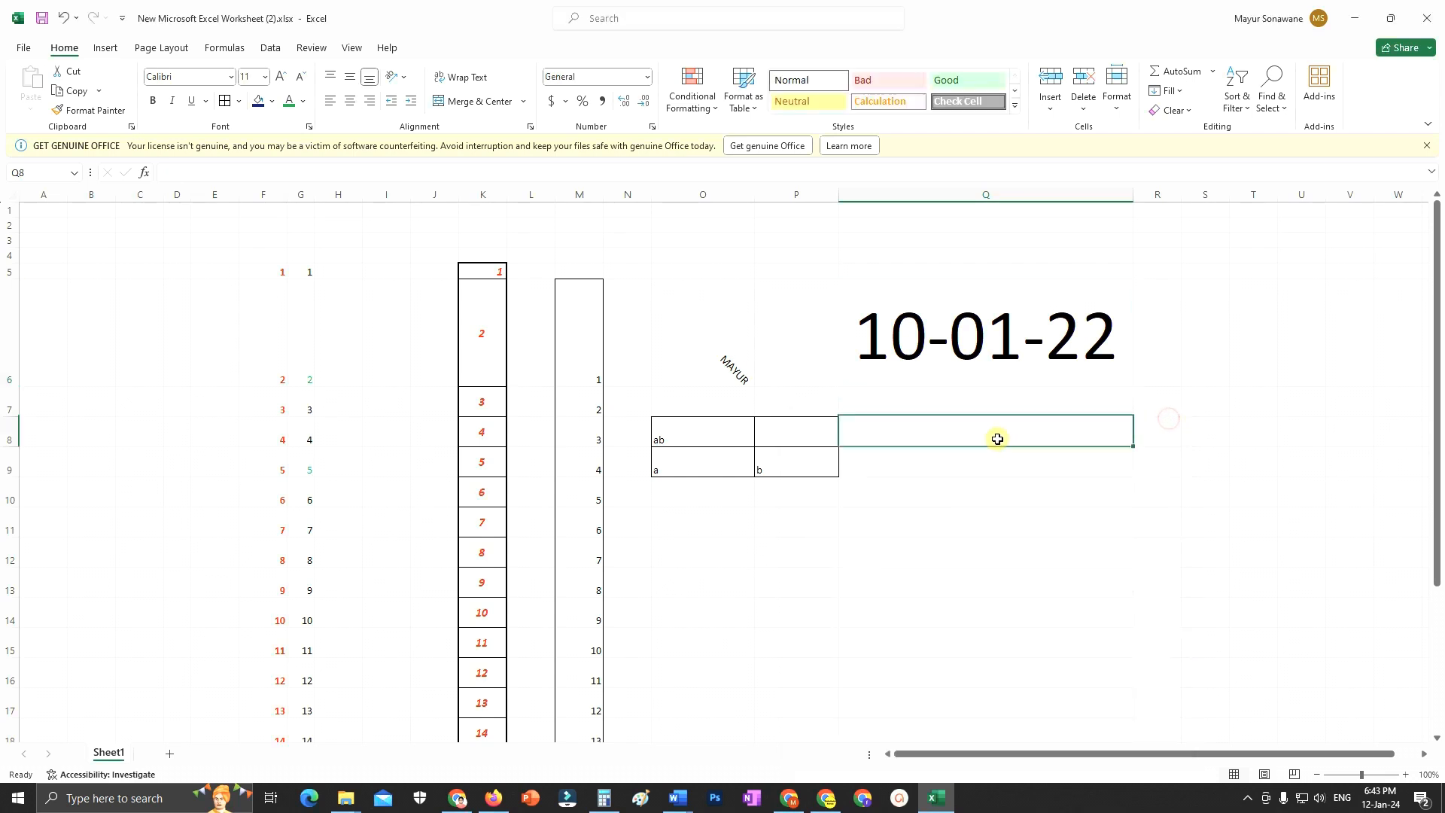
Step: Replace the date in Q6 with 0 and keep the cell selected
{"action": "left_click", "coordinate": [961, 355]}
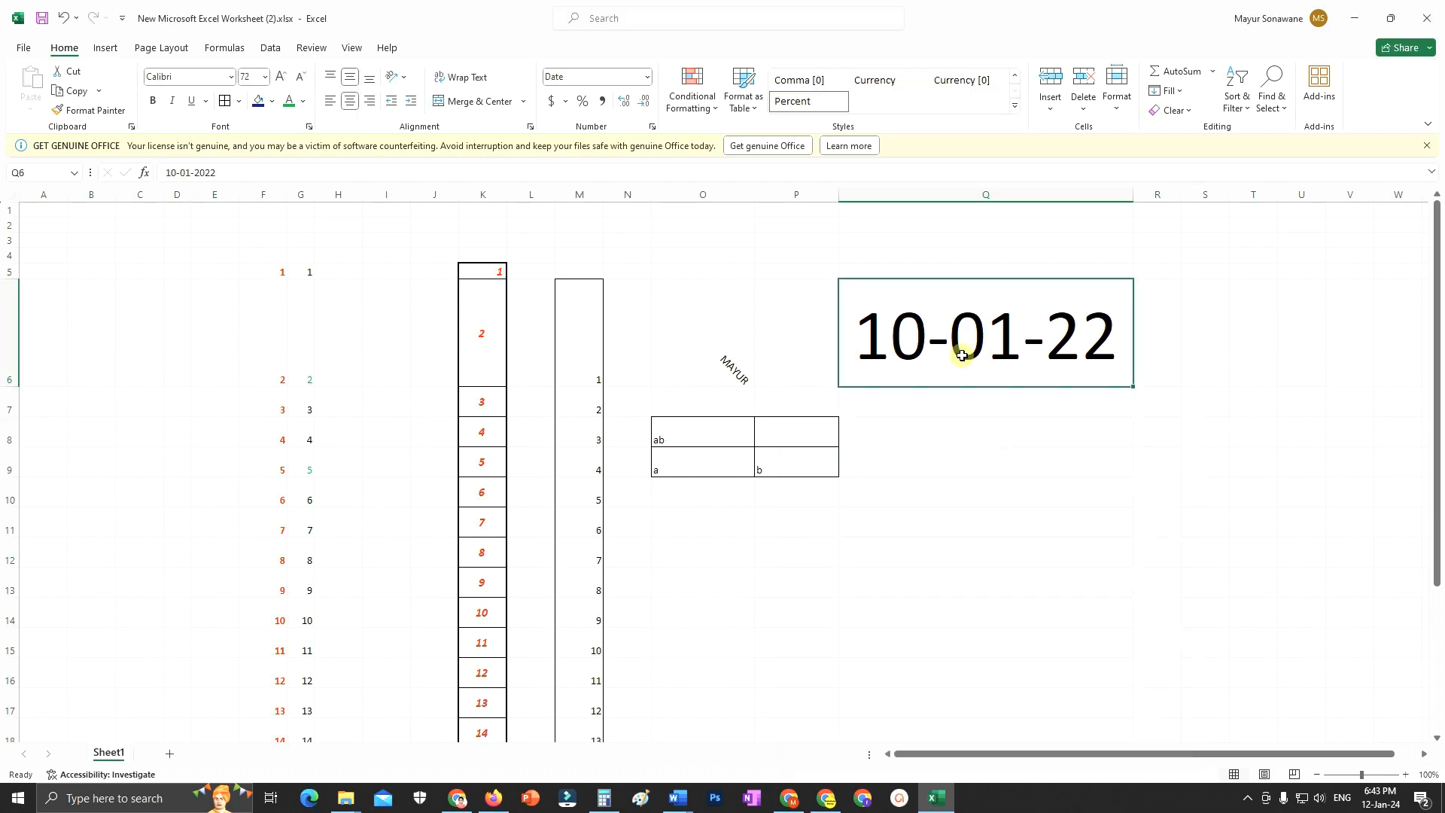
{"action": "type", "text": "0"}
{"action": "left_click", "coordinate": [974, 455]}
{"action": "left_click", "coordinate": [948, 363]}
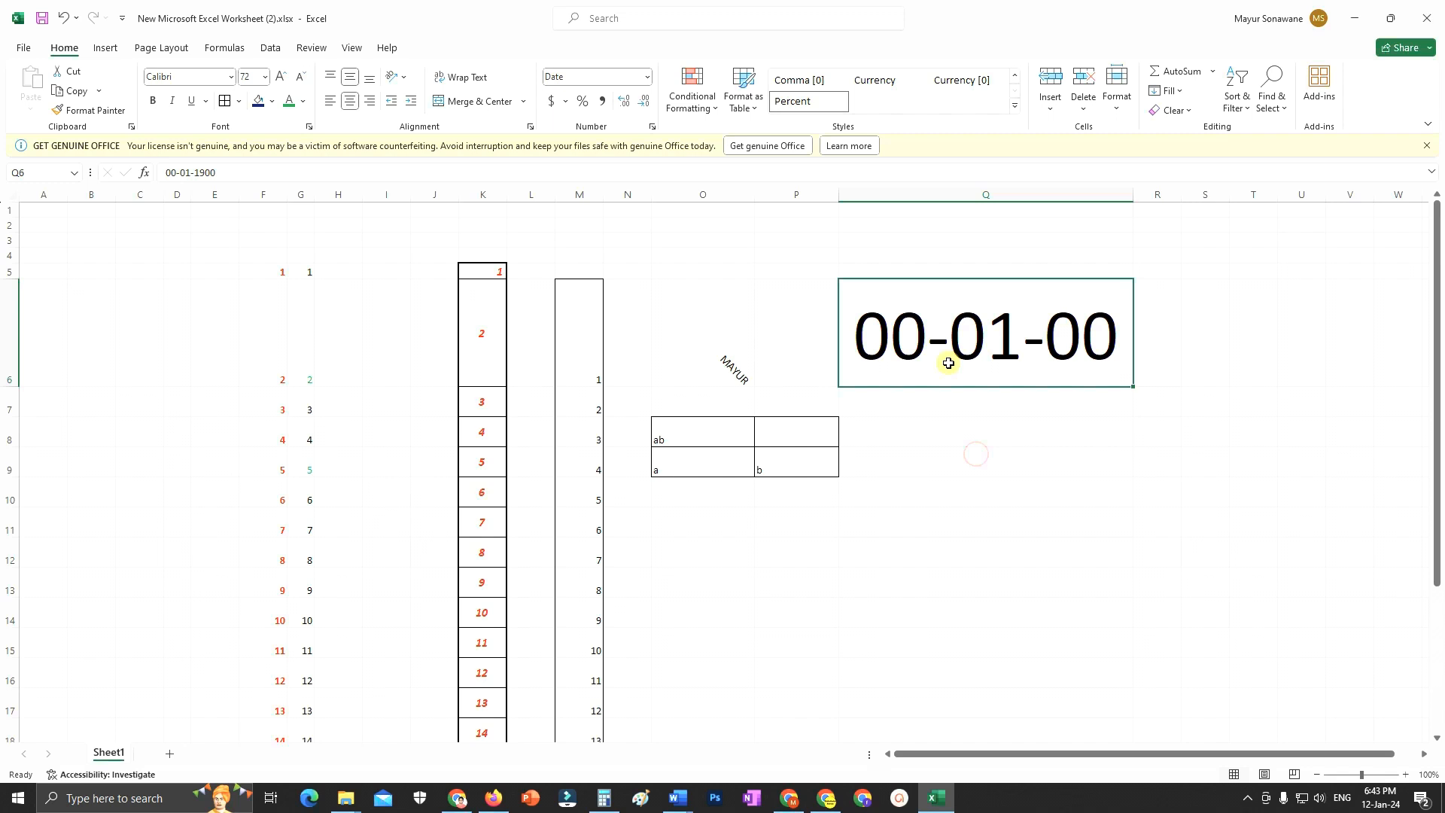
Step: Set the number format of cell Q6 to General in the cell format settings
{"action": "right_click", "coordinate": [932, 333]}
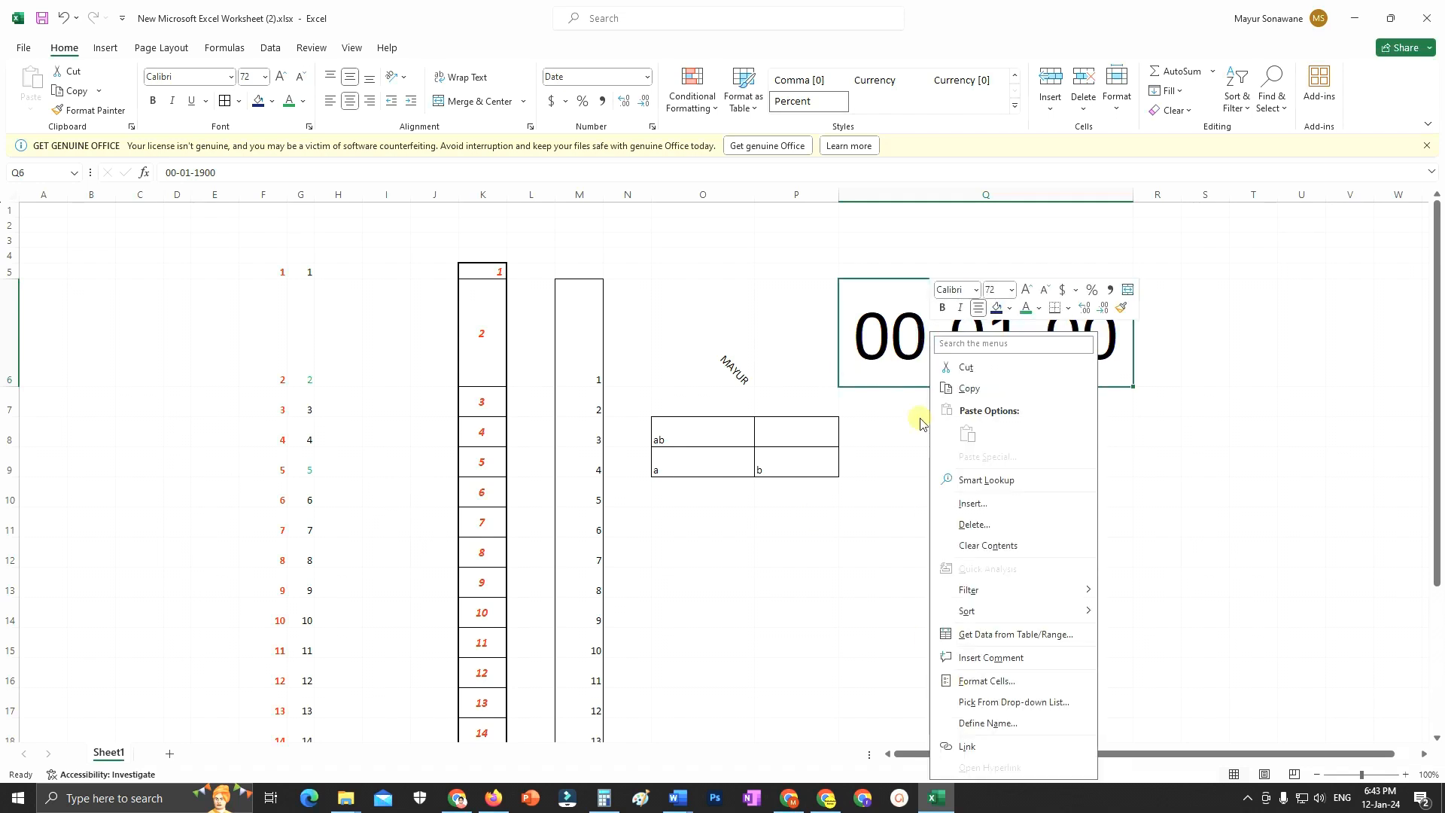
{"action": "left_click", "coordinate": [986, 681]}
{"action": "left_click", "coordinate": [819, 483]}
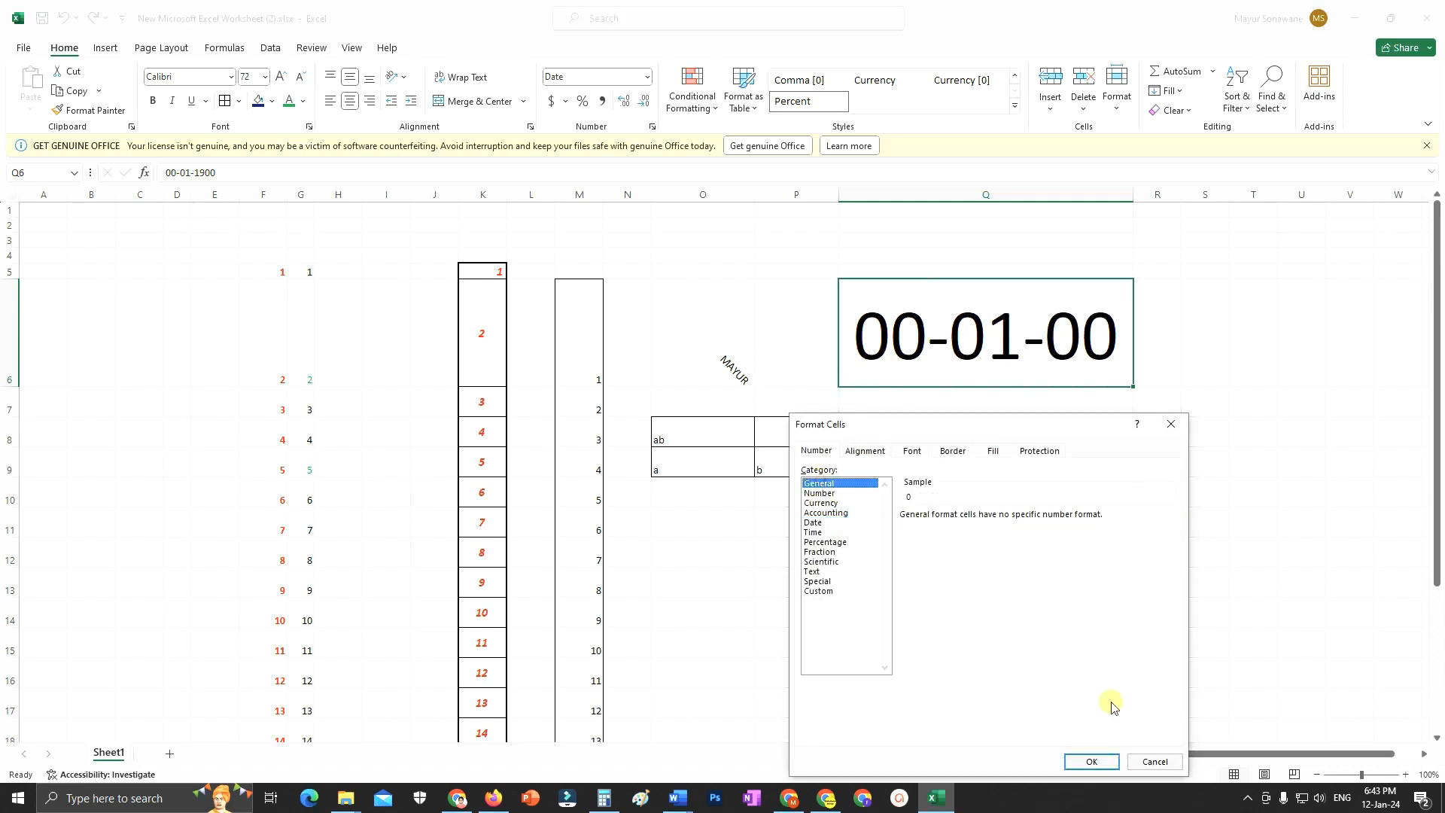
{"action": "left_click", "coordinate": [1092, 762]}
{"action": "left_click", "coordinate": [974, 490]}
{"action": "left_click", "coordinate": [983, 338]}
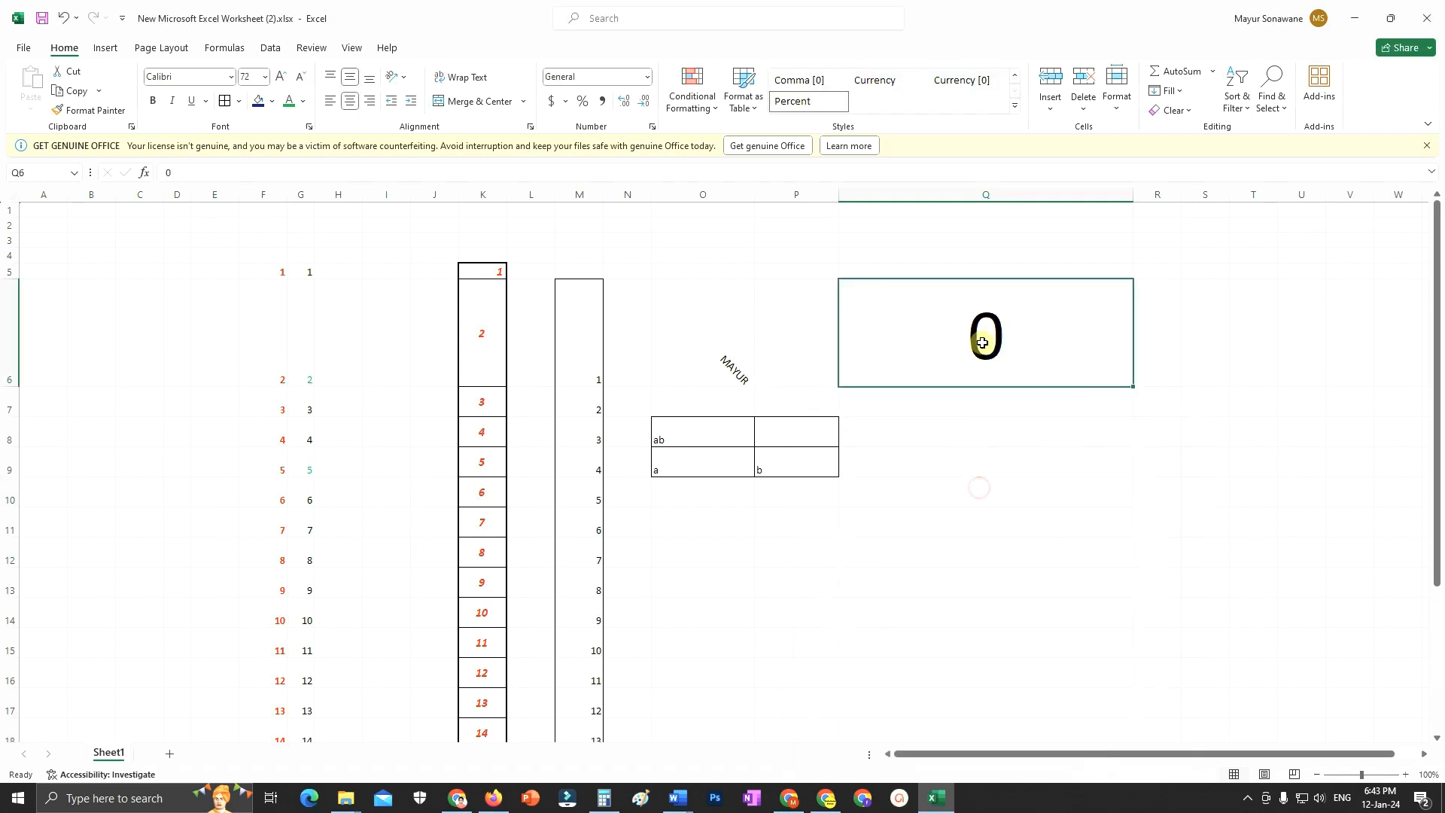
Step: Try to enter 00 in cell Q6 while it uses the General format
{"action": "type", "text": "0"}
{"action": "left_click", "coordinate": [984, 426]}
{"action": "left_click", "coordinate": [956, 338]}
{"action": "type", "text": "00"}
{"action": "left_click", "coordinate": [969, 474]}
{"action": "left_click", "coordinate": [971, 358]}
{"action": "type", "text": "00"}
{"action": "left_click", "coordinate": [958, 458]}
{"action": "left_click", "coordinate": [949, 353]}
Step: Set the number format of Q6 to Text and enter 00 in the cell
{"action": "right_click", "coordinate": [942, 339]}
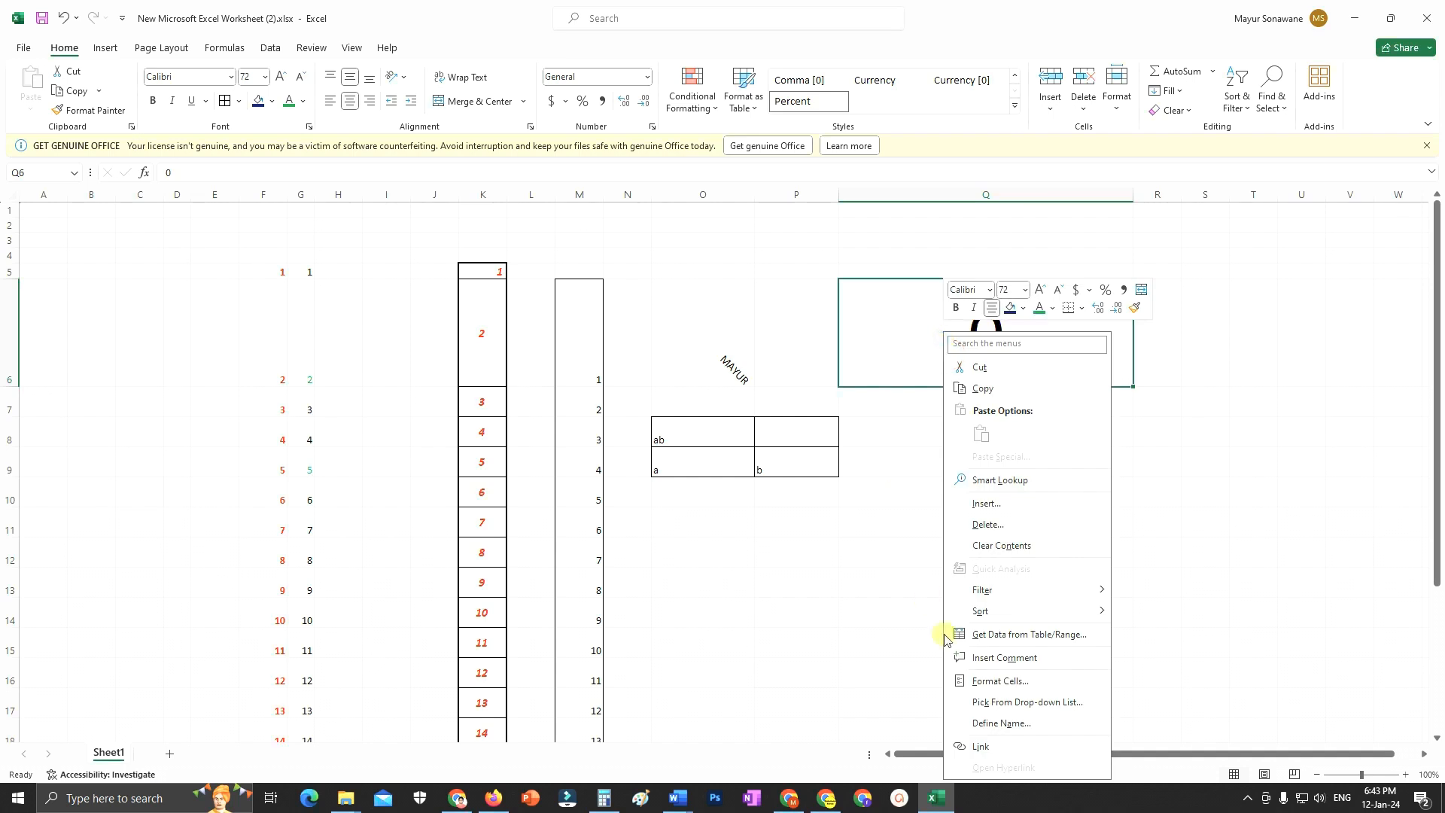
{"action": "left_click", "coordinate": [986, 681]}
{"action": "left_click", "coordinate": [832, 572]}
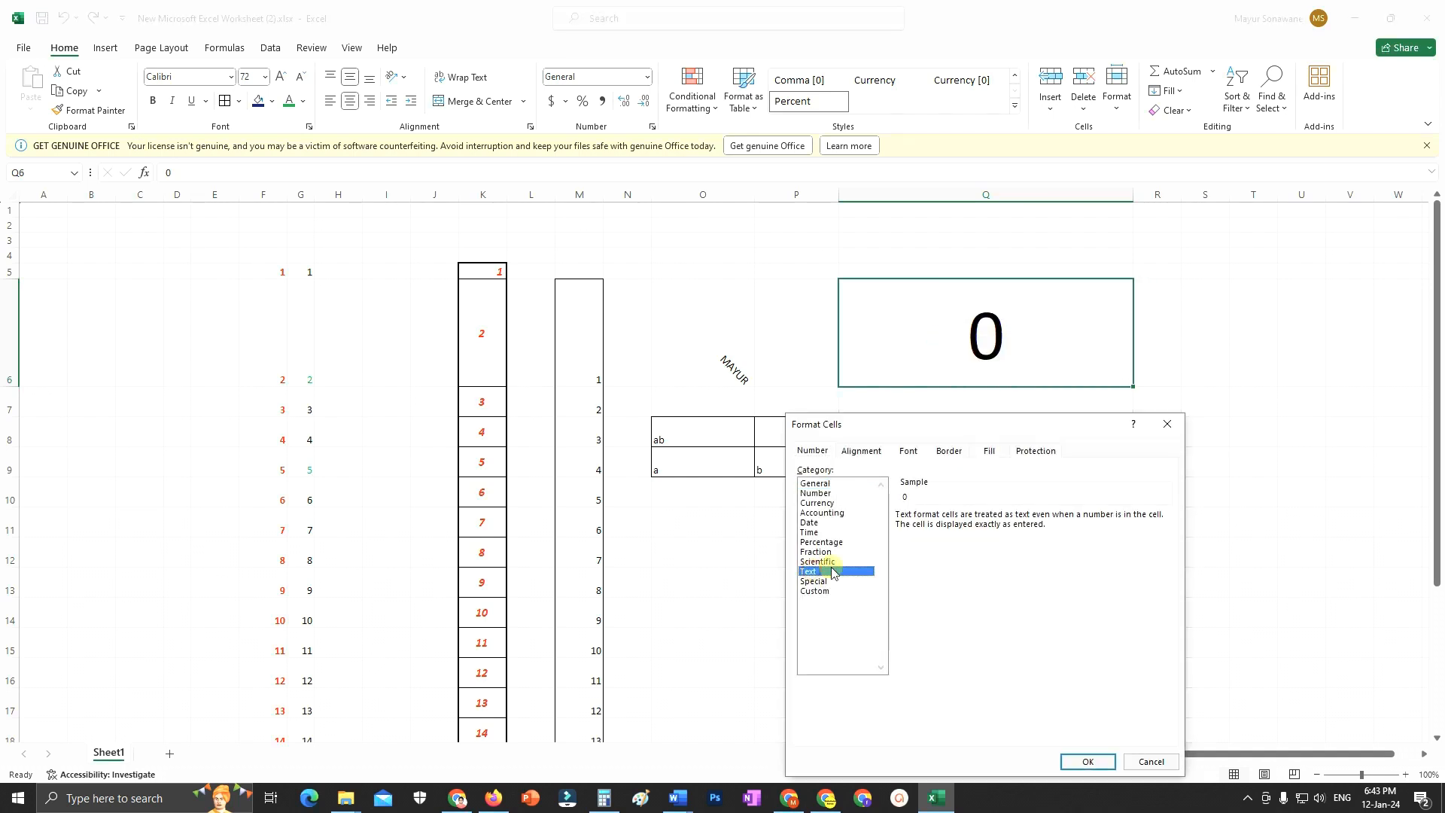
{"action": "left_click", "coordinate": [1088, 761]}
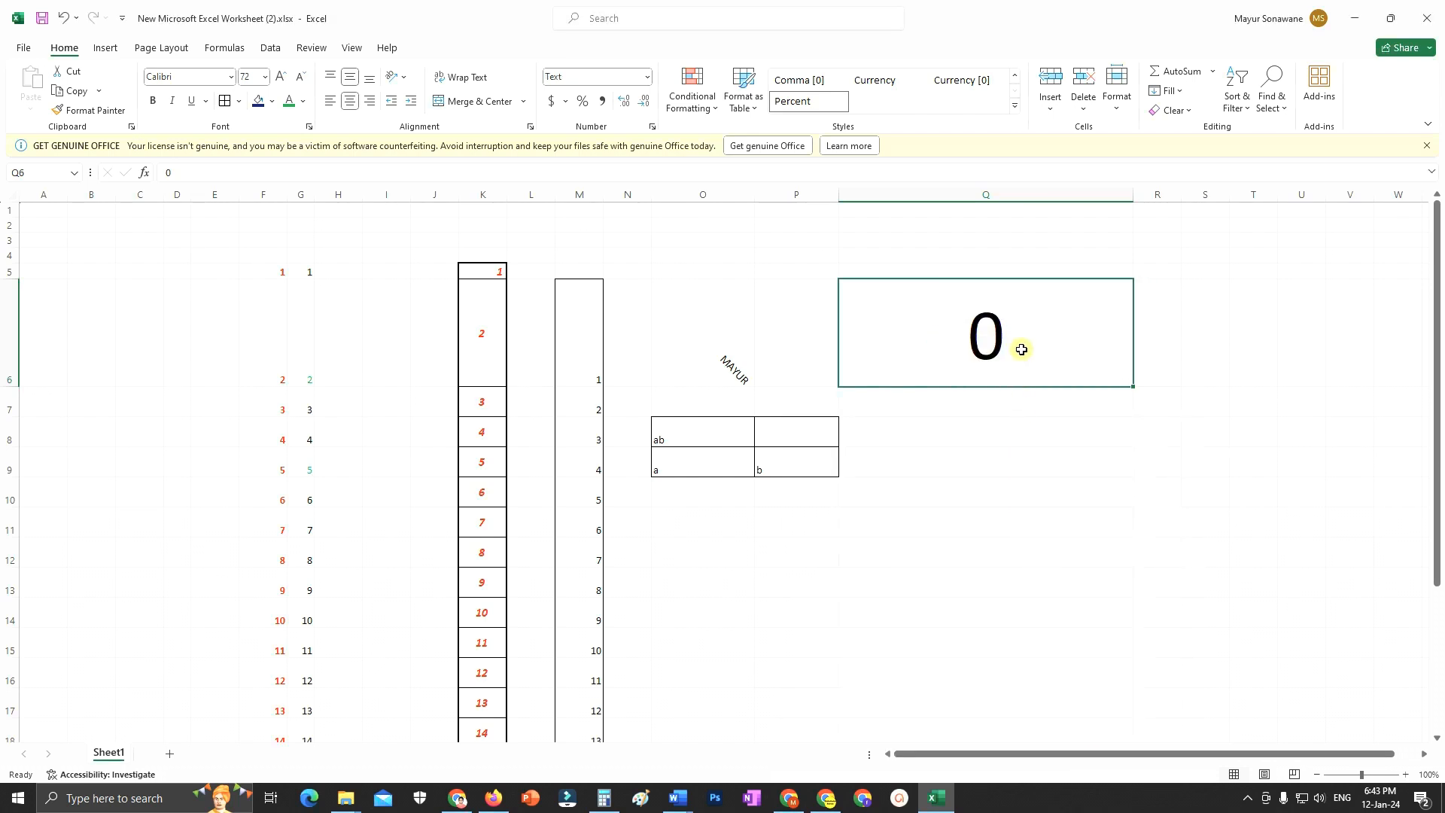
{"action": "type", "text": "00"}
{"action": "left_click", "coordinate": [989, 460]}
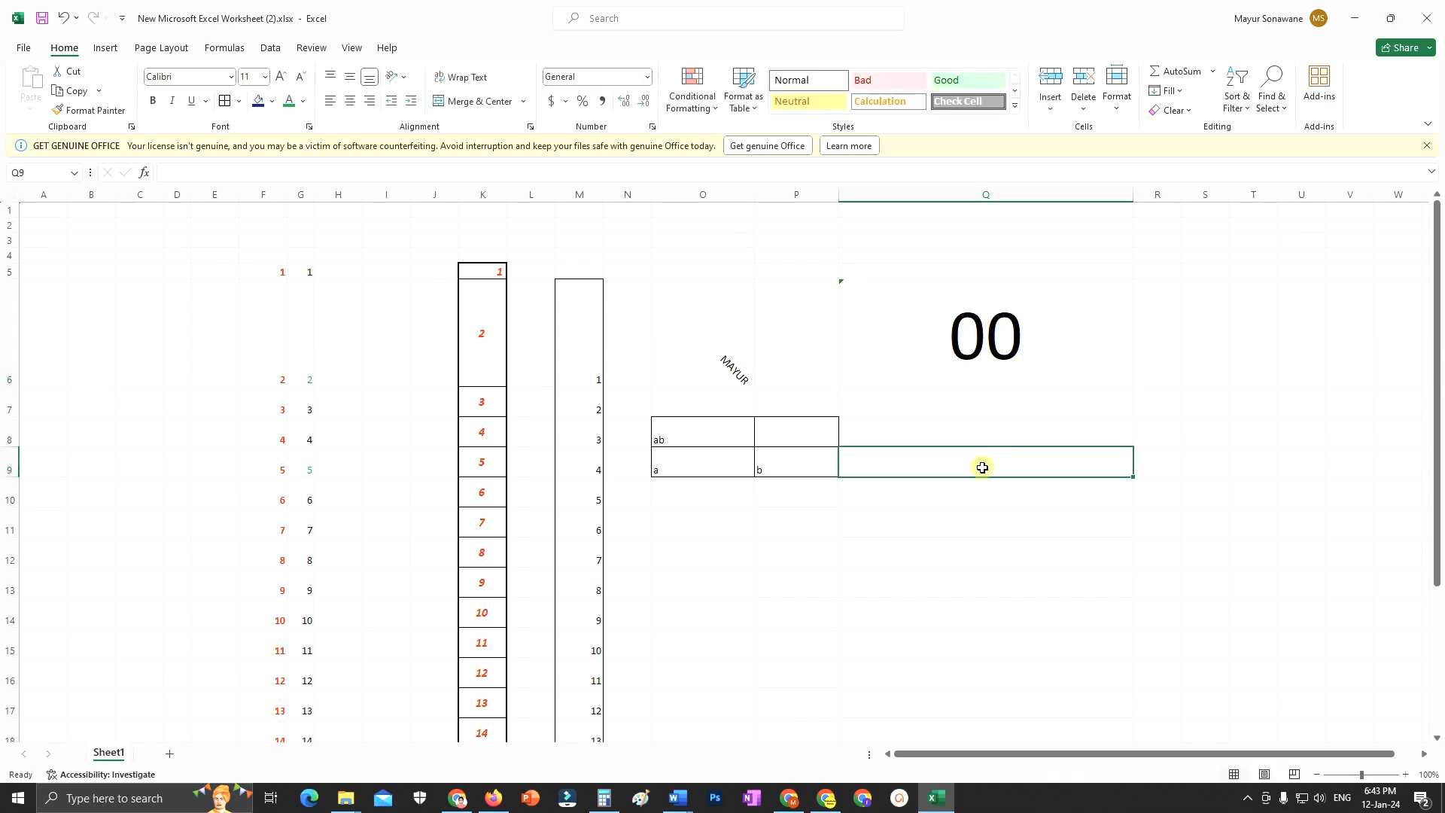
Step: Apply the Time number format to the whole of column Q
{"action": "left_click", "coordinate": [646, 76]}
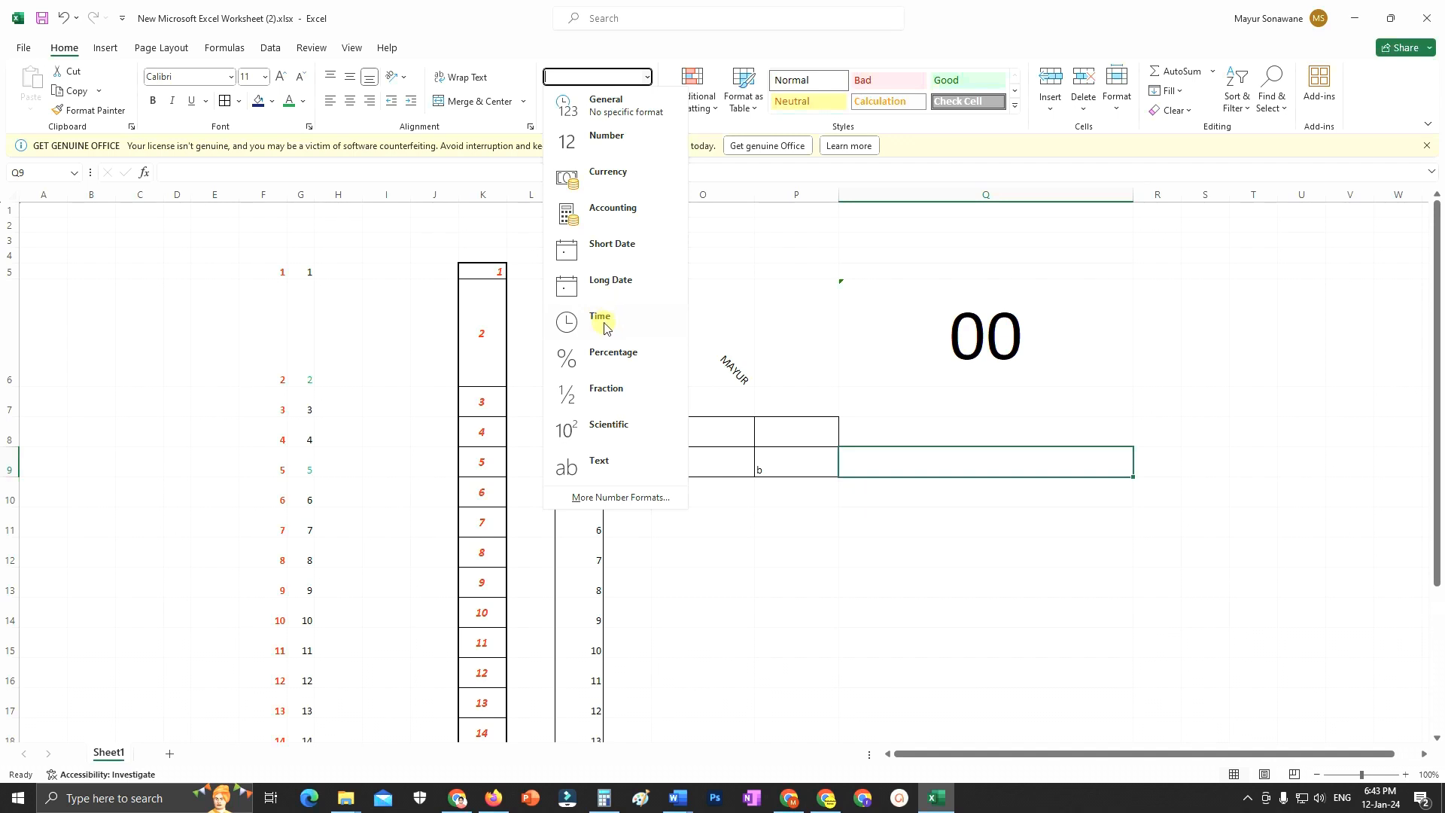
{"action": "left_click", "coordinate": [935, 368]}
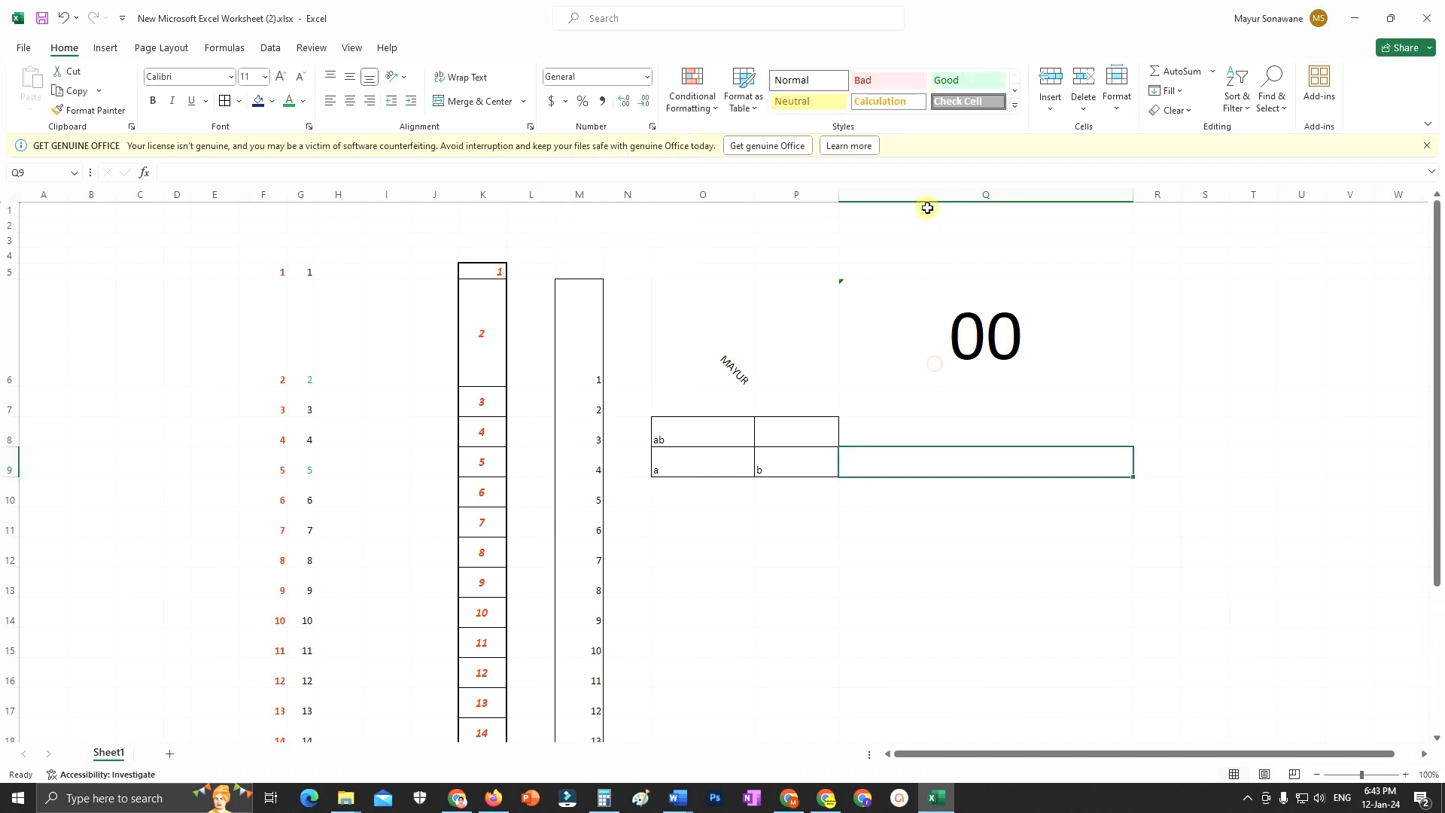
{"action": "left_click", "coordinate": [934, 185]}
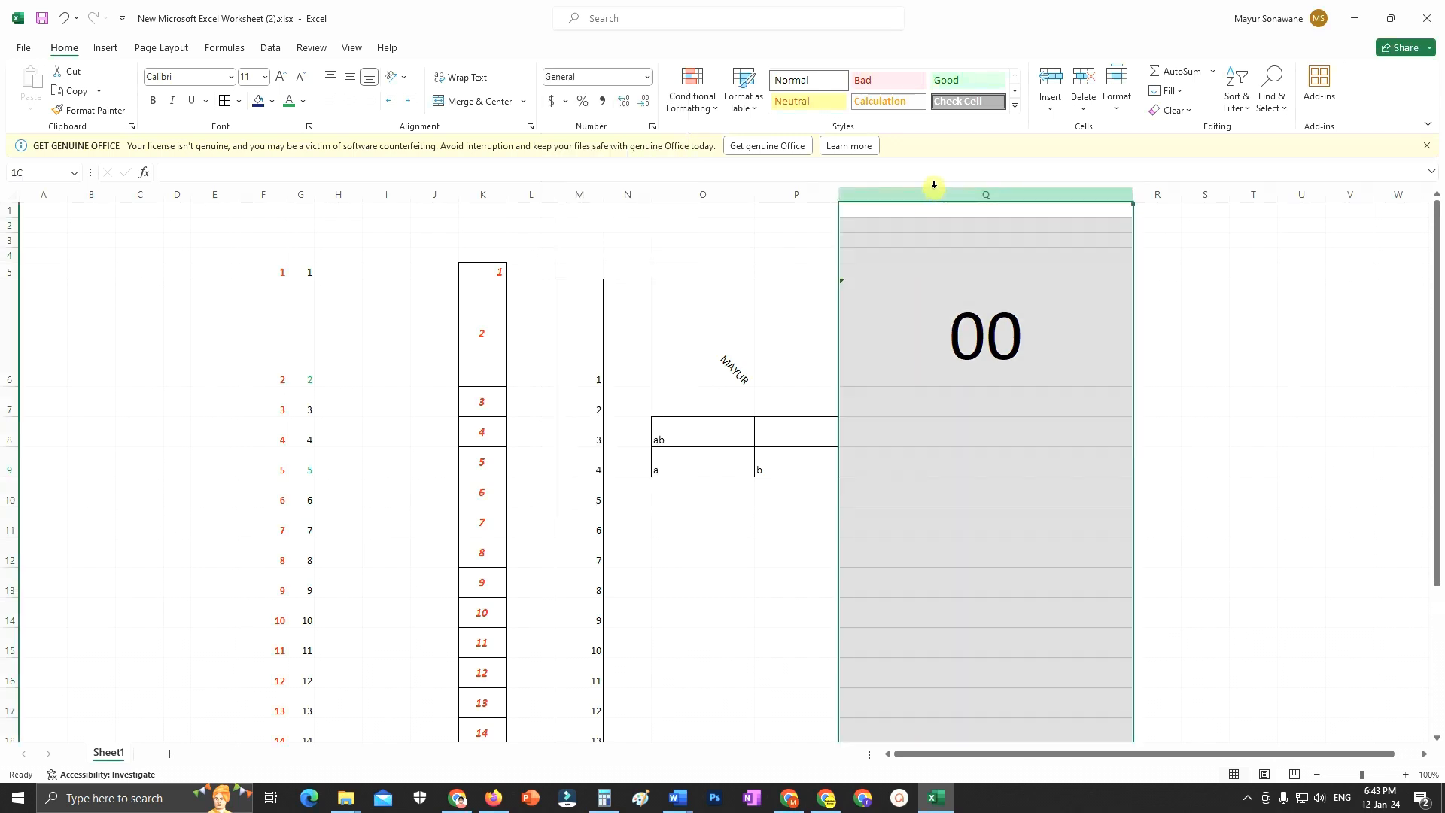
{"action": "left_click", "coordinate": [646, 77]}
{"action": "left_click", "coordinate": [602, 322]}
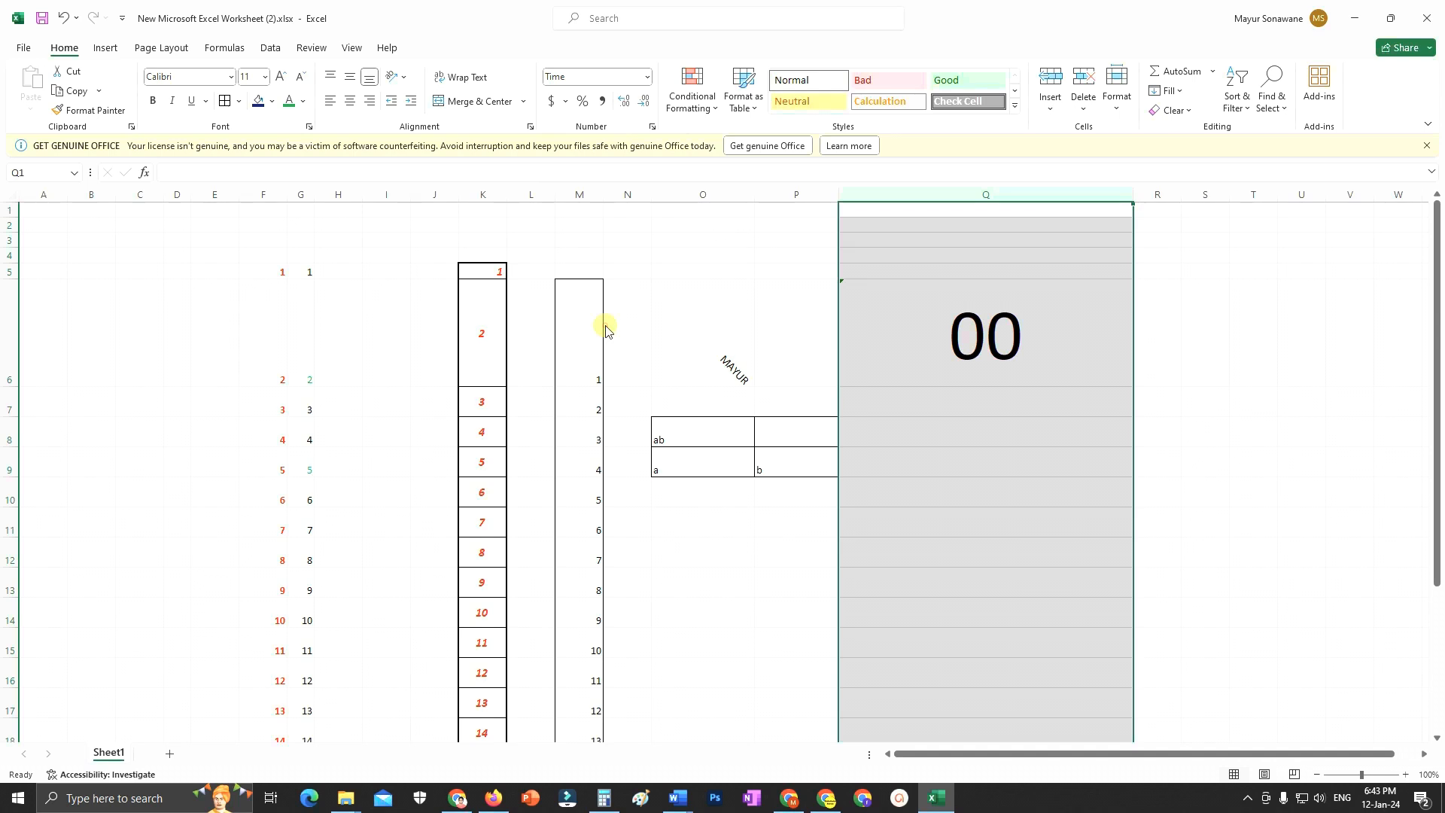
Step: Enter 100 in cell Q6
{"action": "left_click", "coordinate": [978, 471]}
{"action": "left_click", "coordinate": [944, 352]}
{"action": "type", "text": "10"}
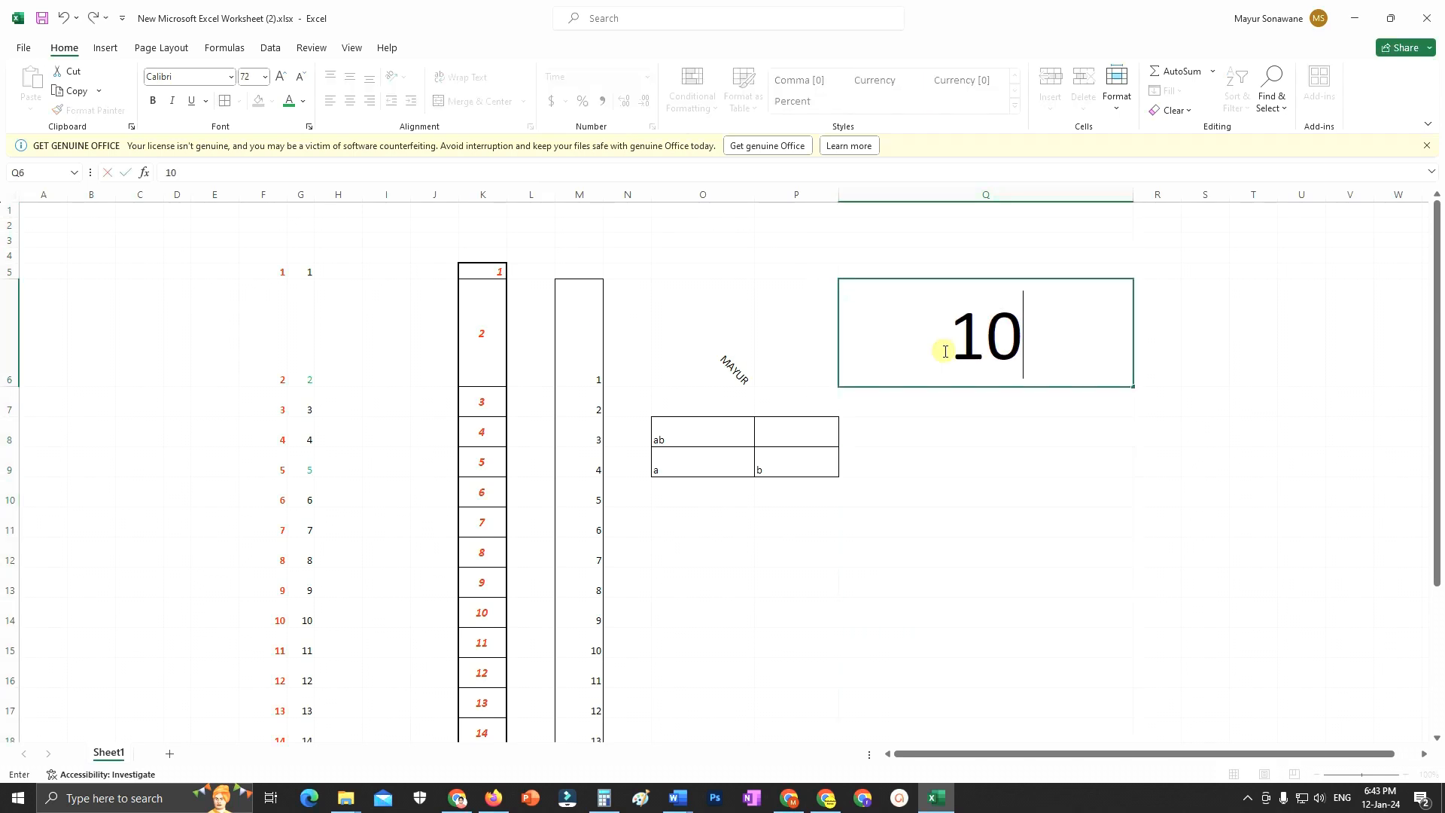
{"action": "left_click", "coordinate": [940, 447]}
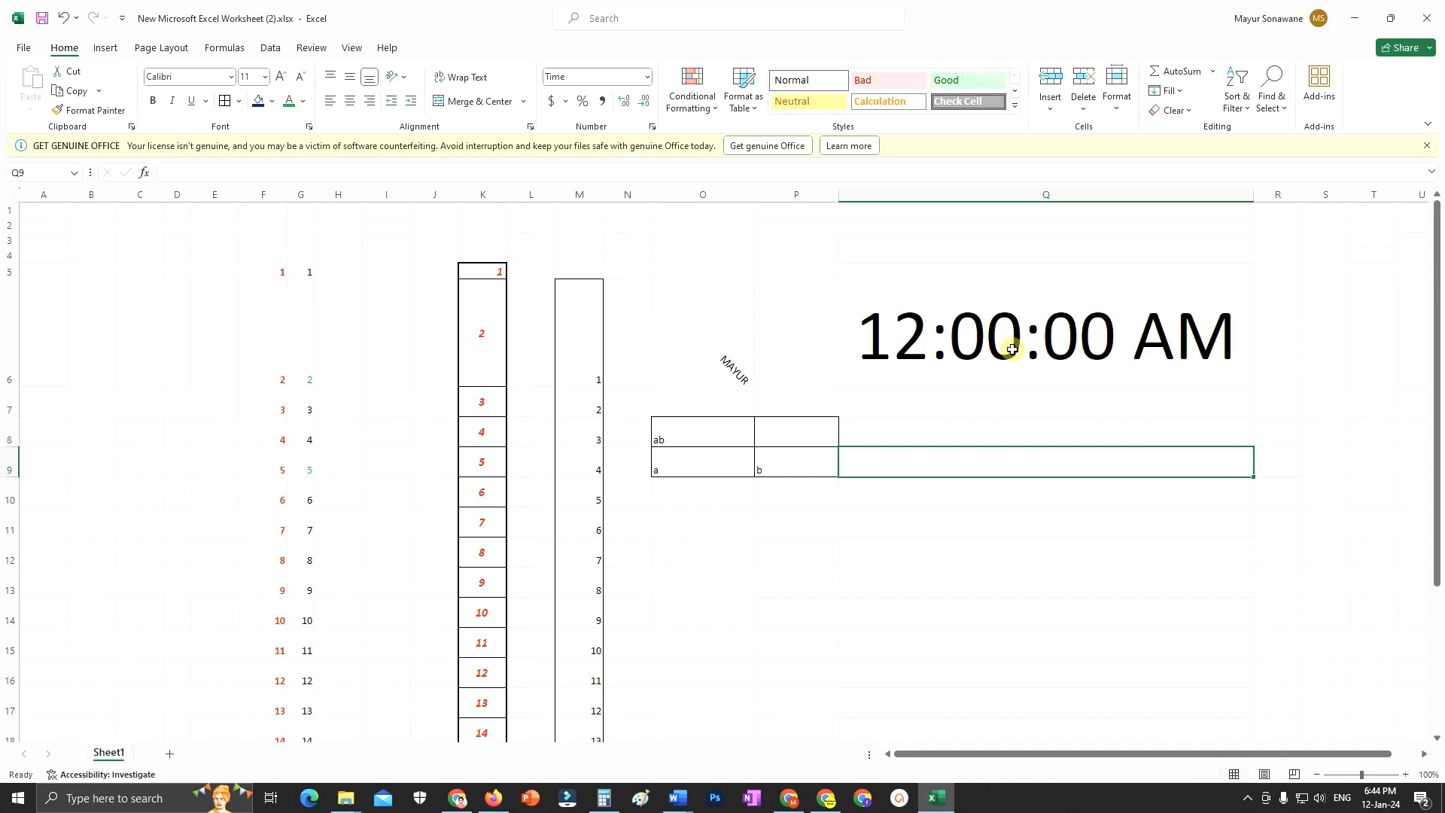
Step: Format the whole of column Q as Currency, and switch it to the ₹ English (India) accounting format
{"action": "left_click_drag", "start_coordinate": [1010, 223], "coordinate": [1041, 458]}
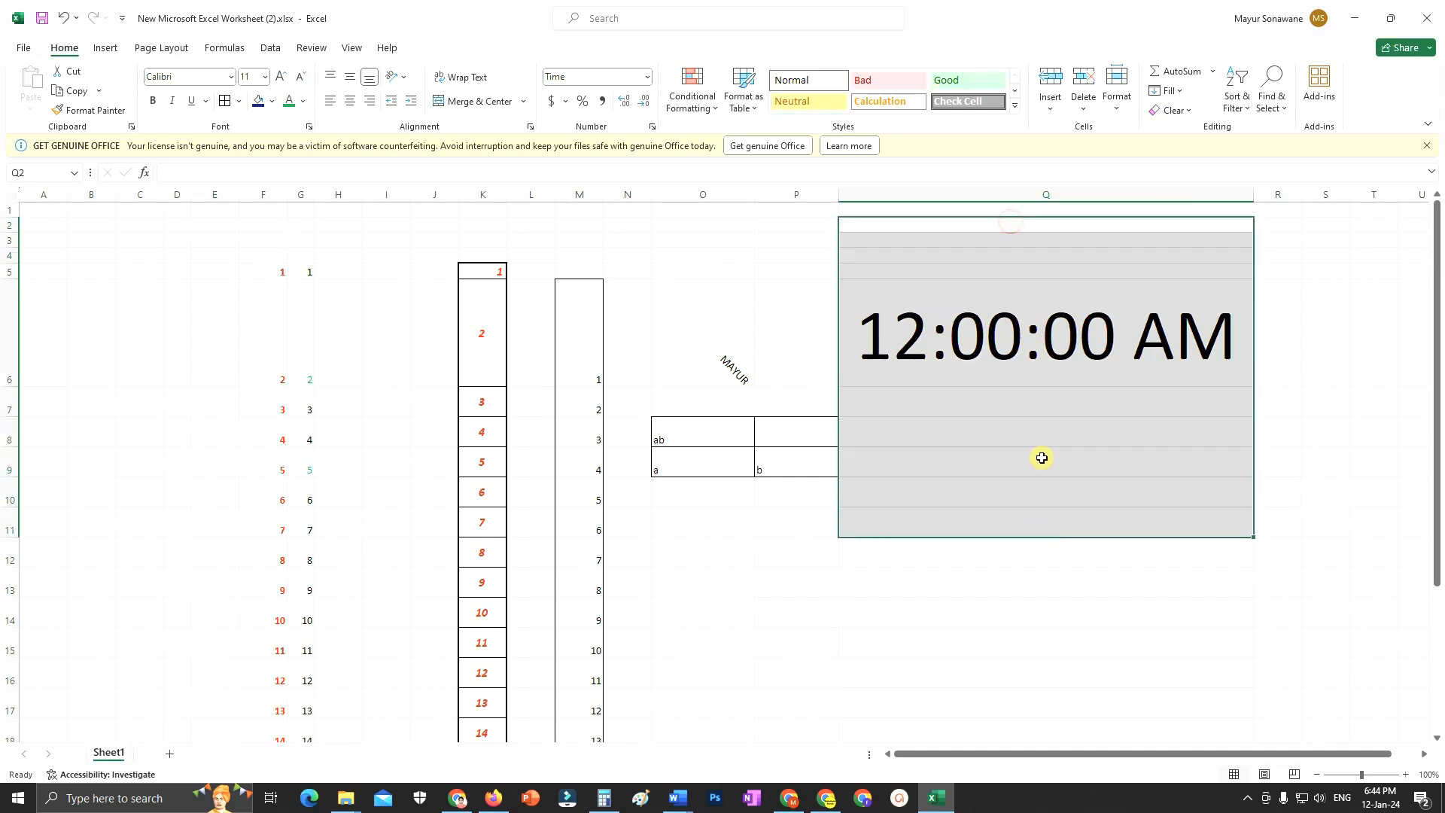
{"action": "left_click", "coordinate": [971, 192]}
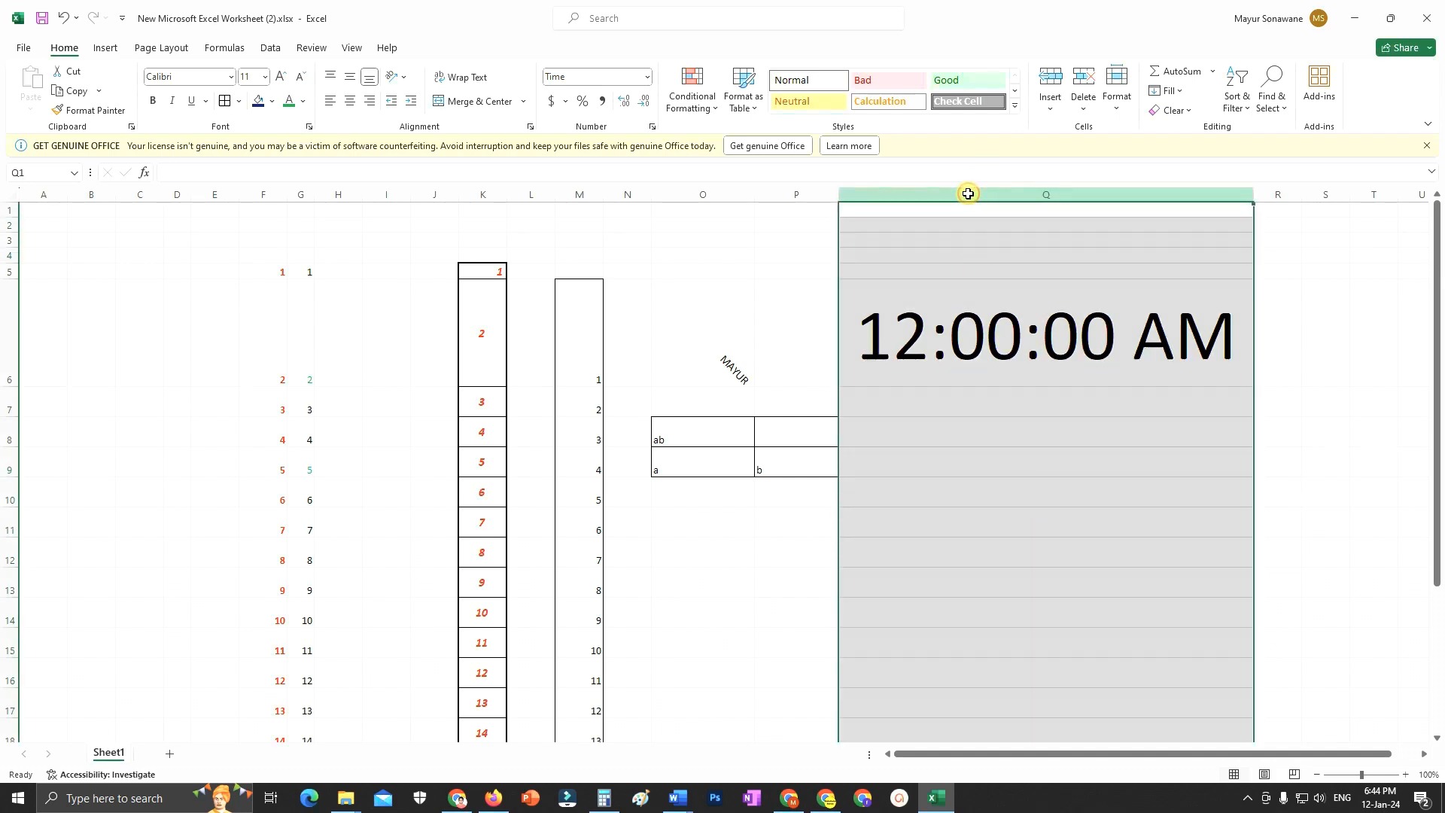
{"action": "mouse_move", "coordinate": [1436, 337]}
{"action": "left_mouse_down"}
{"action": "mouse_move", "coordinate": [1439, 613]}
{"action": "mouse_move", "coordinate": [1433, 324]}
{"action": "left_mouse_up"}
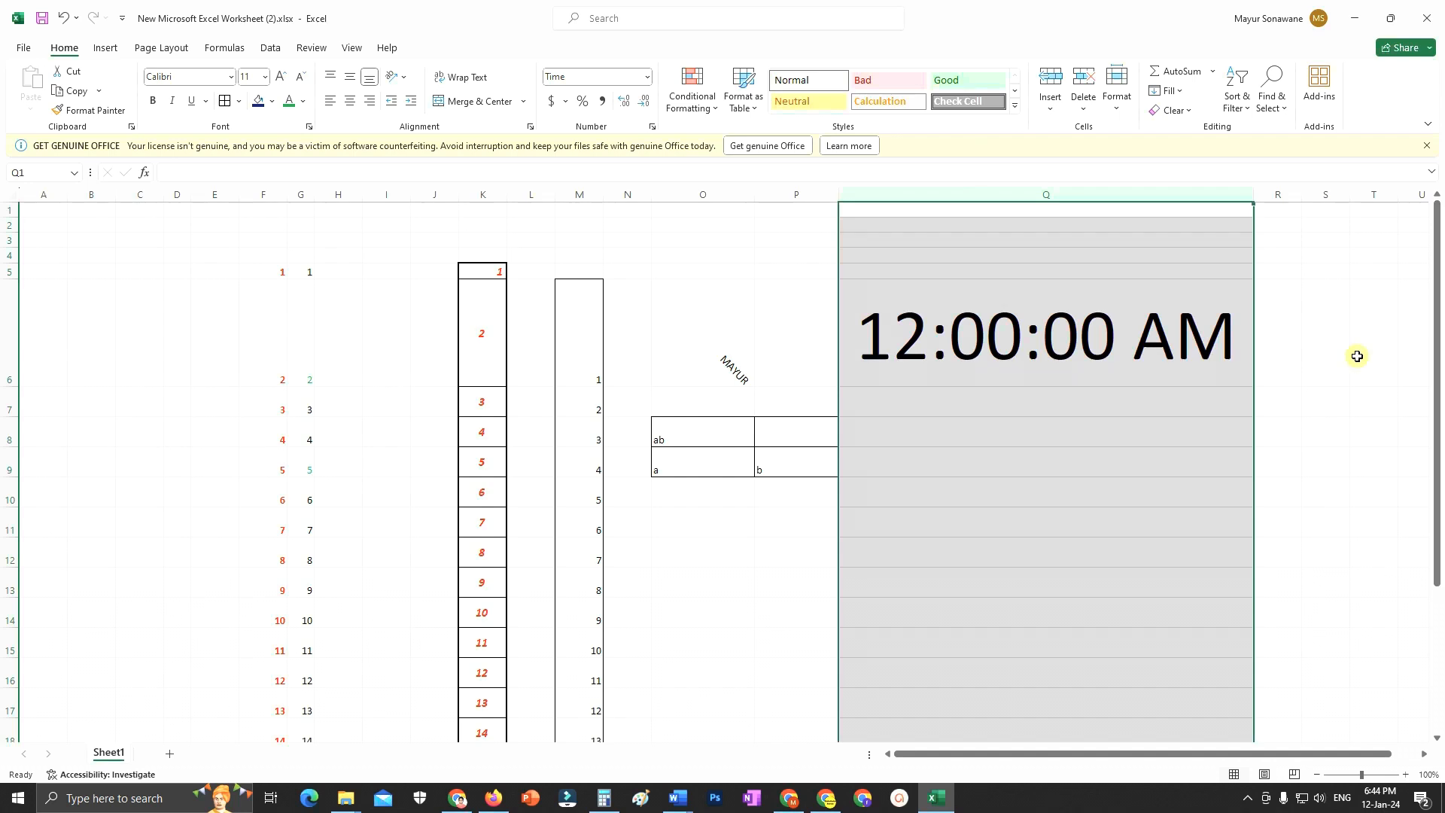
{"action": "left_click", "coordinate": [646, 77]}
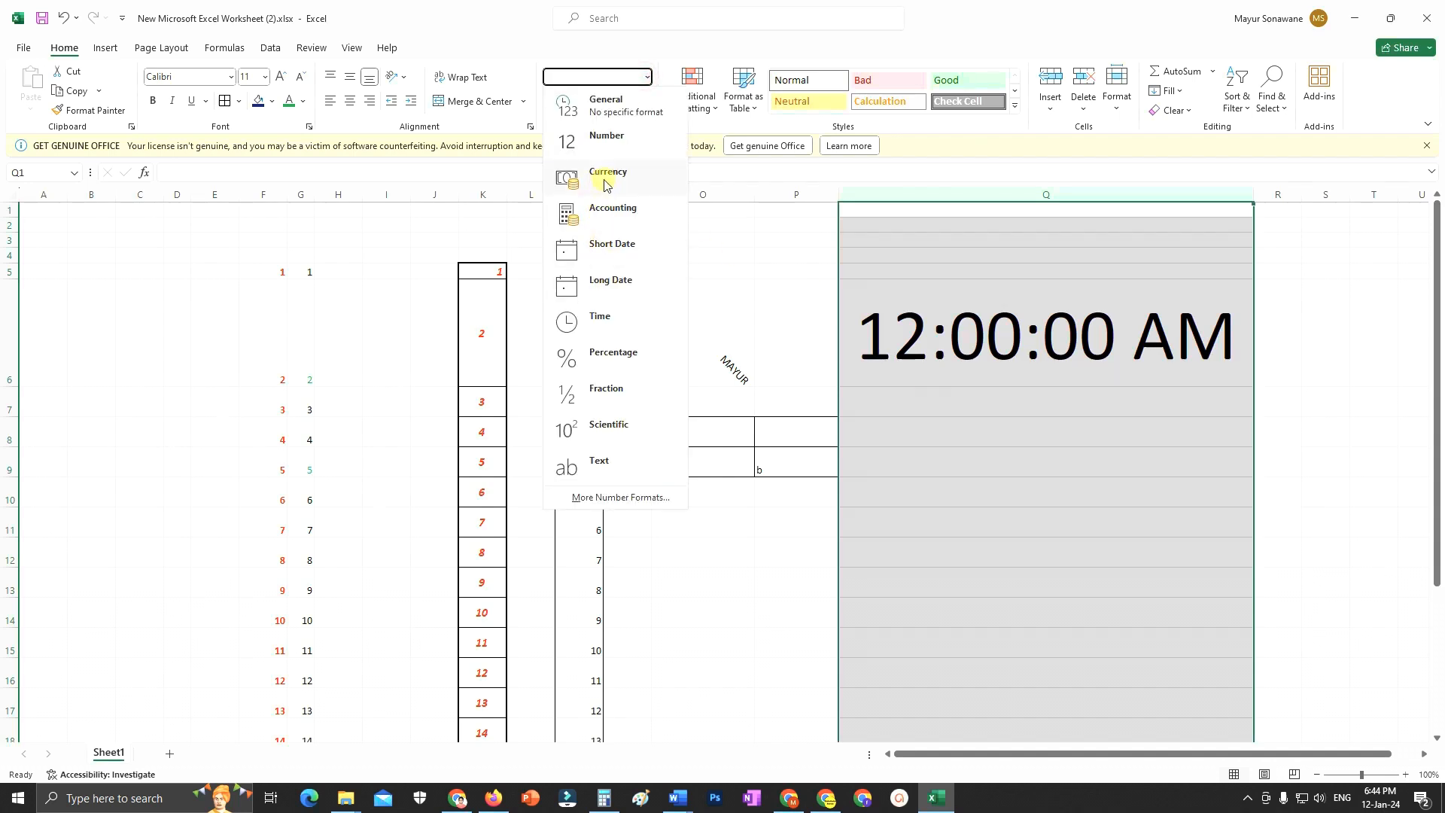
{"action": "left_click", "coordinate": [606, 180]}
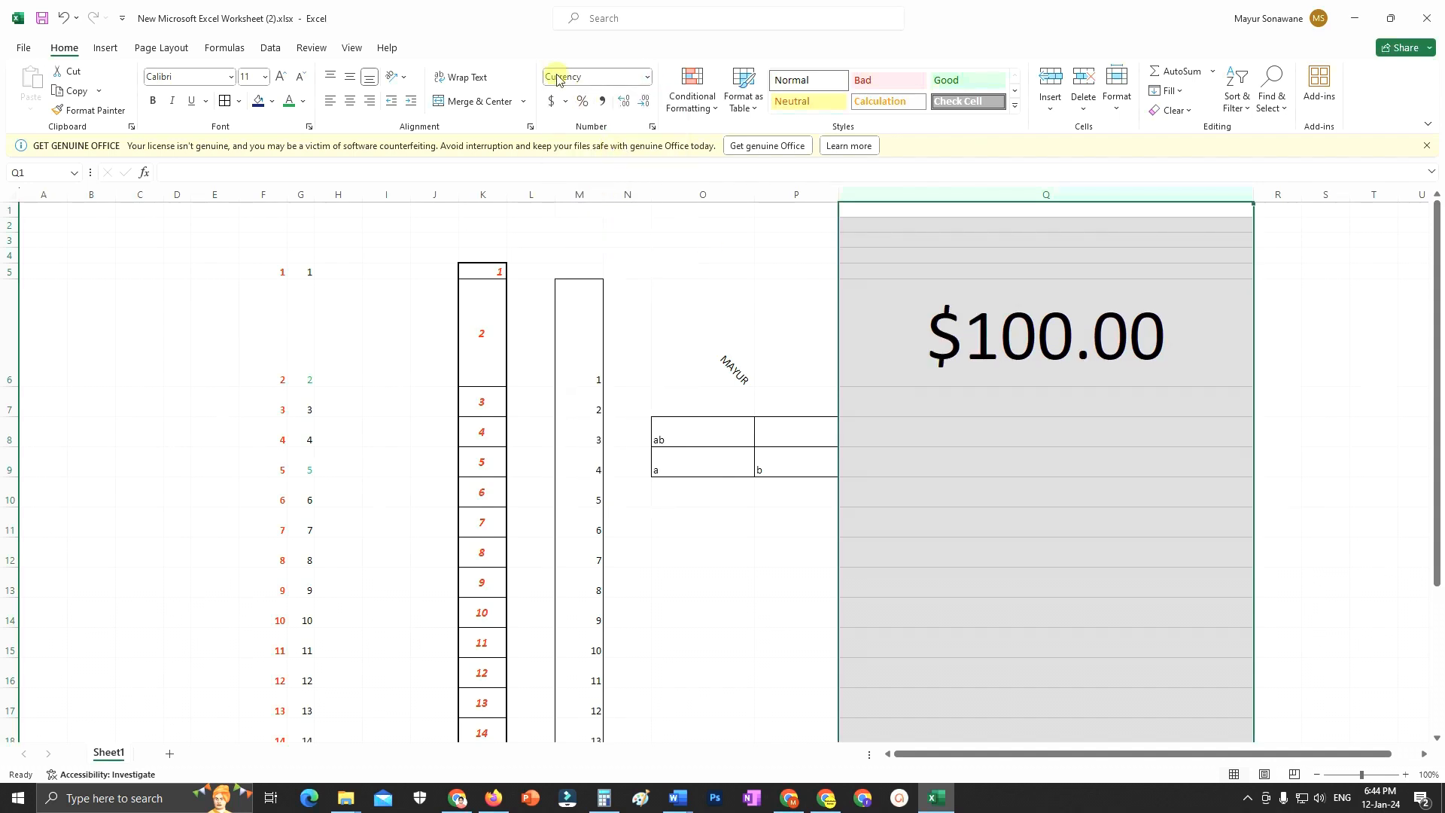
{"action": "left_click", "coordinate": [565, 102]}
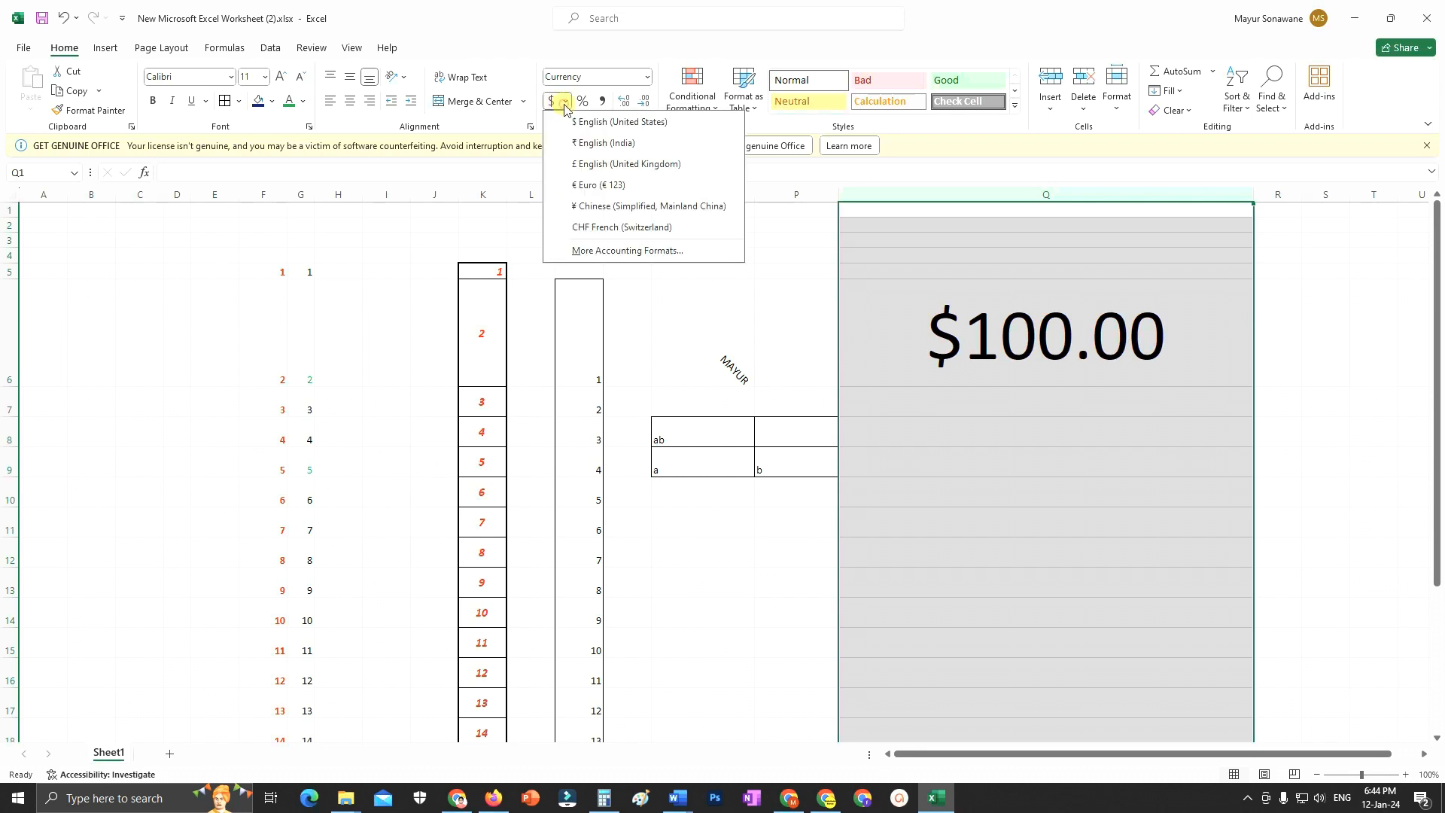
{"action": "left_click", "coordinate": [595, 143]}
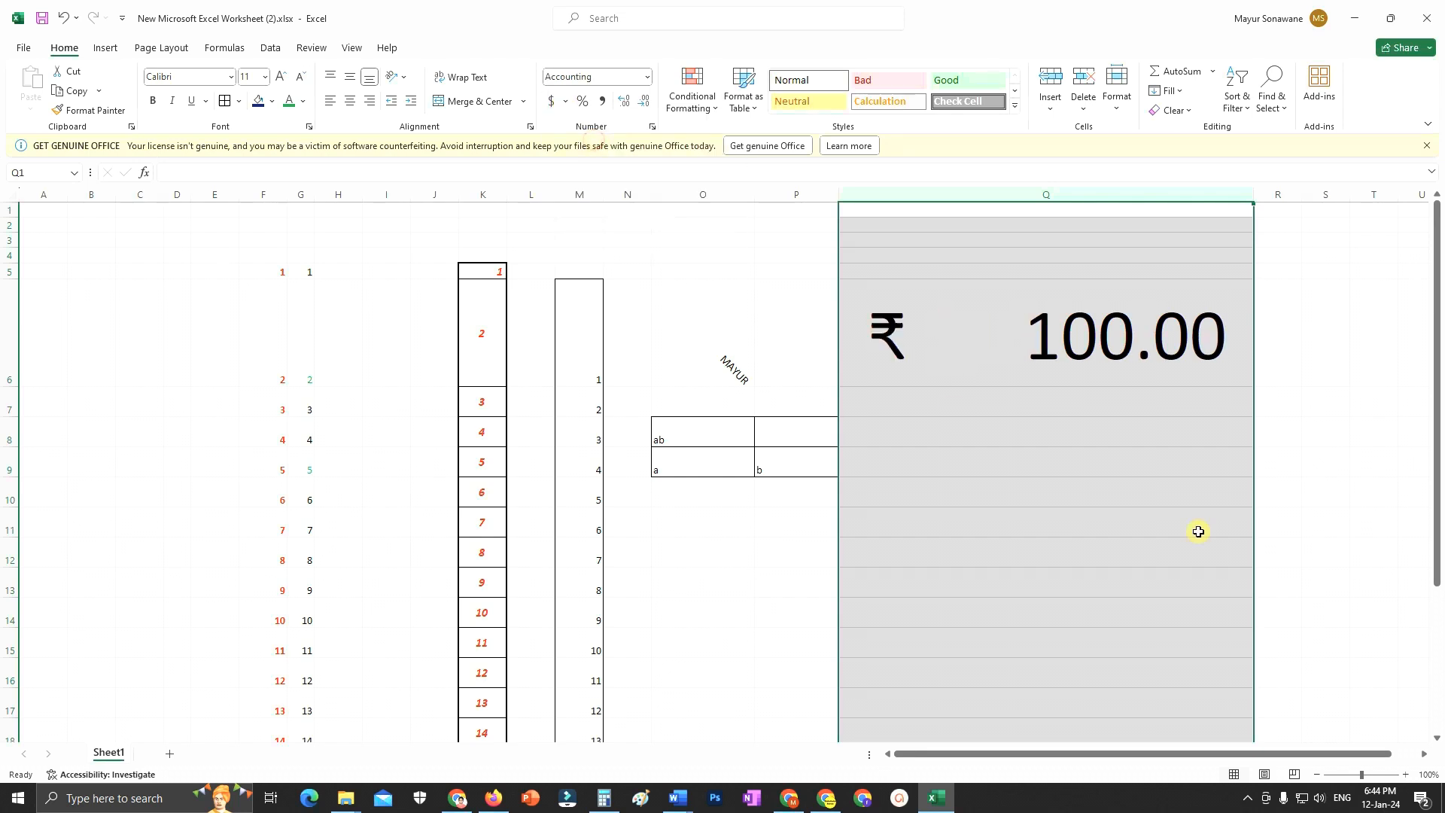
Step: Apply the percentage format to column Q and enter 10% in cells Q1 and Q6
{"action": "left_click", "coordinate": [582, 102]}
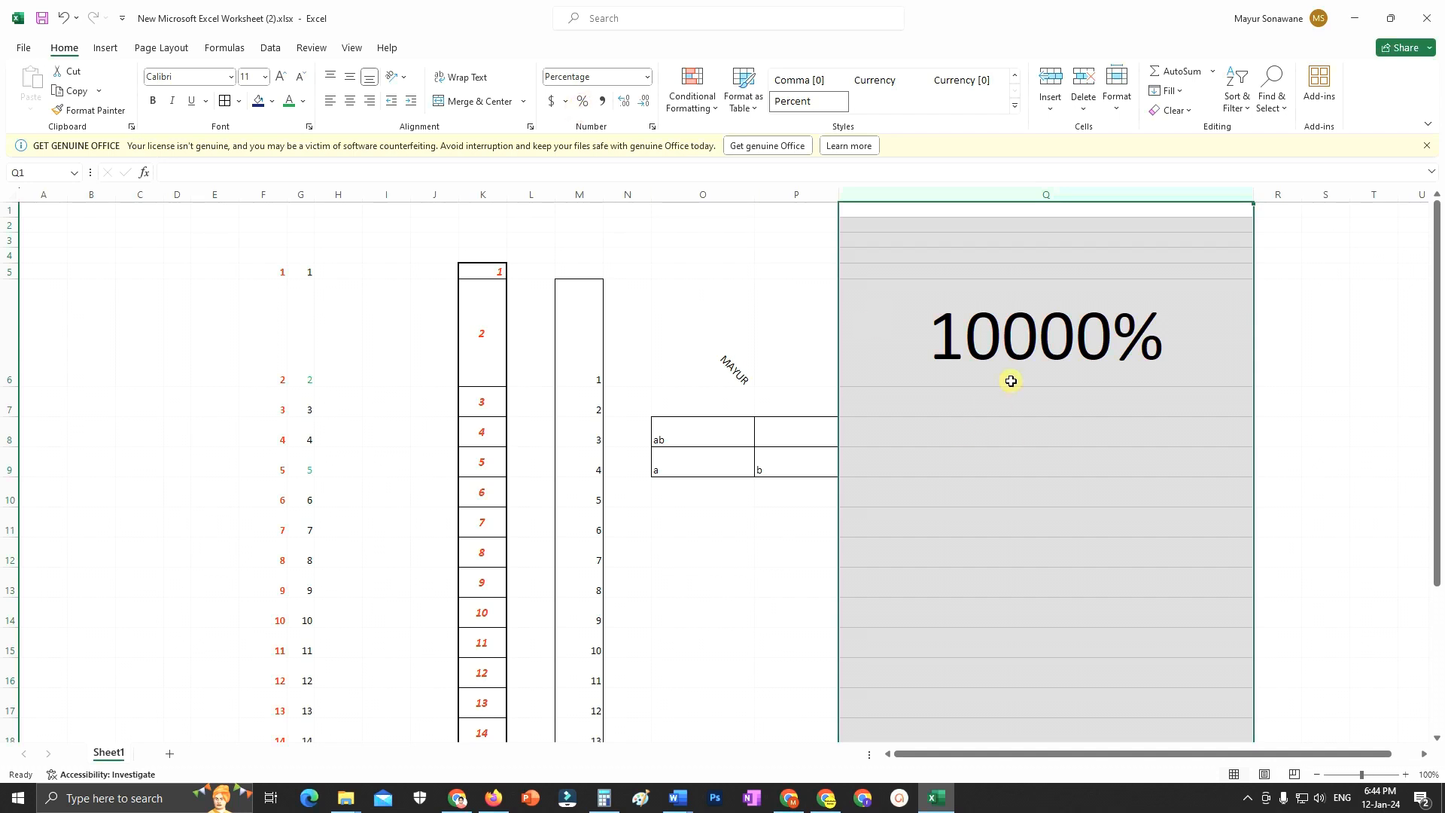
{"action": "type", "text": "10"}
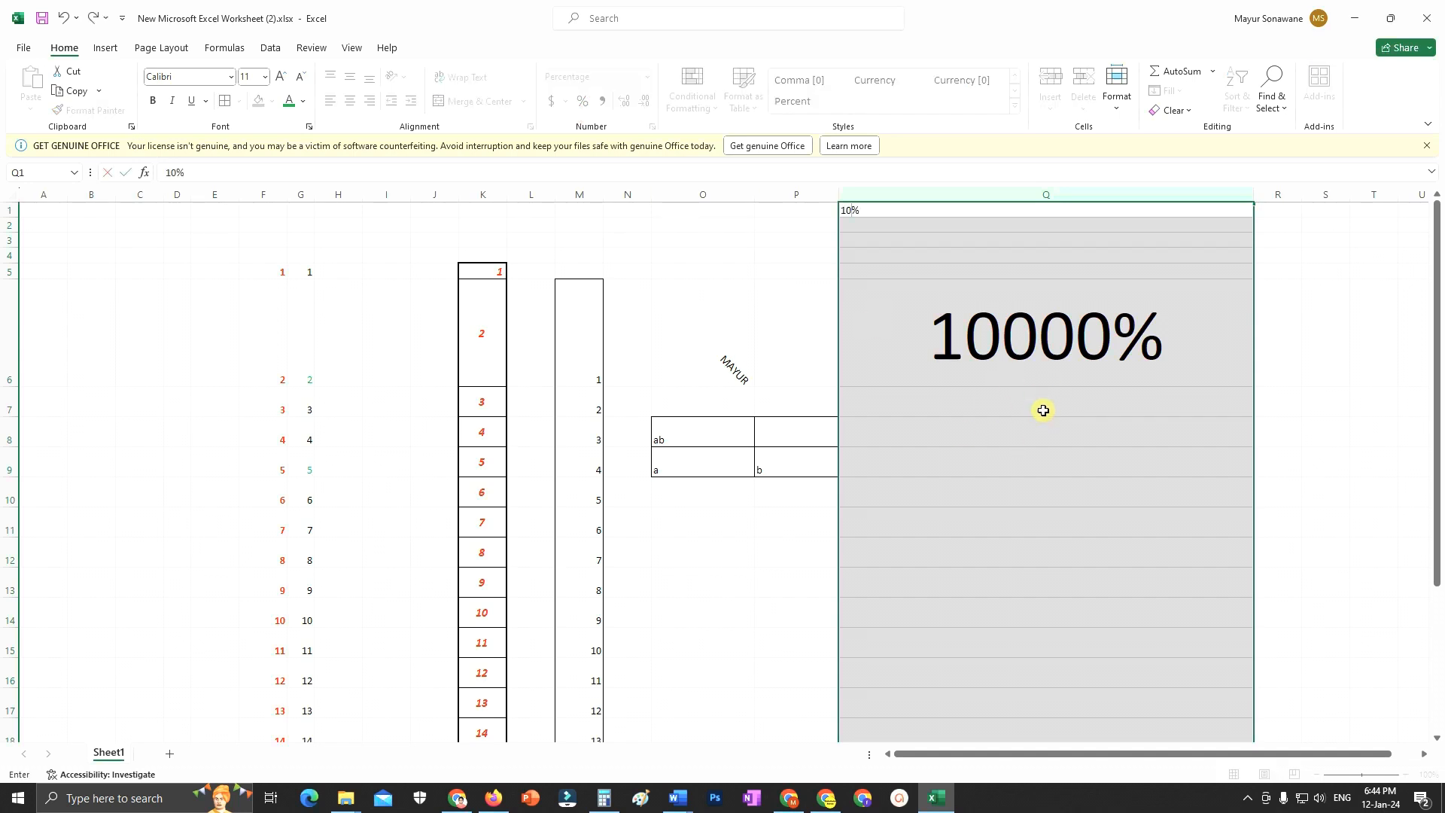
{"action": "left_click", "coordinate": [988, 324]}
{"action": "type", "text": "10"}
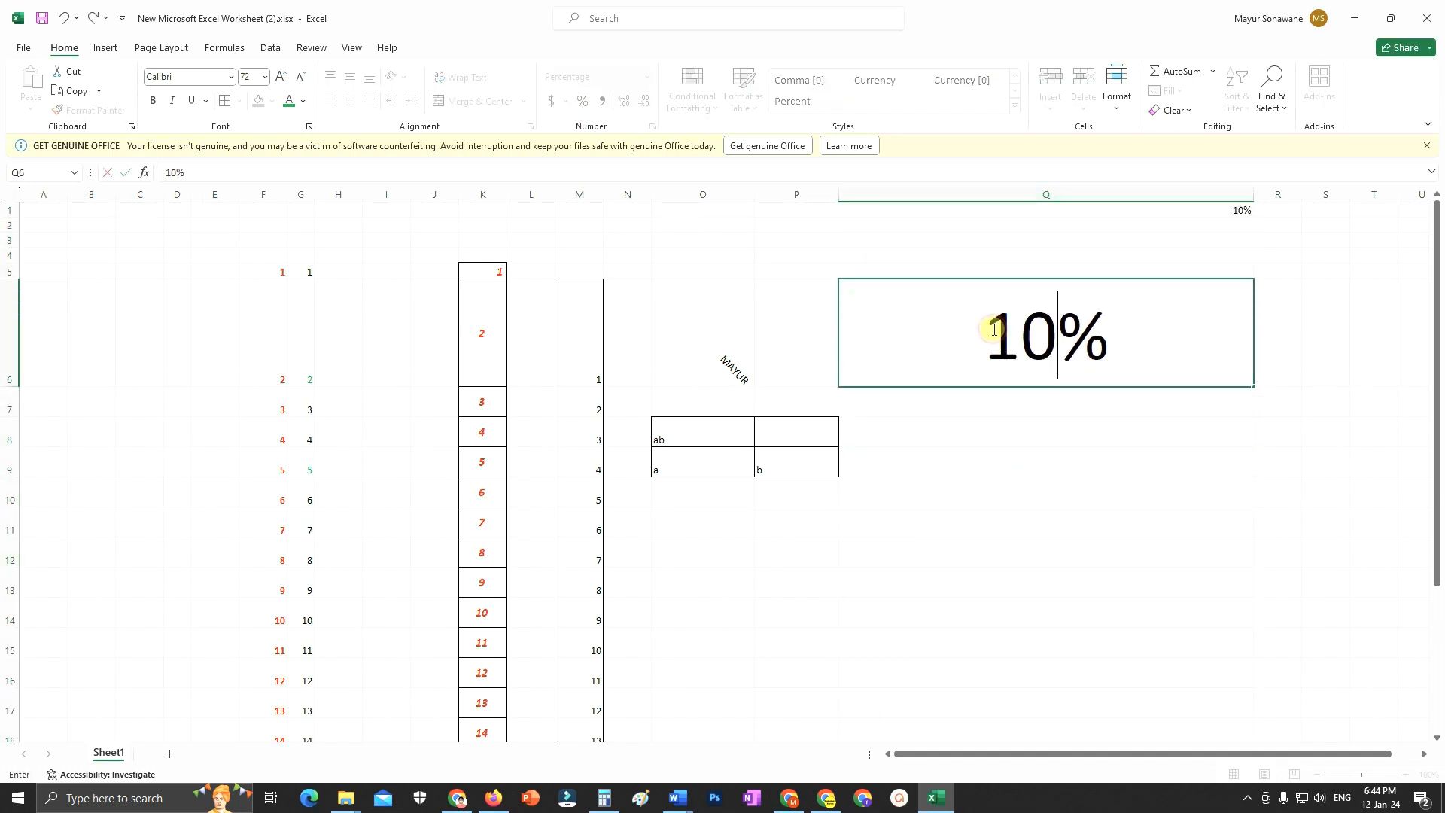
{"action": "left_click", "coordinate": [1051, 474]}
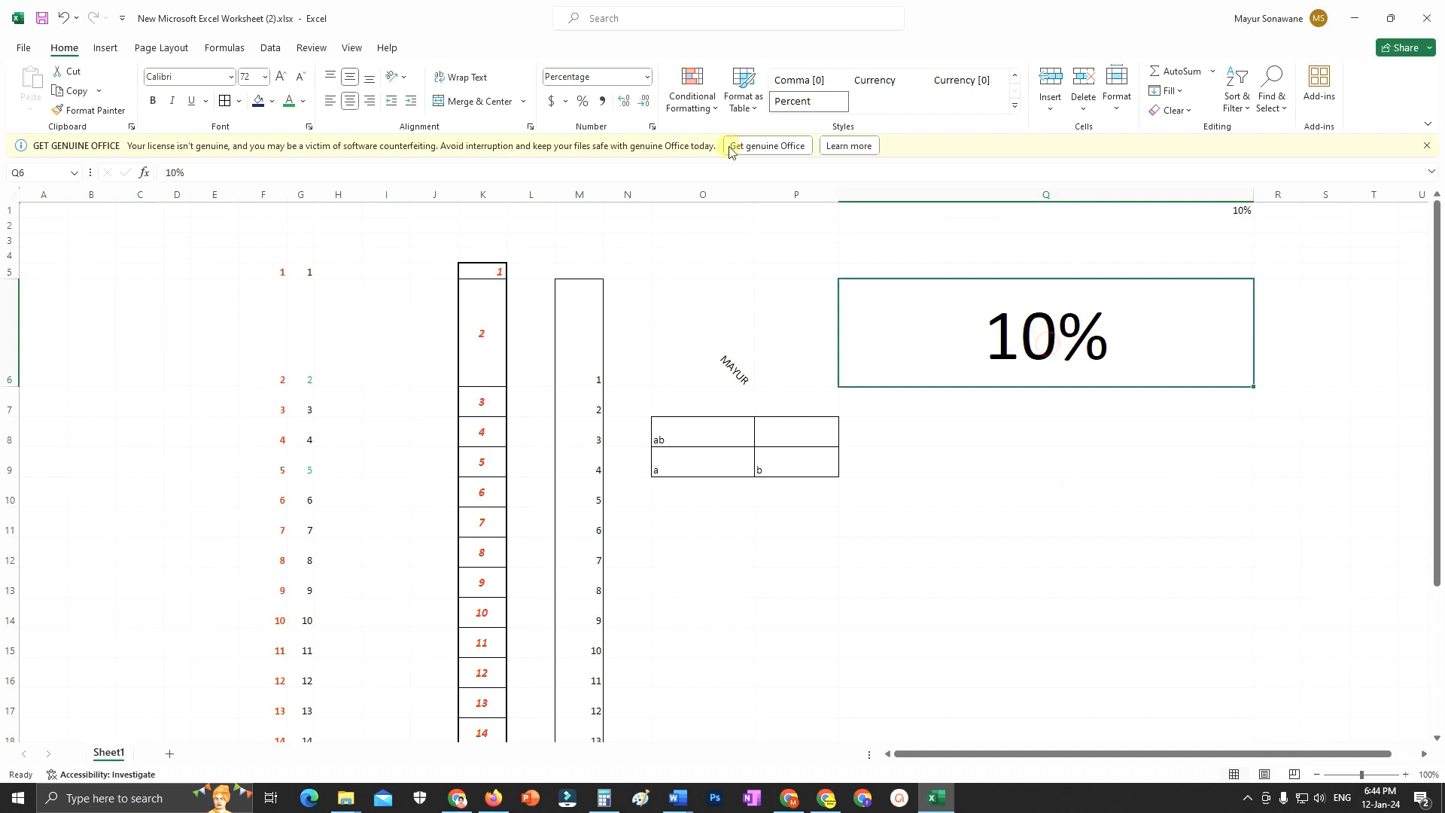
Step: Set the number format of cell Q6 back to General and deselect the cell
{"action": "left_click", "coordinate": [645, 77]}
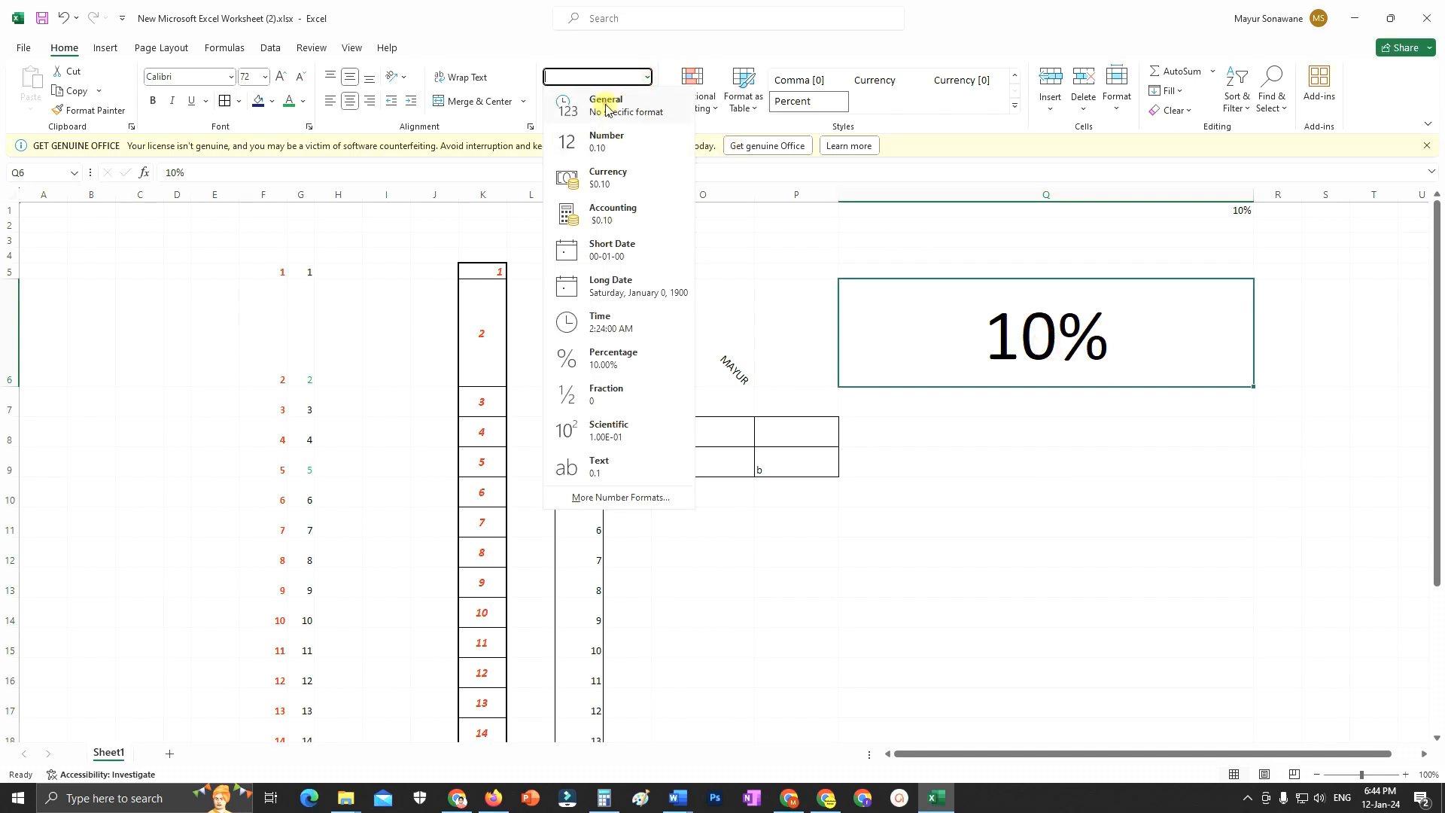
{"action": "left_click", "coordinate": [606, 106]}
{"action": "left_click", "coordinate": [1099, 444]}
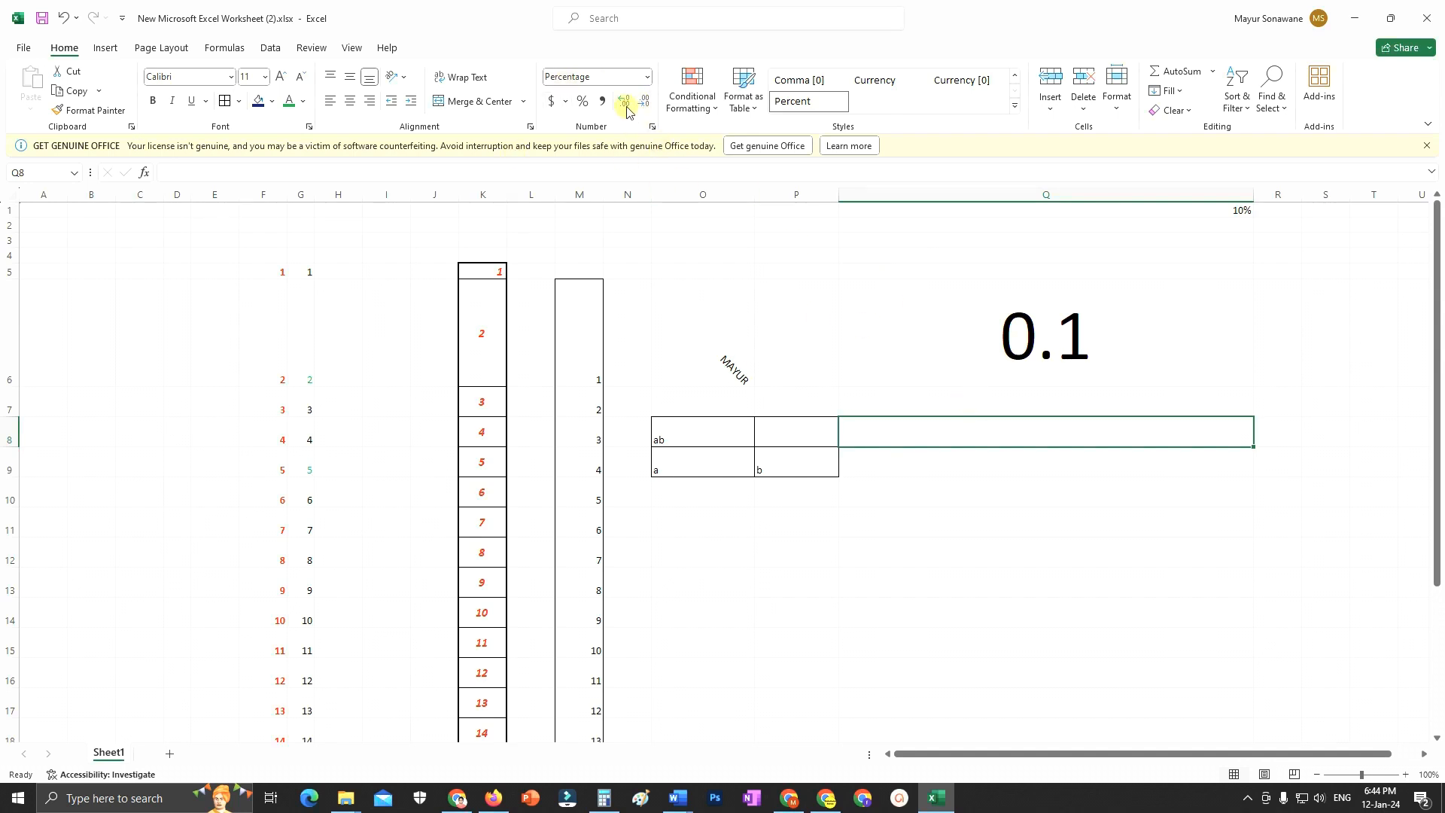
{"action": "left_click", "coordinate": [947, 473]}
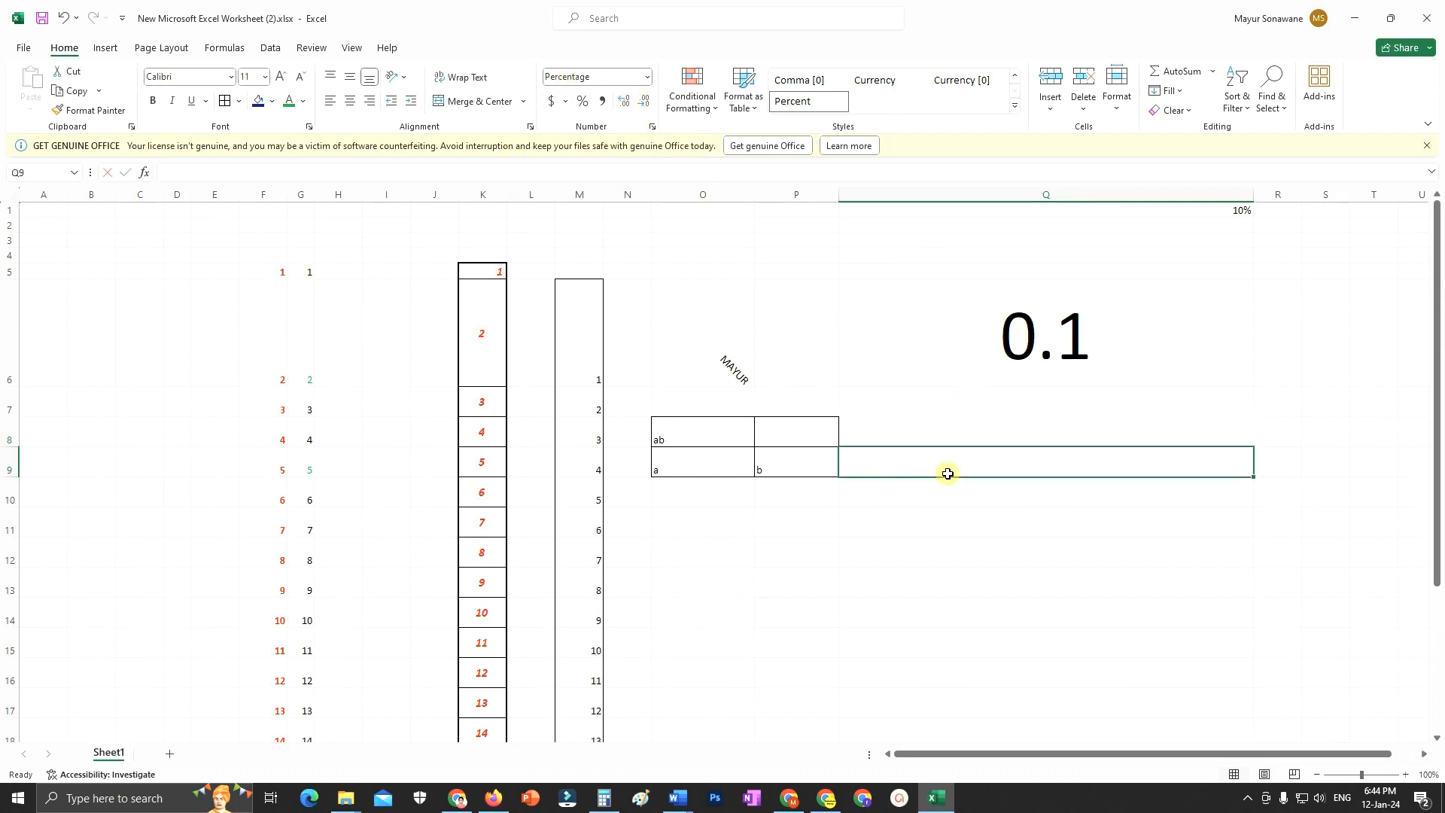
Step: Enter 2 in the percentage-formatted cell Q9
{"action": "type", "text": "2"}
{"action": "key", "text": "Return"}
{"action": "left_click", "coordinate": [938, 459]}
{"action": "left_click", "coordinate": [939, 329]}
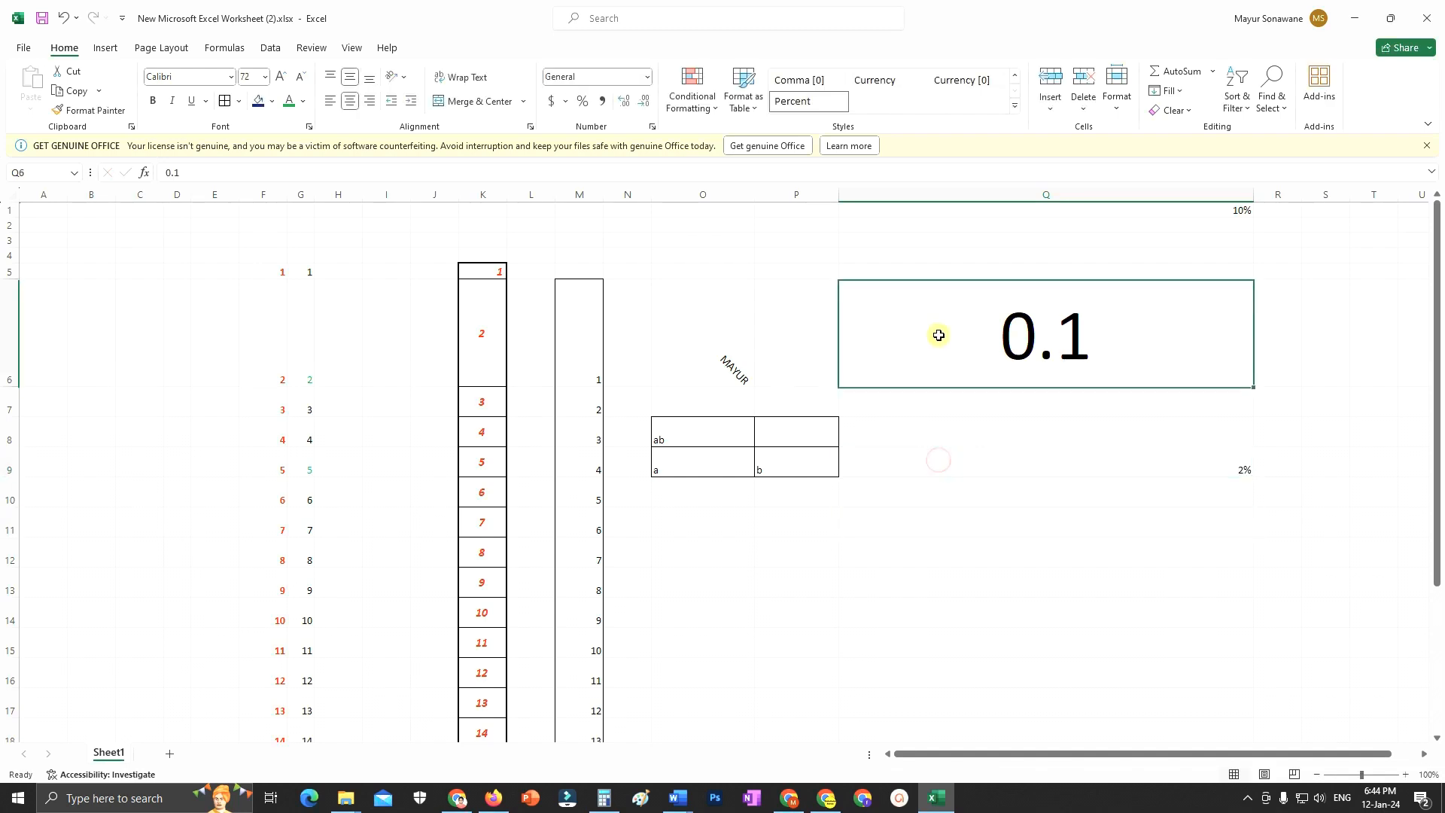
{"action": "right_click", "coordinate": [939, 327]}
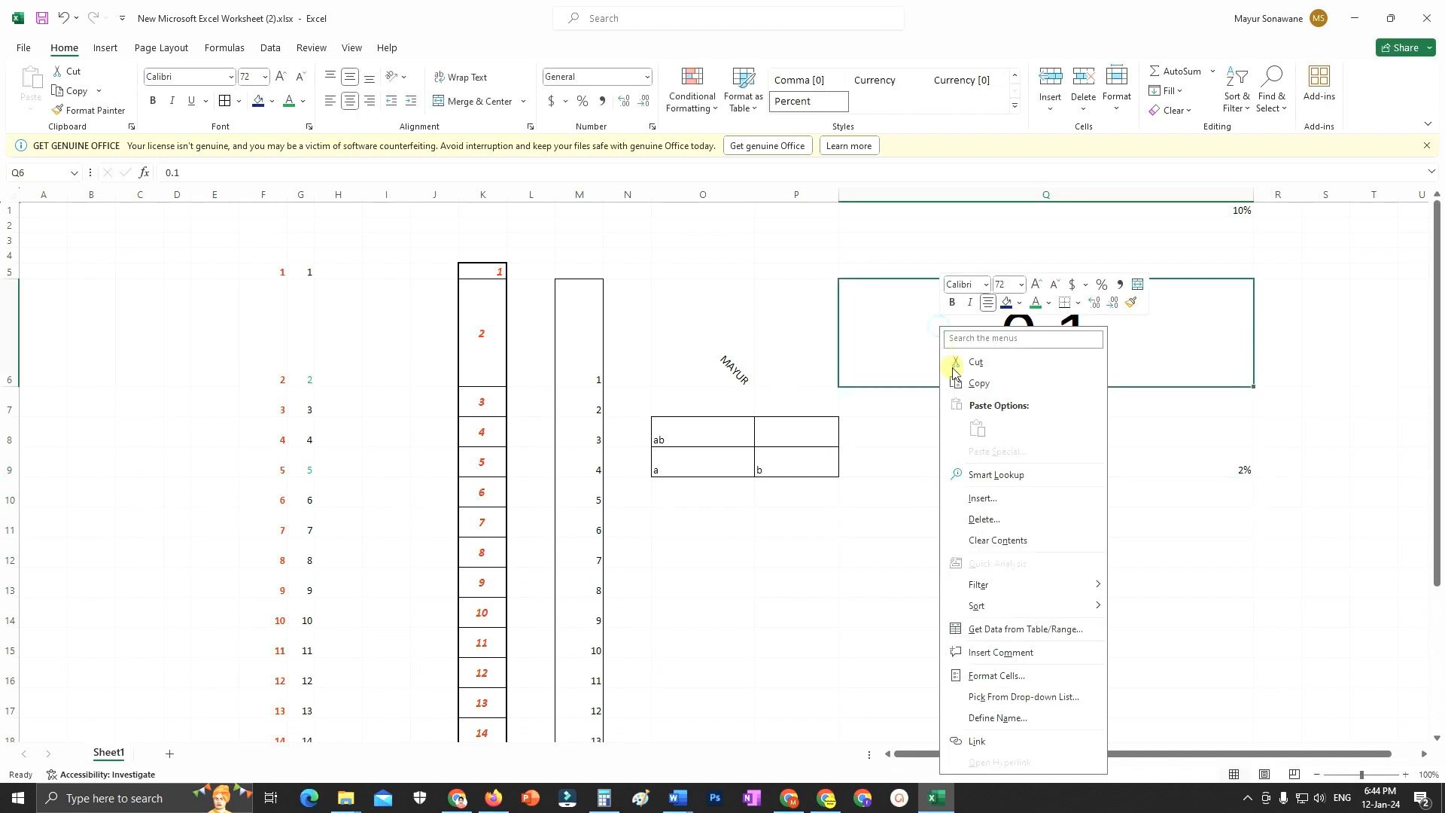
{"action": "left_click", "coordinate": [917, 329]}
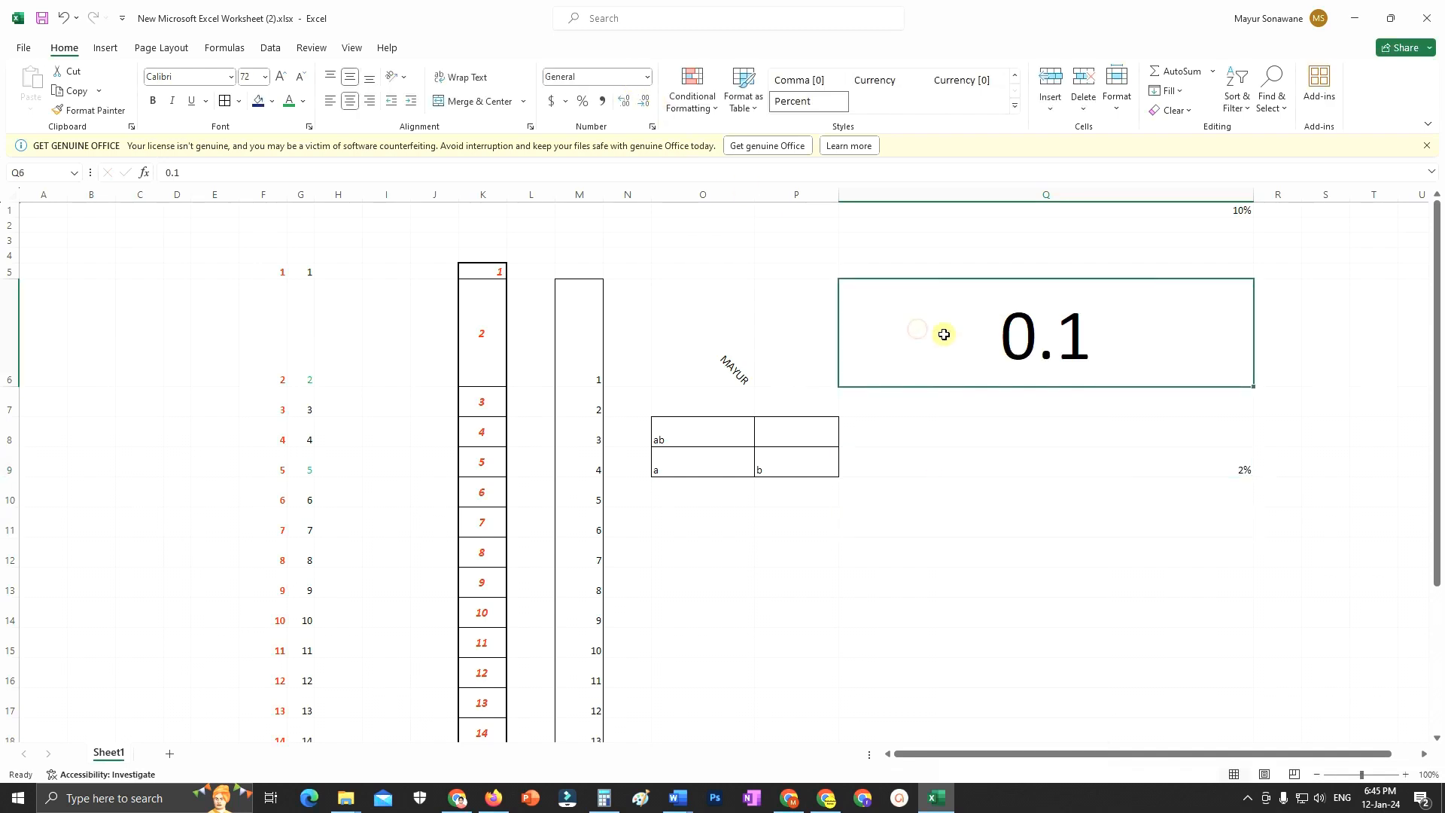
{"action": "left_click", "coordinate": [996, 436]}
{"action": "left_click", "coordinate": [945, 346]}
{"action": "left_click", "coordinate": [1240, 210]}
{"action": "left_click", "coordinate": [1225, 469]}
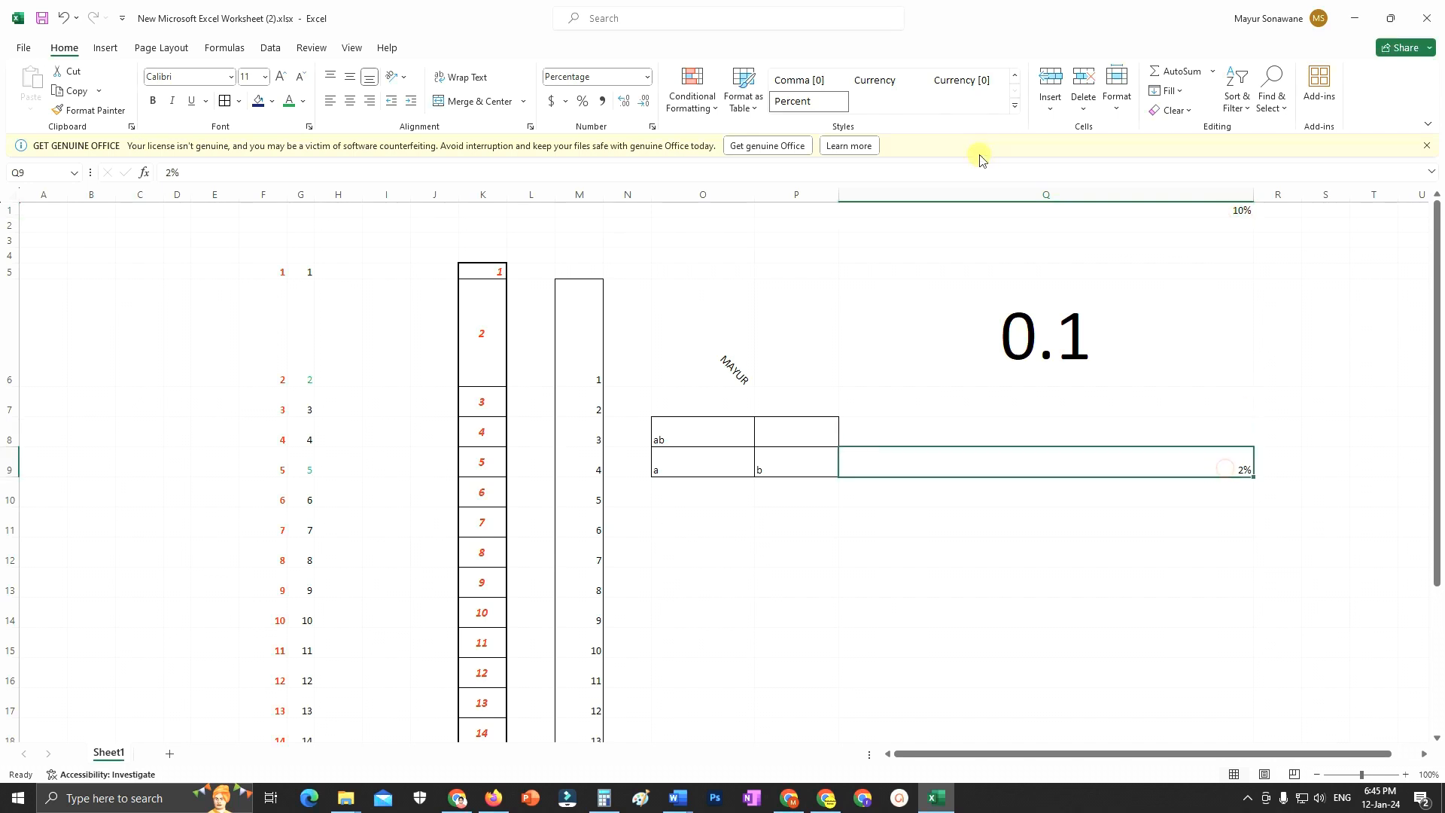
Step: Set the number format of the whole of column Q back to General
{"action": "left_click", "coordinate": [968, 193]}
{"action": "left_click", "coordinate": [646, 76]}
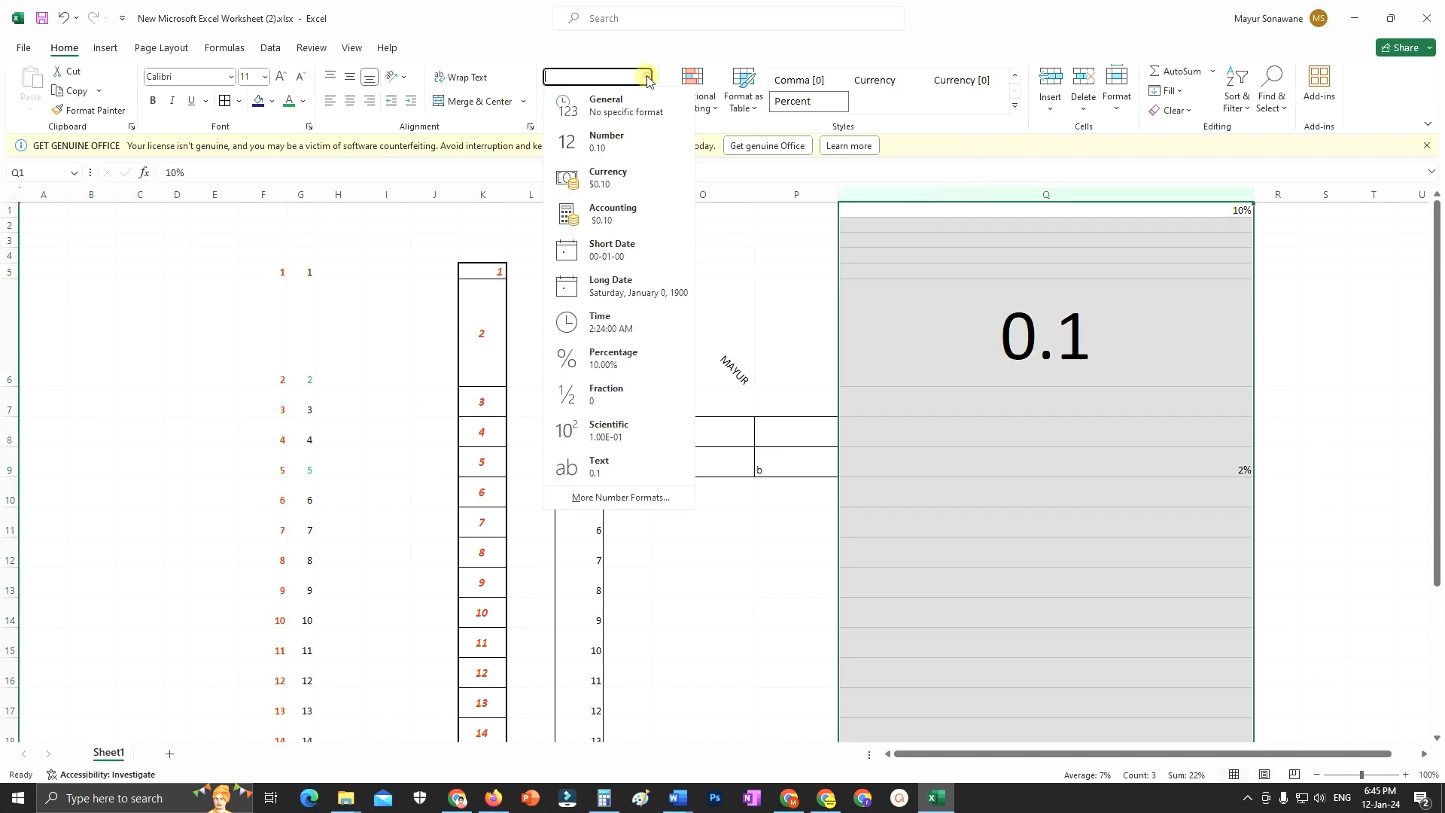
{"action": "left_click", "coordinate": [594, 102]}
Step: Enter 25 in cell Q6 and replace it with 25.30
{"action": "left_click", "coordinate": [962, 373]}
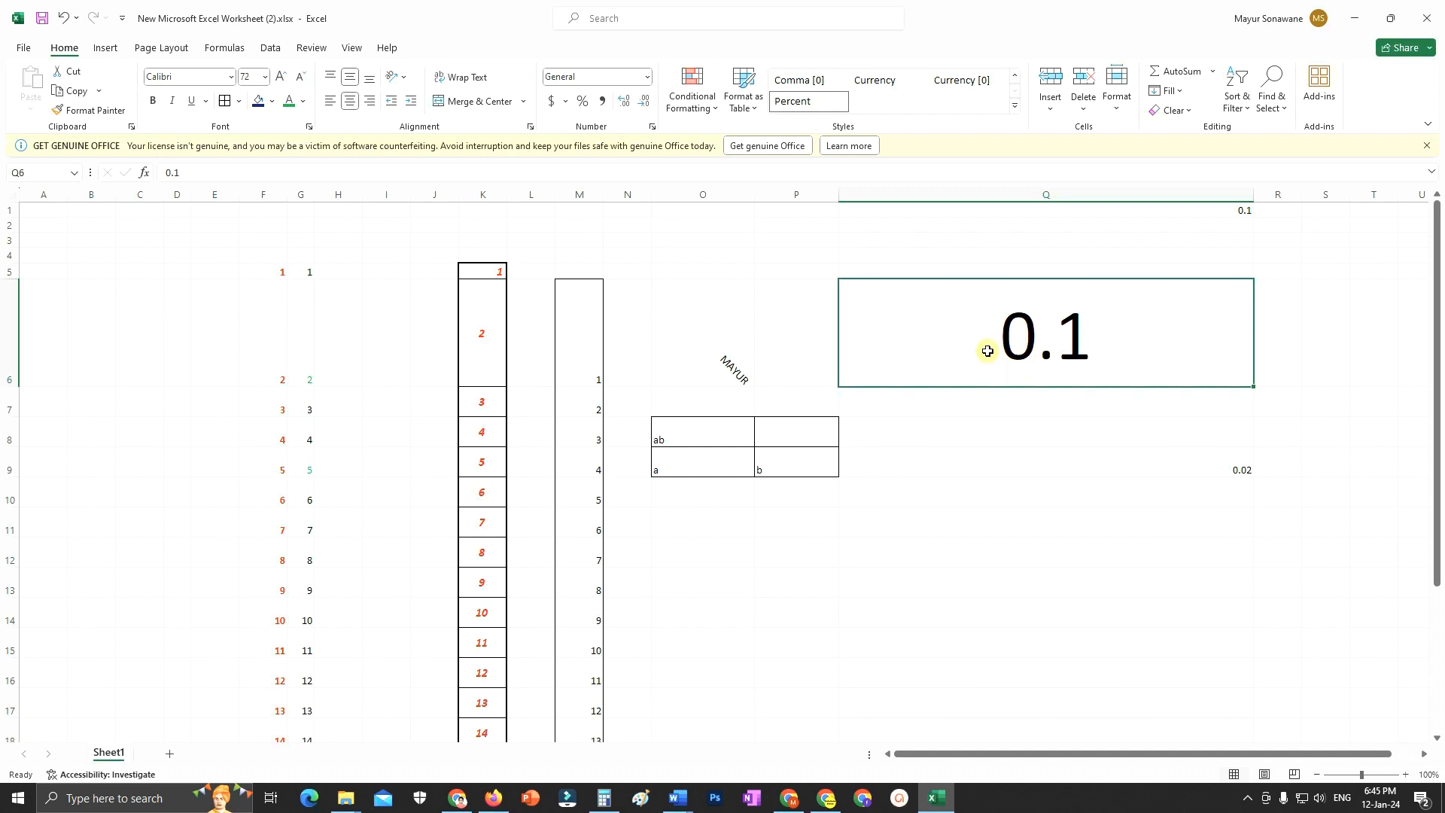
{"action": "type", "text": "25"}
{"action": "left_click", "coordinate": [1031, 471]}
{"action": "left_click", "coordinate": [1026, 340]}
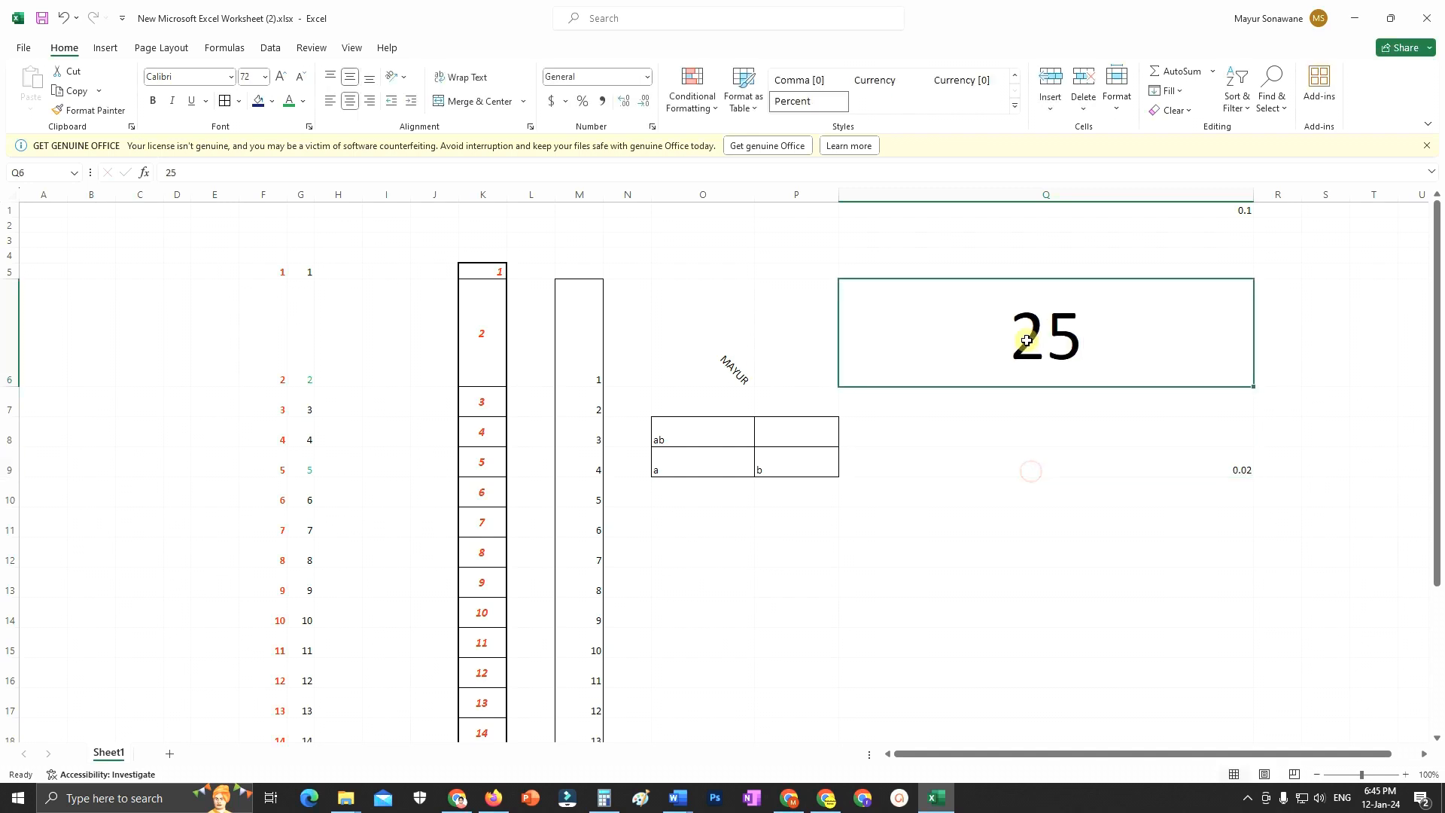
{"action": "type", "text": "25.30"}
{"action": "left_click", "coordinate": [1042, 418]}
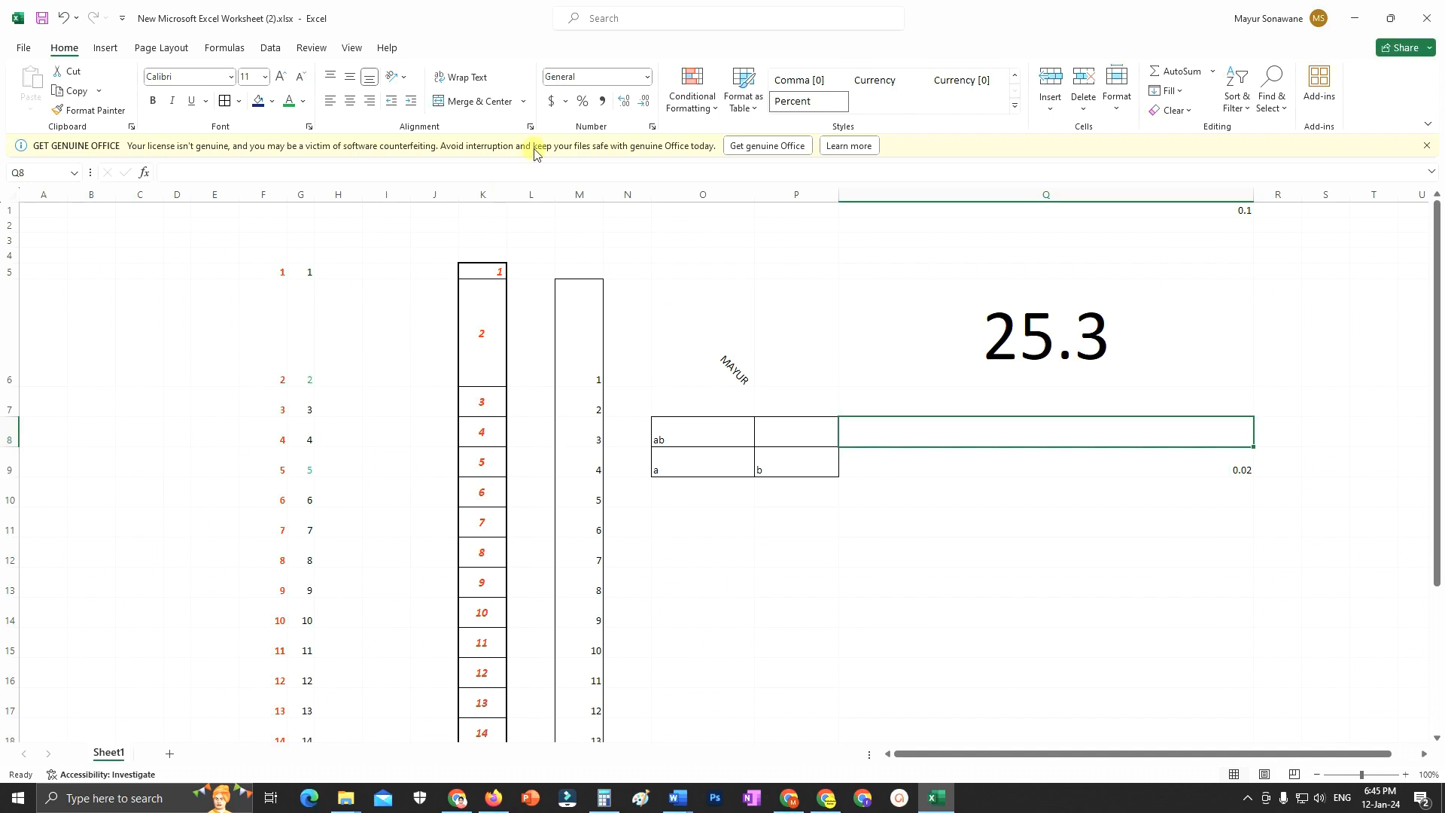
Step: Increase the displayed decimals of cell Q6 to three places
{"action": "left_click", "coordinate": [628, 106]}
{"action": "left_click", "coordinate": [897, 326]}
{"action": "left_click", "coordinate": [628, 106]}
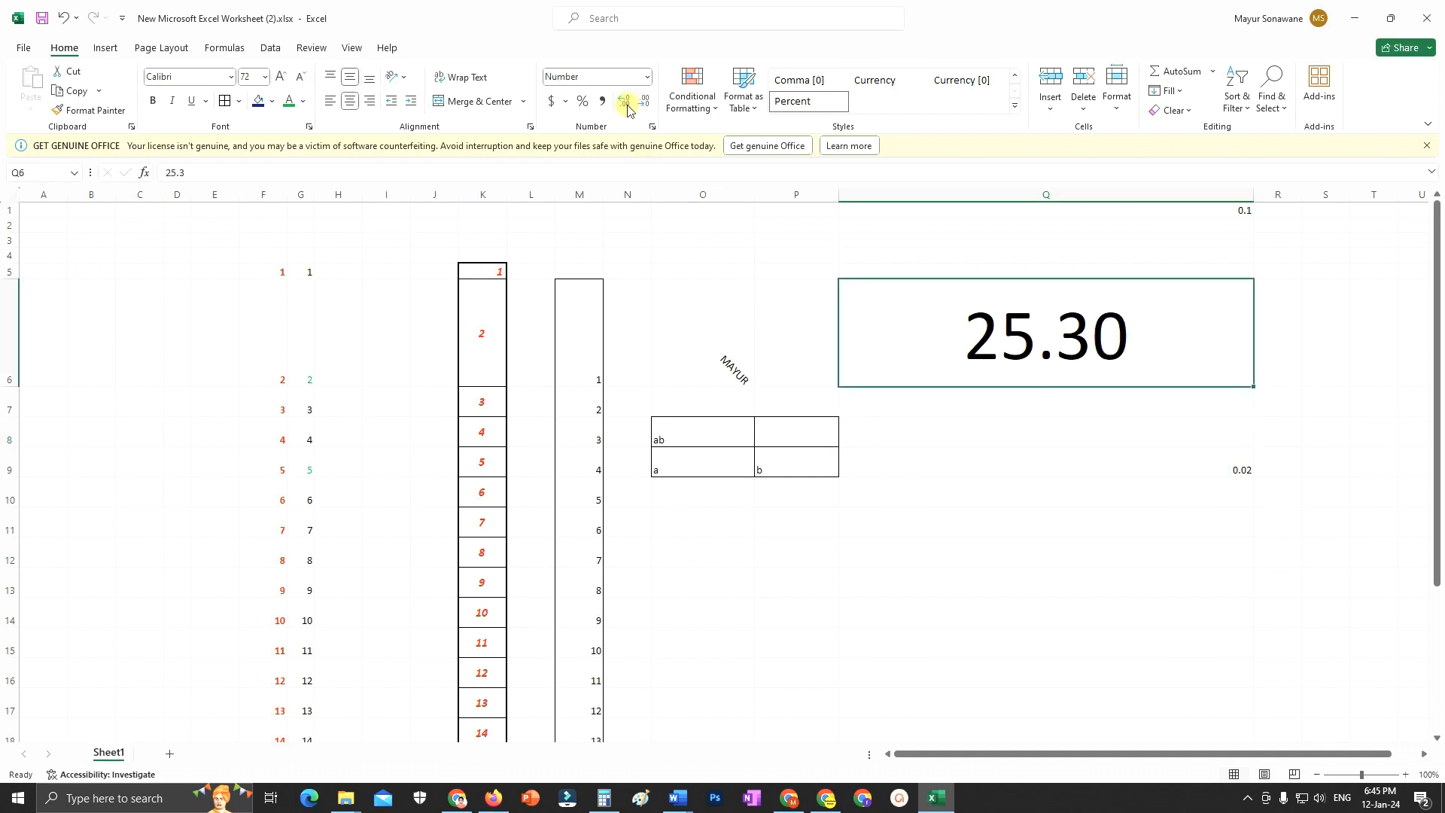
{"action": "left_click", "coordinate": [626, 106]}
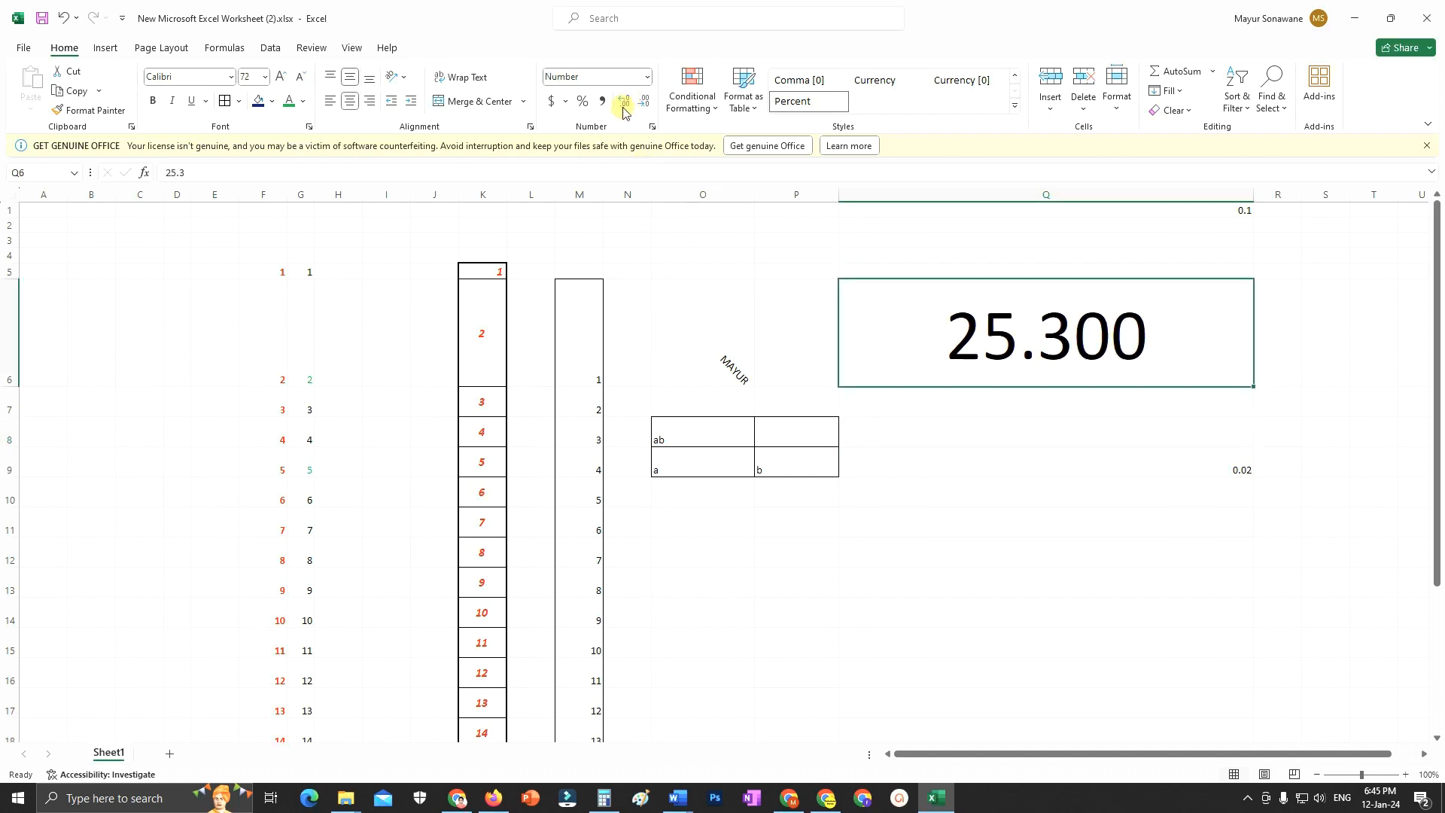
Step: Decrease the displayed decimals of cell Q6 to none and increase them back to three places
{"action": "left_click", "coordinate": [646, 106]}
{"action": "left_click", "coordinate": [647, 106]}
{"action": "left_click", "coordinate": [646, 107]}
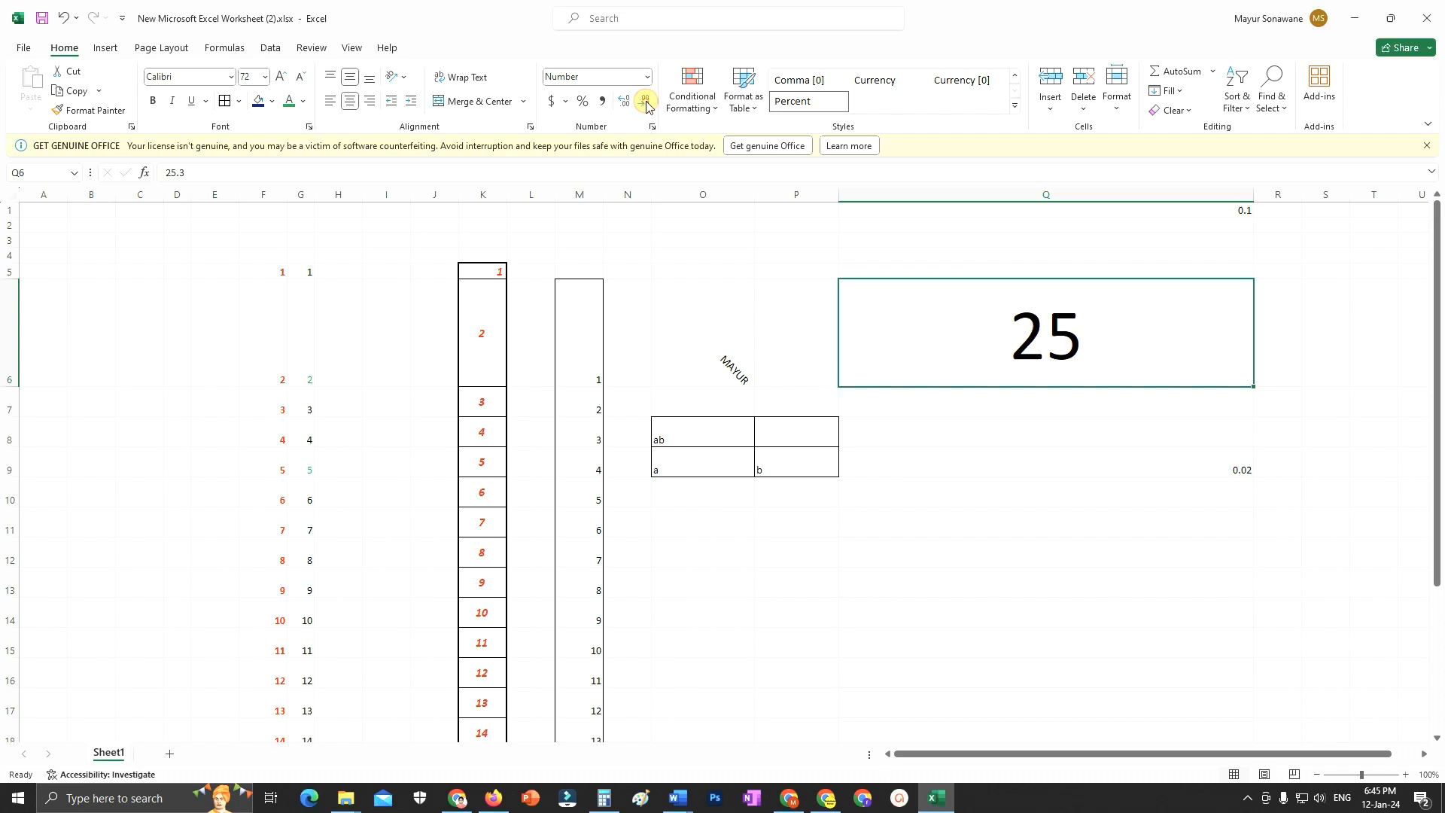
{"action": "left_click", "coordinate": [625, 106]}
{"action": "left_click", "coordinate": [624, 109]}
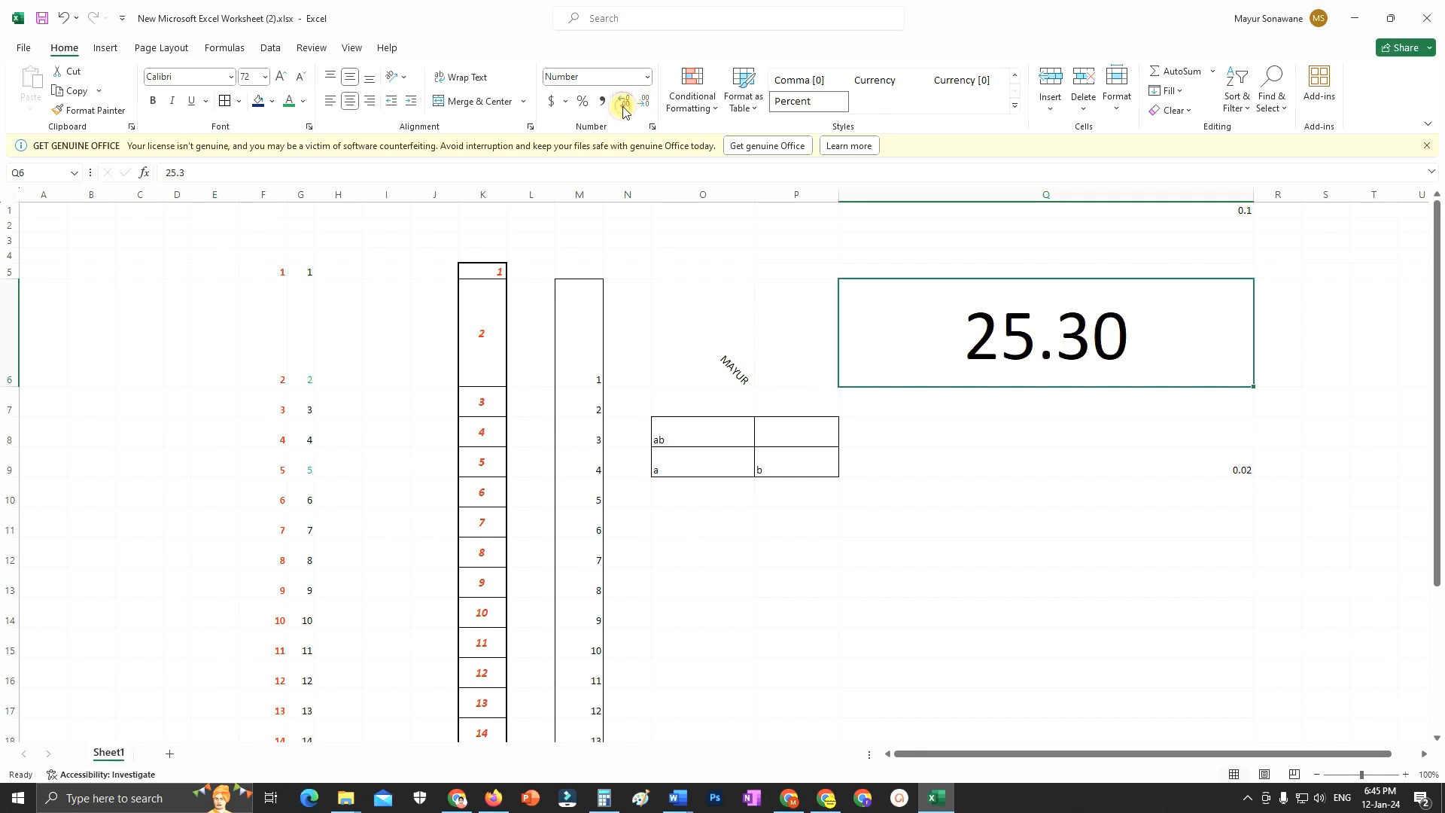
{"action": "left_click", "coordinate": [625, 109]}
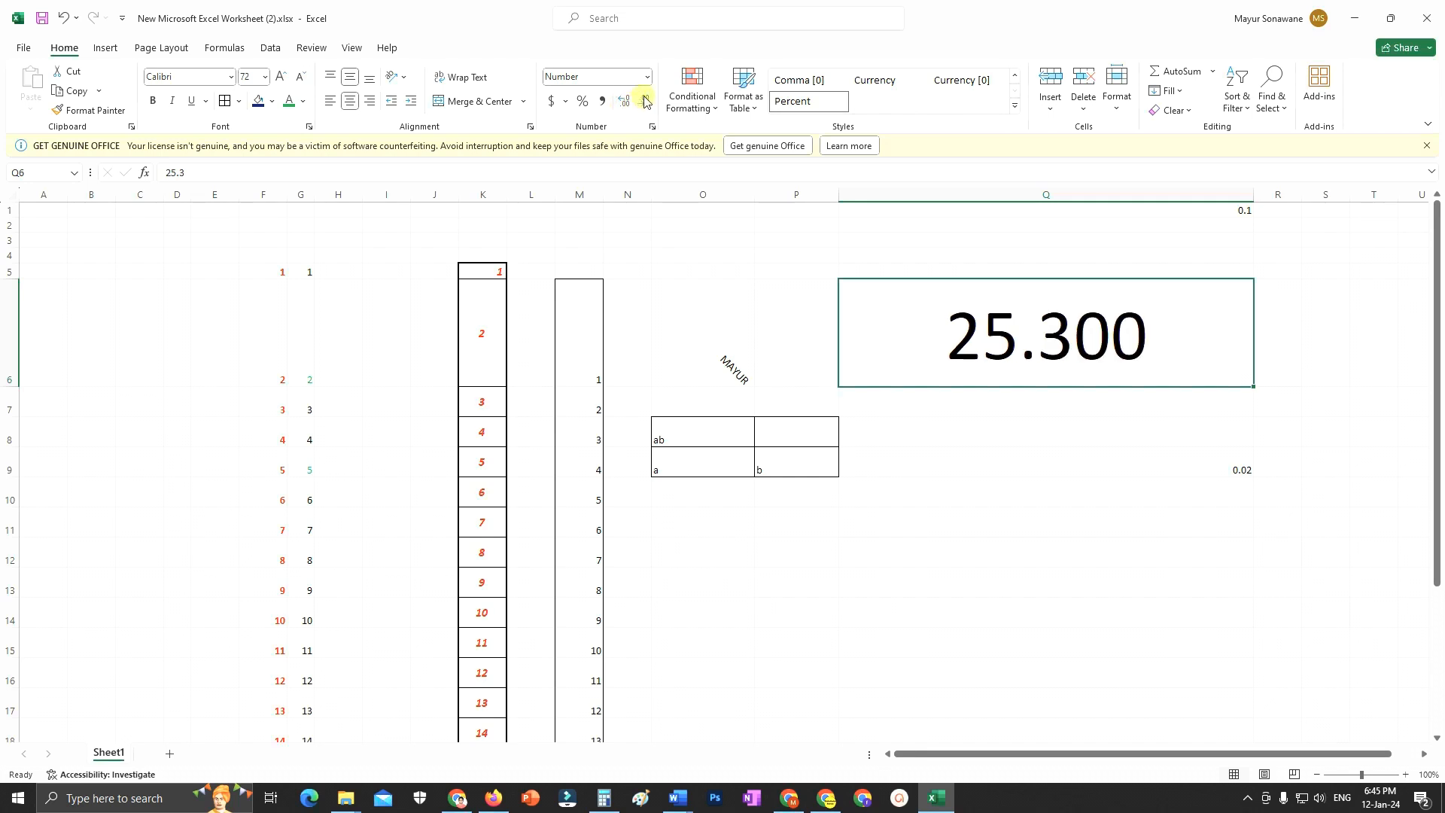